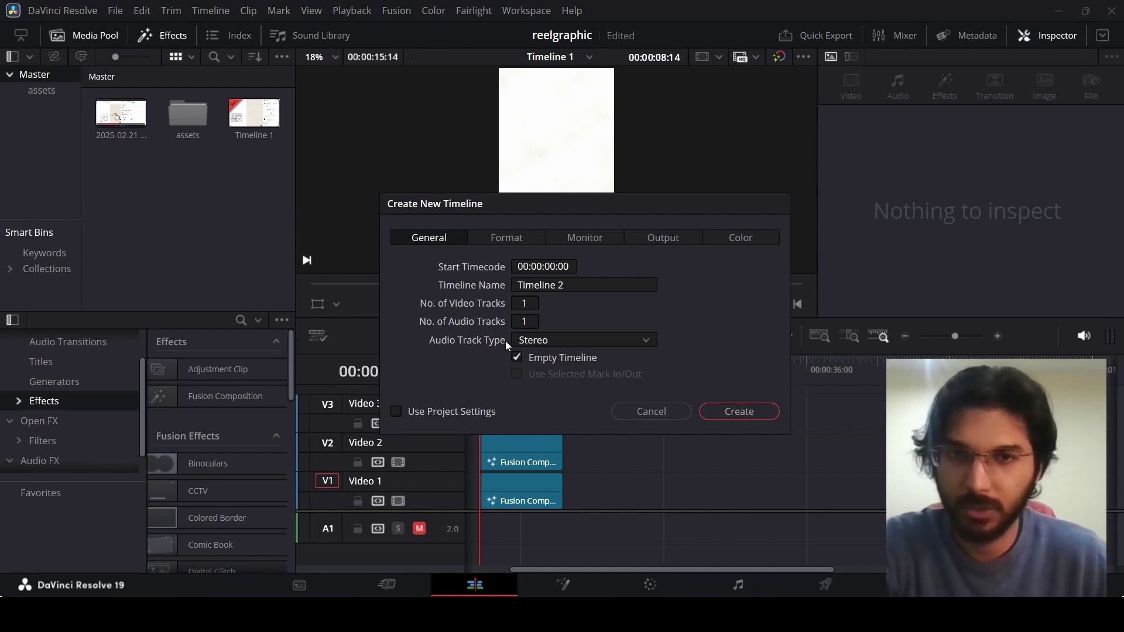
click(520, 240)
click(568, 304)
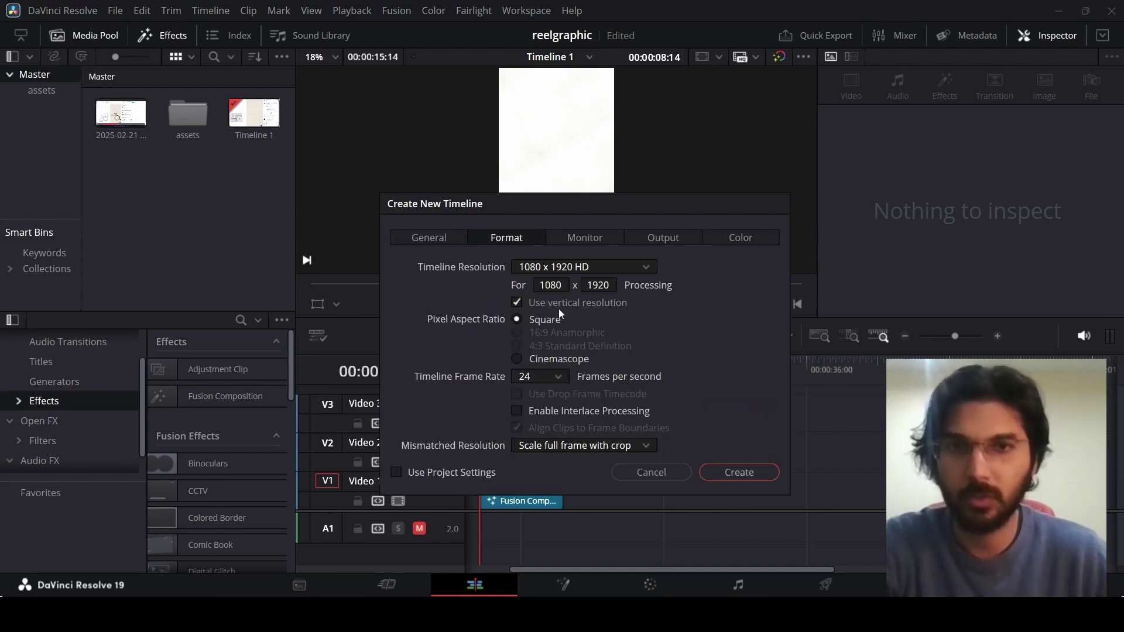
click(637, 472)
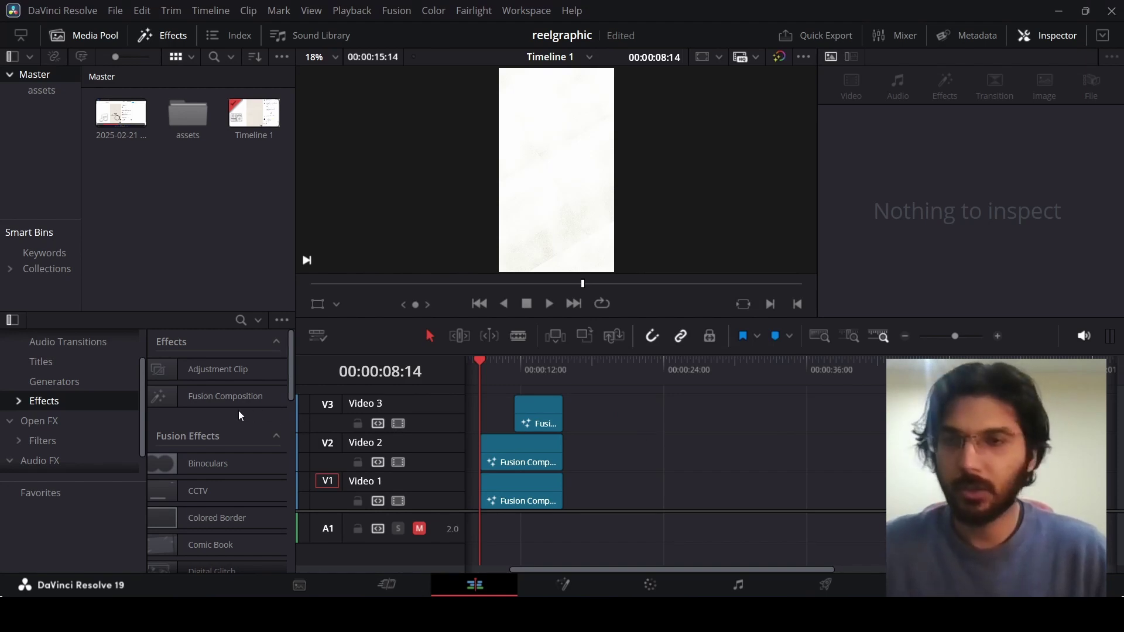
- Add a Fusion Composition to the Video 1 track, in the empty area after the existing clips
drag(225, 396, 623, 475)
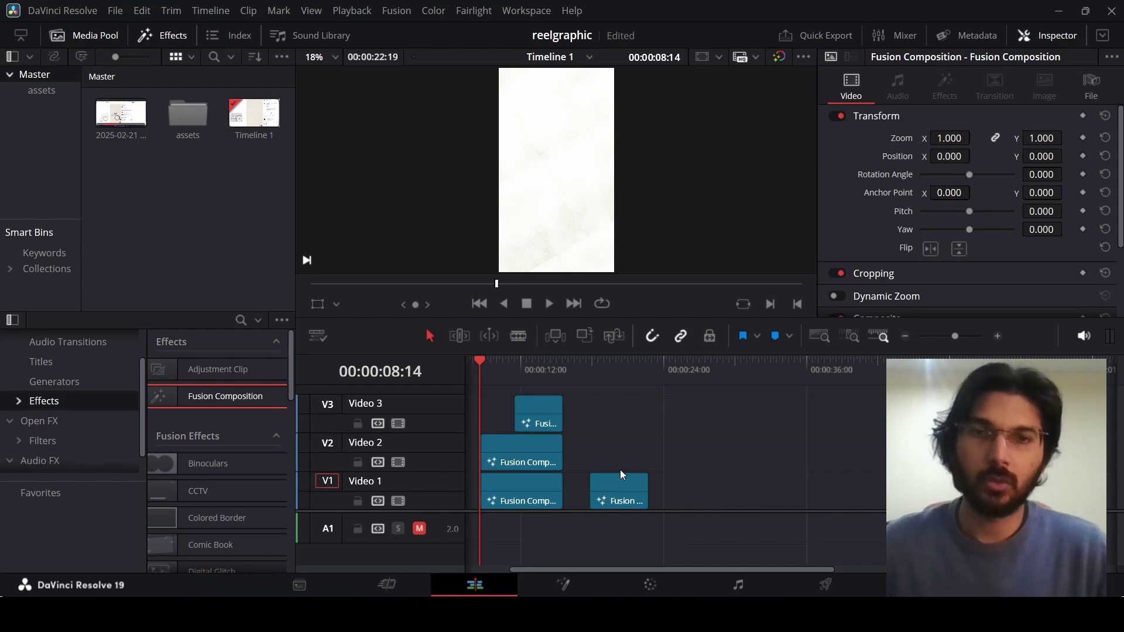
- Check the clip duration of the first Fusion composition on the Video 1 track
right_click(541, 498)
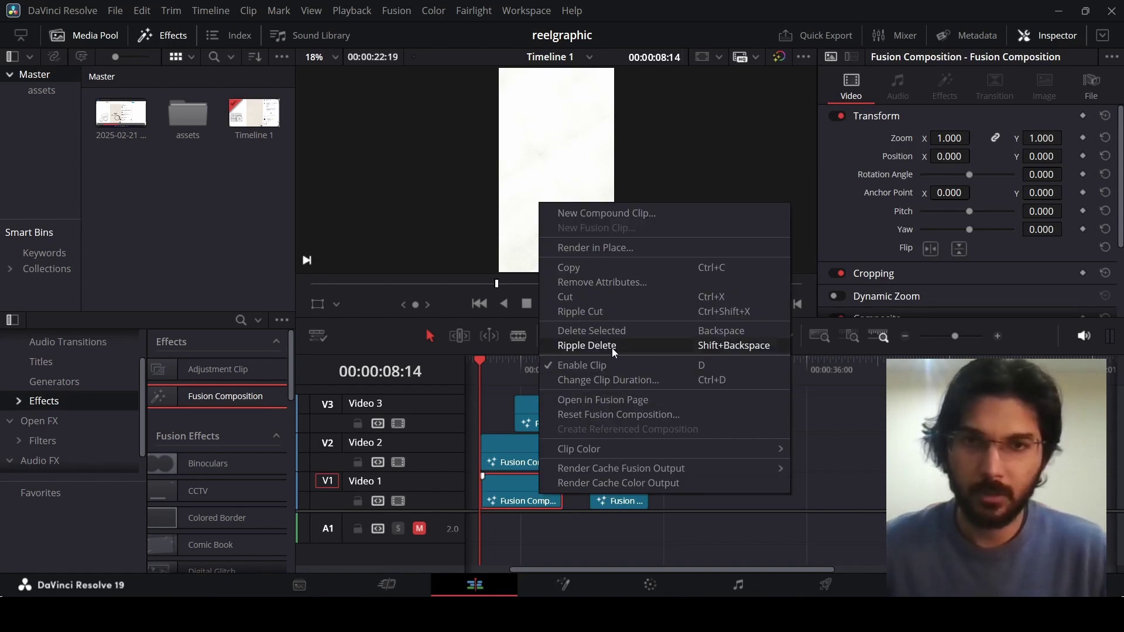
click(613, 381)
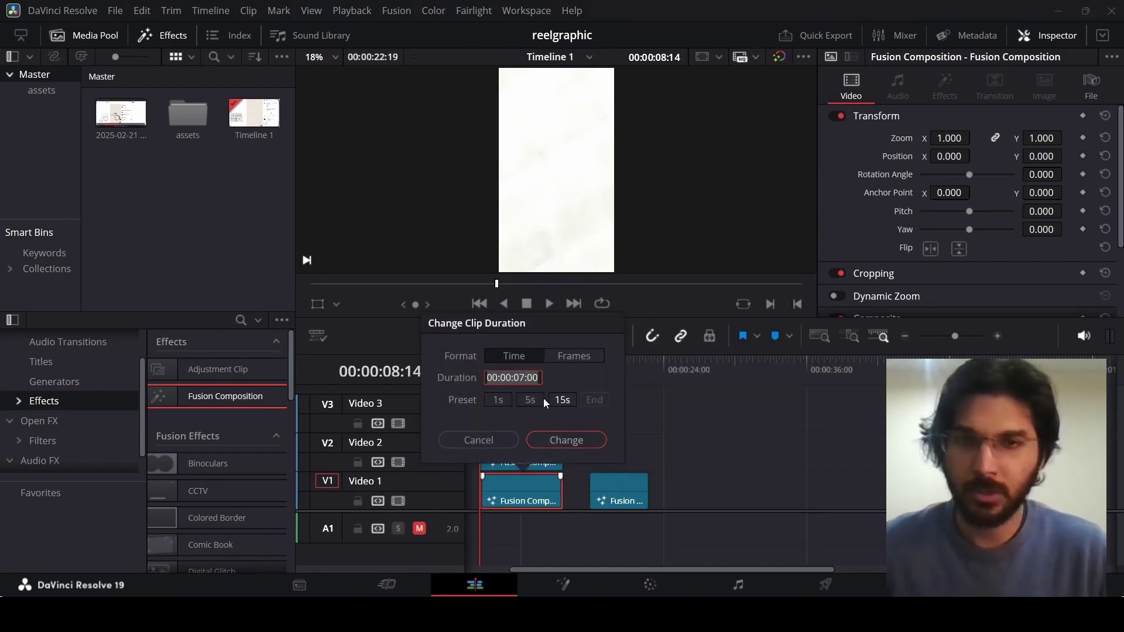
click(498, 442)
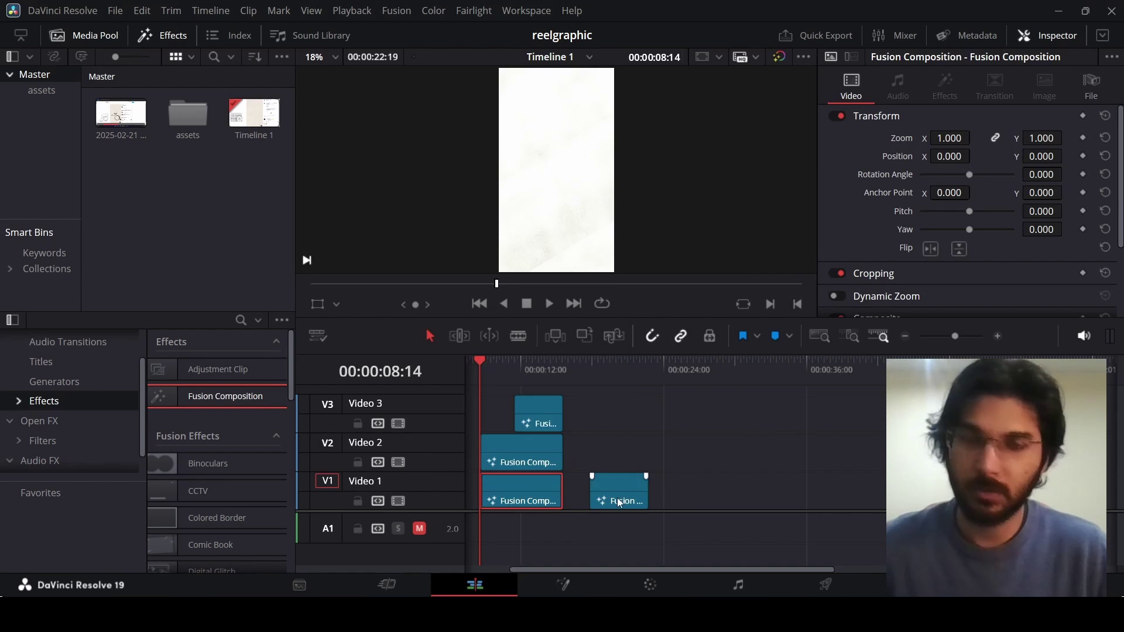
- Set the new Fusion composition's clip duration on Video 1 to 00:00:07:00
right_click(618, 493)
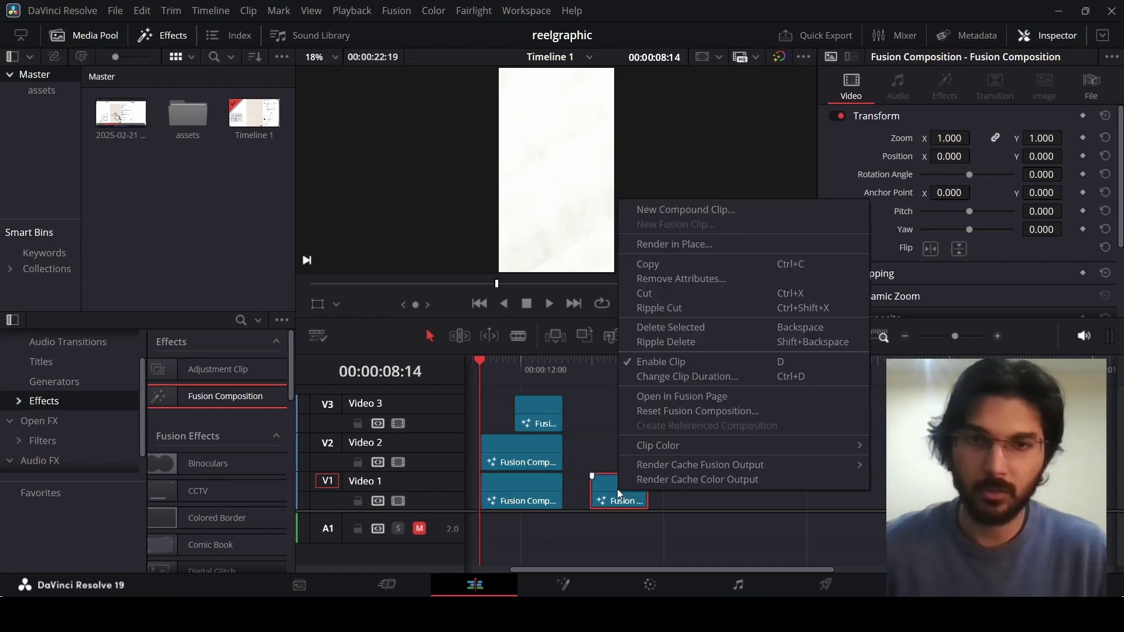
click(663, 378)
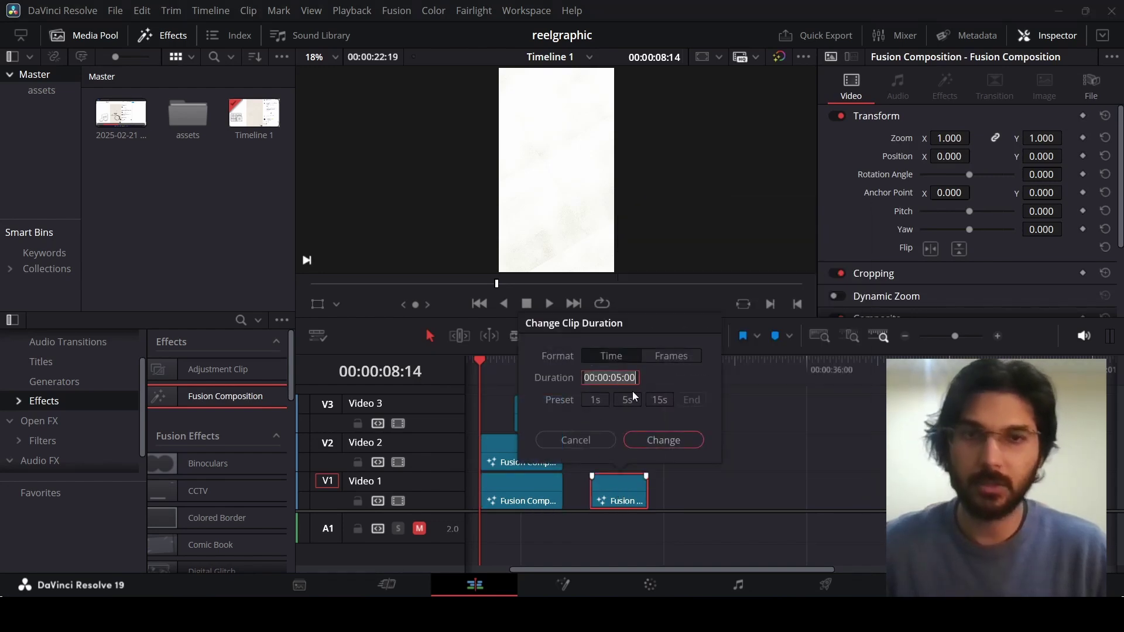
key(Left)
key(Left)
key(Left)
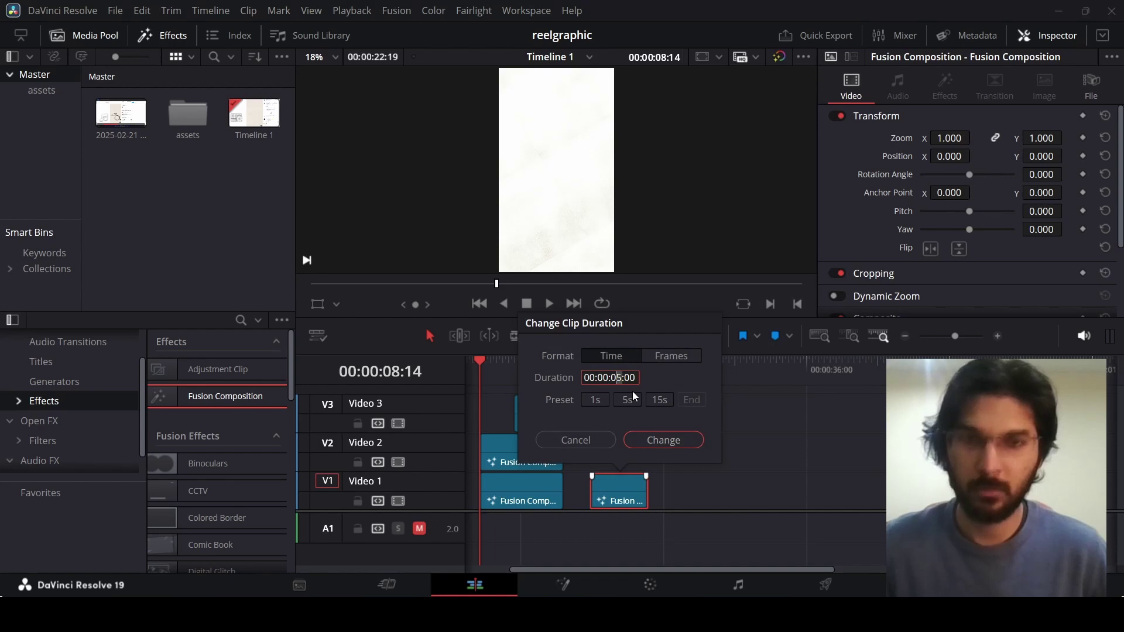
text(7)
key(Return)
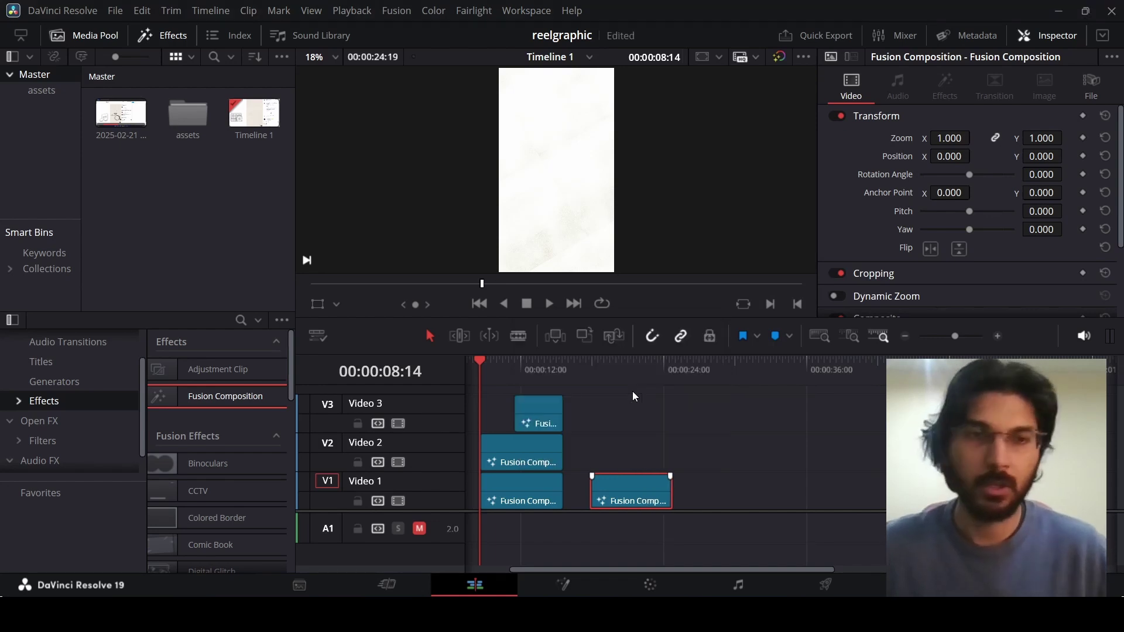
- Open the new composition in the Fusion page and show the contents of the media pool's assets bin
click(679, 404)
right_click(632, 483)
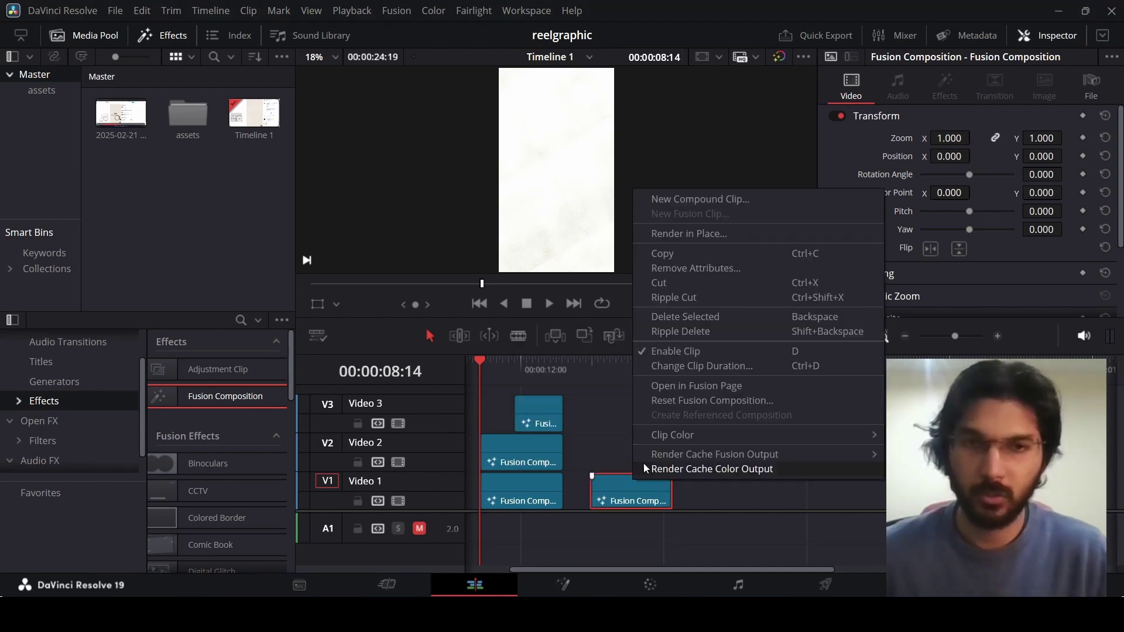
click(693, 386)
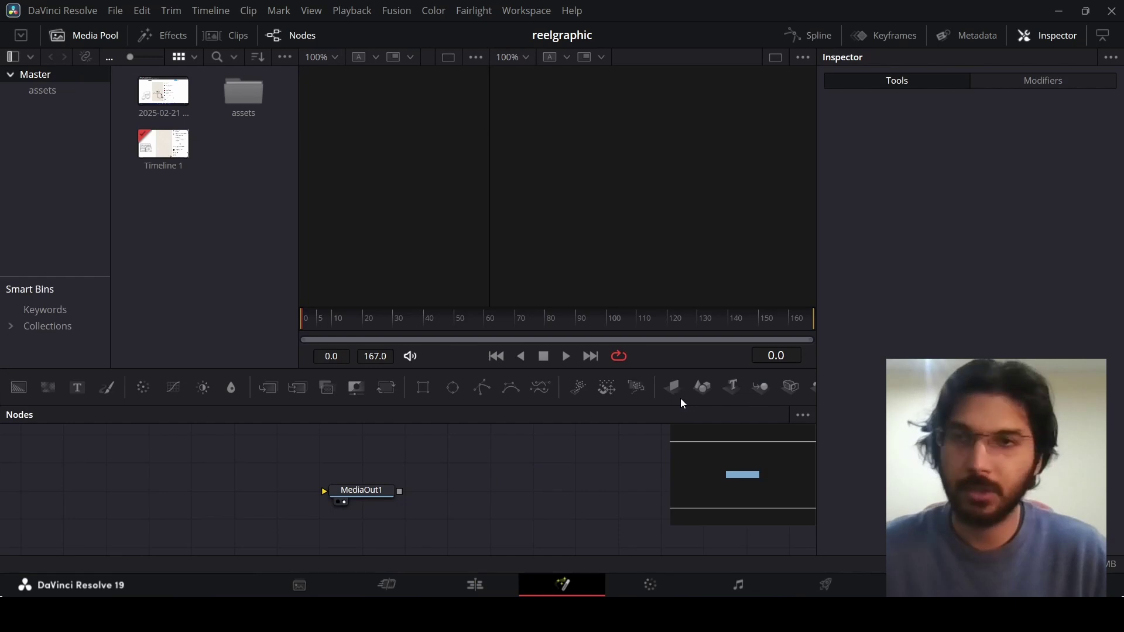
double_click(237, 100)
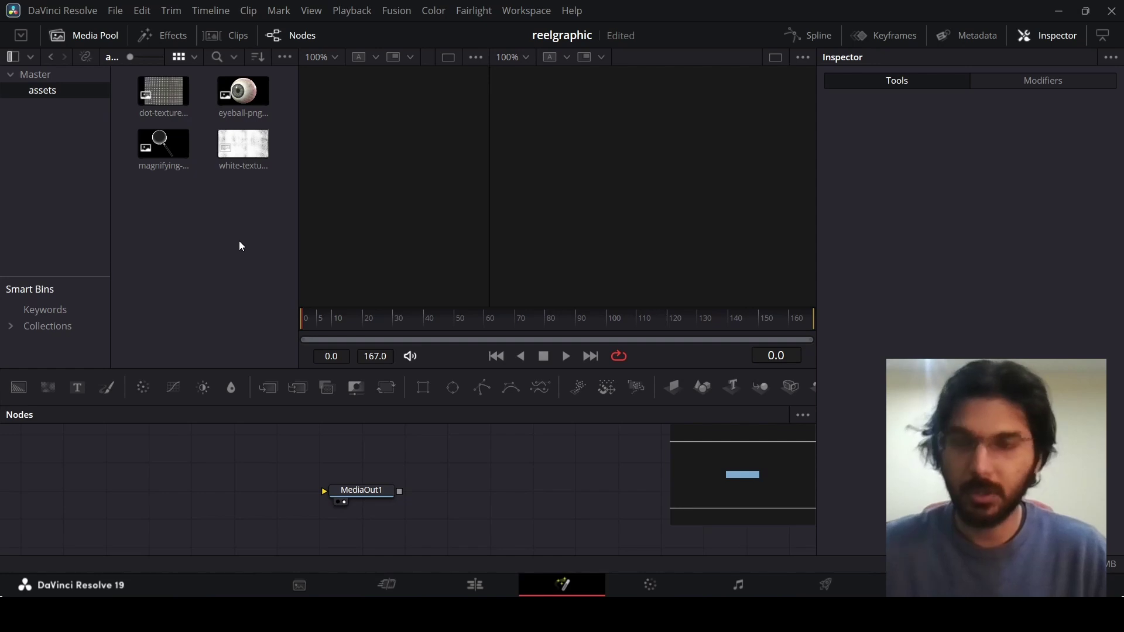
drag(156, 223, 272, 110)
click(252, 209)
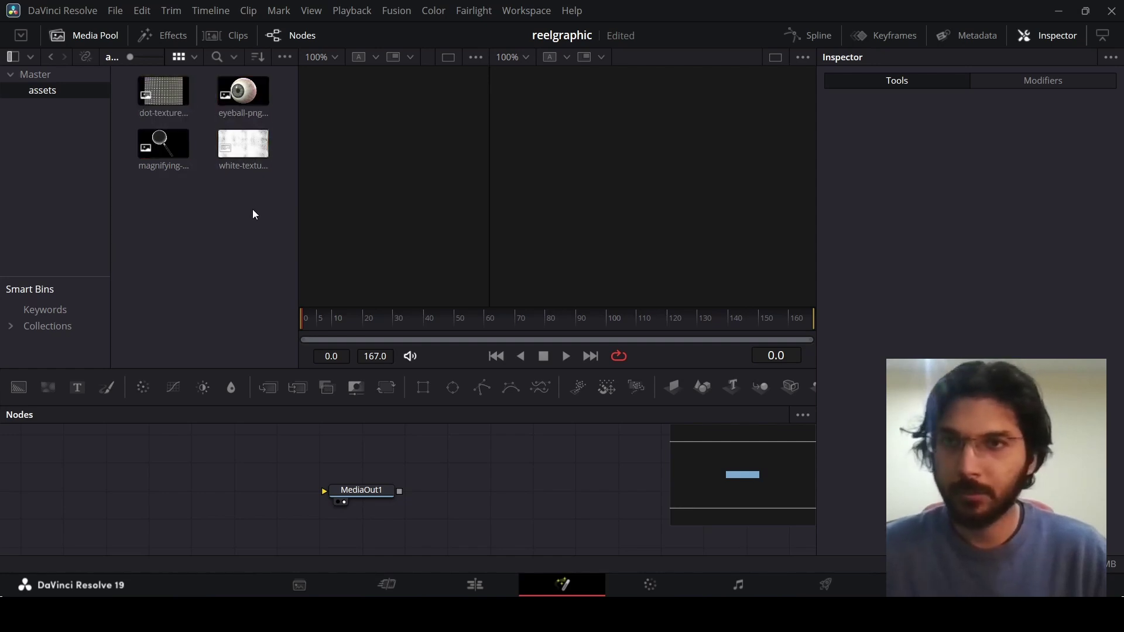
- Add a Background node, merge the white-texture image over it, and connect the merge to MediaOut1
drag(48, 388, 105, 491)
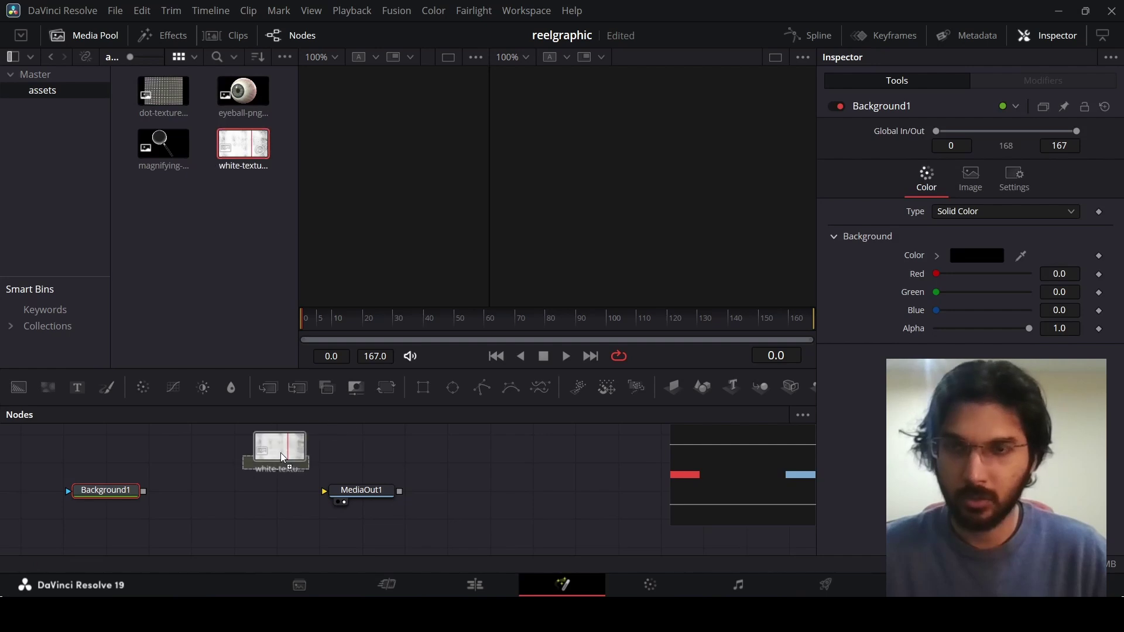
drag(280, 452, 143, 495)
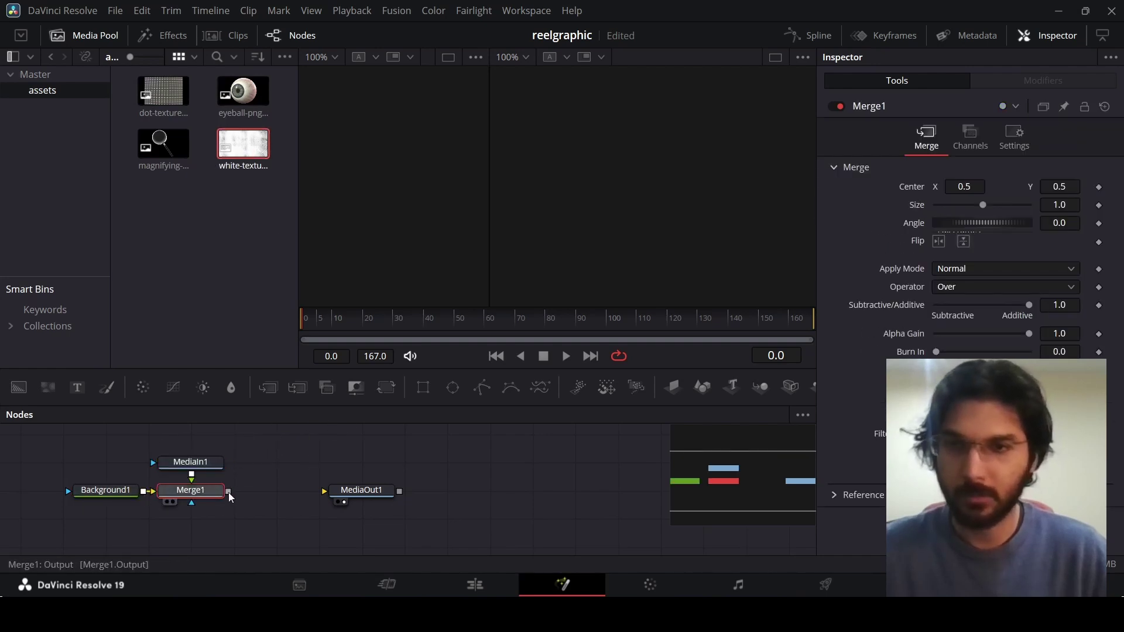
drag(228, 491, 365, 493)
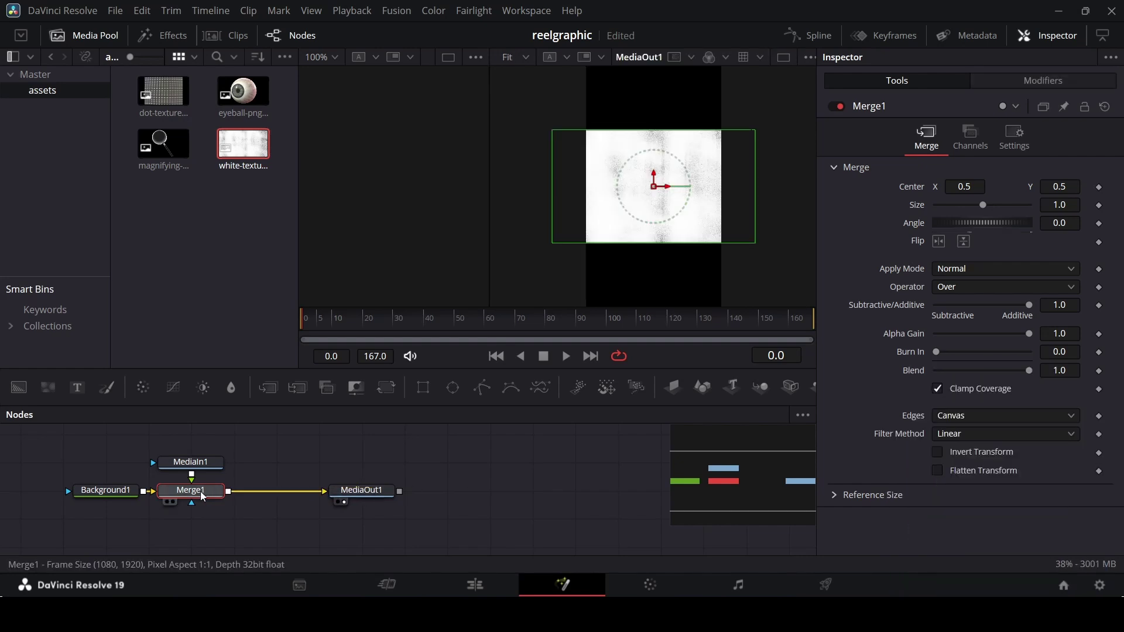
- Rotate the white texture to an angle of 90 and set its size to 1.2 in Merge1
click(1065, 227)
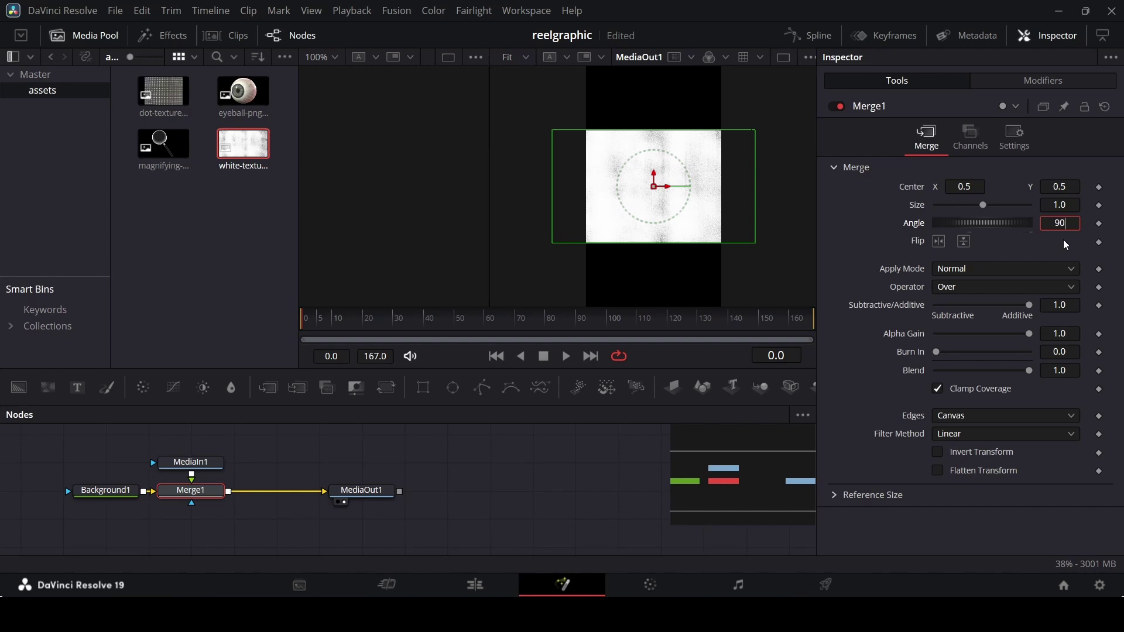
key(Return)
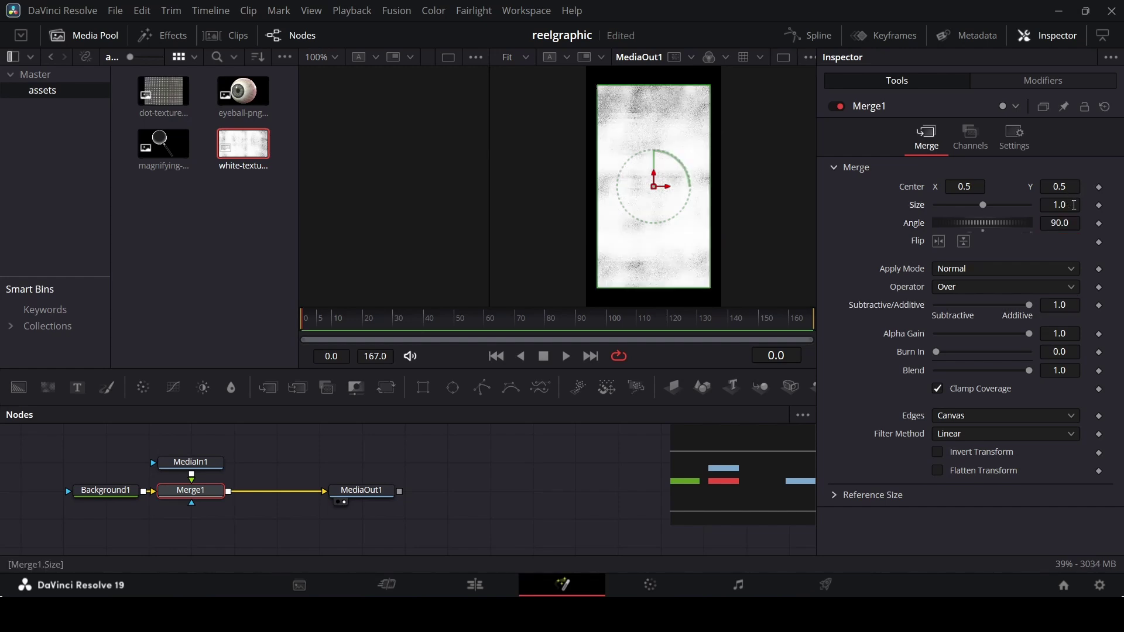
click(1074, 205)
key(Tab)
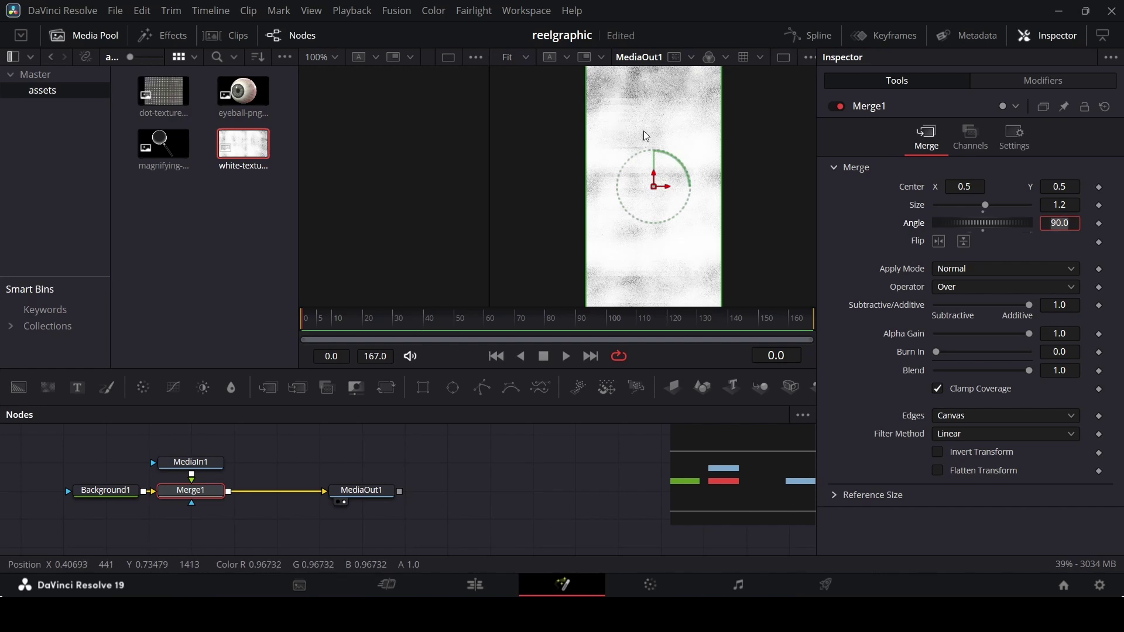
- Set the apply mode of Merge1 to Overlay
click(961, 271)
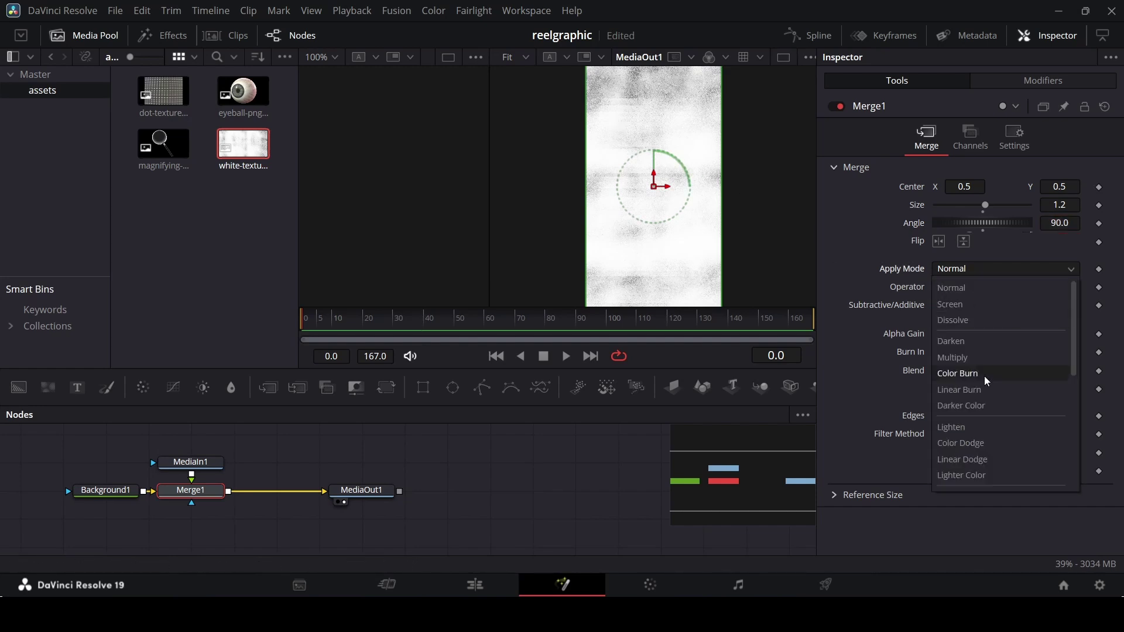
scroll(983, 398, down, 3)
click(954, 415)
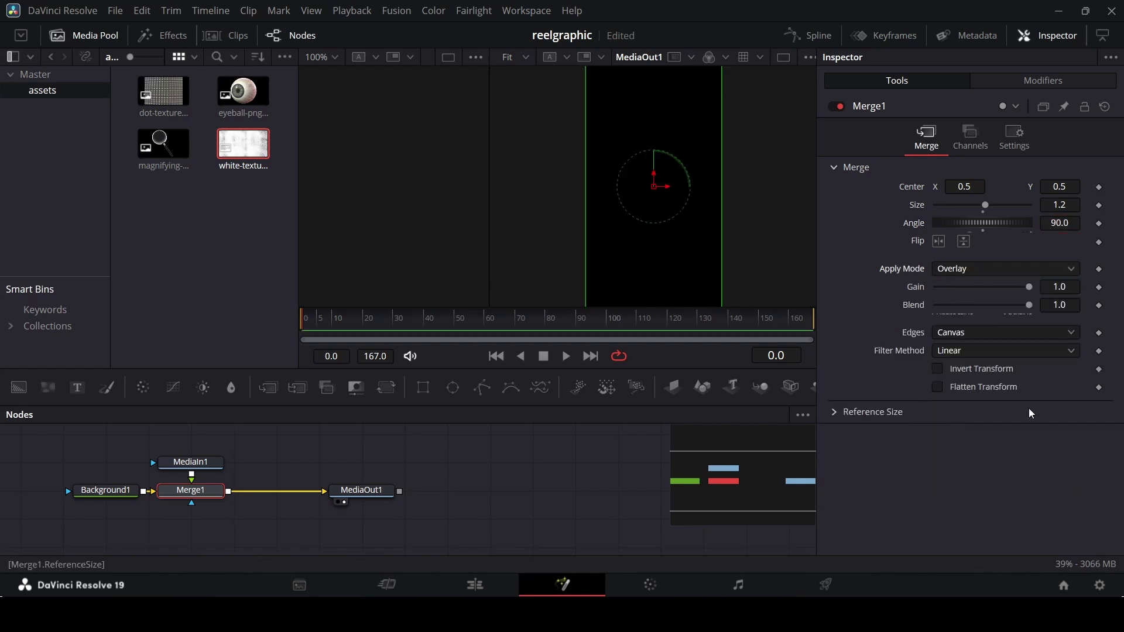
- Set the Background1 colour to the hex value #ecebde
click(111, 492)
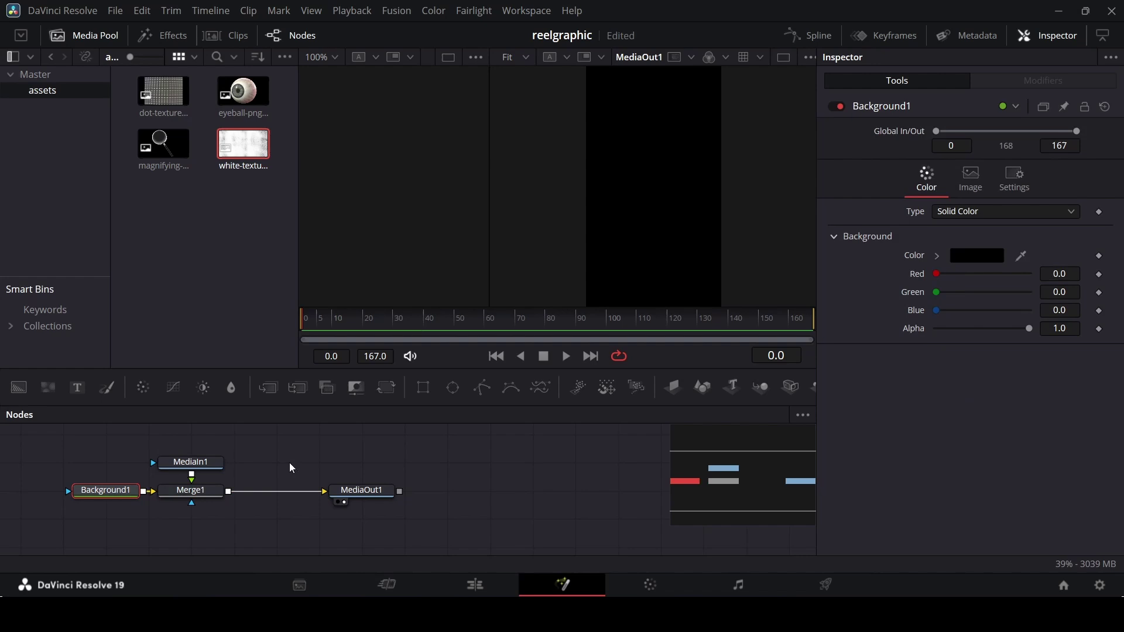
click(959, 259)
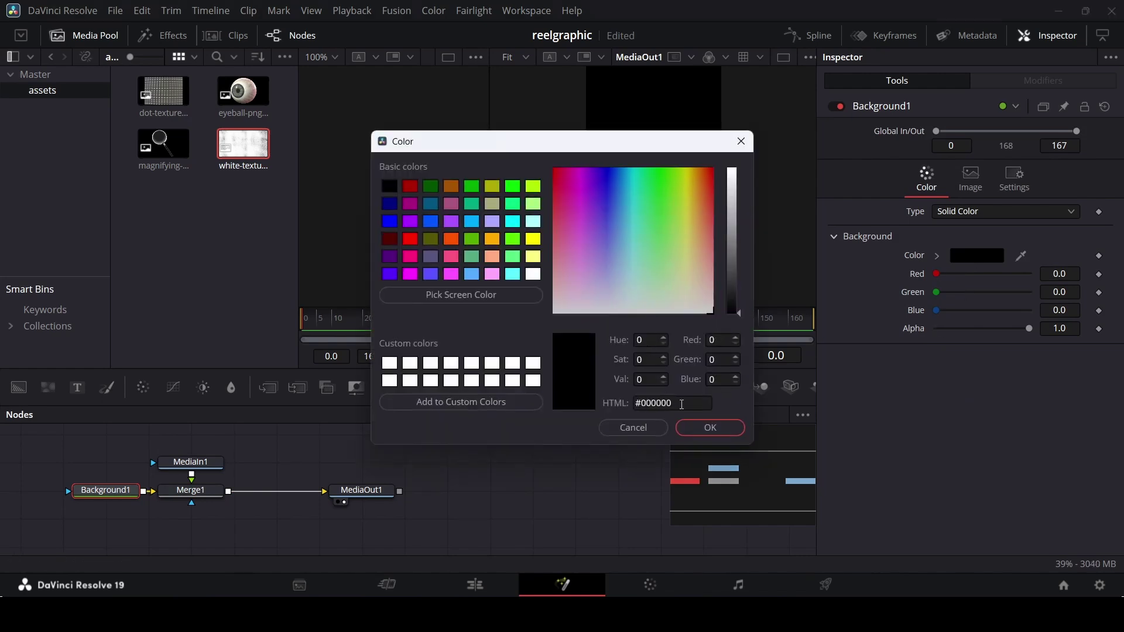
drag(682, 405, 638, 410)
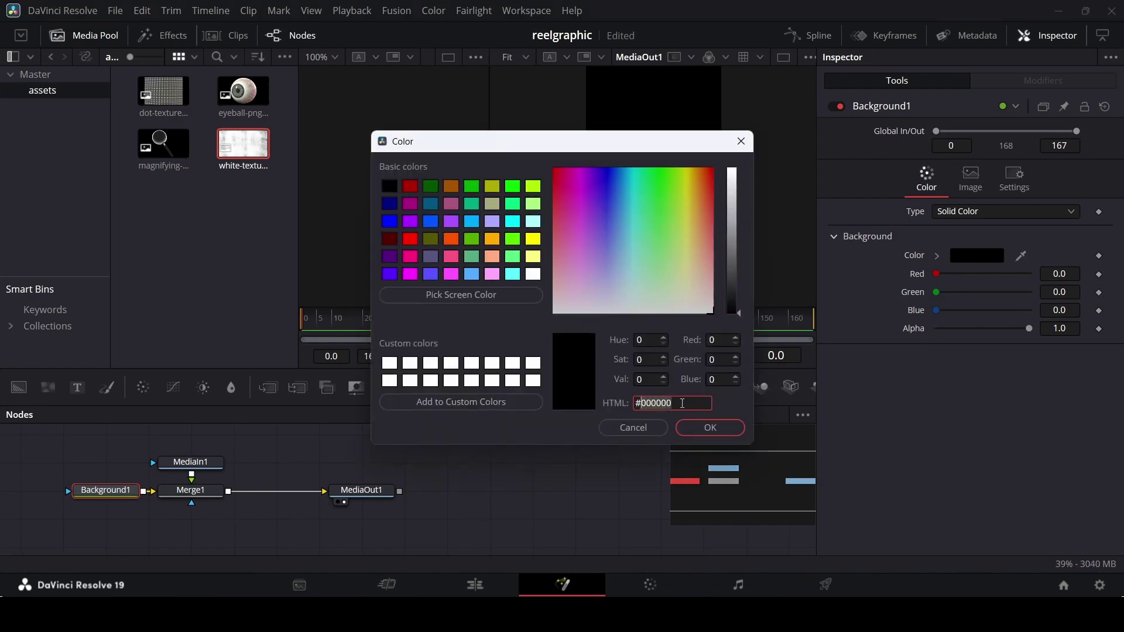
text(#ecebde)
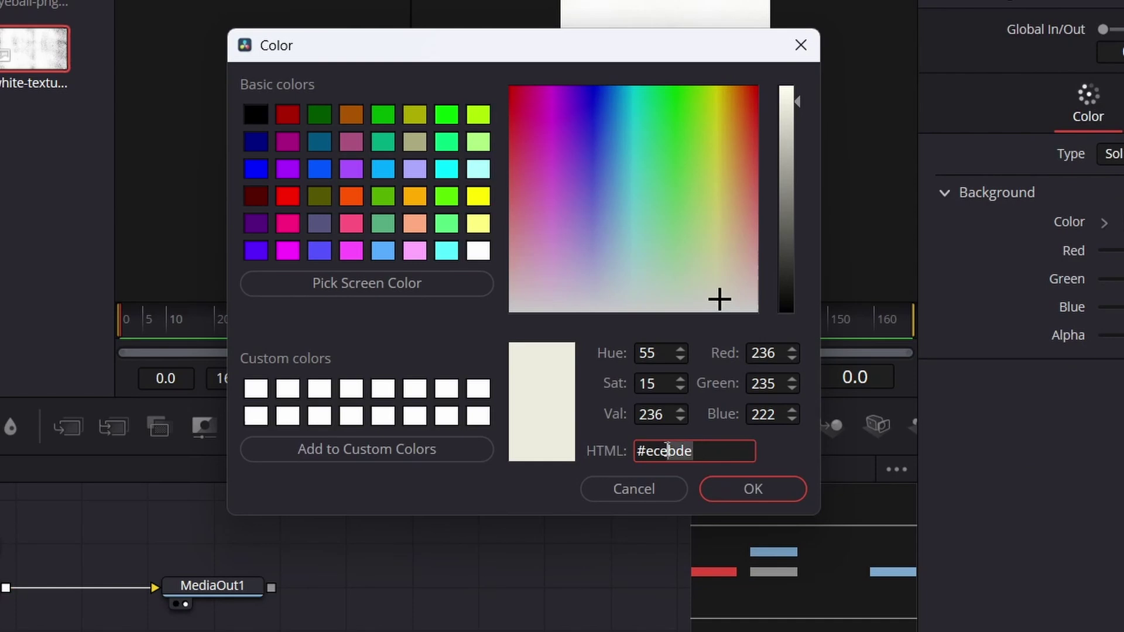
drag(667, 451, 637, 452)
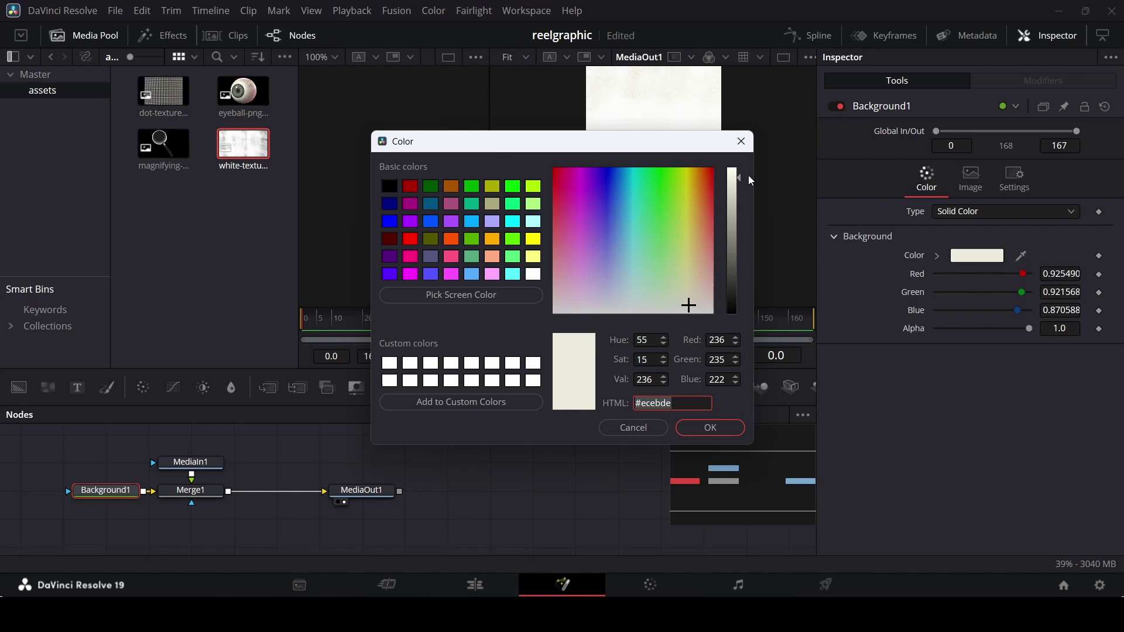
click(690, 404)
drag(658, 414, 645, 404)
click(711, 427)
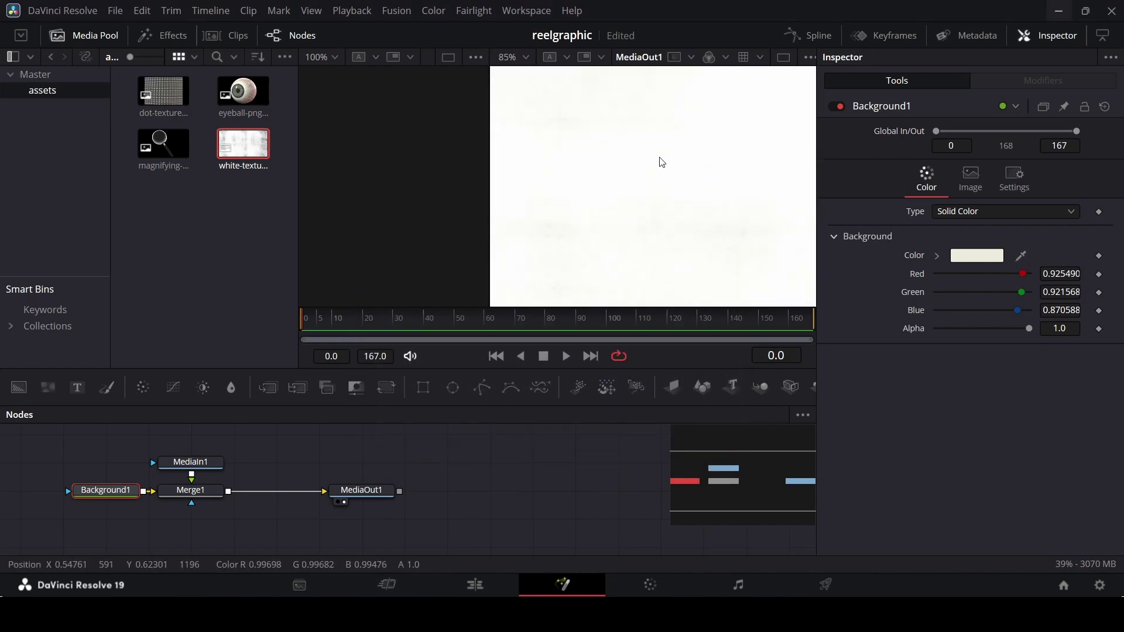
- Toggle Merge1 off and on to compare the background with and without the texture overlay
click(207, 489)
click(837, 107)
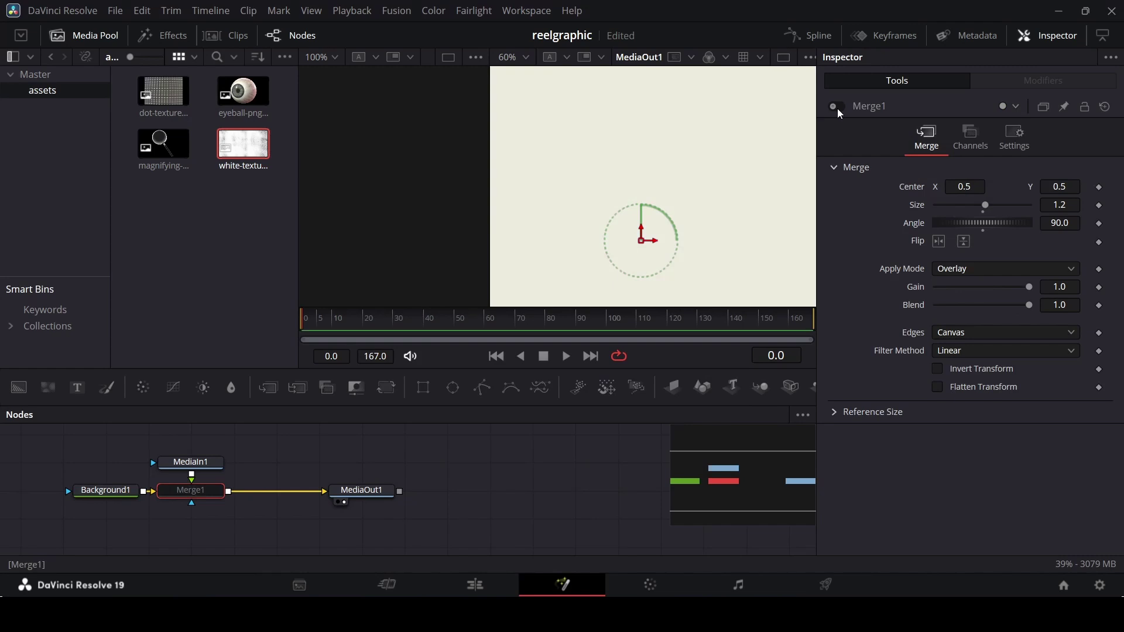
click(837, 108)
click(837, 108)
click(837, 108)
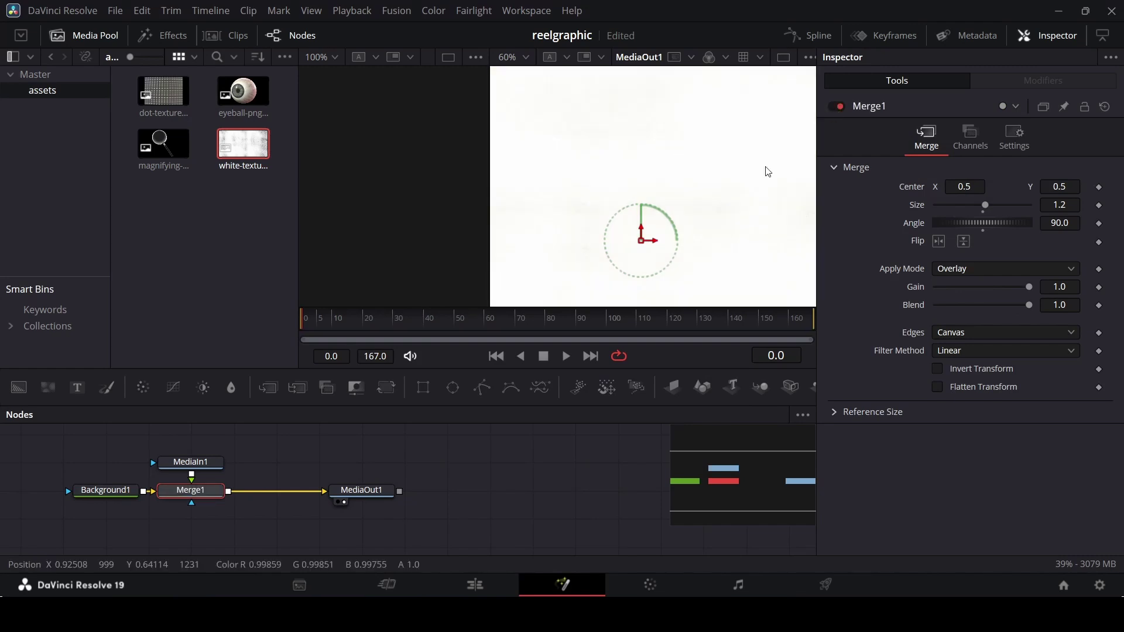
scroll(702, 188, down, 2)
scroll(644, 203, down, 2)
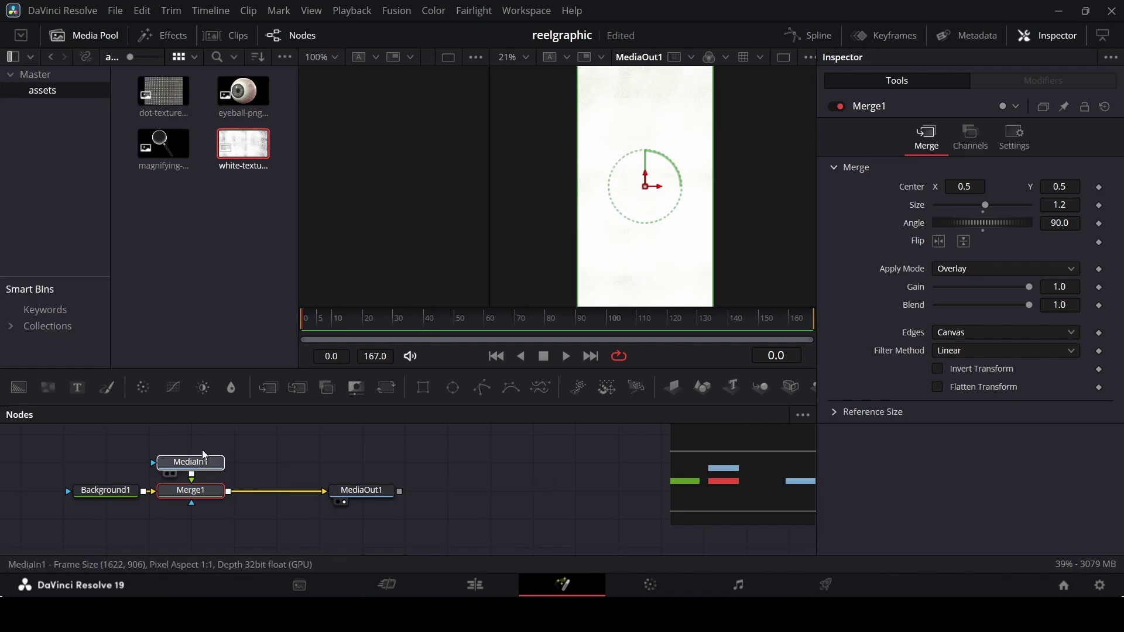
- Move MediaIn1 farther above Merge1, insert a Transform node between them, and select the Transform node
drag(203, 459, 203, 431)
click(715, 482)
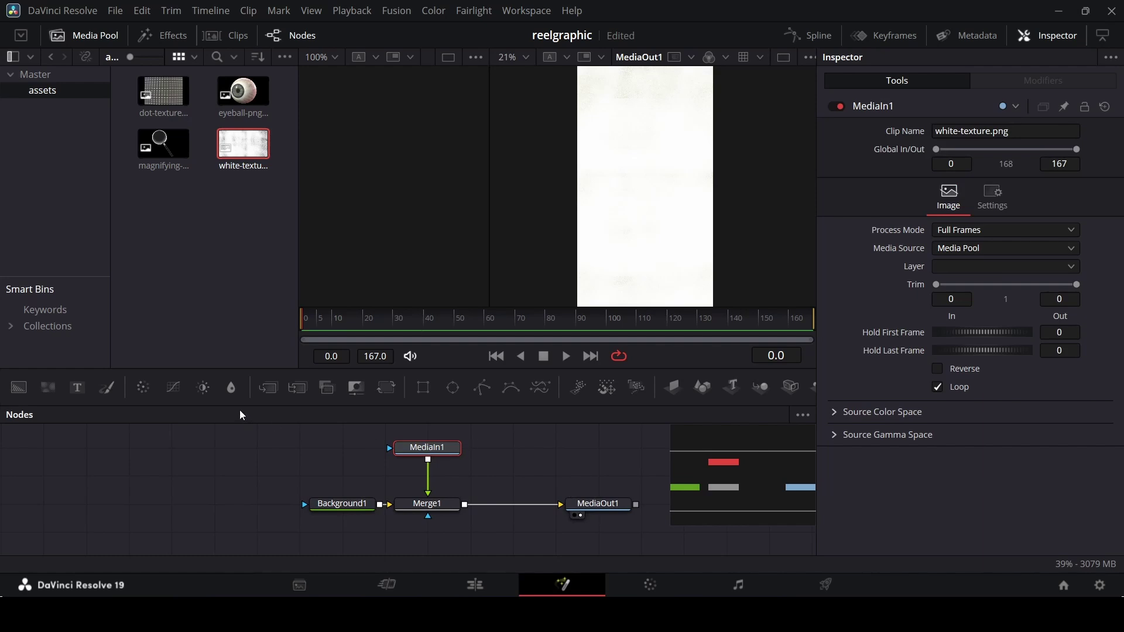
click(386, 388)
mouse_move(448, 479)
mouse_down()
mouse_move(489, 481)
mouse_move(446, 482)
mouse_up()
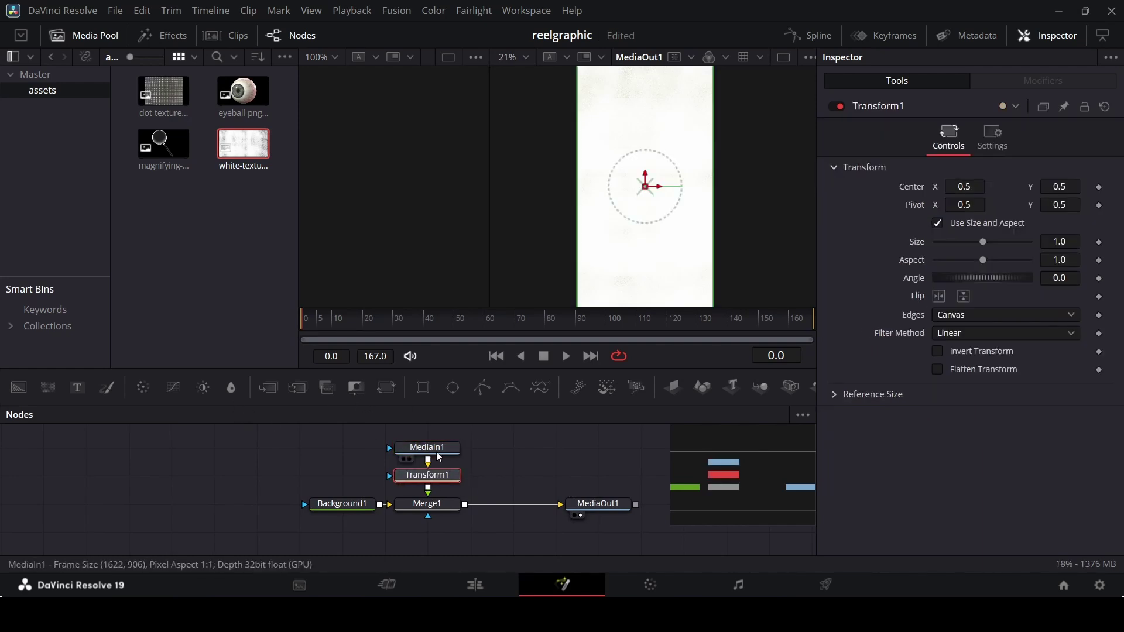
click(436, 449)
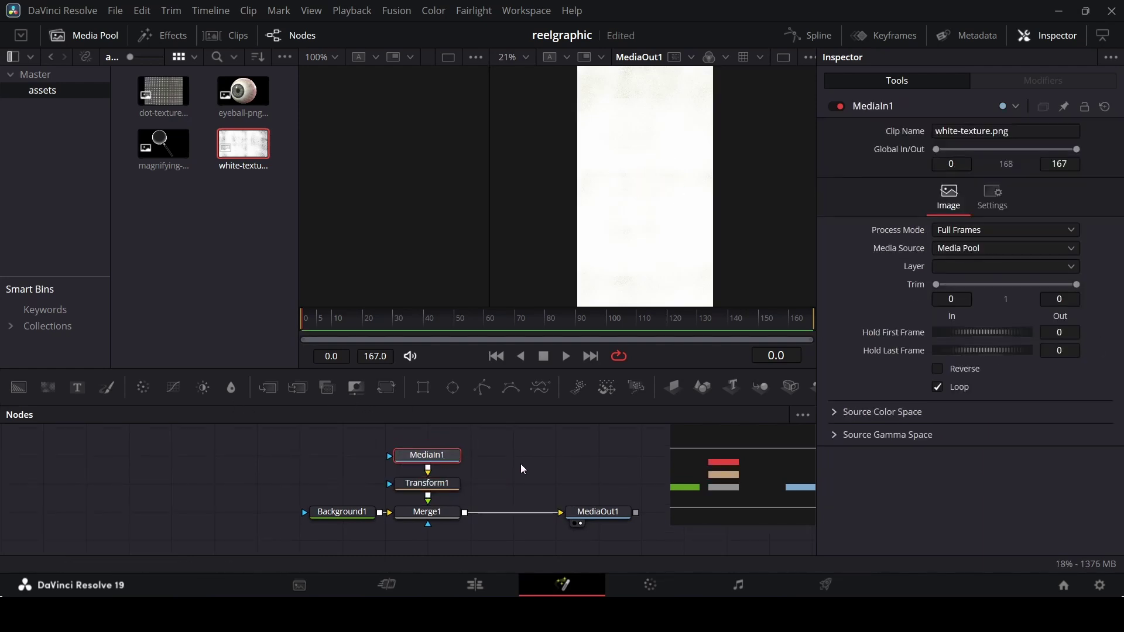
click(427, 484)
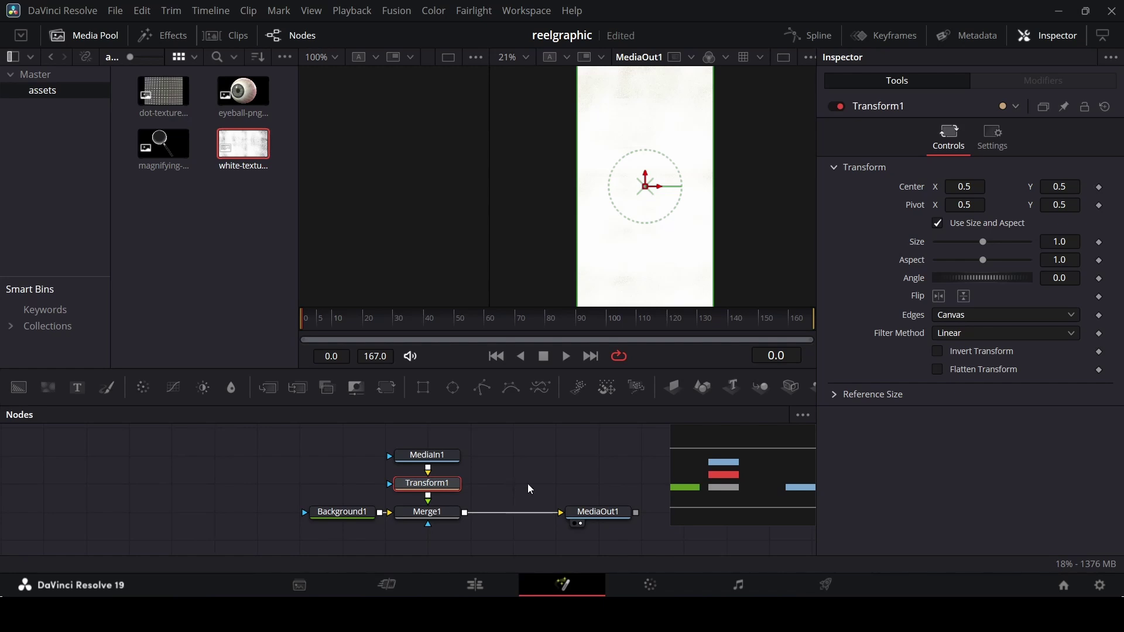
- Set Transform1's Edges to Wrap and modify its Center with a Shake modifier
click(958, 323)
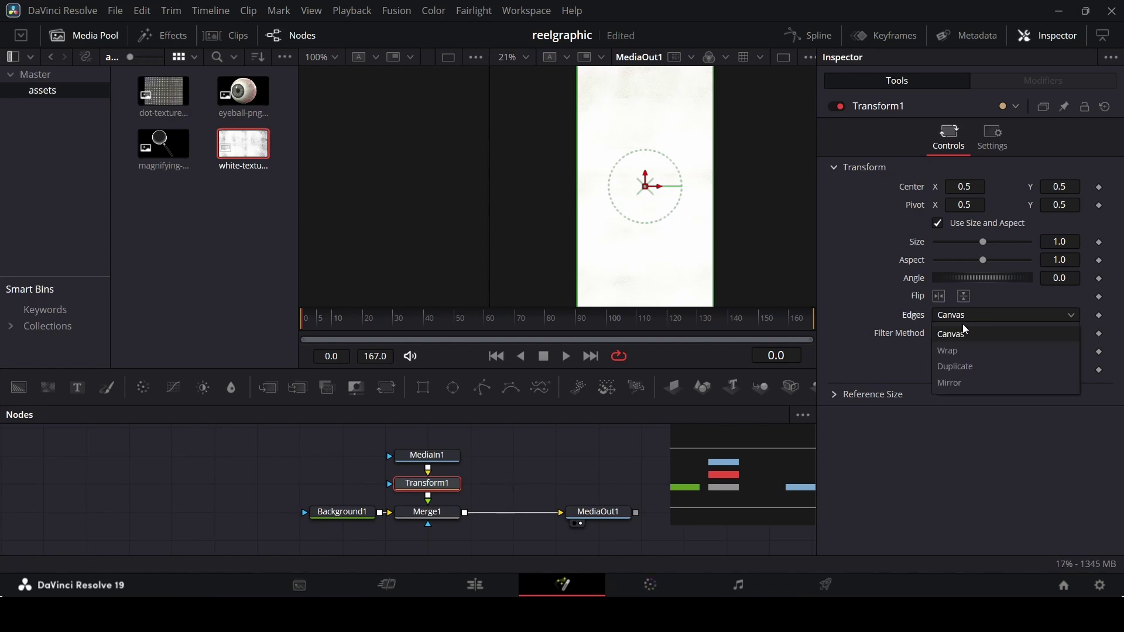
click(959, 351)
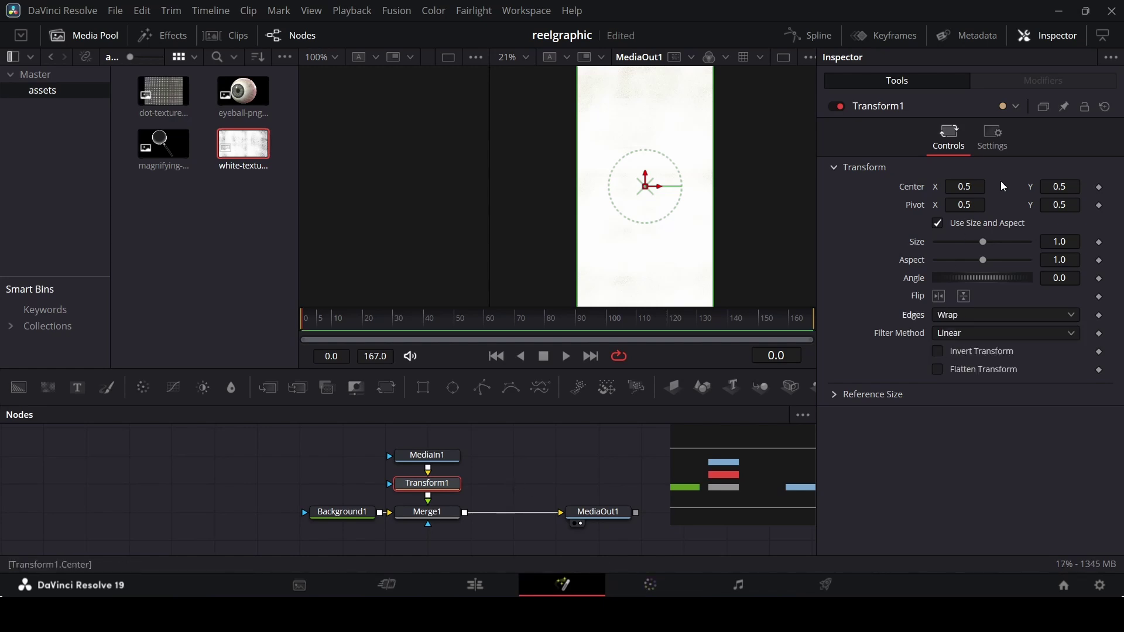
right_click(1099, 187)
mouse_move(1070, 249)
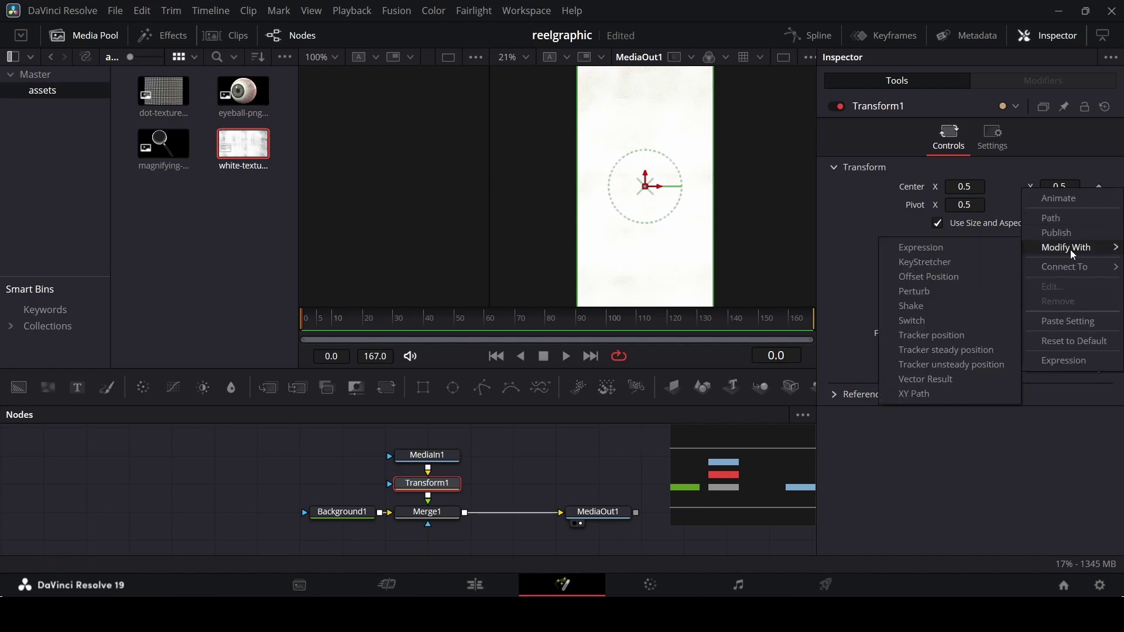
click(915, 308)
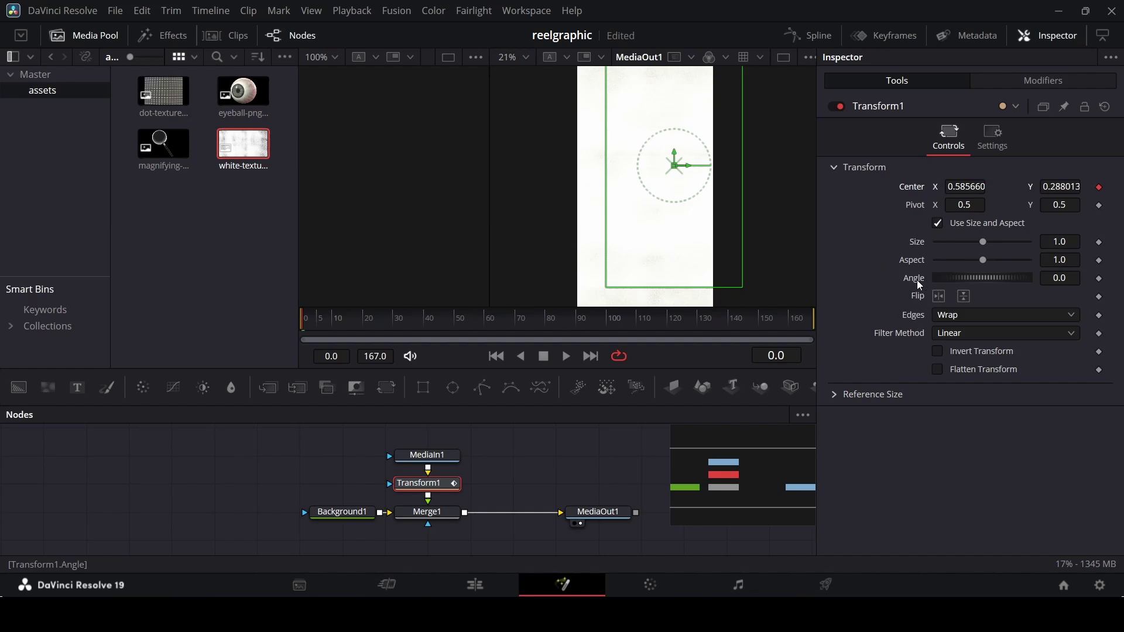
- Modify Transform1's Angle with a Shake modifier
right_click(1099, 279)
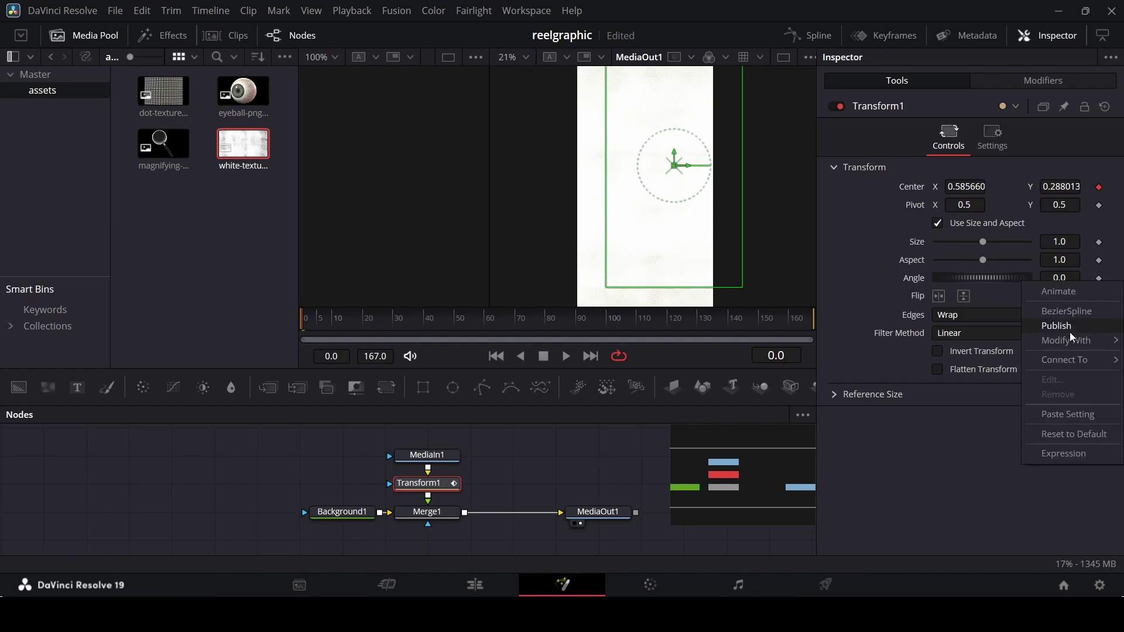
mouse_move(1073, 340)
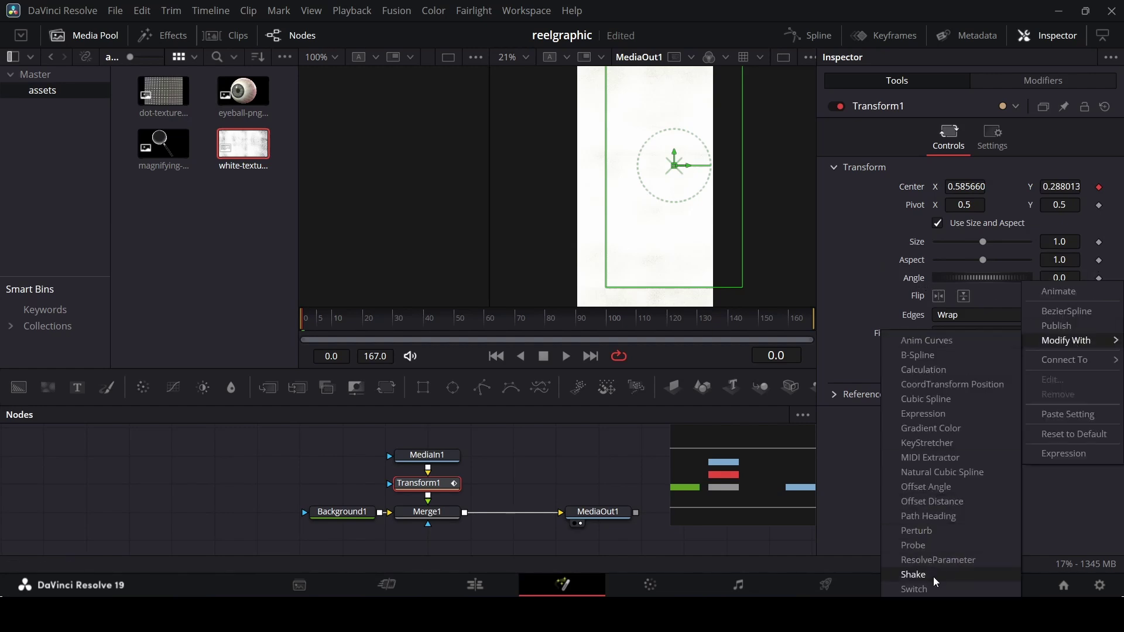
click(914, 575)
- Set the Shake modifier on Transform1's Center to a Smoothness of 4 and a Maximum of 360
click(1034, 88)
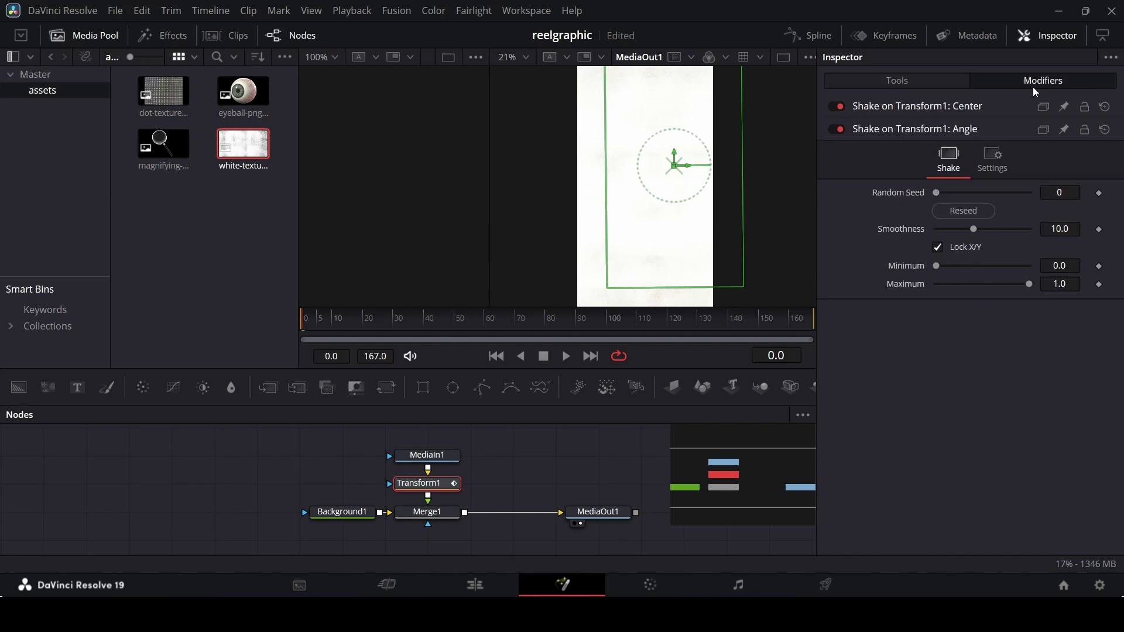
click(939, 108)
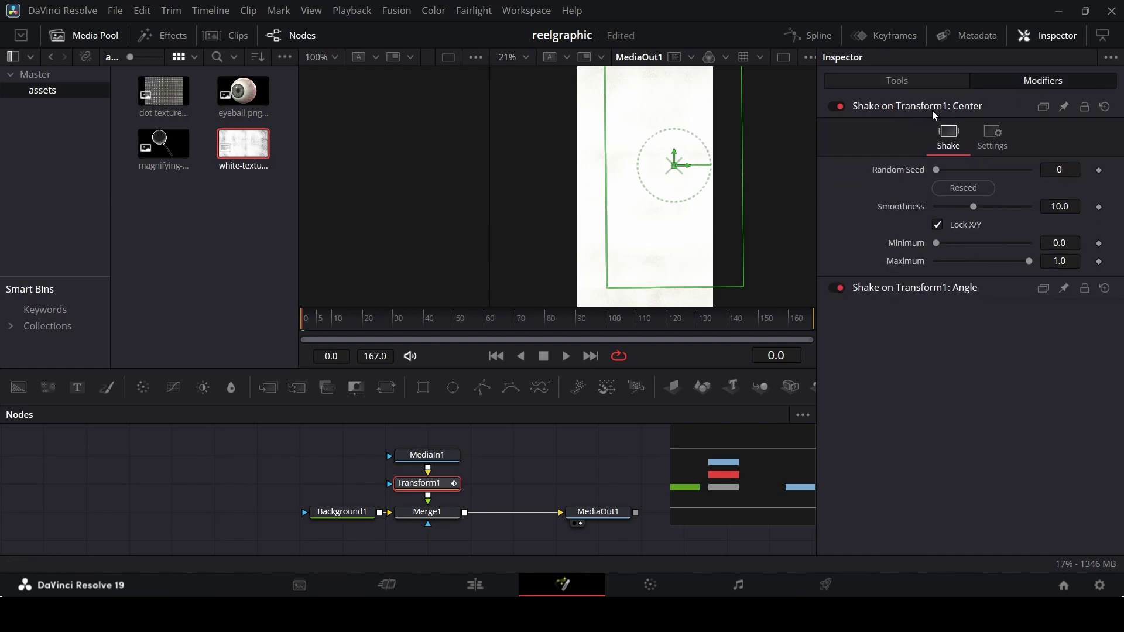
click(1079, 208)
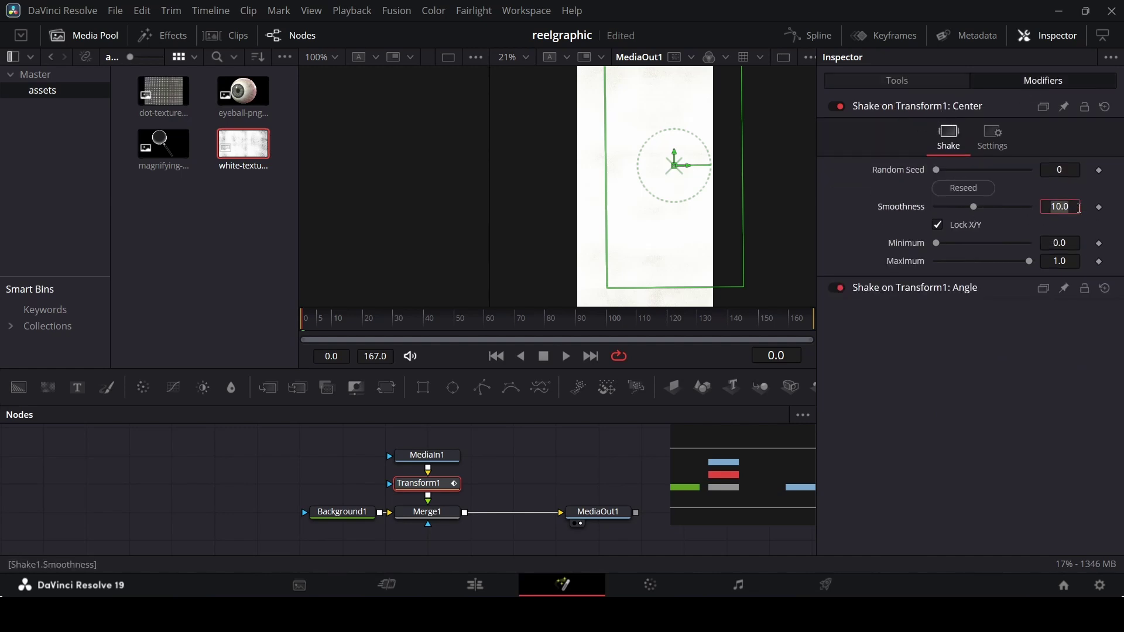
text(4)
click(1081, 259)
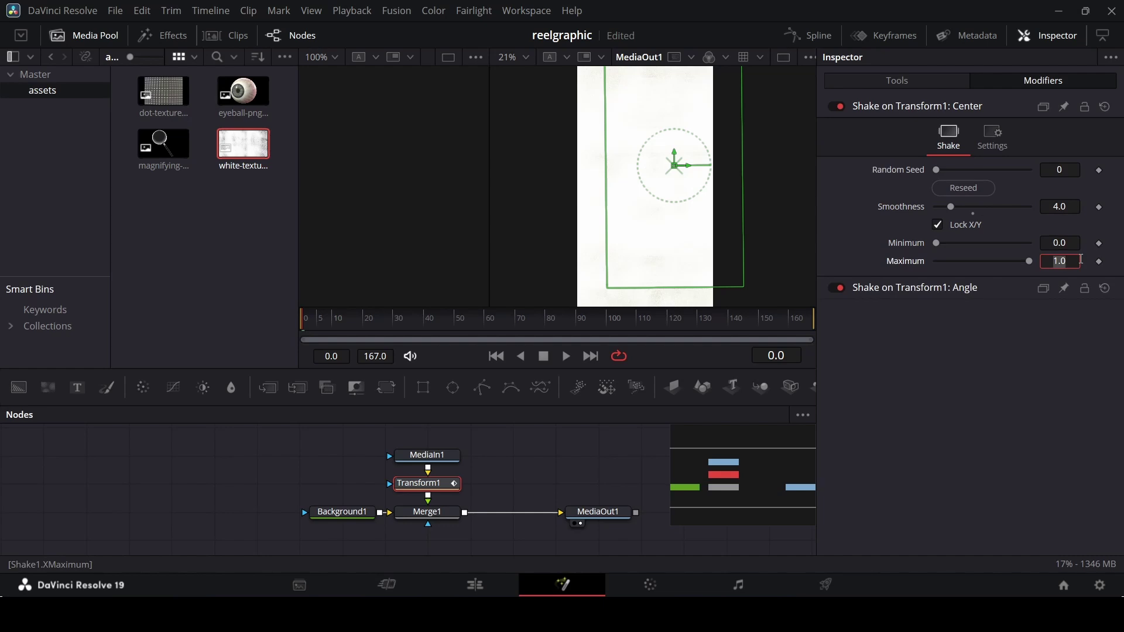
text(3)
key(Return)
- Set the Shake modifier on Transform1's Angle to a Smoothness of 4 and a Maximum of 360
click(943, 288)
click(1060, 229)
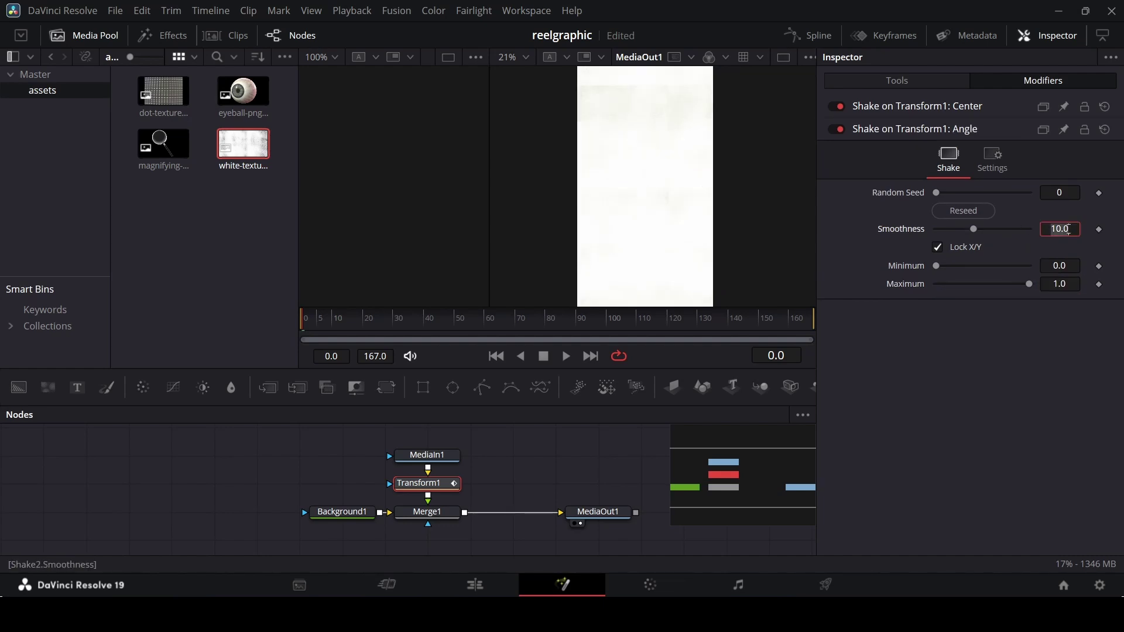
text(4)
click(1073, 285)
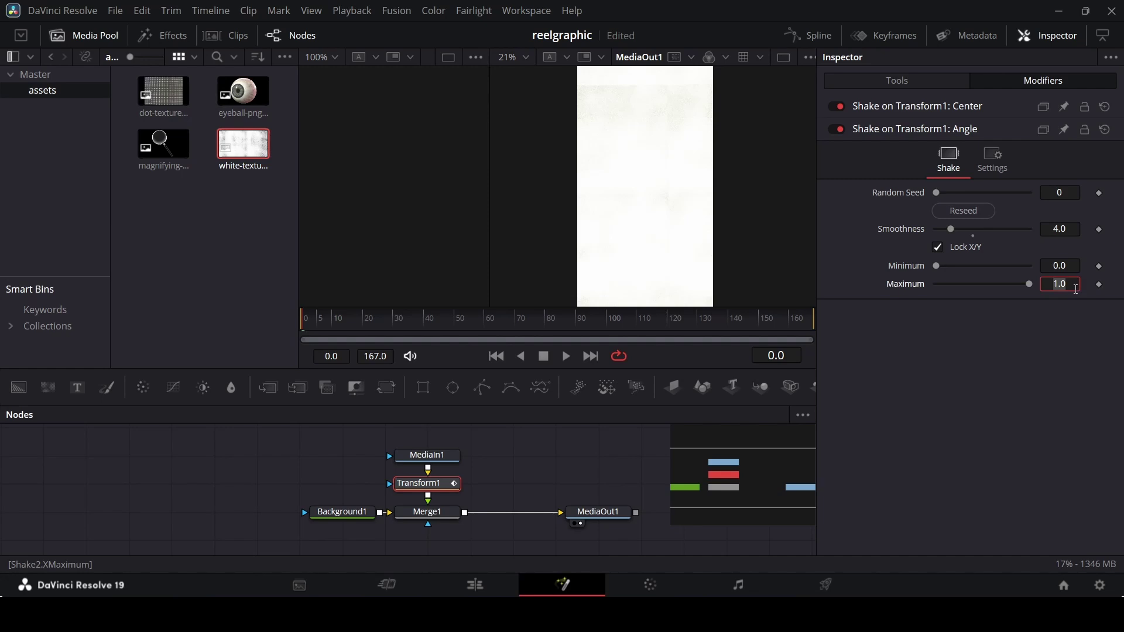
text(360)
key(Return)
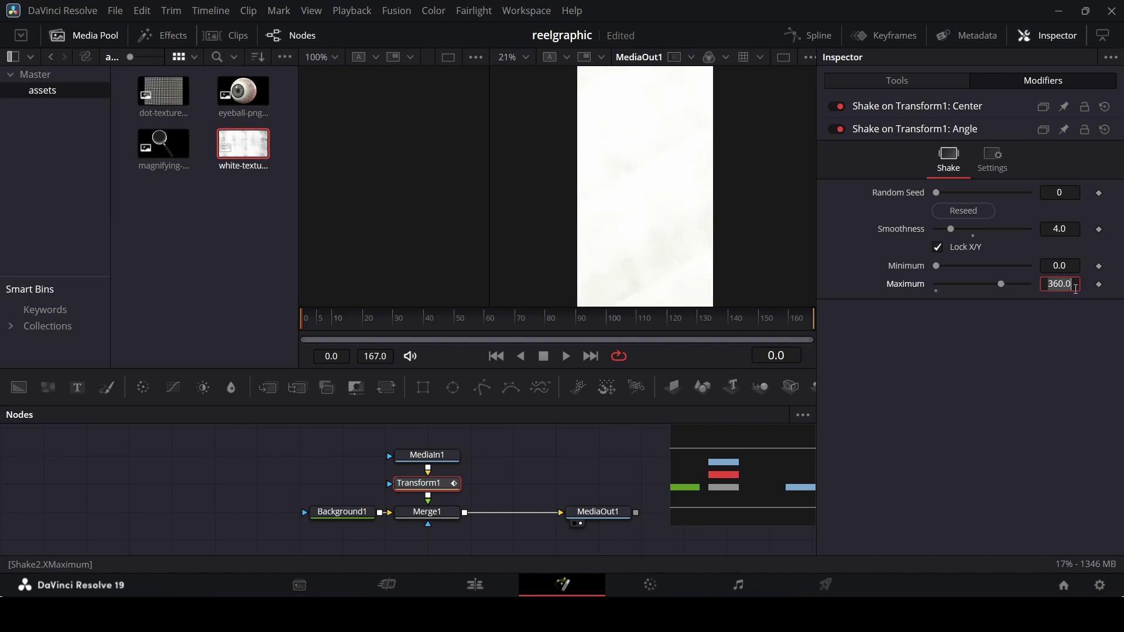
- Play back the composition to check the movement of the shaking texture, and stop it
click(503, 464)
key(space)
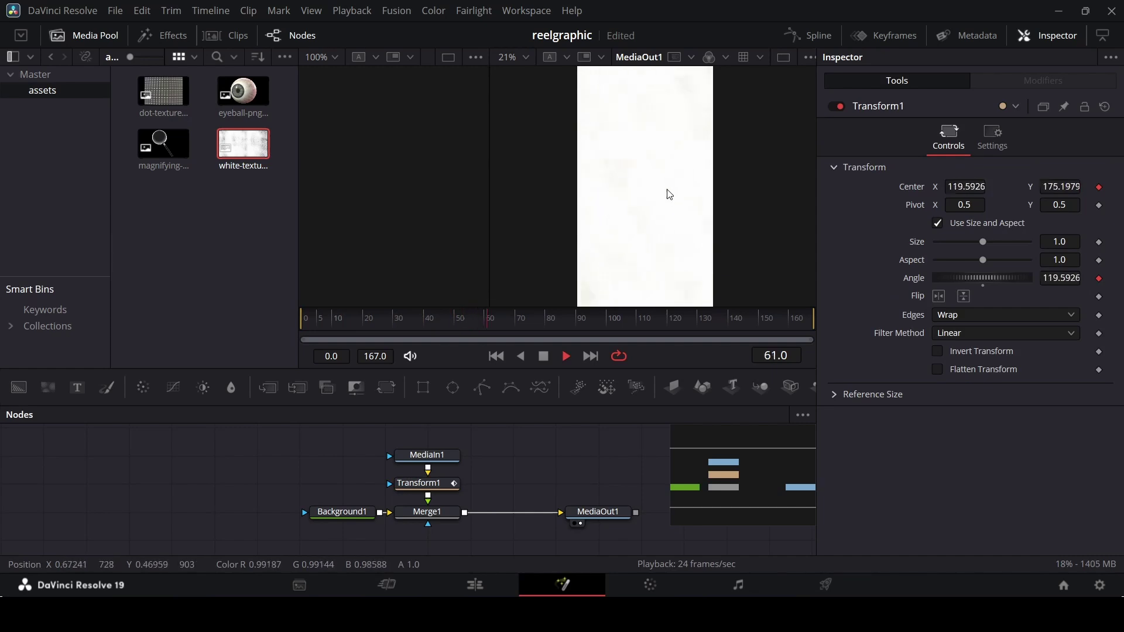
key(space)
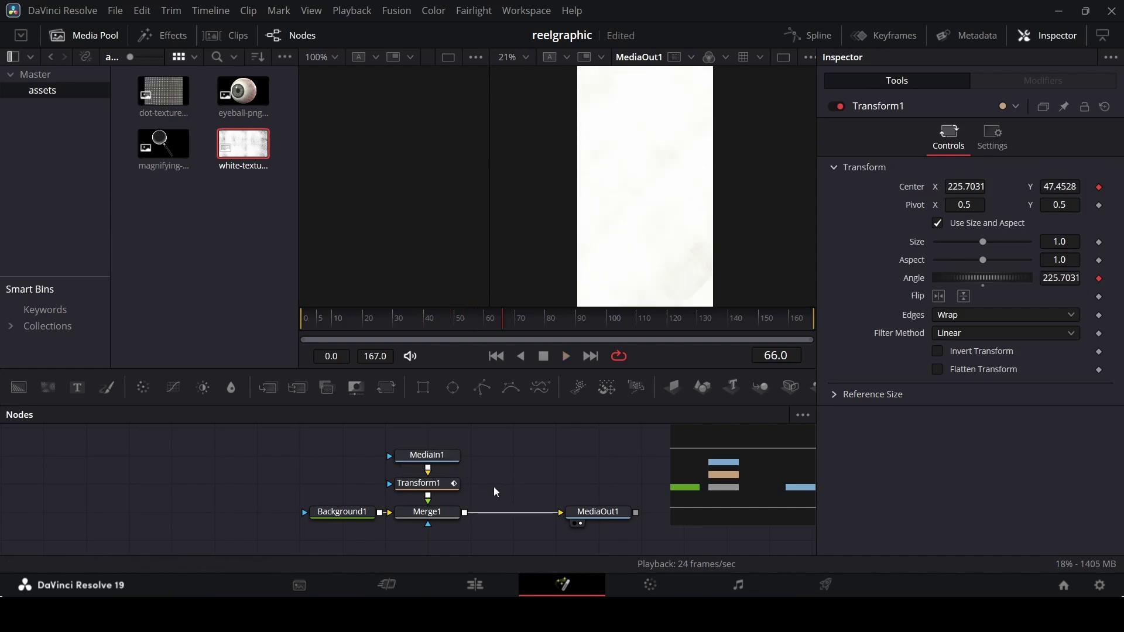
- Move MediaIn1 and Transform1 farther above Merge1 and insert a Stop Motion node after Transform1
drag(493, 487, 447, 465)
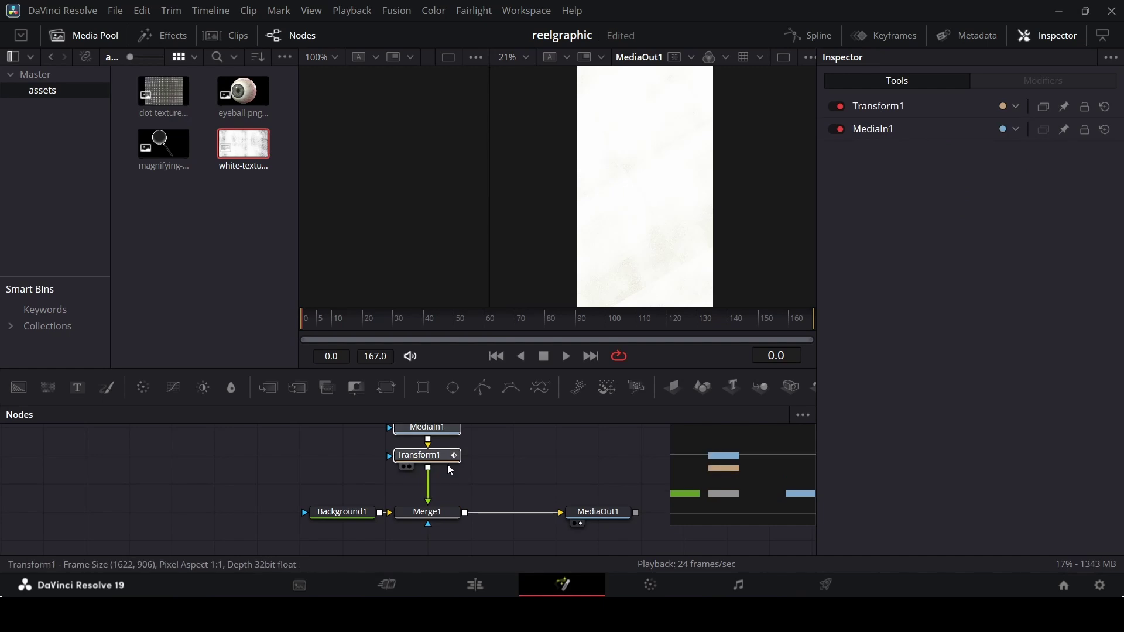
click(447, 461)
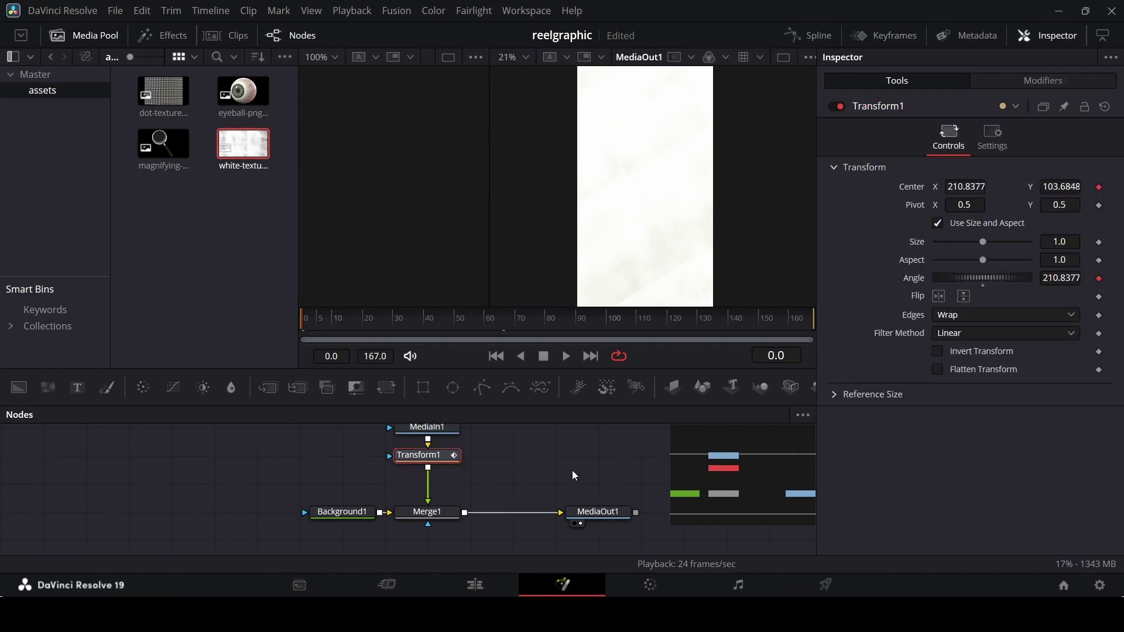
key(shift+space)
text(stop)
key(Return)
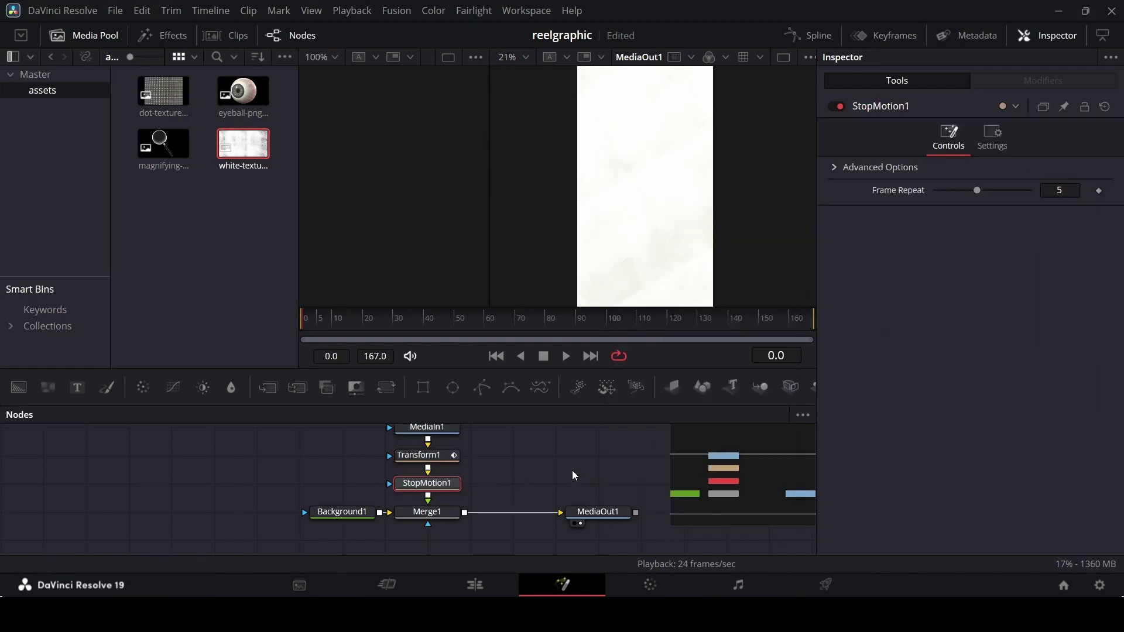
- Set StopMotion1's Frame Repeat to 10 and play back the stepped texture movement
click(1060, 191)
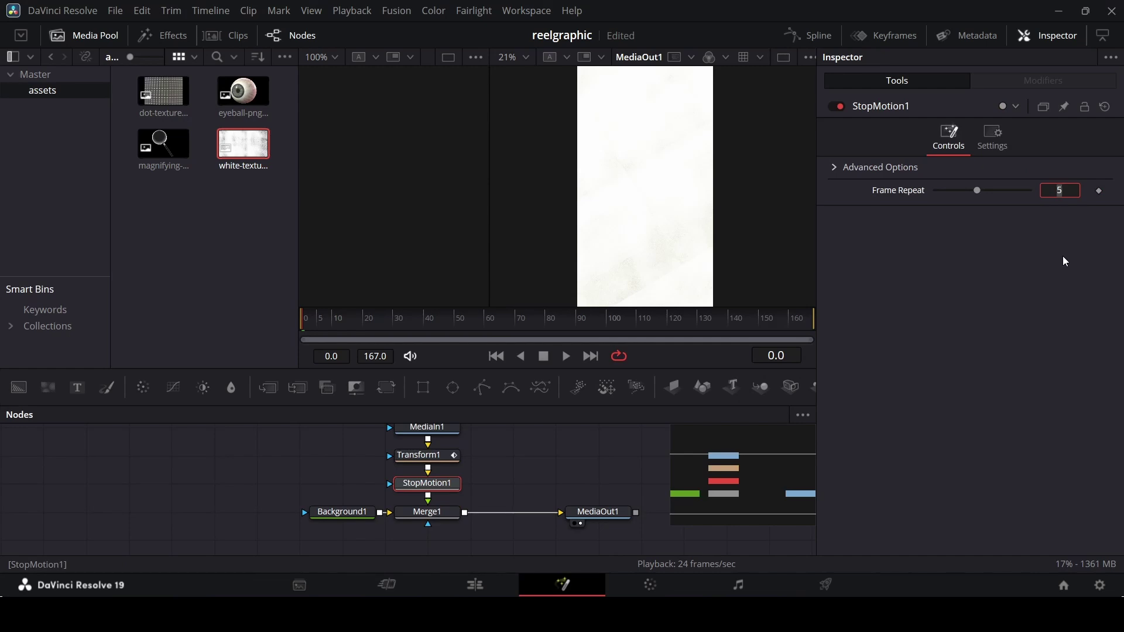
text(10)
key(Return)
click(514, 463)
key(space)
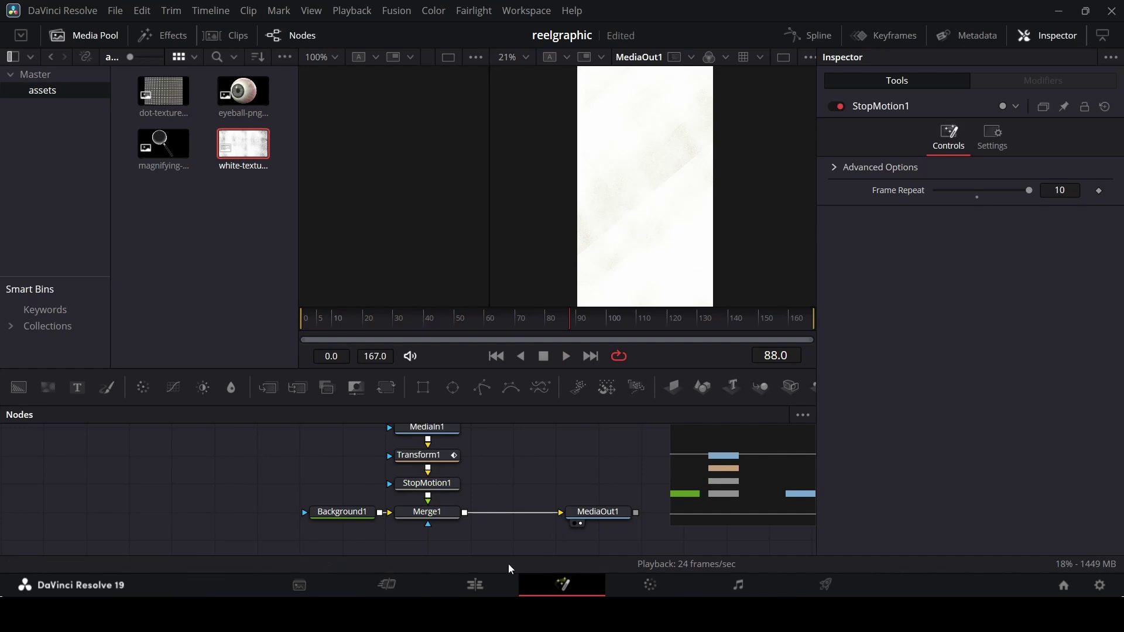
- Return to the Edit page, add a Fusion Composition on Video 2 directly above the background clip, and open it in Fusion
click(490, 586)
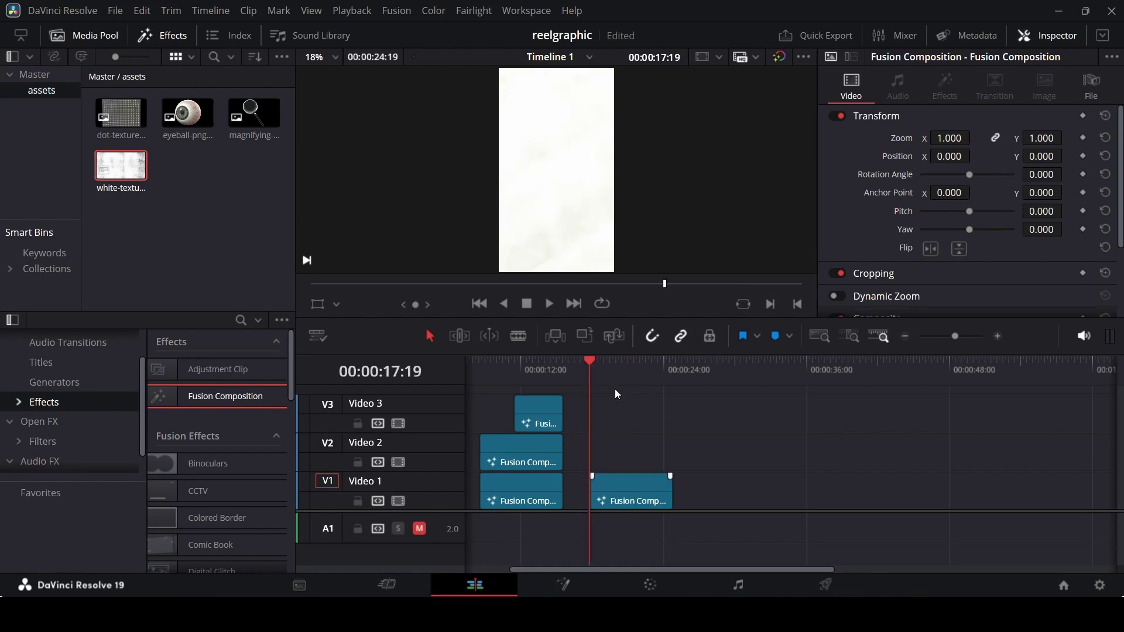
drag(203, 398, 672, 454)
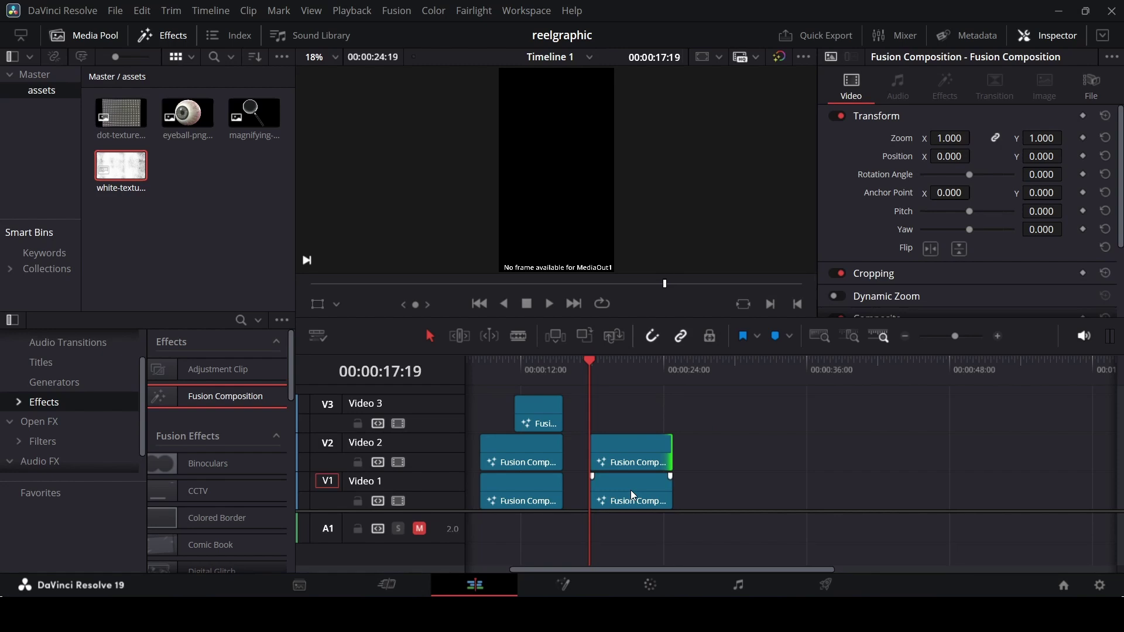
right_click(633, 460)
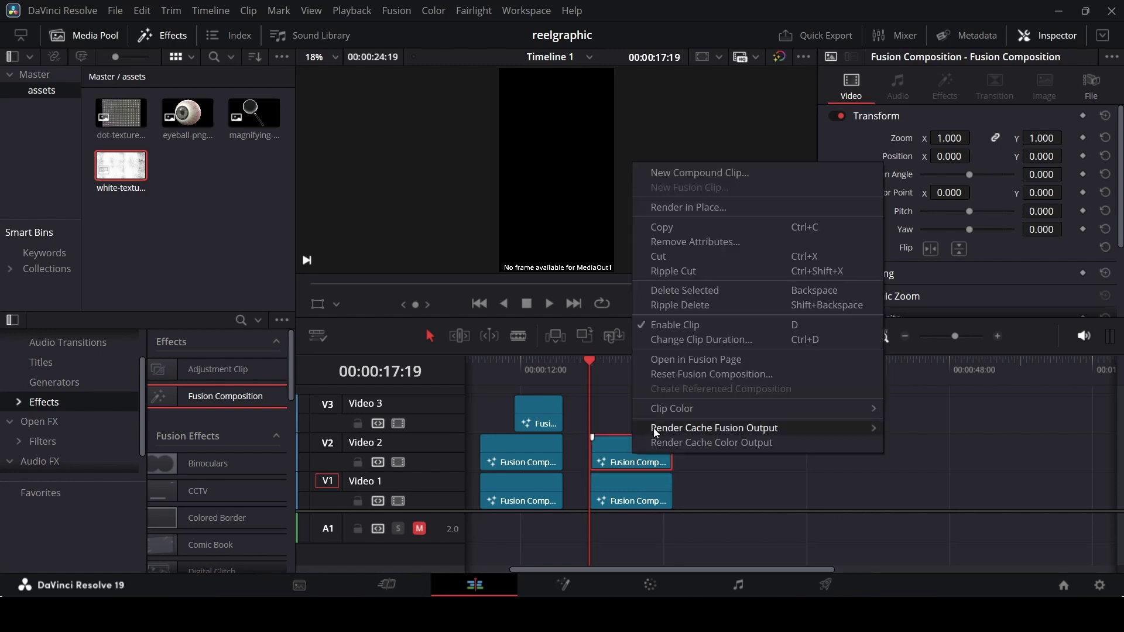
click(691, 363)
- Add a Background node connected to MediaOut1 and set its colour to the hex value #2c3930
drag(19, 388, 332, 493)
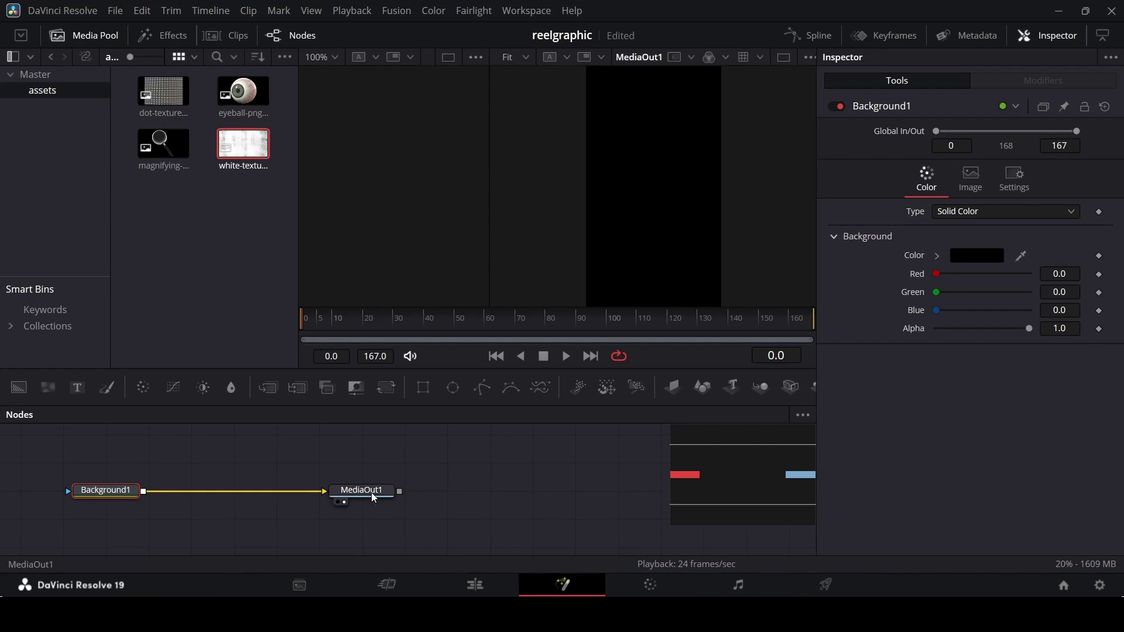
click(957, 261)
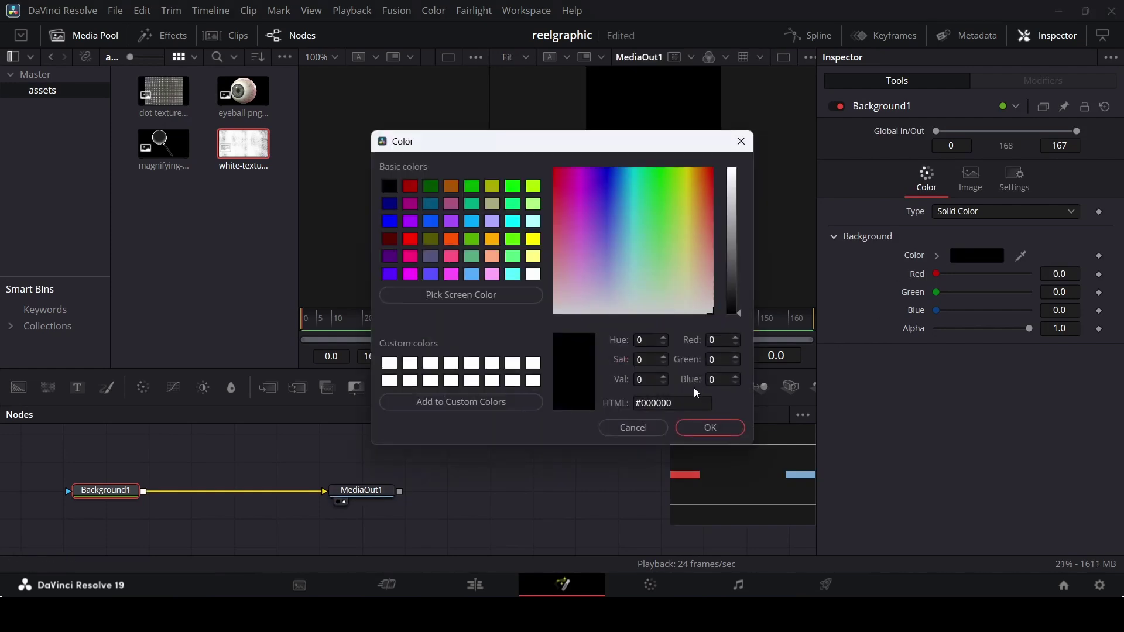
drag(674, 403, 639, 403)
text(2c3930)
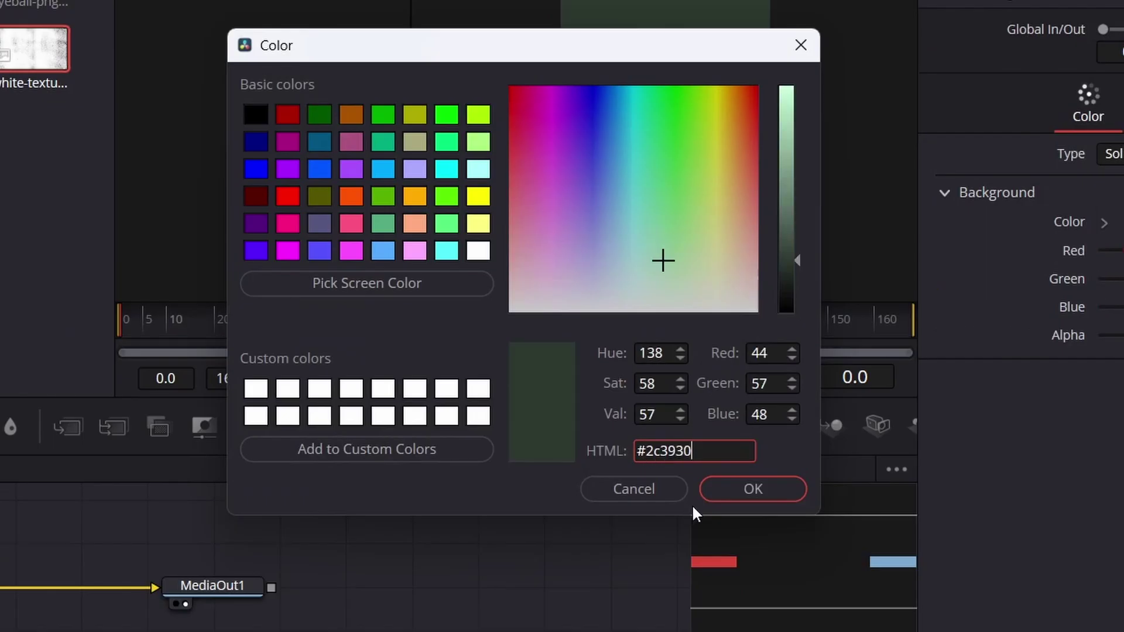
drag(700, 452, 617, 449)
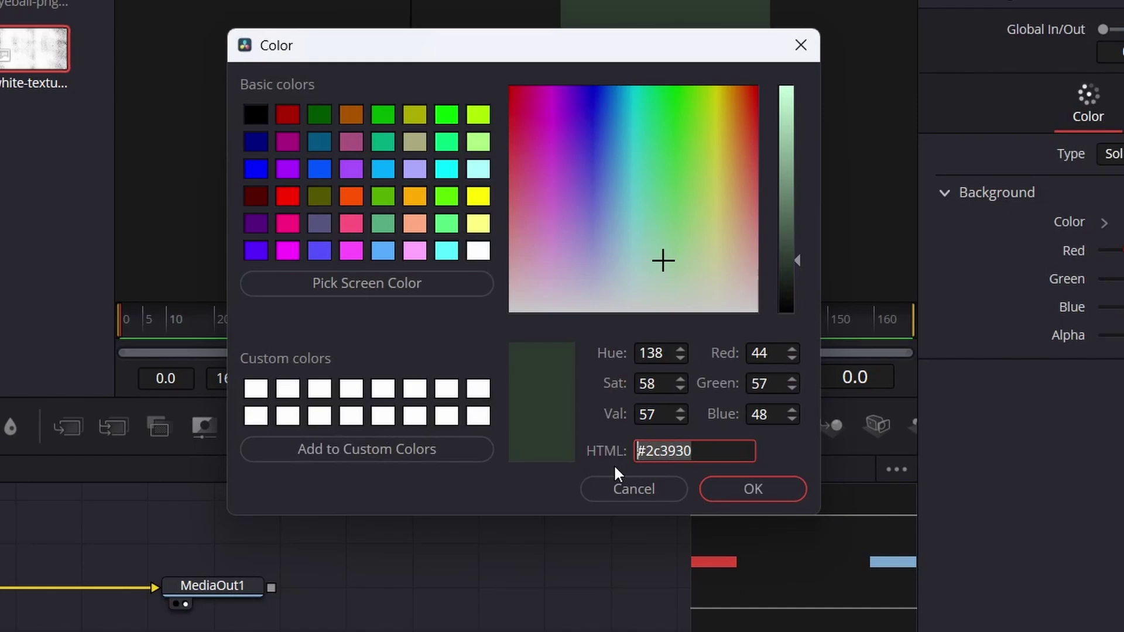
click(753, 488)
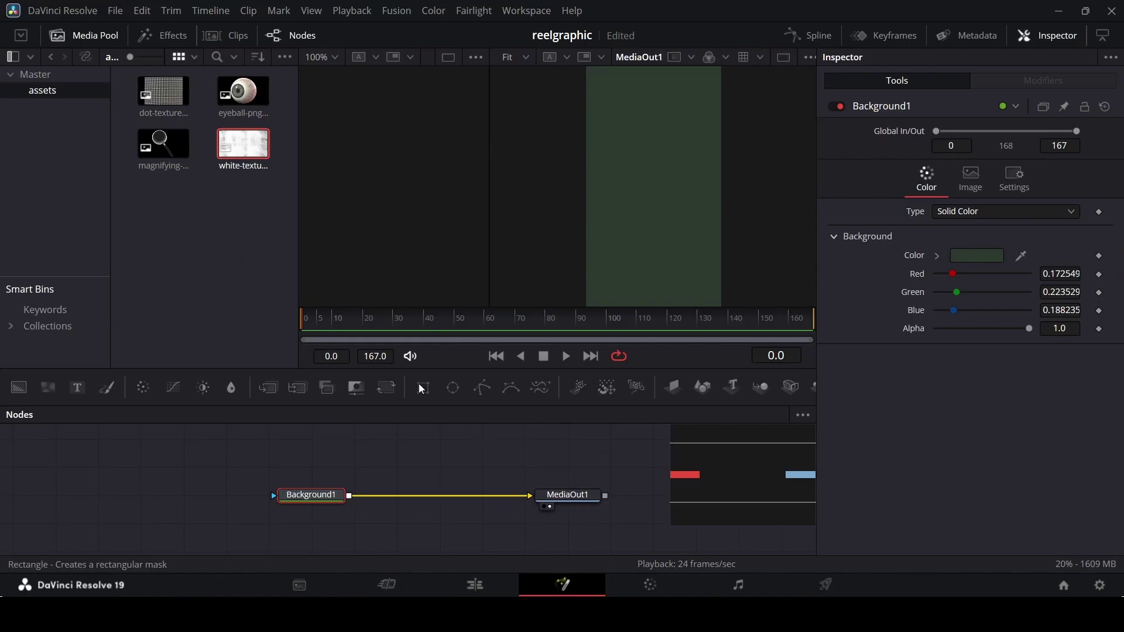
- Mask Background1 with a Rectangle node and place the mask node close above it
drag(421, 389, 322, 509)
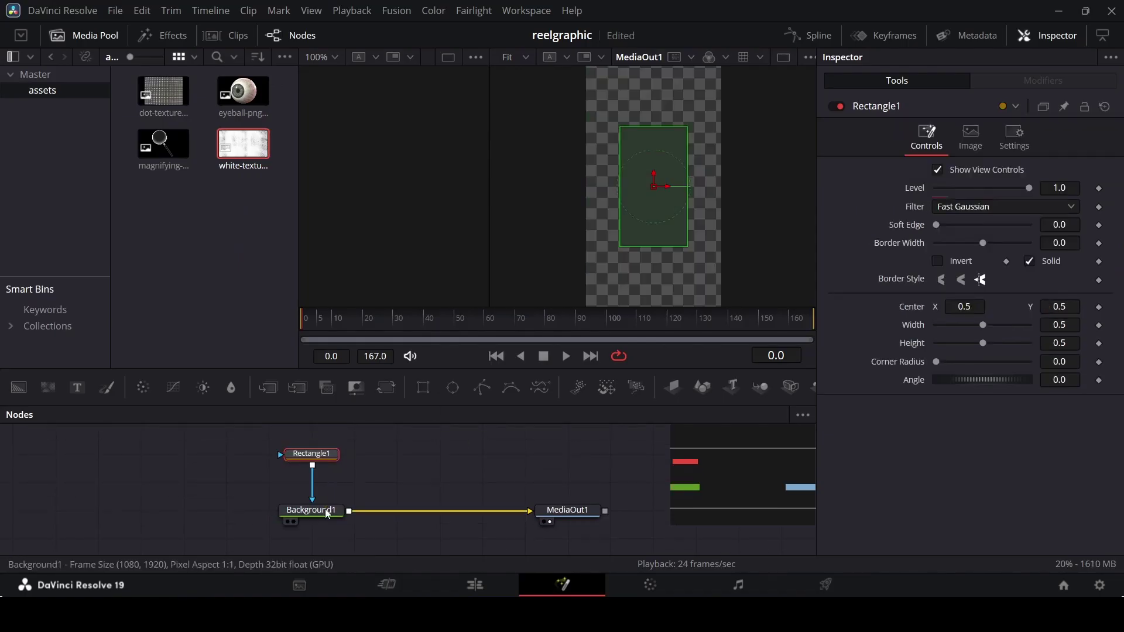
drag(333, 455, 334, 482)
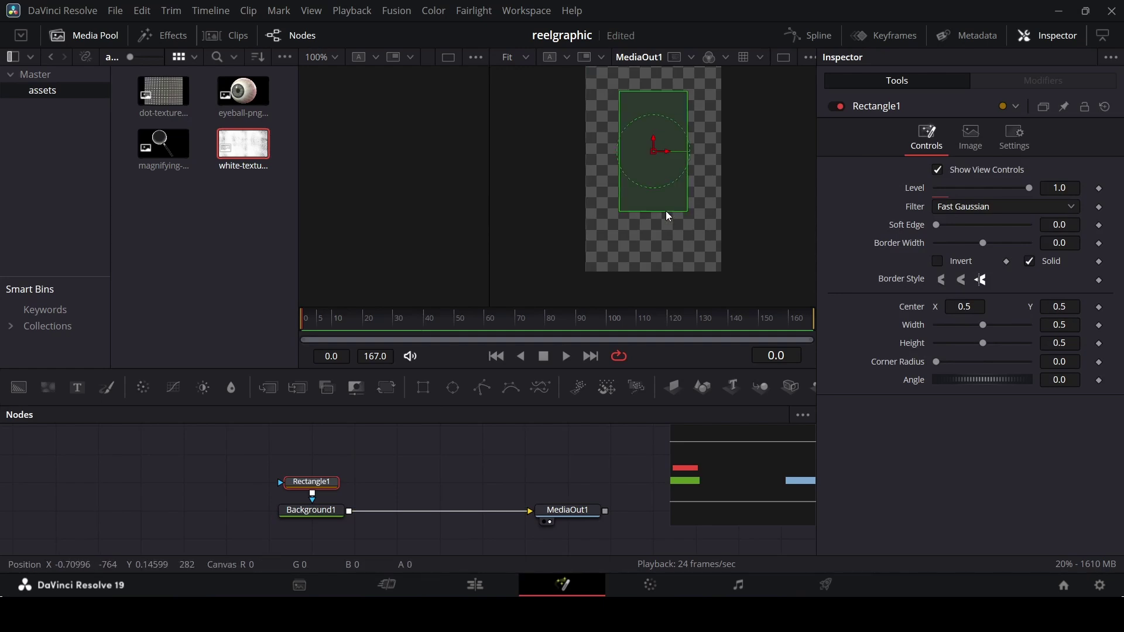
- Set the Rectangle1 mask's width to 0.4 and its height to 0.3
click(1071, 326)
key(BackSpace)
text(4)
key(Tab)
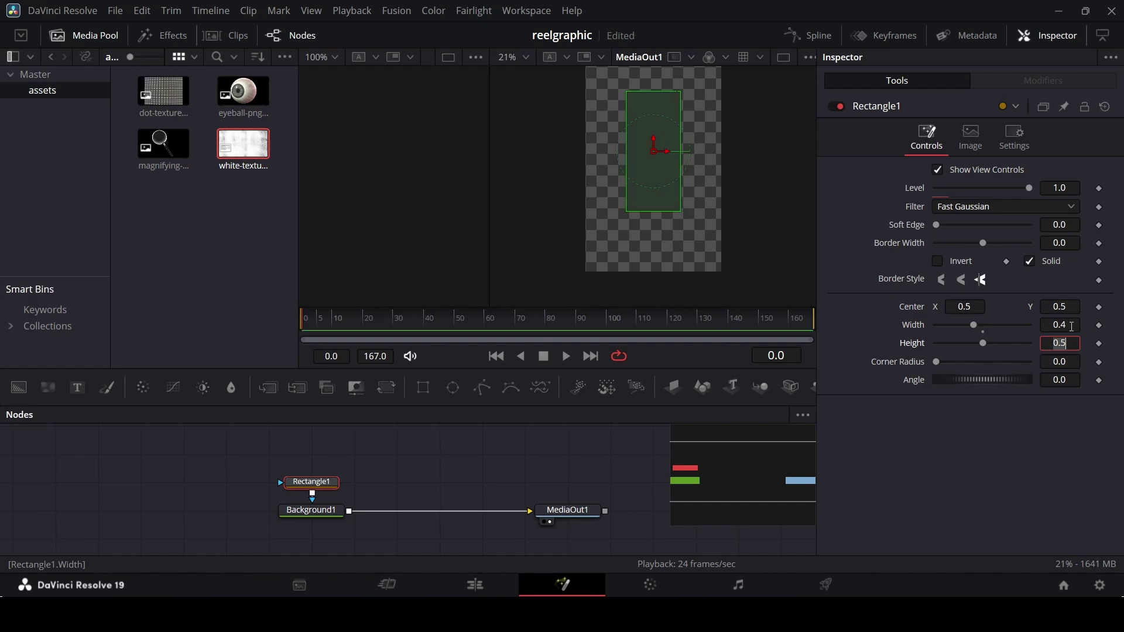
key(BackSpace)
text(3)
key(Tab)
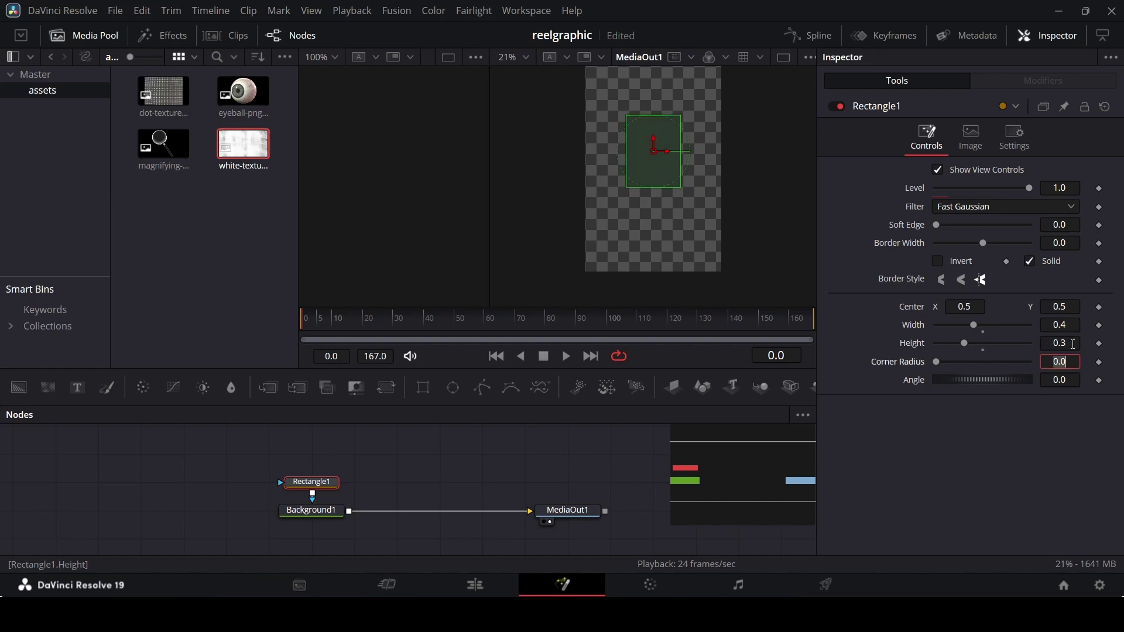
- Move the rectangle mask to about X 0.65, Y 0.31 and set its width to 0.6 and height to 0.4
drag(654, 152, 677, 199)
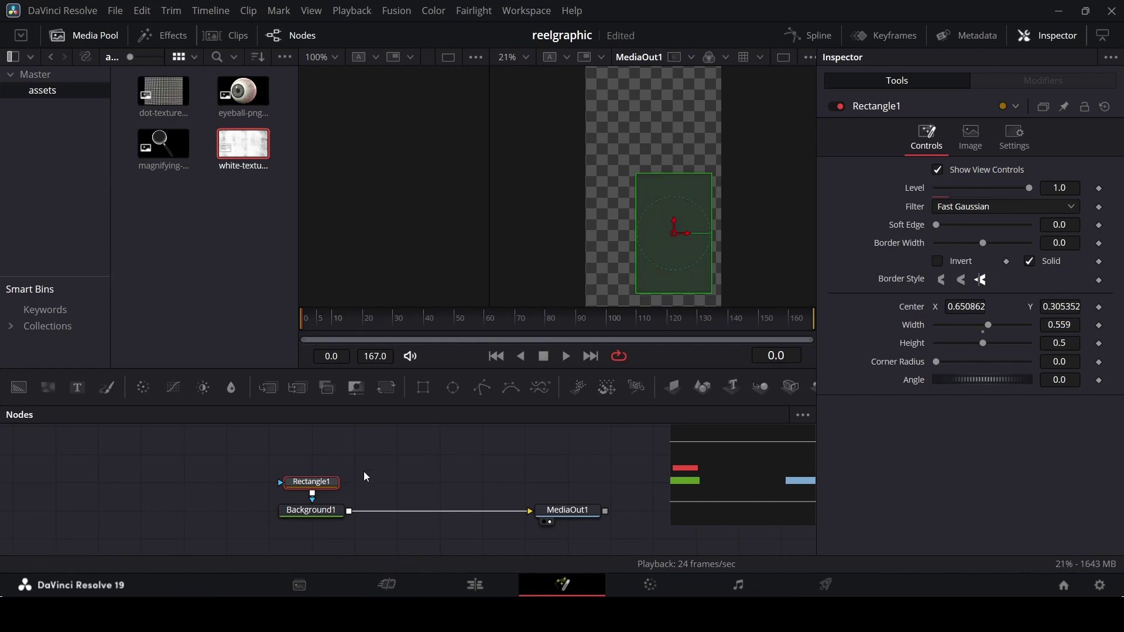
drag(1068, 329, 1072, 328)
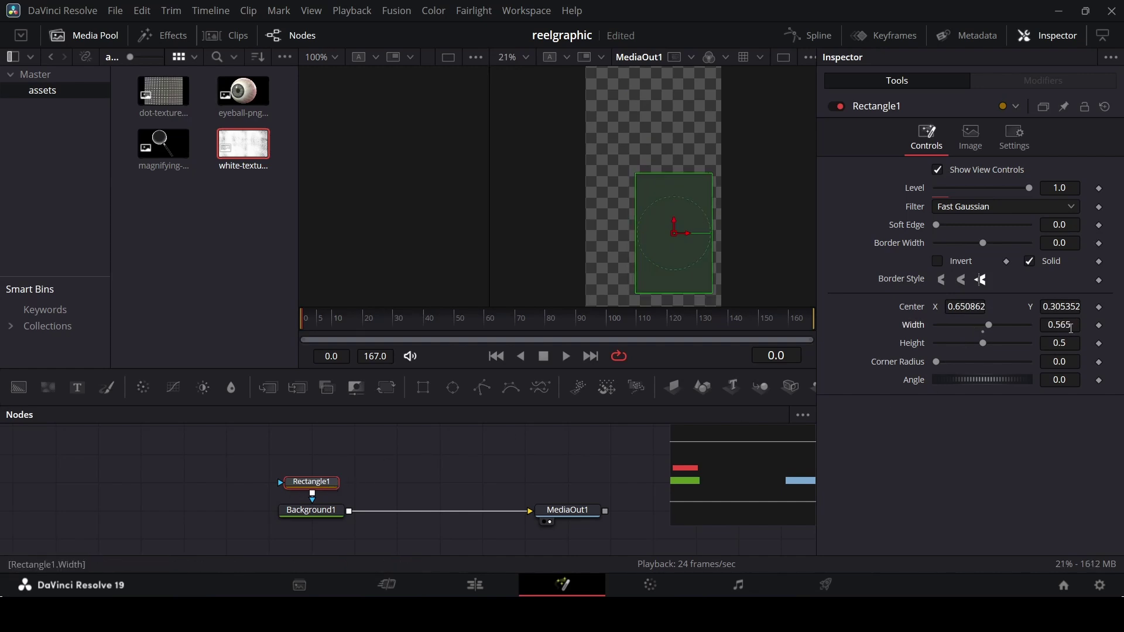
click(1072, 328)
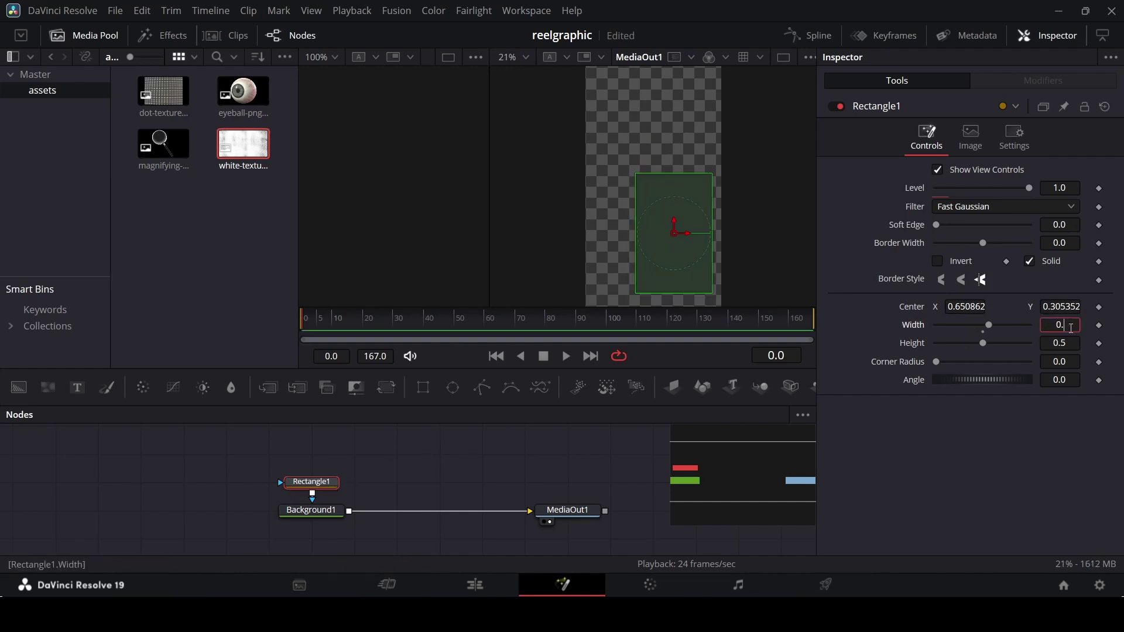
text(6)
key(Tab)
text(0.)
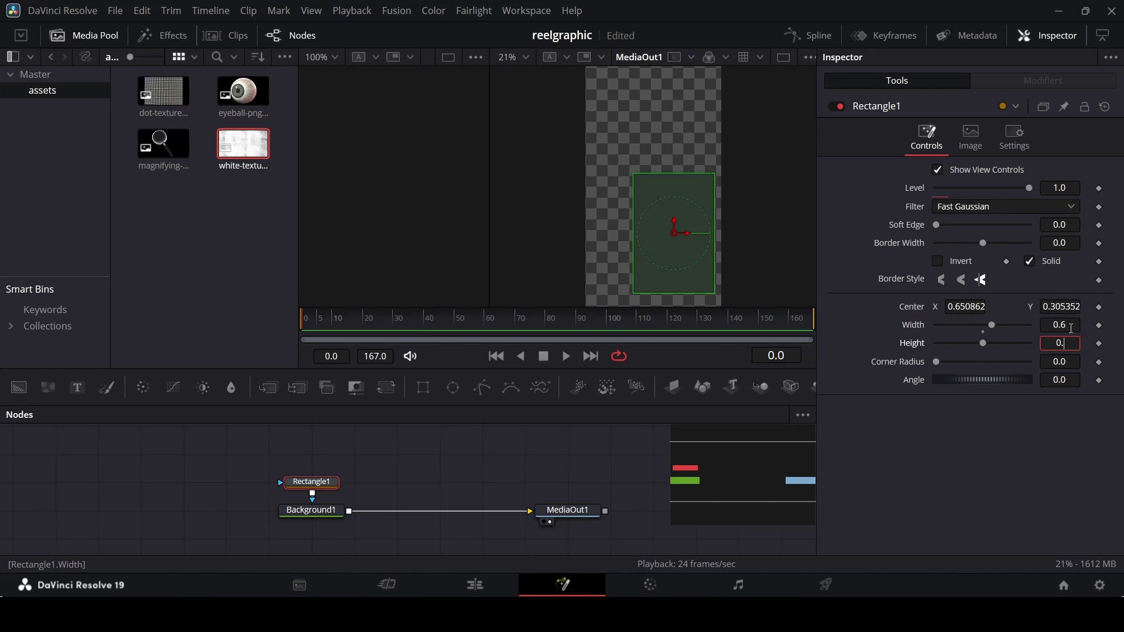
text(4)
key(Tab)
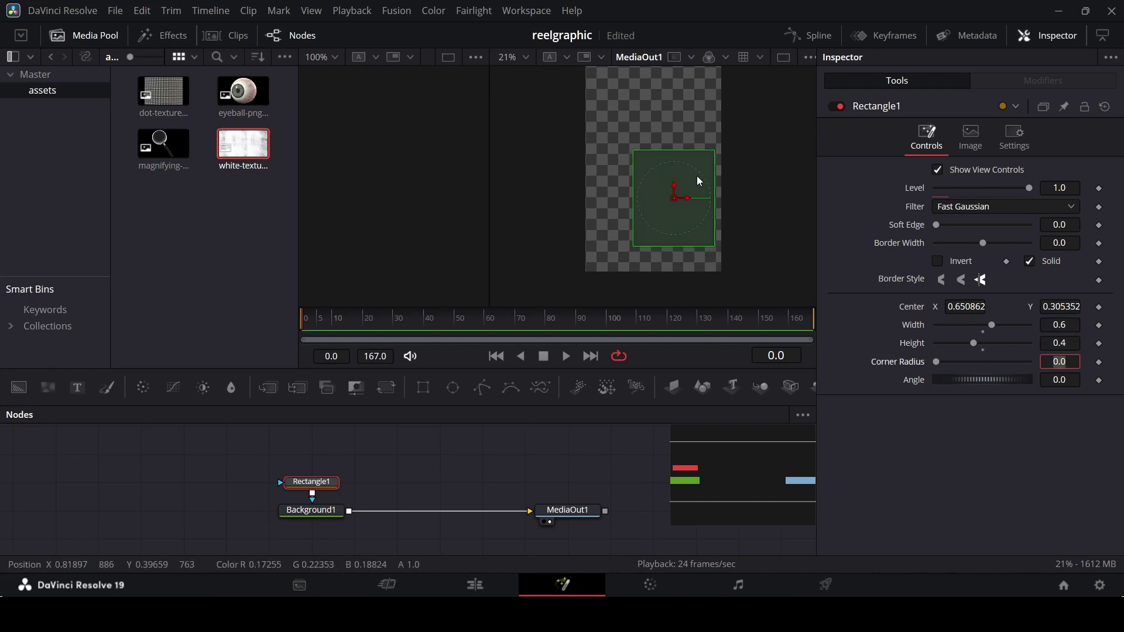
click(673, 185)
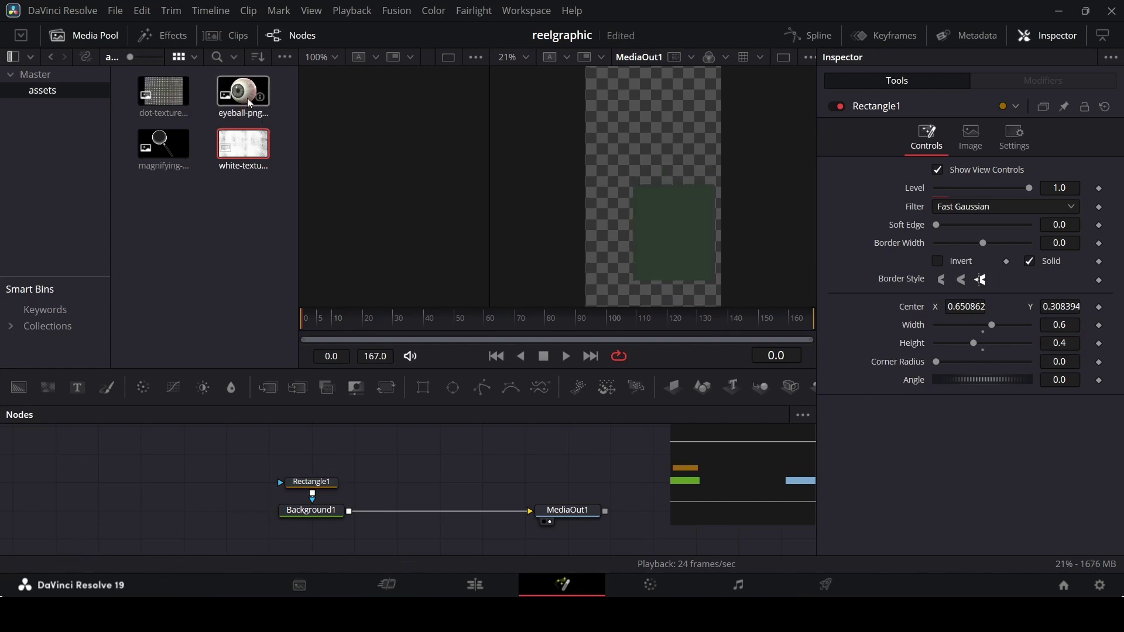
- Merge the eyeball image over Background1 and set the merge size to 0.6
drag(248, 97, 349, 513)
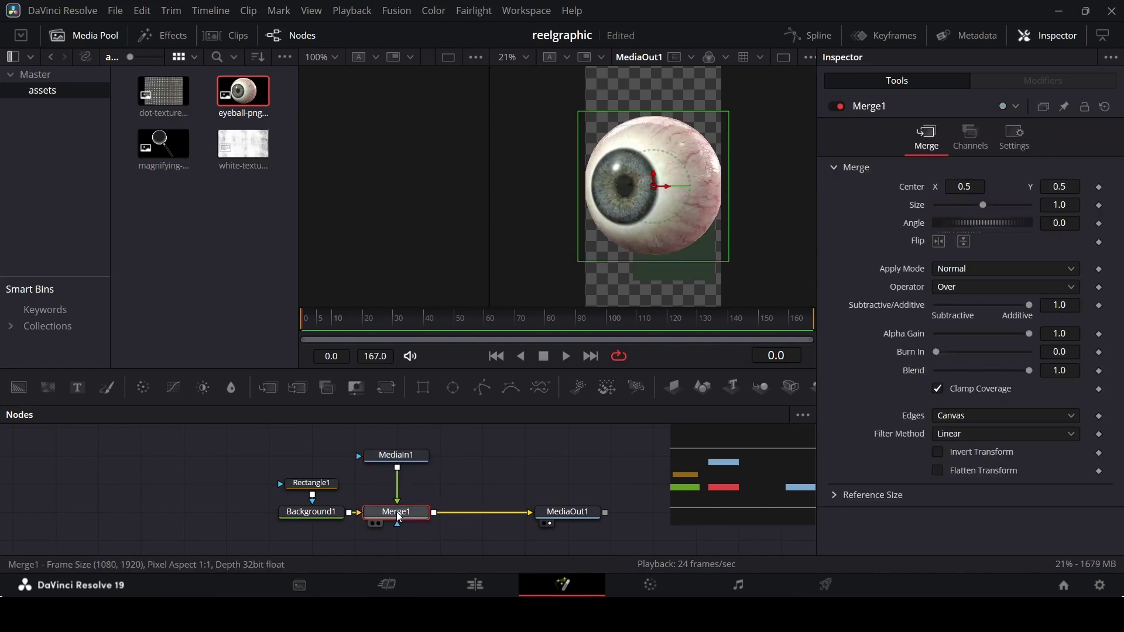
click(1077, 206)
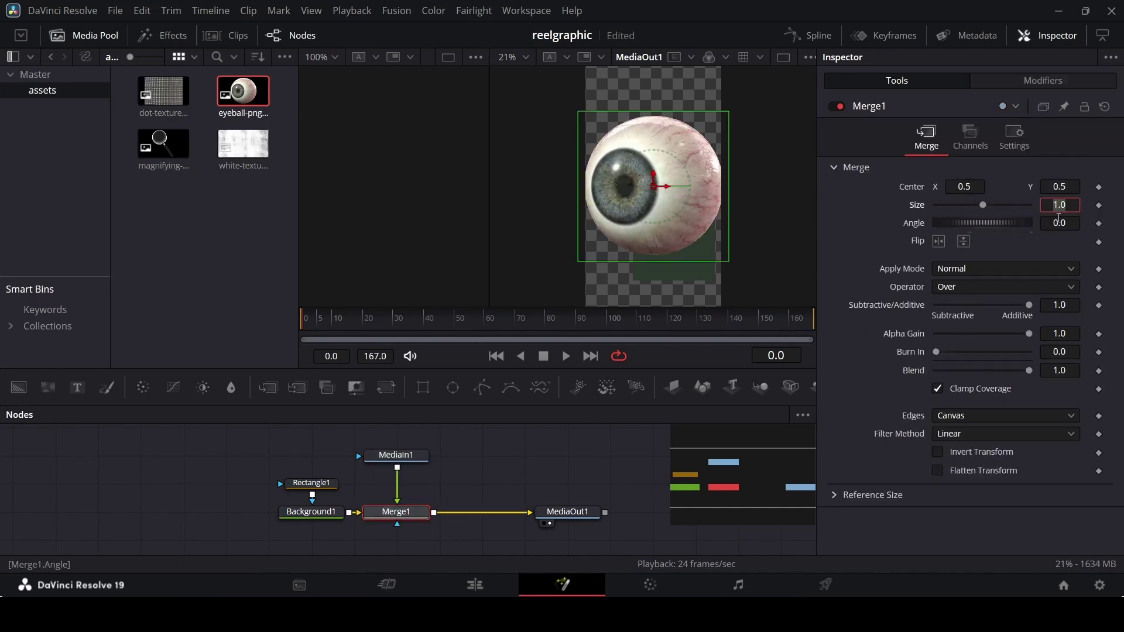
text(0.6)
key(Tab)
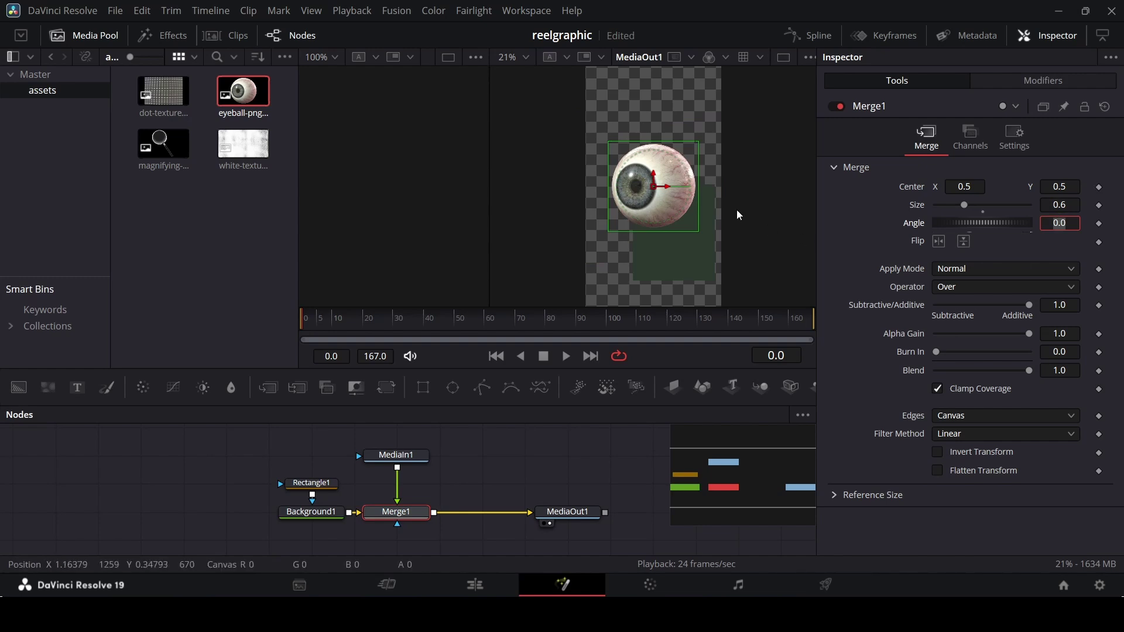
- Position the eyeball over the green rectangle by moving Merge1's centre to about X 0.53, Y 0.29
drag(654, 176, 654, 227)
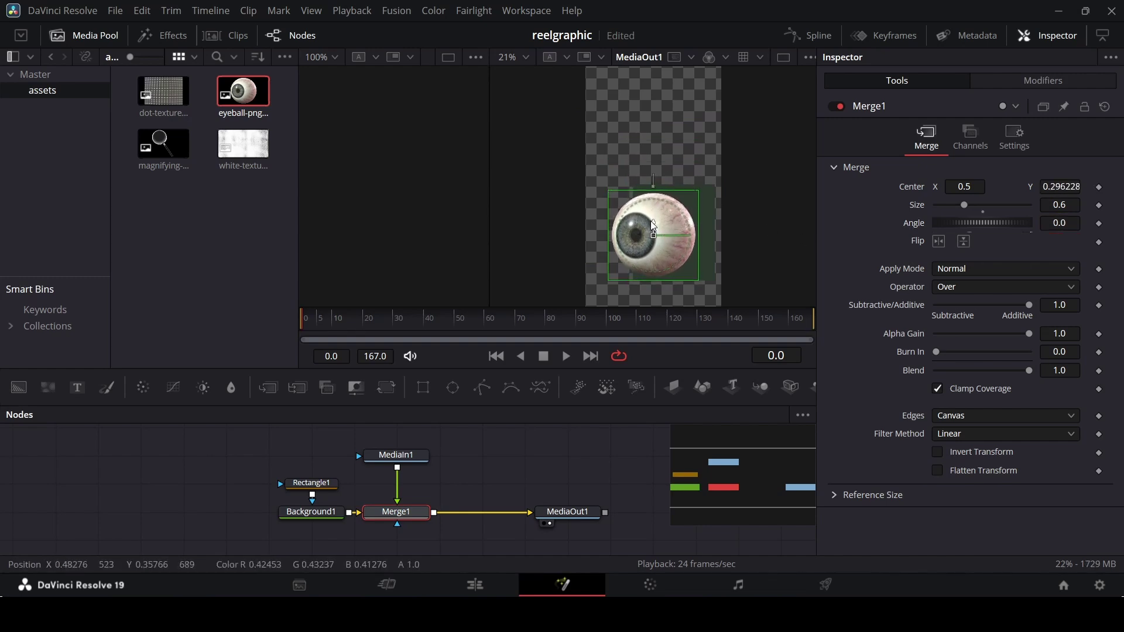
click(622, 458)
scroll(663, 238, up, 2)
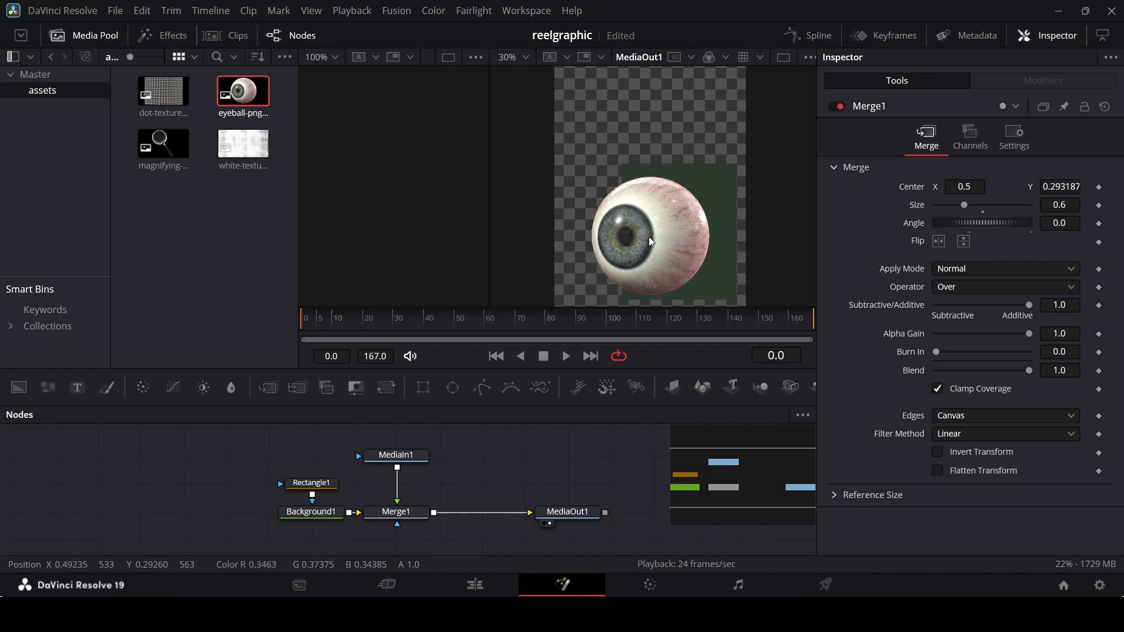
scroll(652, 242, down, 1)
click(396, 513)
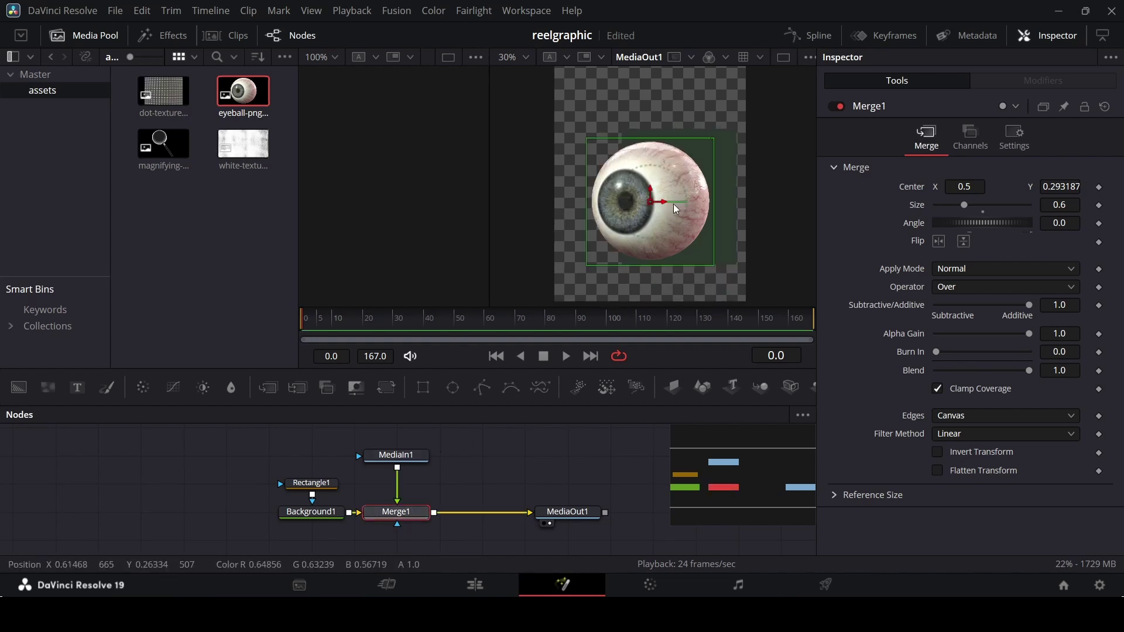
drag(663, 202, 669, 202)
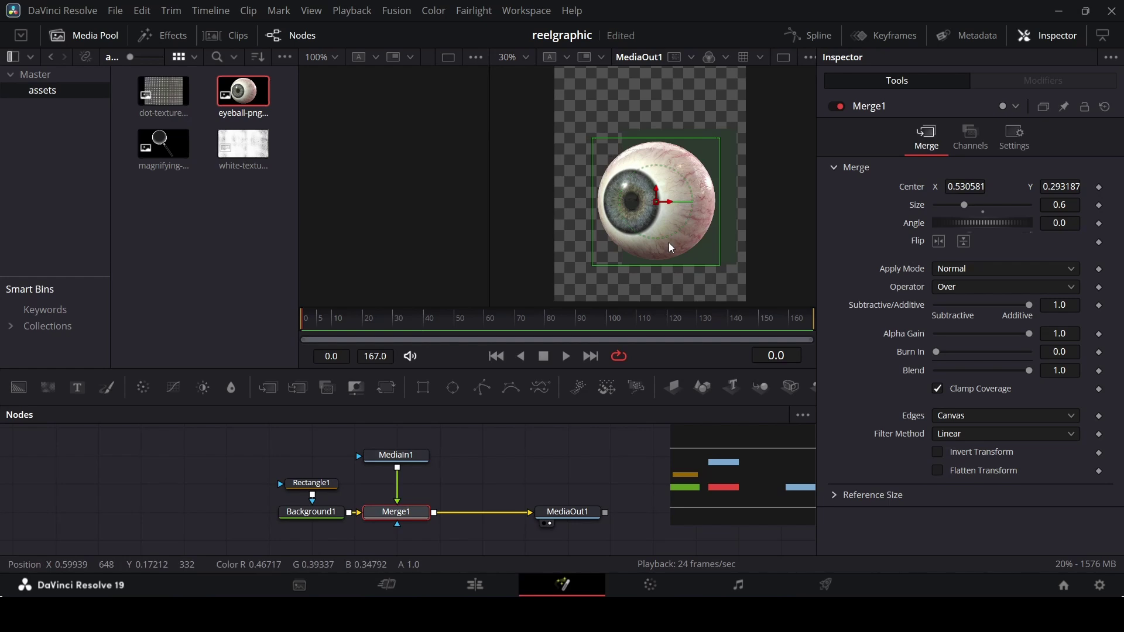
click(571, 467)
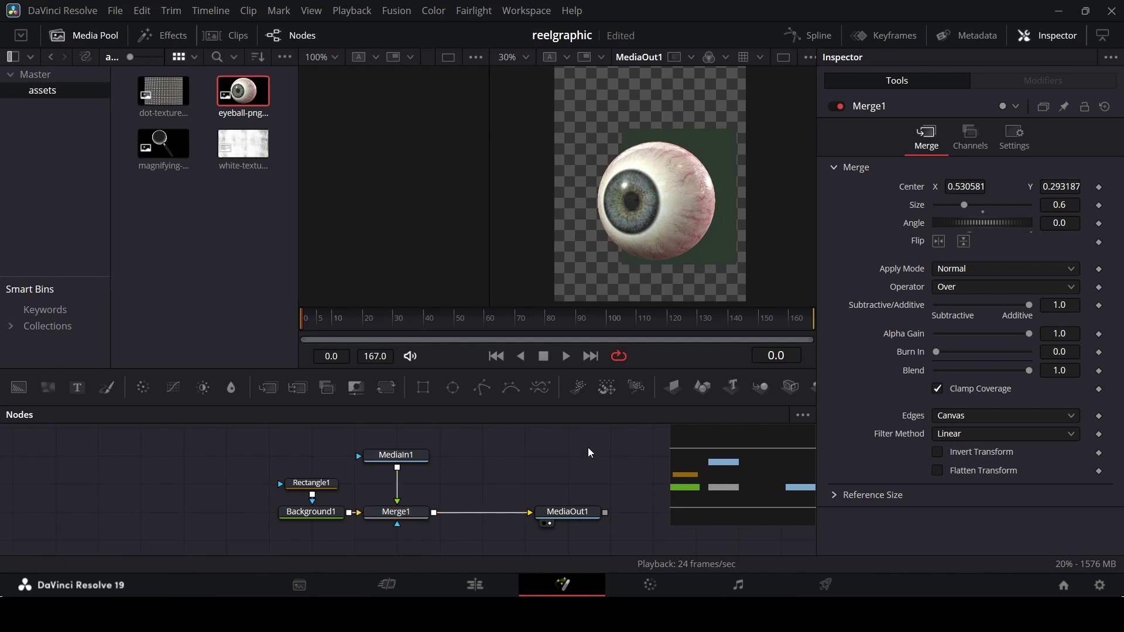
- Add a Vignette node between MediaIn1 and Merge1 and switch its operating mode to Advanced
click(416, 454)
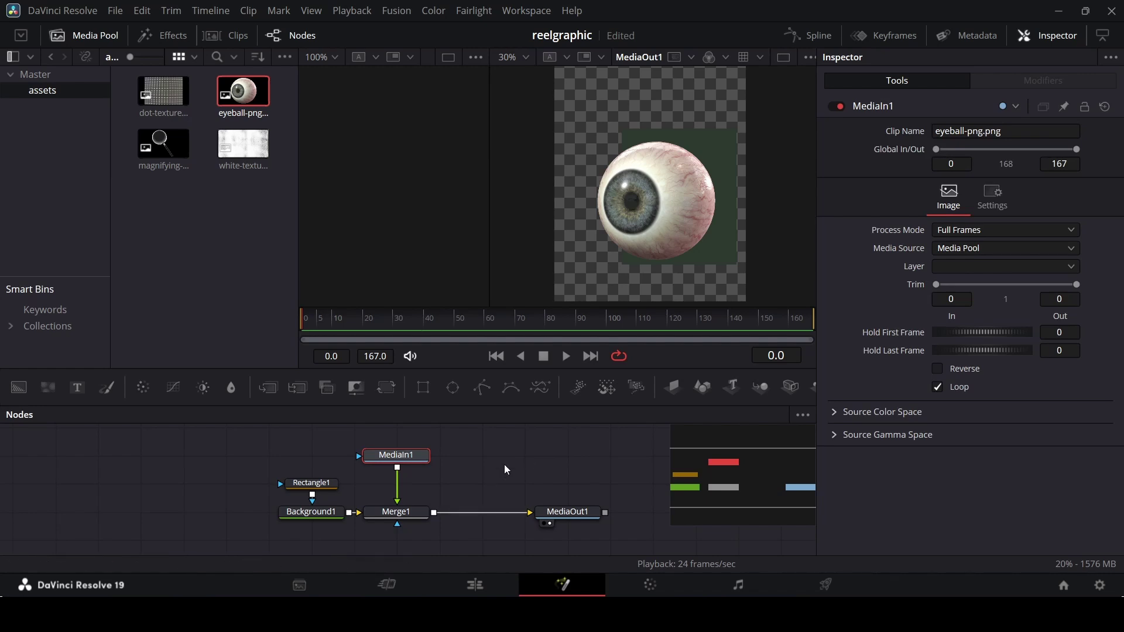
key(shift+space)
text(vi)
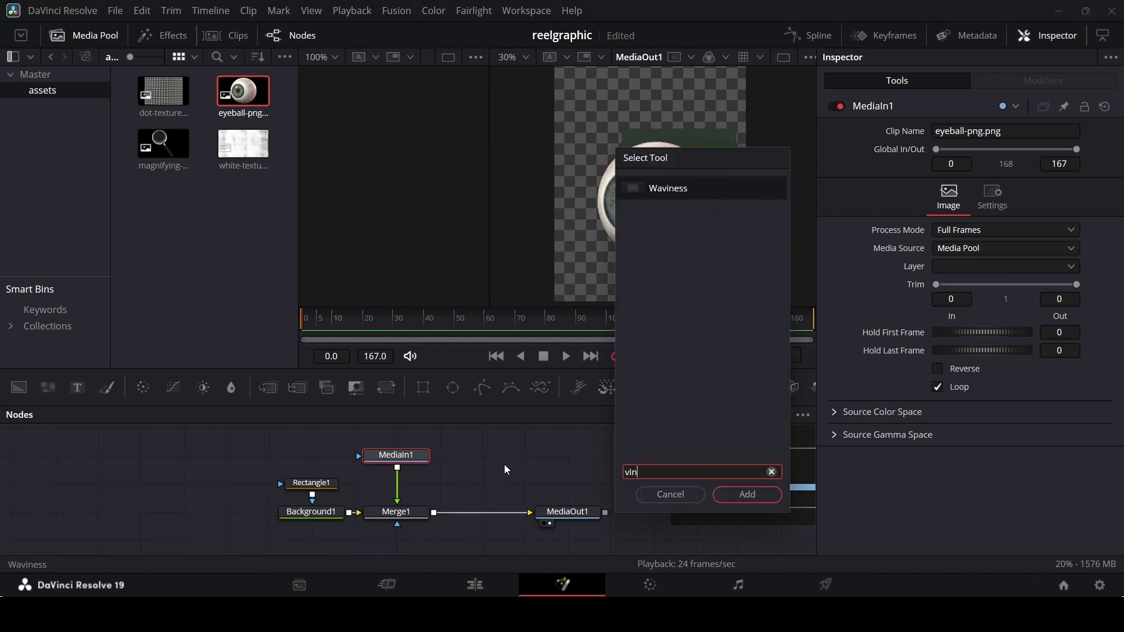
text(g)
key(Return)
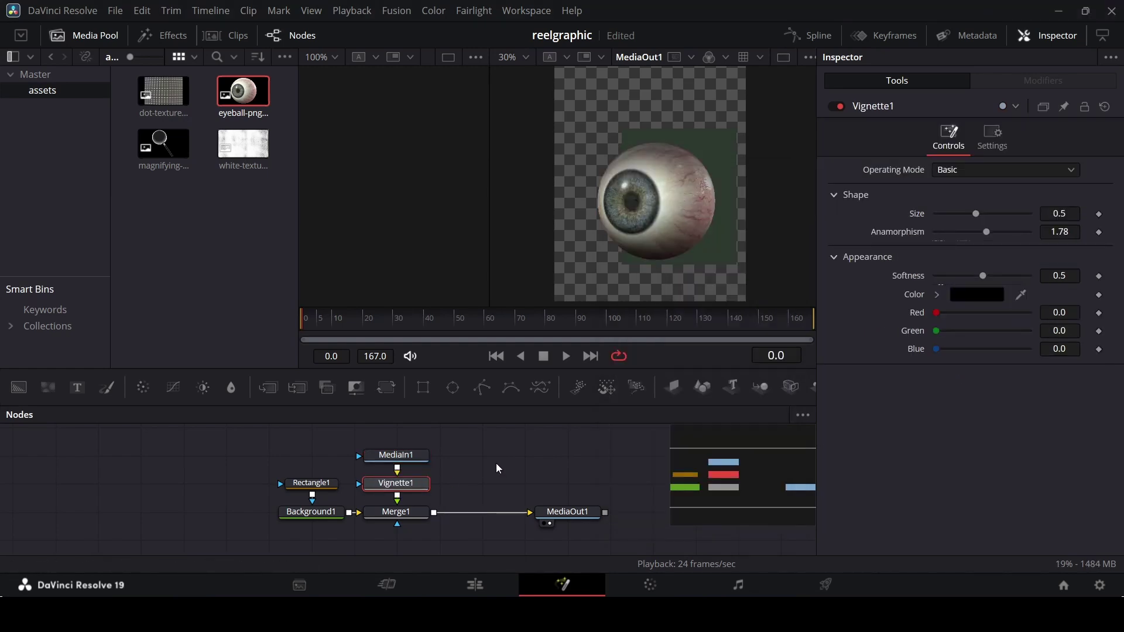
click(960, 171)
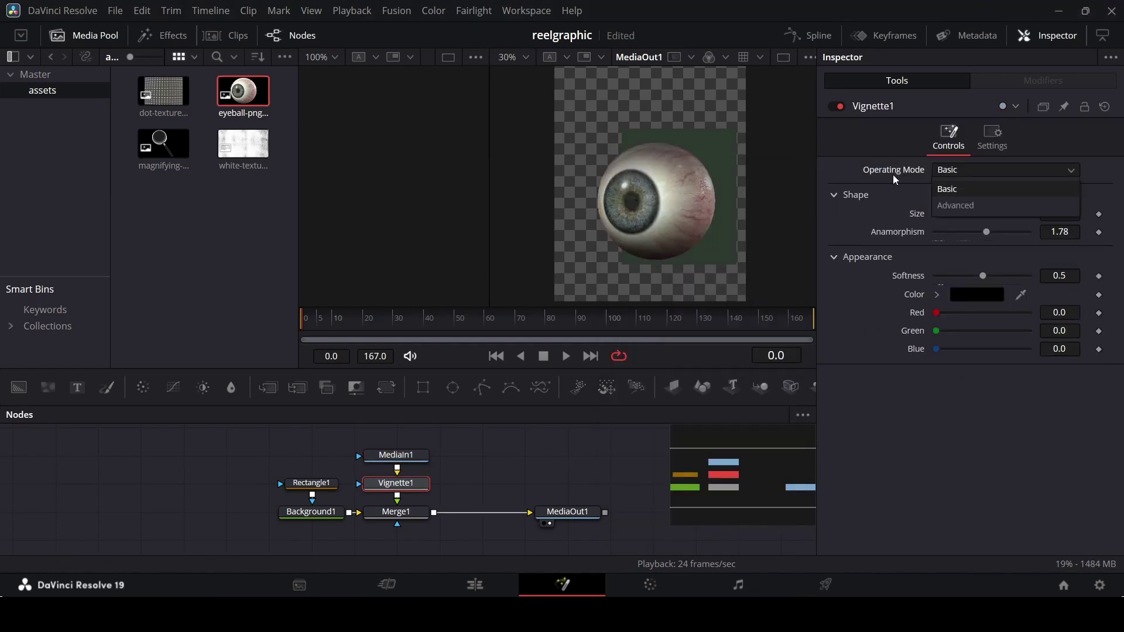
click(962, 206)
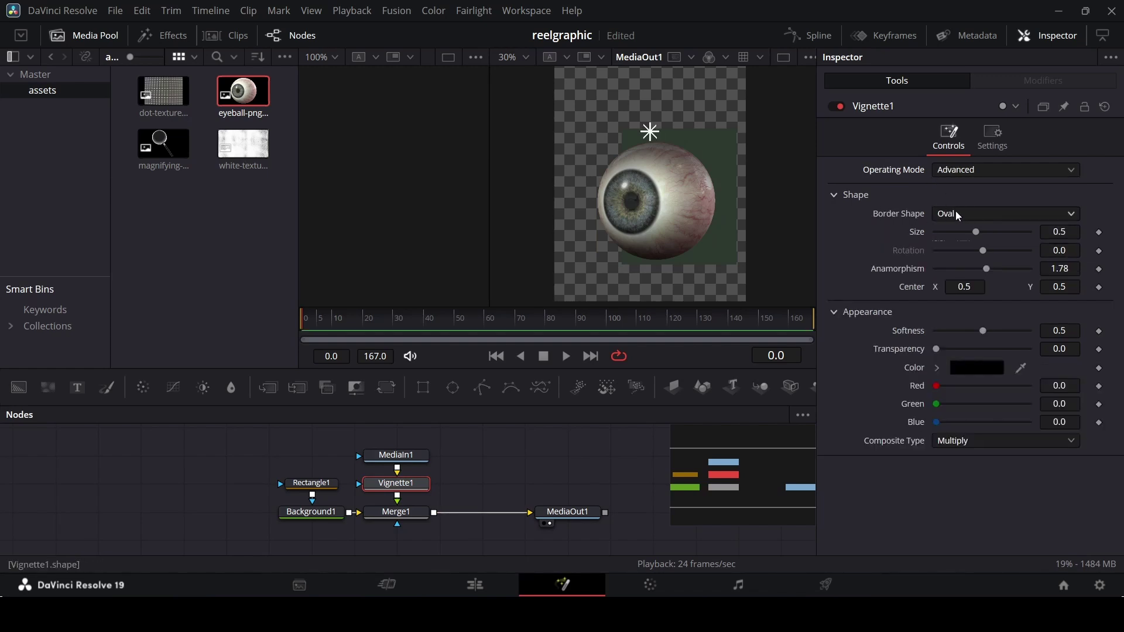
- Set the vignette's size to 0.8, its anamorphism to 0.9 and its centre X to 0.3
click(1072, 233)
text(8)
key(Tab)
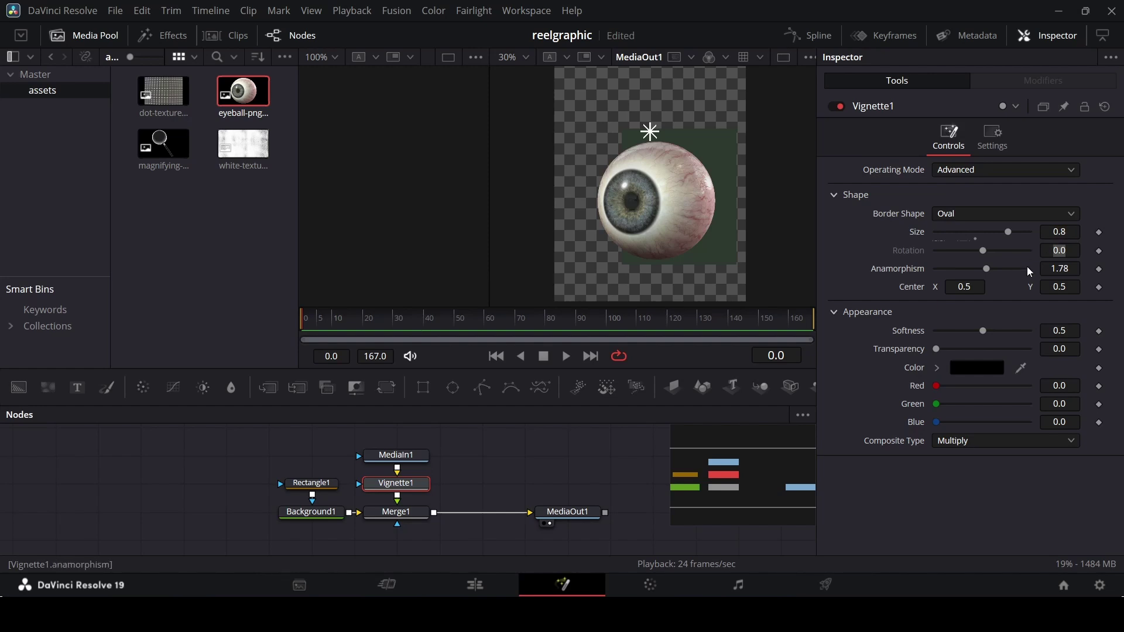
click(1073, 271)
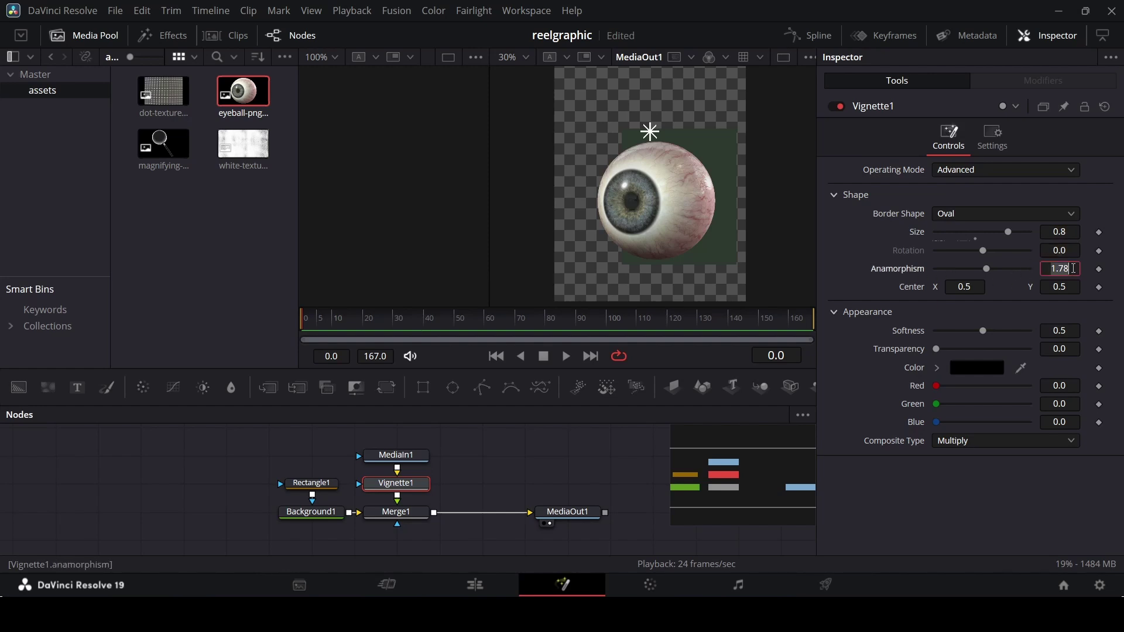
text(0.9)
key(Tab)
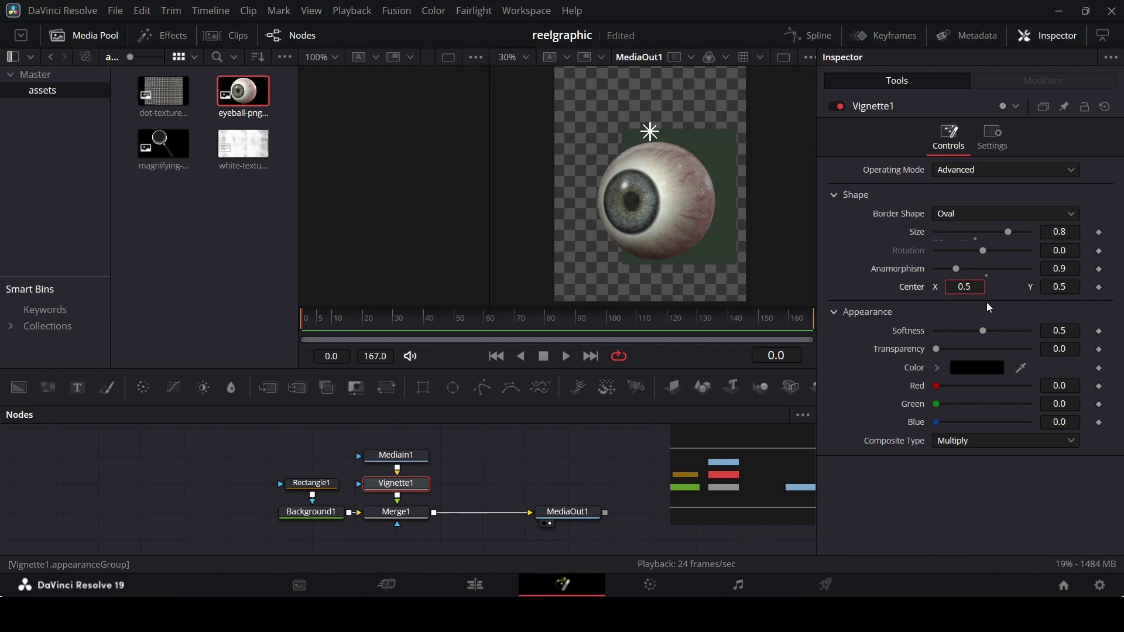
text(0.3)
key(Tab)
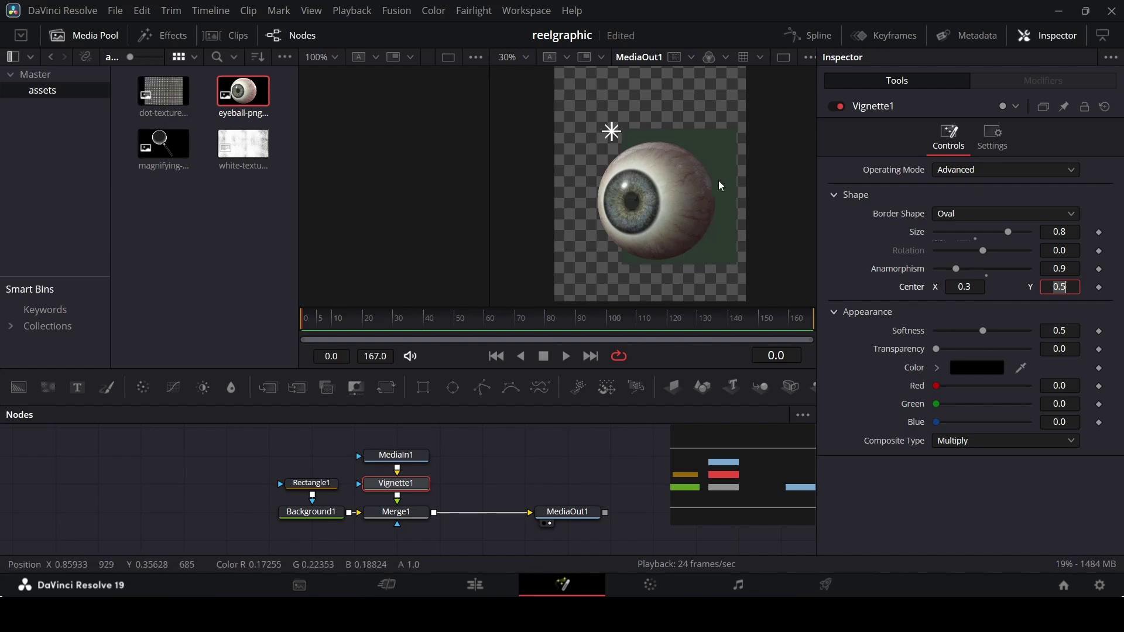
drag(1060, 287, 964, 287)
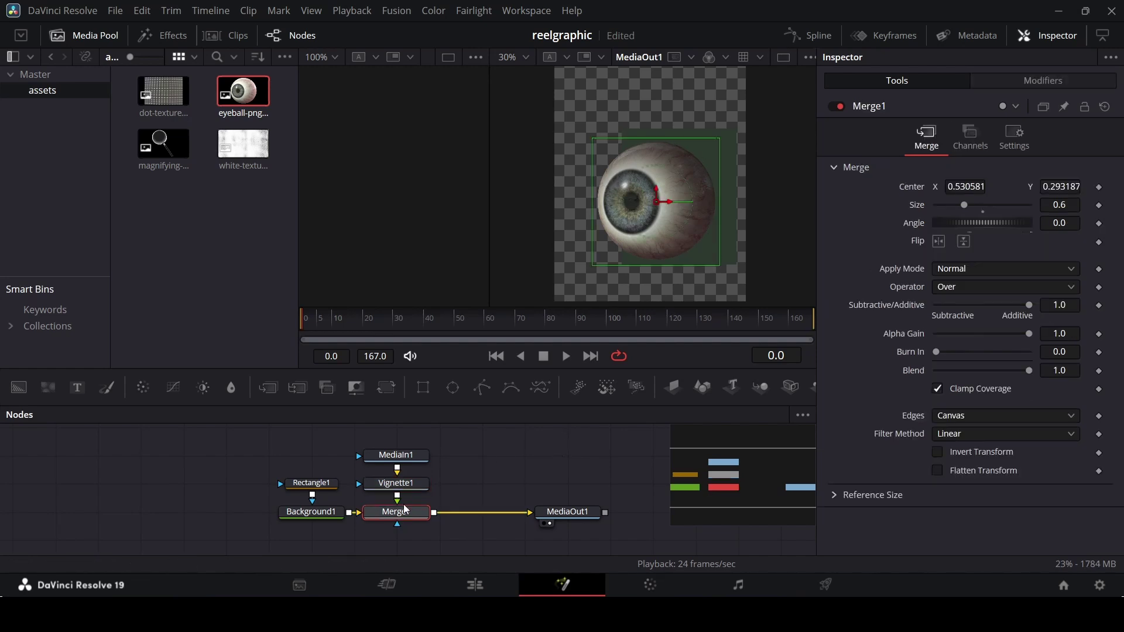
- Disable Merge1 and keyframe Rectangle1's centre, width and height at frame 20
click(836, 107)
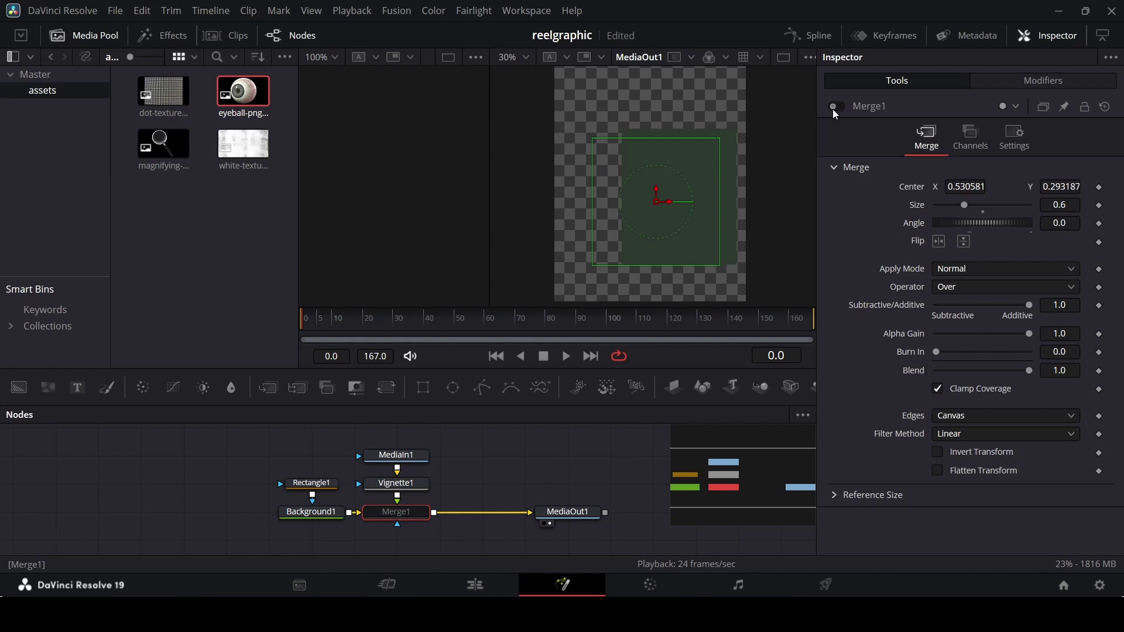
click(329, 485)
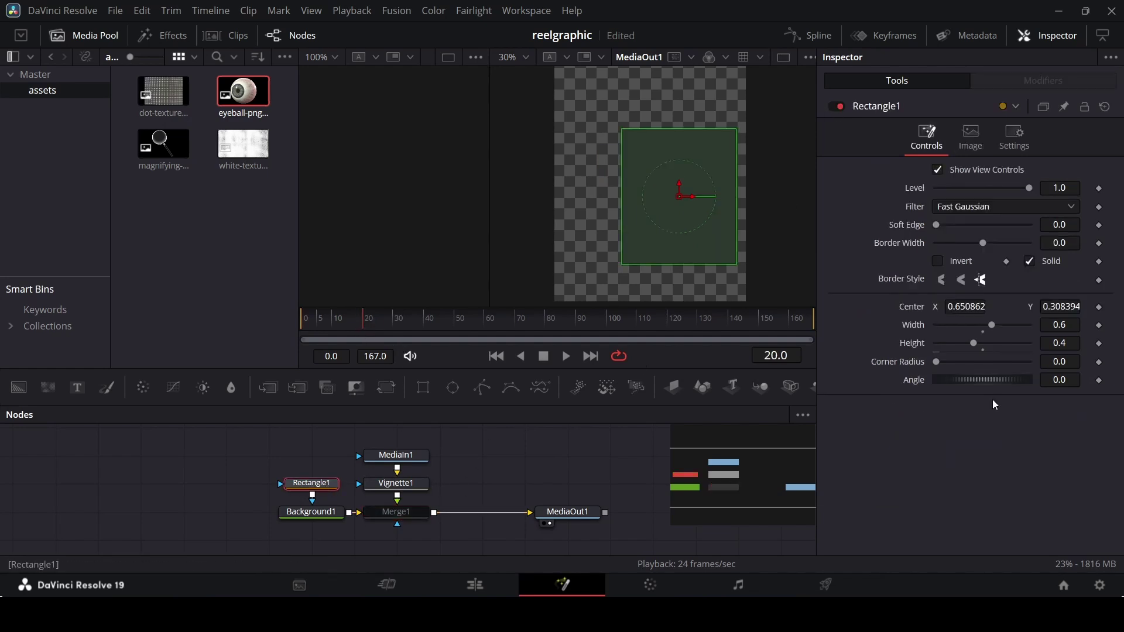
click(1099, 325)
click(1099, 344)
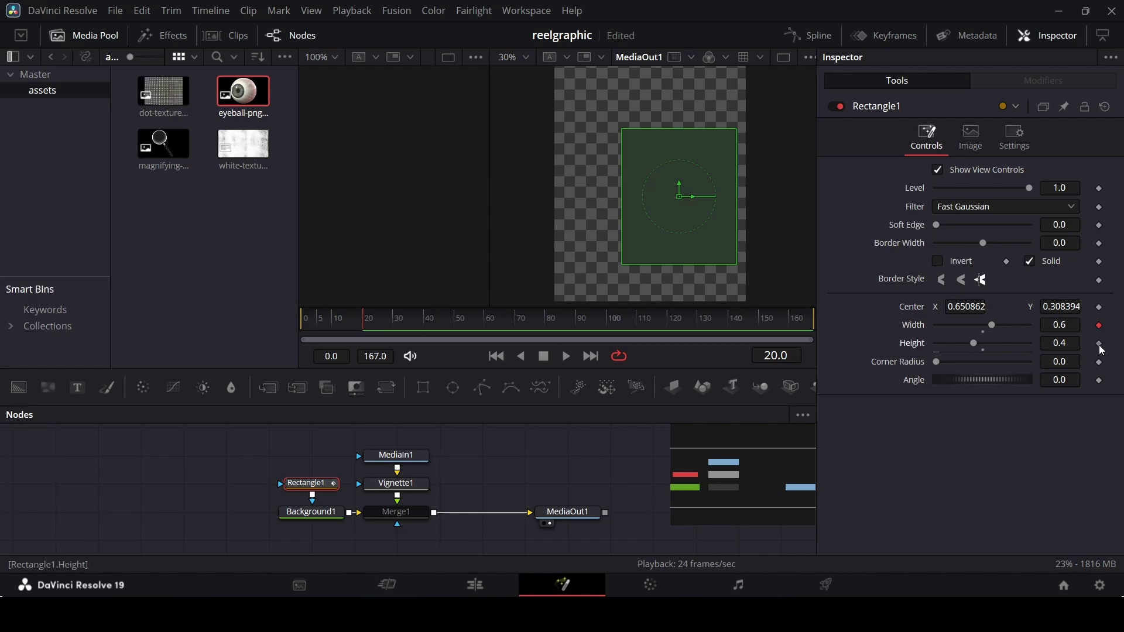
click(1100, 307)
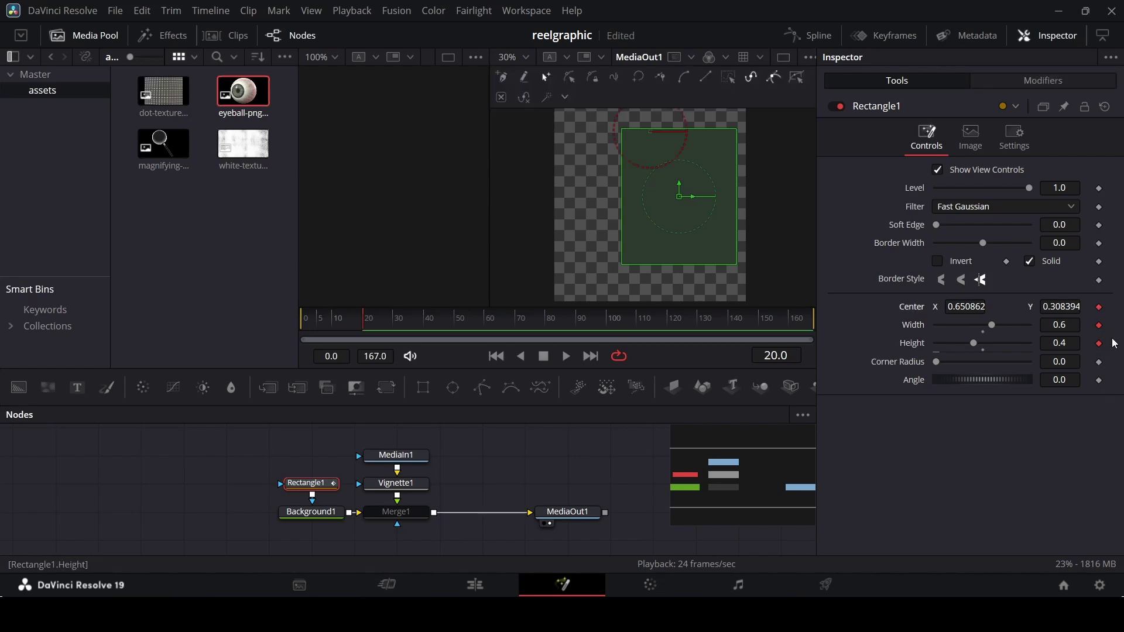
- At frame 10, keyframe Rectangle1 with a width of 0.4 and a height of 0.3
click(345, 330)
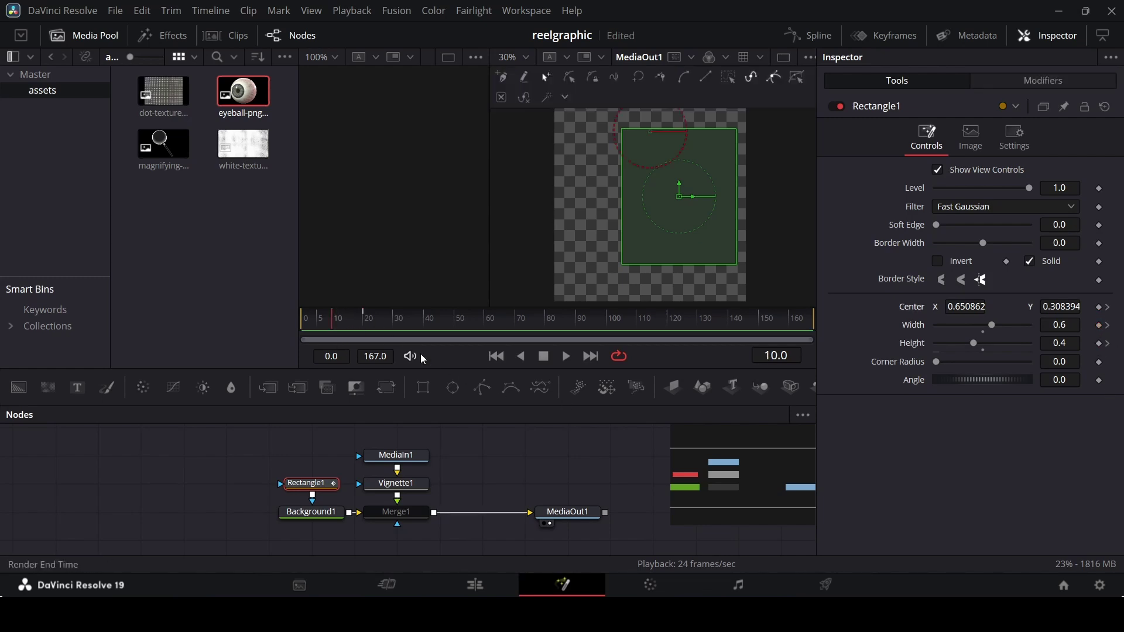
click(1079, 328)
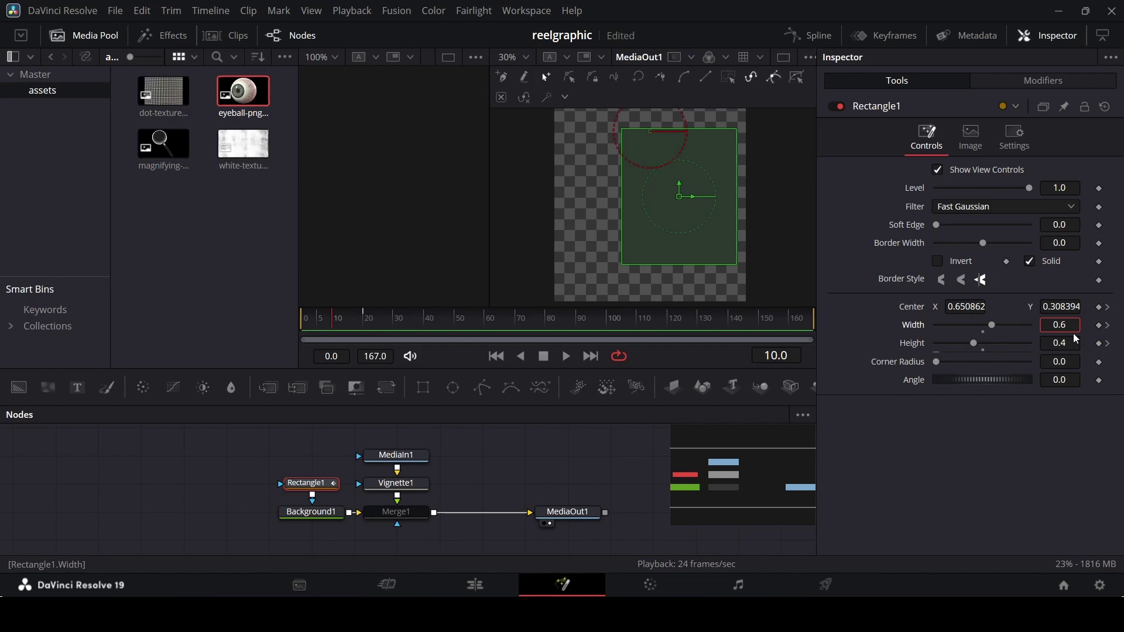
key(BackSpace)
text(4)
key(Tab)
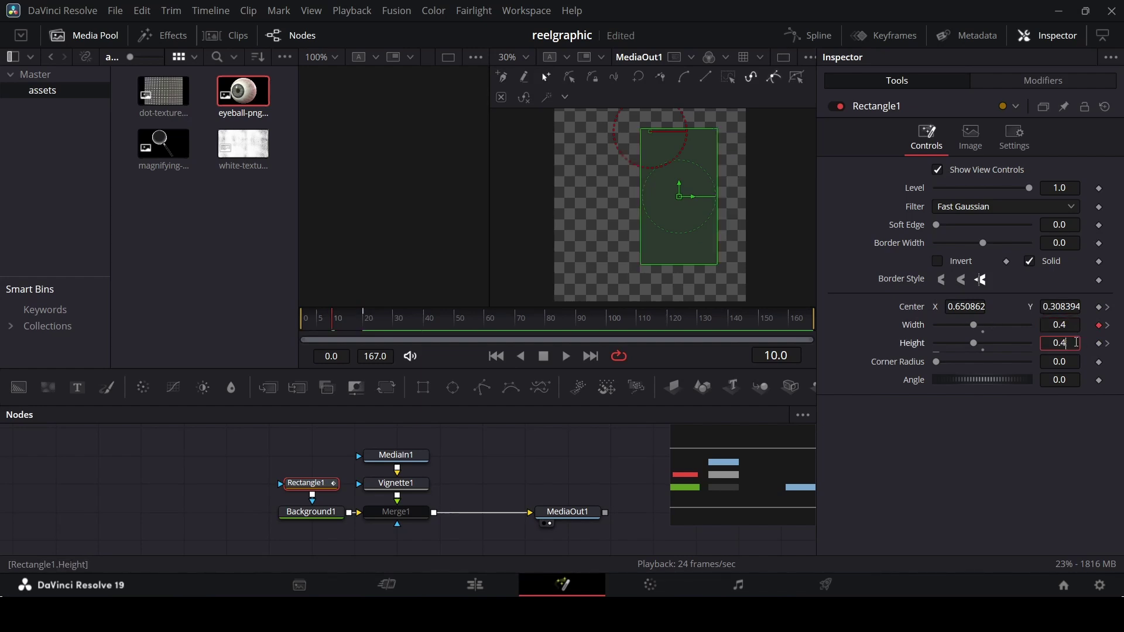
key(BackSpace)
text(3)
key(Tab)
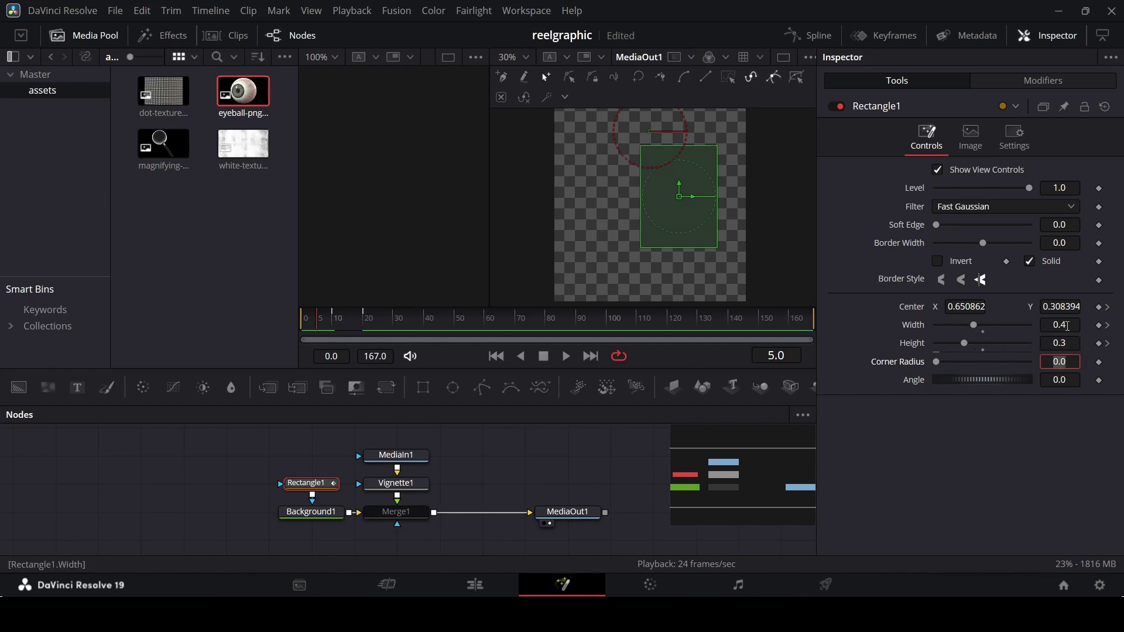
- At frame 5, keyframe Rectangle1 with a width of 0.3 and a height of about 0.21
click(1074, 326)
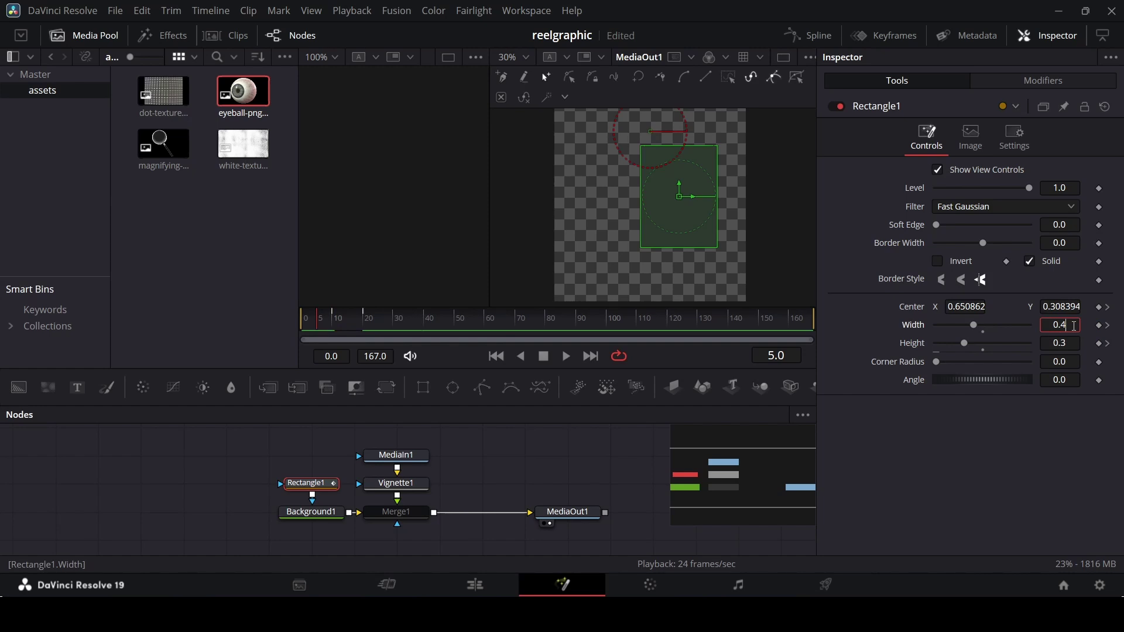
text(3)
key(Tab)
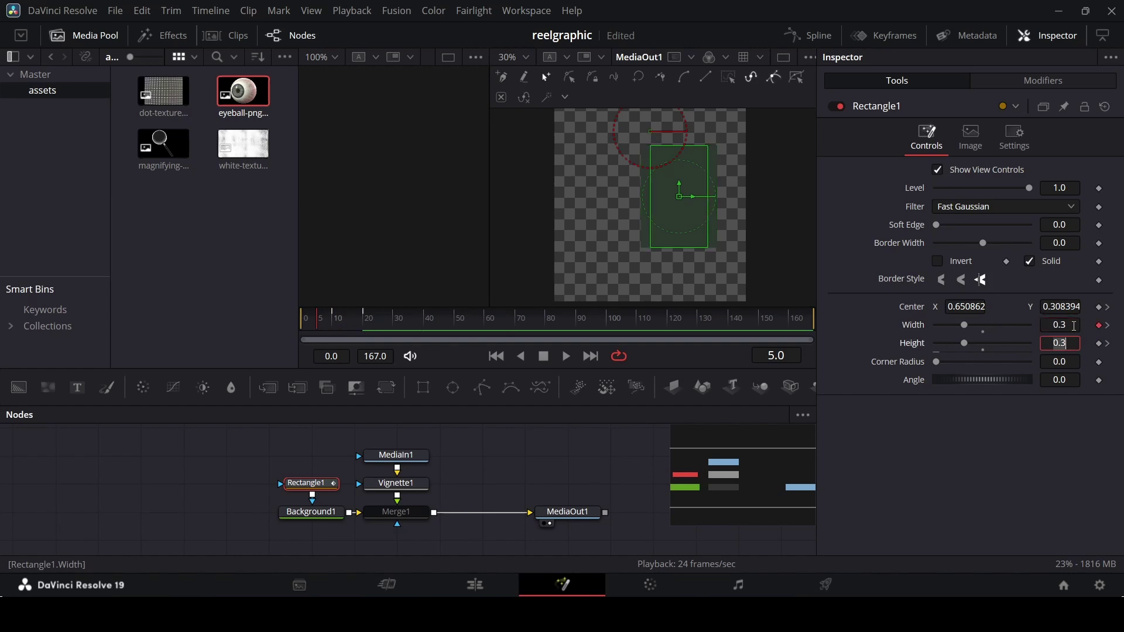
click(1100, 343)
drag(964, 344, 958, 354)
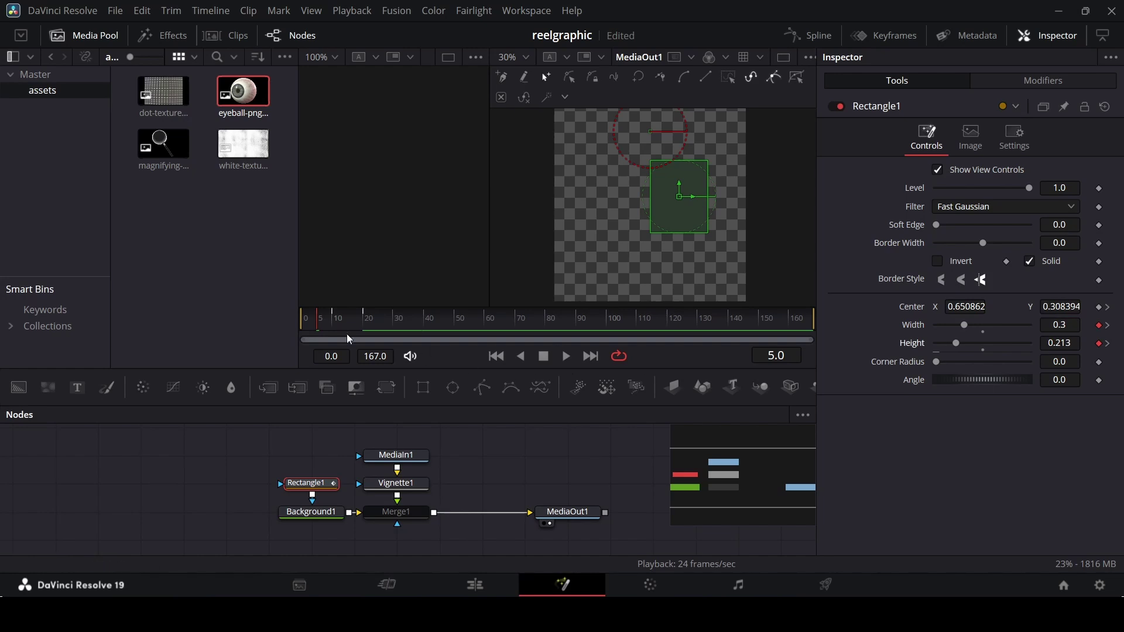
- At frame 0, keyframe Rectangle1's height at 0 and play back the animation
drag(956, 343, 916, 349)
click(546, 448)
key(space)
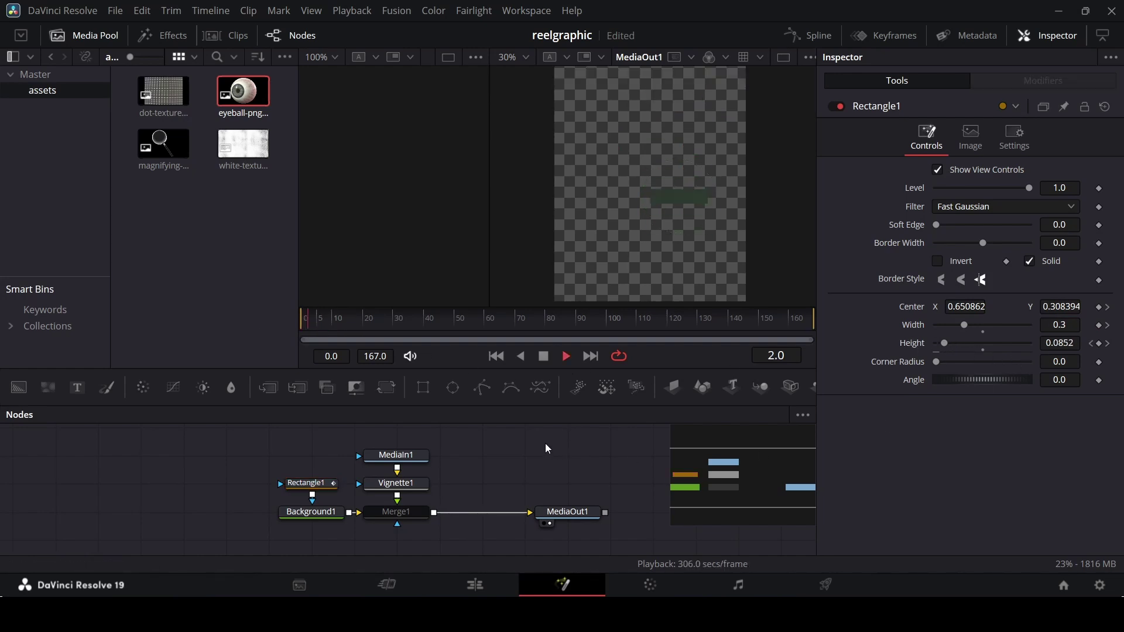
- At frame 0, keyframe Rectangle1's centre X at about 0.765, keeping its frame 20 position, and play the animation
mouse_move(317, 321)
mouse_down()
mouse_move(381, 324)
mouse_move(280, 324)
mouse_move(334, 325)
mouse_up()
click(307, 483)
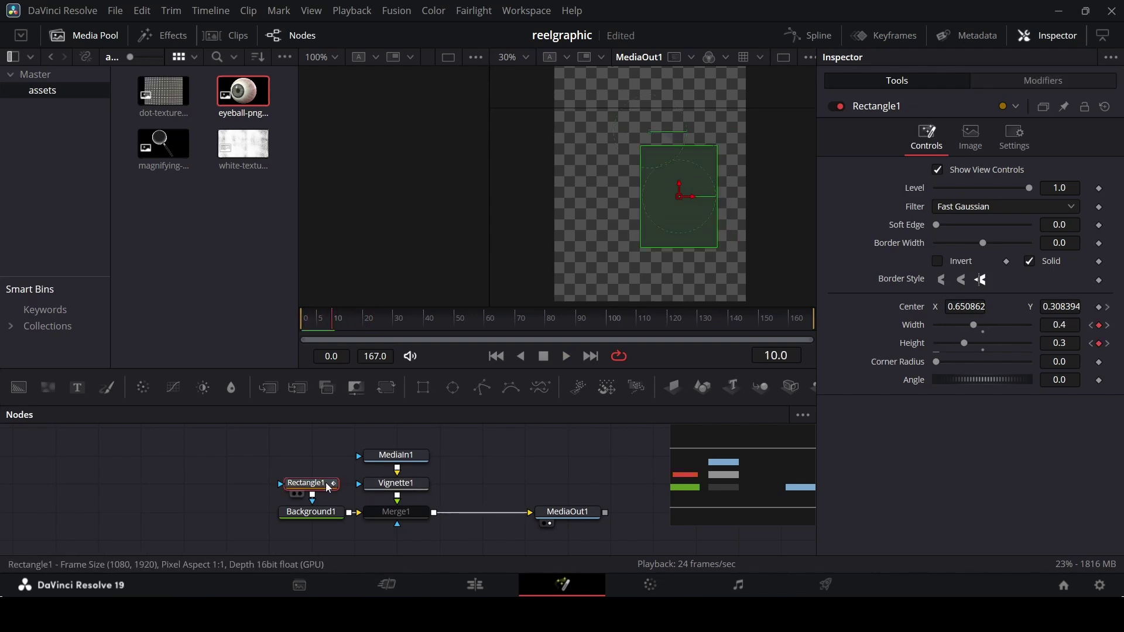
click(363, 329)
click(364, 332)
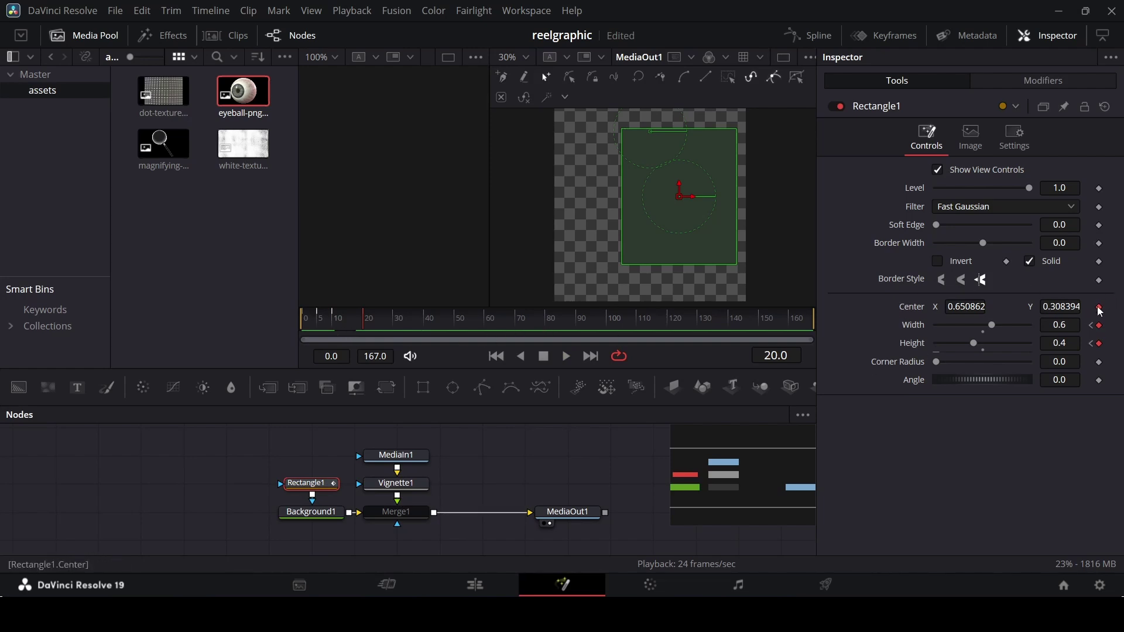
drag(374, 329, 256, 325)
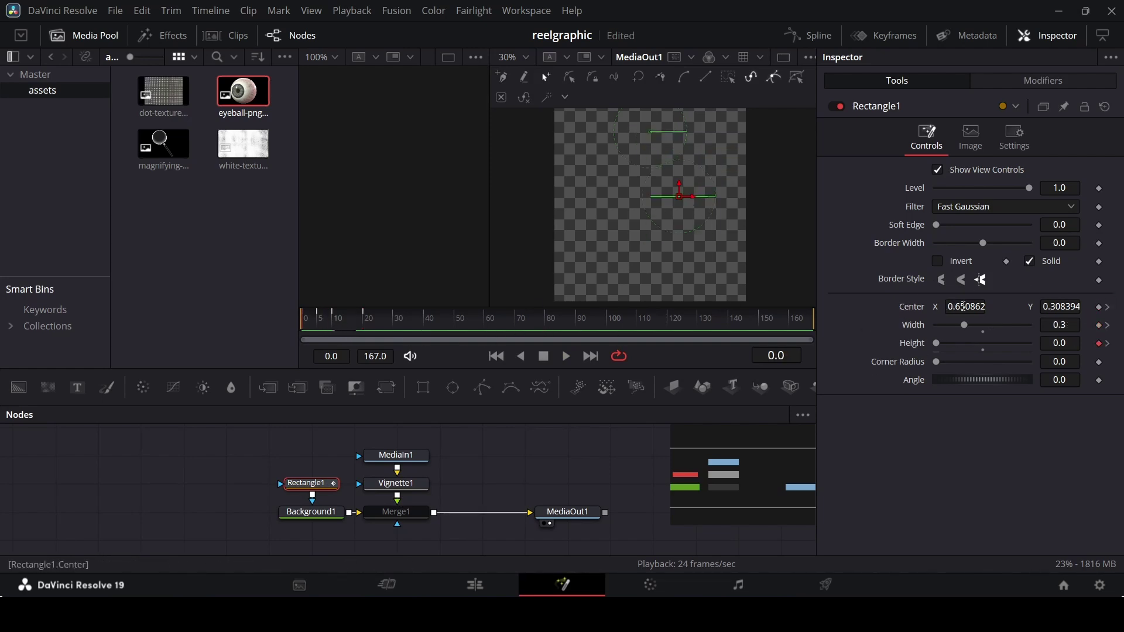
drag(964, 306, 974, 306)
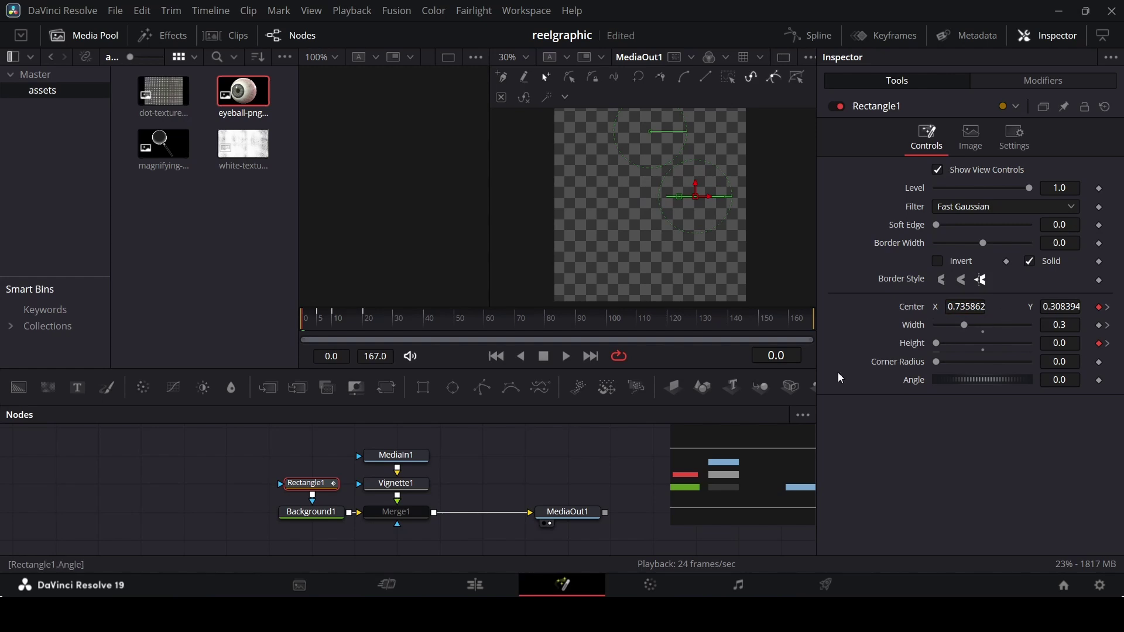
click(615, 443)
key(space)
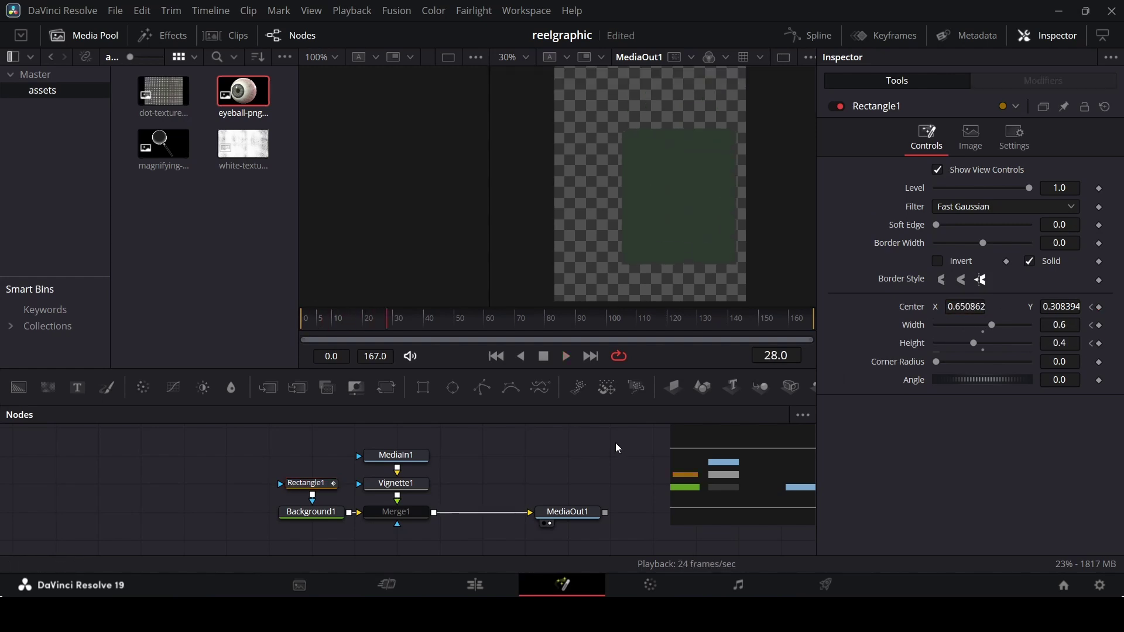
drag(329, 319, 362, 319)
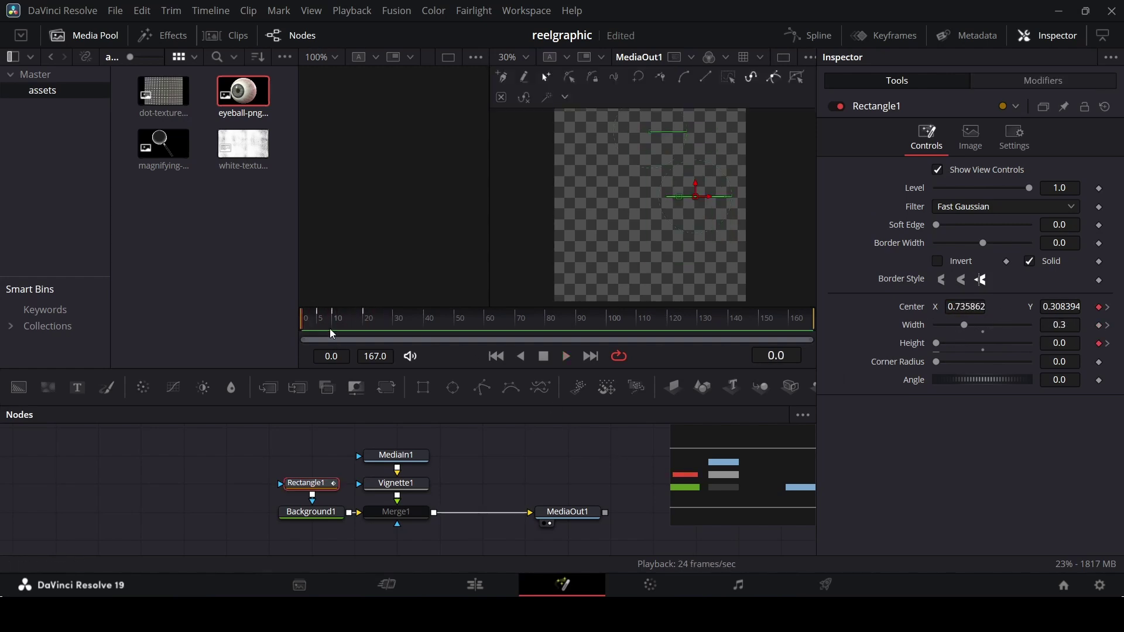
drag(965, 306, 972, 306)
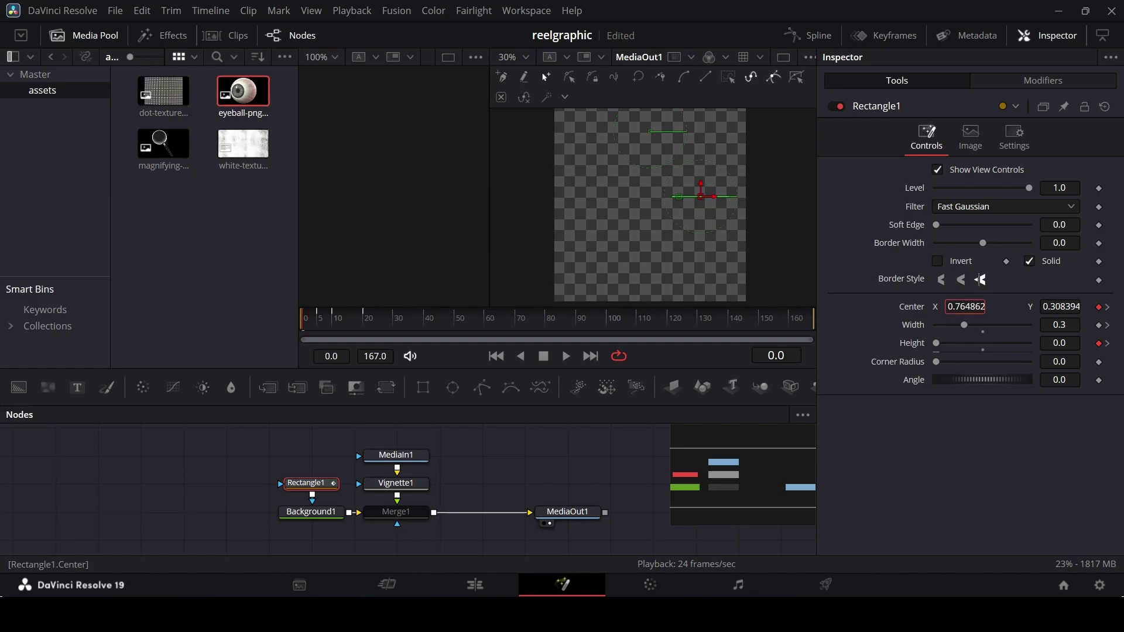
click(524, 450)
key(space)
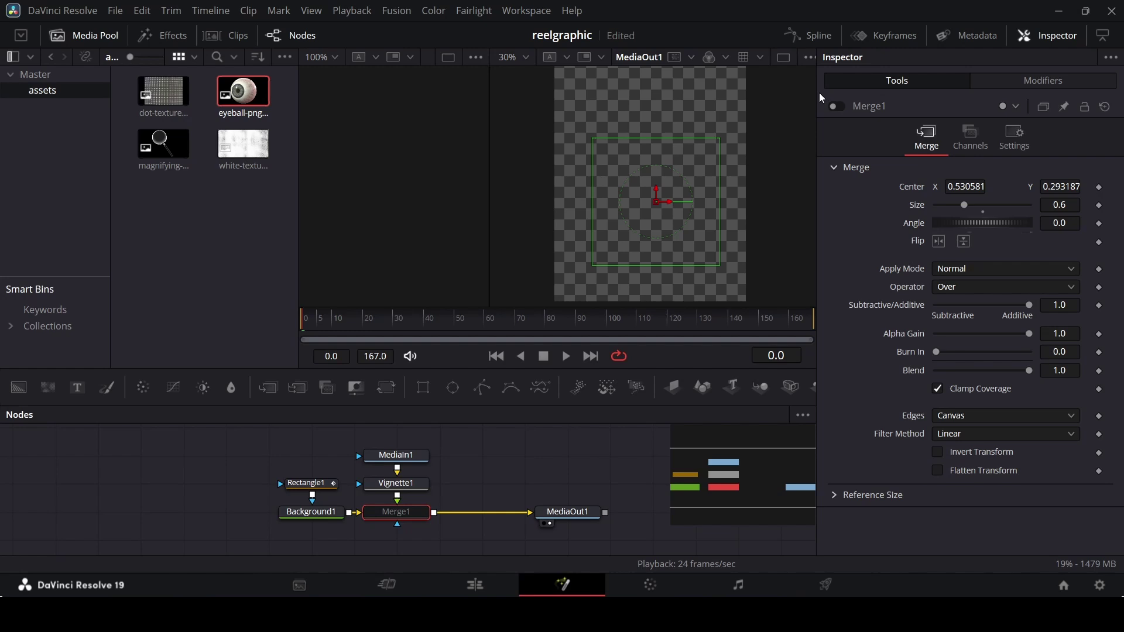
- Enable Merge1 again and insert a Transform node between Vignette1 and Merge1
click(836, 109)
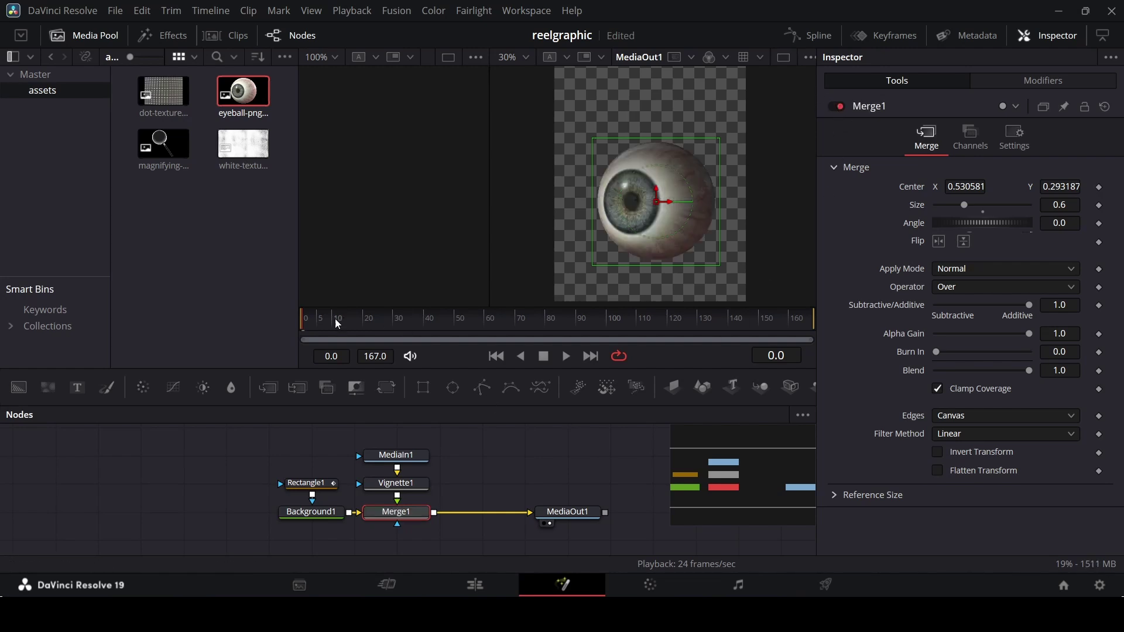
drag(337, 323, 381, 334)
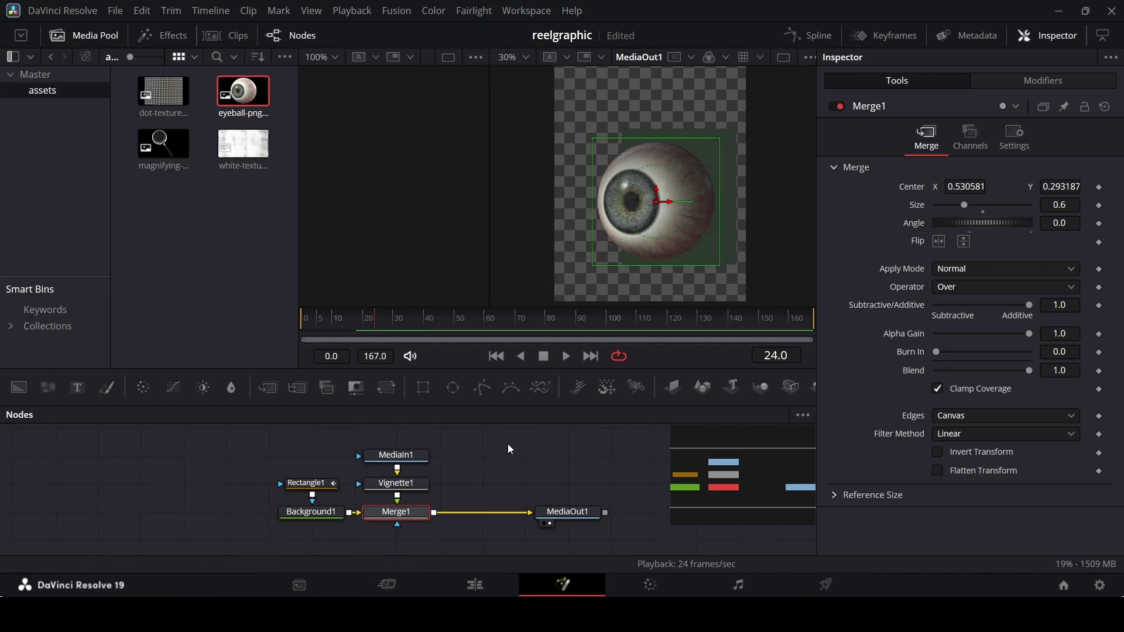
drag(461, 483, 422, 443)
drag(422, 486, 424, 459)
click(422, 459)
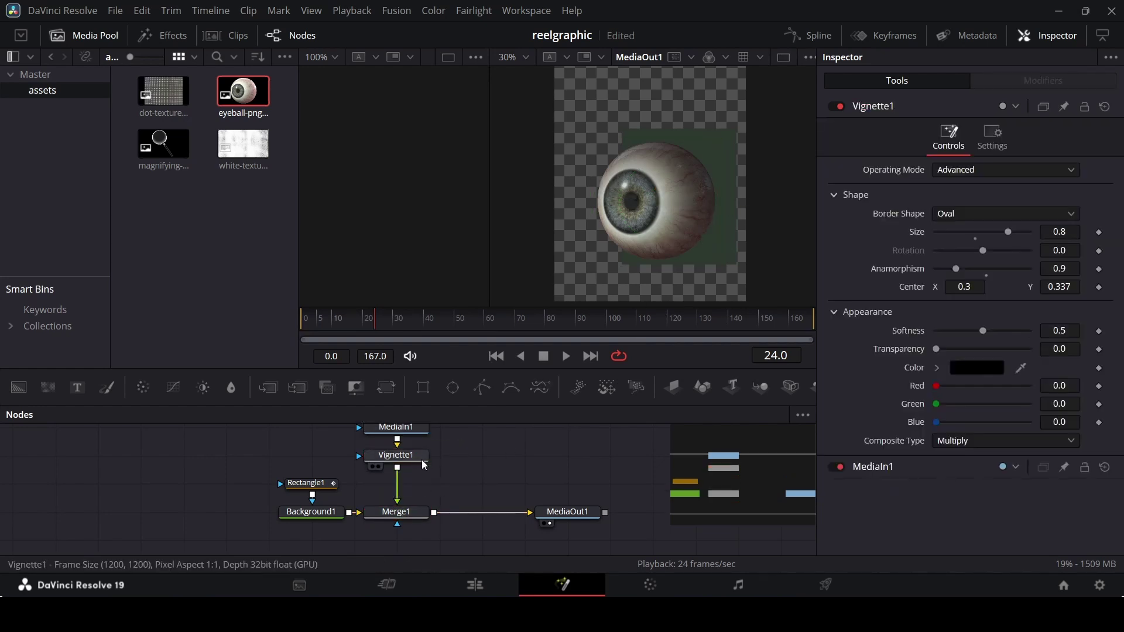
click(386, 388)
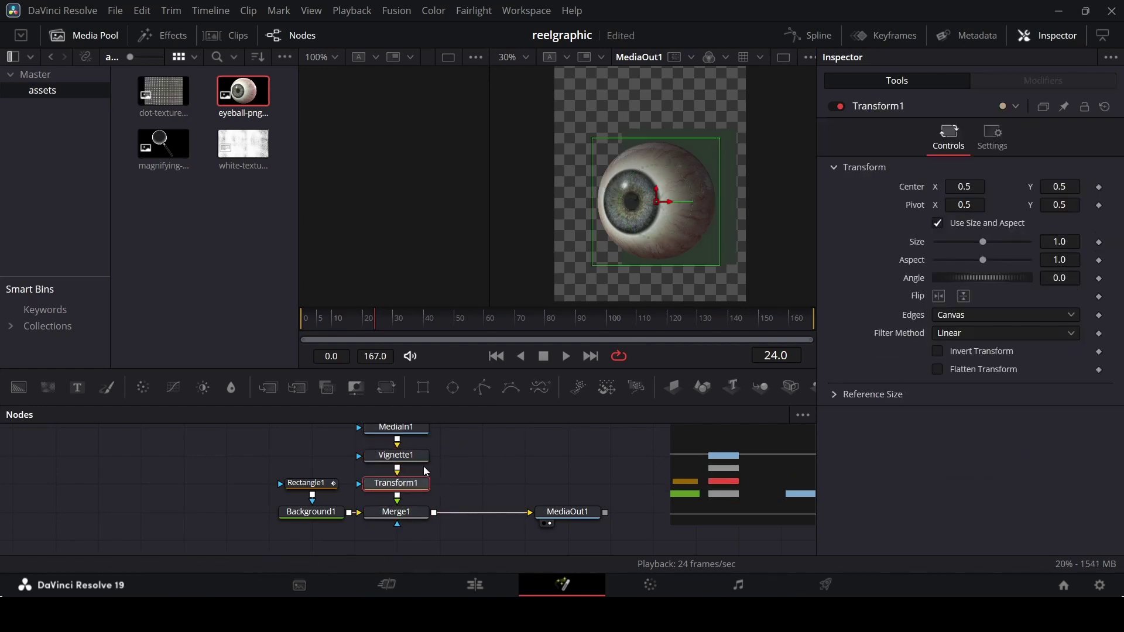
- Add a second rectangle mask, connect it to Merge1's mask input and move it over the green rectangle
click(479, 456)
scroll(478, 455, up, 2)
drag(424, 388, 499, 477)
scroll(524, 480, down, 4)
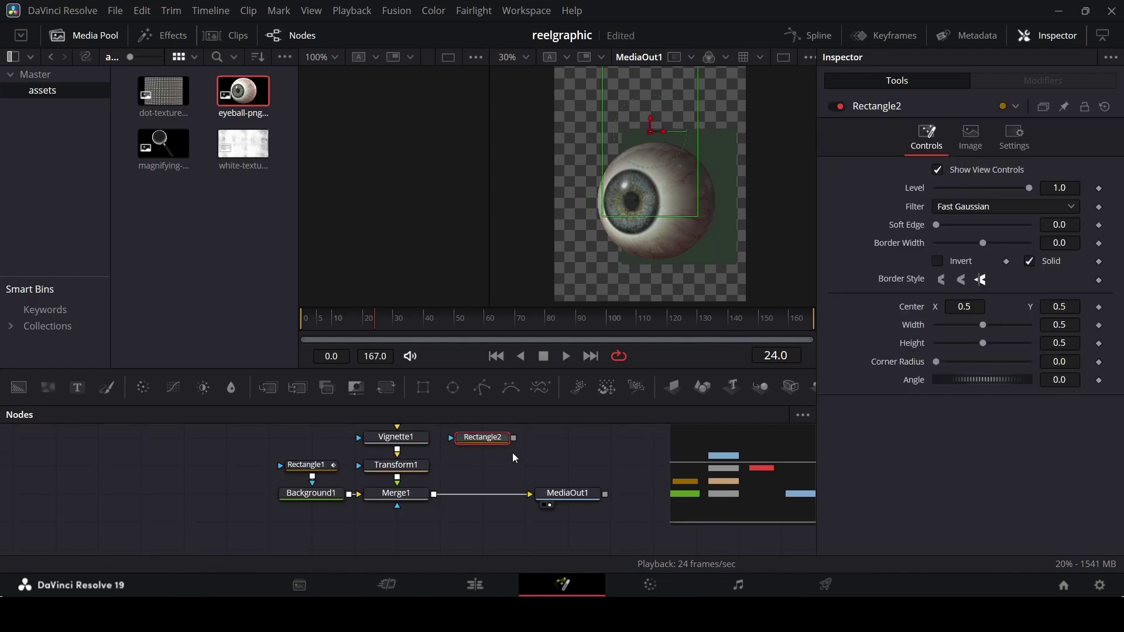
drag(505, 438, 408, 501)
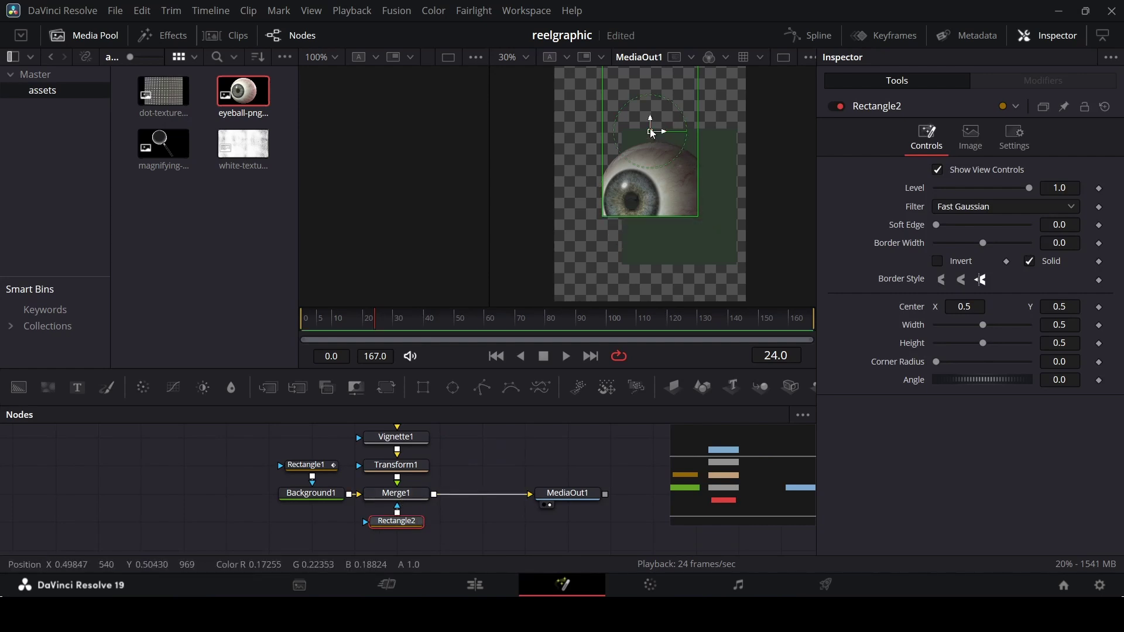
drag(652, 131, 677, 196)
- Copy Rectangle1 and paste its settings, including the keyframes, onto Rectangle2
click(321, 469)
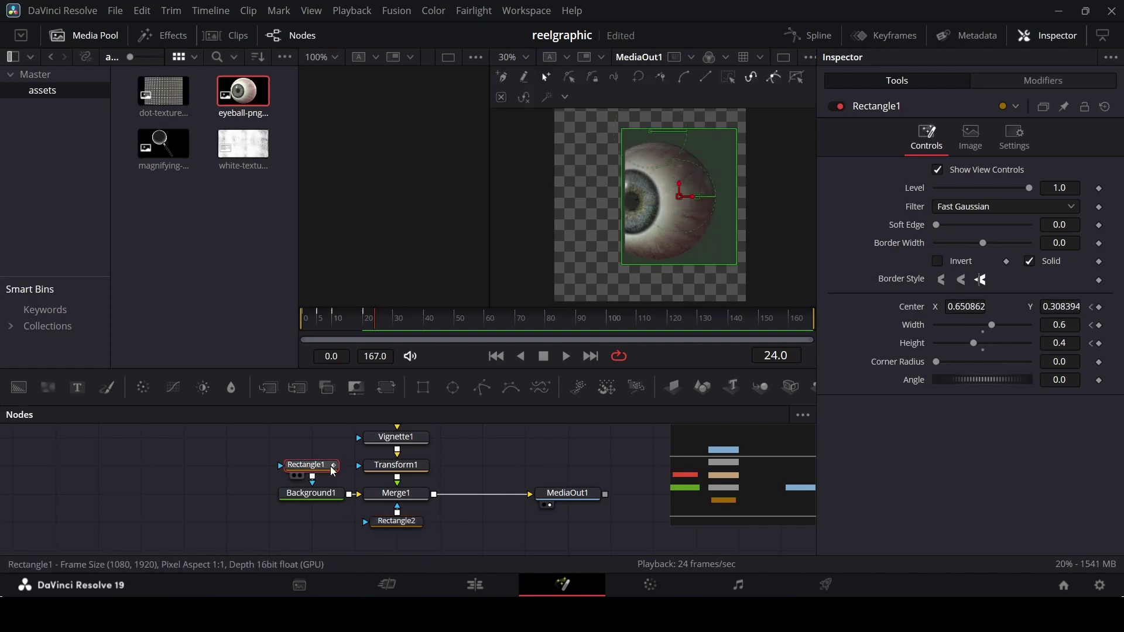
click(404, 527)
right_click(404, 527)
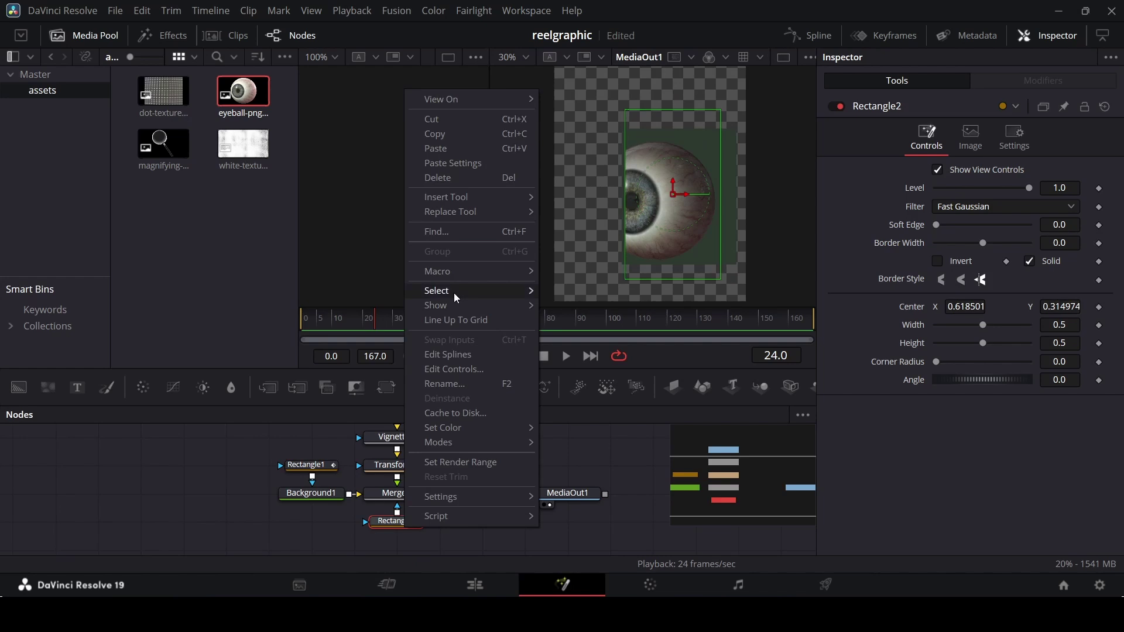
click(316, 455)
click(305, 467)
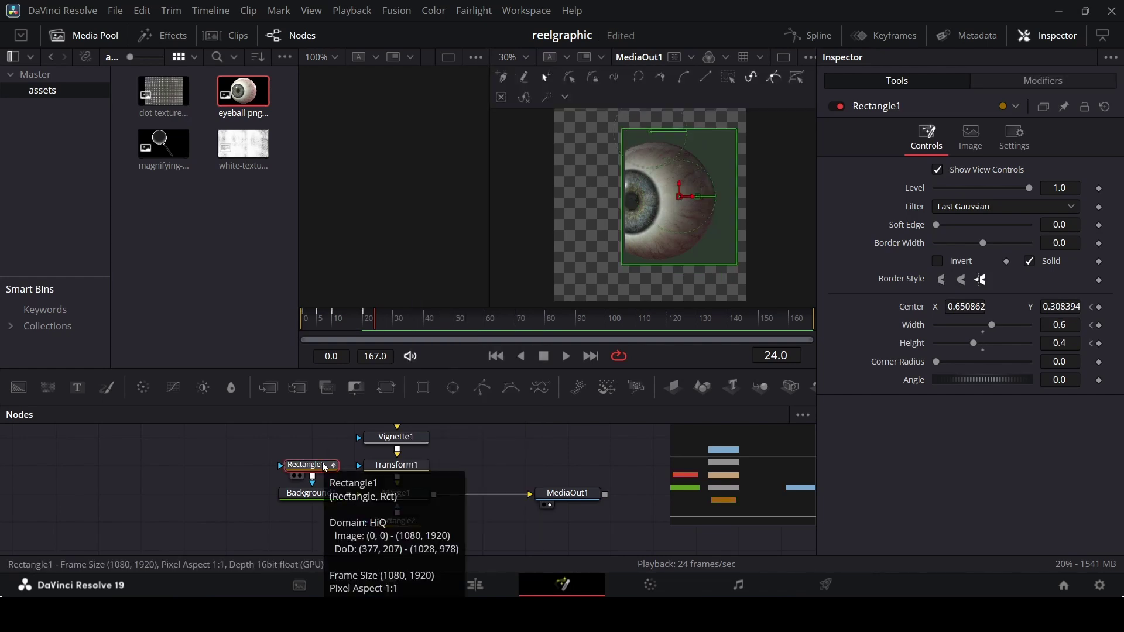
right_click(404, 523)
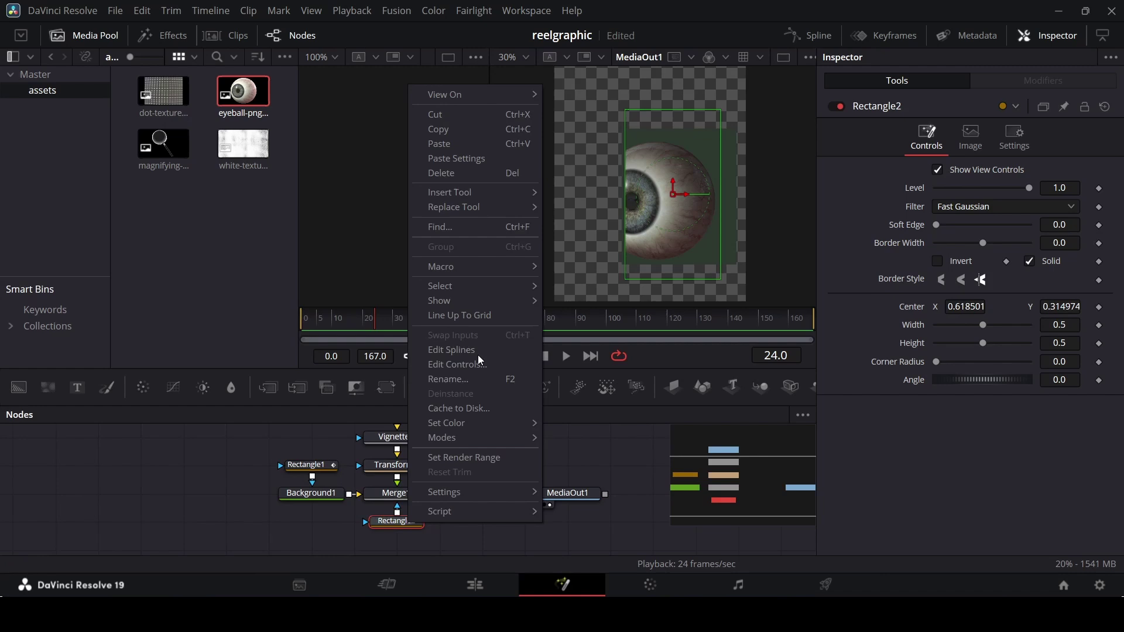
click(465, 163)
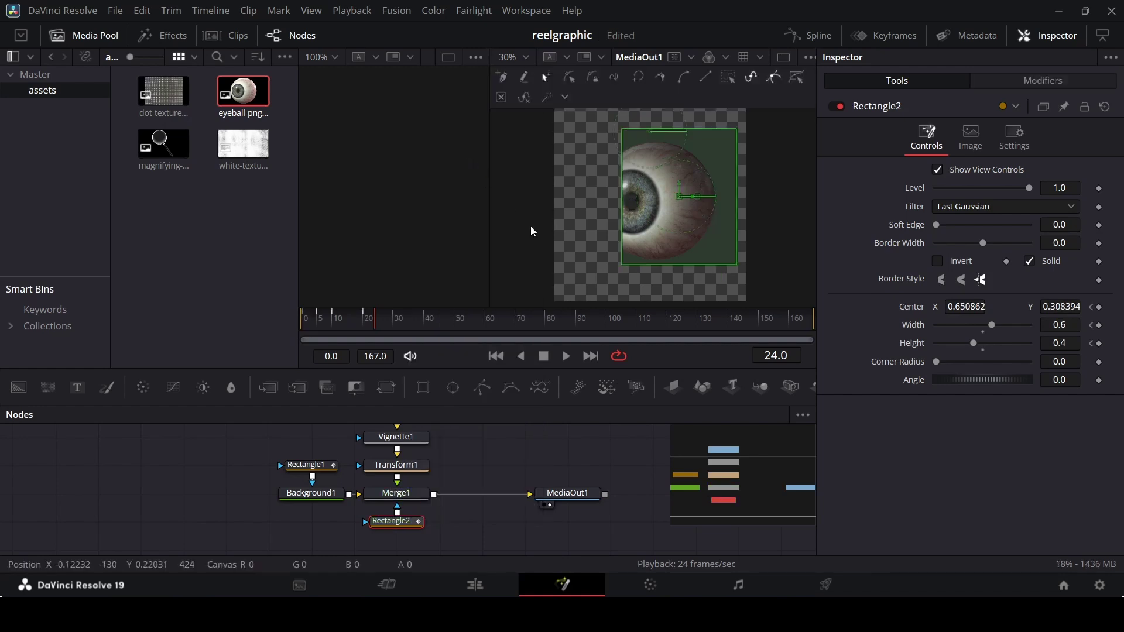
- Set Rectangle2's soft edge to about 0.033 and scrub through the opening frames to check the mask
drag(324, 327, 392, 329)
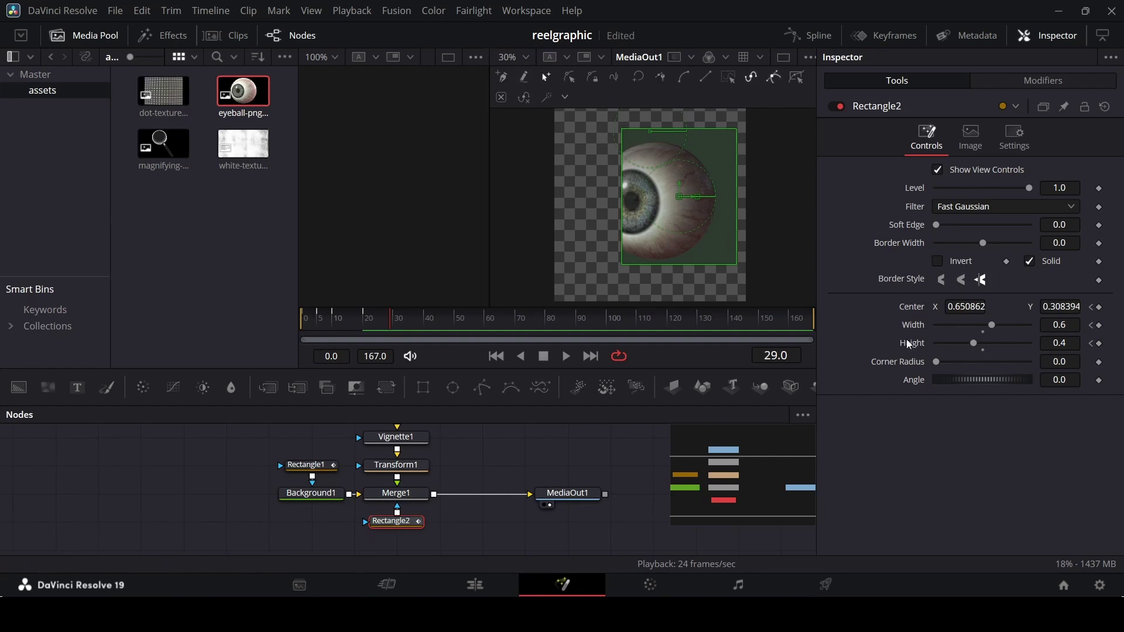
drag(937, 225, 956, 234)
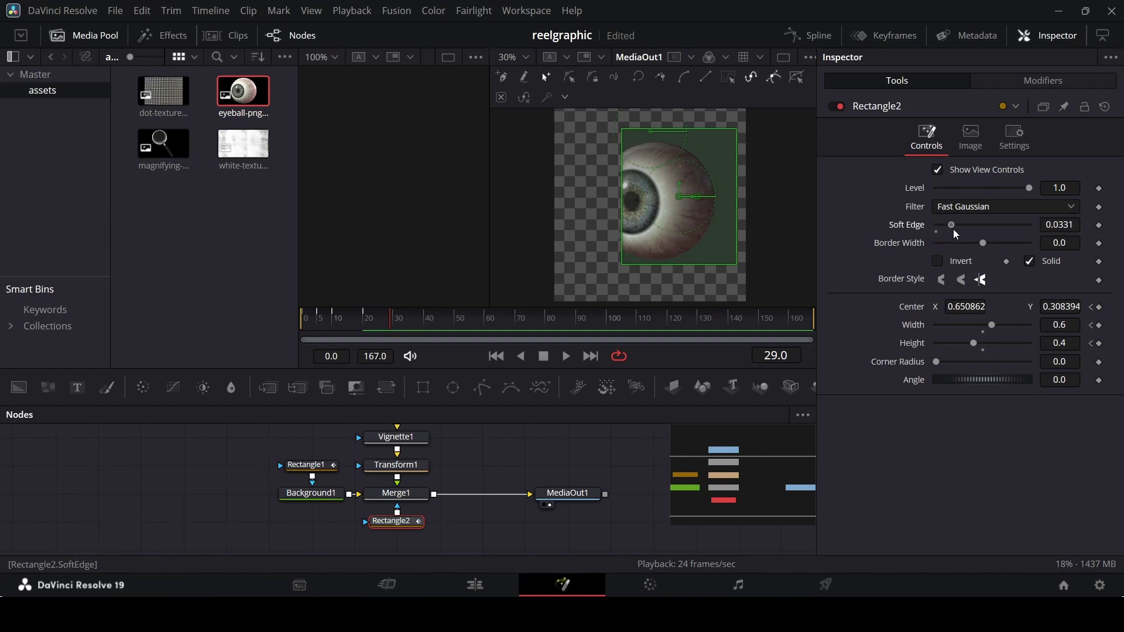
drag(320, 321, 405, 321)
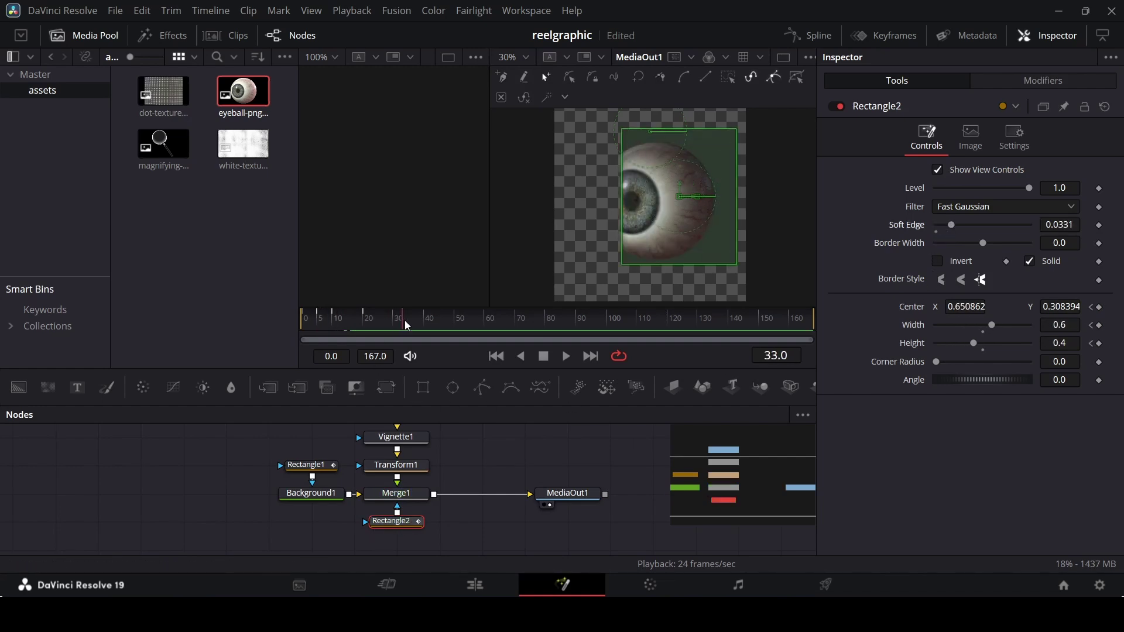
- At frame 20, widen the Rectangle2 mask to a width of about 0.976 so the whole eyeball shows
click(416, 467)
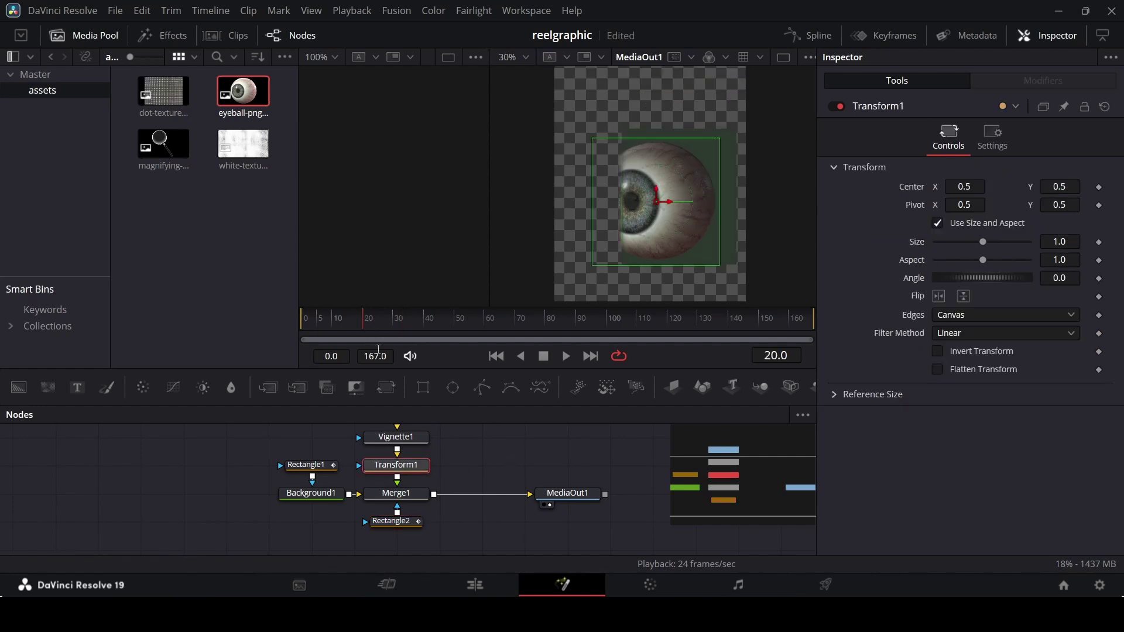
click(407, 527)
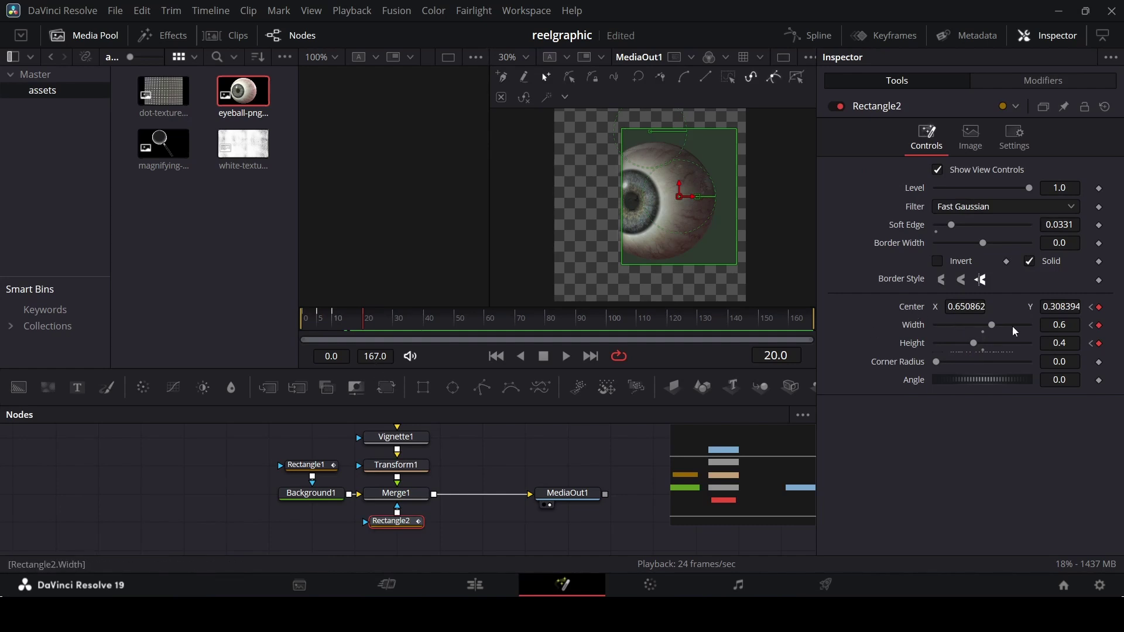
drag(1013, 326, 1034, 328)
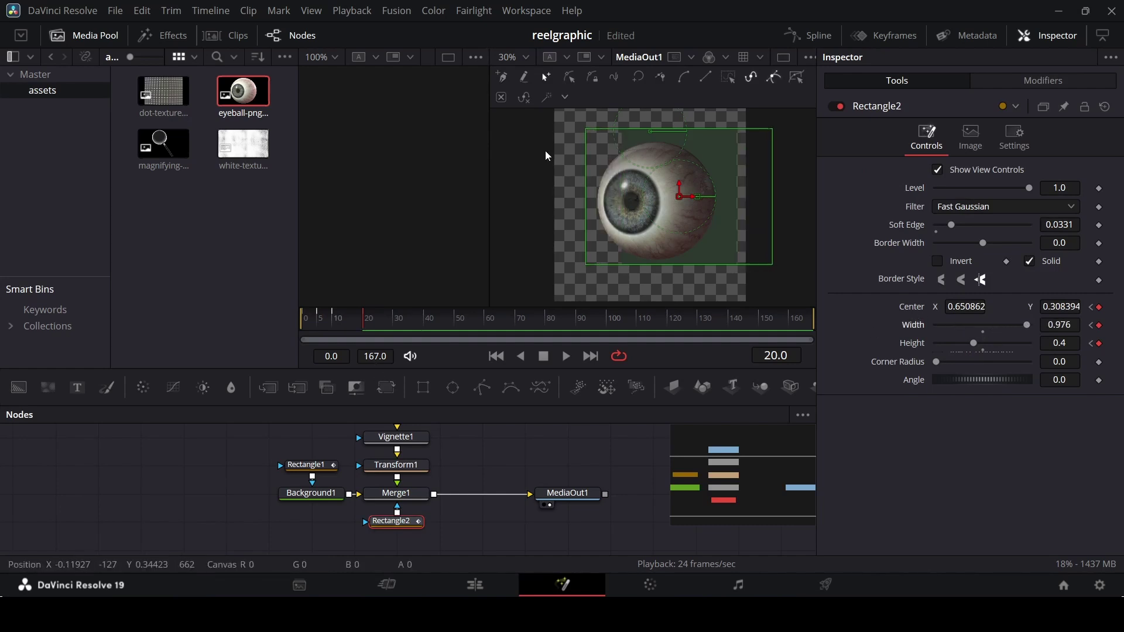
mouse_move(356, 334)
mouse_down()
mouse_move(306, 329)
mouse_move(378, 327)
mouse_move(328, 327)
mouse_move(365, 325)
mouse_up()
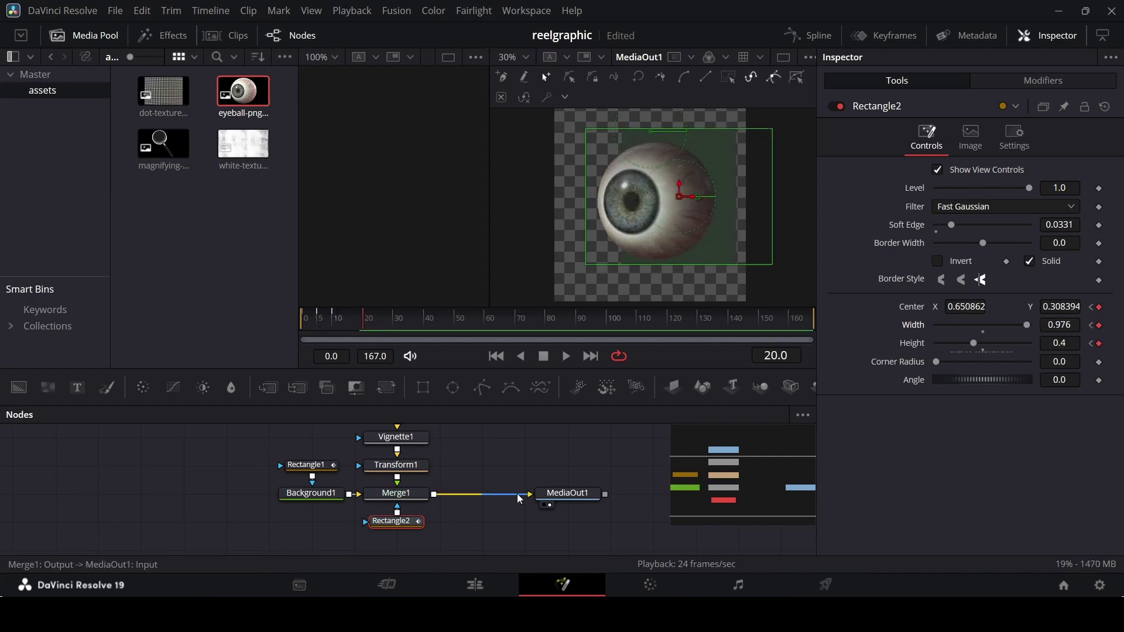
- Keyframe Transform1's centre, size and angle at frame 20 with their default values
click(417, 466)
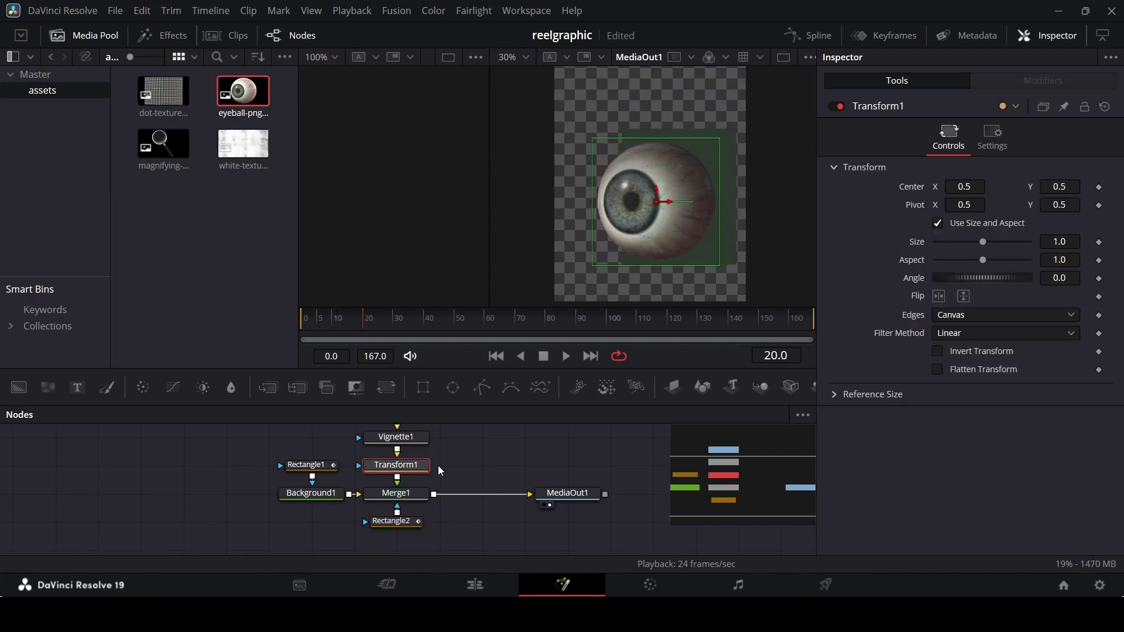
click(1100, 242)
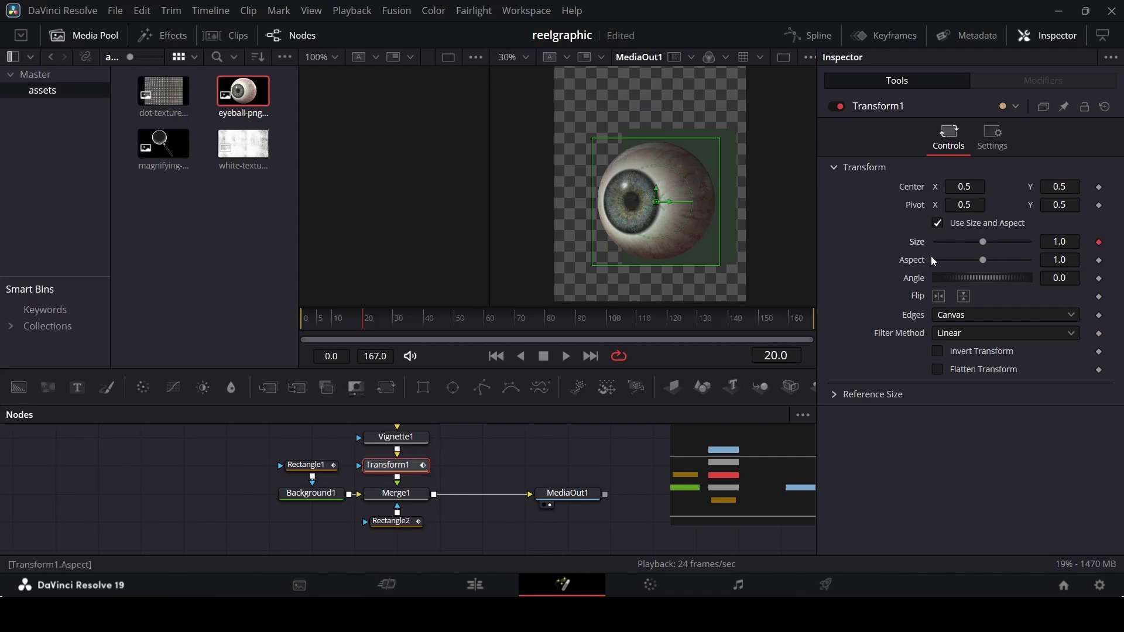
click(1100, 188)
click(1100, 278)
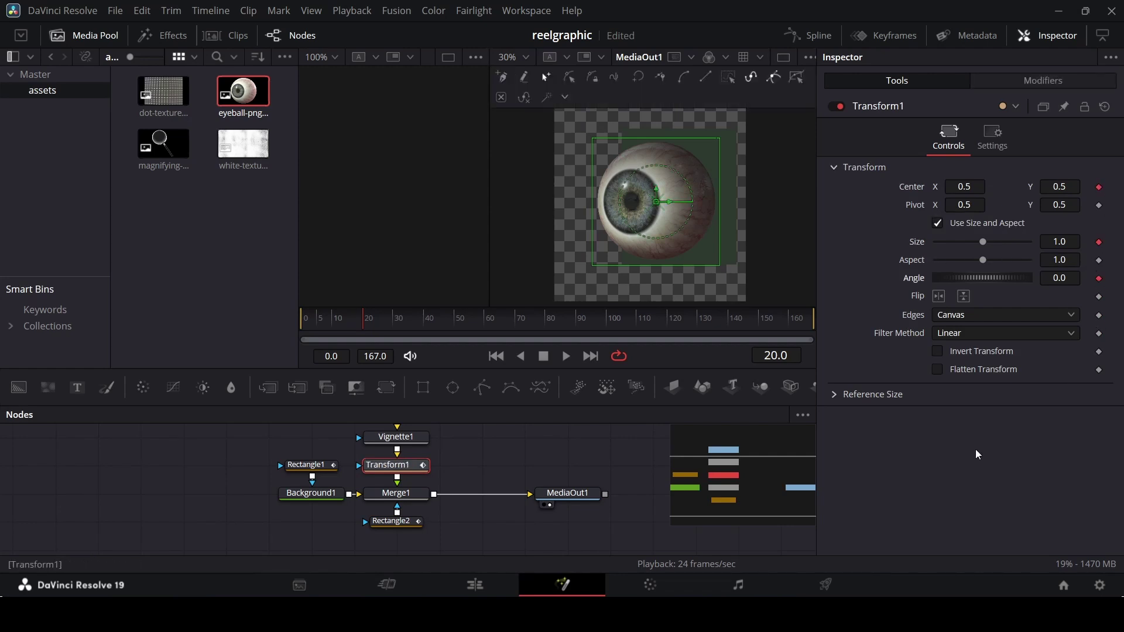
- At frame 0, keyframe Transform1 with a size of 0.53 and an angle of 60
click(307, 322)
drag(984, 242, 961, 252)
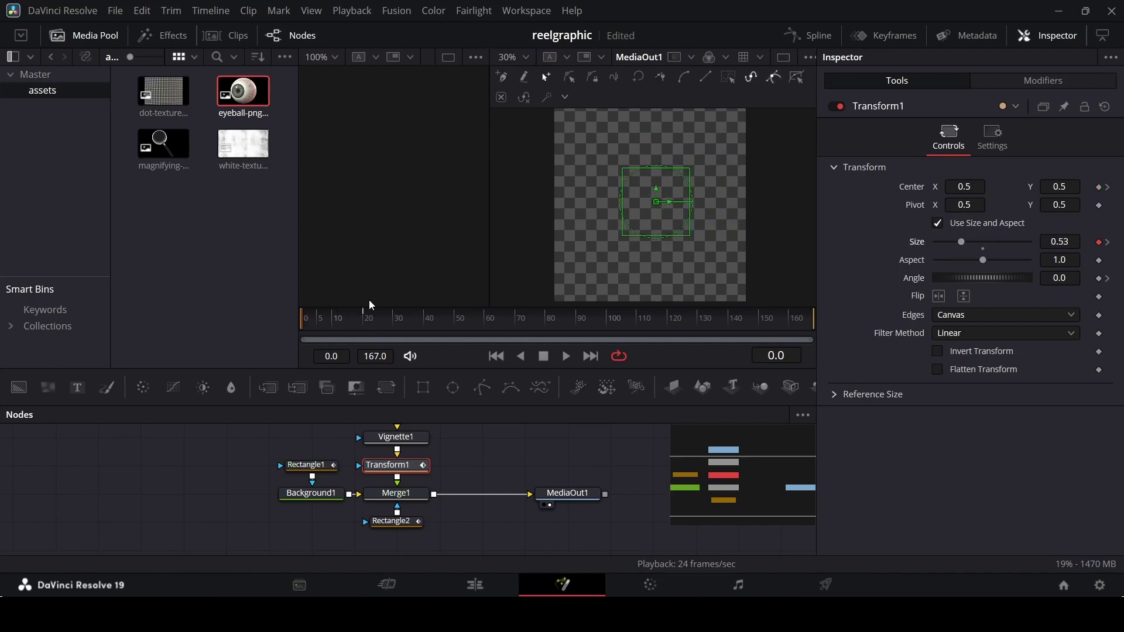
mouse_move(303, 321)
mouse_down()
mouse_move(361, 321)
mouse_move(305, 321)
mouse_up()
drag(982, 283, 1000, 282)
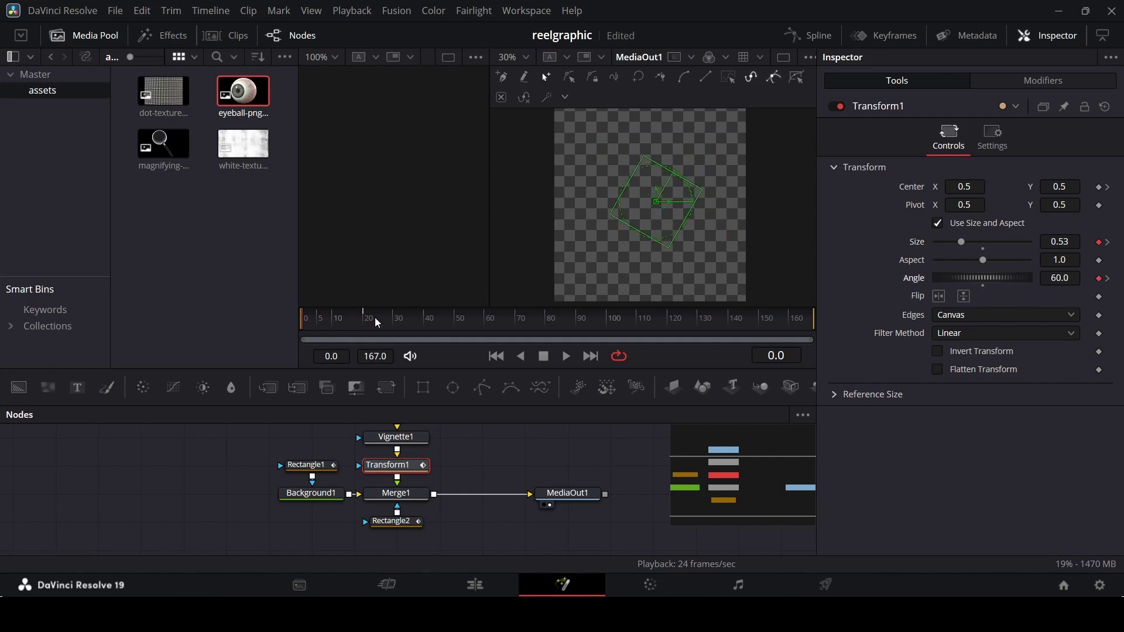
- At frame 0, keyframe Transform1's centre X at 0.6
drag(317, 318, 255, 329)
drag(963, 189, 1005, 189)
mouse_move(303, 324)
mouse_down()
mouse_move(370, 322)
mouse_move(299, 322)
mouse_up()
click(974, 186)
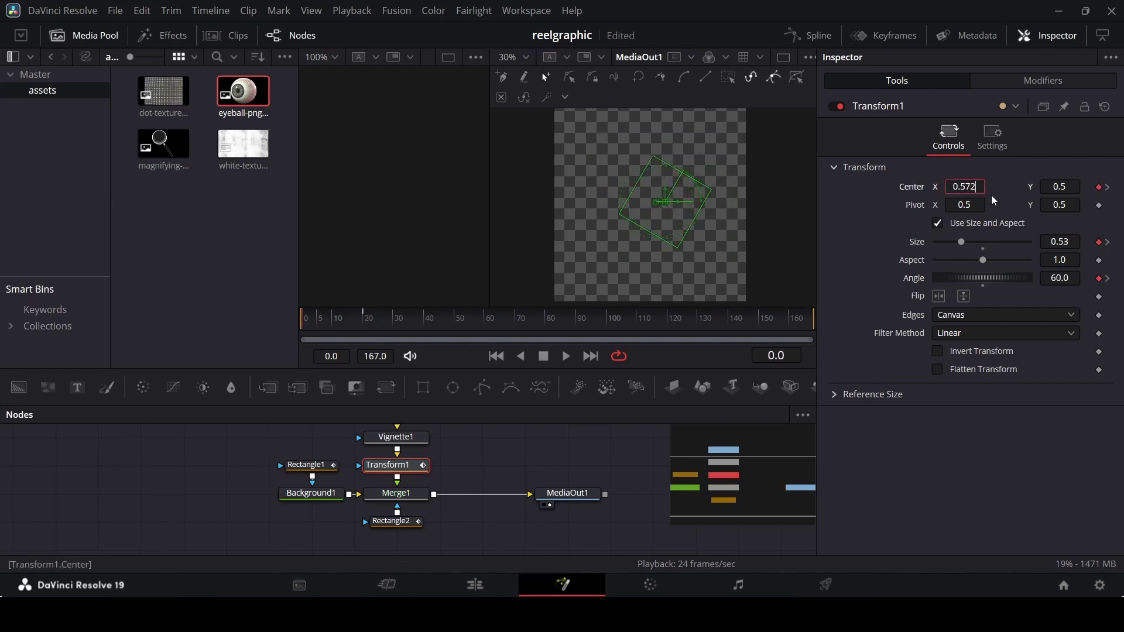
key(BackSpace)
text(6)
key(Tab)
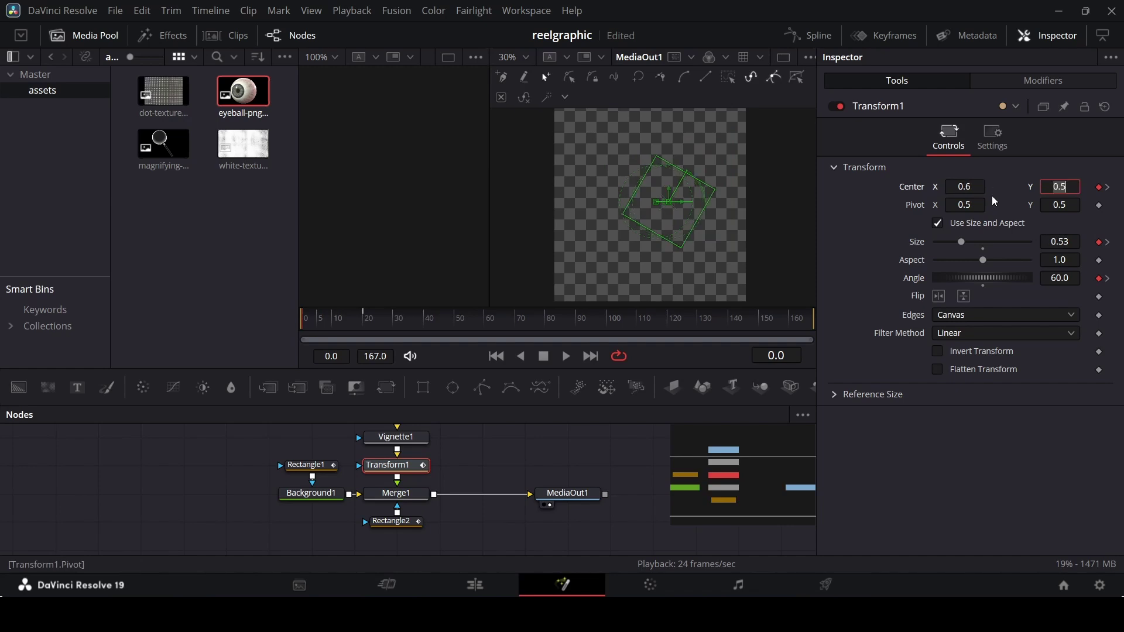
click(284, 325)
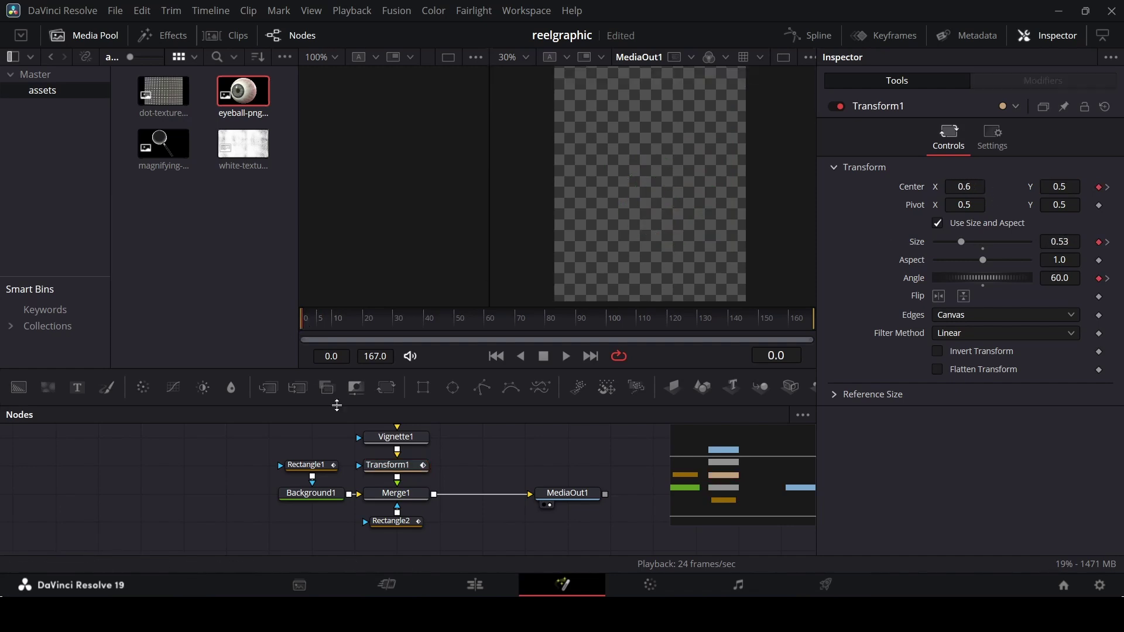
- At frame 0, set Transform1's centre X to 0.7 and preview the animation
click(396, 466)
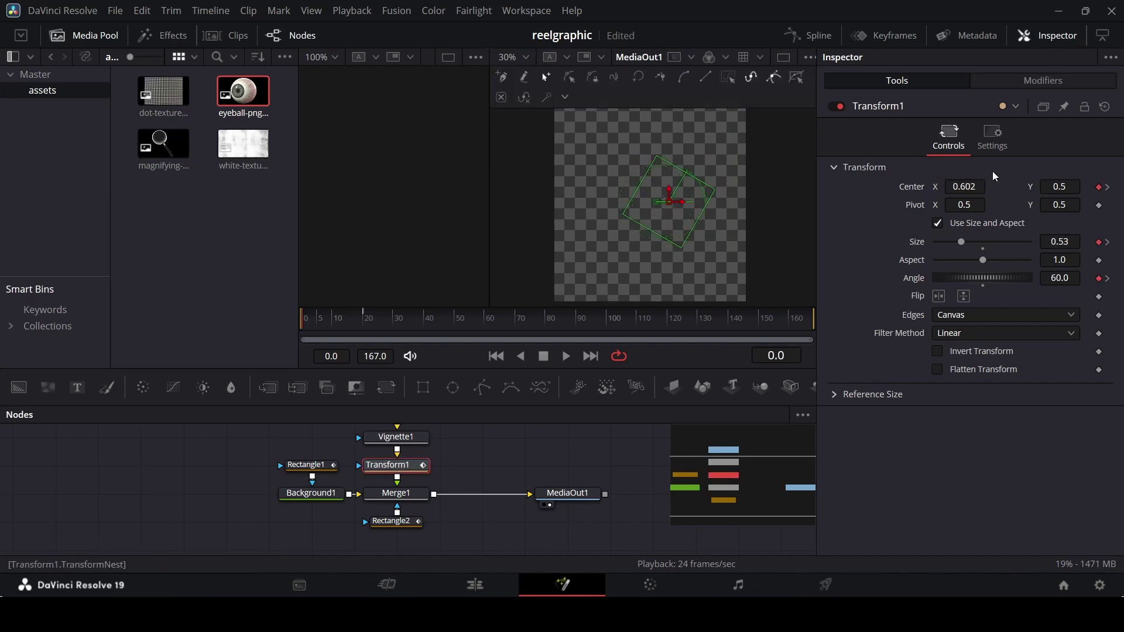
drag(971, 188, 1047, 188)
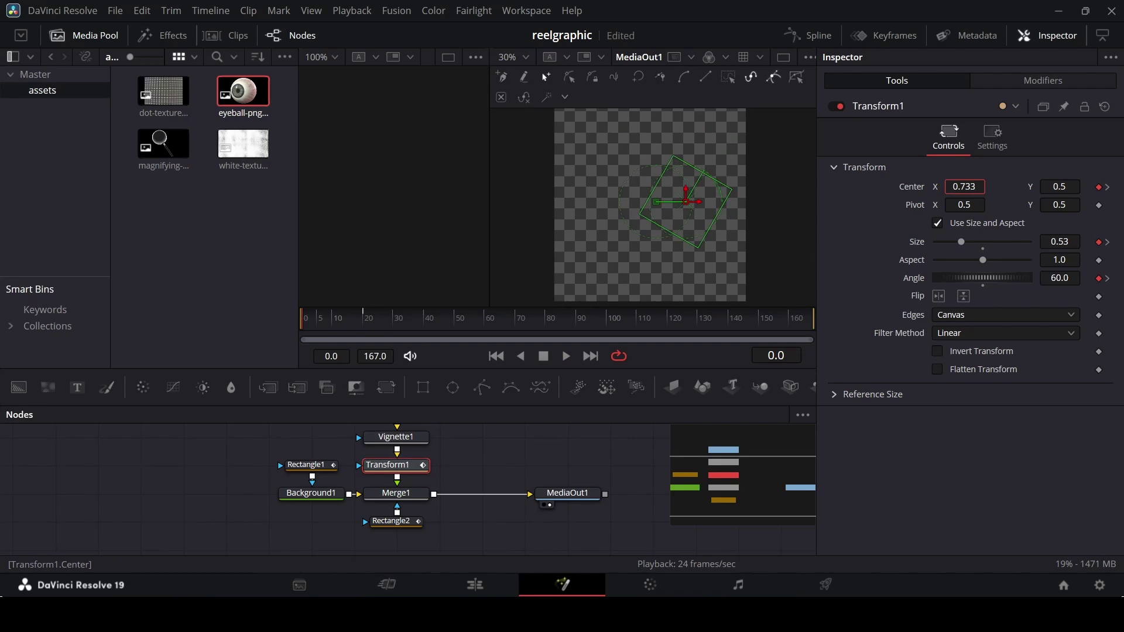
click(976, 188)
key(BackSpace)
key(BackSpace)
key(Tab)
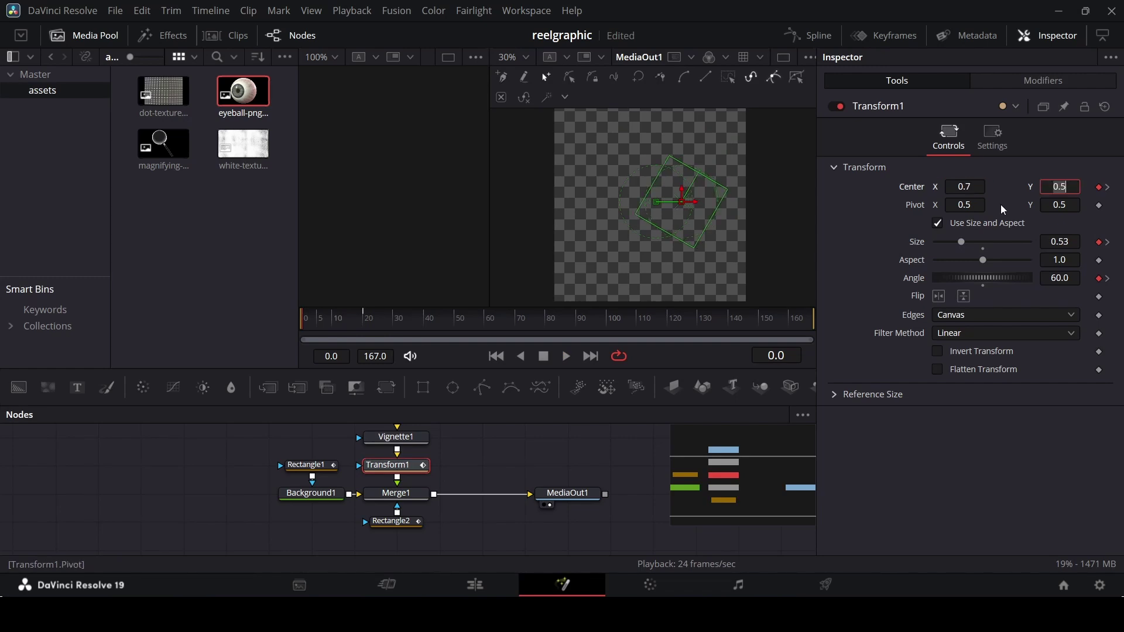
drag(311, 326, 346, 336)
click(515, 450)
key(space)
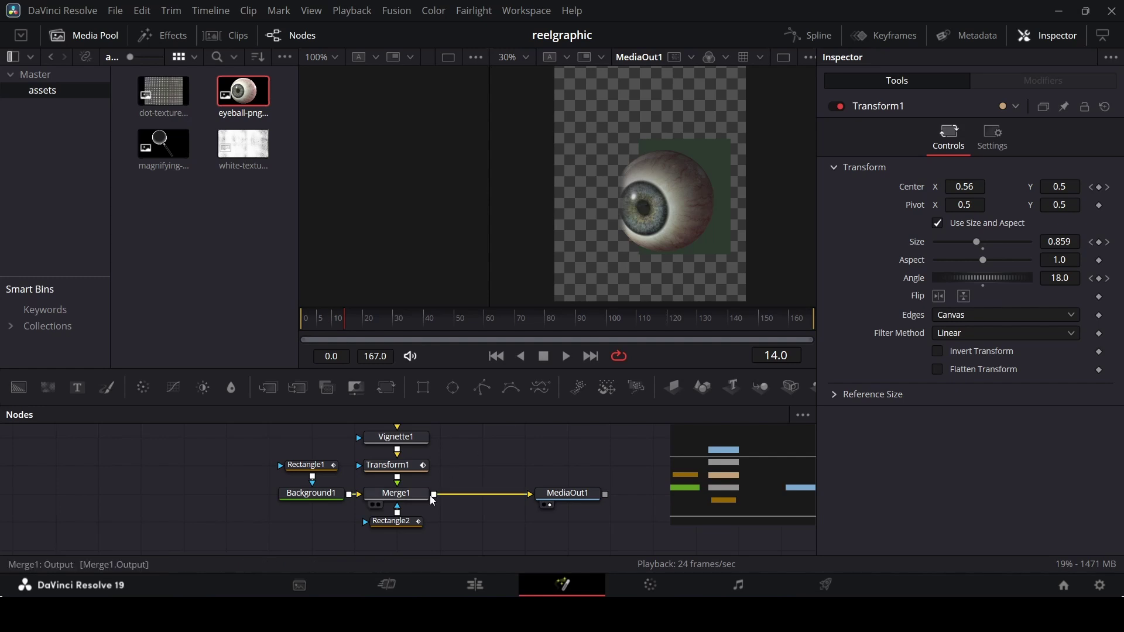
- At frame 10, narrow the Rectangle2 mask to a width of about 0.378 so the eyeball's cut edge matches the green rectangle
click(410, 524)
click(335, 321)
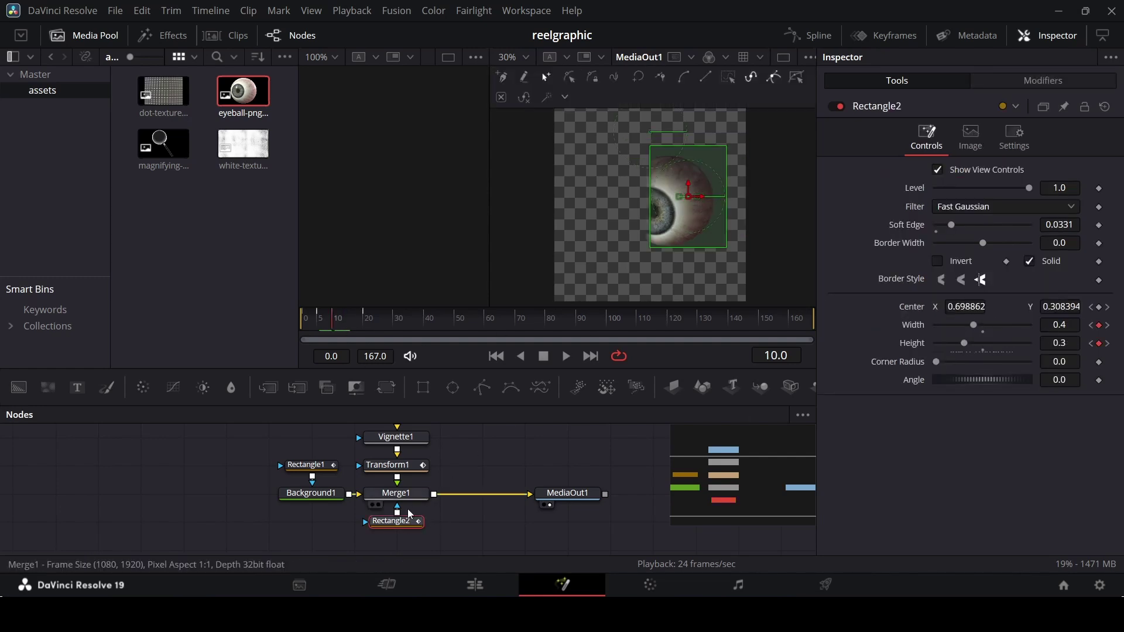
click(349, 324)
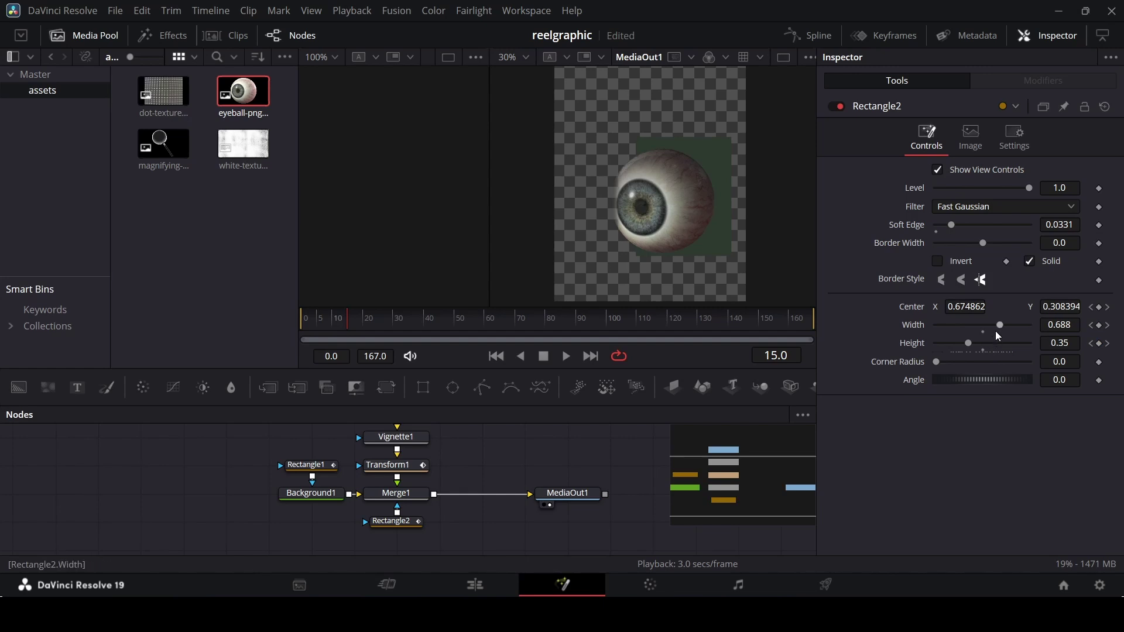
click(336, 322)
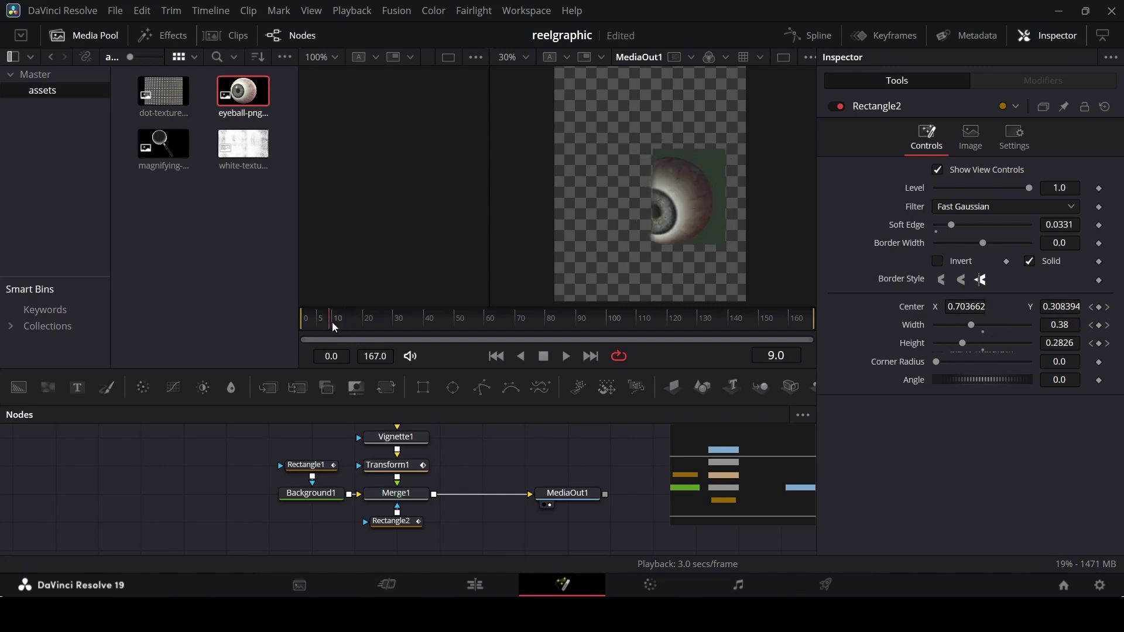
click(334, 324)
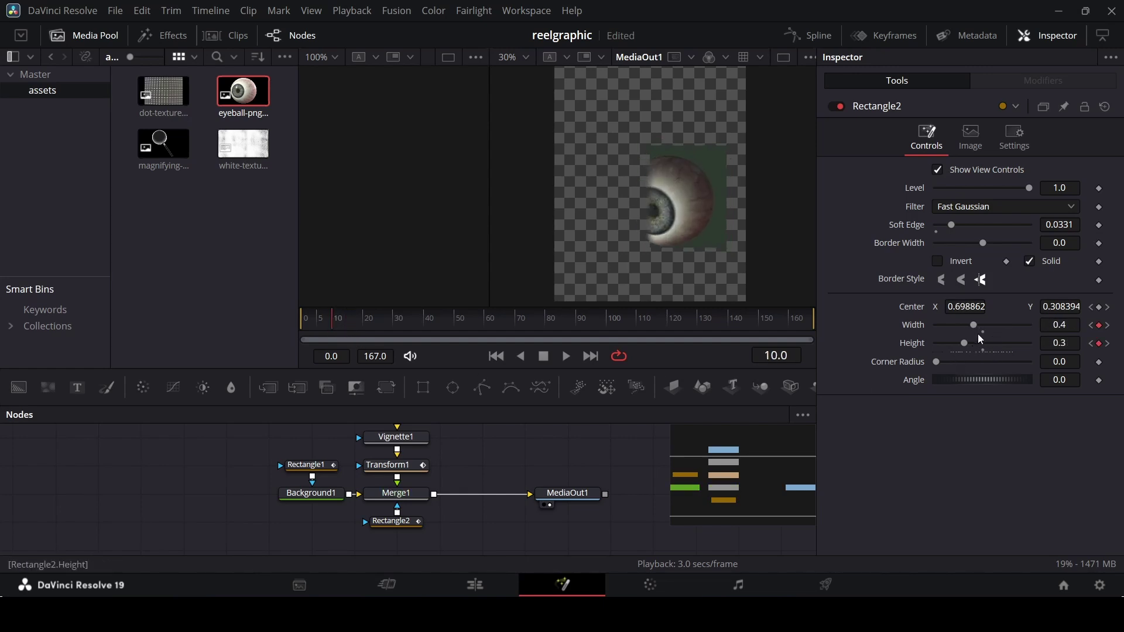
drag(981, 325, 967, 325)
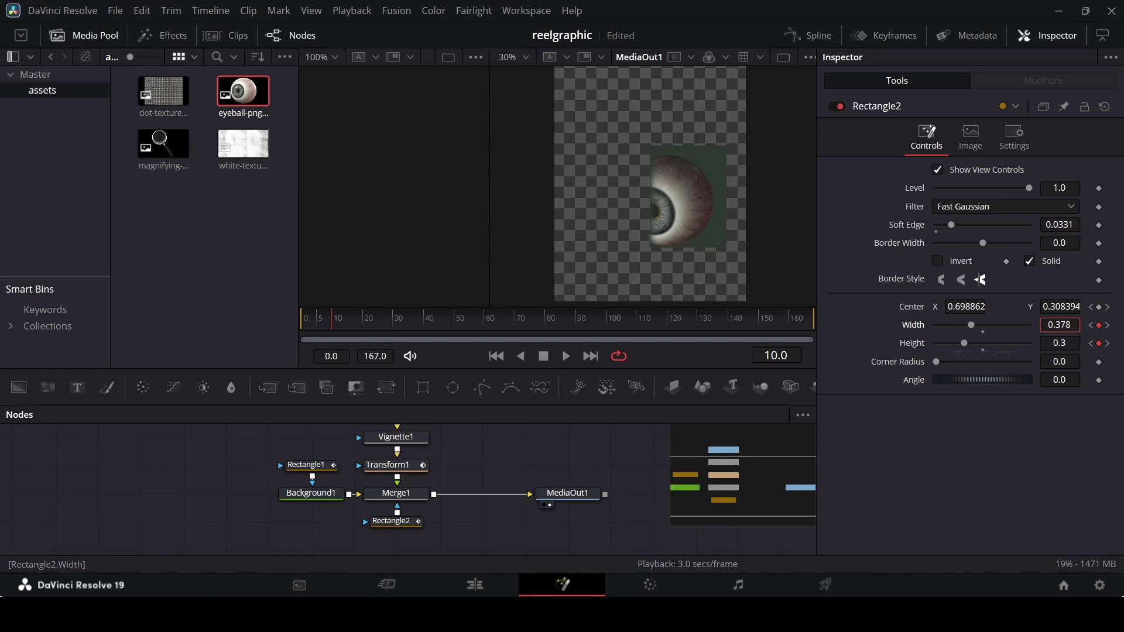
- At frame 5, narrow the Rectangle2 mask to a width of about 0.276 and scrub through the animation
click(320, 325)
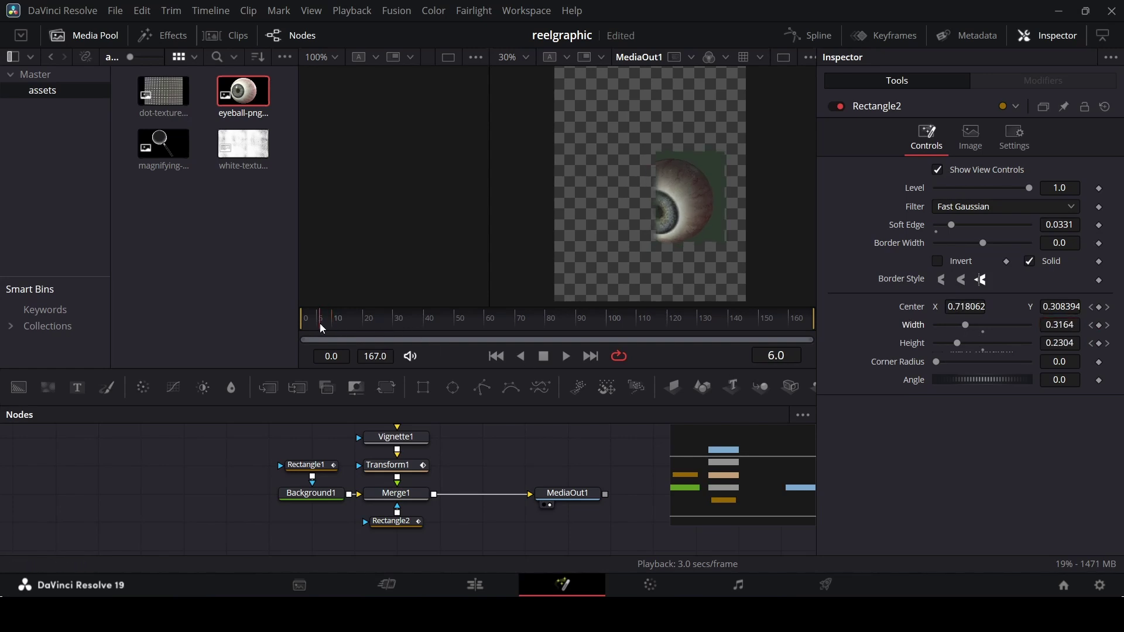
drag(320, 323, 318, 325)
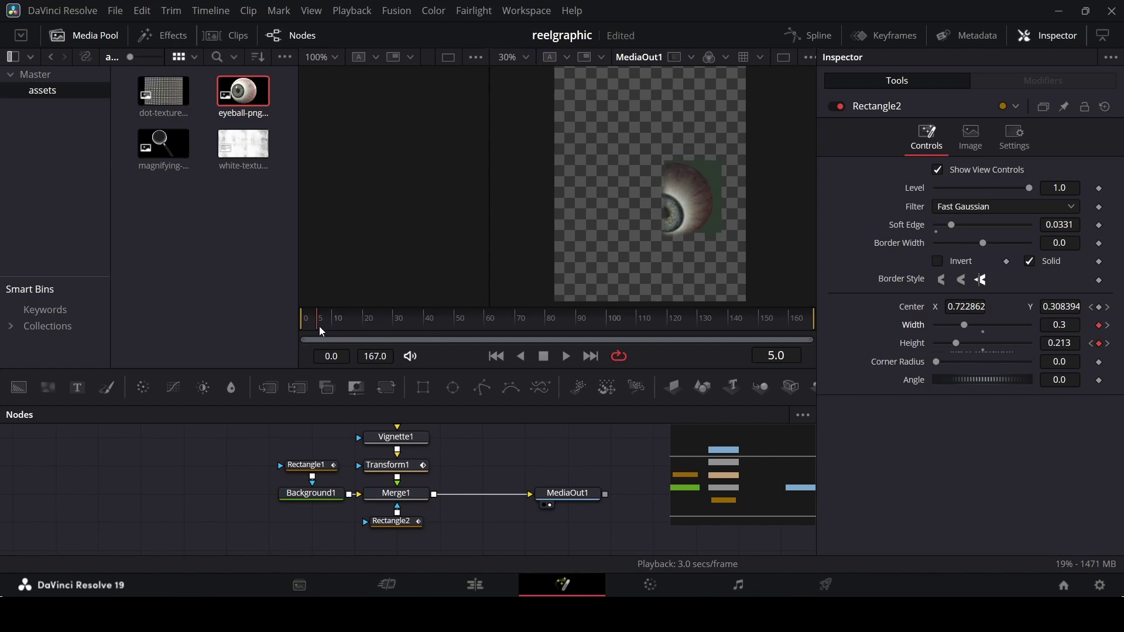
scroll(679, 219, up, 5)
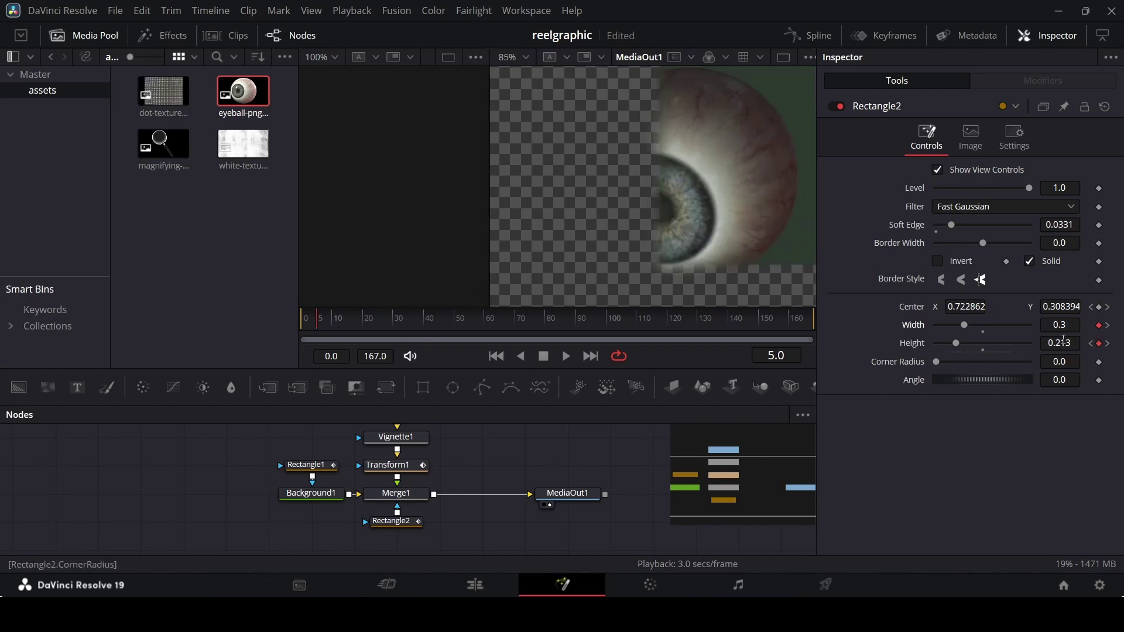
drag(1063, 325, 1046, 325)
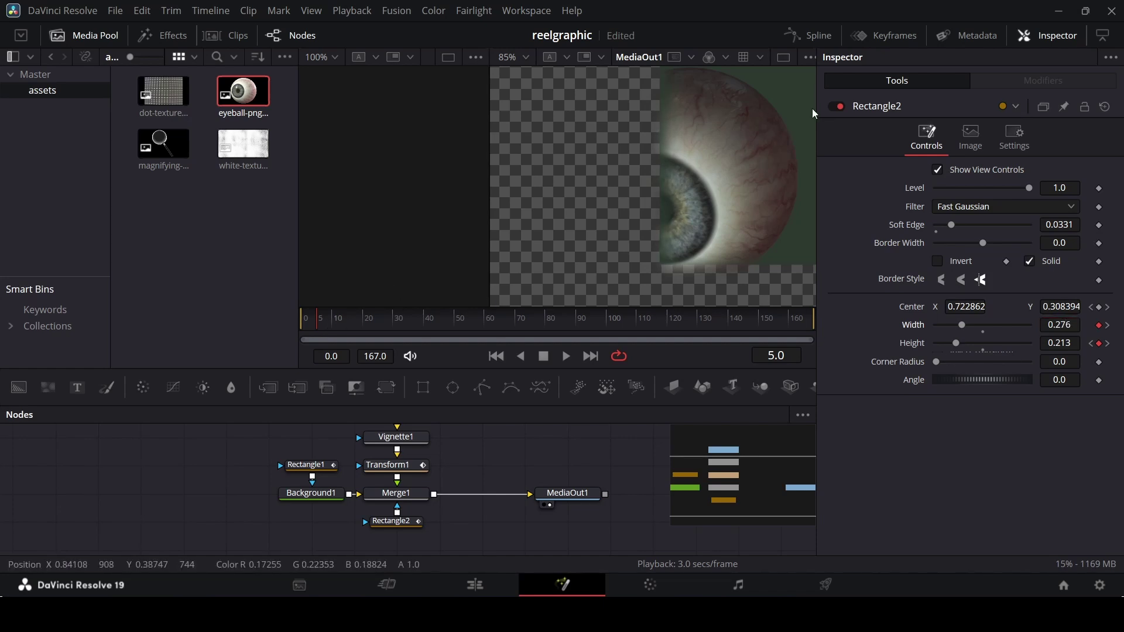
drag(324, 321, 378, 320)
scroll(625, 202, down, 3)
click(306, 325)
- At frame 10, try reducing Transform1's size to about 0.59 and scrub through the surrounding frames
click(407, 471)
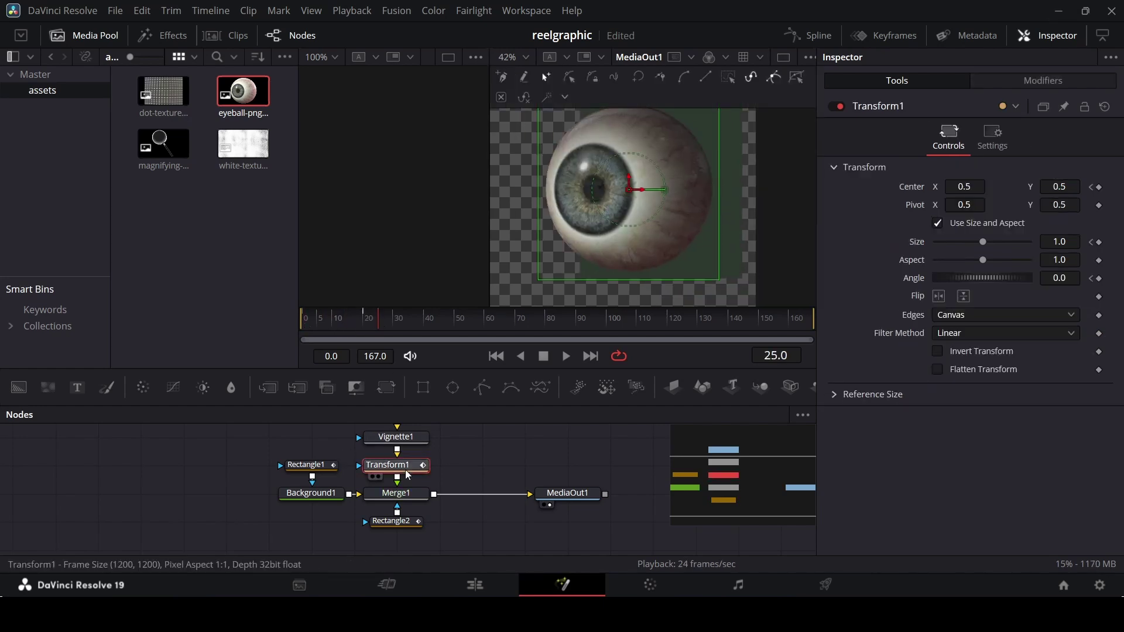
drag(376, 322, 335, 328)
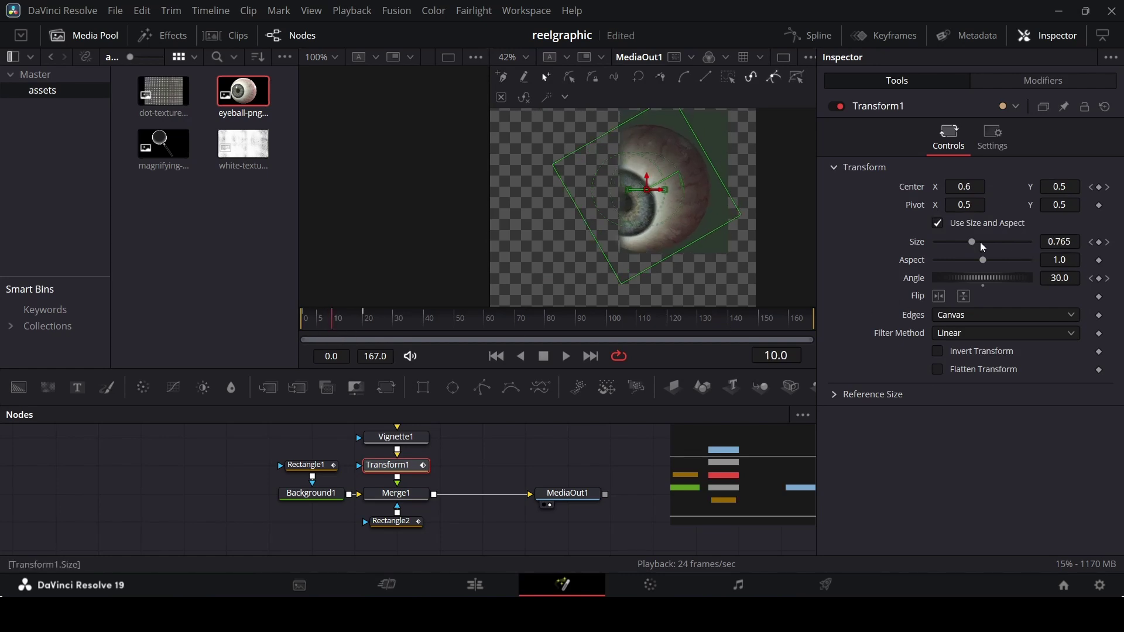
drag(972, 242, 965, 247)
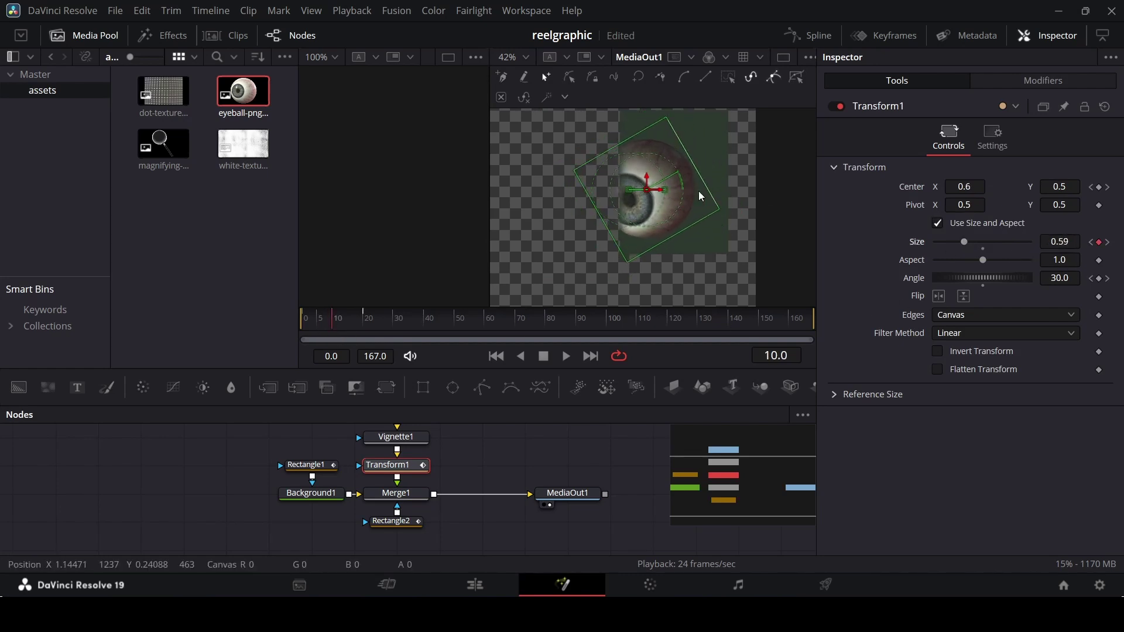
click(324, 326)
drag(323, 326, 346, 333)
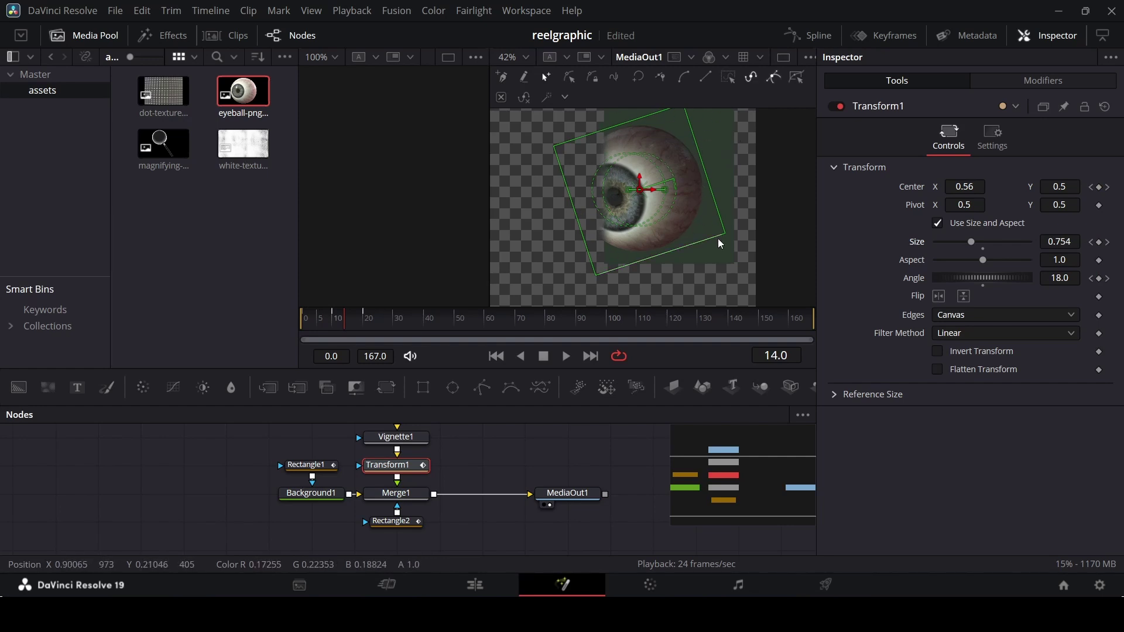
mouse_move(329, 325)
mouse_down()
mouse_move(302, 325)
mouse_move(361, 330)
mouse_move(332, 329)
mouse_up()
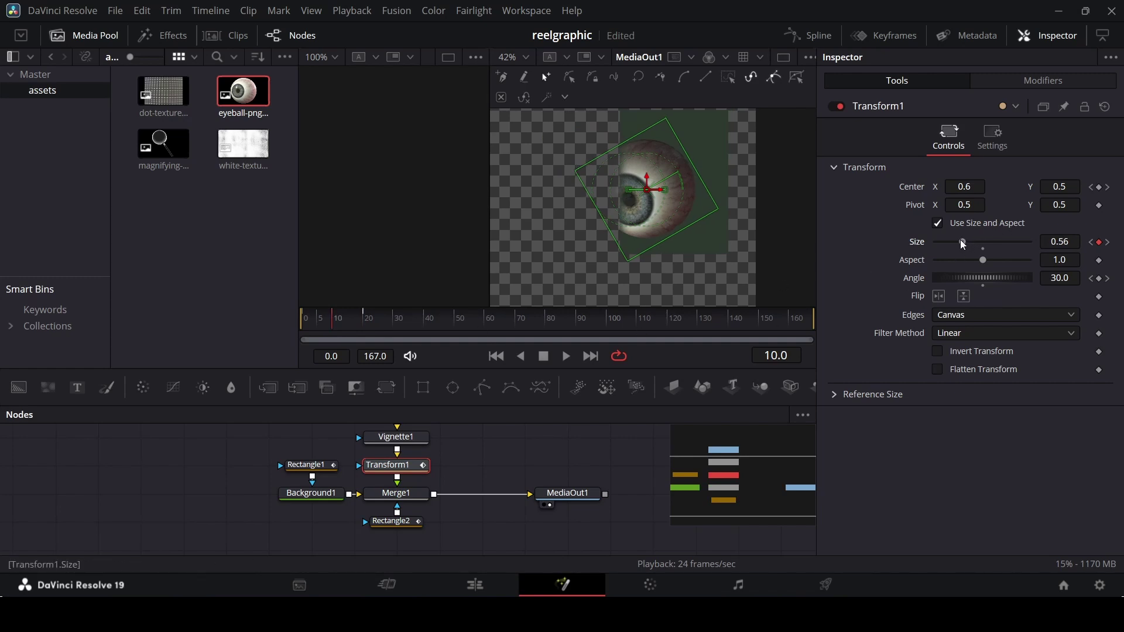
- Try a Transform1 size of 0.45 with centre X about 0.718 at frame 10, and undo both changes
drag(963, 245, 954, 241)
drag(965, 186, 983, 187)
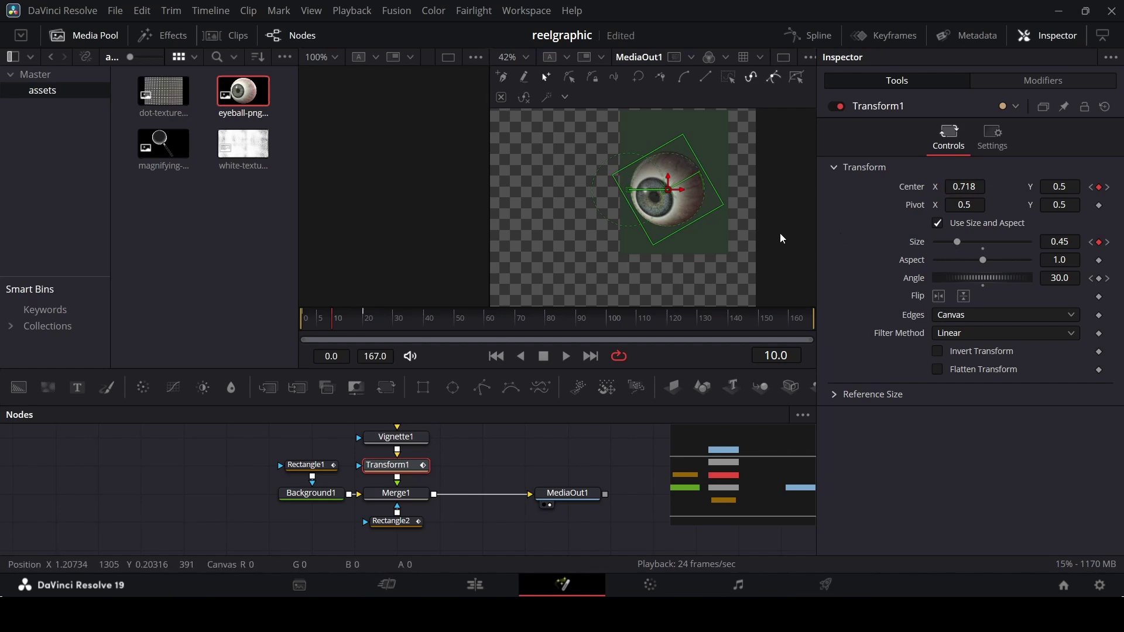
key(ctrl+z)
key(ctrl+z)
- At frame 10, keyframe Transform1 with a size of 0.64 and centre X about 0.747, fitting the eyeball inside the green rectangle
drag(964, 244, 970, 245)
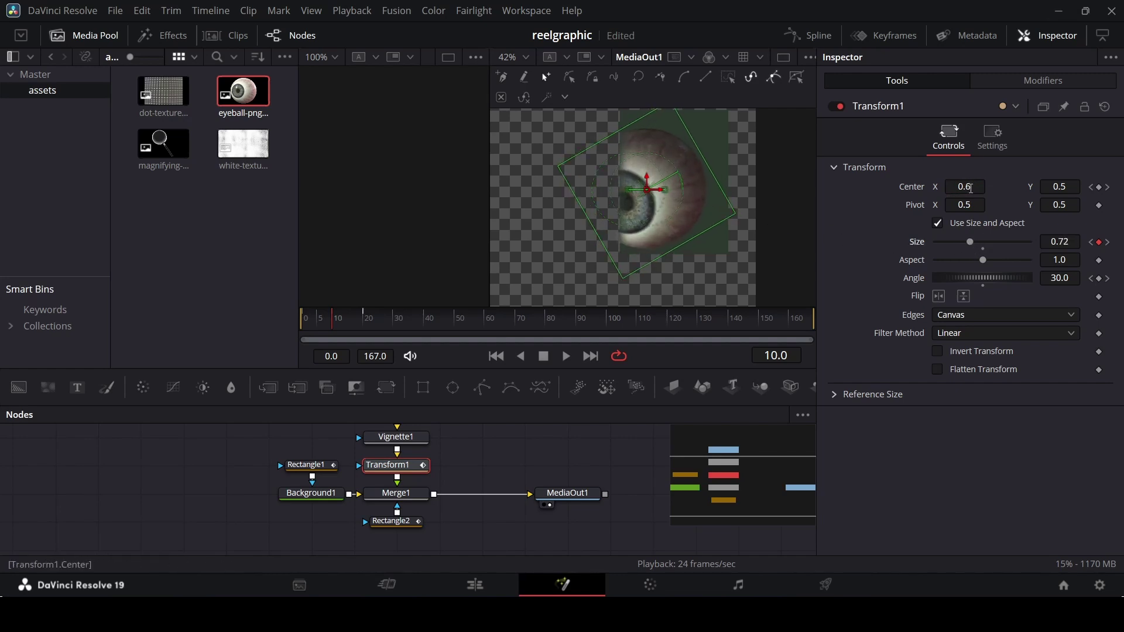
drag(971, 188, 985, 188)
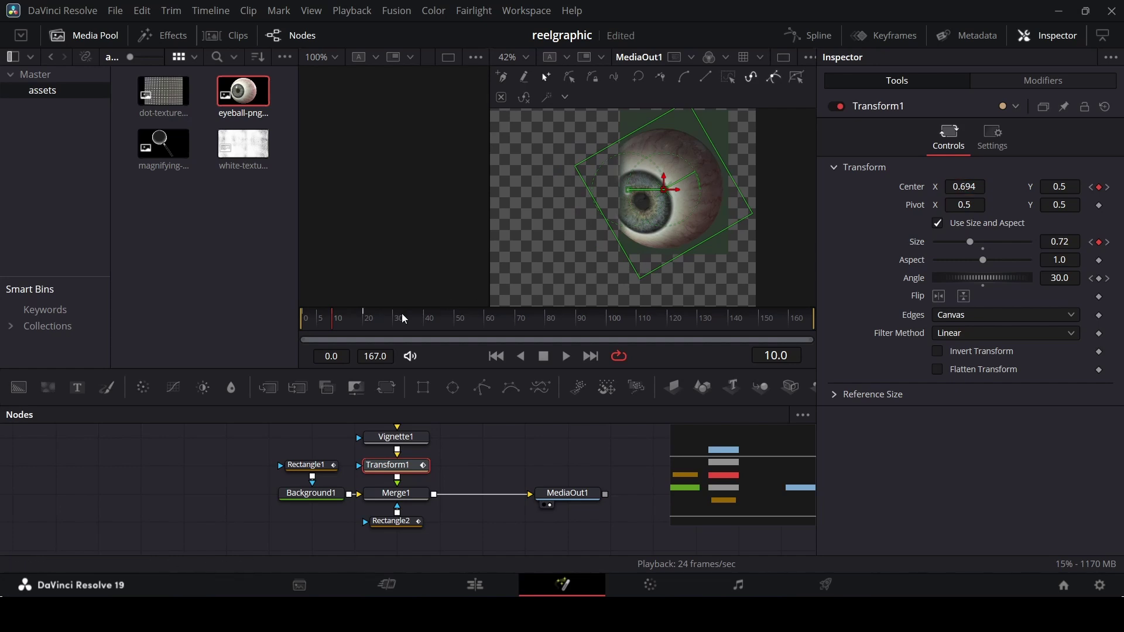
drag(970, 243, 966, 247)
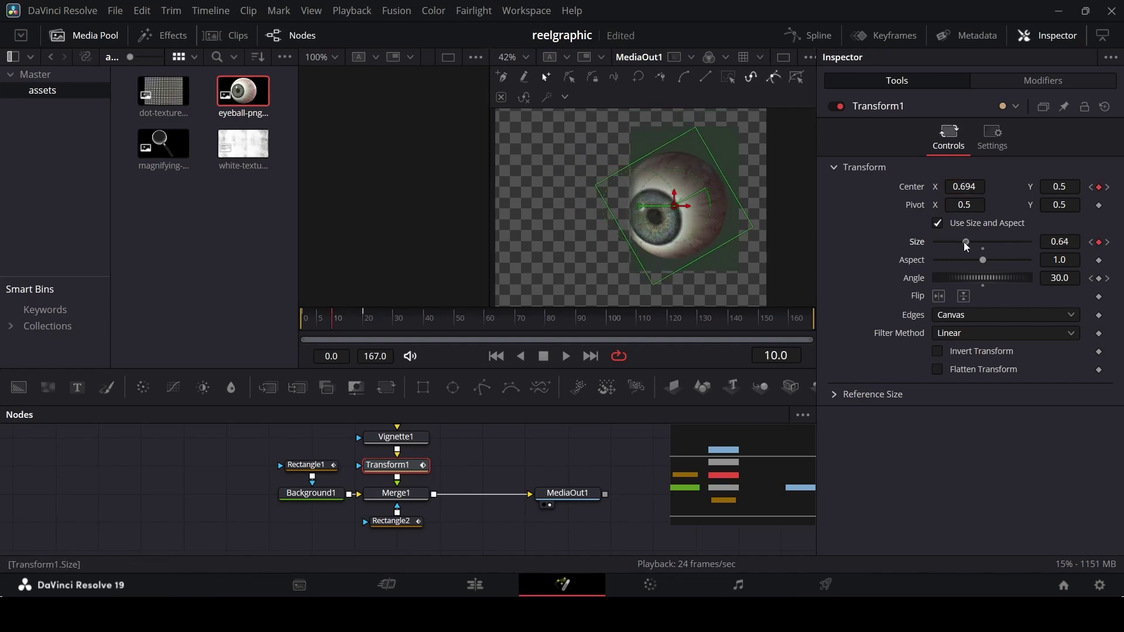
drag(684, 205, 693, 207)
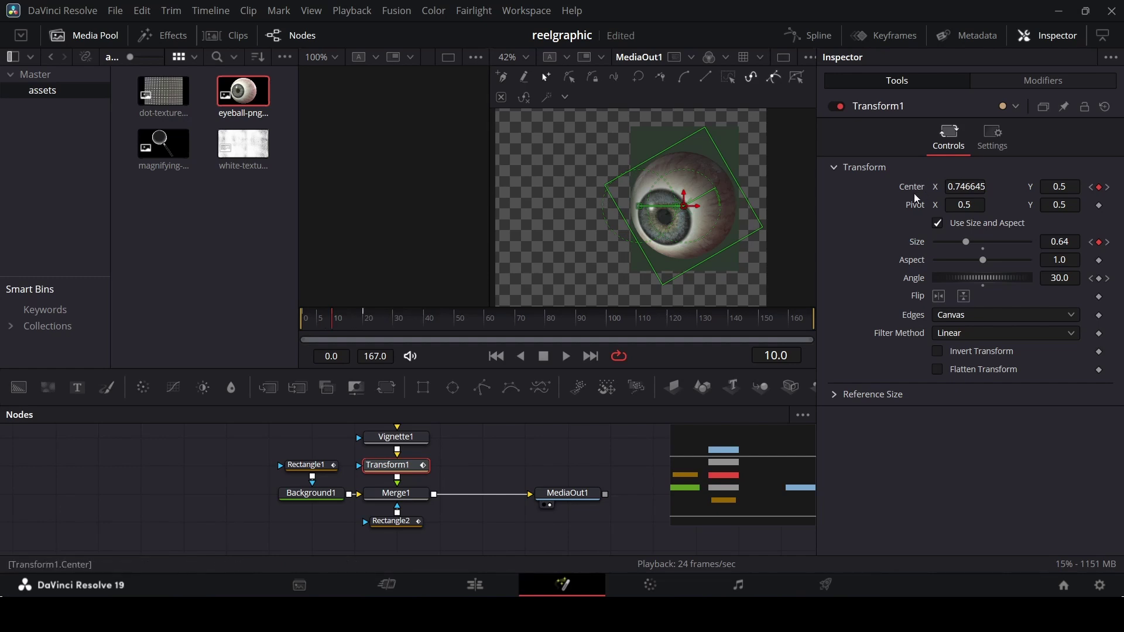
- At frame 15, keyframe Transform1 with a size of 0.7 and centre X about 0.668, and scrub onward to check the motion
mouse_move(338, 328)
mouse_down()
mouse_move(300, 325)
mouse_move(350, 326)
mouse_up()
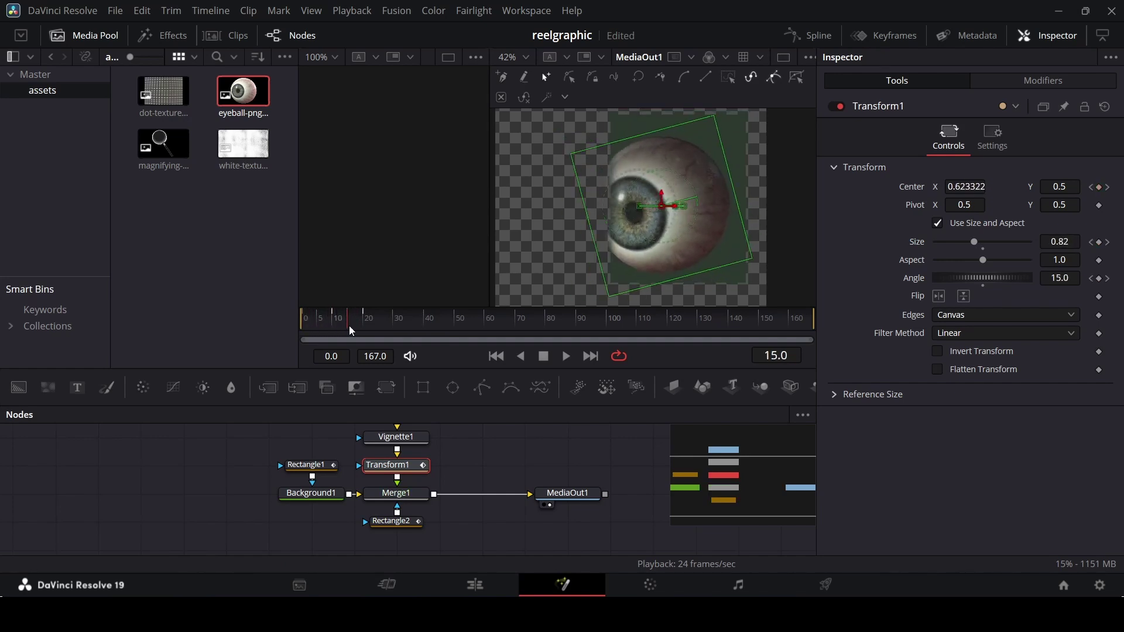
drag(973, 244, 967, 246)
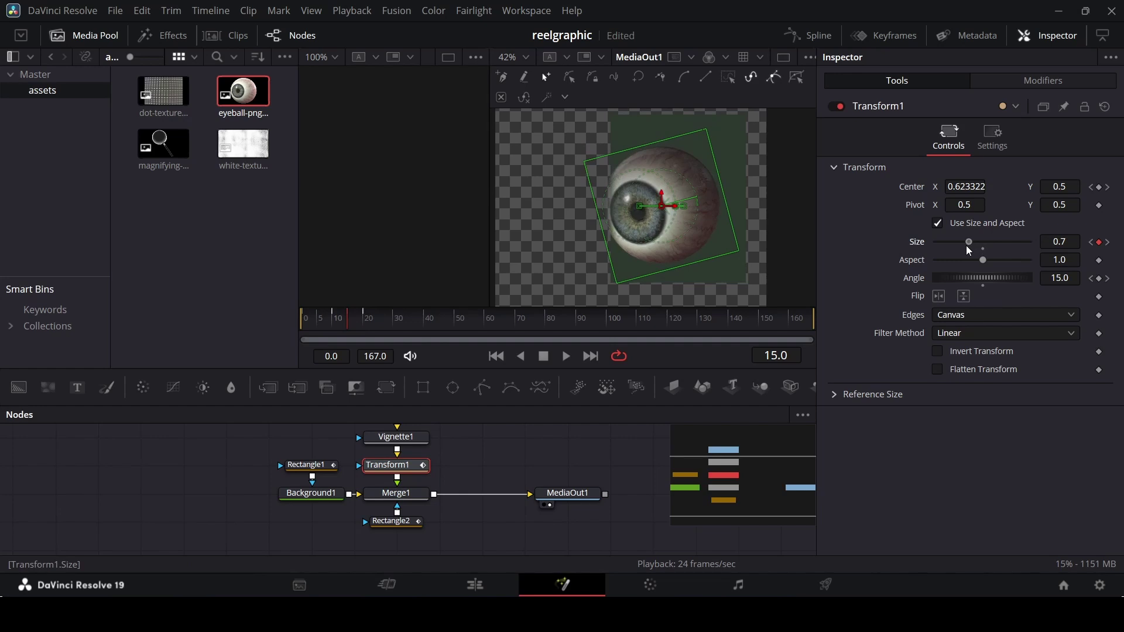
drag(671, 207, 682, 205)
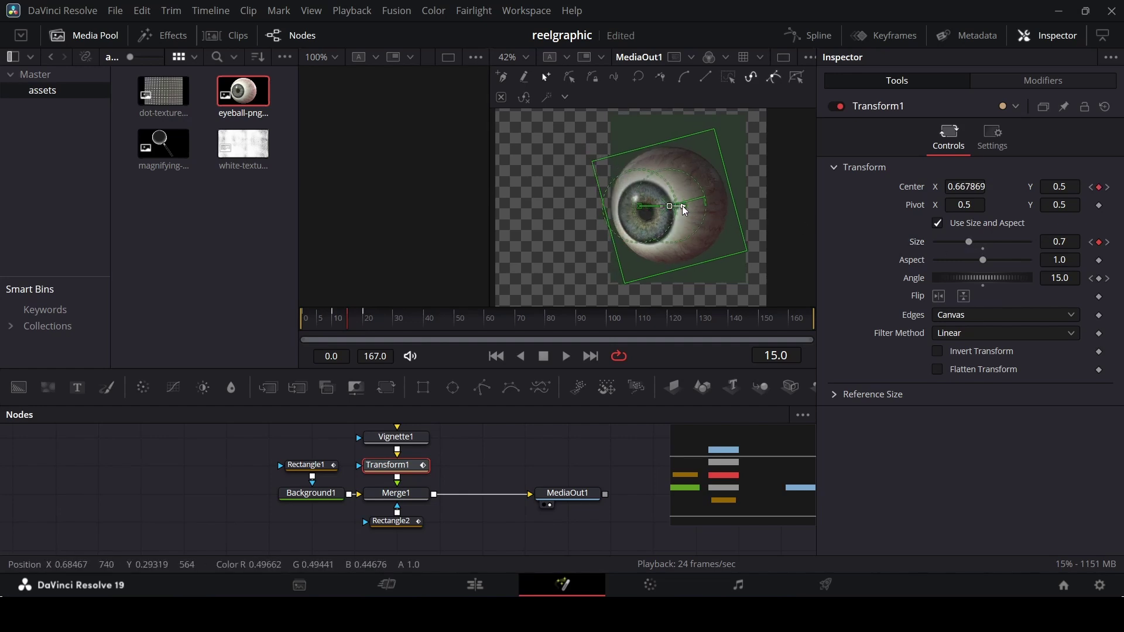
mouse_move(354, 324)
mouse_down()
mouse_move(298, 319)
mouse_move(366, 324)
mouse_up()
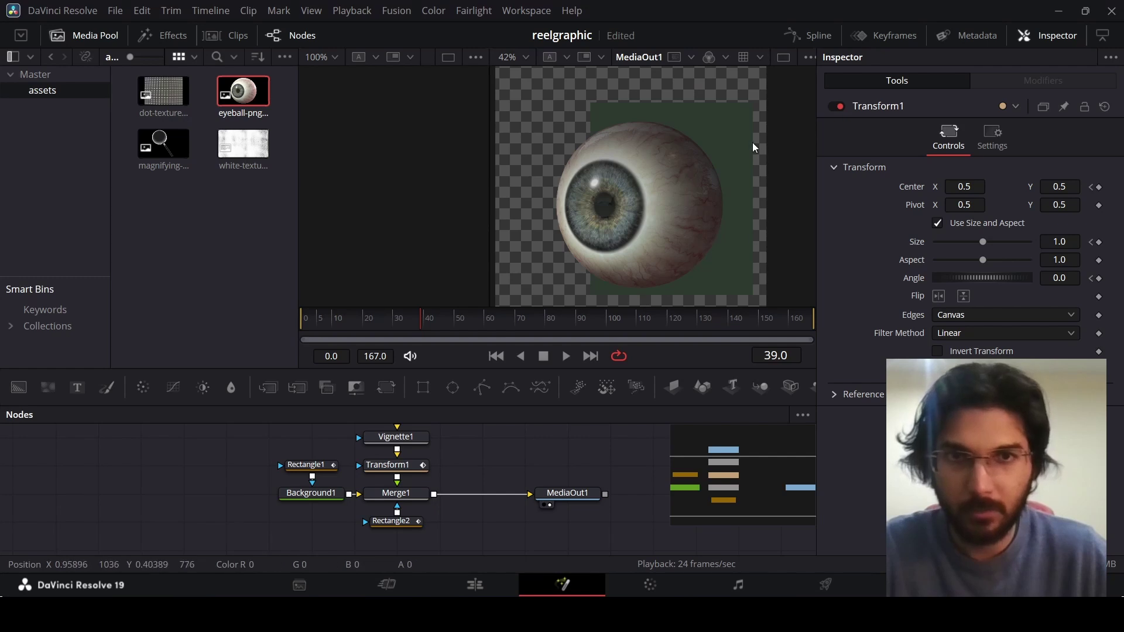
- Examine how the eyeball grows out of the green rectangle between frames 9 and 23
click(315, 495)
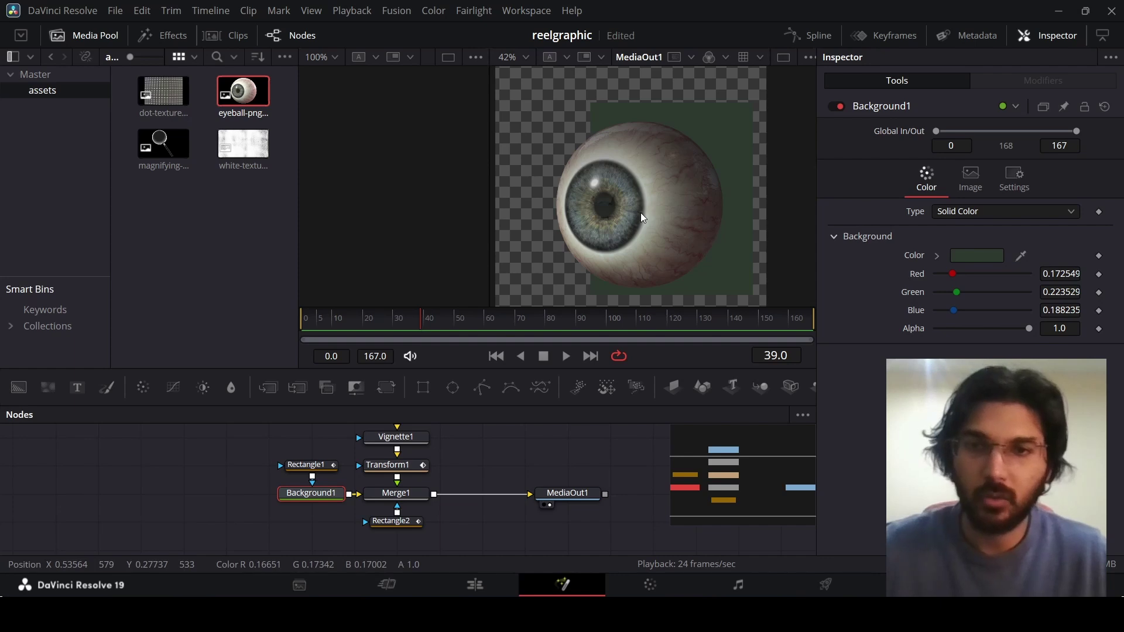
click(326, 464)
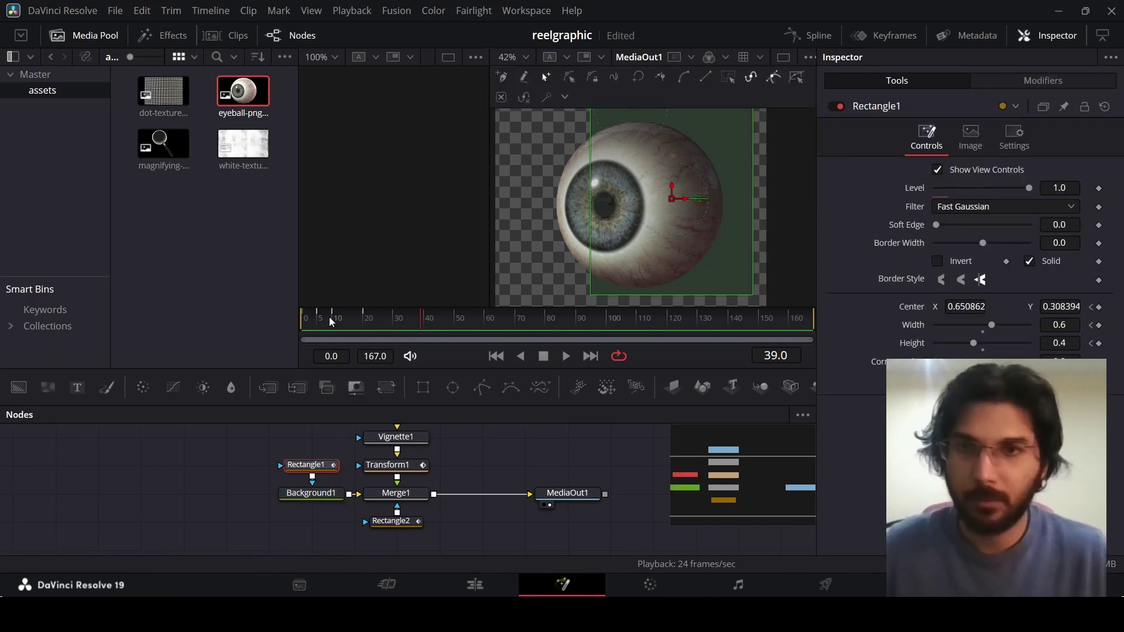
mouse_move(329, 318)
mouse_down()
mouse_move(318, 319)
mouse_move(361, 322)
mouse_move(331, 326)
mouse_up()
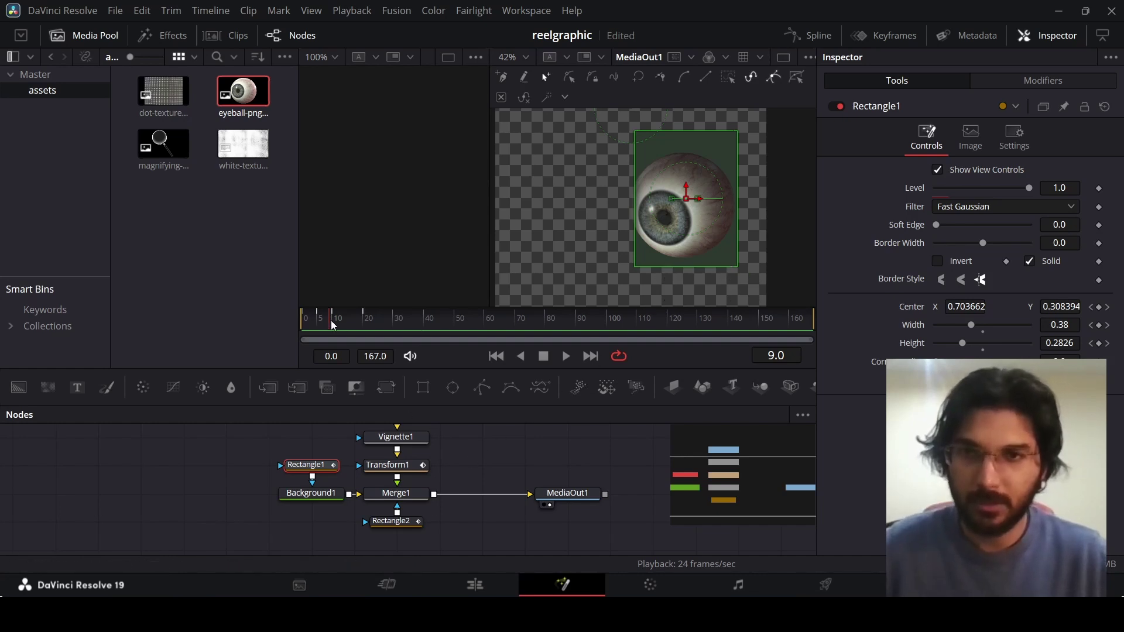
mouse_move(332, 321)
mouse_down()
mouse_move(311, 324)
mouse_move(339, 323)
mouse_up()
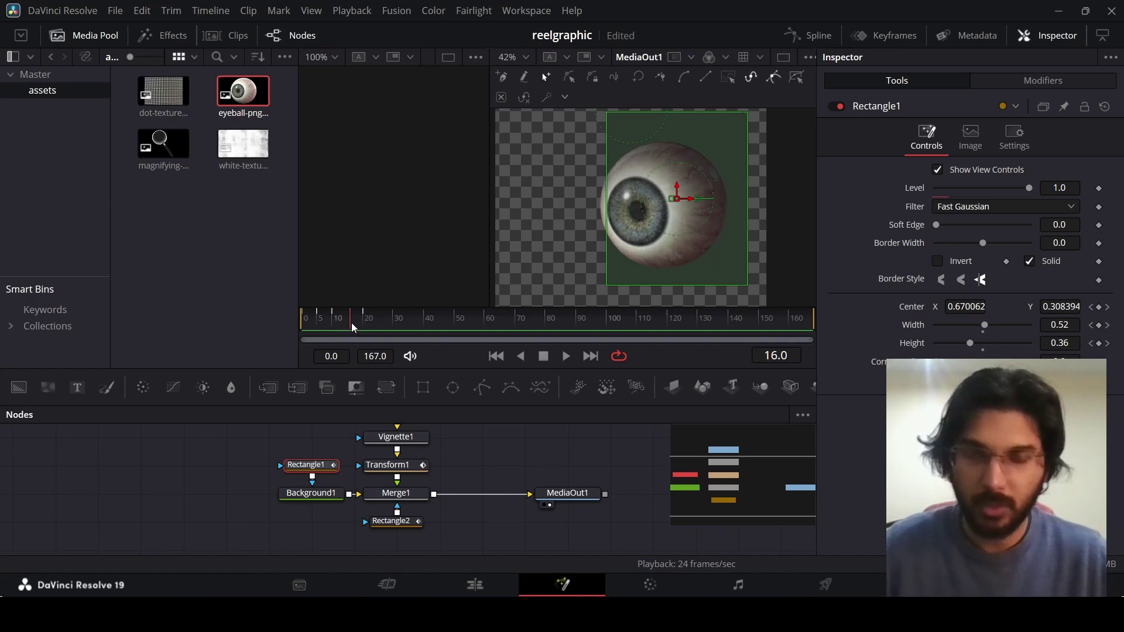
click(523, 468)
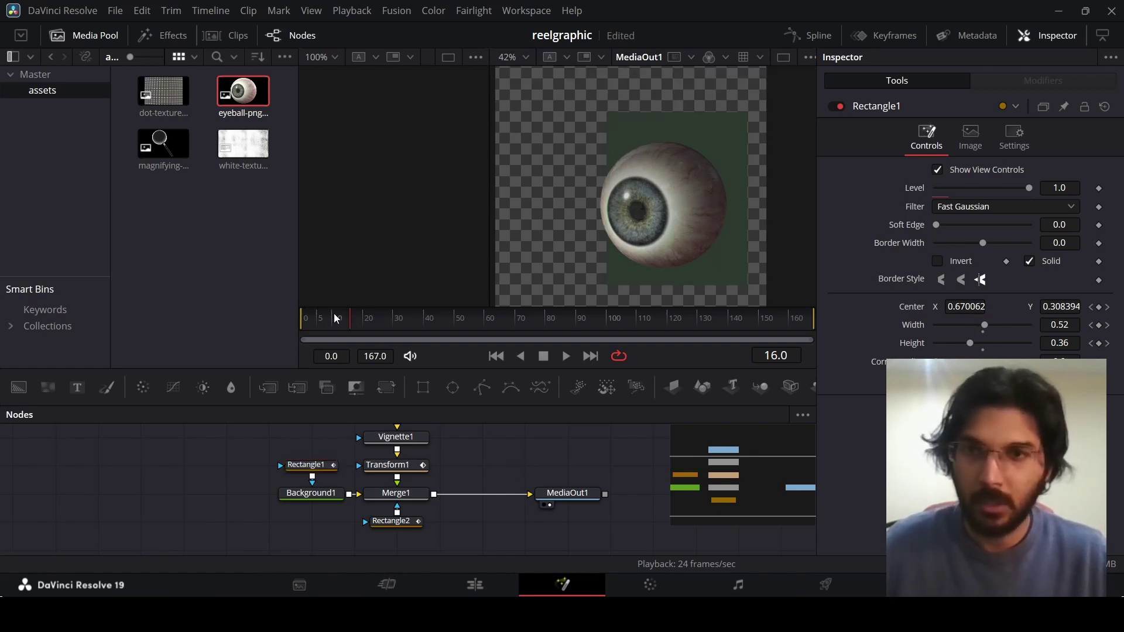
drag(334, 317, 368, 331)
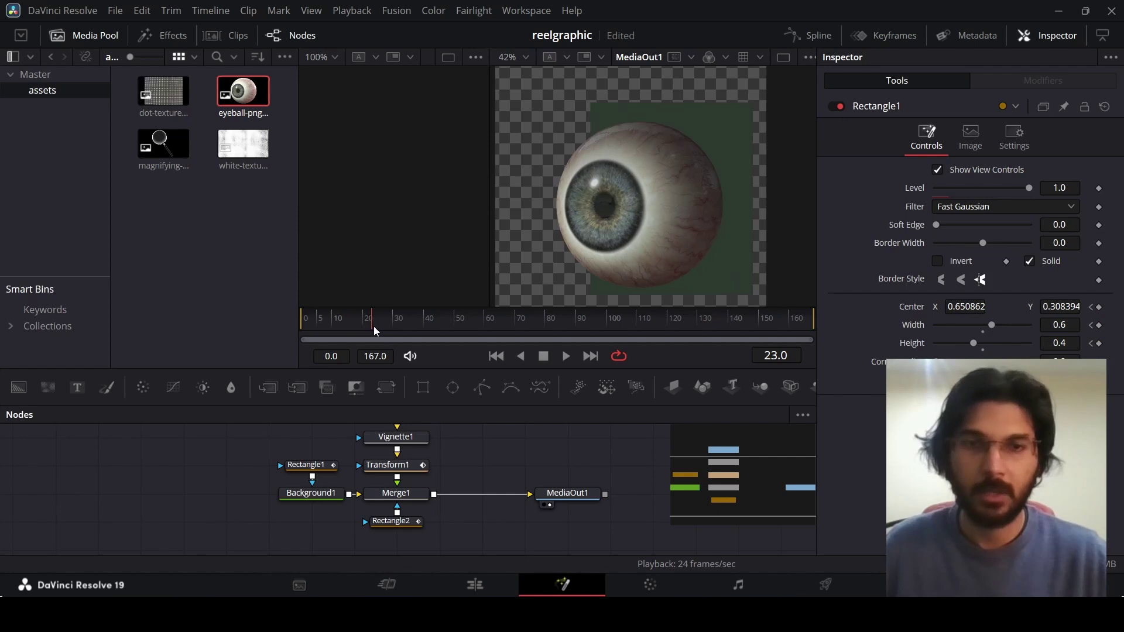
- Open the spline editor and collapse the parameter lists of Rectangle1, Transform1 and Rectangle2
click(807, 38)
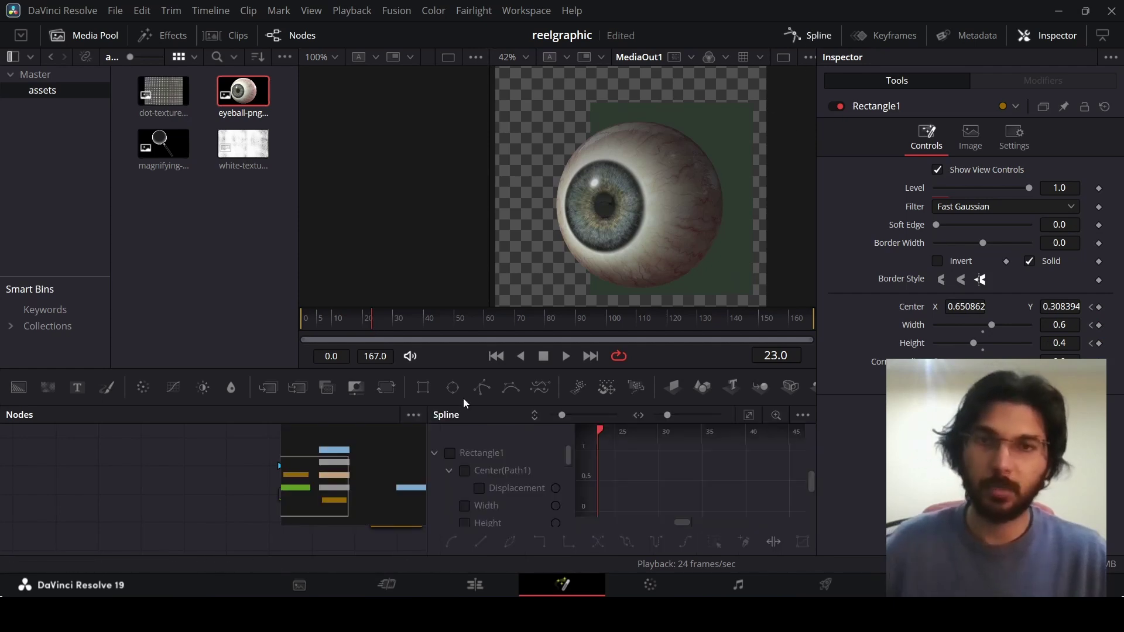
click(435, 471)
click(437, 475)
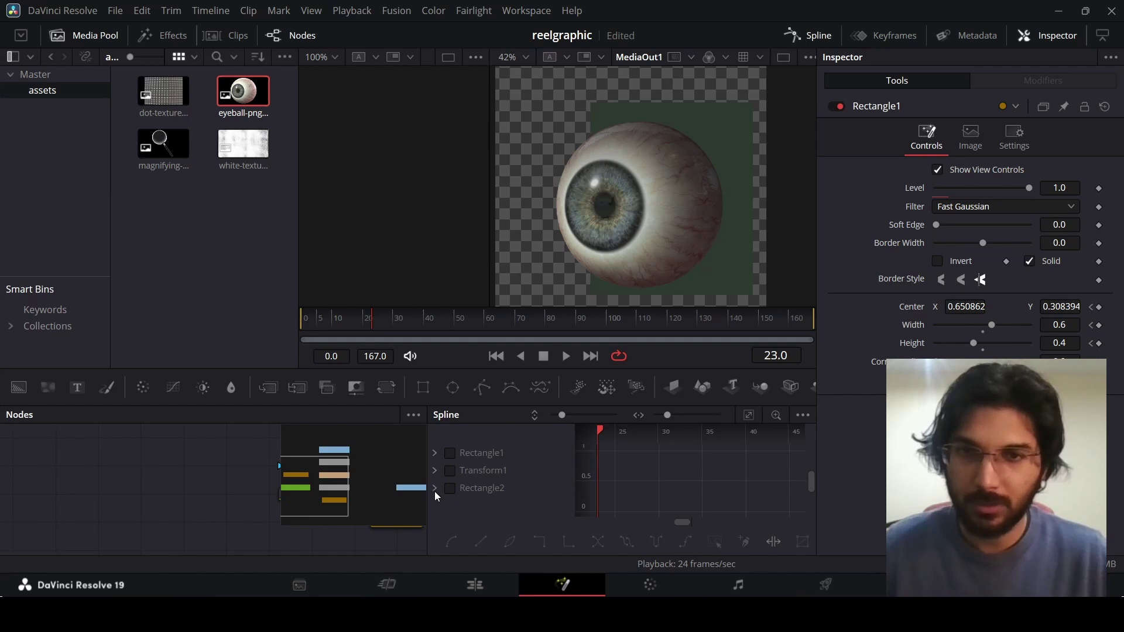
- Show the Rectangle1 and Rectangle2 curves in the spline editor, select all their keyframes and flatten the handles
click(452, 455)
click(449, 489)
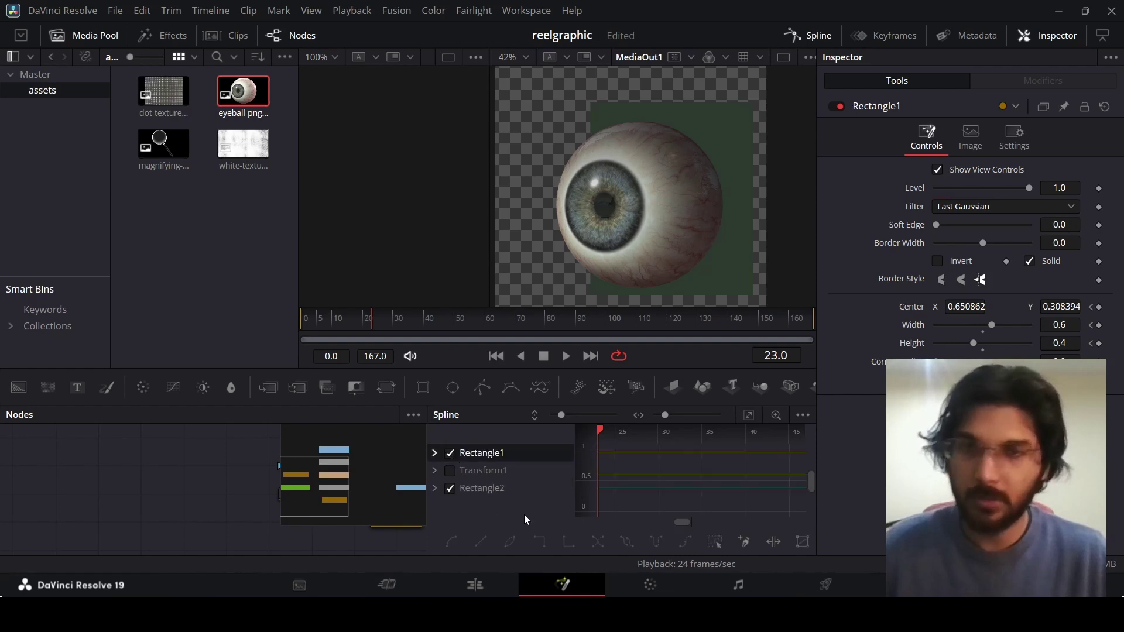
click(749, 415)
scroll(703, 480, down, 3)
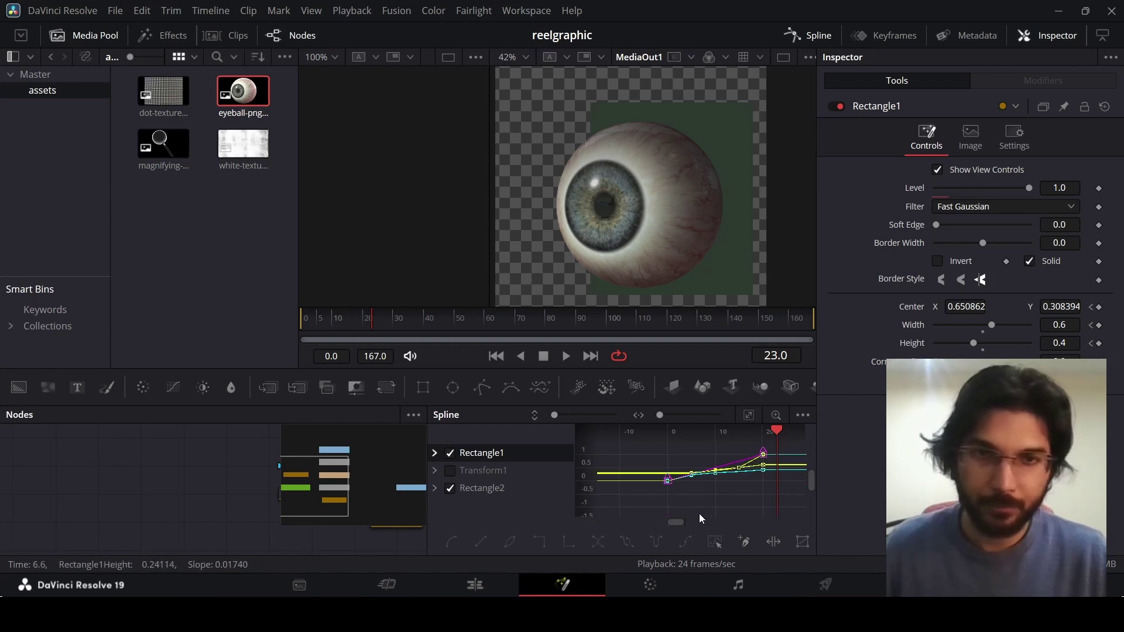
drag(645, 503, 779, 432)
key(f)
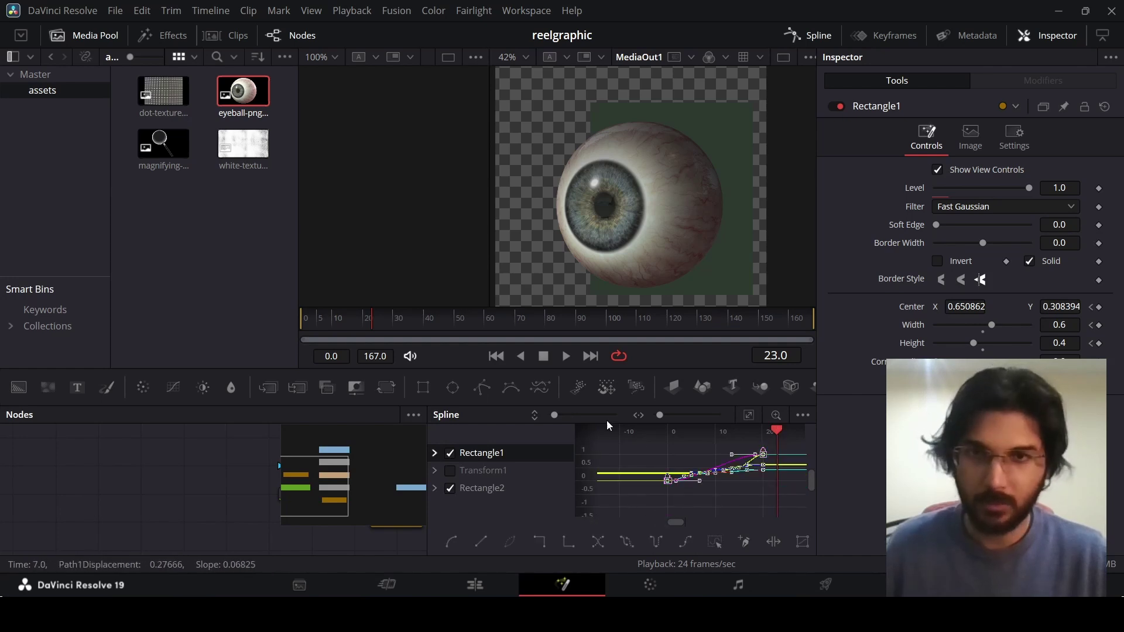
- Hide the Rectangle1 and Rectangle2 curves, close the spline editor and play the eased animation from frame 0
mouse_move(315, 323)
mouse_down()
mouse_move(243, 329)
mouse_move(382, 322)
mouse_move(292, 325)
mouse_up()
key(space)
click(450, 453)
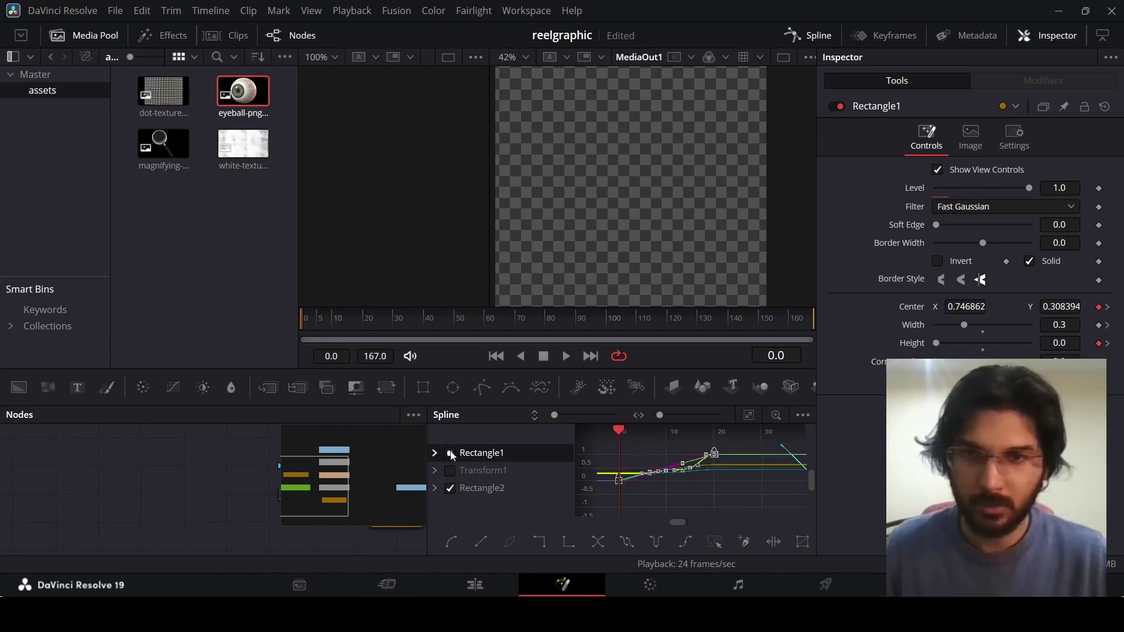
click(450, 489)
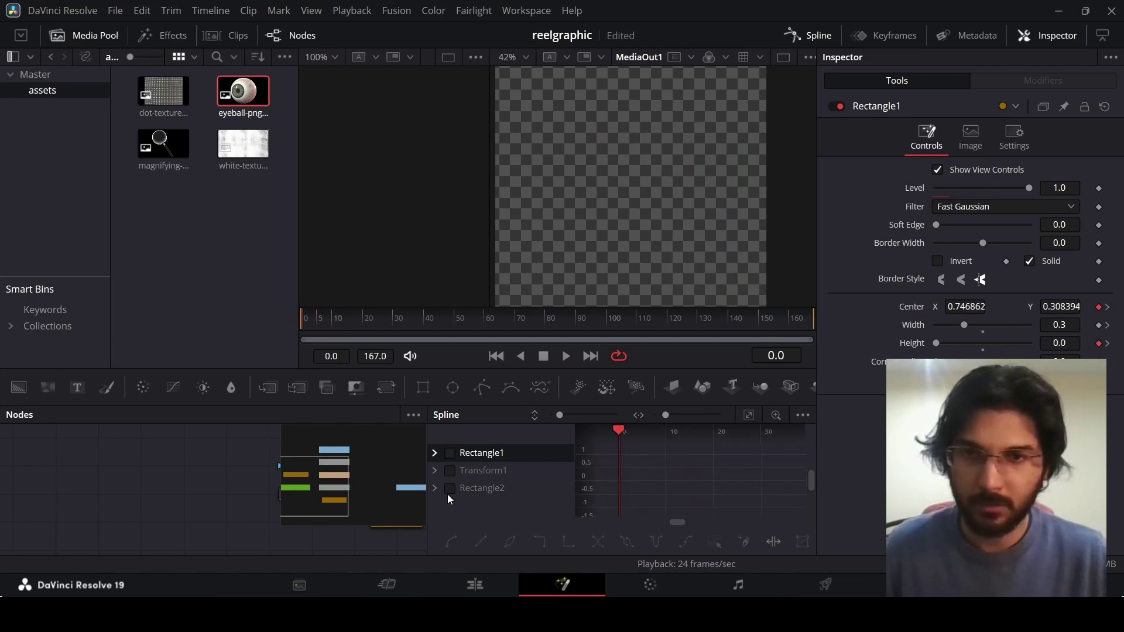
click(809, 37)
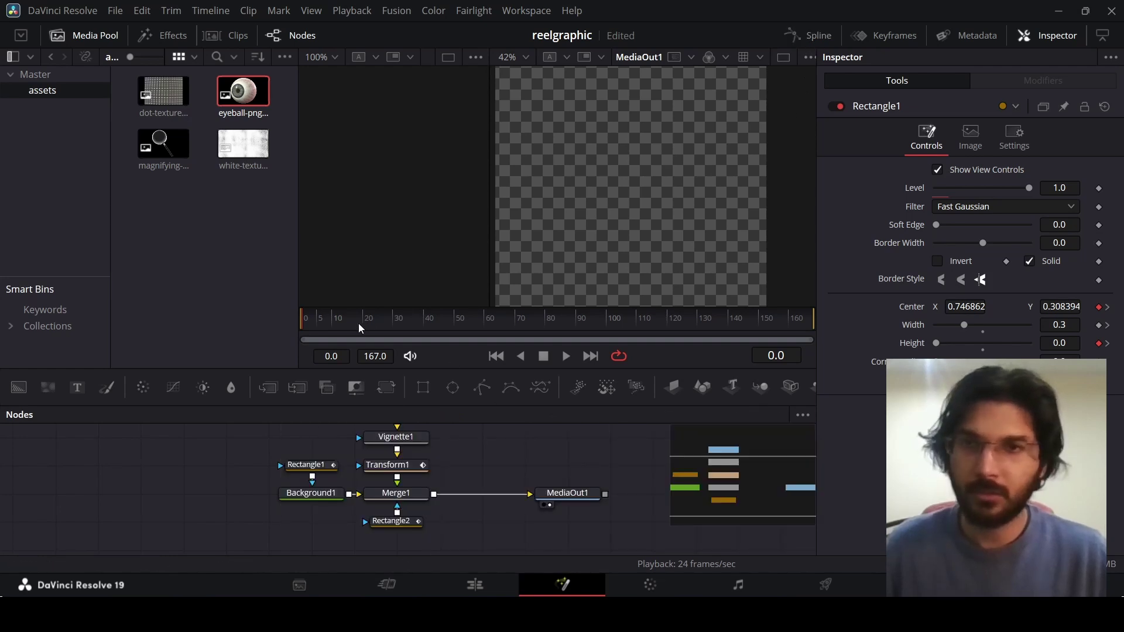
scroll(644, 205, down, 3)
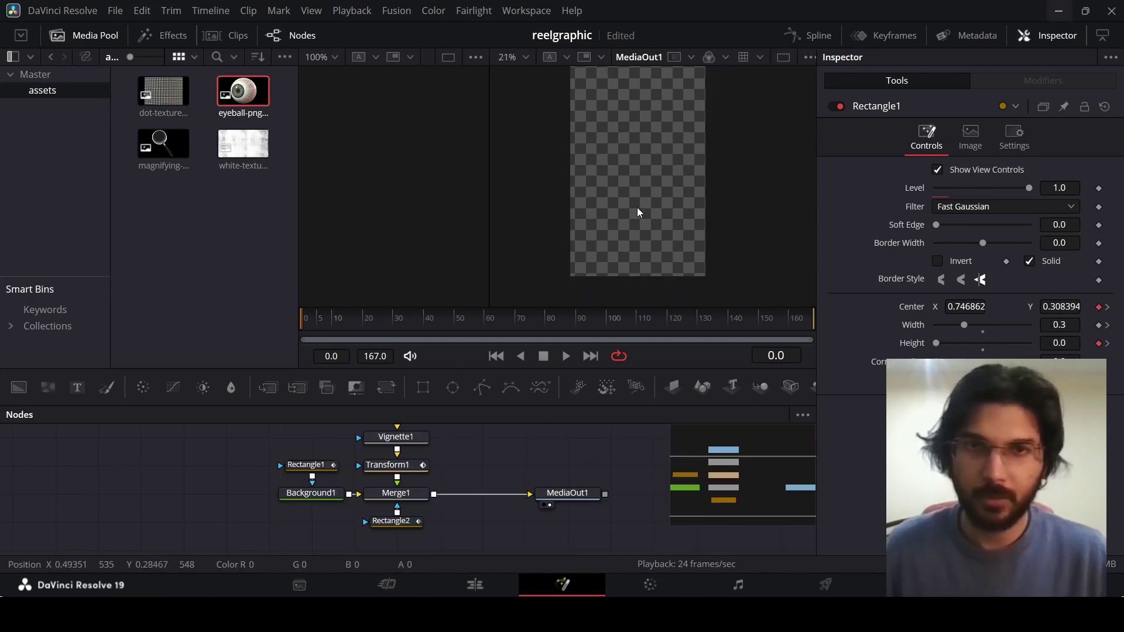
key(space)
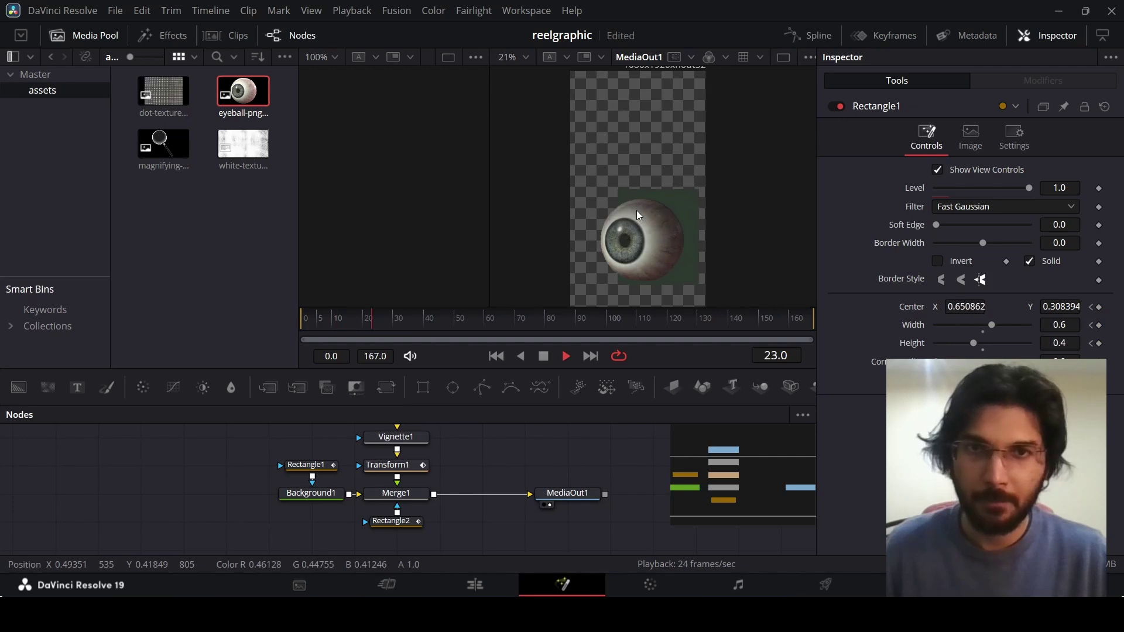
- At frame 167, keyframe Transform1's angle at -20.9 to rotate the eyeball slowly, and play back the rotation
click(388, 466)
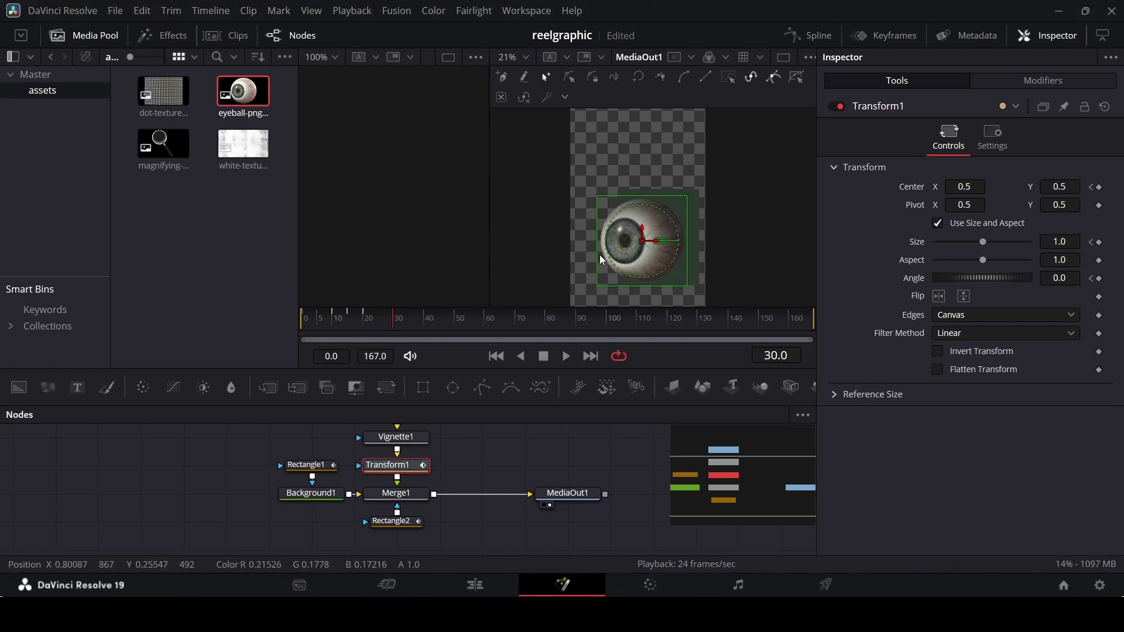
scroll(648, 252, down, 2)
scroll(651, 239, up, 1)
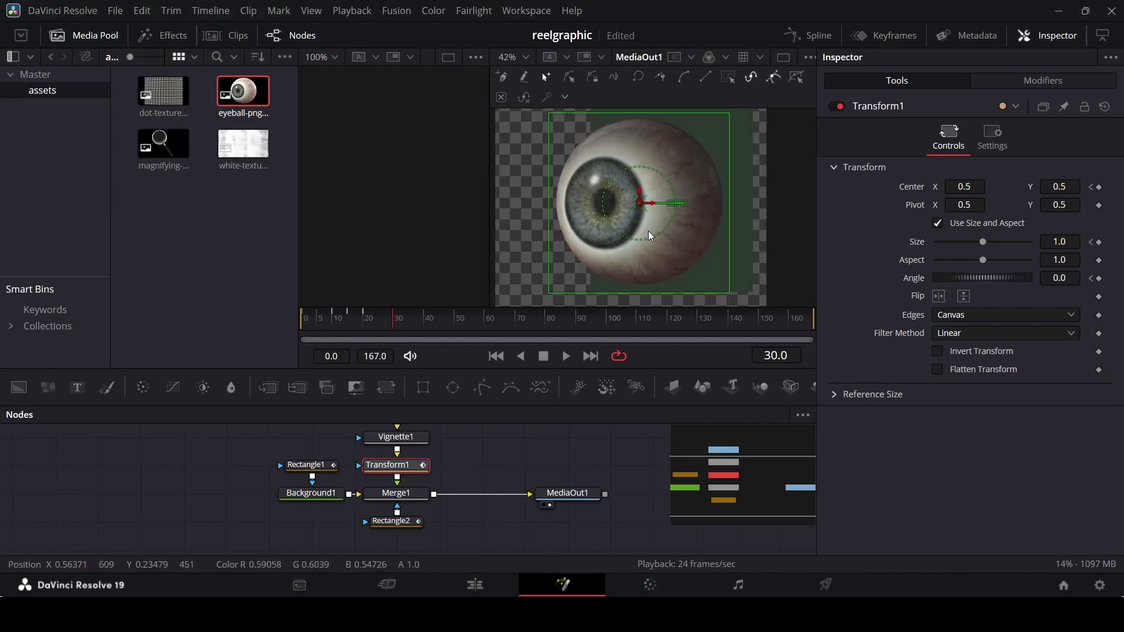
drag(378, 326, 363, 326)
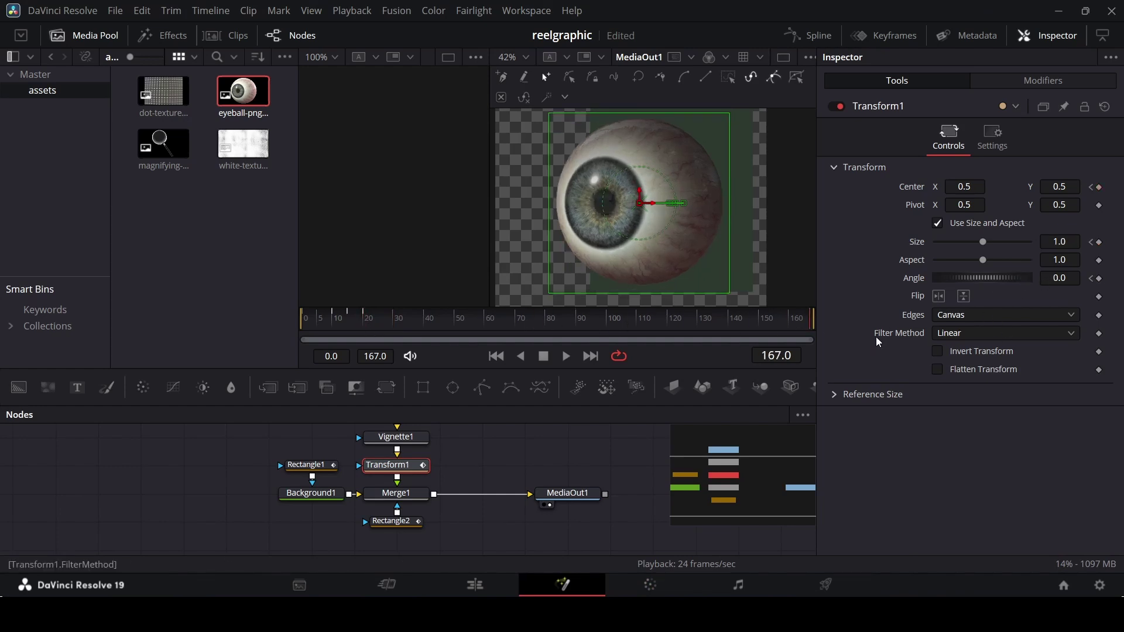
drag(989, 283, 979, 281)
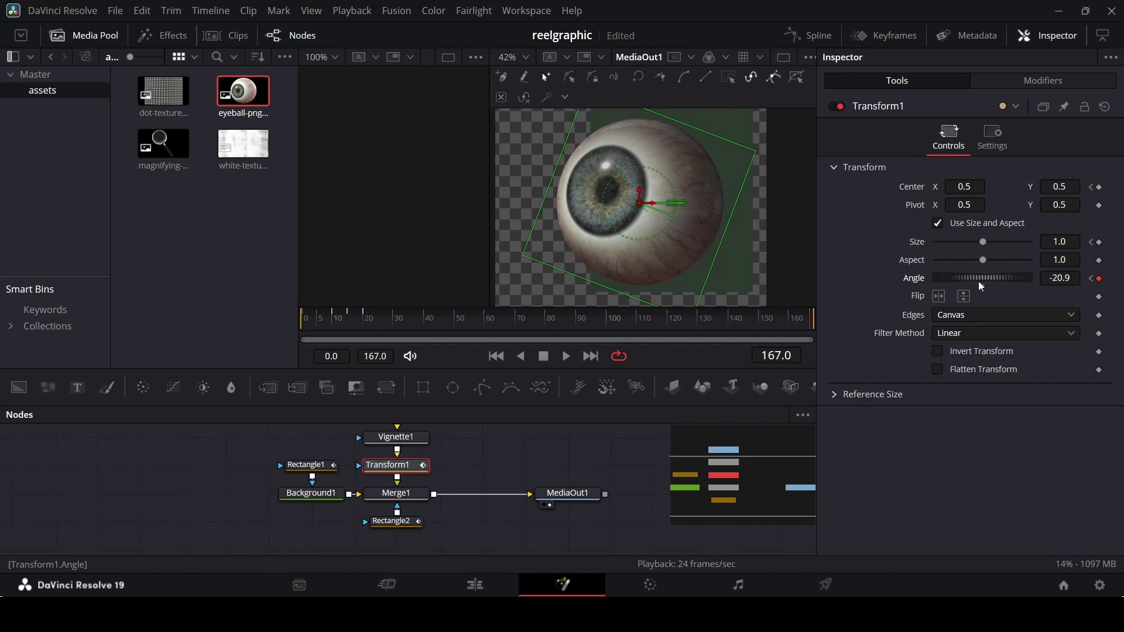
click(559, 458)
key(space)
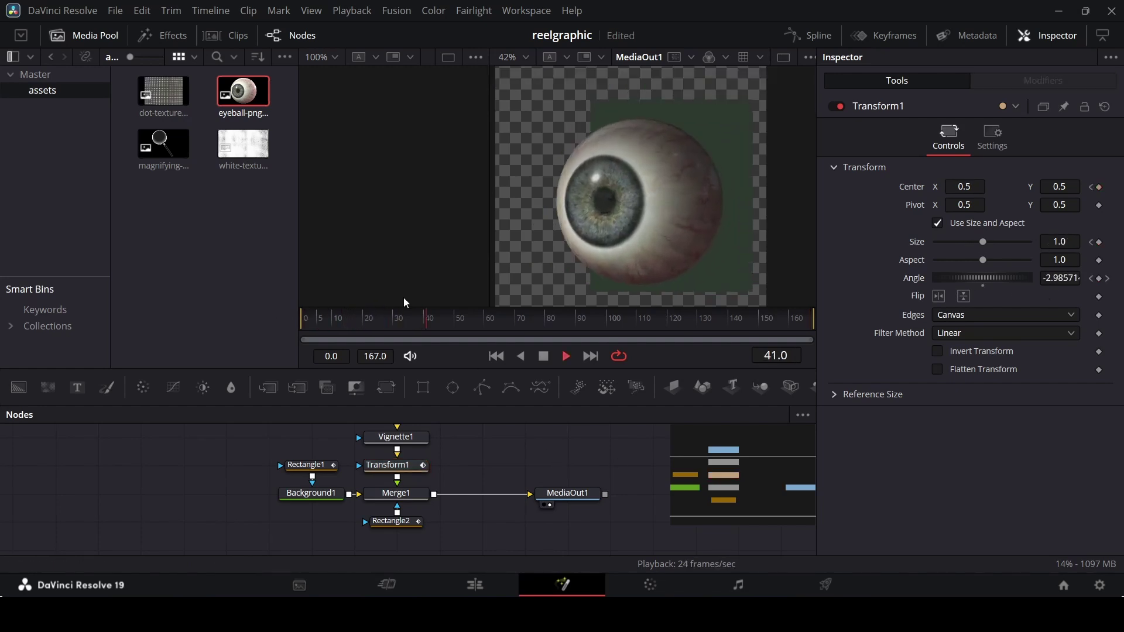
- Return to frame 0 and insert a MultiMerge node between Merge1 and MediaOut1
scroll(600, 245, down, 2)
drag(339, 324, 306, 322)
click(396, 493)
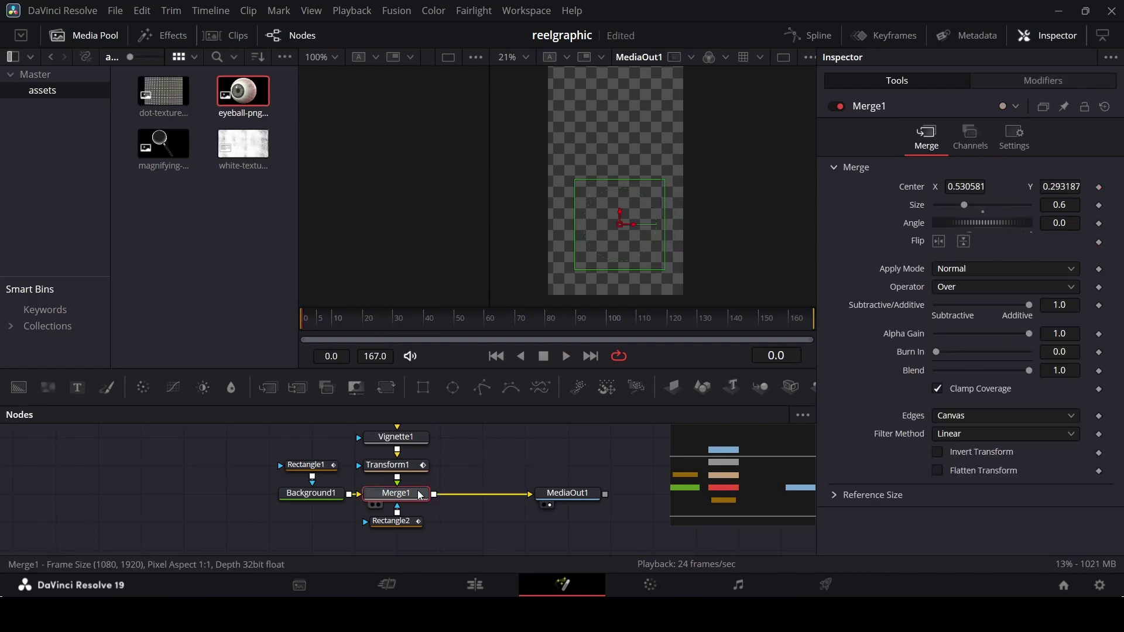
click(304, 393)
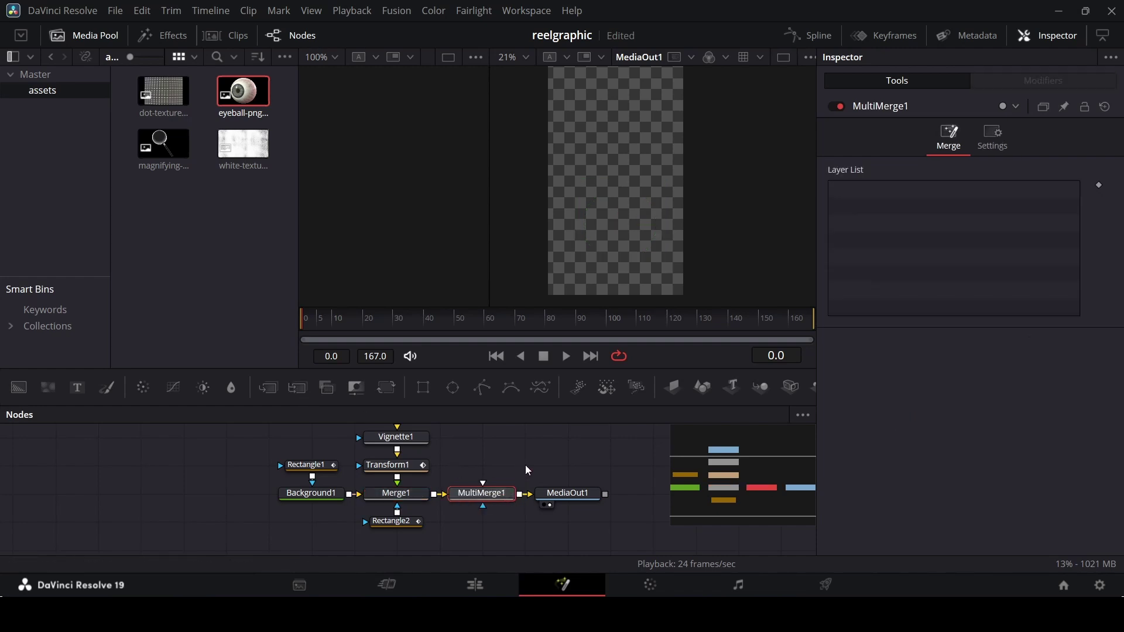
- Add a text node above the MultiMerge node reading "the way" in Bebas Neue Regular
drag(77, 388, 486, 437)
click(880, 268)
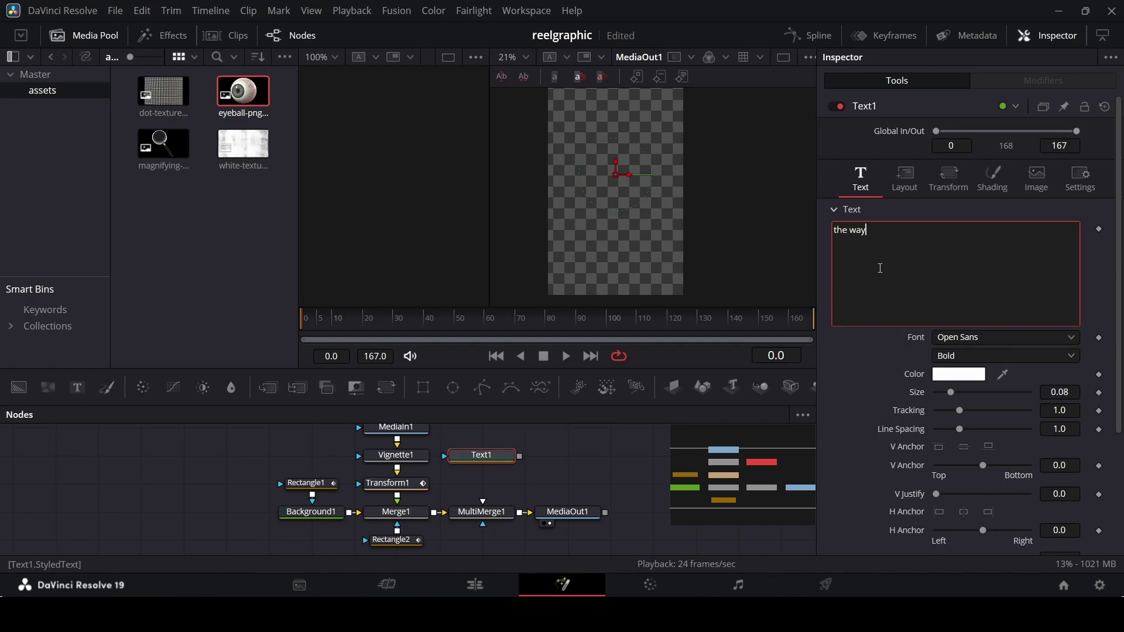
click(974, 339)
text(be)
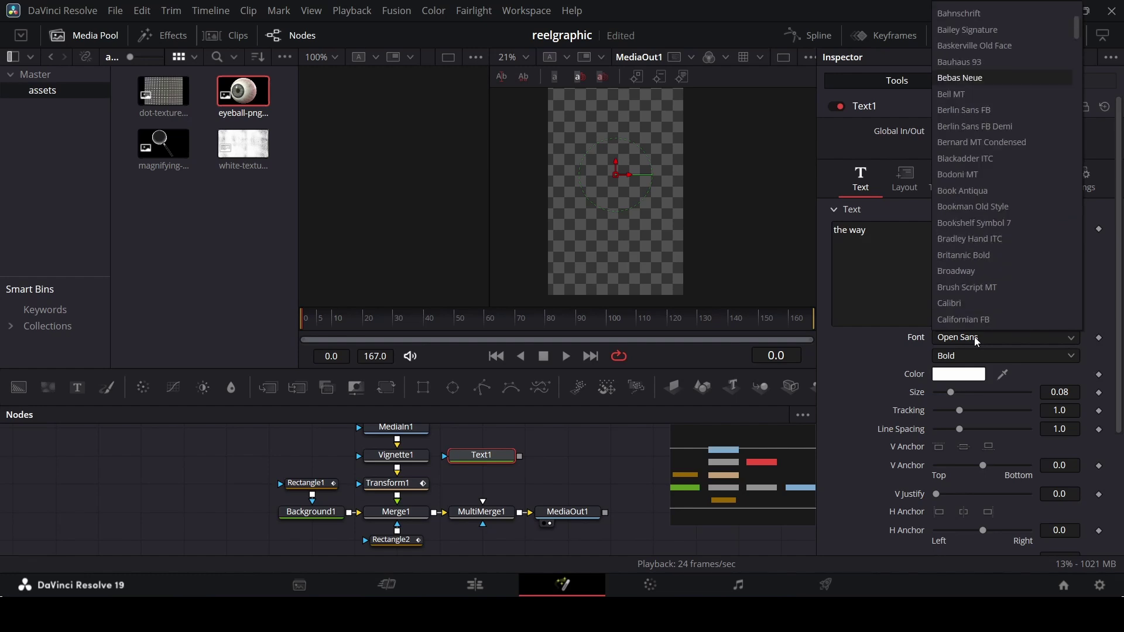
key(Return)
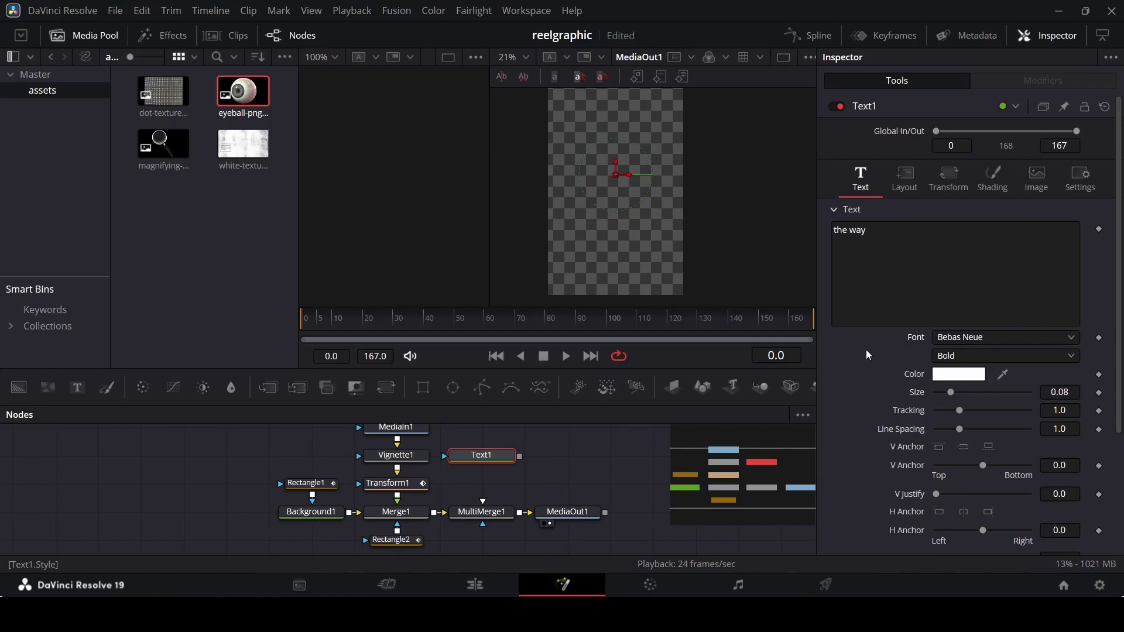
click(952, 357)
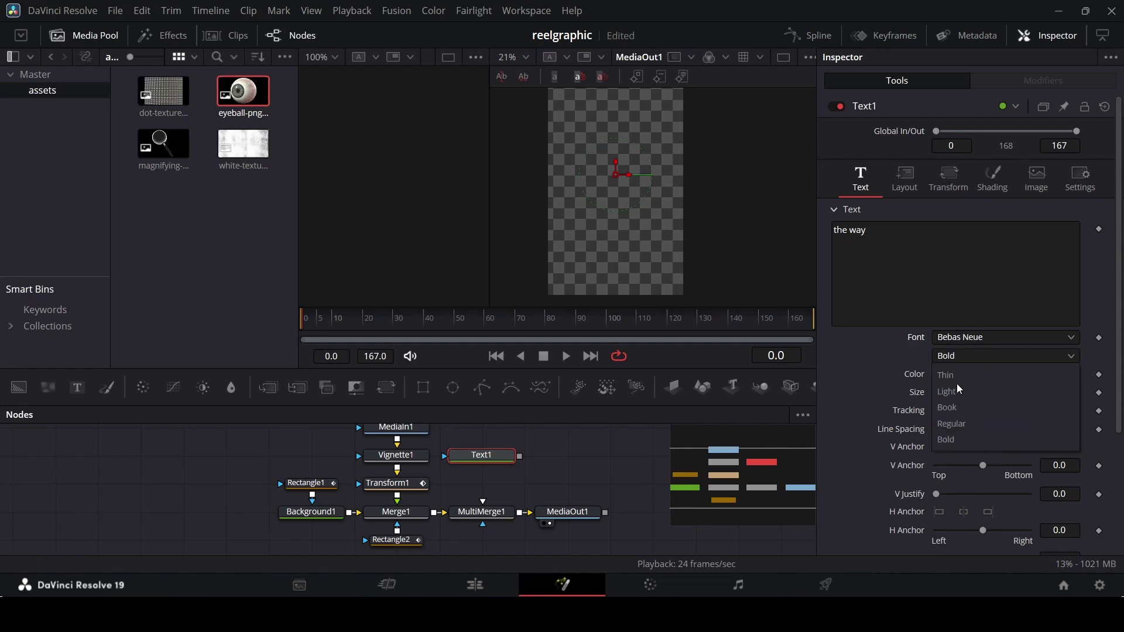
click(967, 420)
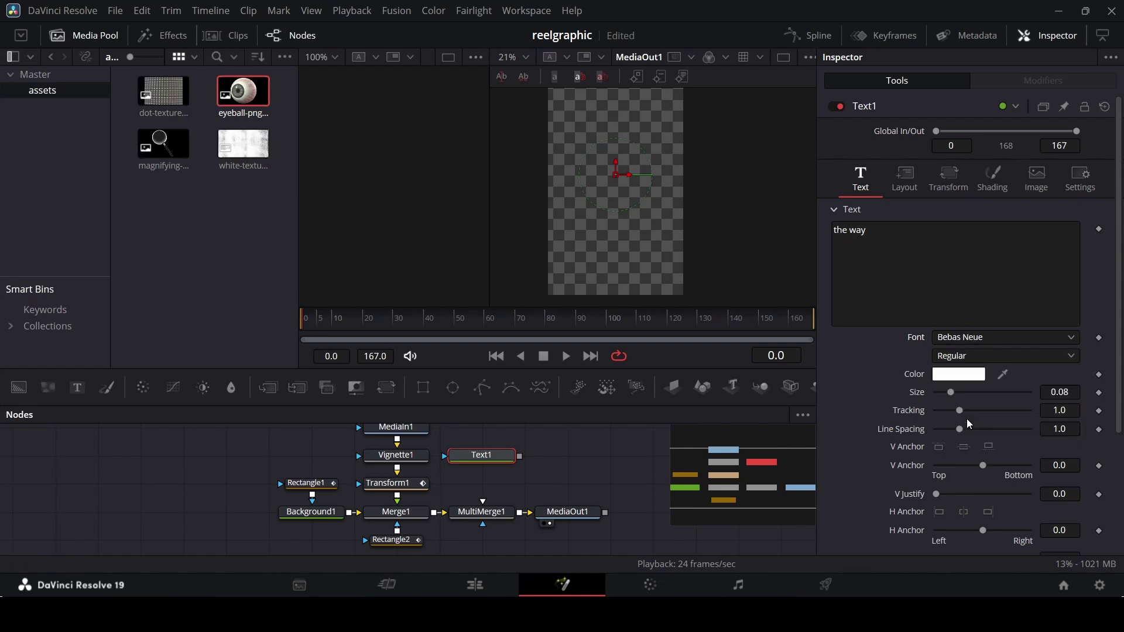
- Connect the "the way" text to the MultiMerge node, then place it above and left of the eyeball at size 0.1339
drag(520, 456, 480, 511)
click(366, 332)
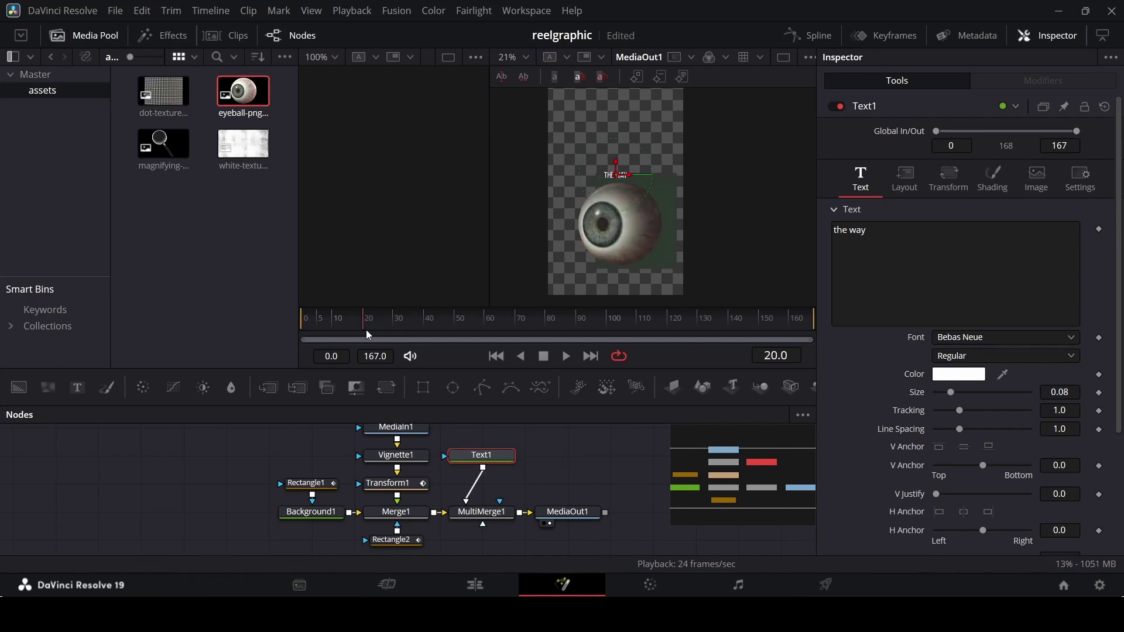
drag(619, 170, 588, 147)
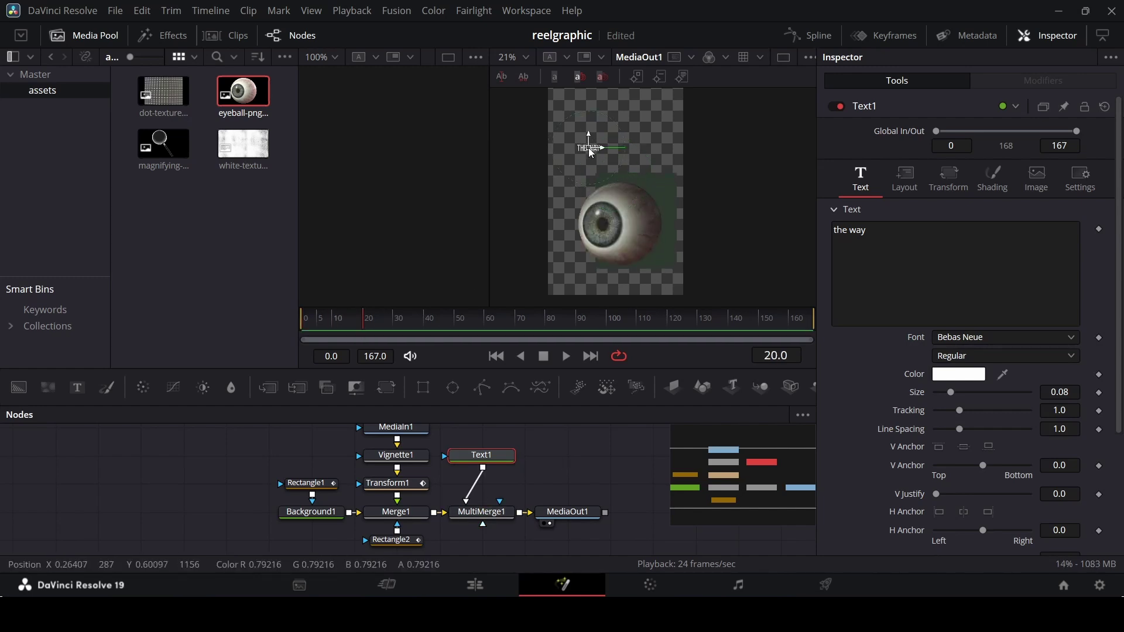
scroll(588, 148, up, 2)
drag(951, 392, 963, 395)
drag(588, 137, 585, 136)
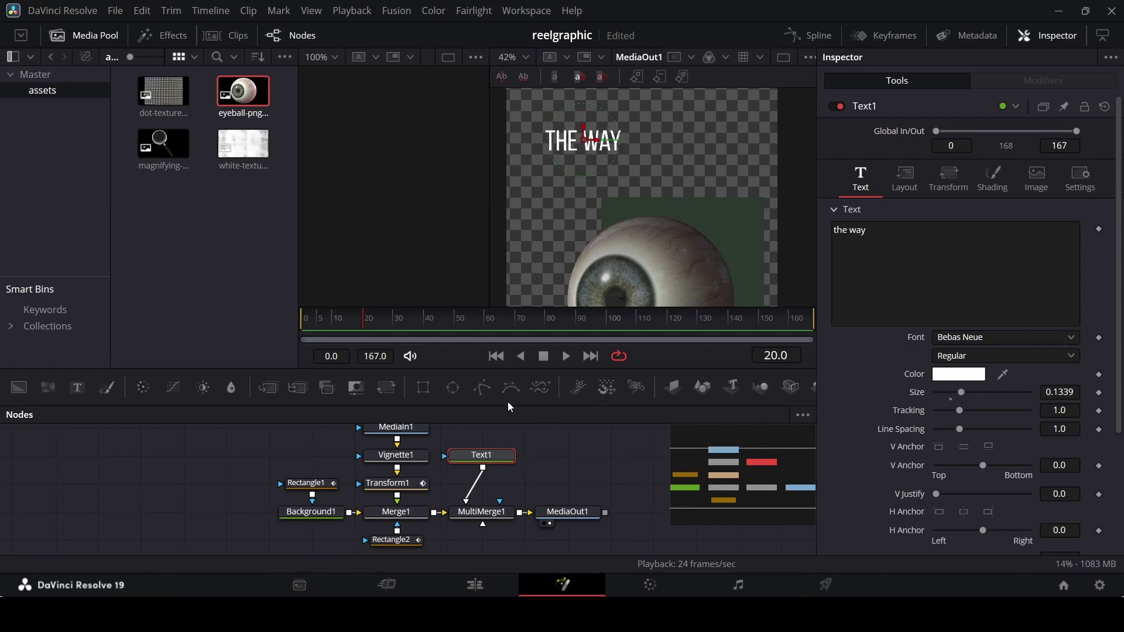
- Add a second text node, paste Text1's settings onto it and connect it to the MultiMerge node
click(77, 388)
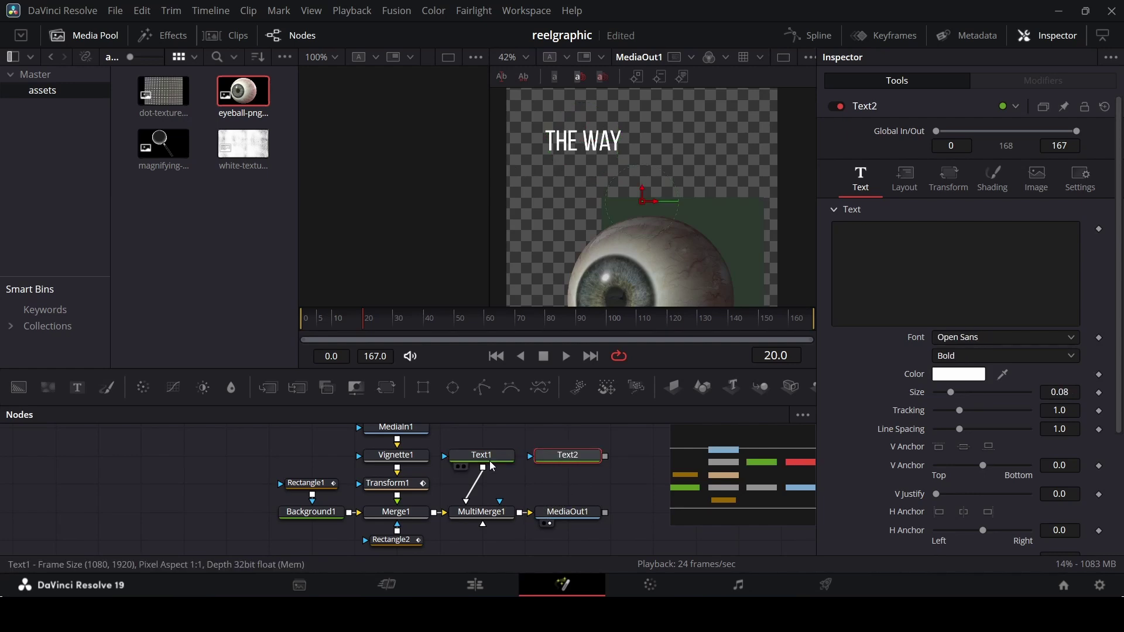
click(491, 463)
key(ctrl+c)
right_click(571, 456)
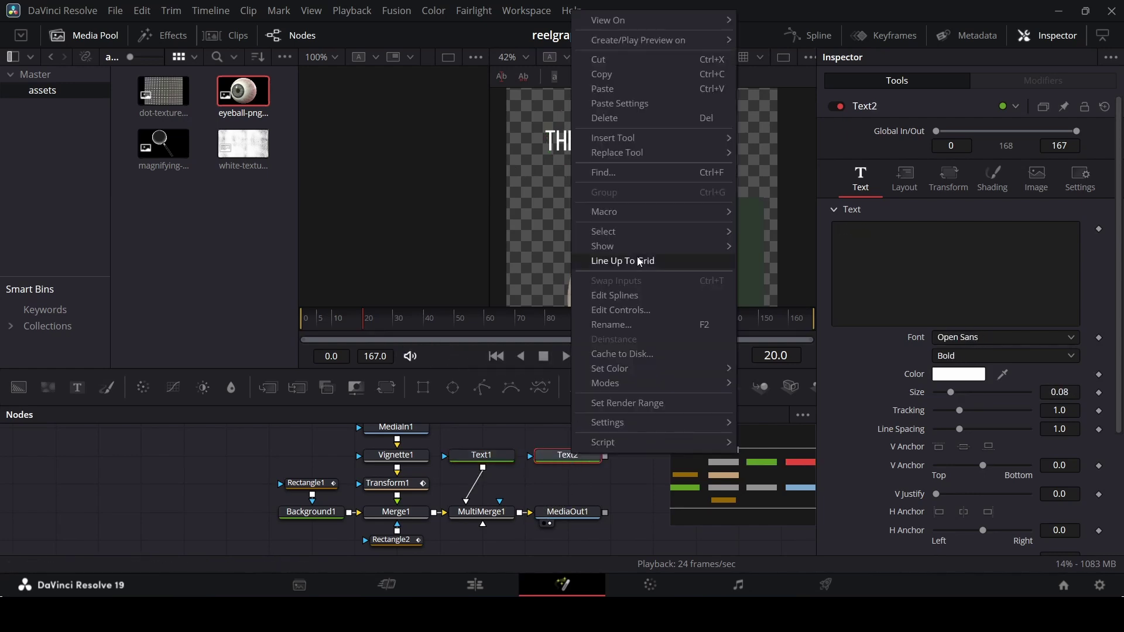
click(659, 103)
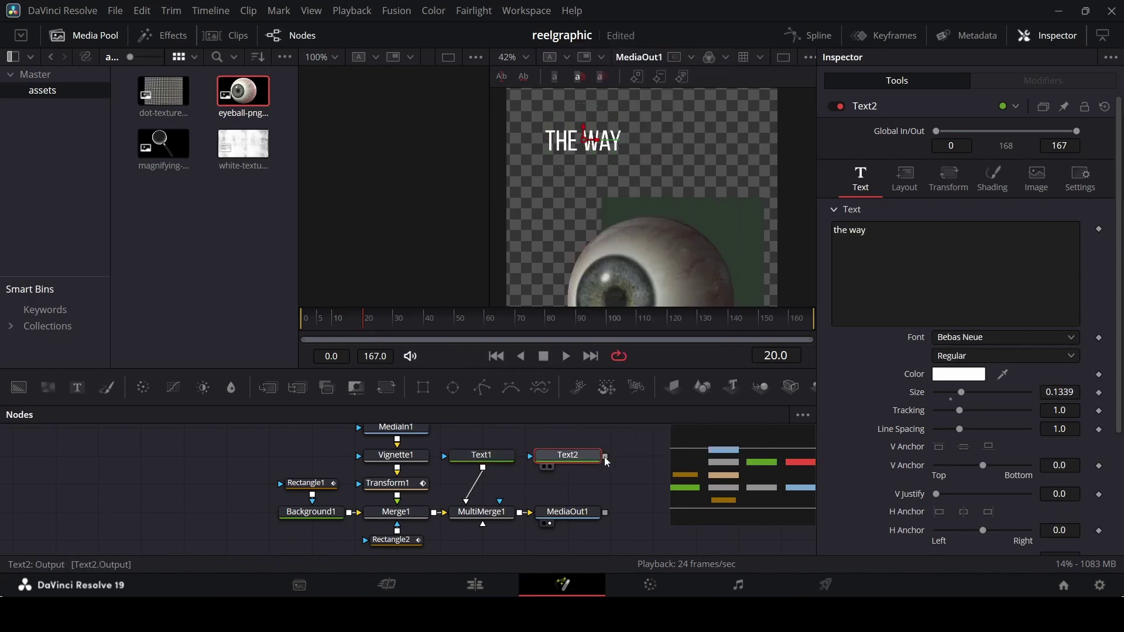
drag(604, 456, 492, 511)
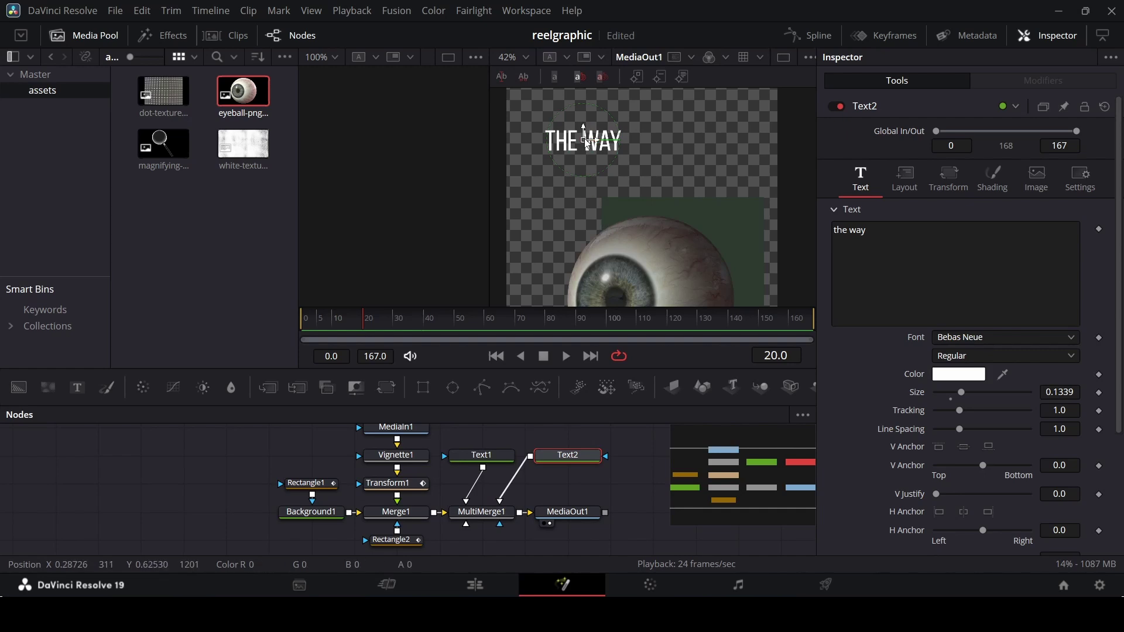
- Move the second text below and right of "the way" and change its wording to "people"
drag(588, 143, 636, 175)
drag(876, 244, 792, 231)
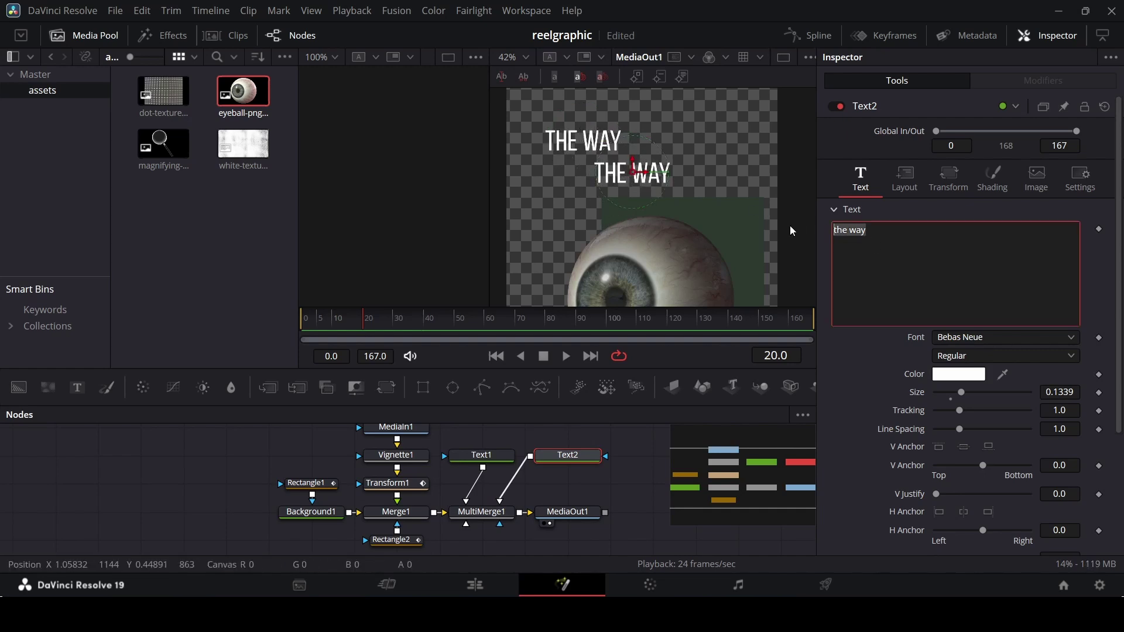
text(pe)
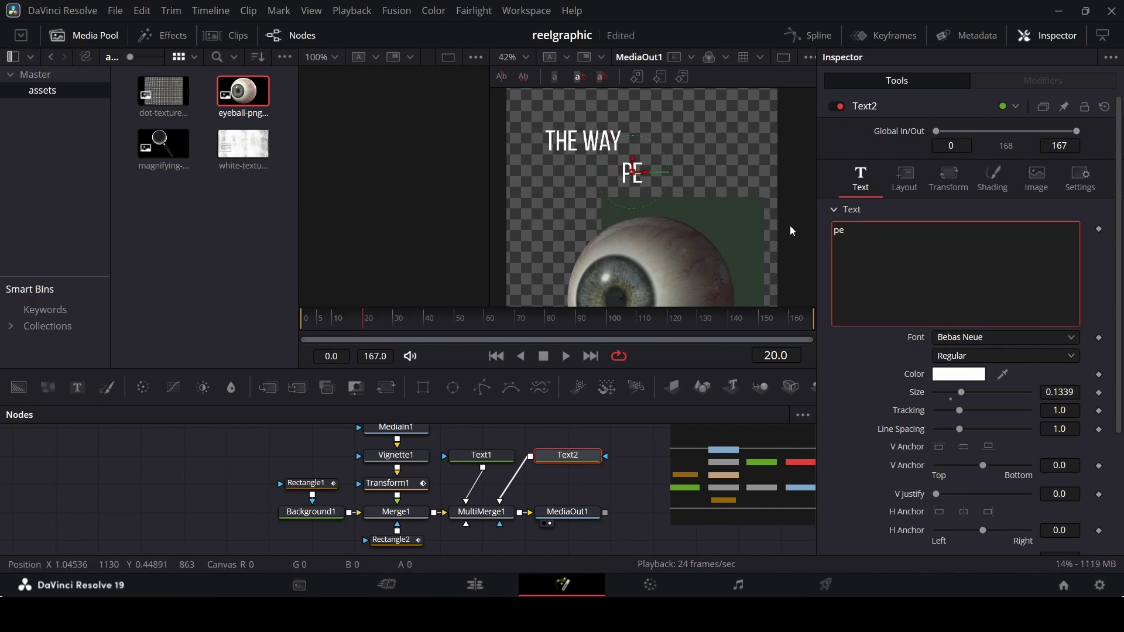
text(ople)
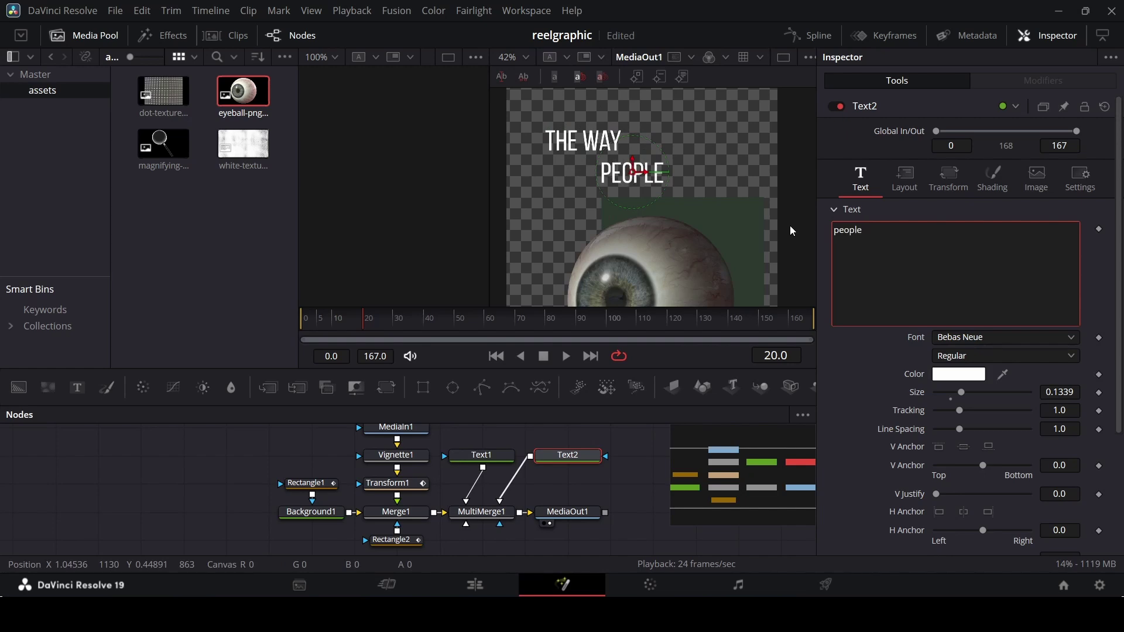
- Make the "people" text Bold at size 0.1875 and shift it slightly left beneath "the way"
click(951, 357)
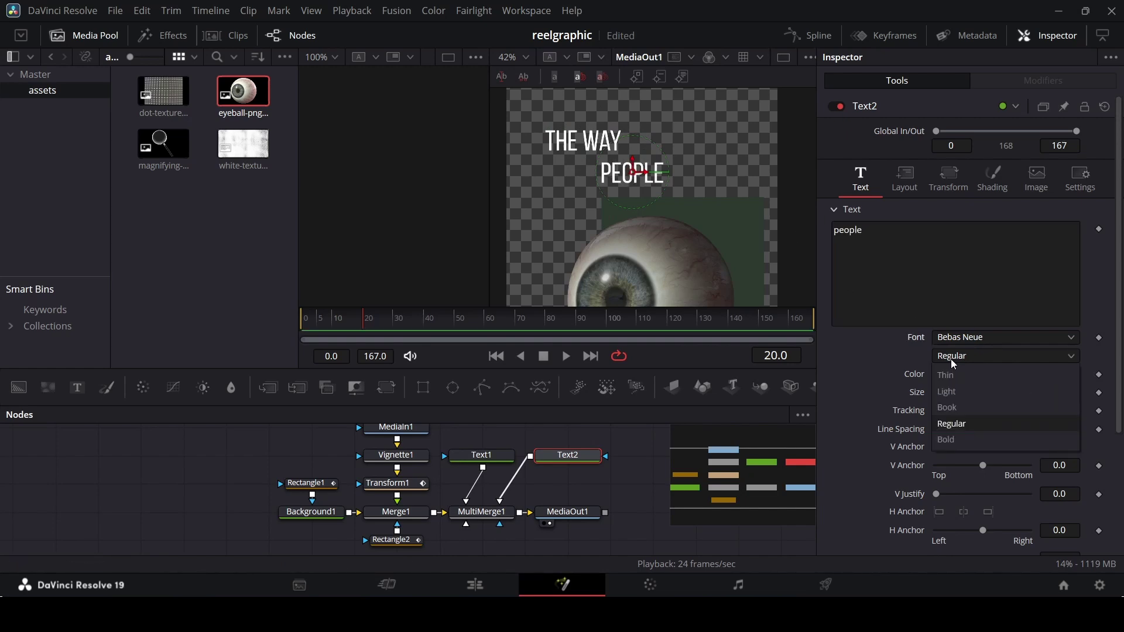
click(961, 445)
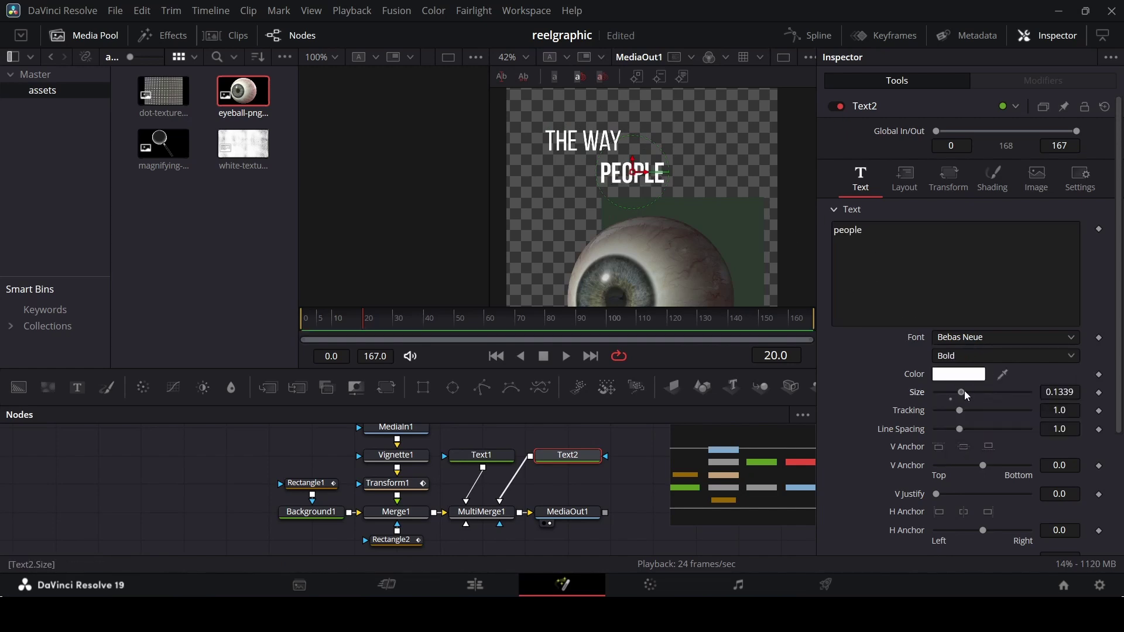
mouse_move(963, 392)
mouse_down()
mouse_move(992, 393)
mouse_move(973, 395)
mouse_up()
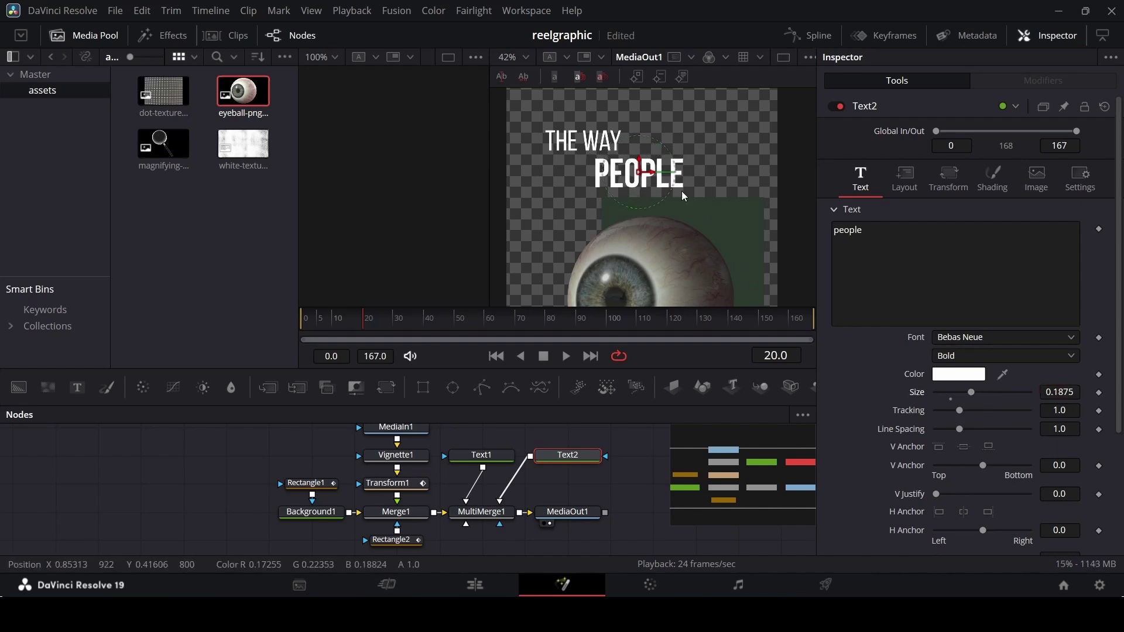
drag(650, 174, 647, 177)
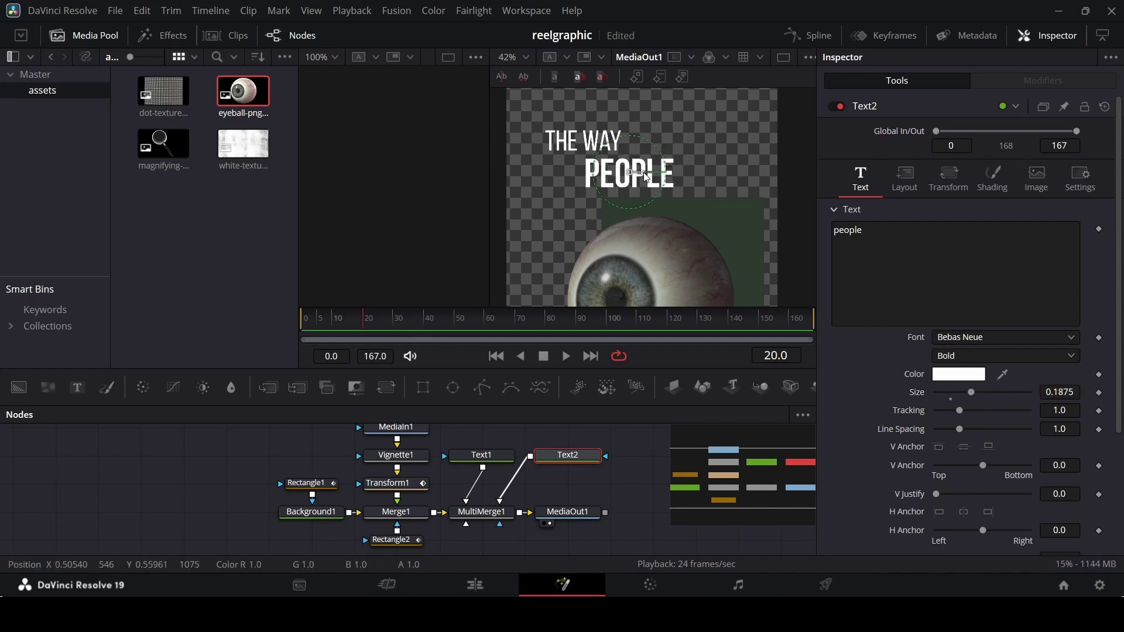
click(635, 501)
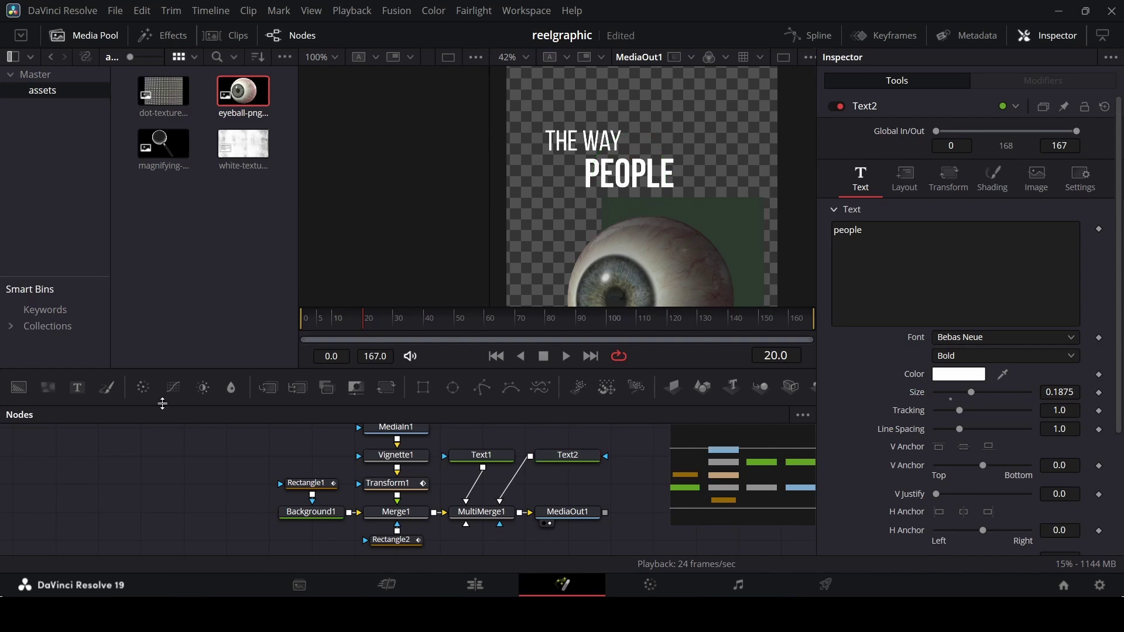
- Add a third text node reading "look at you" in the Palace Script MT Regular font
drag(83, 393, 597, 490)
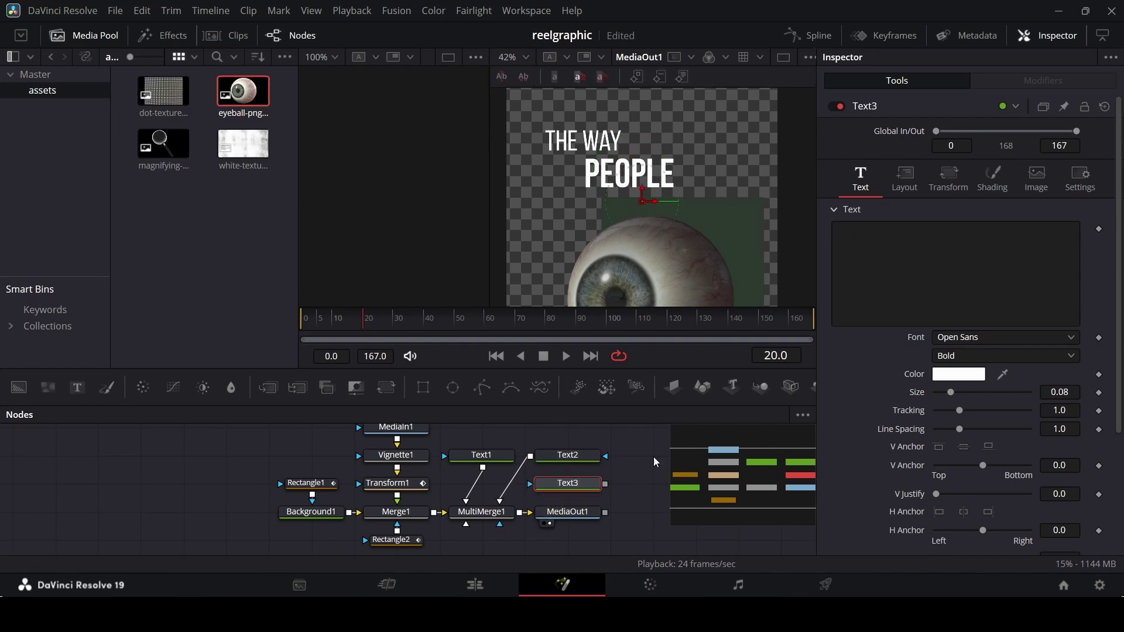
click(863, 268)
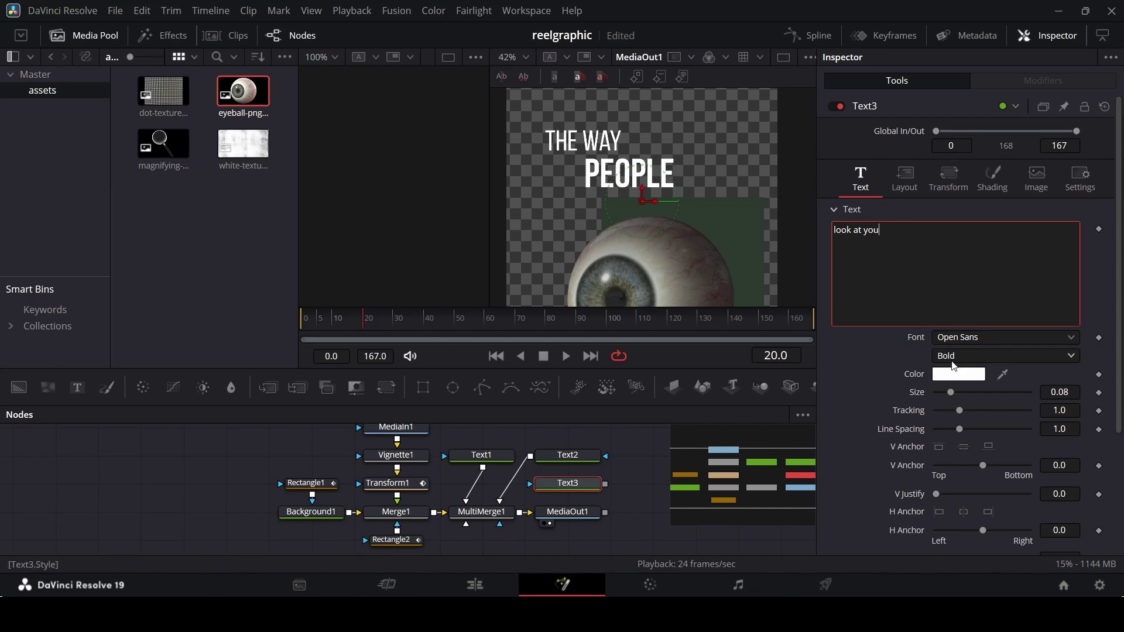
click(975, 339)
key(Down)
key(Down)
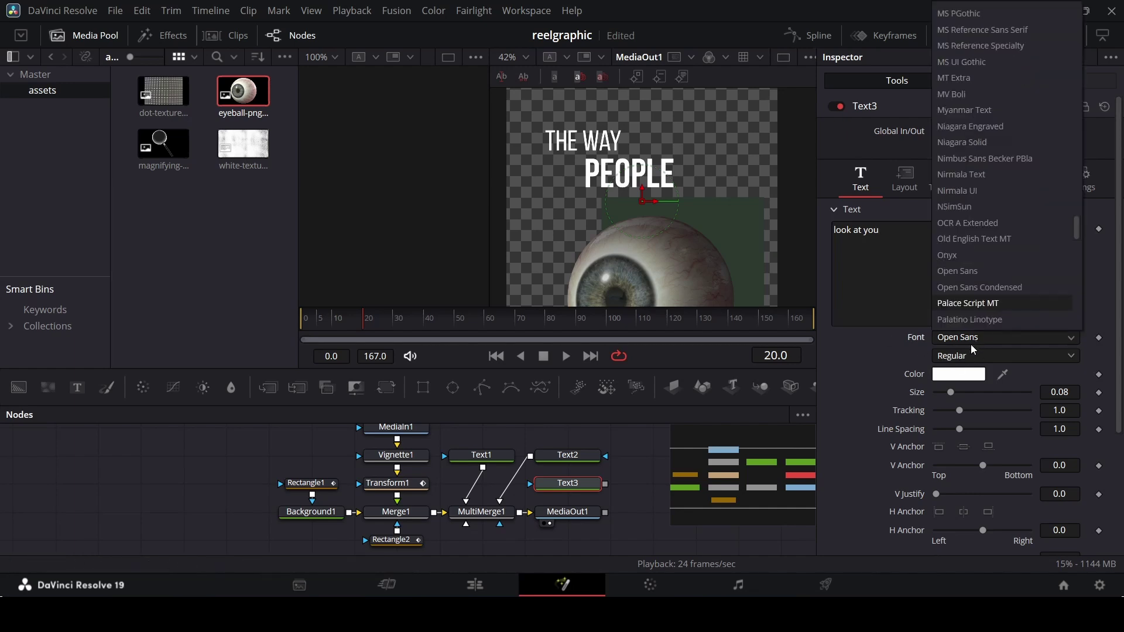
key(Return)
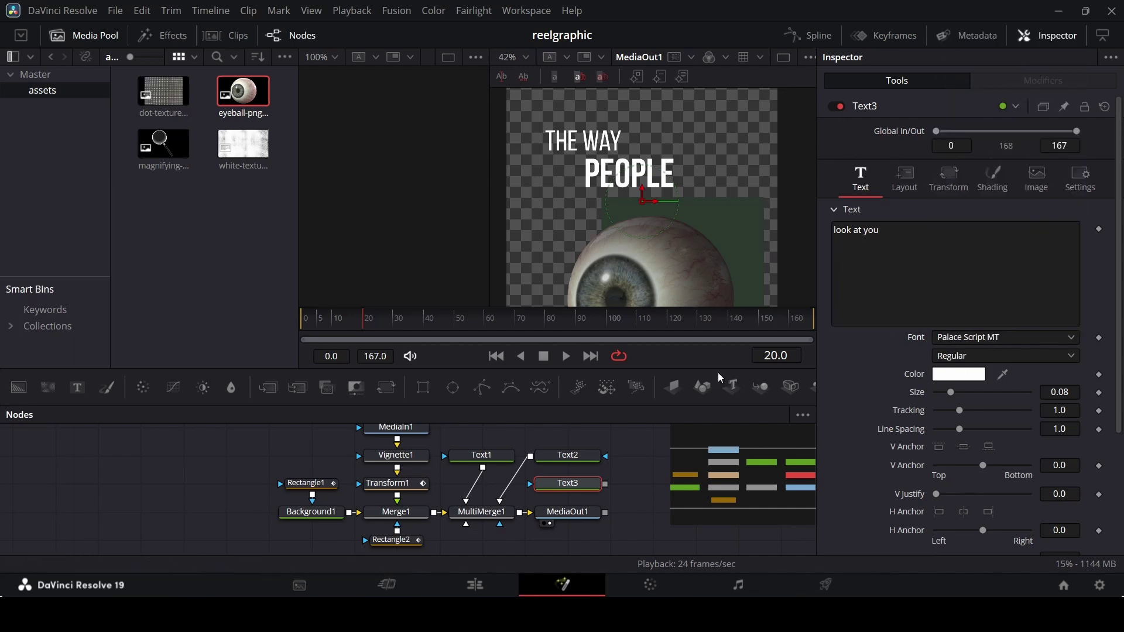
- Connect the "look at you" text to the MultiMerge node and place it right of "people" at size 0.1535
drag(605, 485, 499, 524)
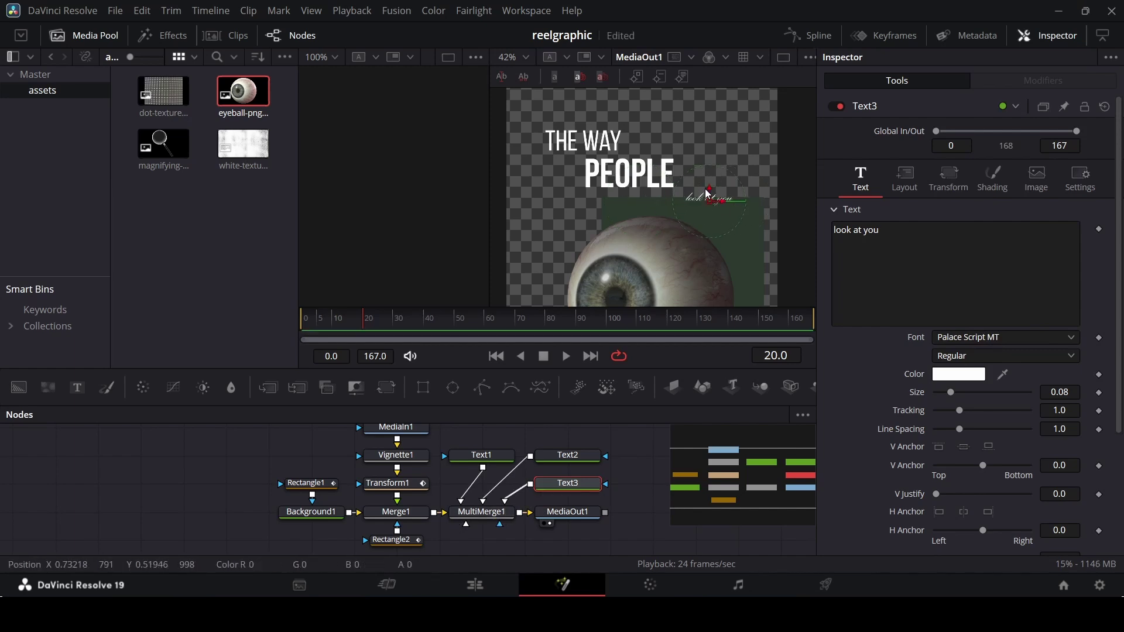
drag(709, 200, 710, 179)
drag(950, 393, 967, 402)
drag(730, 183, 724, 184)
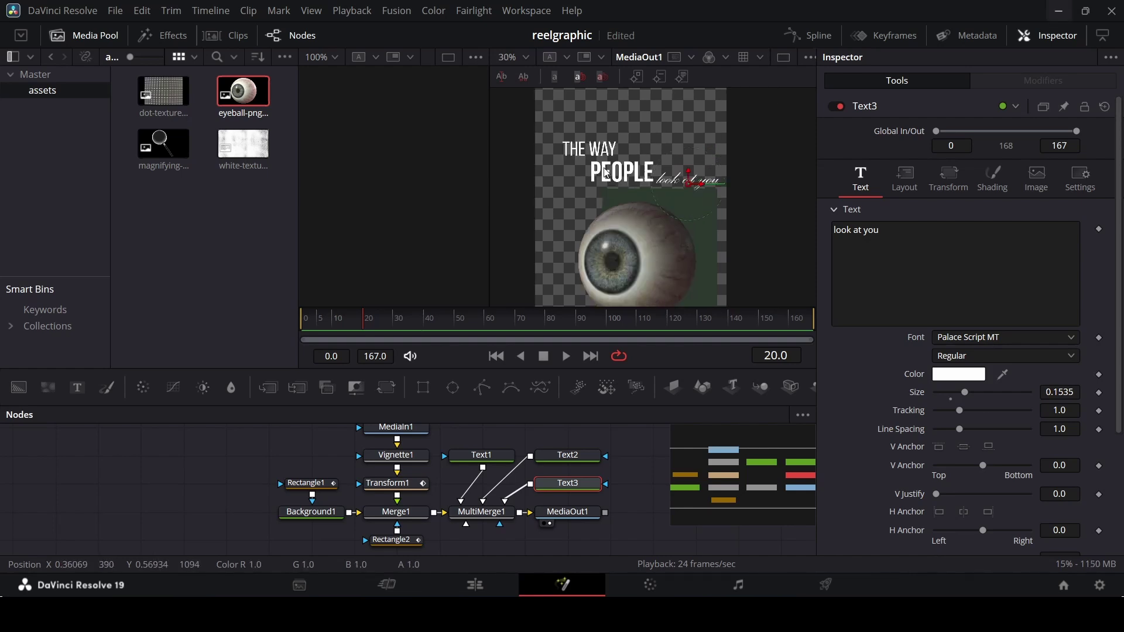
scroll(633, 180, down, 2)
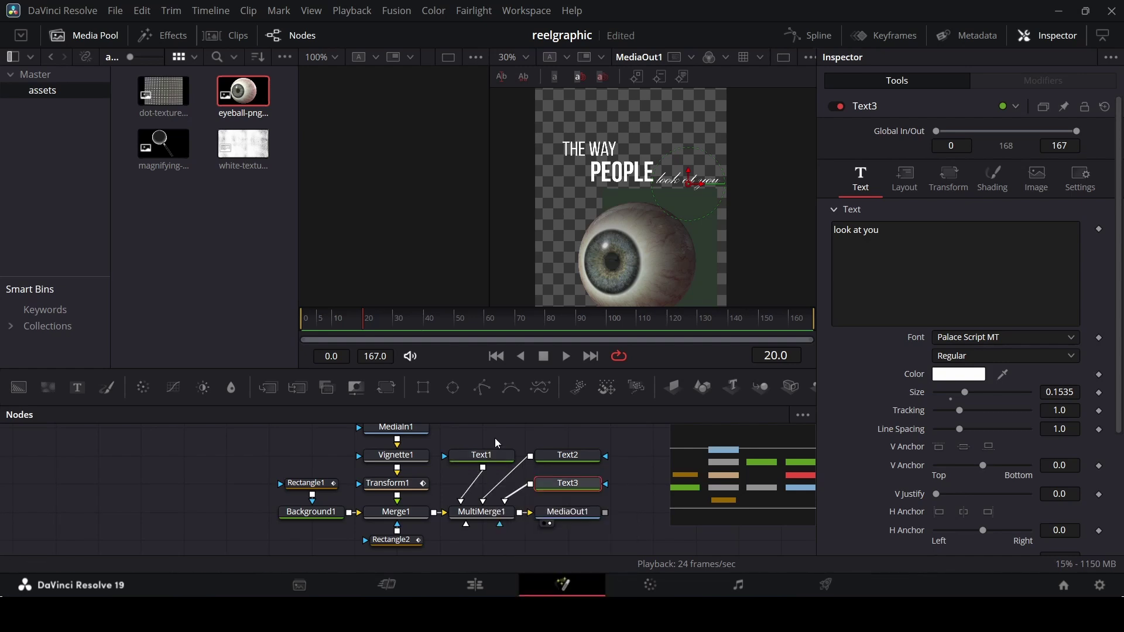
- Keyframe the "the way" text's opacity from 0.0 at frame 10 to 1.0 at frame 20
drag(348, 326, 375, 326)
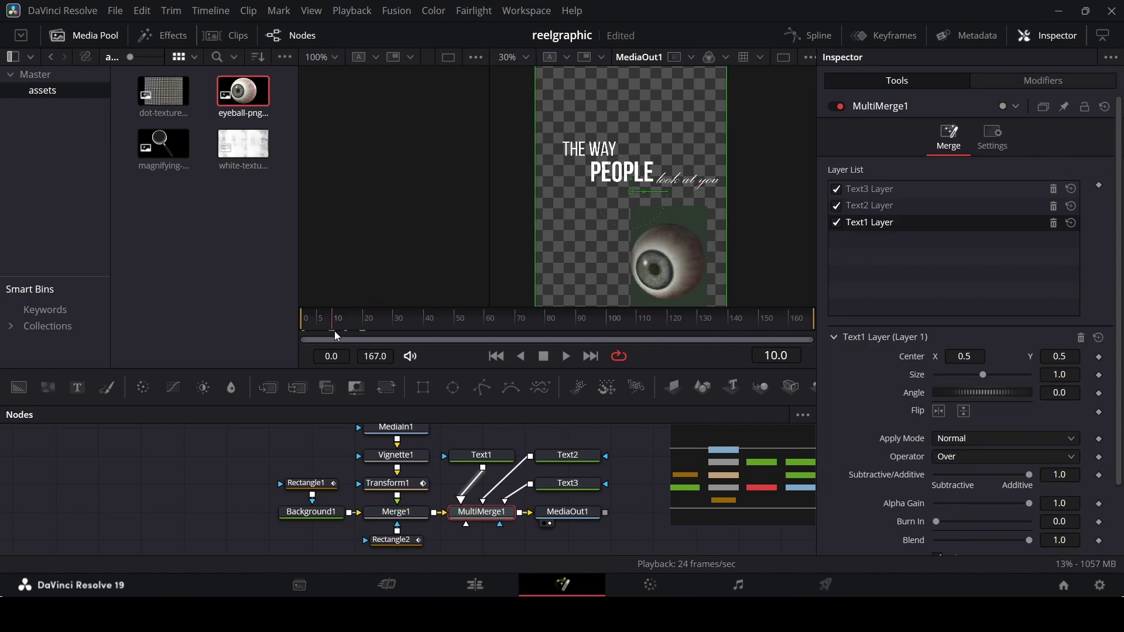
drag(337, 332, 365, 333)
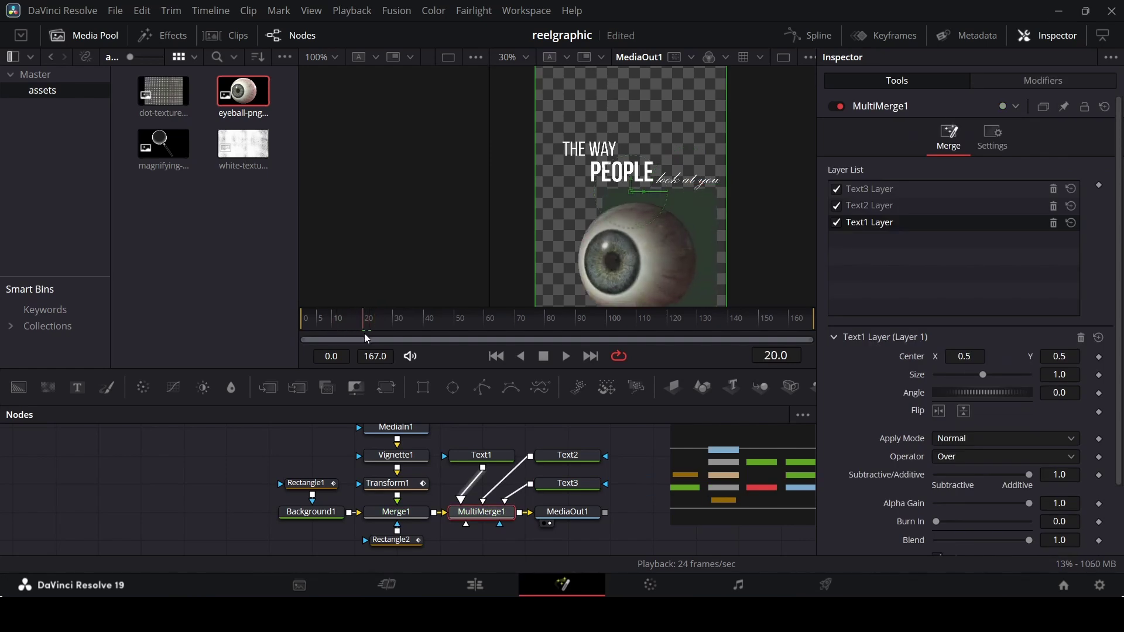
click(507, 456)
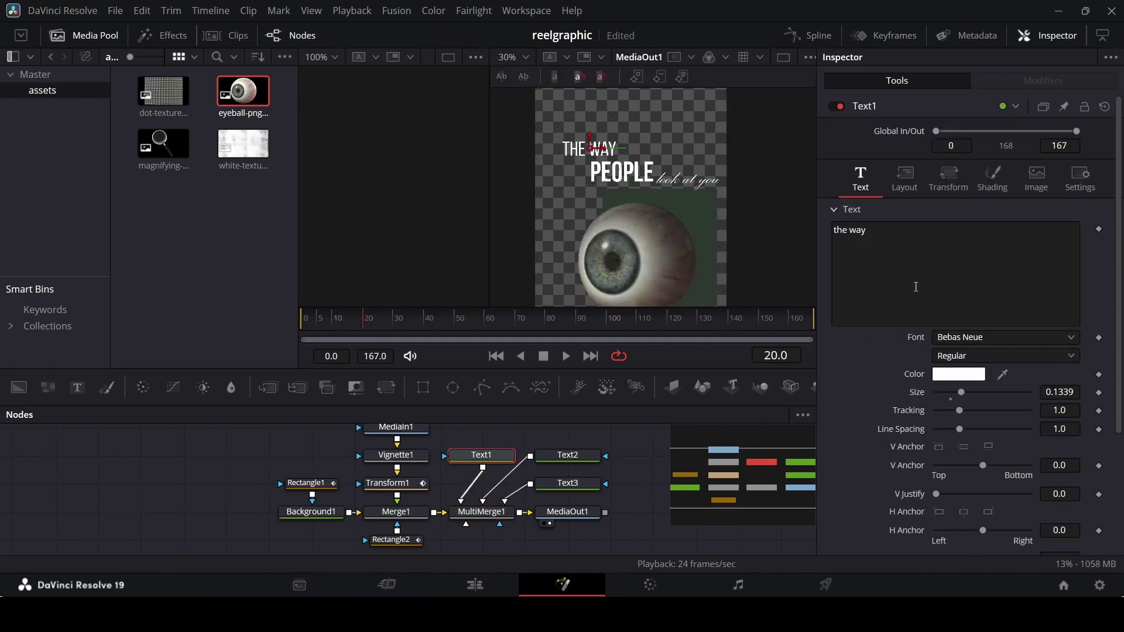
click(992, 182)
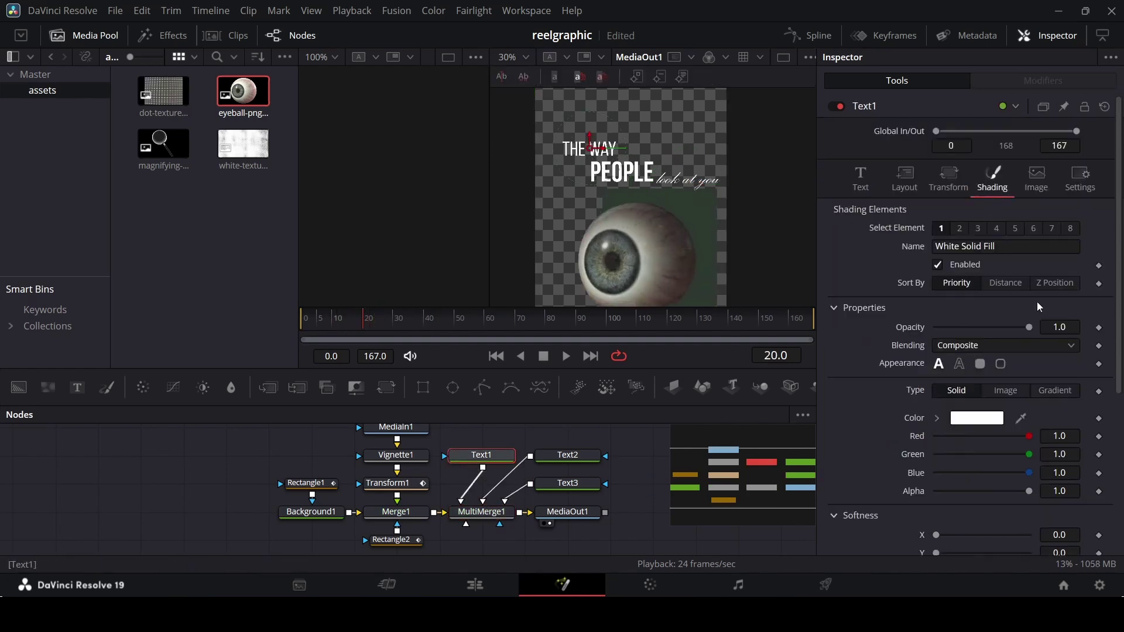
click(1099, 329)
click(336, 335)
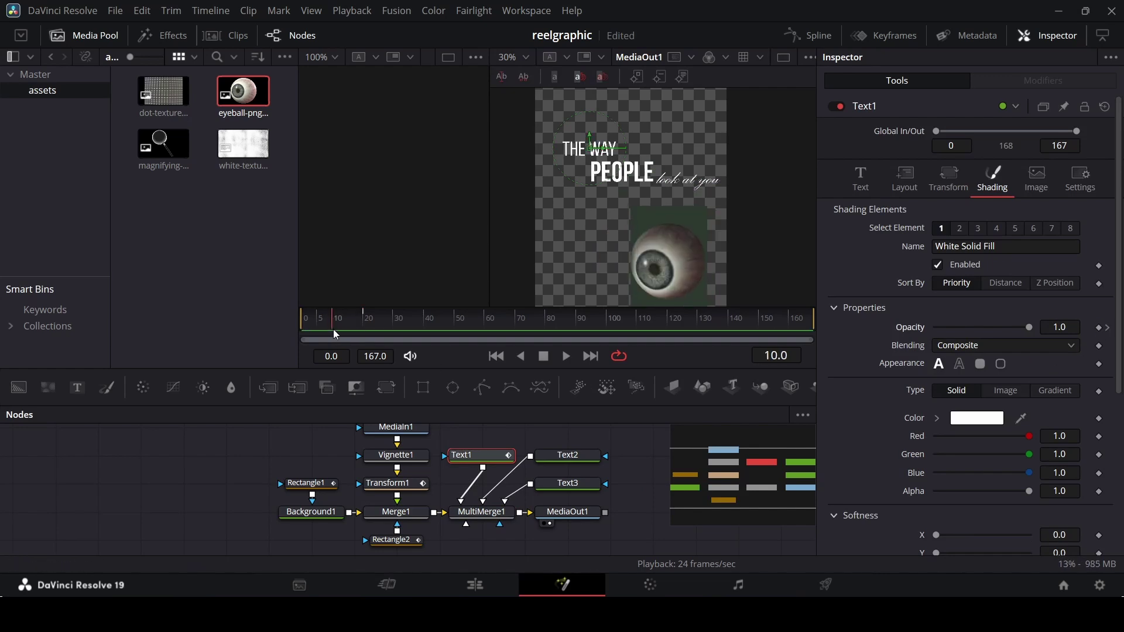
drag(1028, 327, 931, 327)
- Animate the "the way" text's Write On end from 0.0 at frame 10 to 1.0 at frame 20 and preview it
click(861, 179)
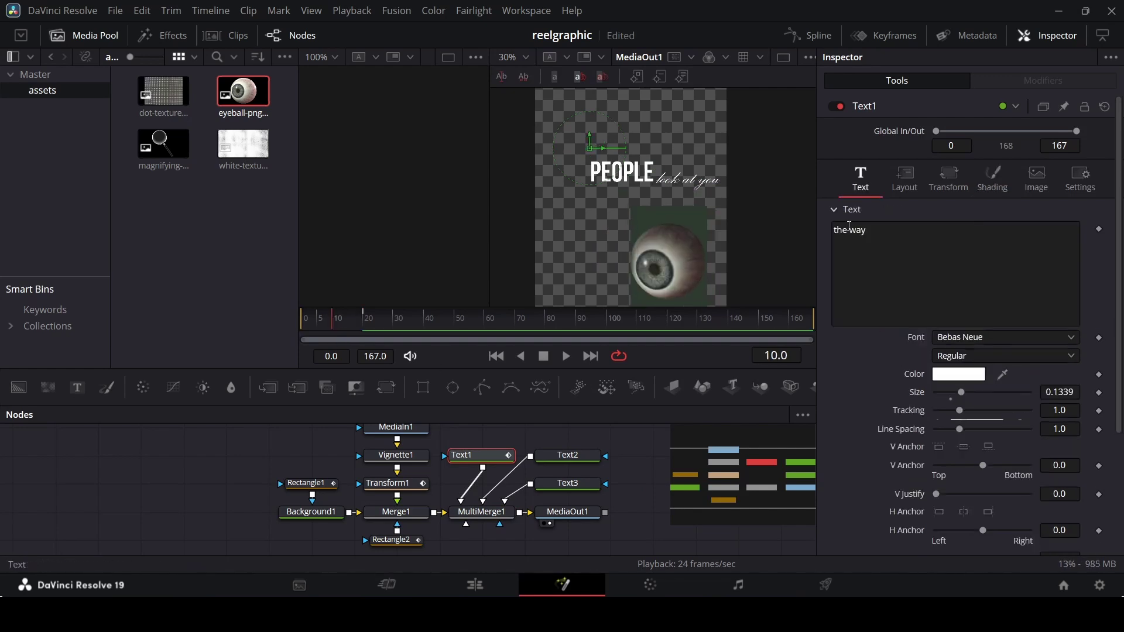
scroll(945, 446, down, 3)
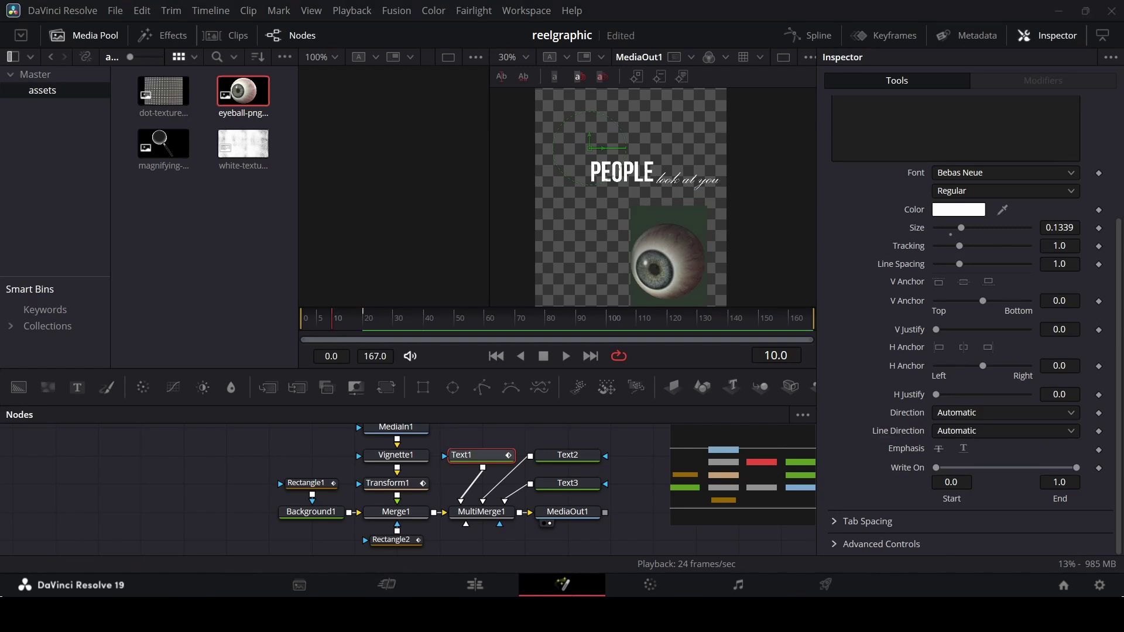
click(1099, 468)
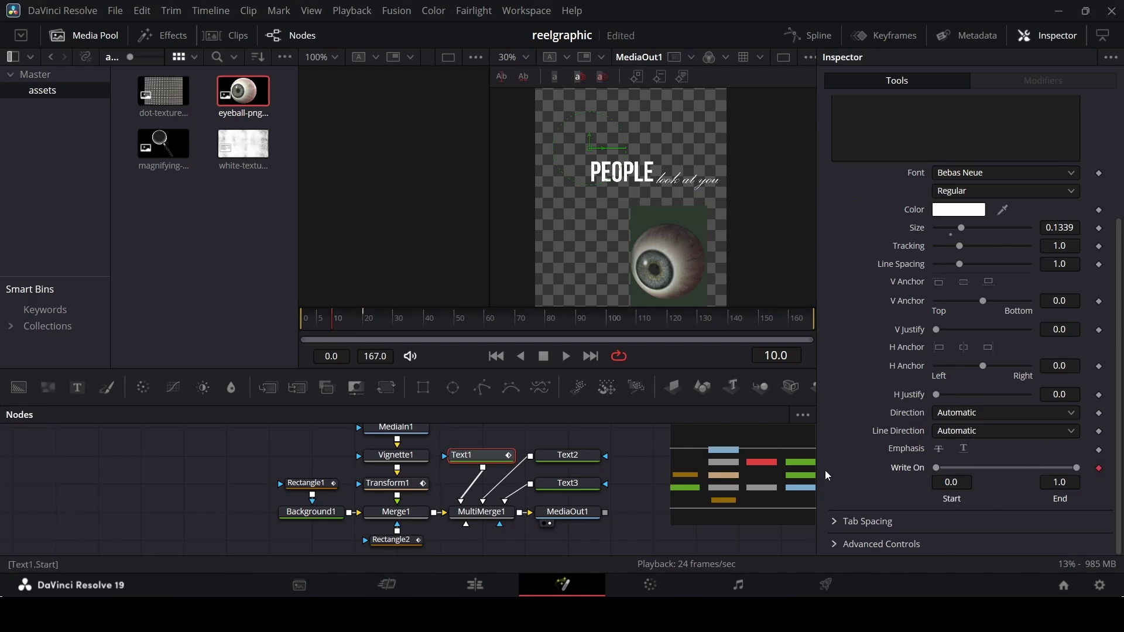
click(363, 322)
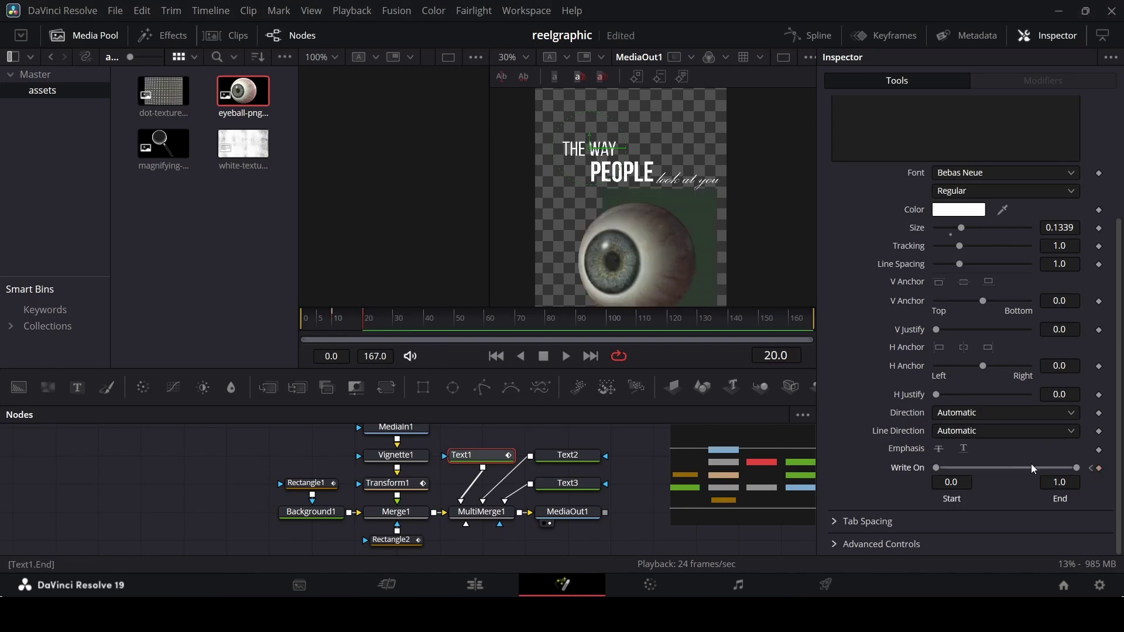
click(1091, 468)
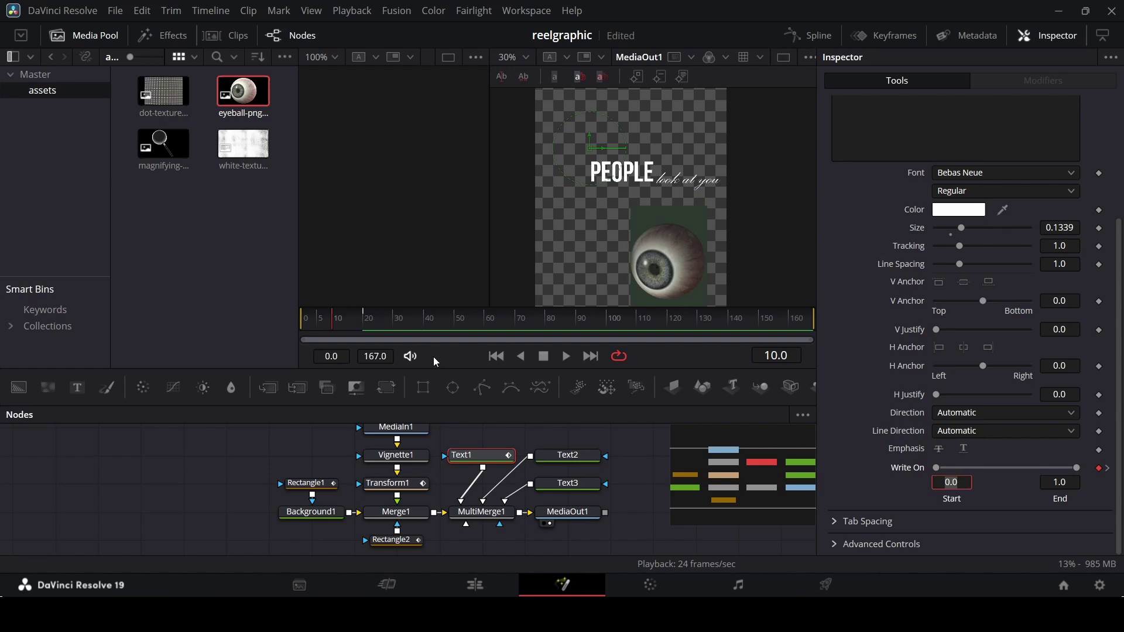
drag(1076, 468, 923, 473)
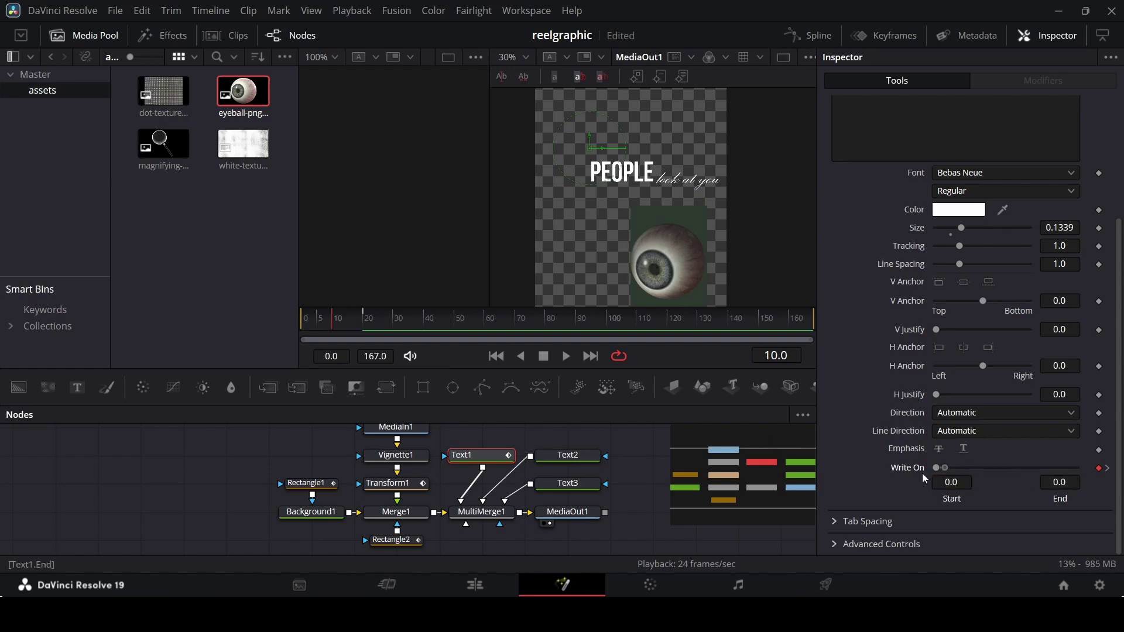
click(652, 445)
key(space)
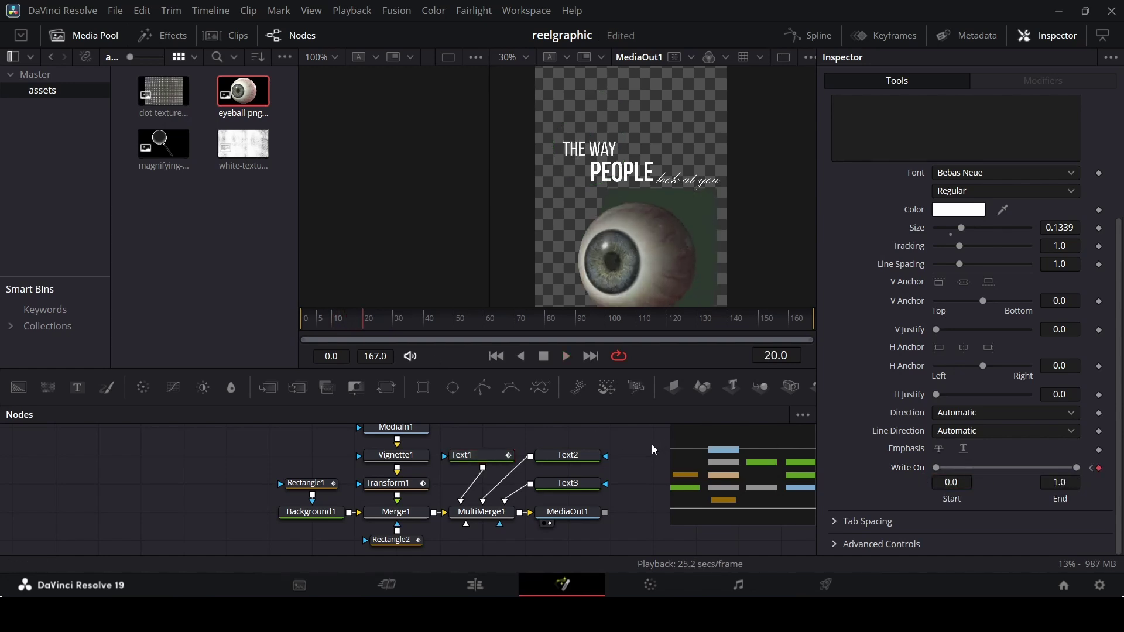
- Keyframe the "the way" text's Center X from 0.242585 at frame 10 to 0.283584 at frame 20, then preview the slide
click(495, 453)
drag(346, 318, 365, 333)
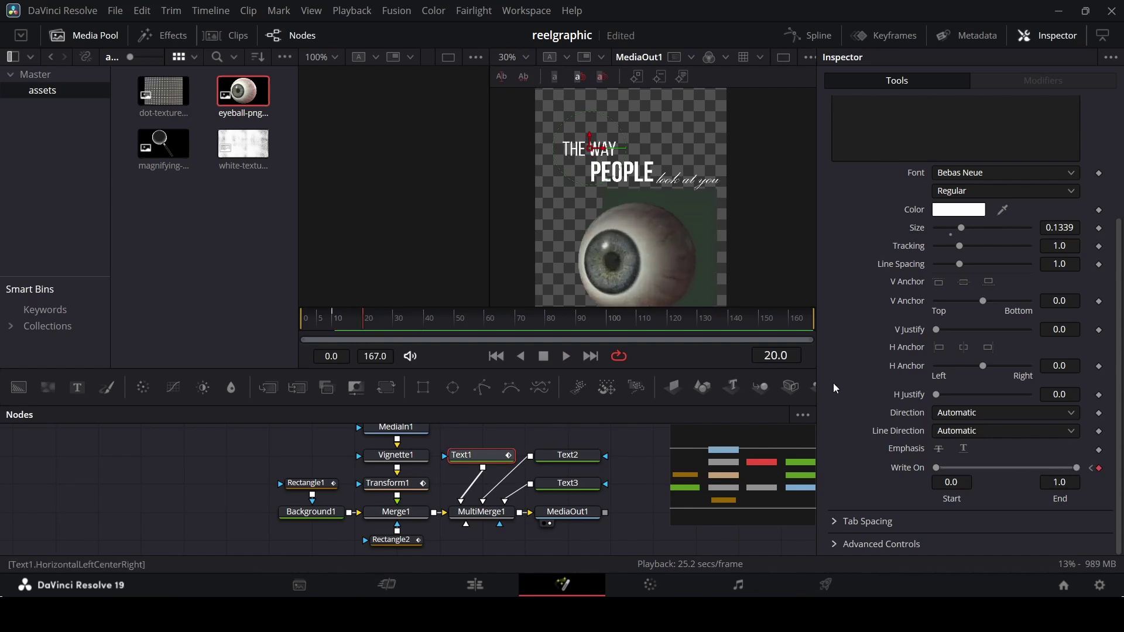
scroll(833, 383, up, 5)
click(906, 188)
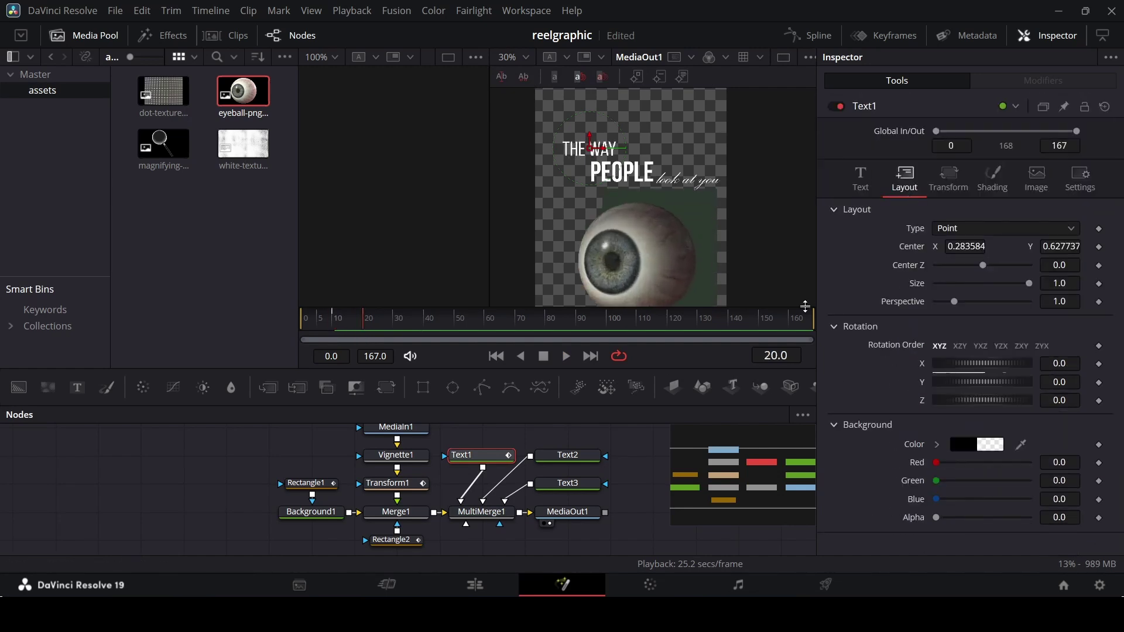
click(1099, 246)
click(338, 321)
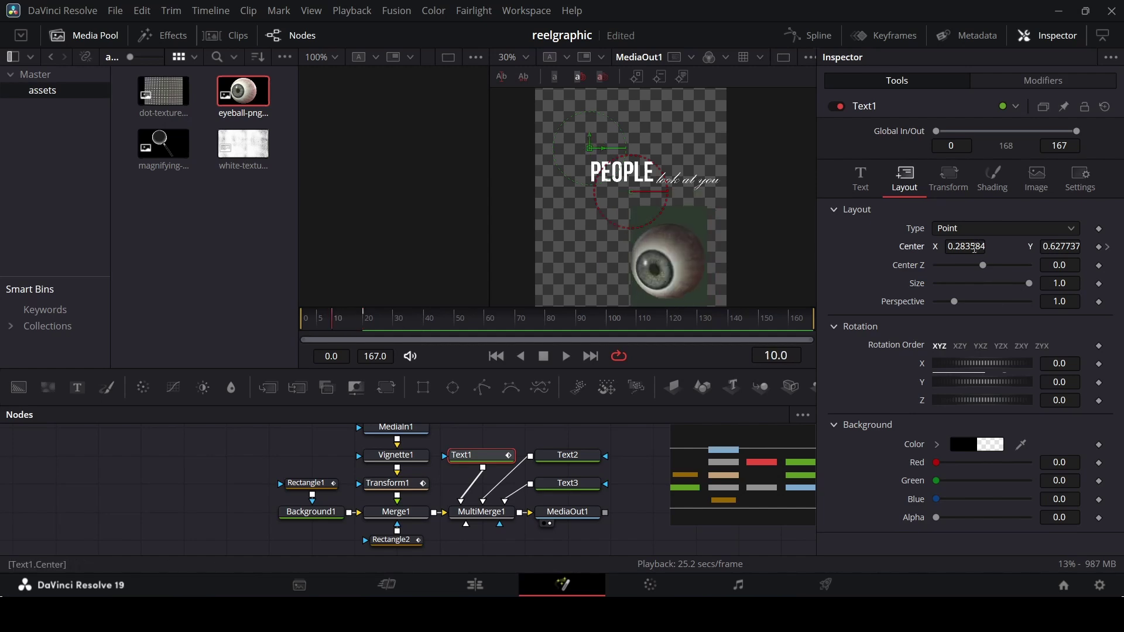
drag(974, 248, 959, 248)
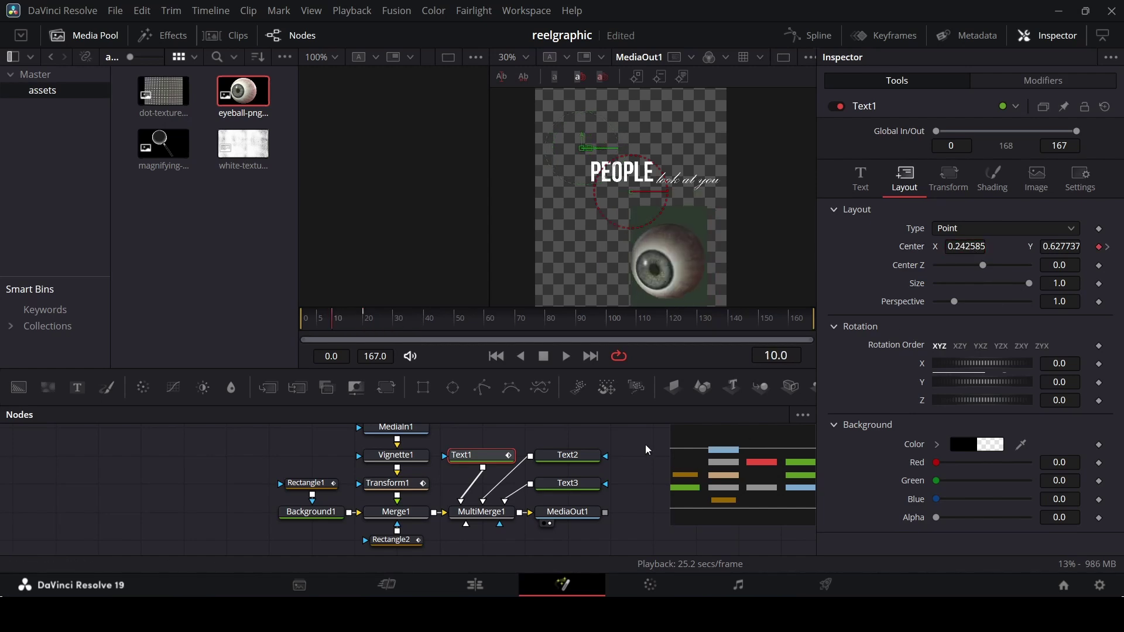
key(space)
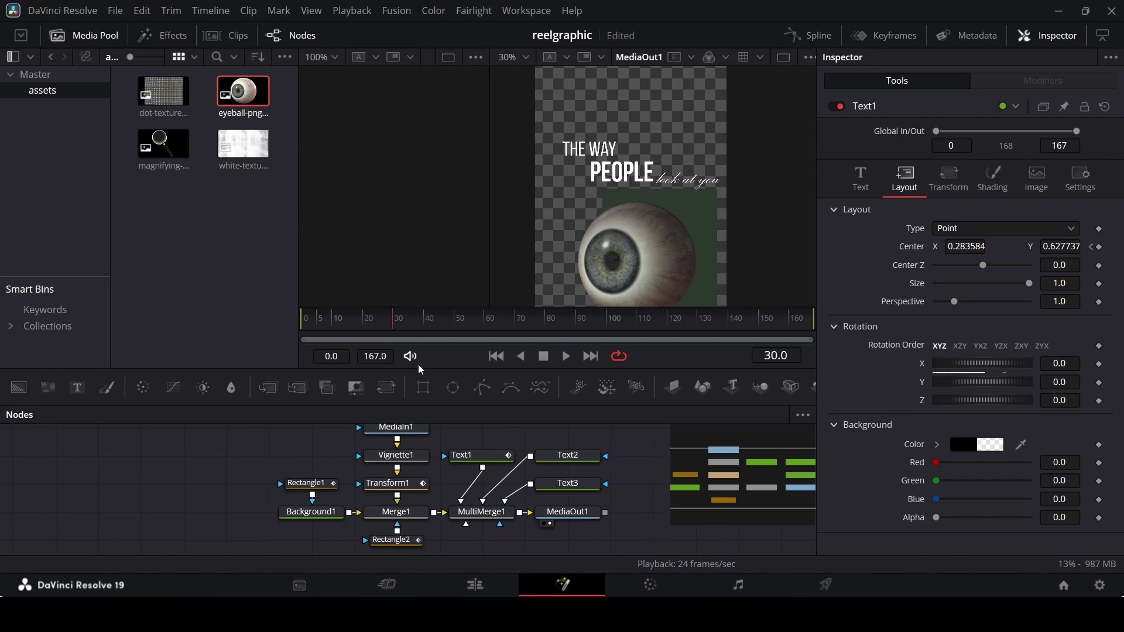
- Animate the "people" text's Write On end from 0.0 at frame 15 to 1.0 at frame 20 and preview it
mouse_move(344, 322)
mouse_down()
mouse_move(365, 326)
mouse_move(352, 338)
mouse_up()
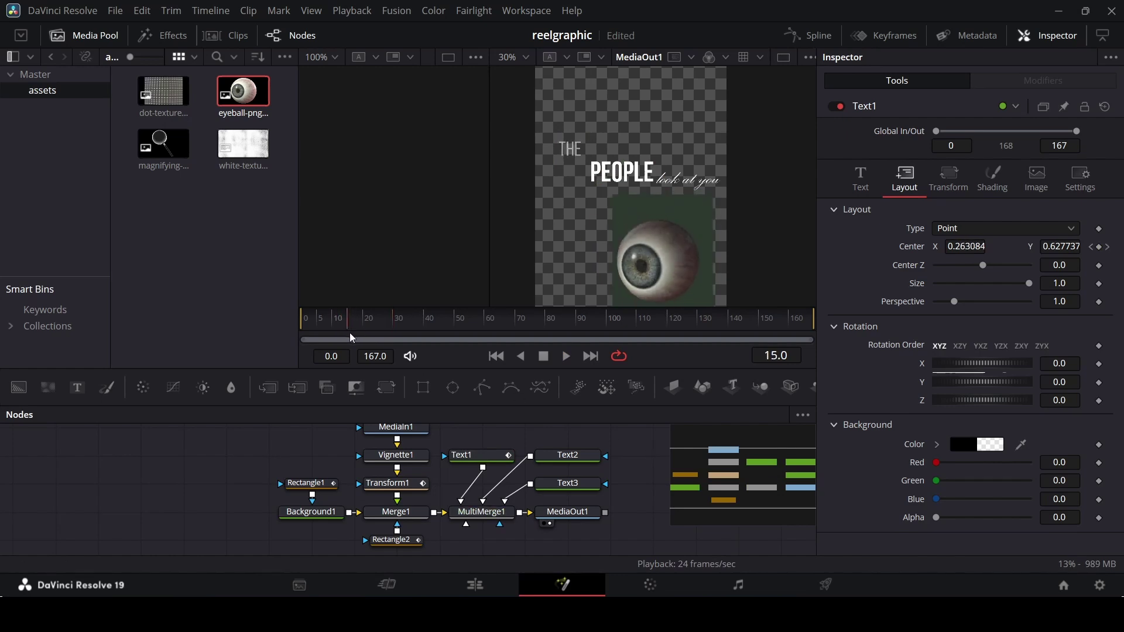
click(566, 458)
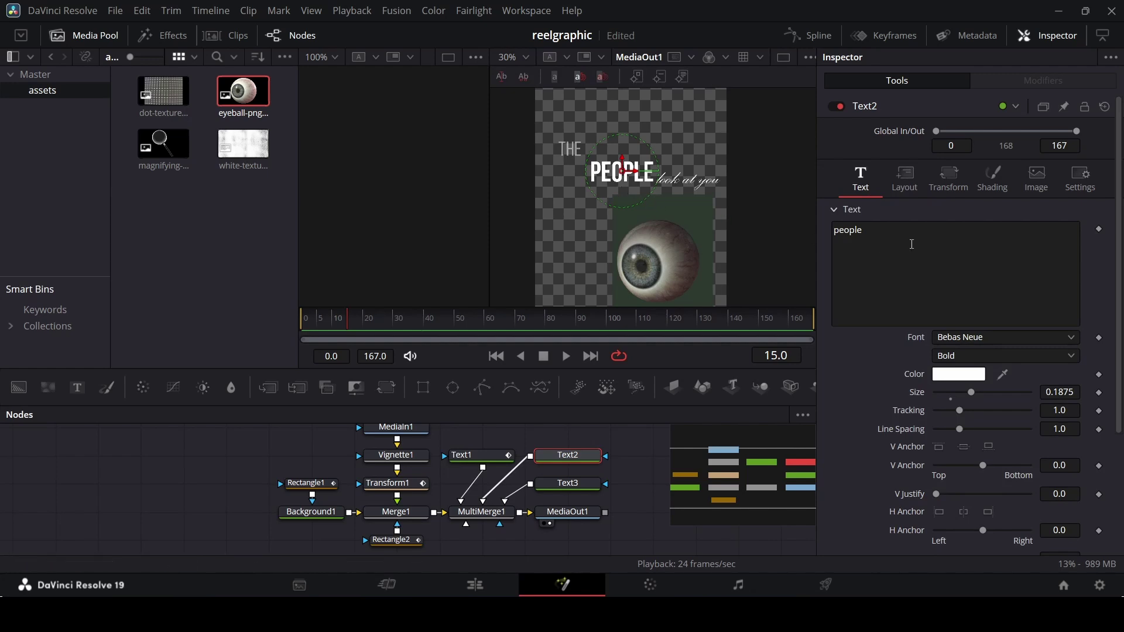
scroll(1010, 432, down, 5)
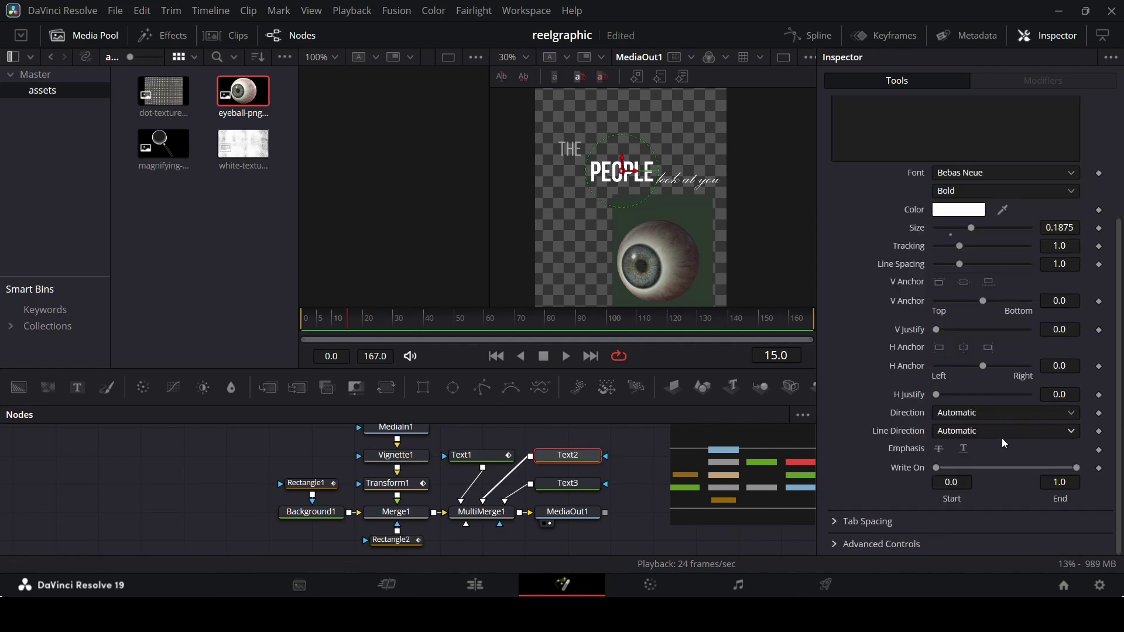
click(358, 332)
mouse_move(360, 336)
mouse_down()
mouse_move(340, 330)
mouse_move(349, 331)
mouse_up()
click(1099, 468)
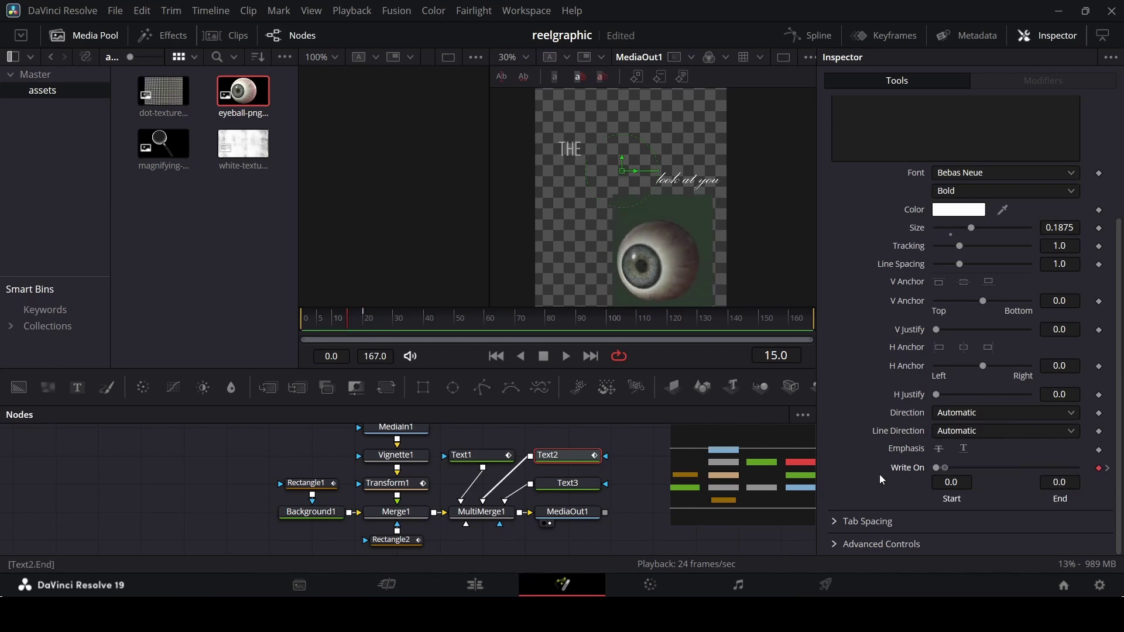
key(space)
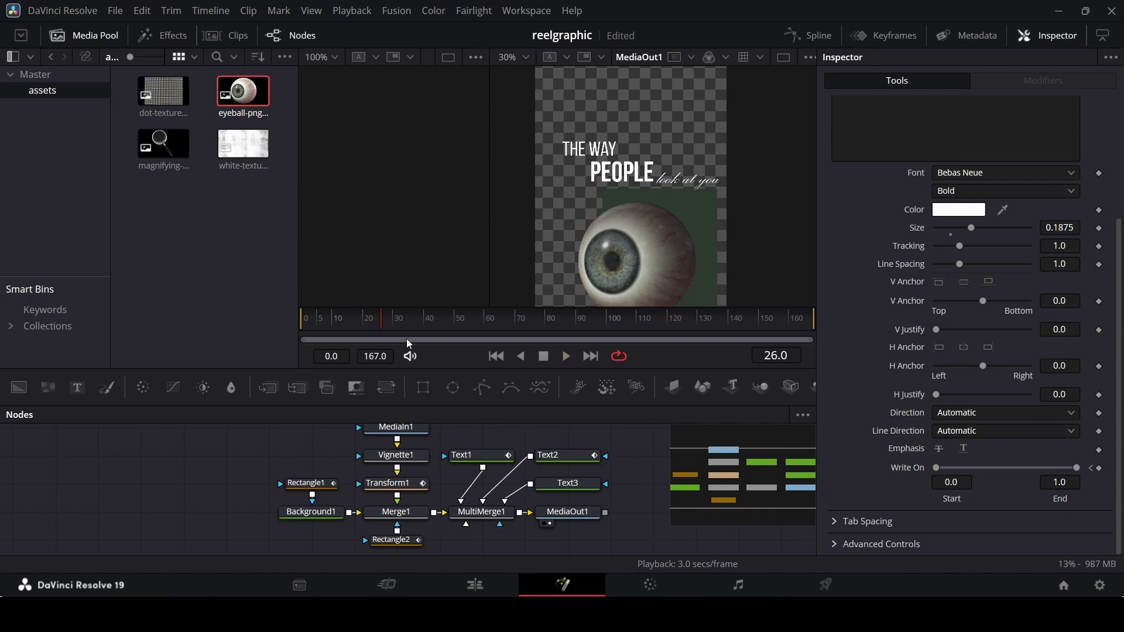
- Keyframe the "people" text's opacity from 0.0 at frame 15 to 1.0 at frame 25 and play it back
drag(407, 339, 378, 330)
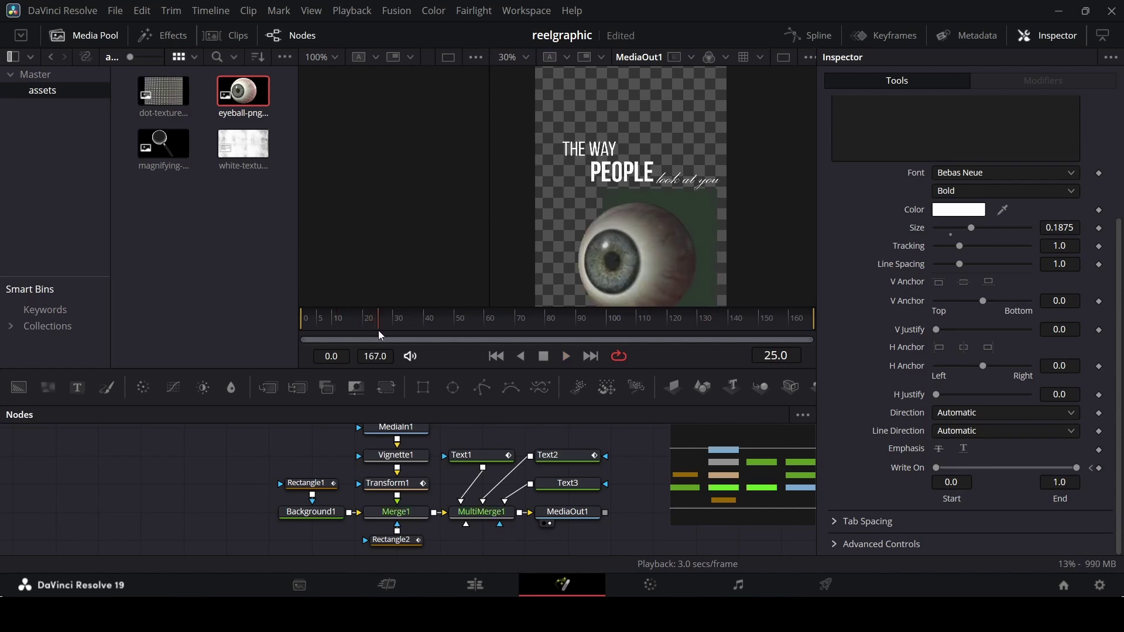
click(993, 186)
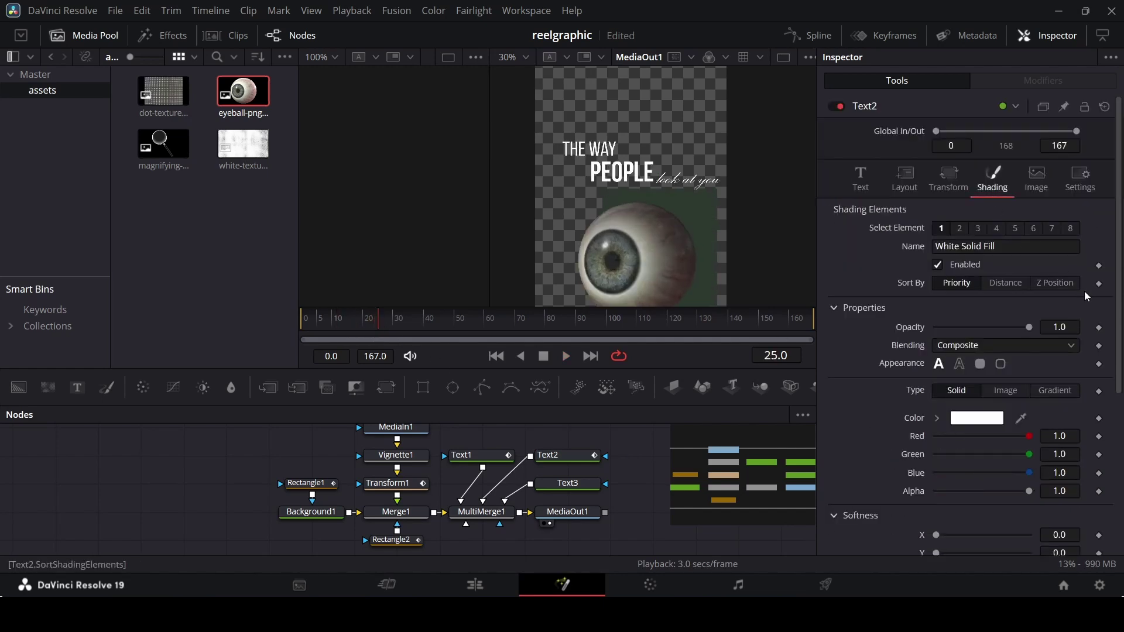
click(1099, 327)
drag(469, 313, 349, 325)
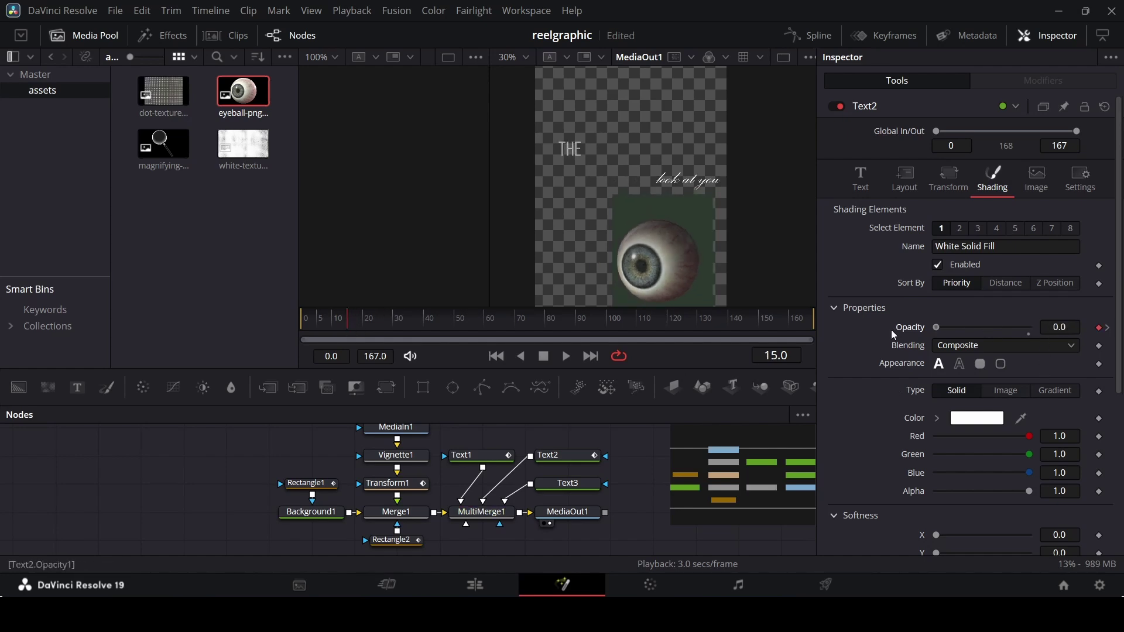
click(634, 457)
key(space)
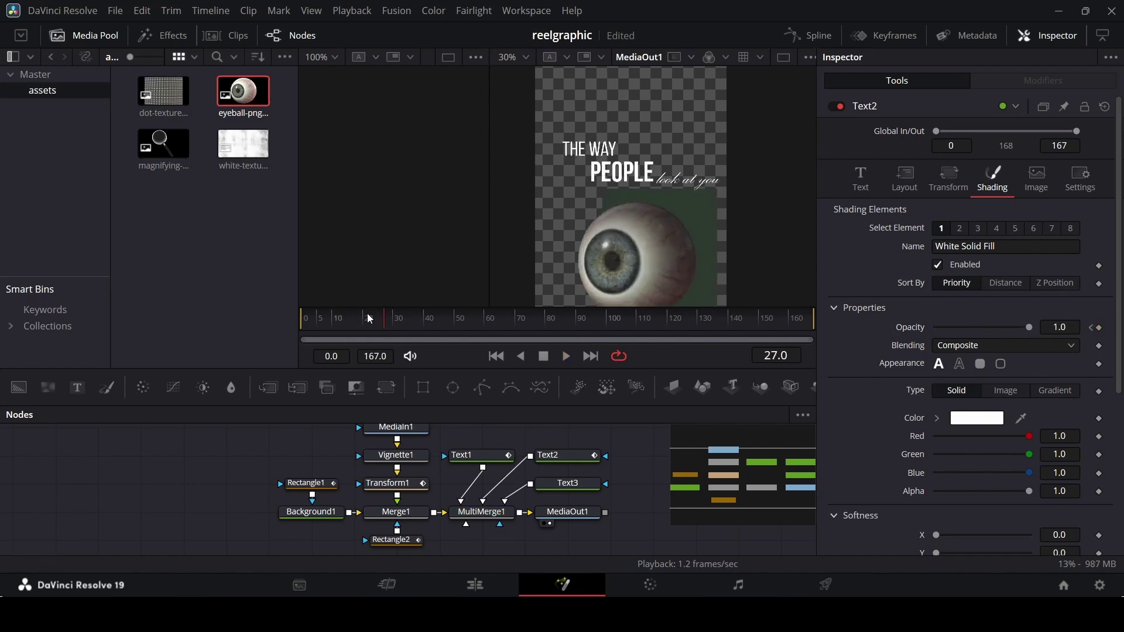
- Keyframe the "people" text's Center Y from 0.517827 at frame 15 to 0.560827 at frame 25, then preview the slide
mouse_move(367, 314)
mouse_down()
mouse_move(357, 322)
mouse_move(378, 328)
mouse_up()
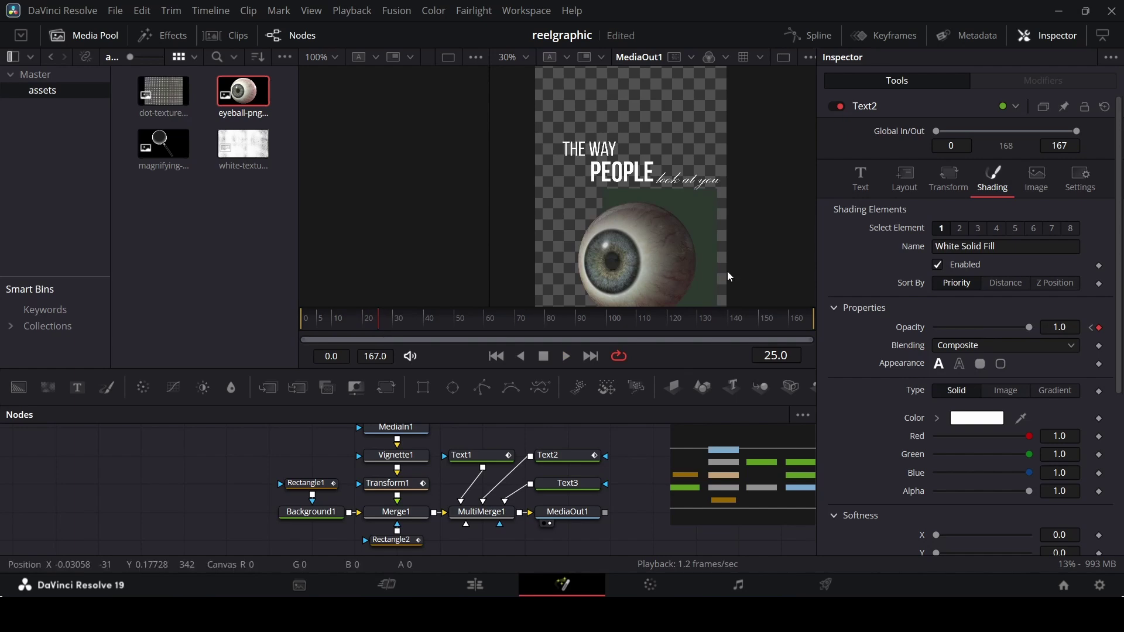
click(904, 178)
click(1100, 248)
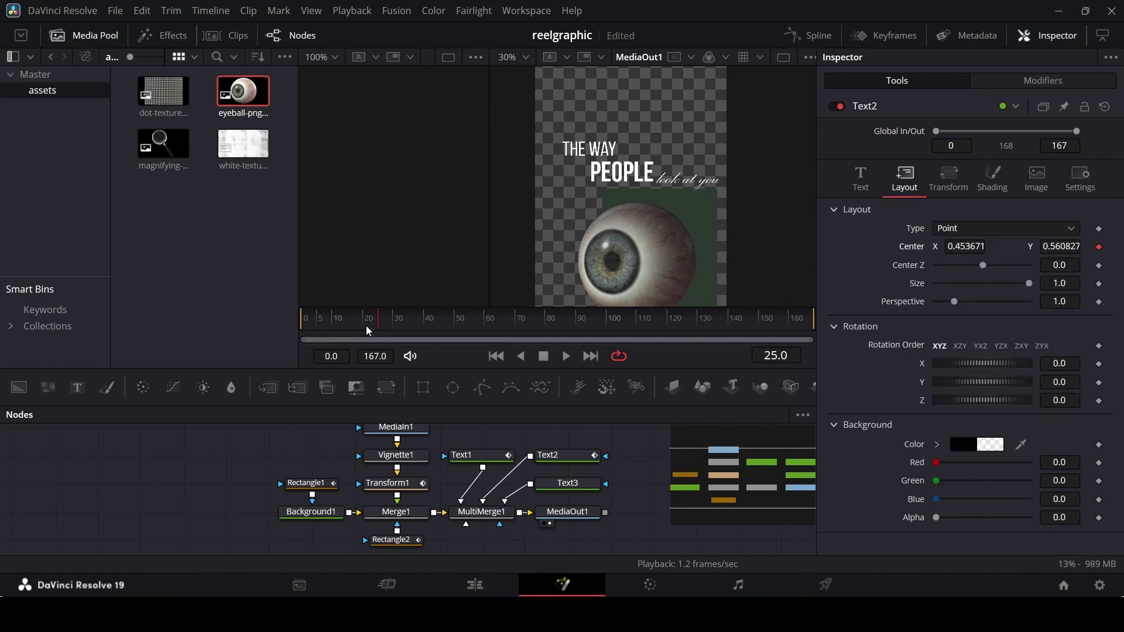
mouse_move(349, 331)
mouse_down()
mouse_move(336, 329)
mouse_move(349, 334)
mouse_up()
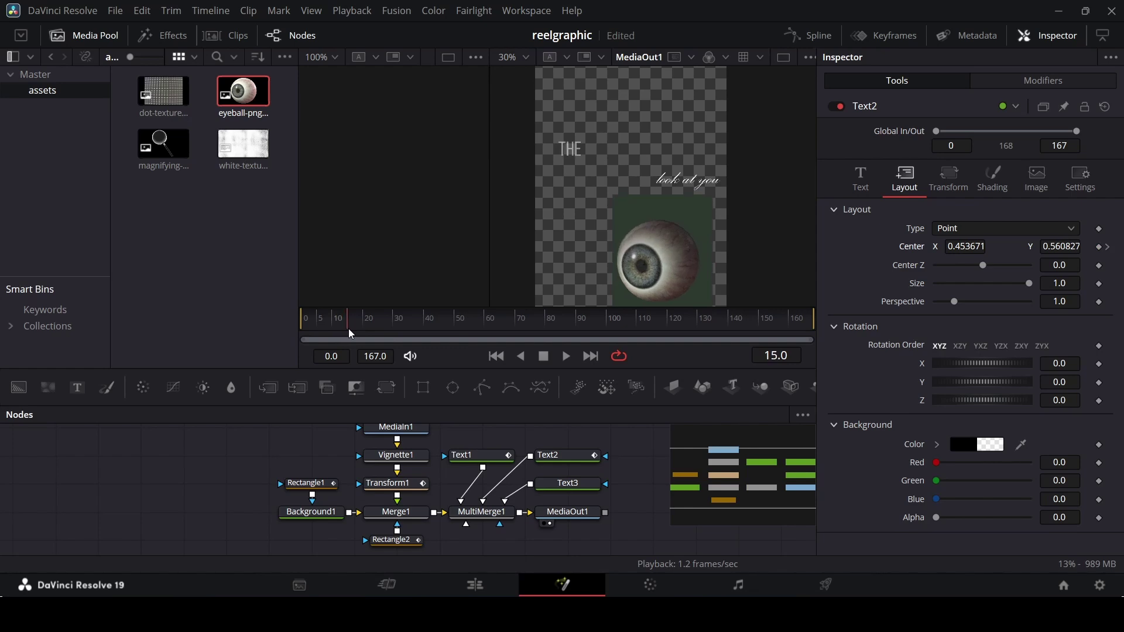
drag(1060, 246, 1053, 246)
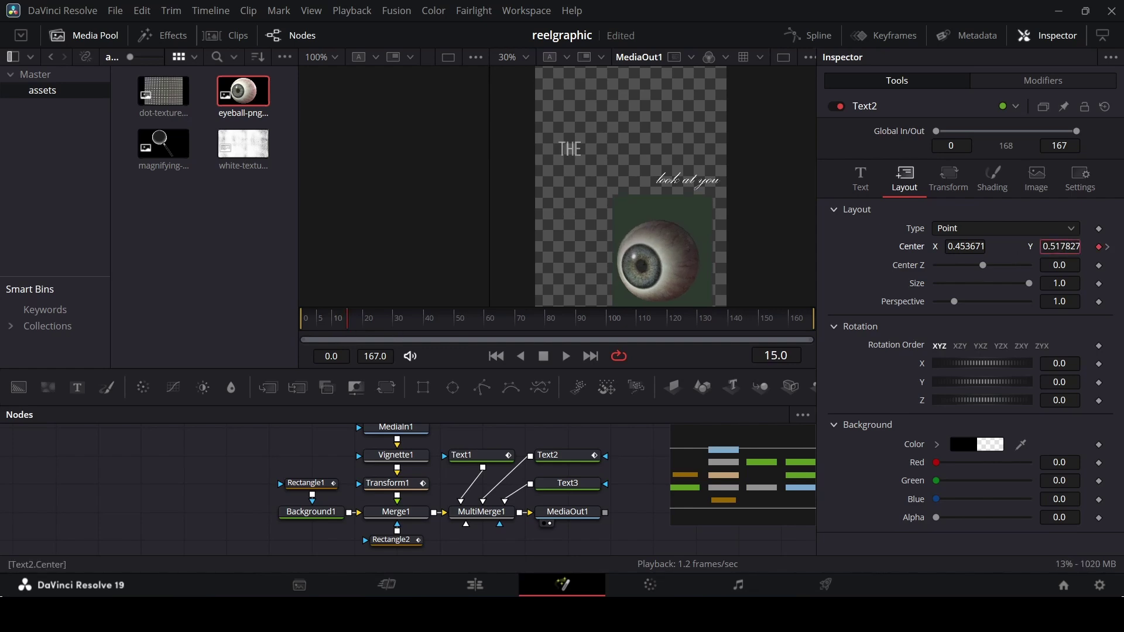
key(space)
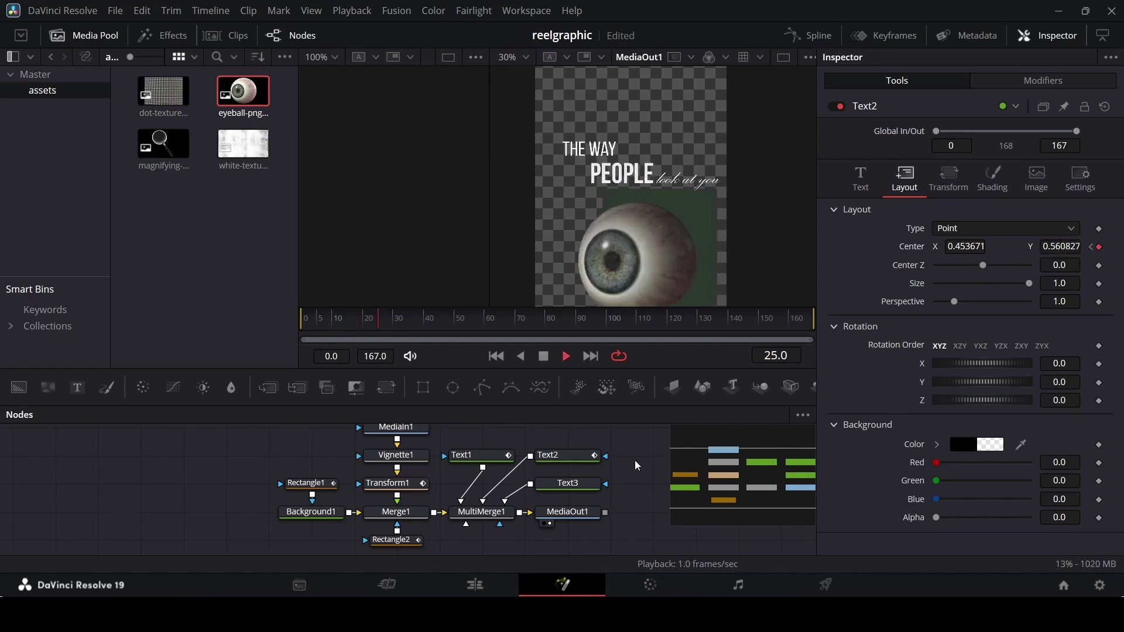
drag(368, 320, 352, 324)
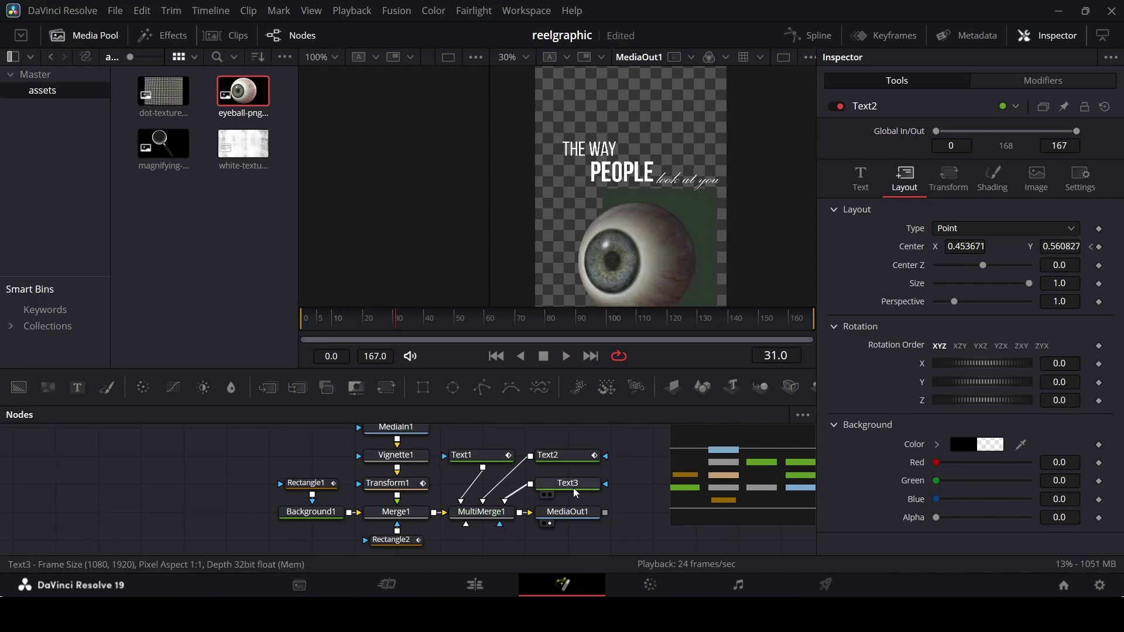
- Animate the "look at you" text's Write On end from 0.0 at frame 15 to 1.0 at frame 20
click(573, 487)
mouse_move(367, 319)
mouse_down()
mouse_move(376, 325)
mouse_move(366, 332)
mouse_up()
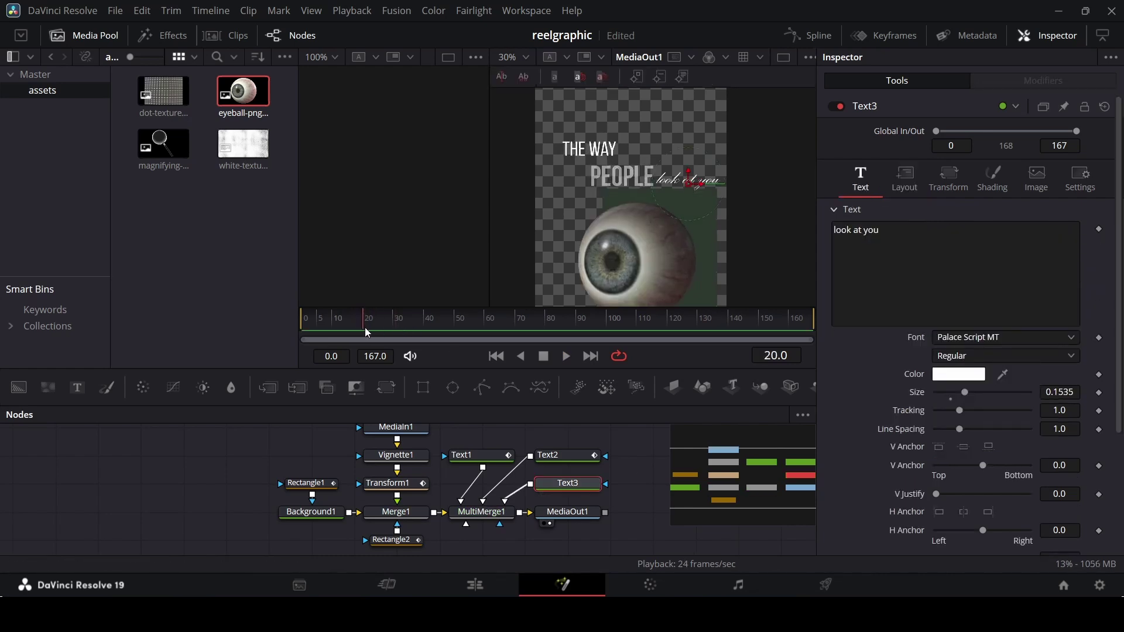
scroll(965, 351, down, 5)
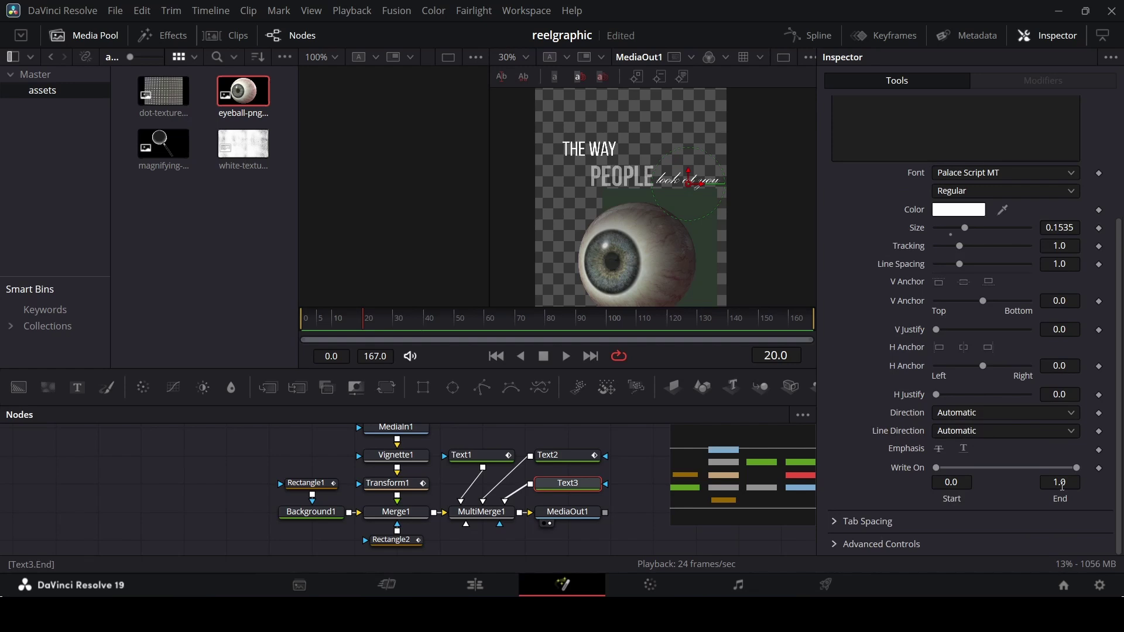
click(1099, 469)
click(349, 326)
mouse_move(350, 326)
mouse_down()
mouse_move(336, 326)
mouse_move(348, 328)
mouse_up()
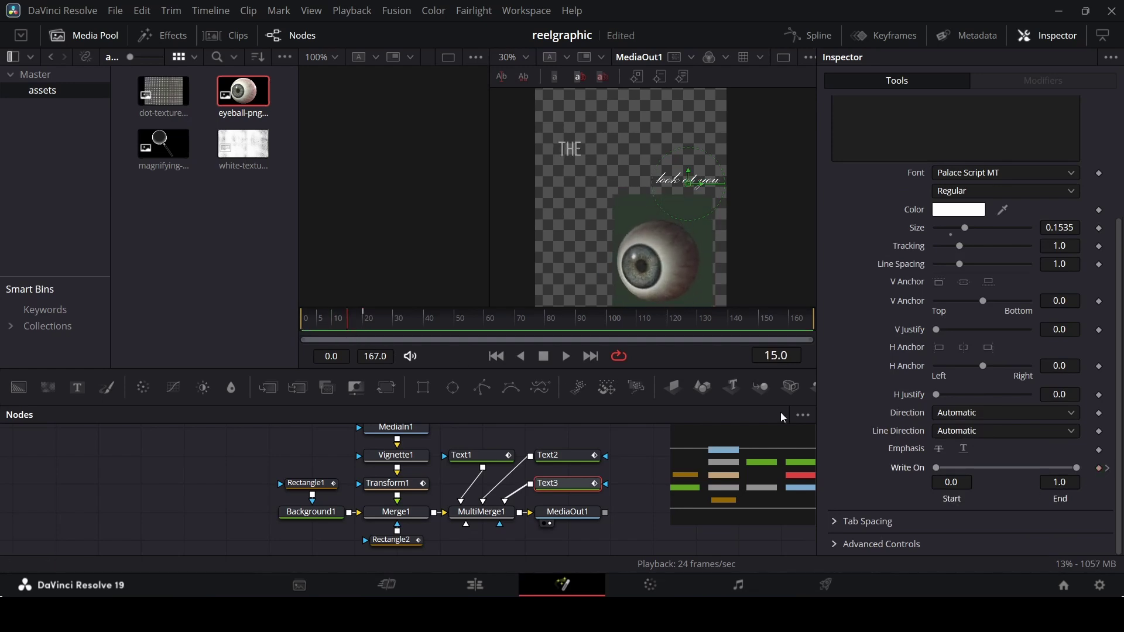
drag(1077, 468, 599, 469)
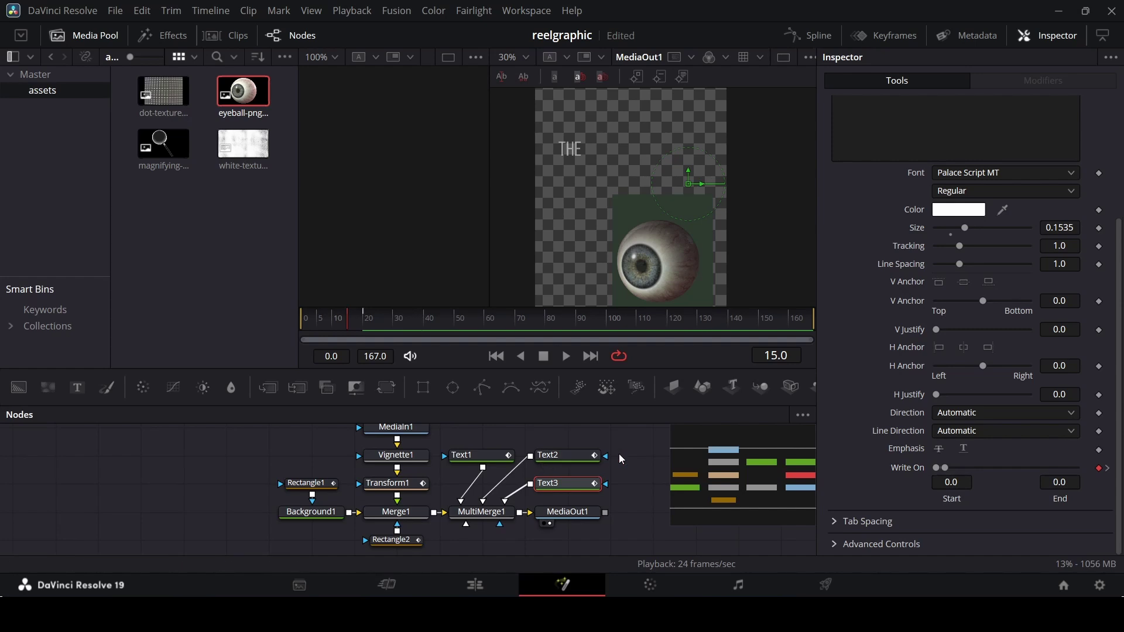
- Keyframe the "look at you" text's opacity from 0.0 at frame 15 to 1.0 at frame 25 and play it back
drag(359, 329, 384, 329)
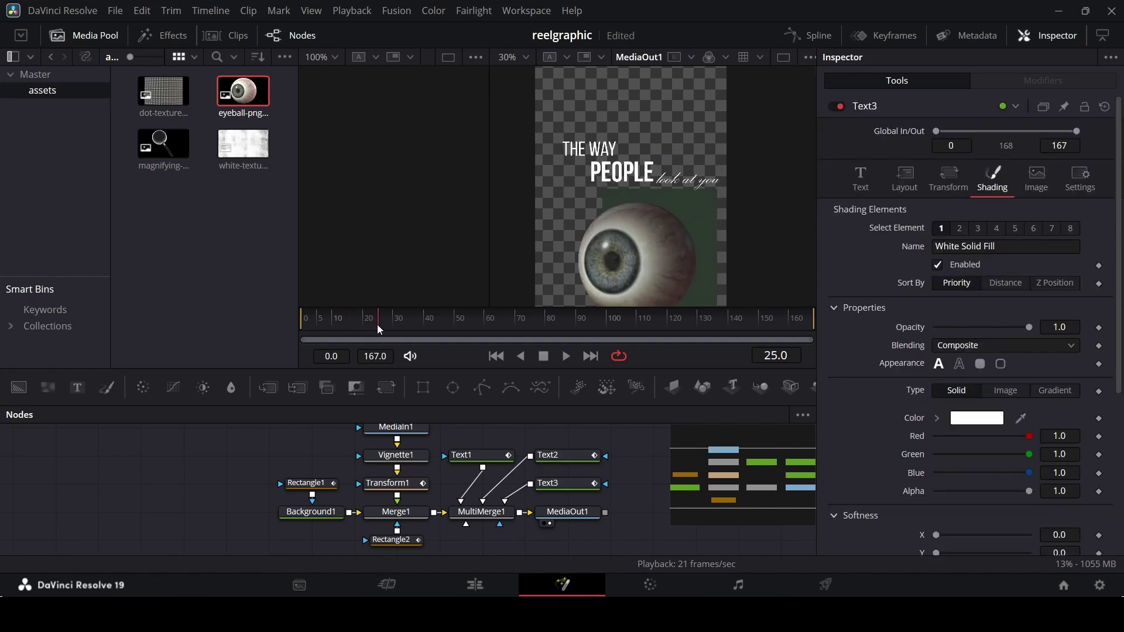
click(1099, 328)
drag(361, 322, 350, 324)
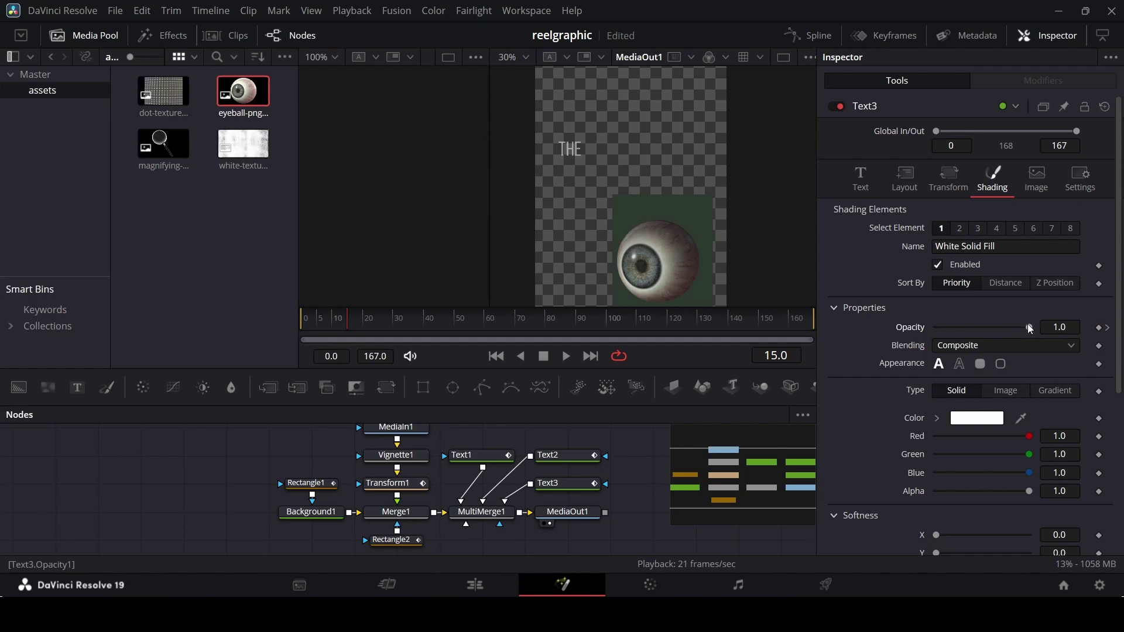
drag(1029, 328, 935, 328)
key(space)
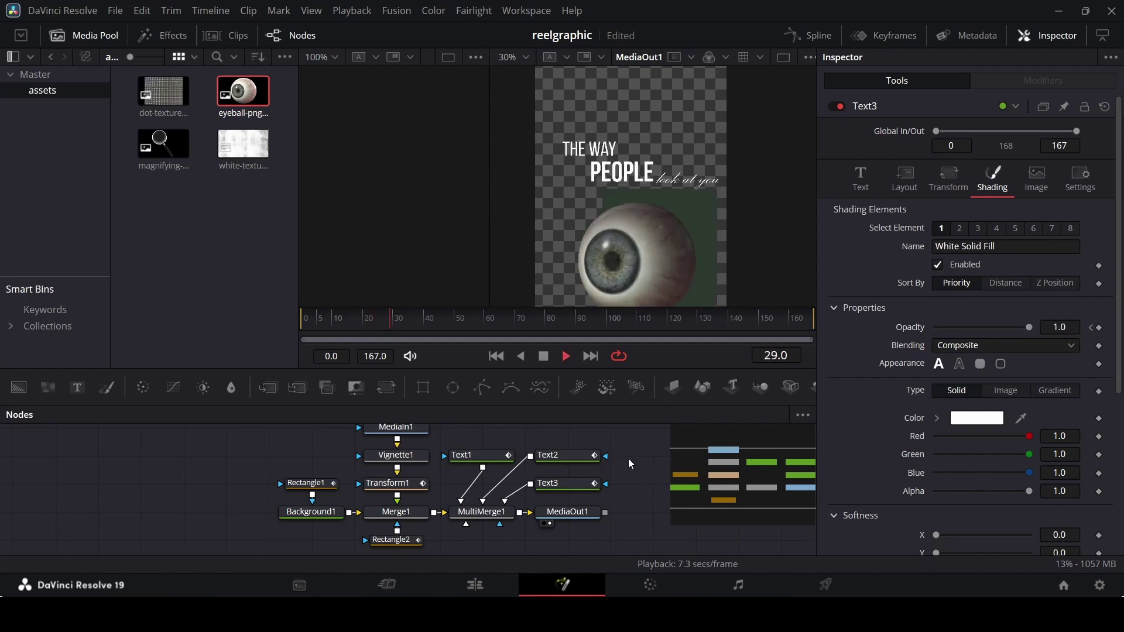
- Keyframe the "look at you" text's Center X from a lower value at frame 15 to 0.799676 at frame 25, then save the project
drag(360, 322, 390, 326)
click(905, 178)
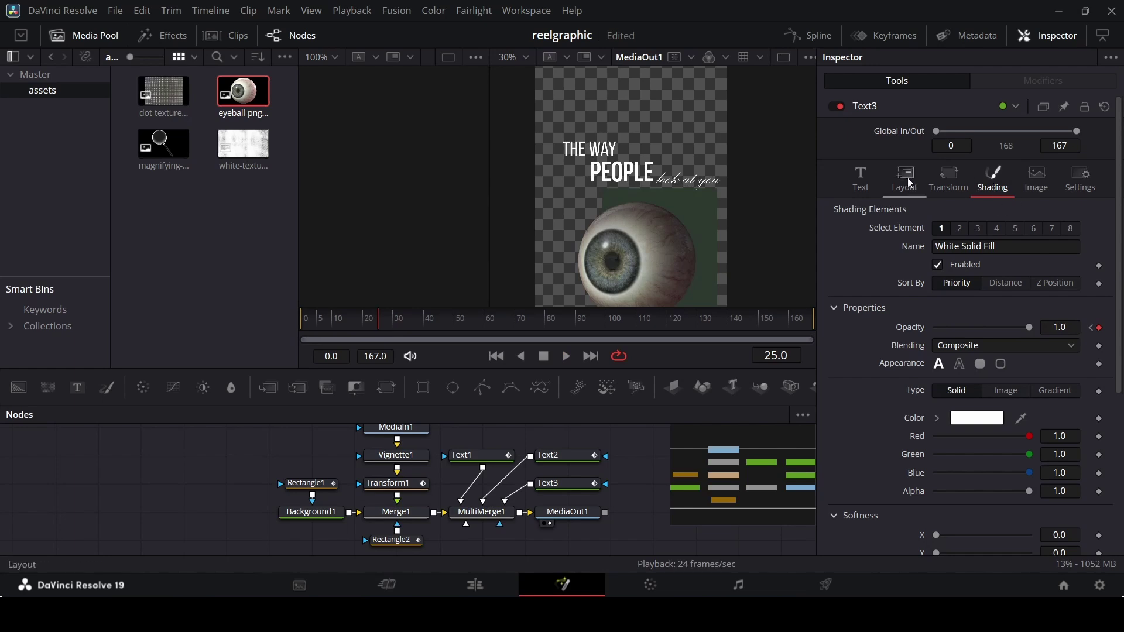
click(1100, 247)
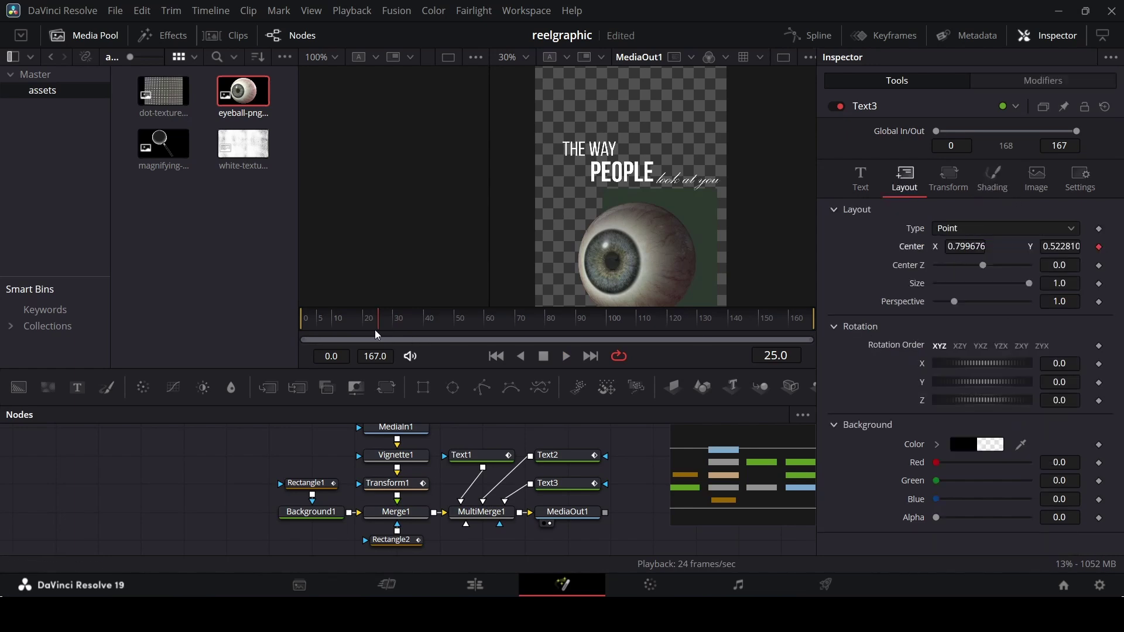
click(352, 328)
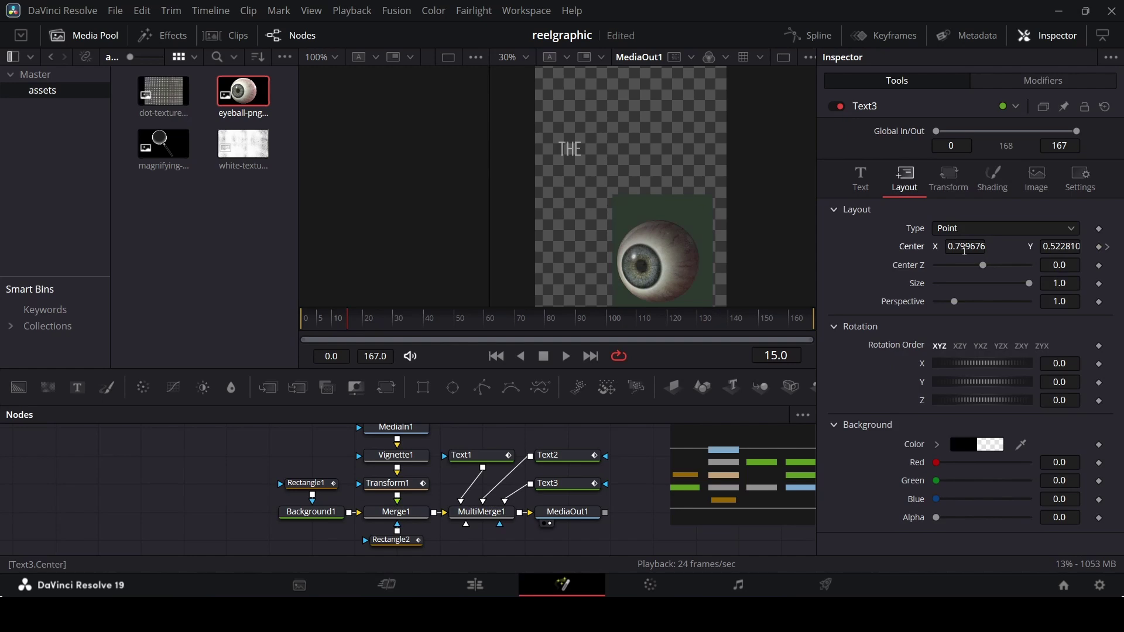
drag(969, 251, 955, 251)
click(639, 436)
key(space)
key(space)
key(ctrl+s)
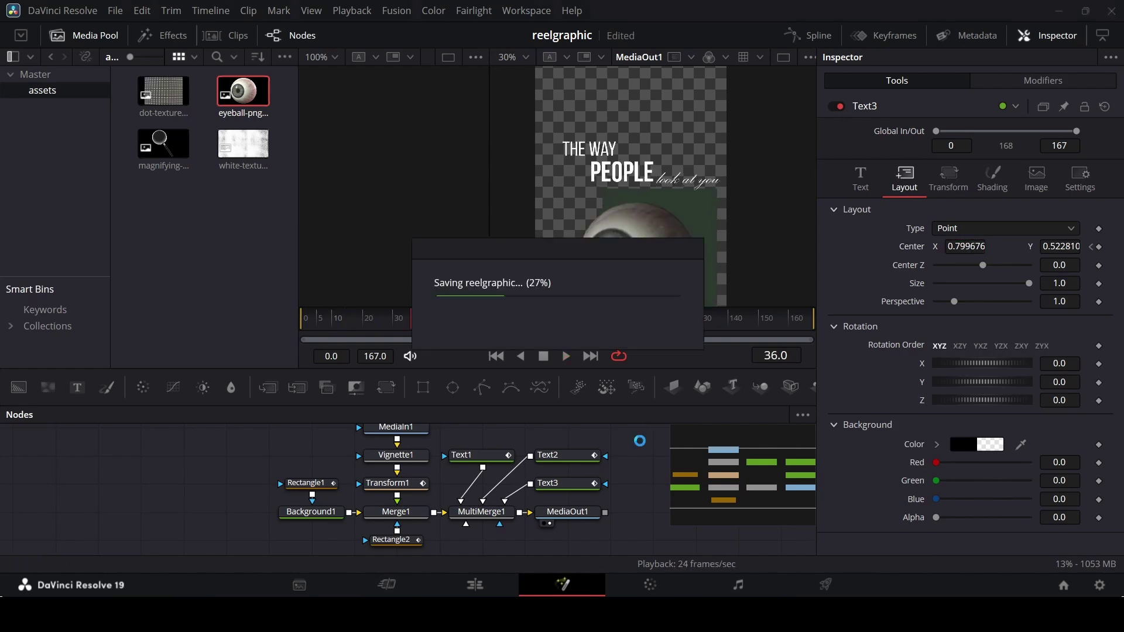
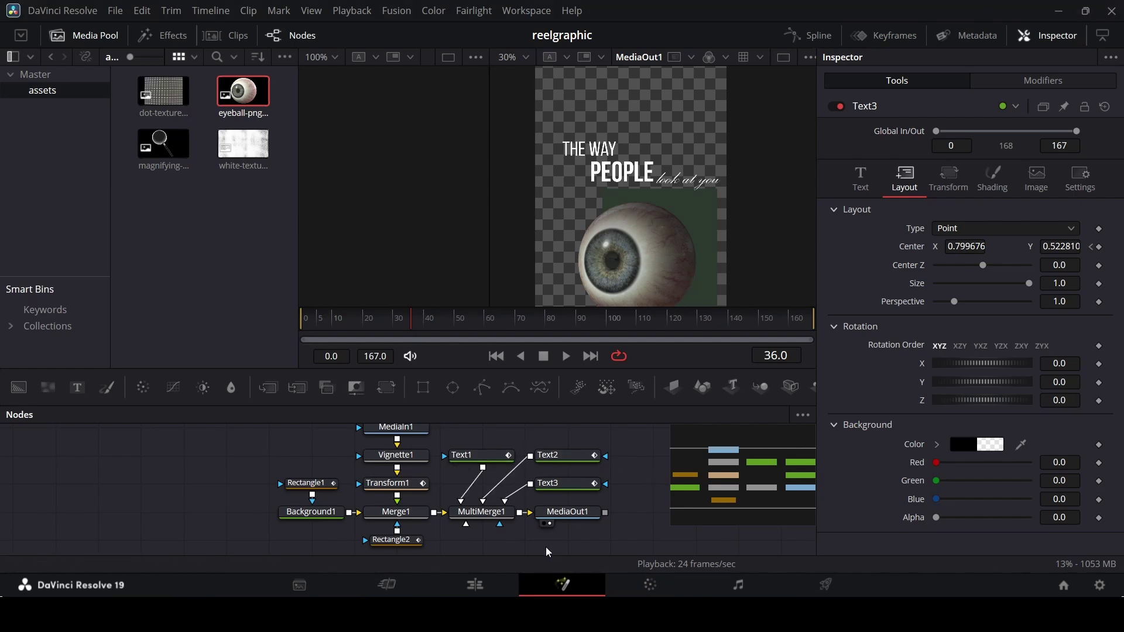
- Check the composition over the paper background in the Edit page, then reopen the Video 2 clip in Fusion
click(501, 587)
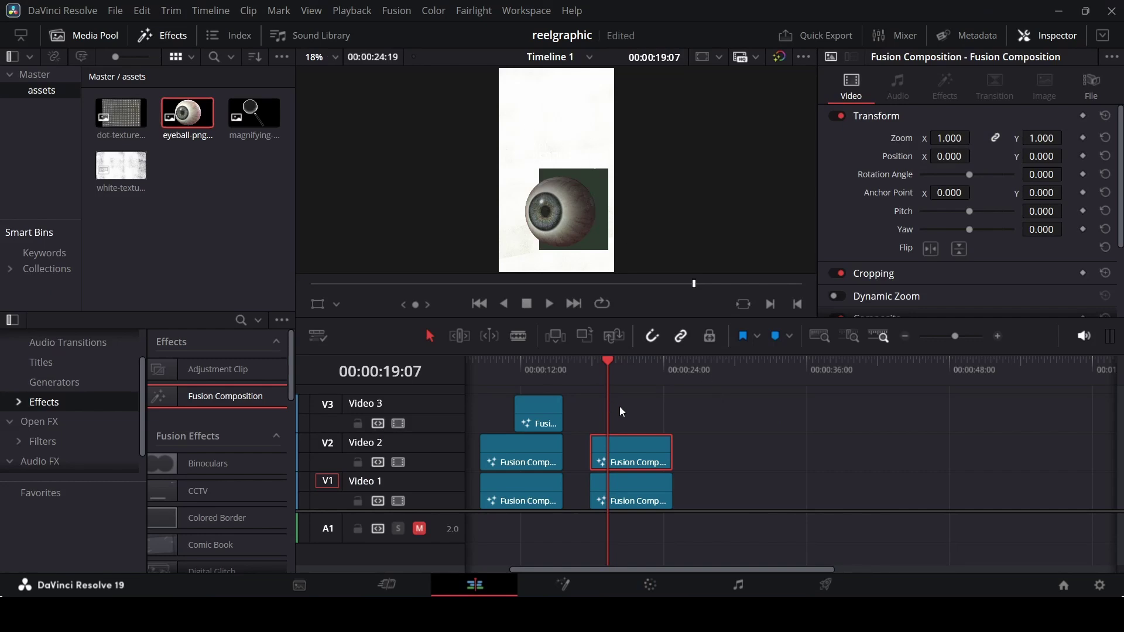
right_click(634, 440)
click(683, 345)
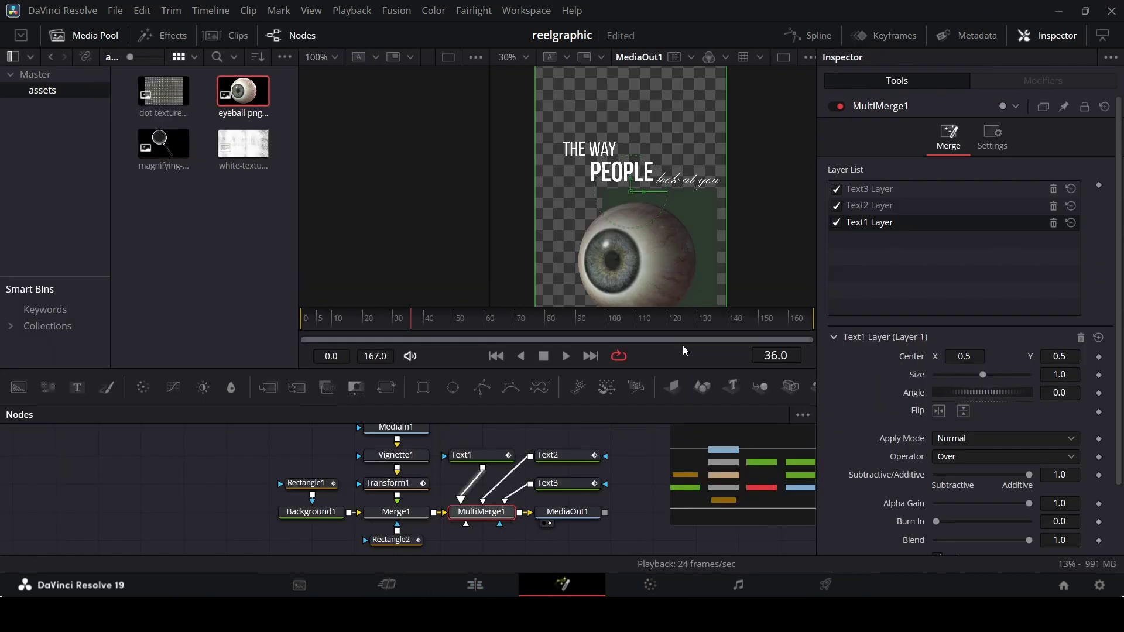
- Recolor the "the way", "people" and "look at you" texts with the dark green sampled from the rectangle
click(484, 460)
click(856, 183)
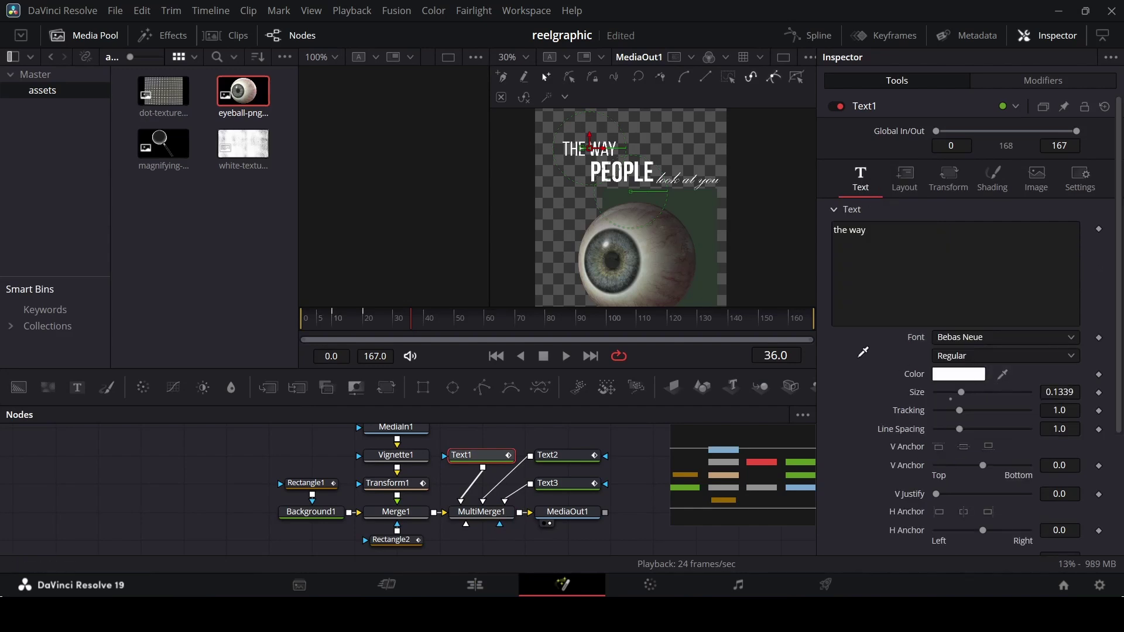
drag(863, 352, 712, 232)
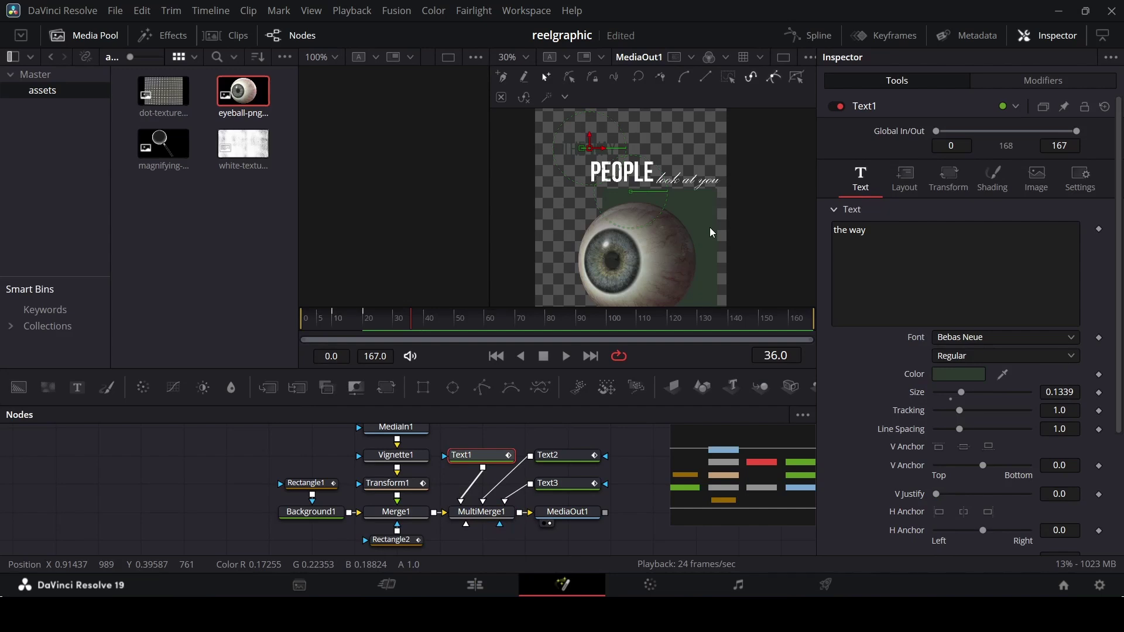
click(556, 455)
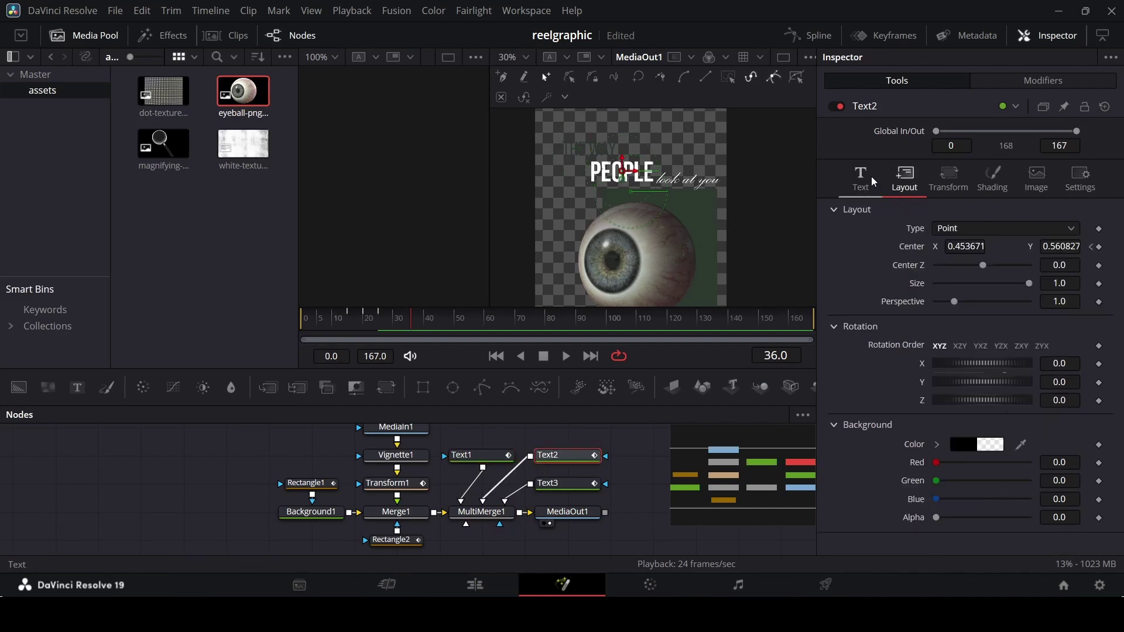
click(871, 179)
drag(1002, 374, 709, 219)
click(548, 484)
click(860, 175)
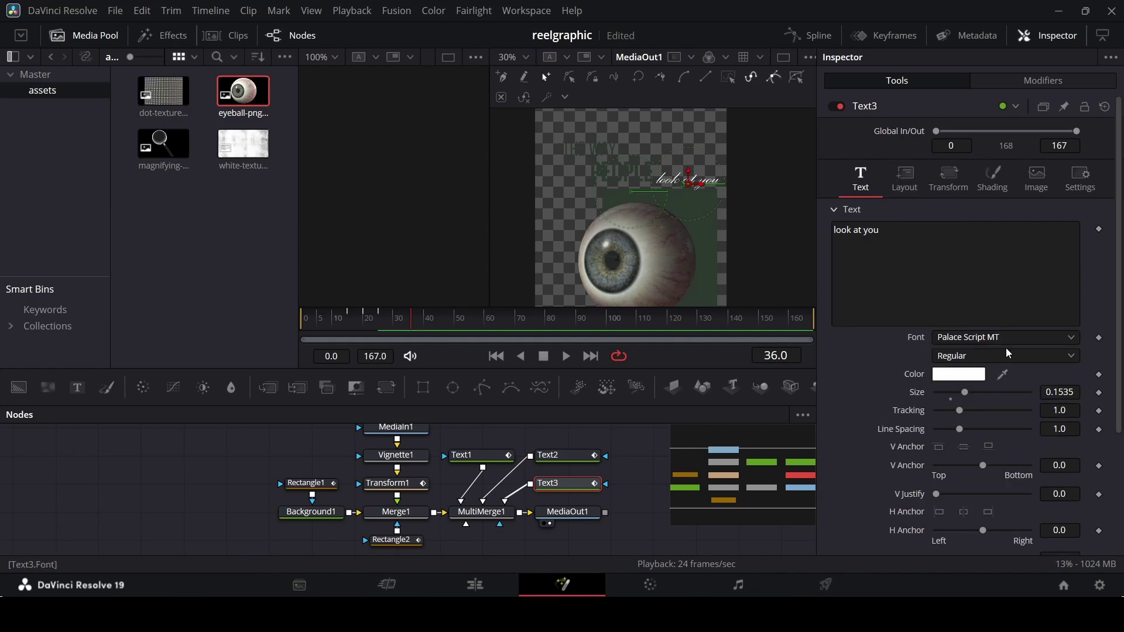
drag(1005, 372, 718, 221)
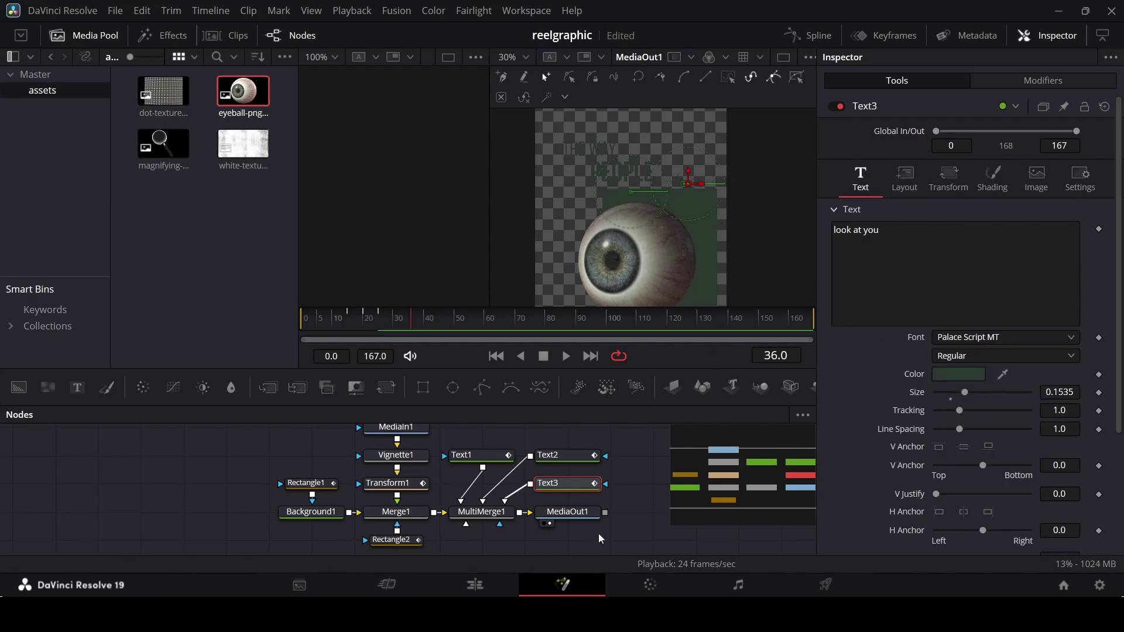
- Play the second pair of compositions from their start in the Edit page to review the green titles over the paper
click(475, 585)
click(670, 415)
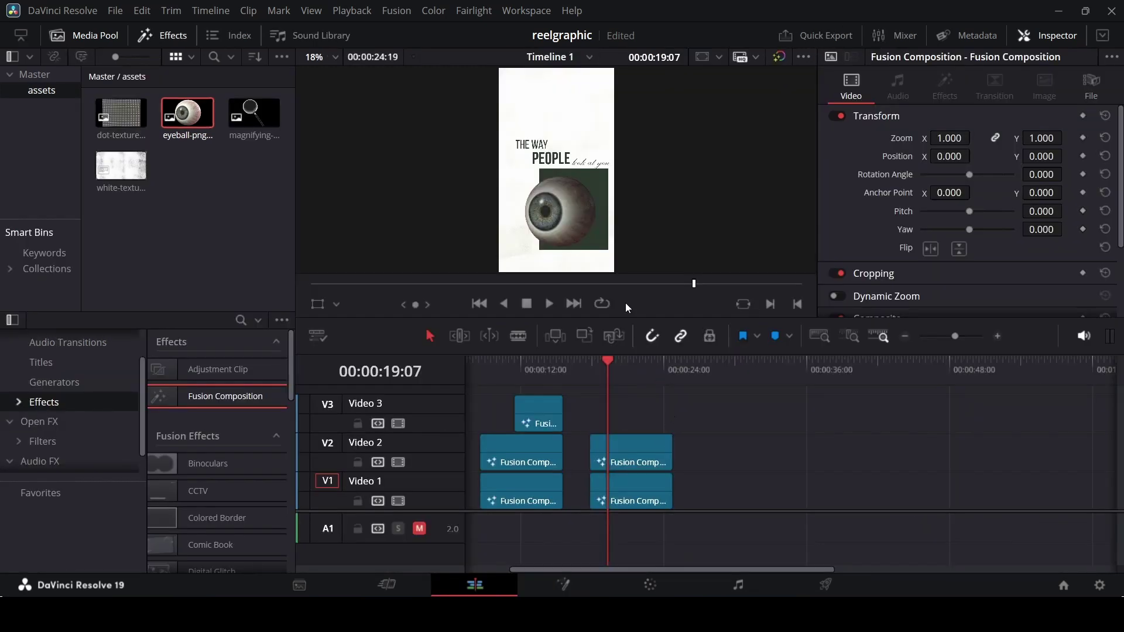
click(588, 372)
key(space)
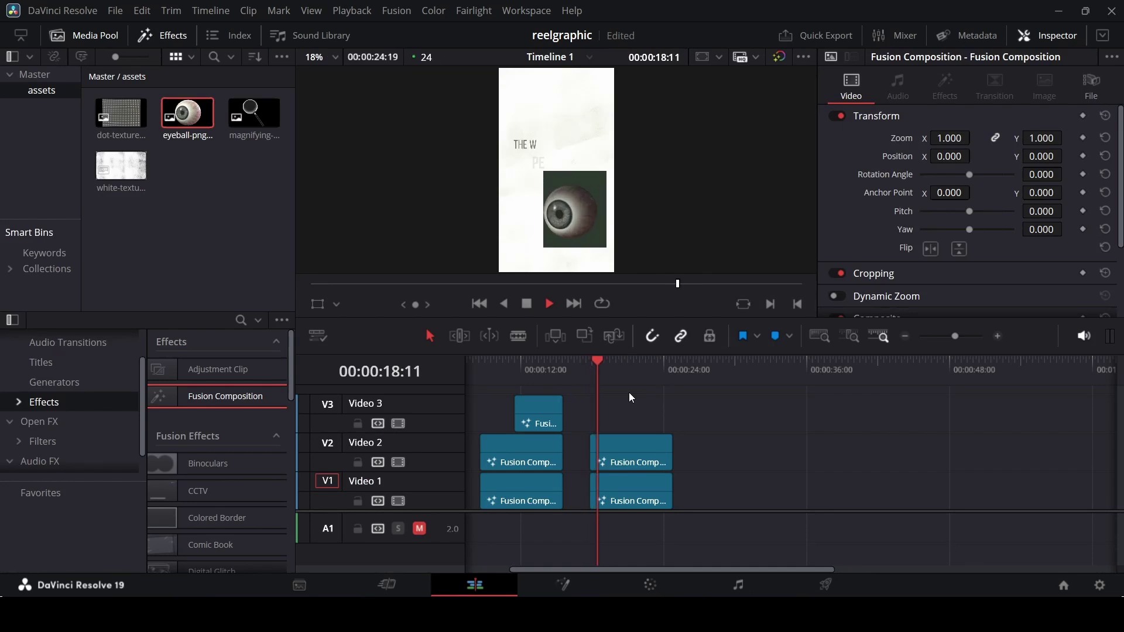
key(space)
key(space)
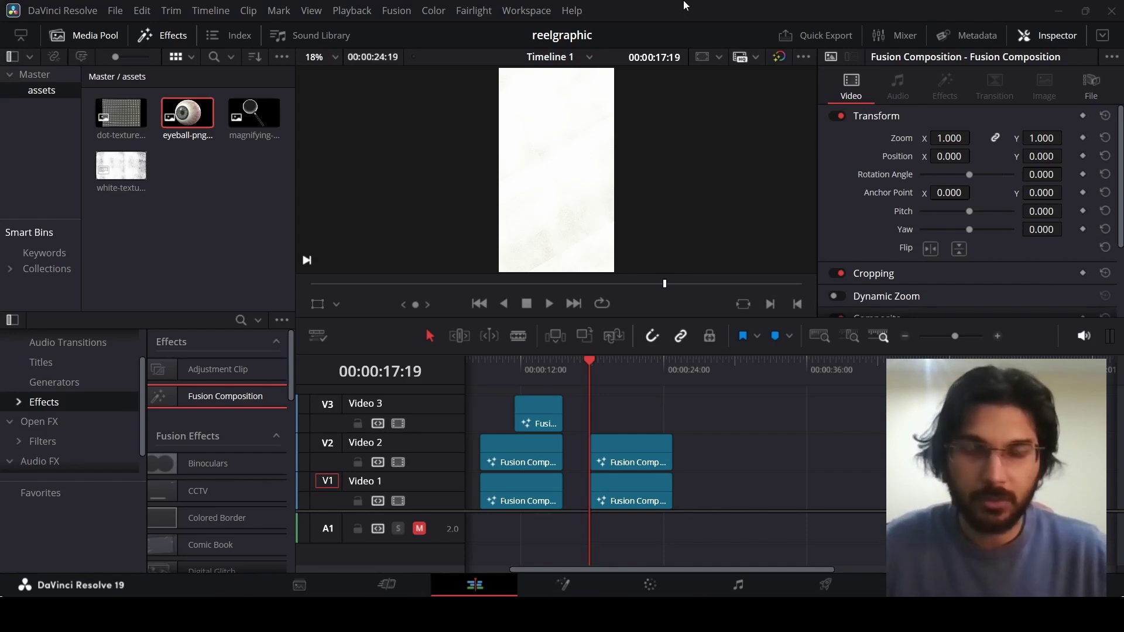
- Reopen the Video 2 composition in Fusion, move MediaOut1 farther along the chain, and insert a Blur node after MultiMerge1
drag(589, 372, 609, 388)
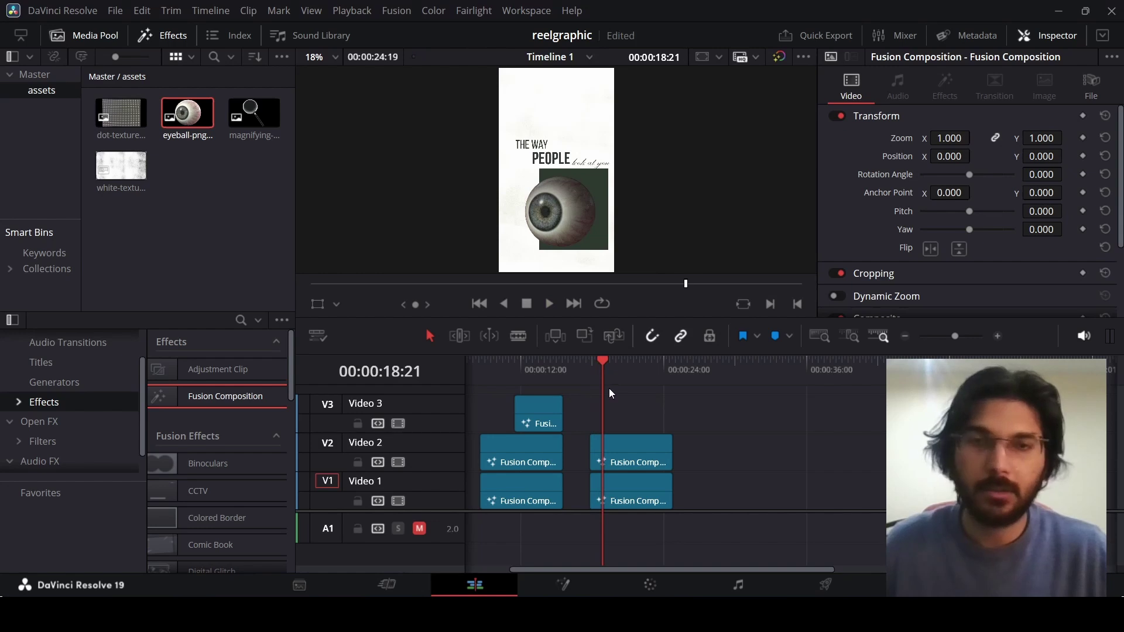
right_click(626, 461)
click(673, 363)
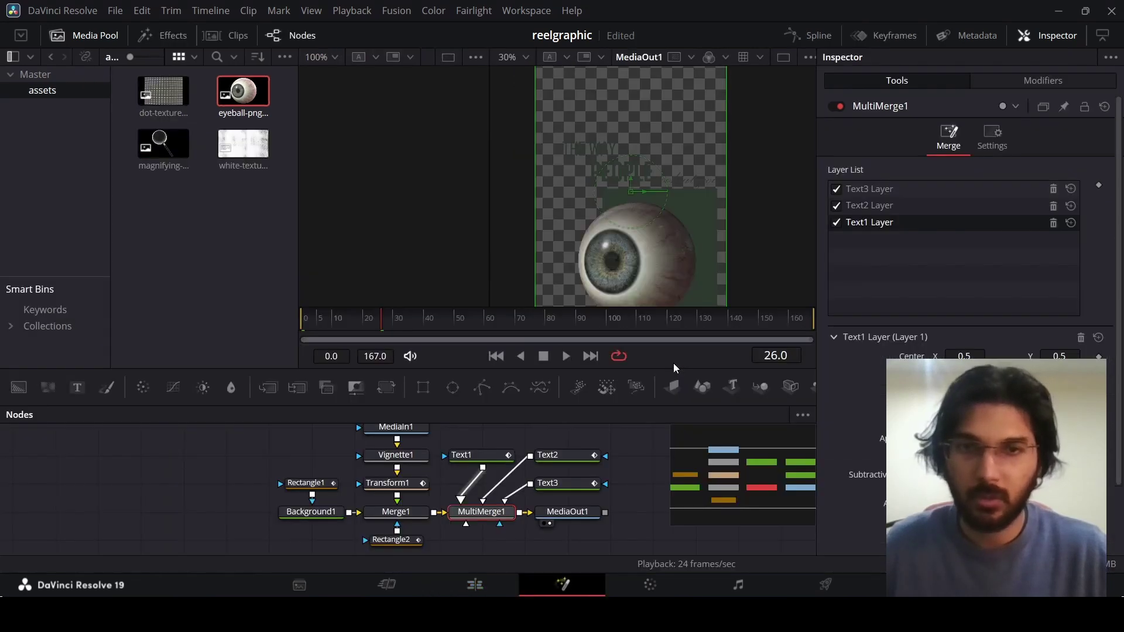
drag(560, 512, 703, 519)
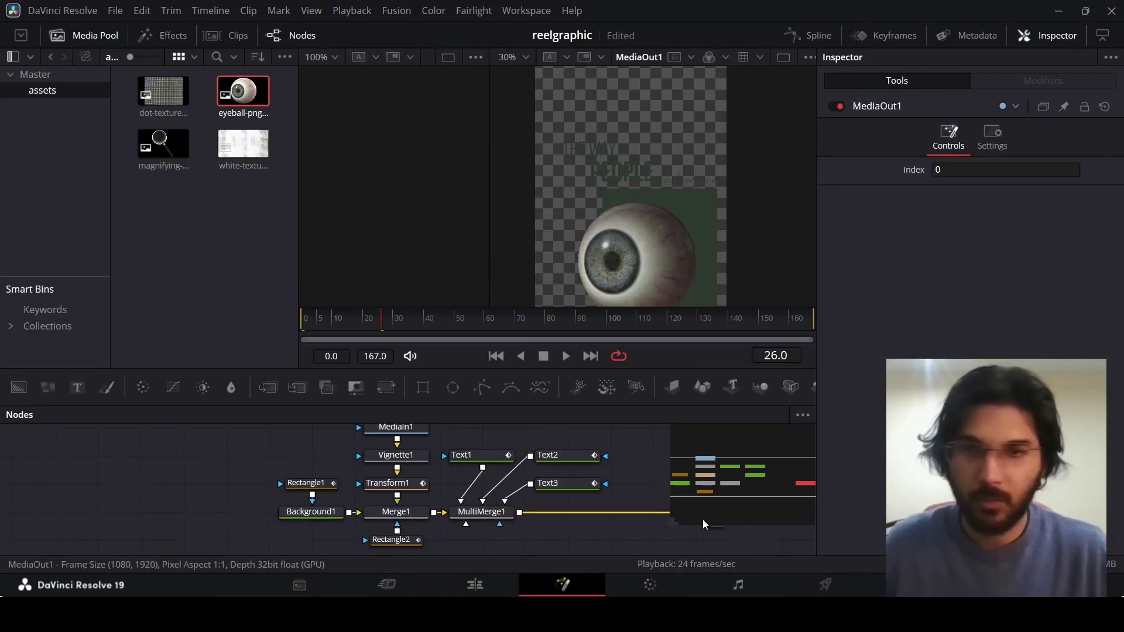
click(515, 515)
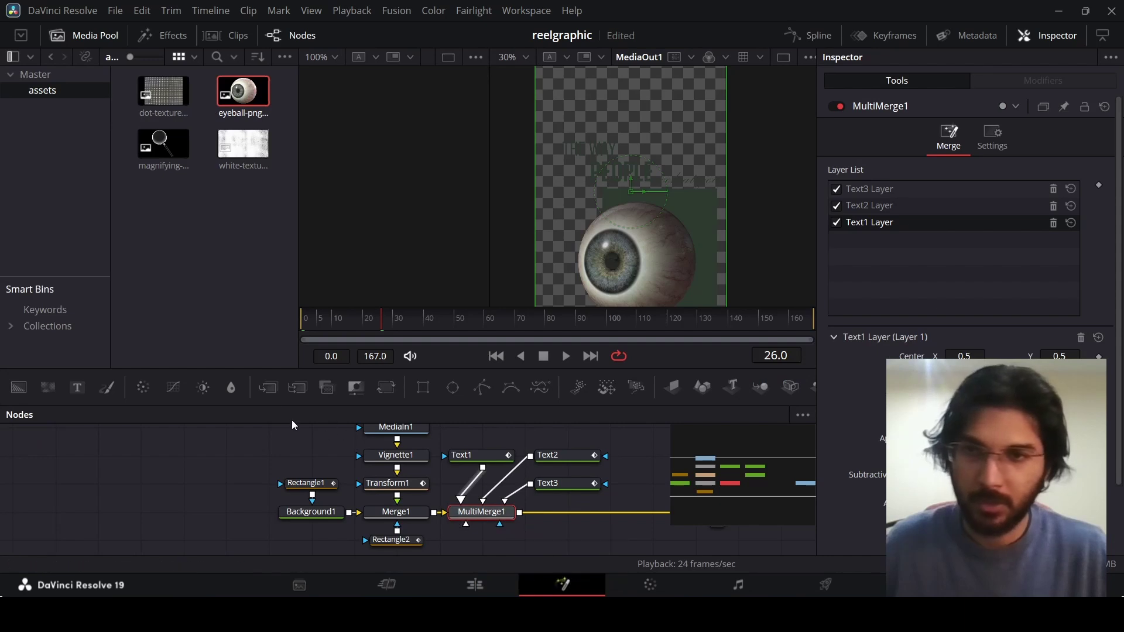
click(237, 389)
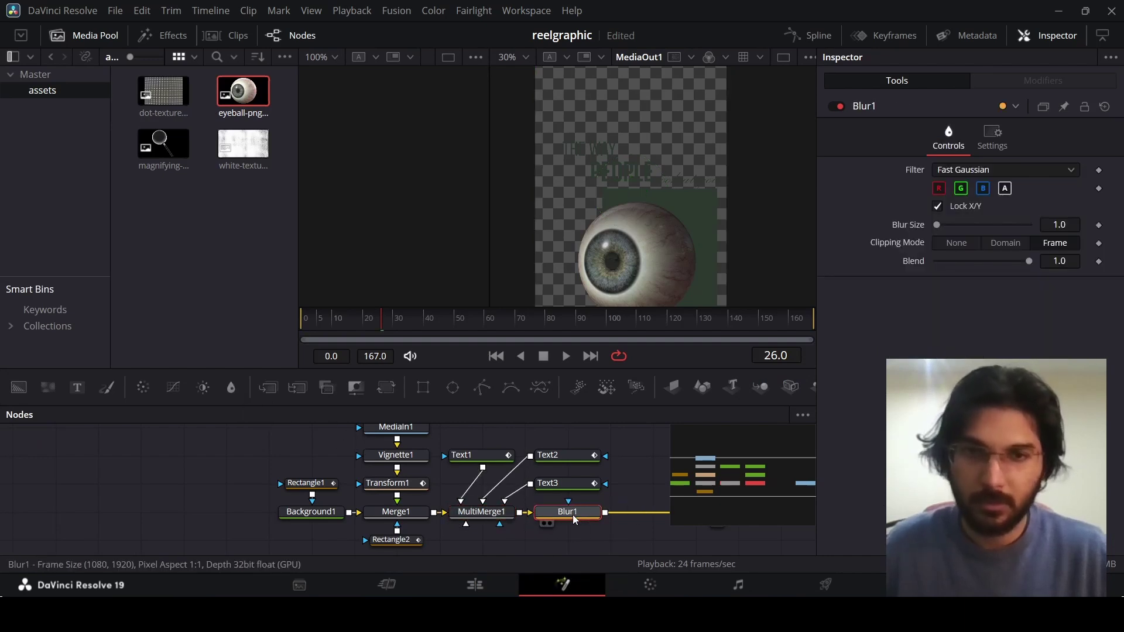
drag(709, 471, 750, 478)
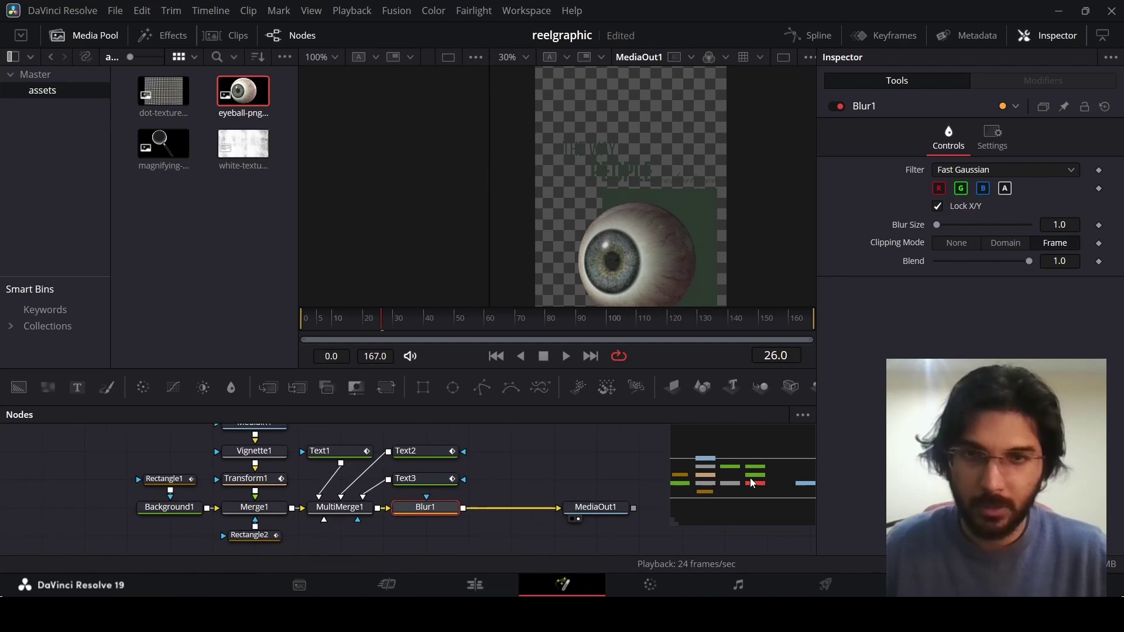
drag(377, 324, 364, 332)
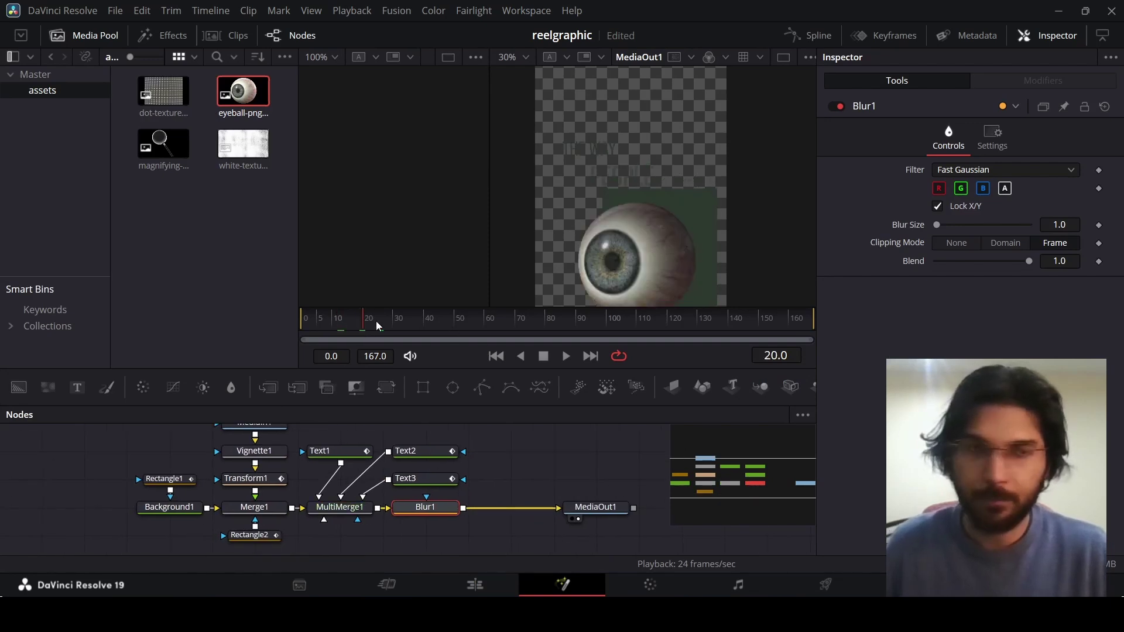
- Keyframe Blur1's blur size at 0.0 on frame 20 and at 10.0 on frame 0
click(1099, 226)
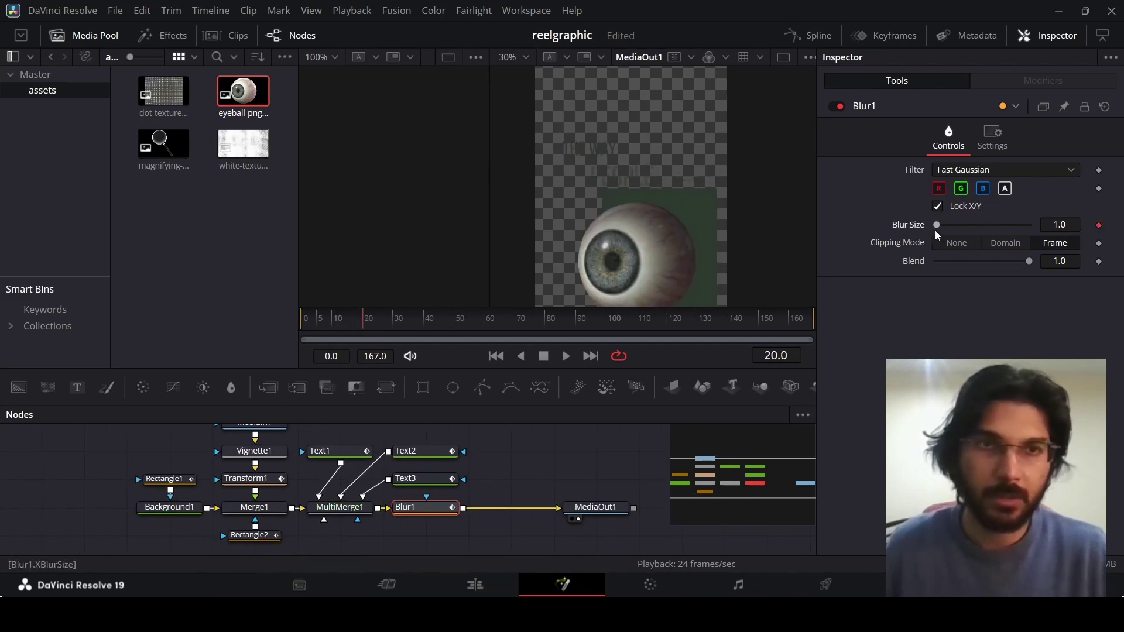
drag(936, 228, 883, 231)
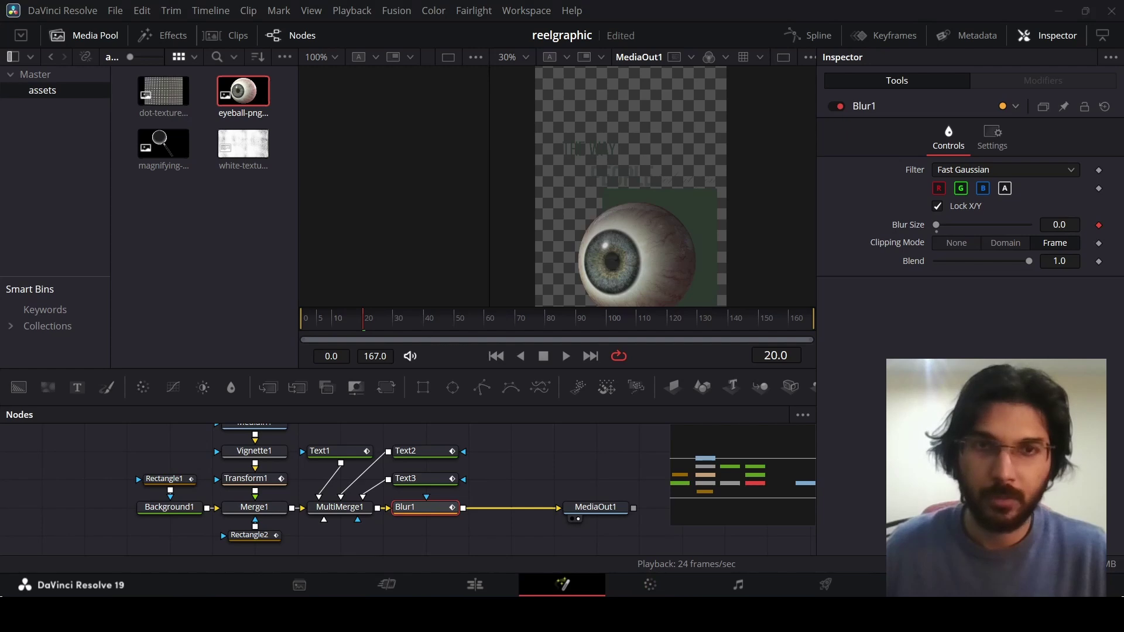
key(Home)
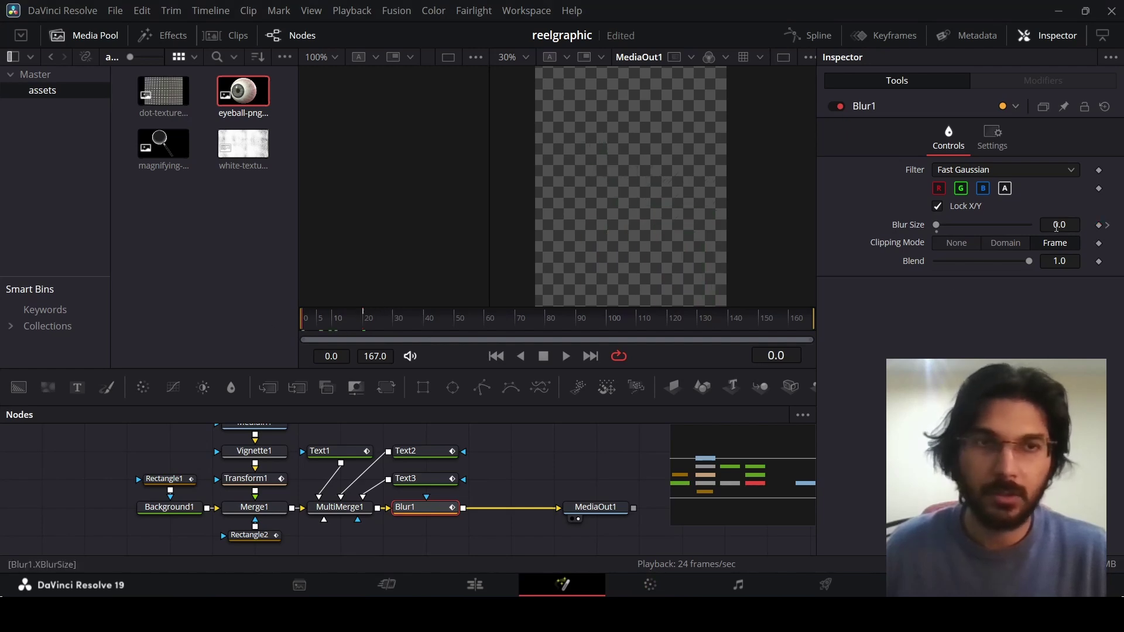
text(10)
key(Tab)
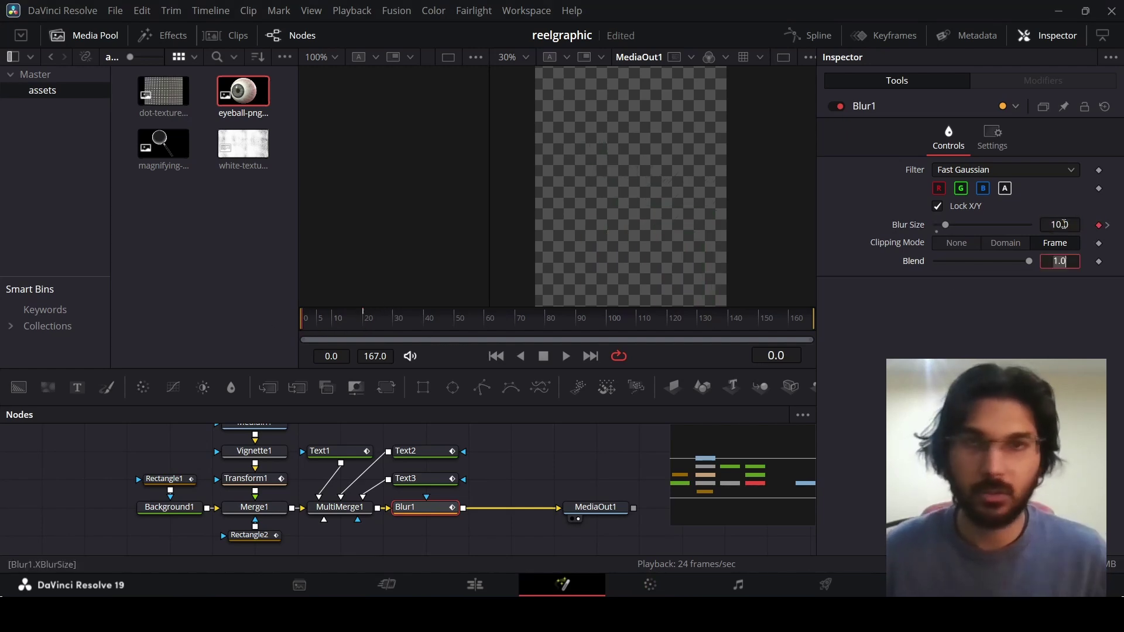
- Set Blur1's blur size to 15.0 at frame 25 and scrub the timeline to check the blur change
drag(346, 319, 377, 328)
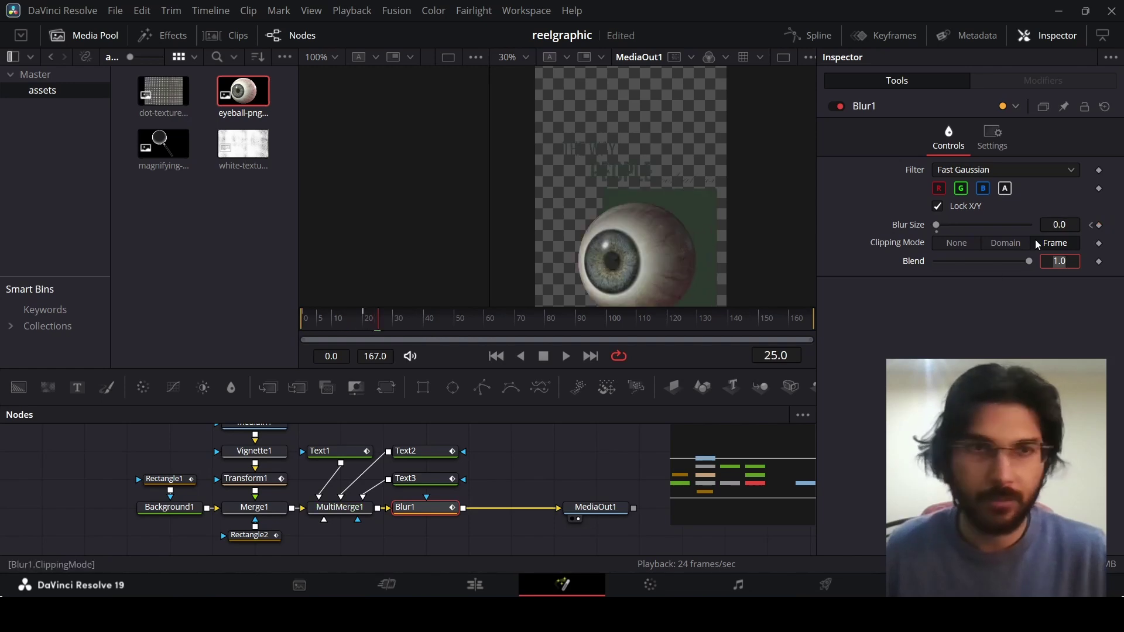
click(1070, 226)
text(153)
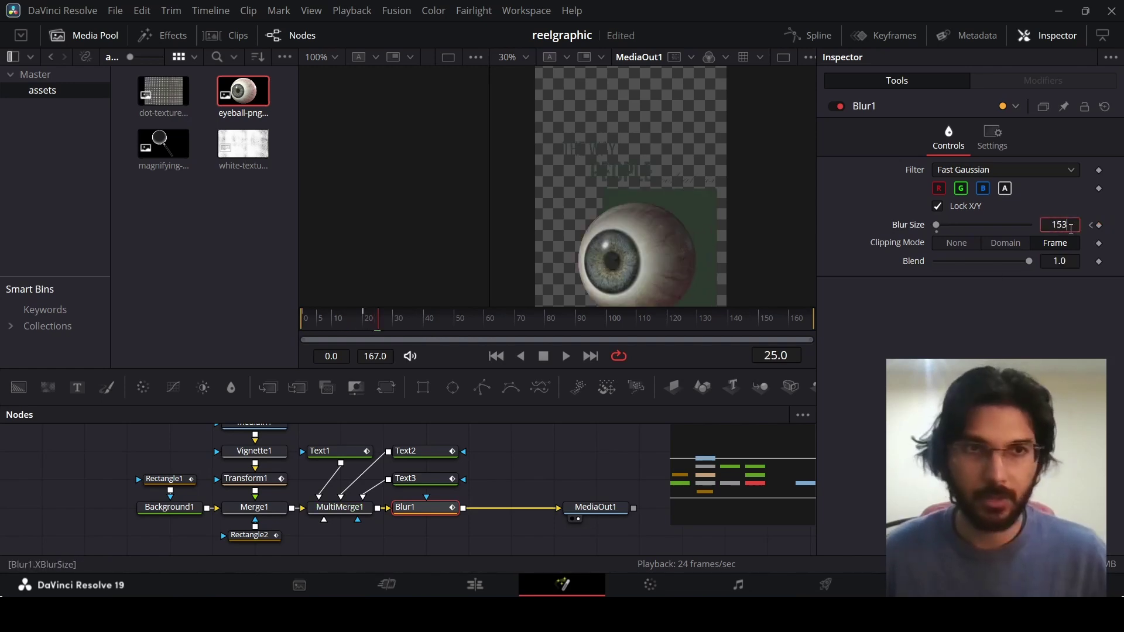
key(Tab)
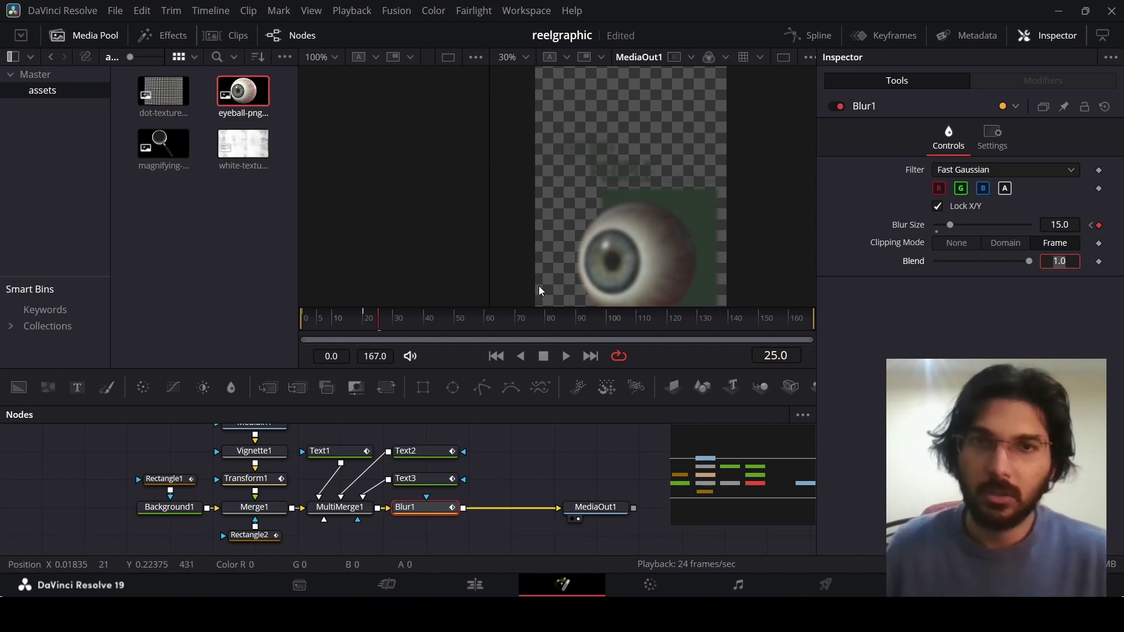
drag(321, 327, 385, 332)
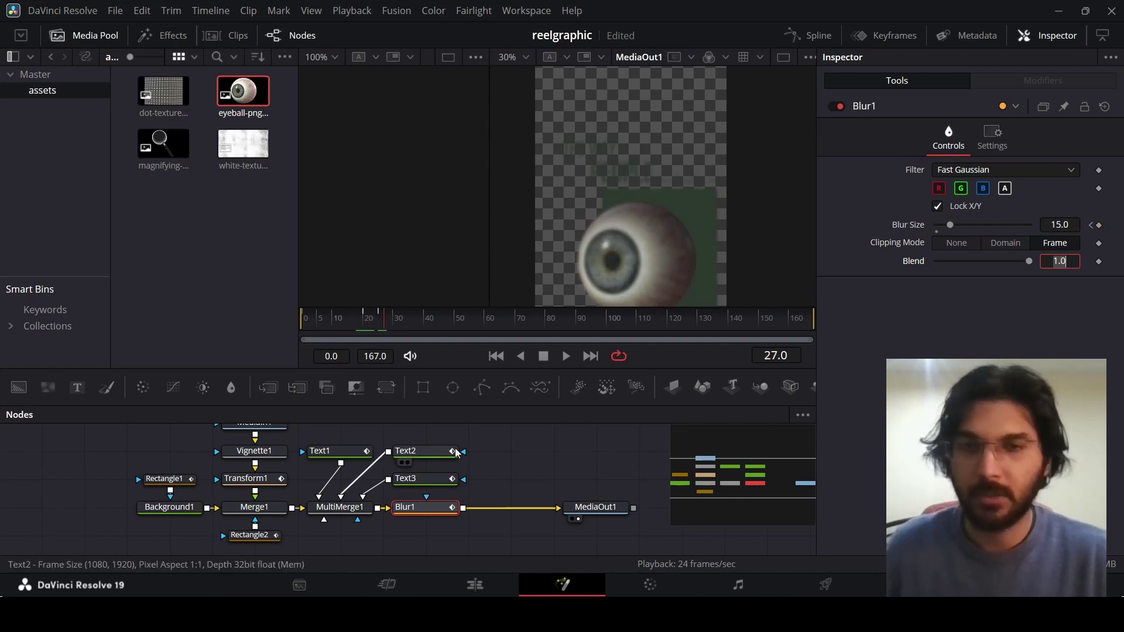
- Insert a Transform node after Blur1 and keyframe its center at frame 20
key(ctrl+f)
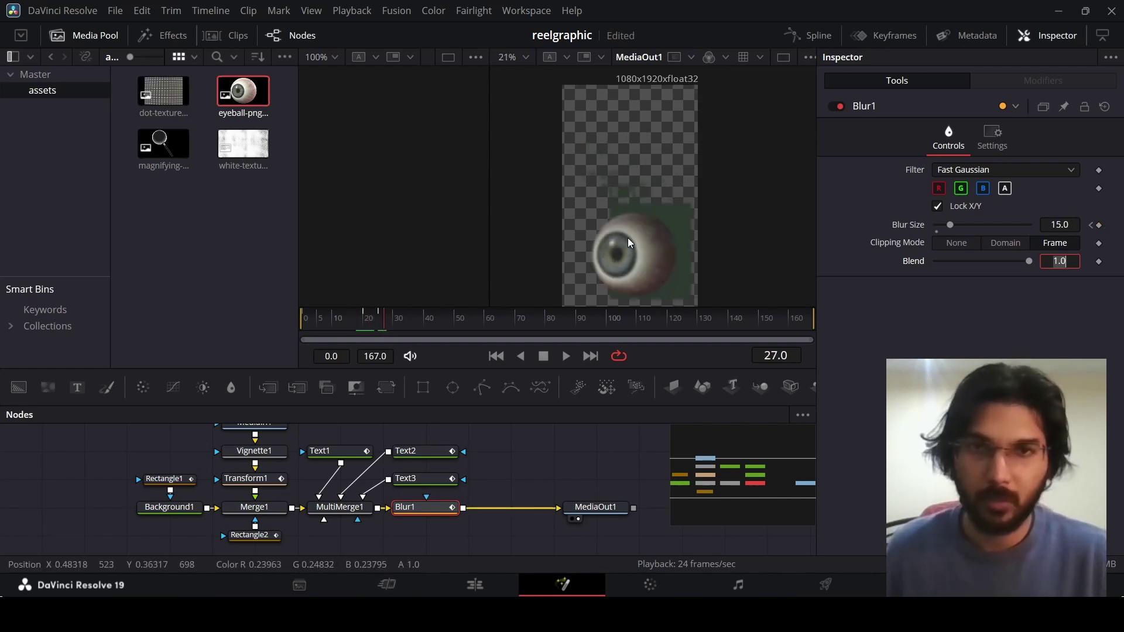
scroll(625, 221, down, 1)
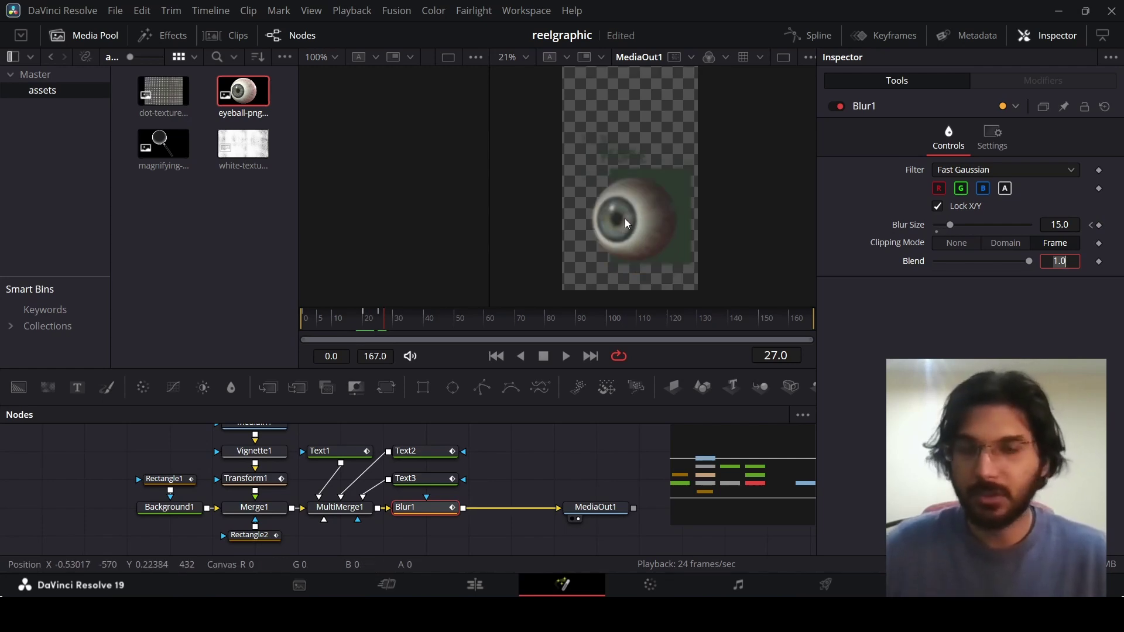
click(419, 514)
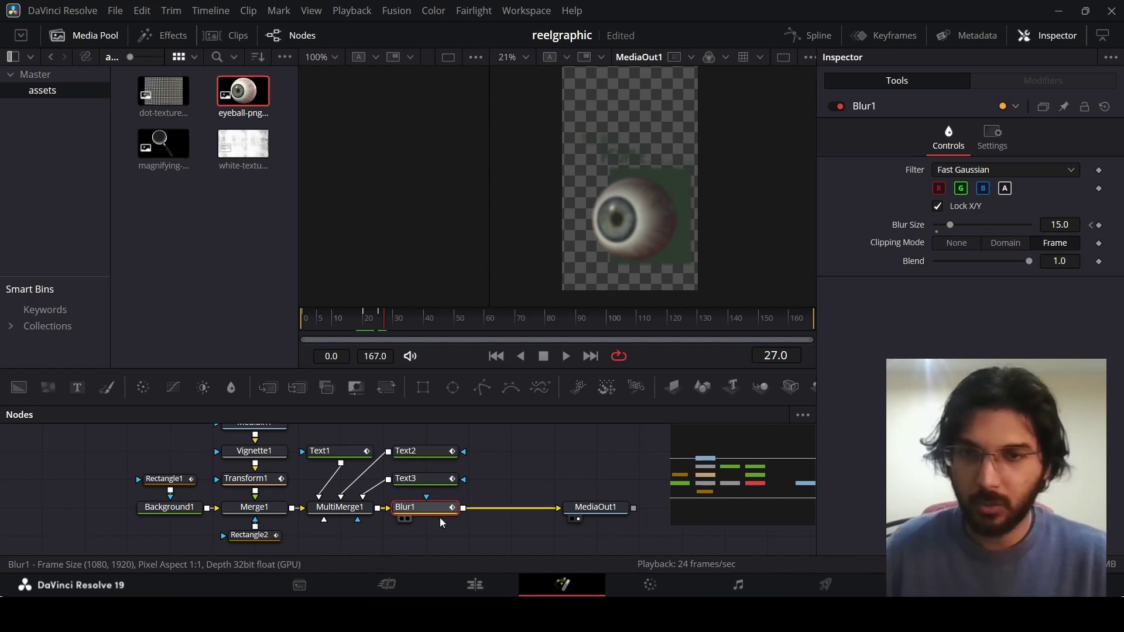
click(386, 388)
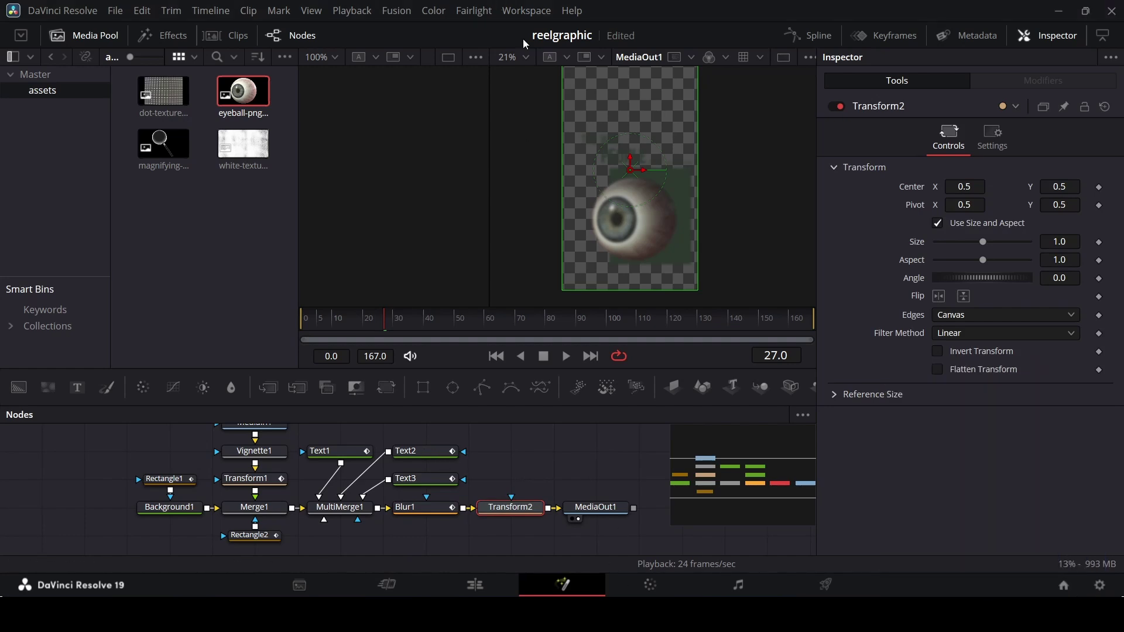
click(367, 323)
click(1100, 187)
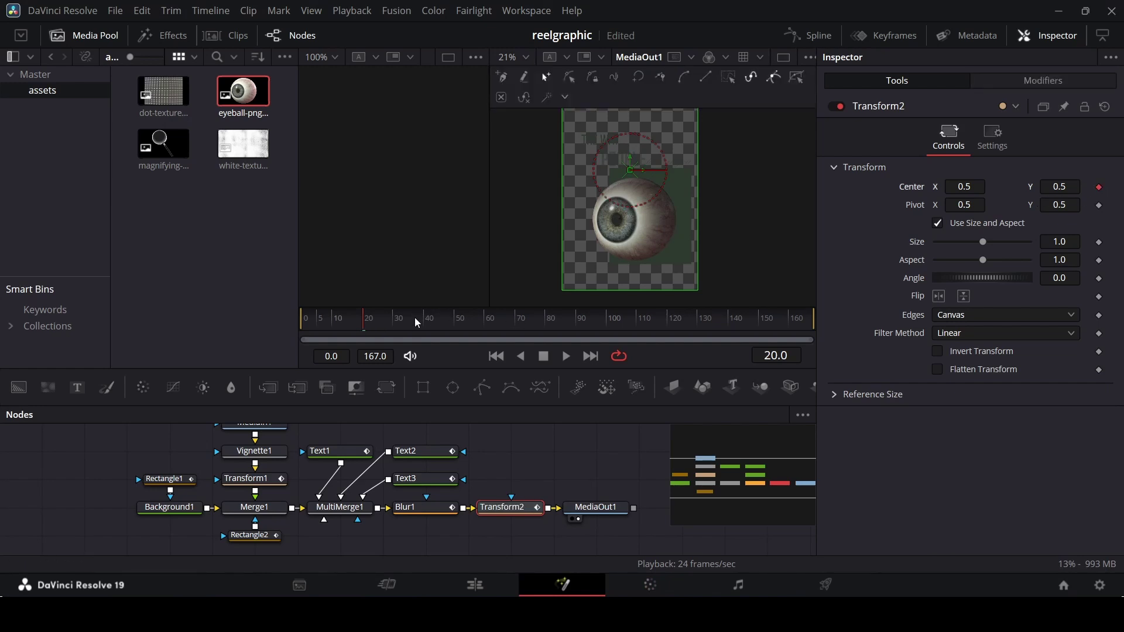
- Move Transform2's center down to Y -0.519 at frame 40 so the graphic slides out of the frame
click(425, 329)
scroll(650, 215, down, 3)
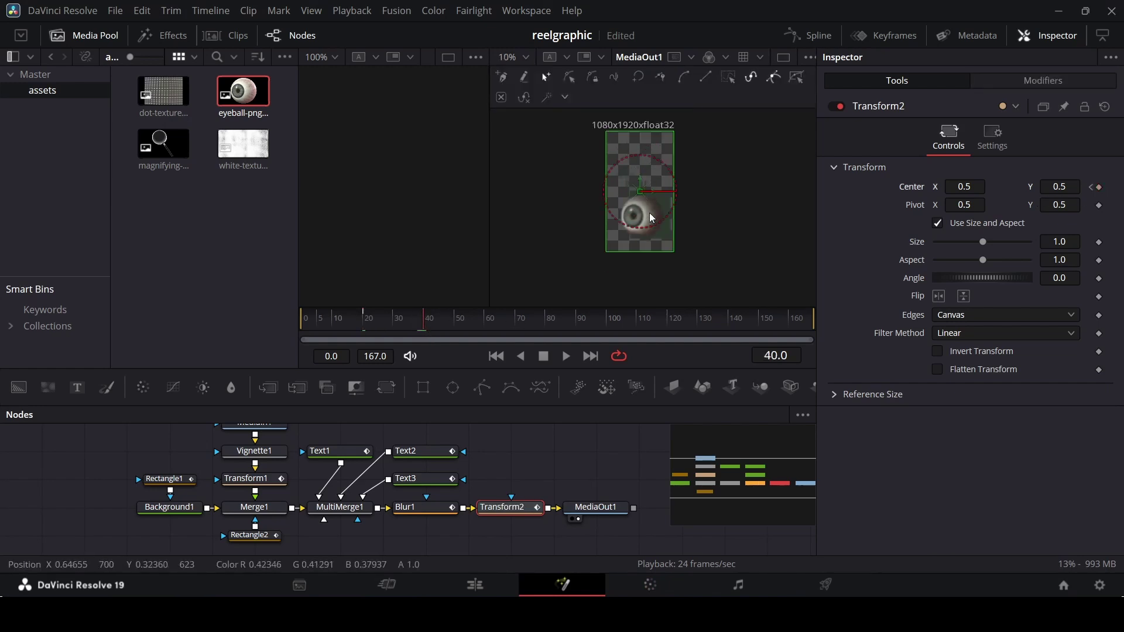
drag(1066, 188, 495, 189)
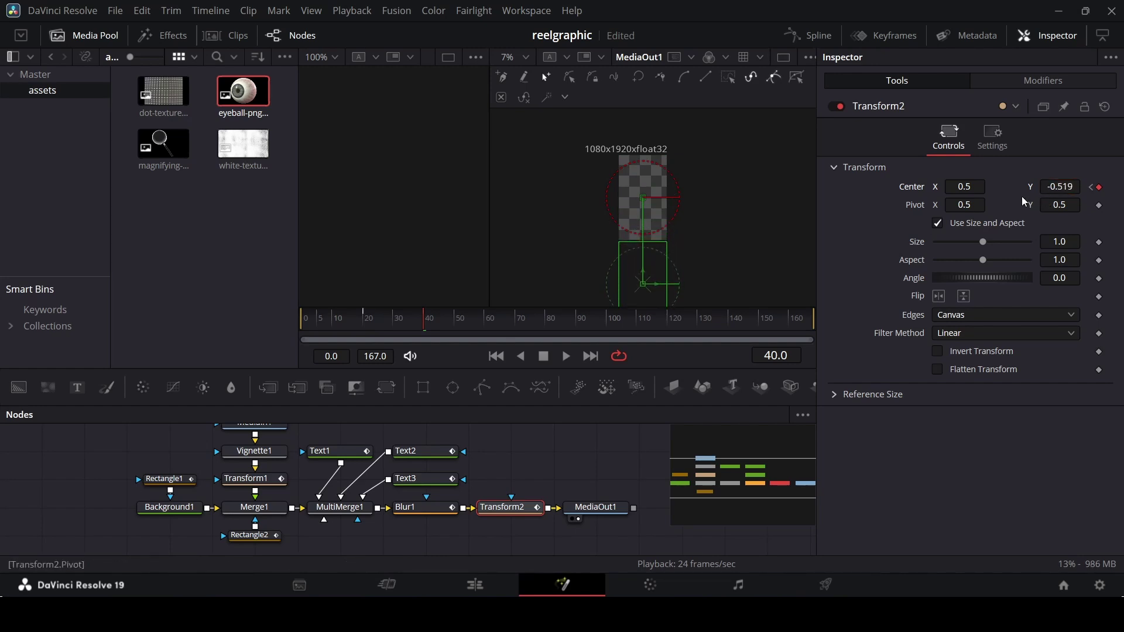
scroll(659, 246, up, 2)
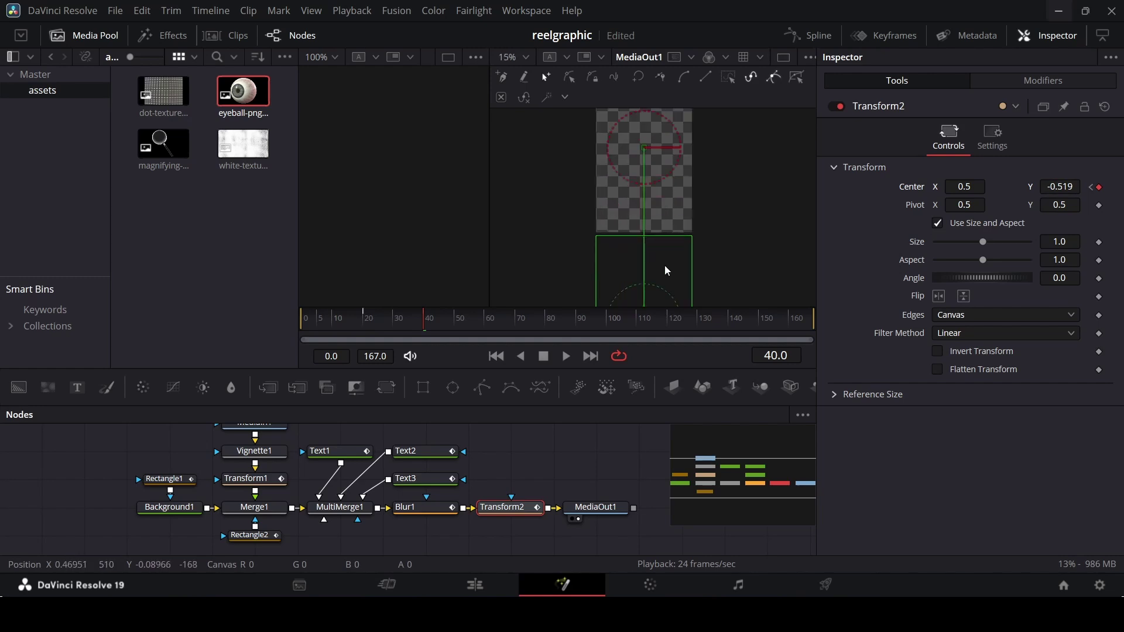
scroll(643, 247, up, 1)
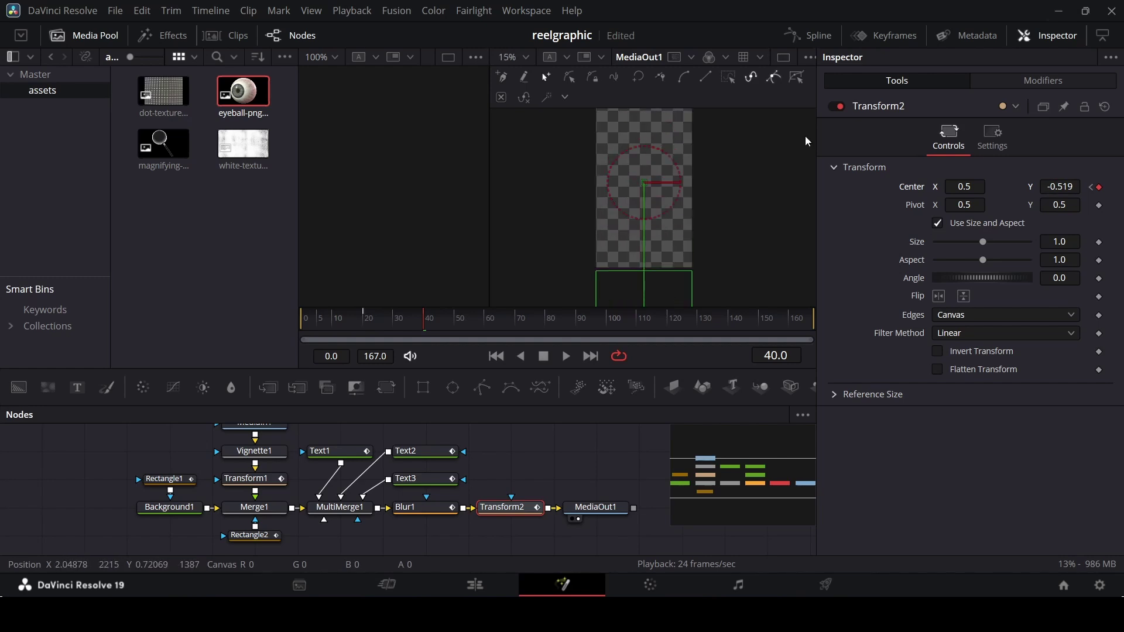
- Open the Spline editor and hide the curves of the other nodes, leaving only Transform2's center displacement curve displayed
click(823, 38)
click(435, 453)
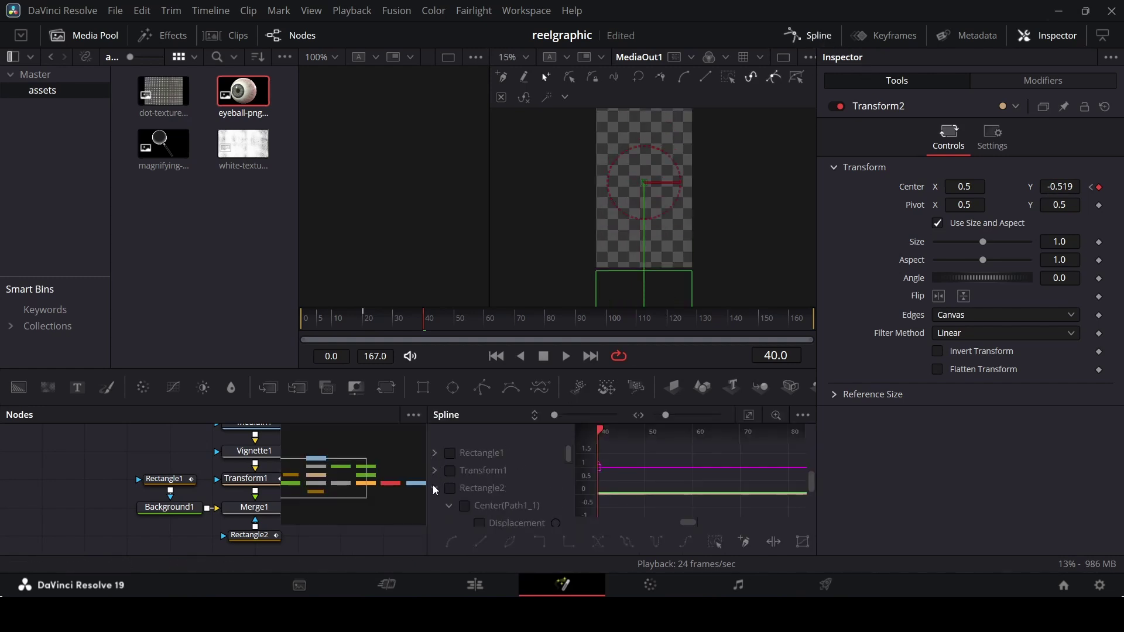
click(446, 505)
click(435, 506)
click(450, 507)
click(450, 507)
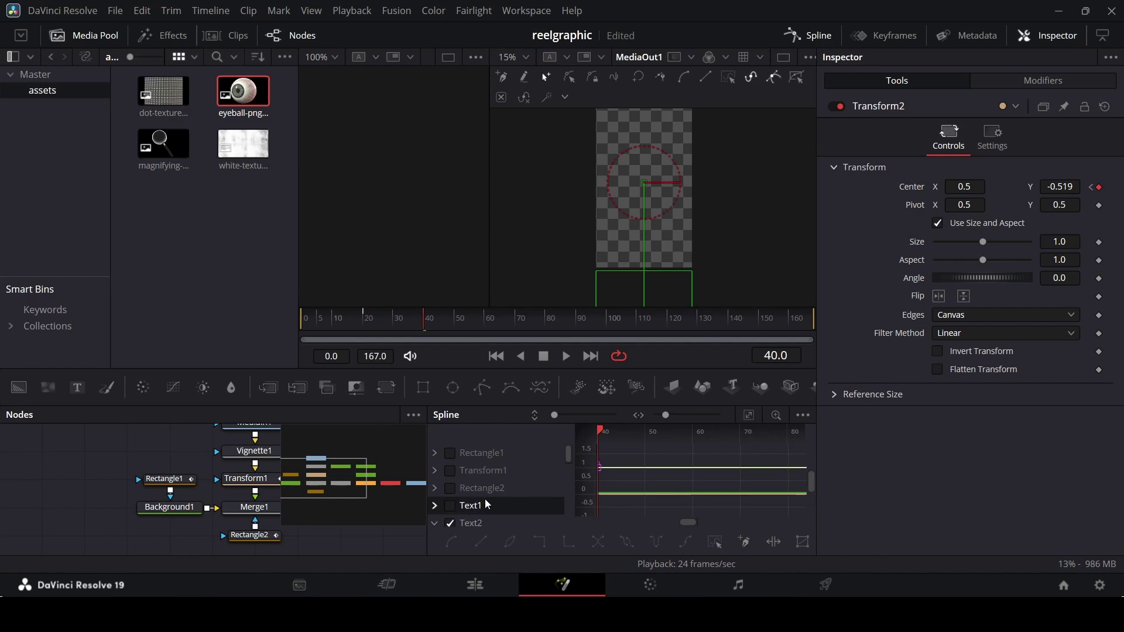
scroll(465, 492, down, 1)
click(435, 471)
click(451, 471)
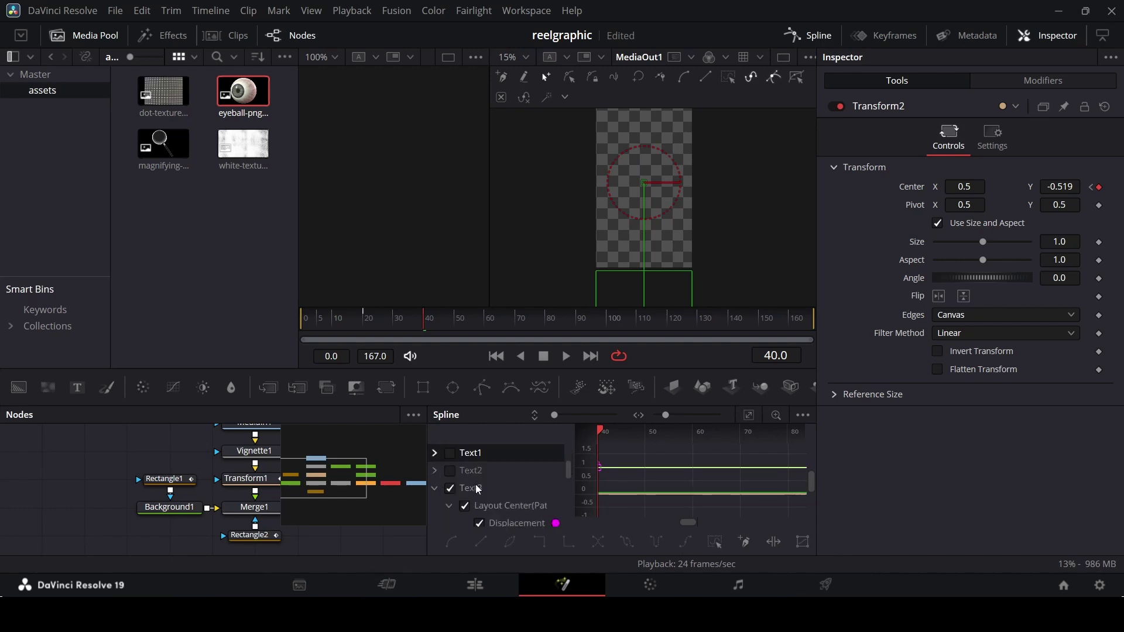
click(451, 493)
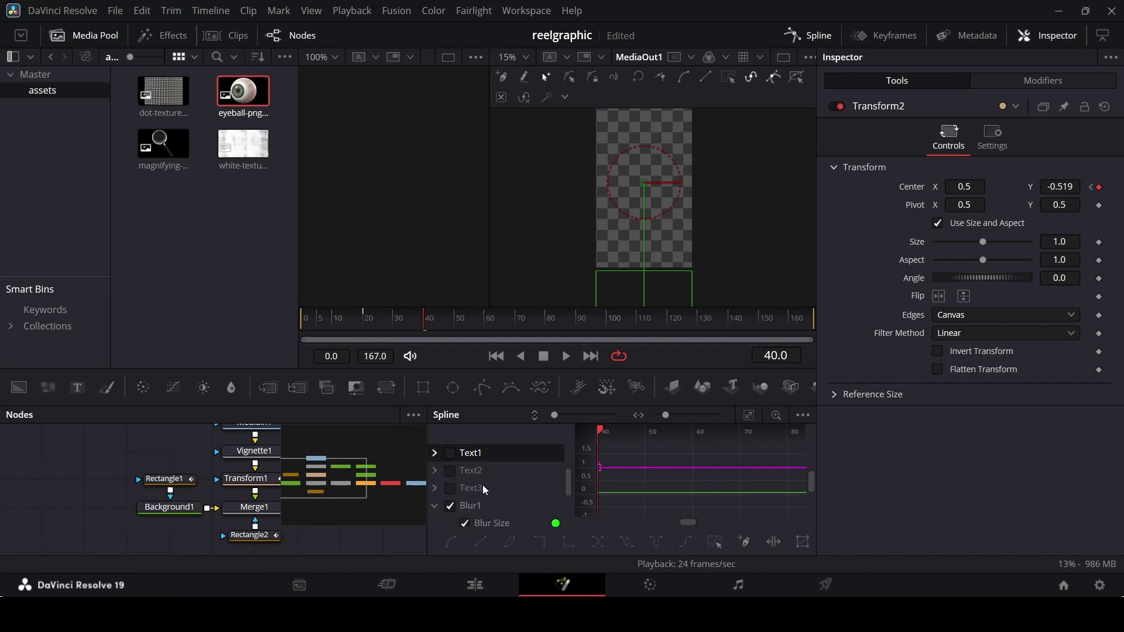
click(450, 507)
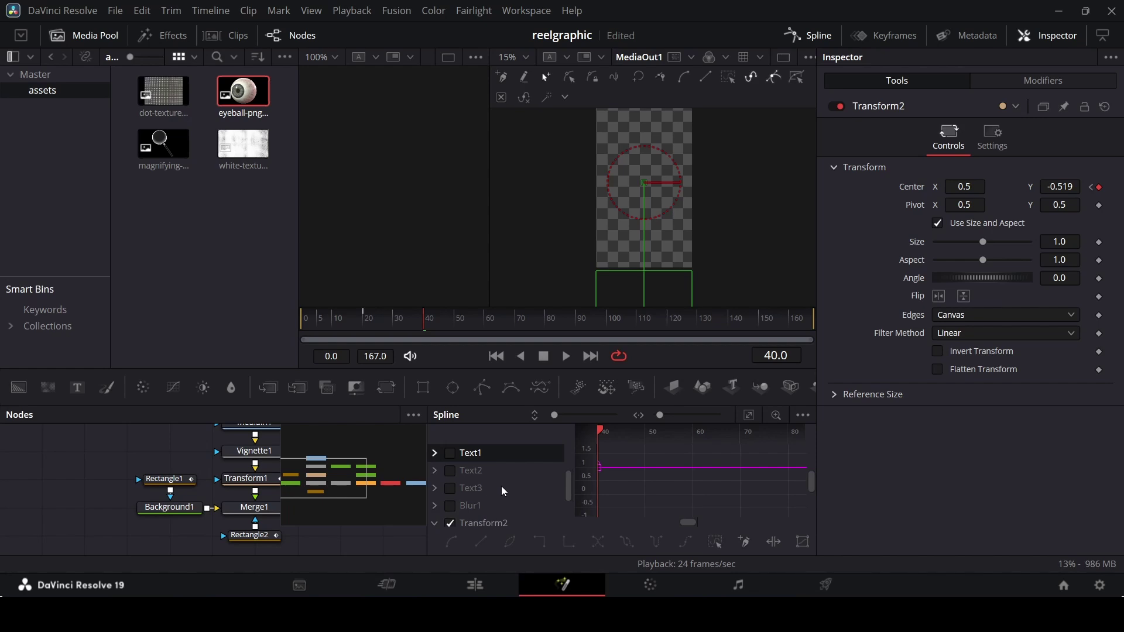
scroll(501, 486, down, 2)
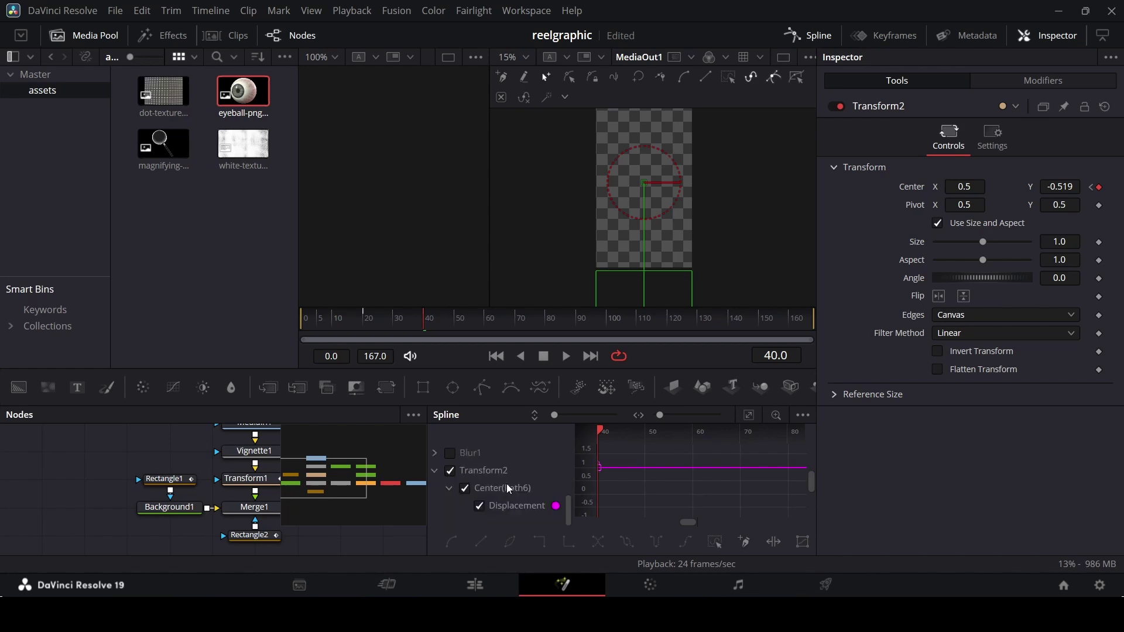
- Smooth Transform2's displacement keyframes and stretch their handles into a steep S-curve between frames 20 and 40
click(747, 415)
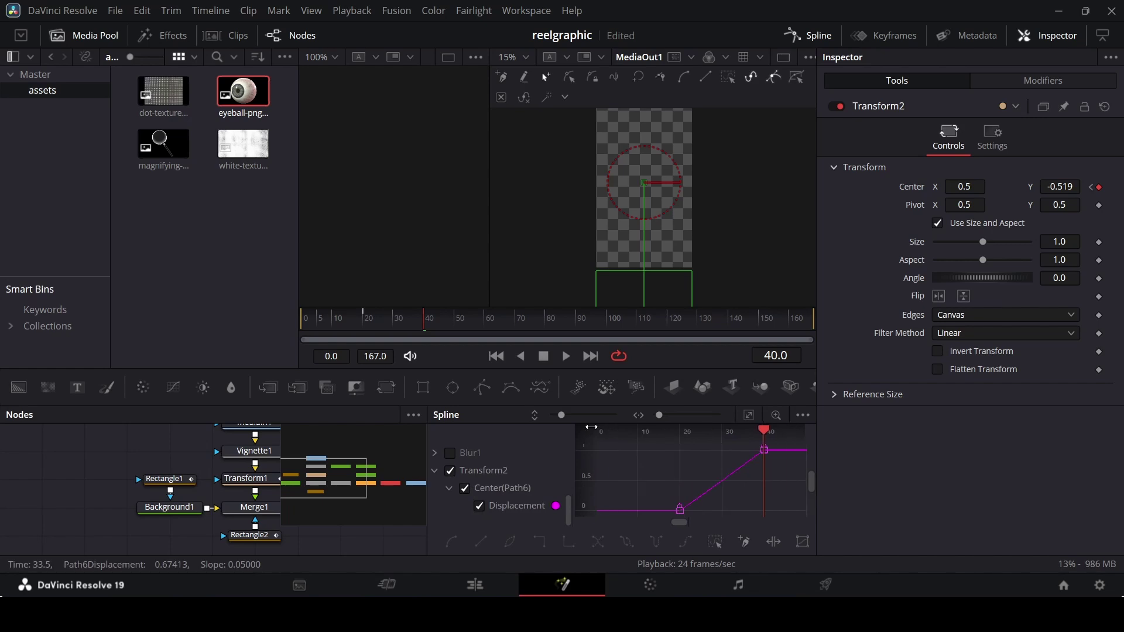
drag(582, 445, 584, 470)
drag(788, 432, 788, 434)
key(s)
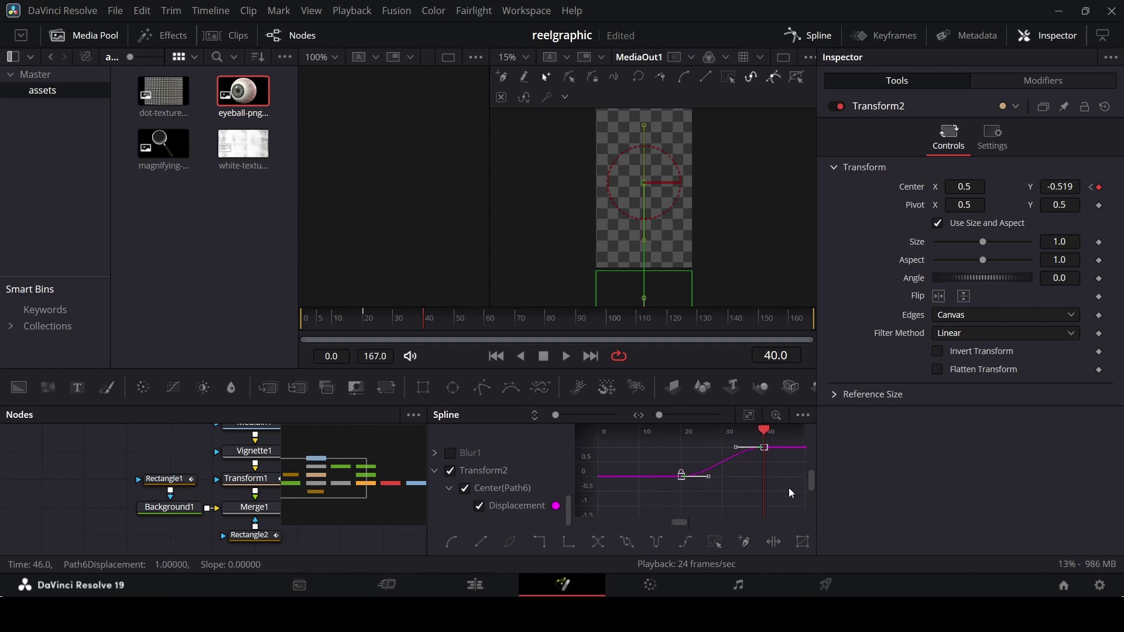
drag(709, 477, 675, 451)
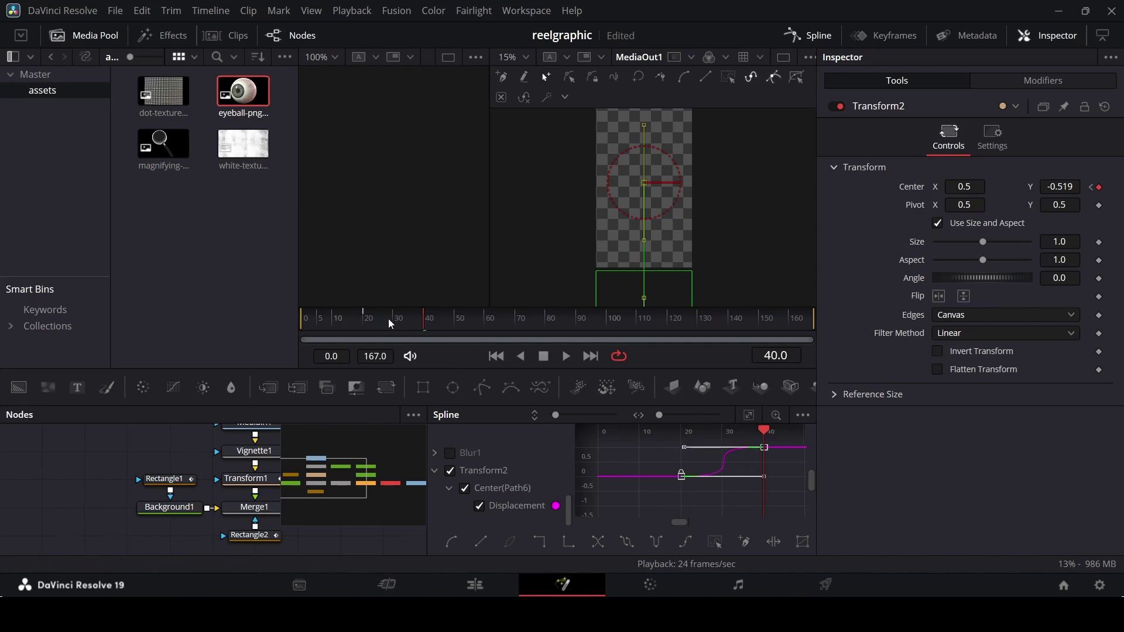
- Close the Spline editor, play the composition from frame 0 and scrub through the slide-out to review it
drag(388, 318, 286, 321)
click(794, 35)
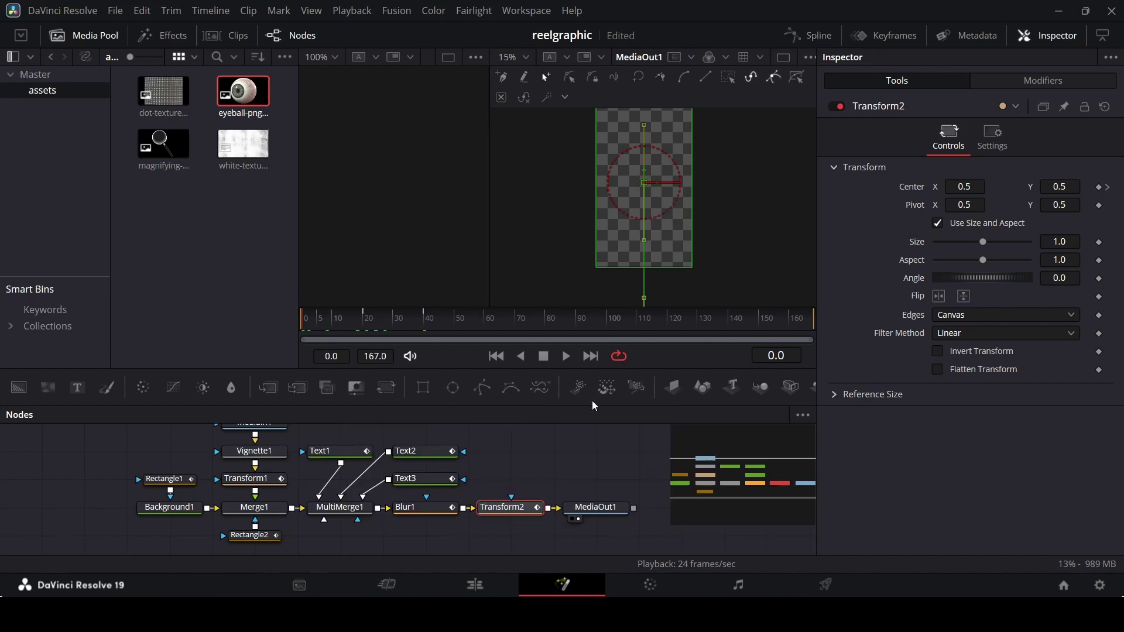
click(580, 471)
key(space)
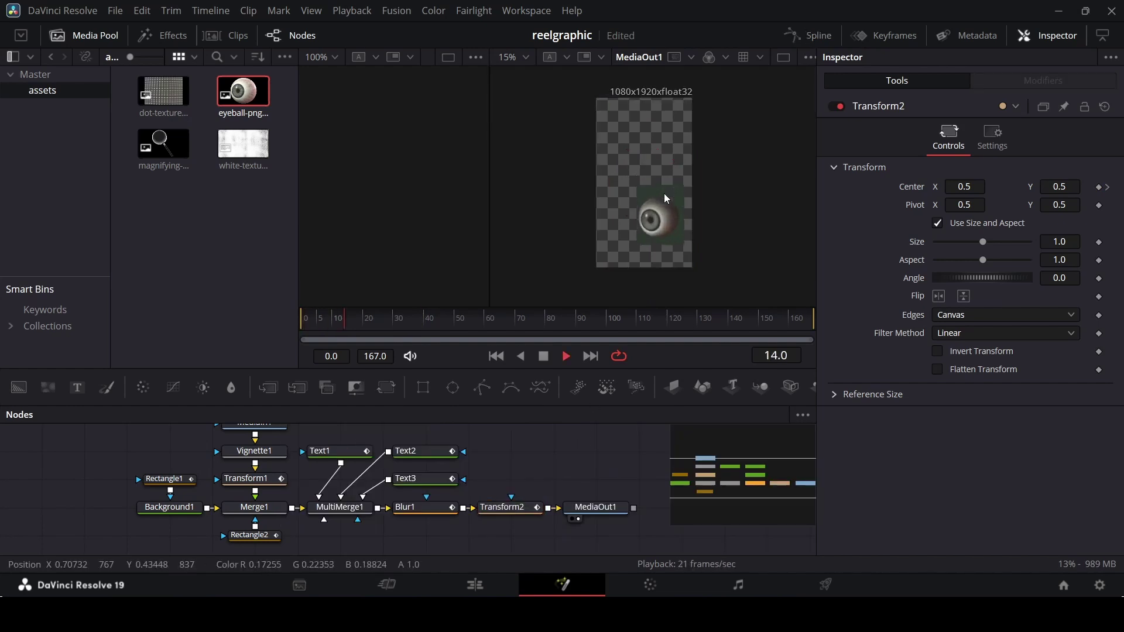
drag(349, 324, 395, 337)
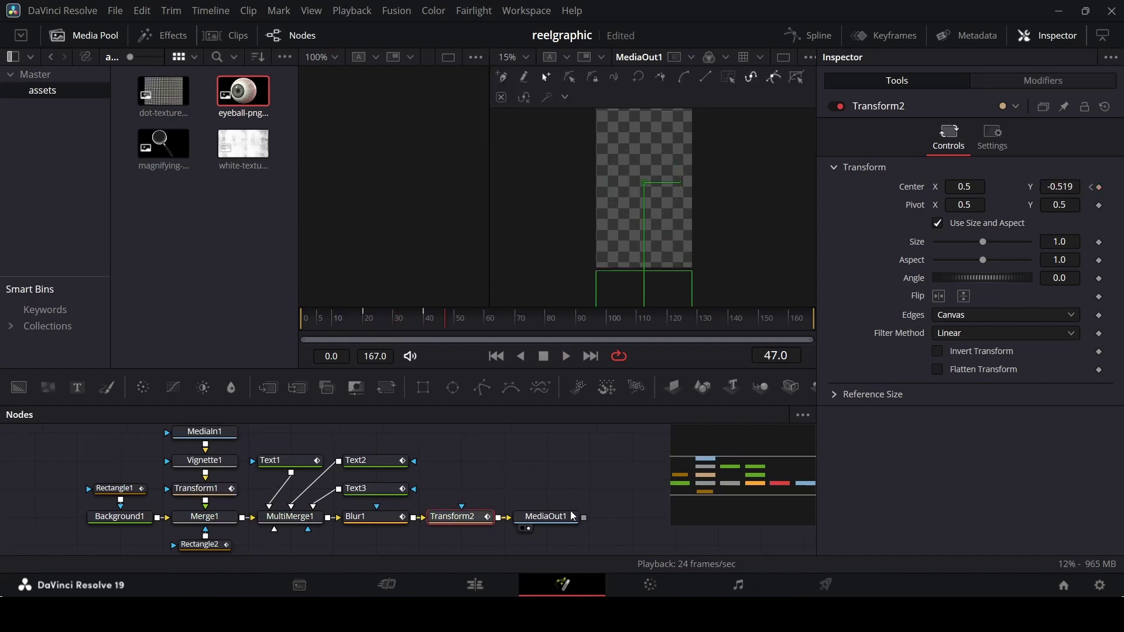
- Move MediaOut1 farther along the chain and insert a MultiMerge node after Transform2
drag(539, 518, 638, 521)
click(470, 520)
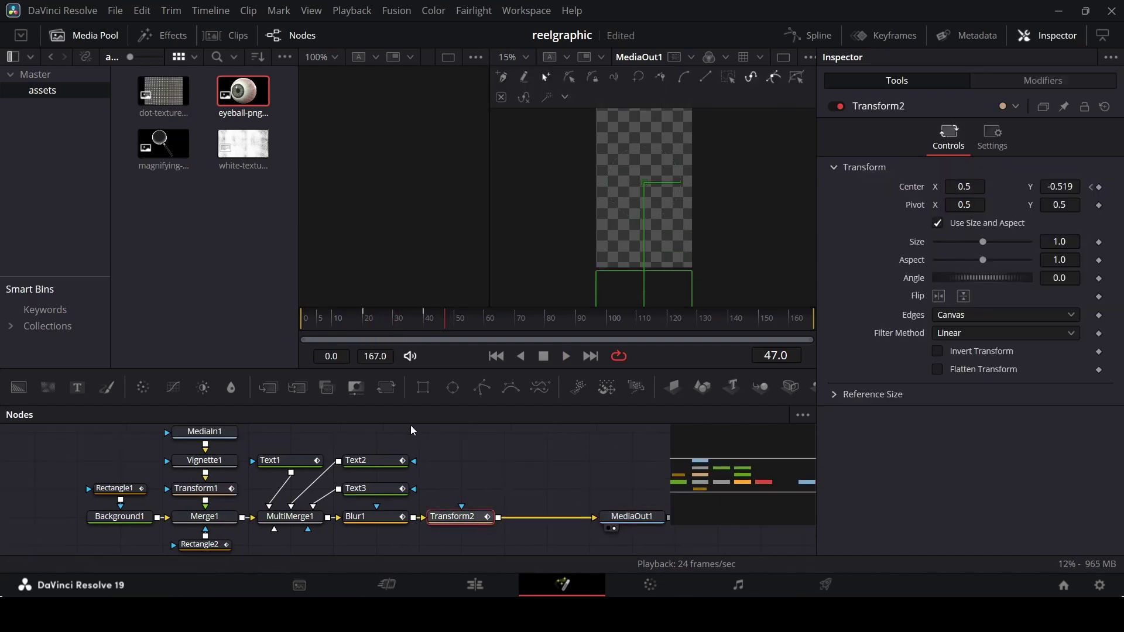
click(303, 390)
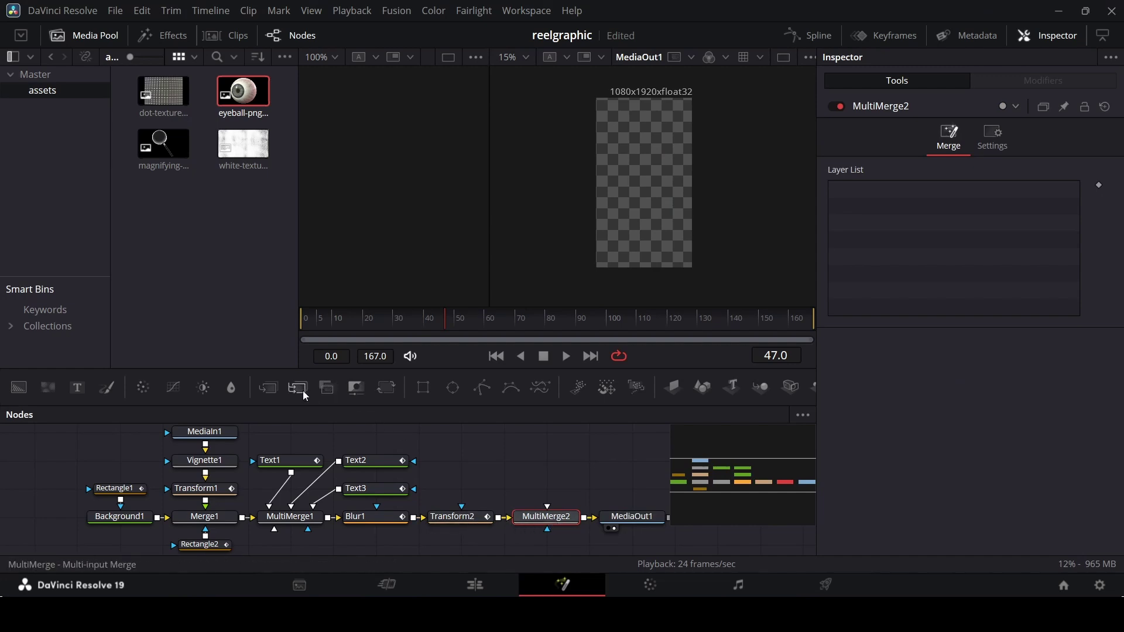
- Shift MultiMerge2 and MediaOut1 together away from Transform2 to free space in the node graph
mouse_move(555, 518)
mouse_down()
mouse_move(558, 494)
mouse_move(555, 546)
mouse_move(558, 528)
mouse_up()
drag(558, 477, 676, 547)
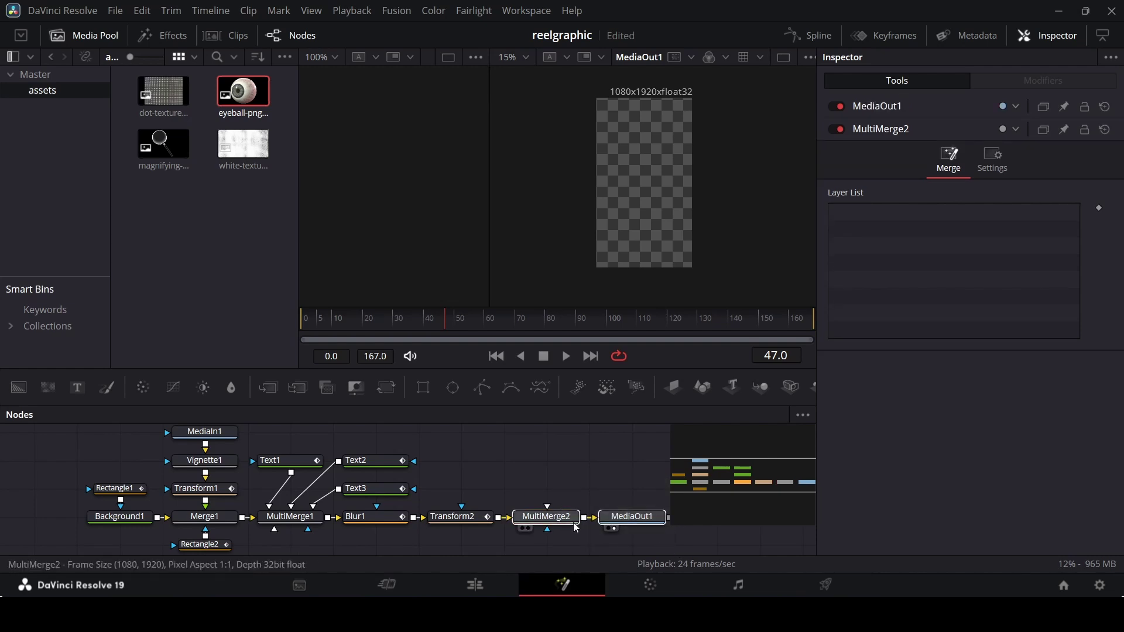
drag(573, 523, 660, 522)
click(609, 476)
mouse_move(740, 474)
mouse_down()
mouse_move(739, 490)
mouse_move(779, 482)
mouse_move(726, 476)
mouse_move(737, 476)
mouse_up()
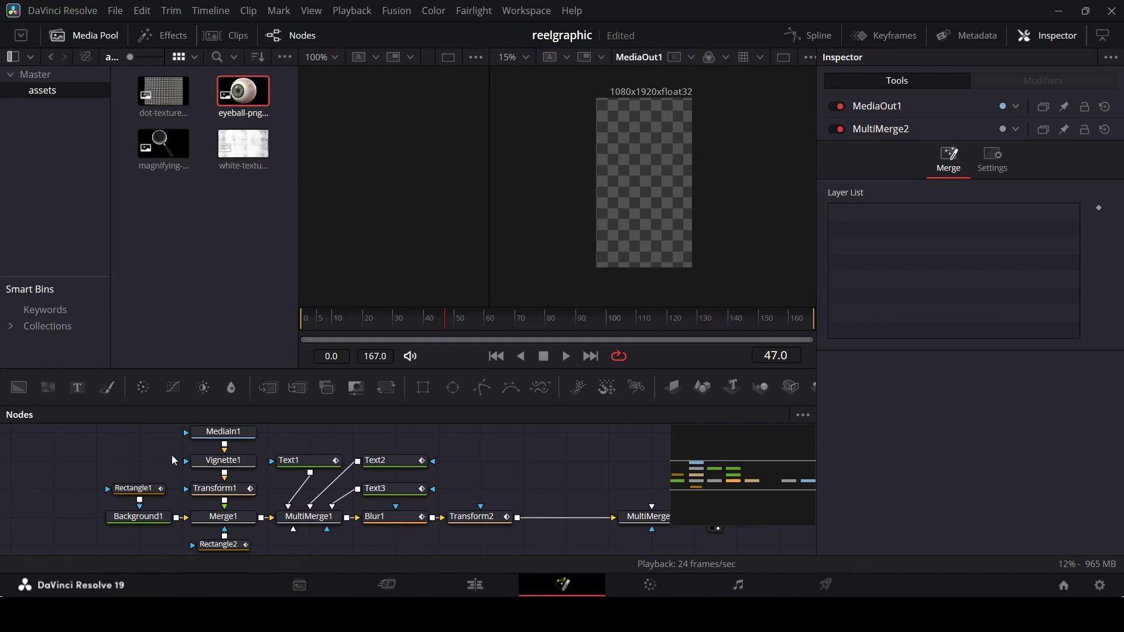
- Add an Underlay node to the node graph and move it back over the Transform2 end of the chain
key(shift+space)
text(vig)
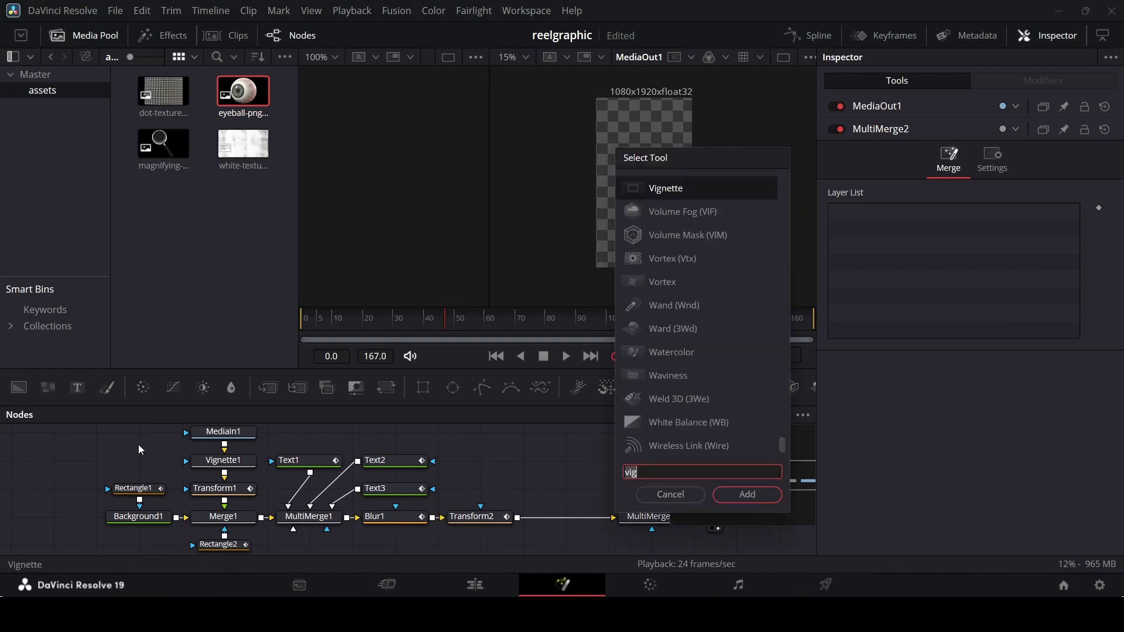
text(und)
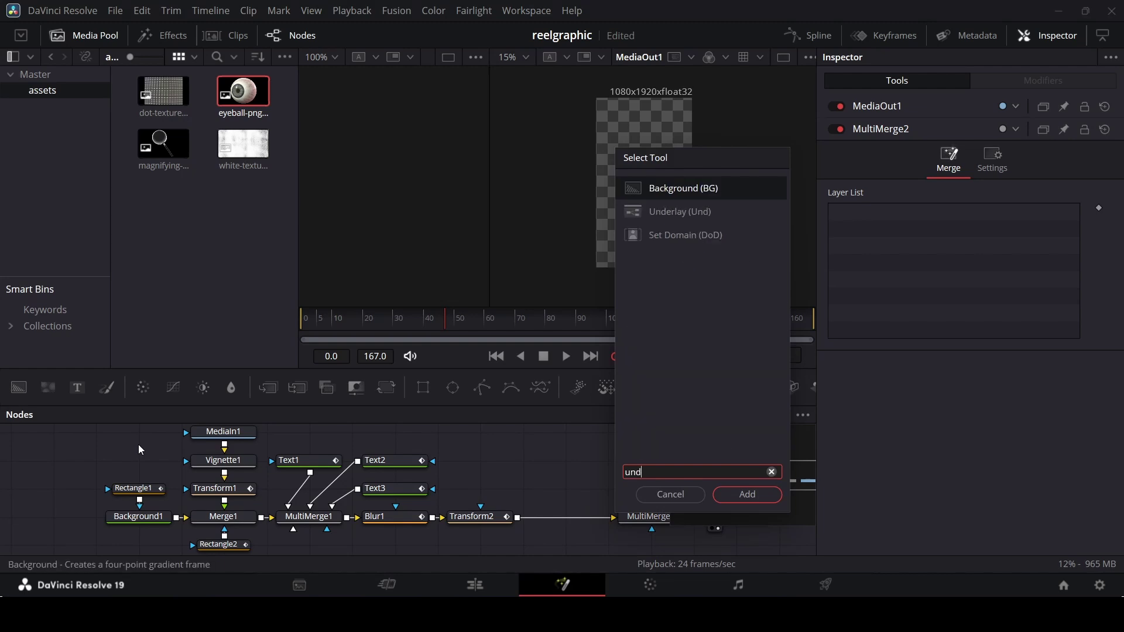
key(Down)
key(Return)
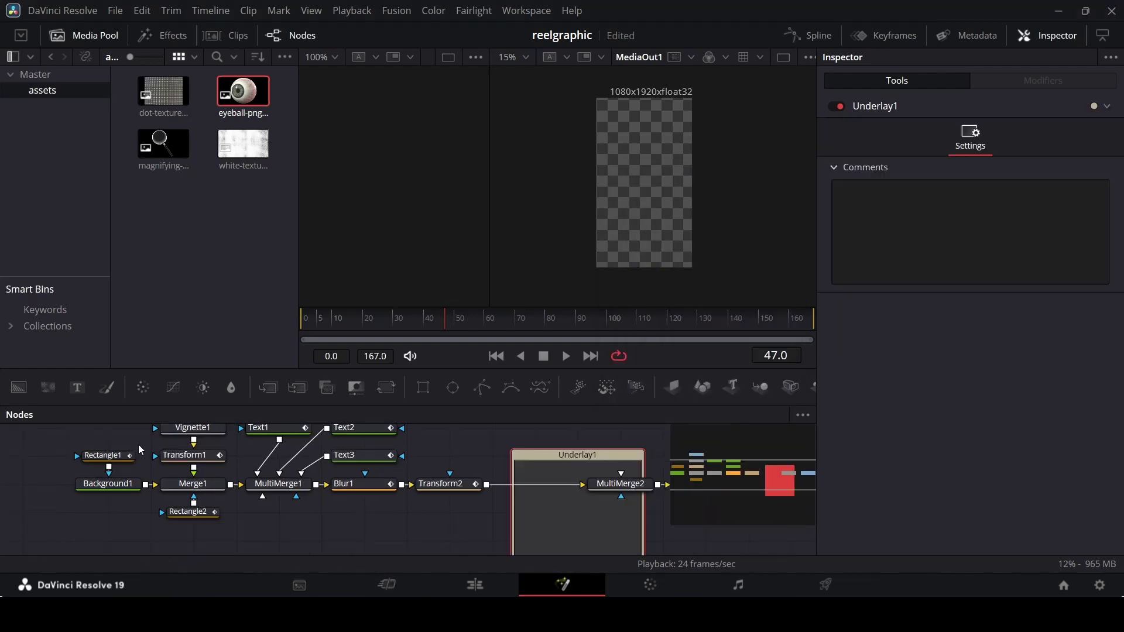
drag(565, 455, 440, 424)
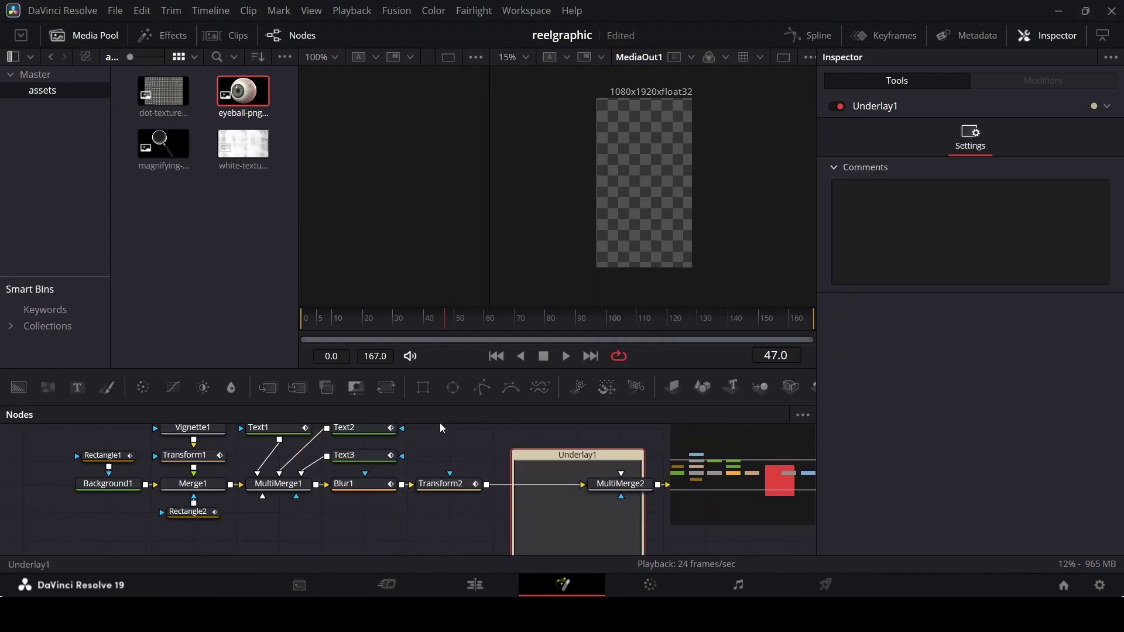
drag(568, 456, 455, 439)
- Enlarge Underlay1 so it frames all nodes from Background1 and MediaIn1 through Transform2, with margin above and below
scroll(455, 467, down, 3)
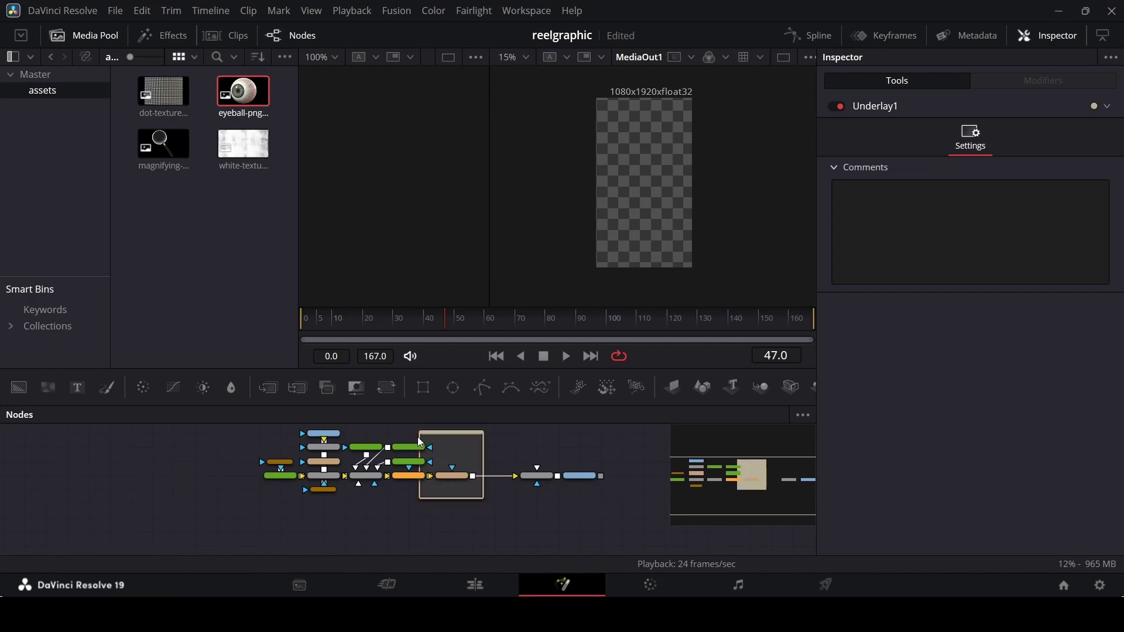
drag(421, 443, 251, 443)
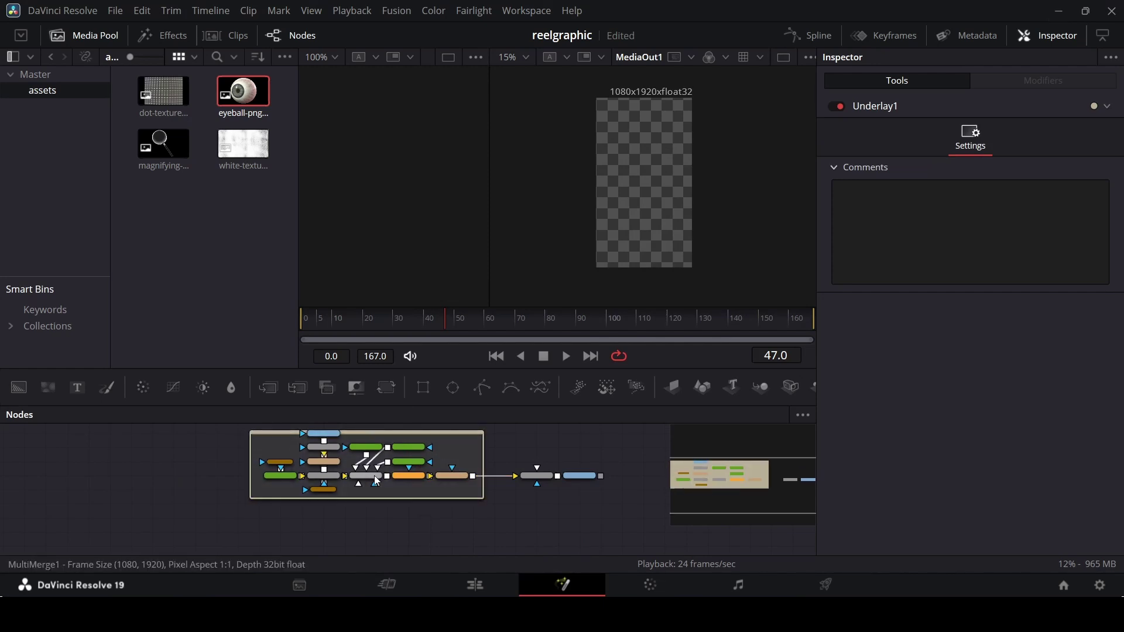
scroll(384, 471, up, 2)
drag(374, 476, 374, 457)
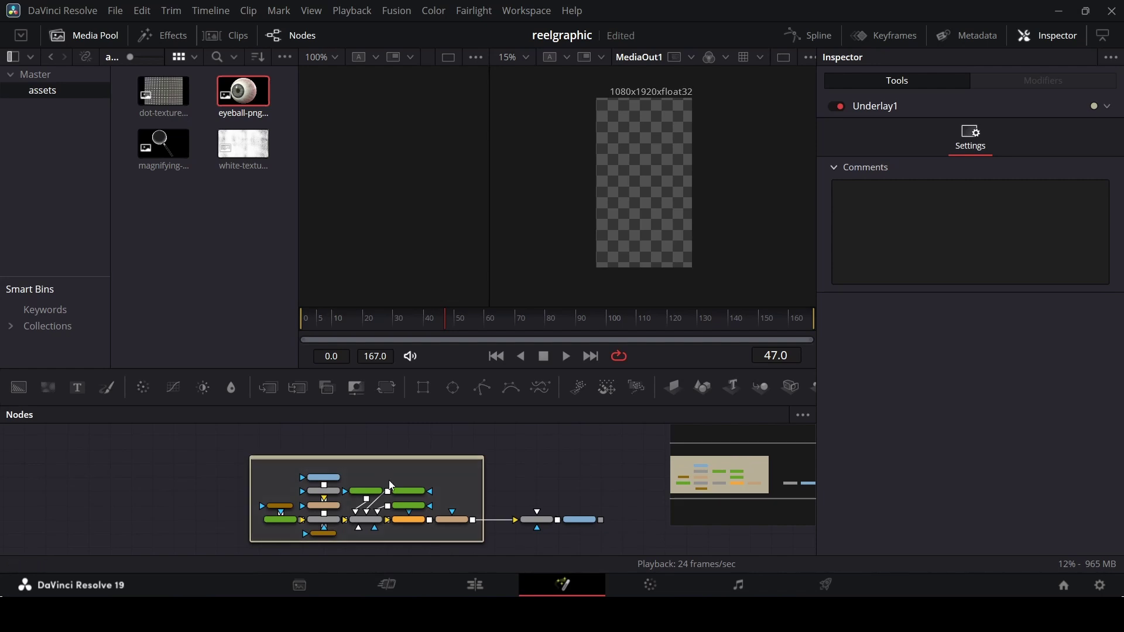
scroll(392, 486, down, 2)
drag(385, 498, 386, 511)
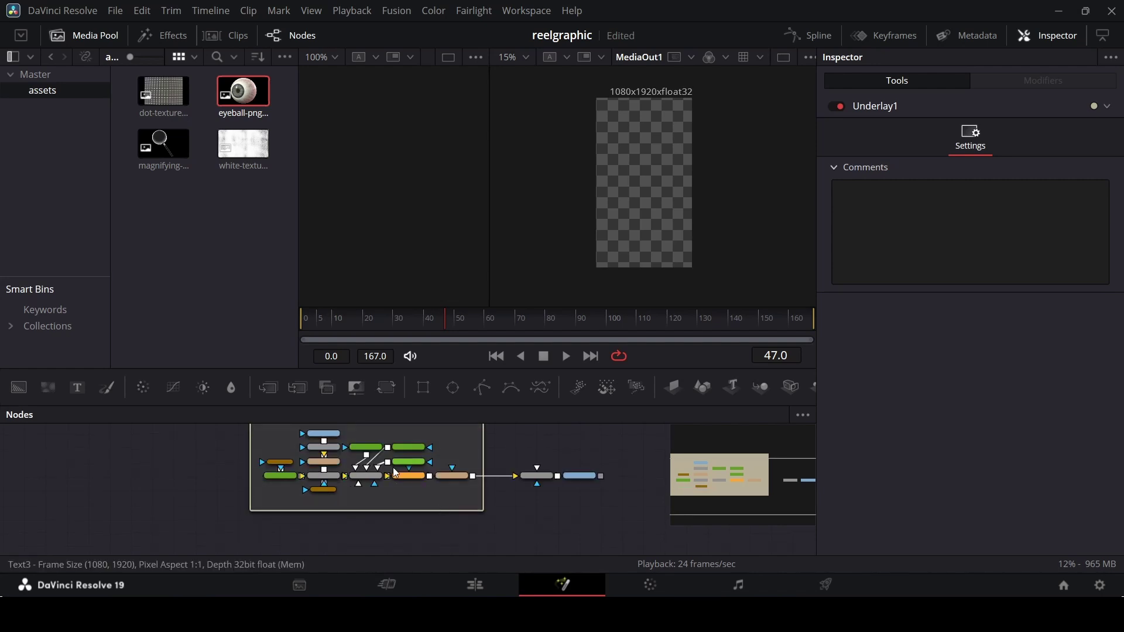
scroll(393, 466, up, 3)
scroll(392, 466, down, 3)
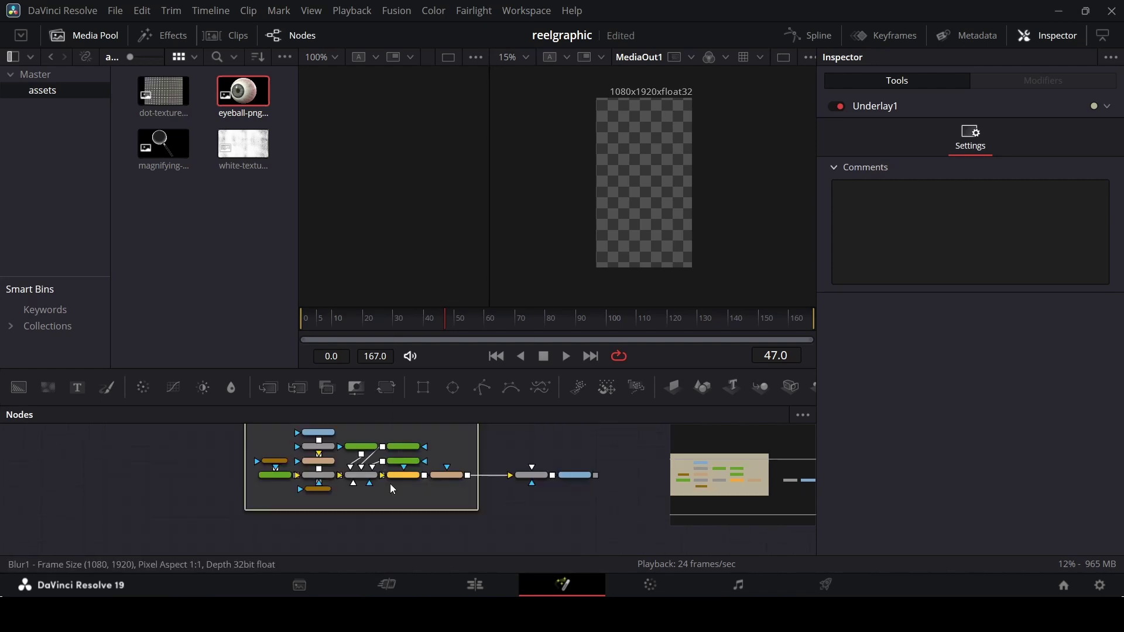
- Move MediaOut1 farther from MultiMerge2 to open more space between them in the node graph
scroll(483, 466, up, 3)
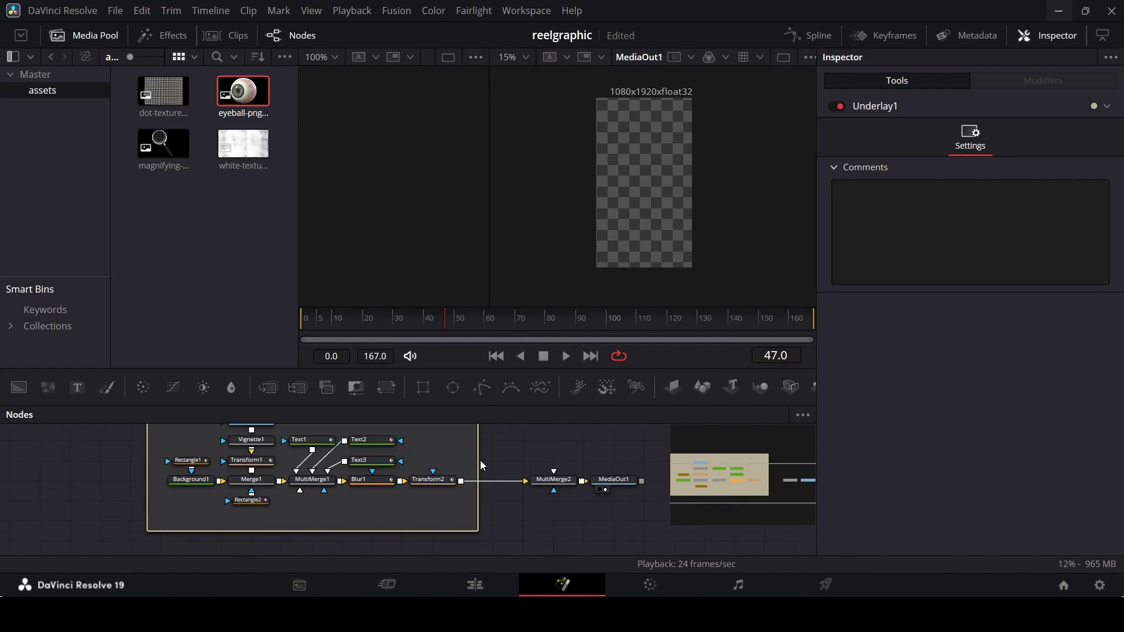
drag(613, 480, 663, 481)
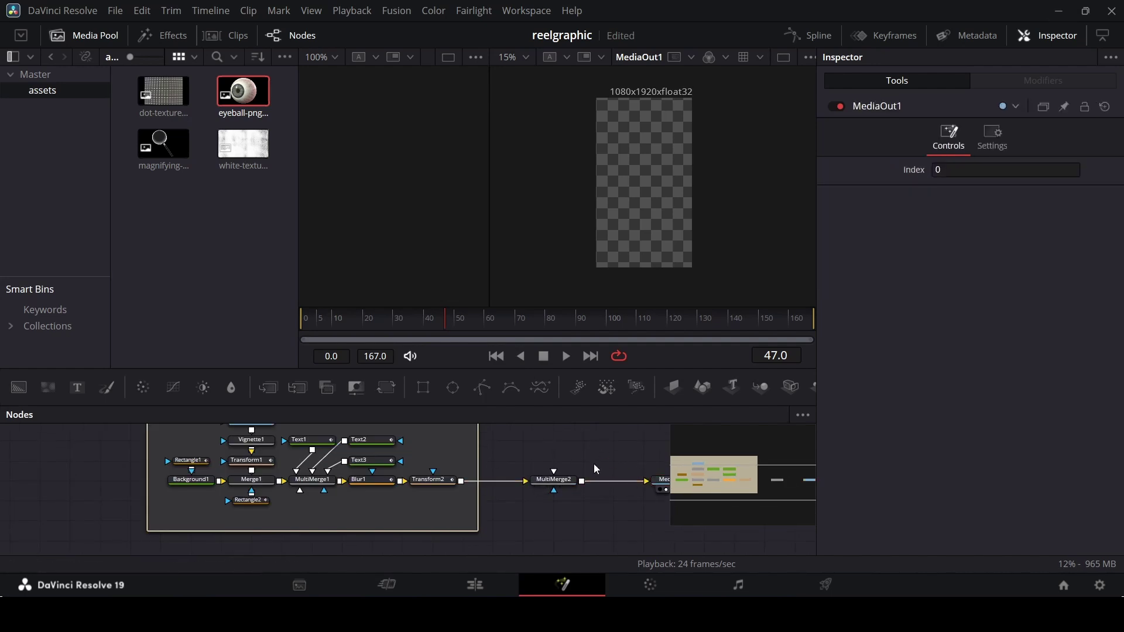
scroll(574, 455, up, 2)
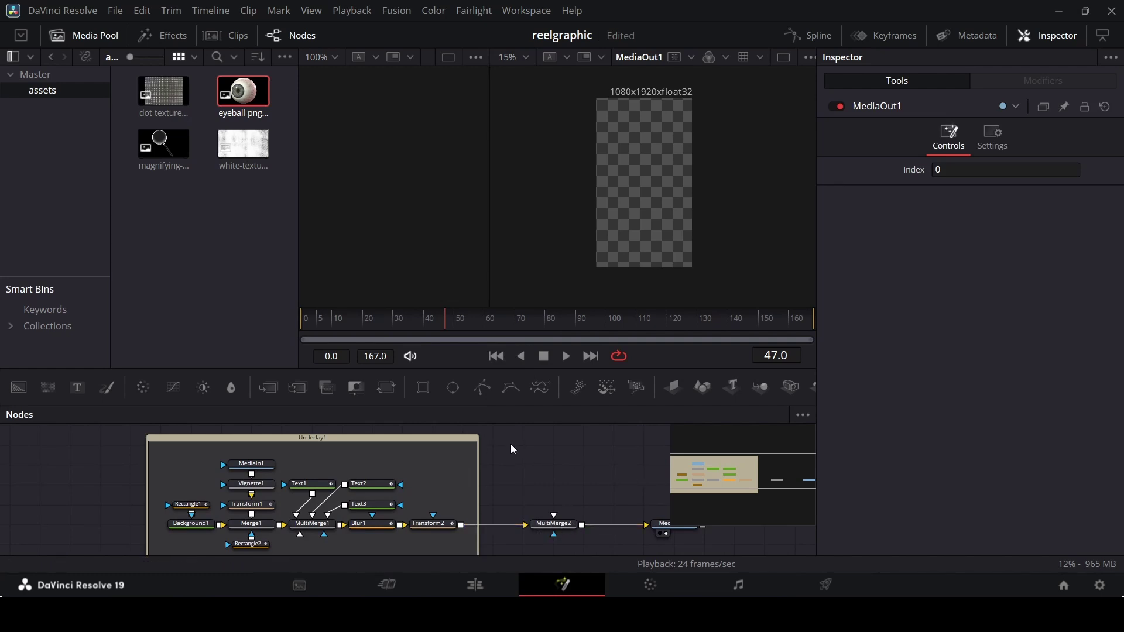
- Add a text node connected to MultiMerge2 and enter the text "more than just"
drag(733, 482, 754, 480)
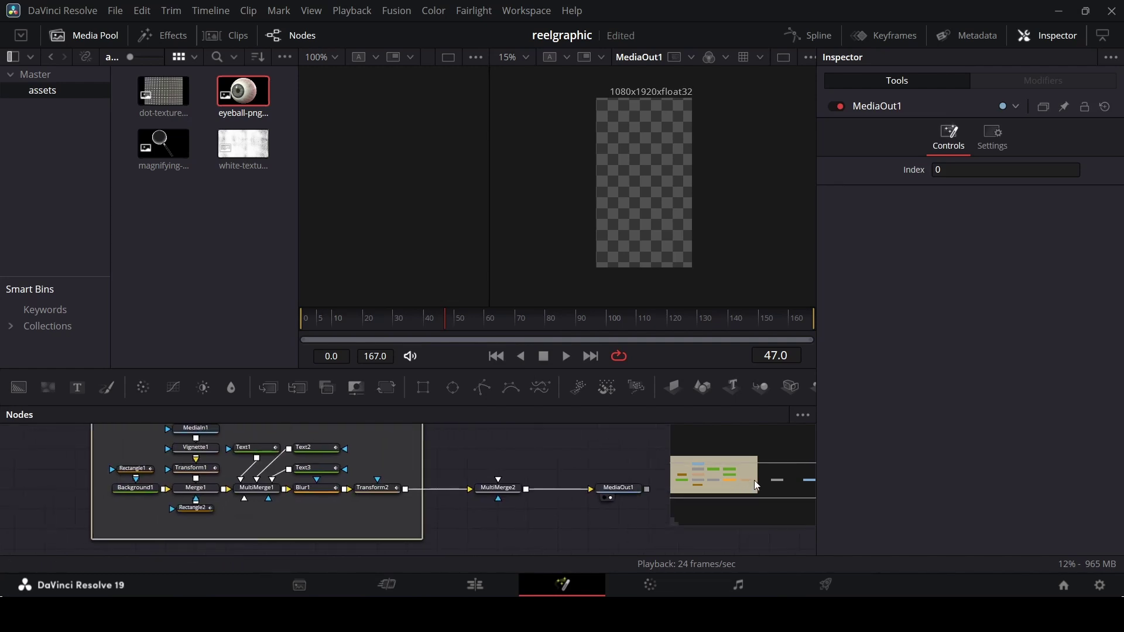
scroll(514, 476, up, 2)
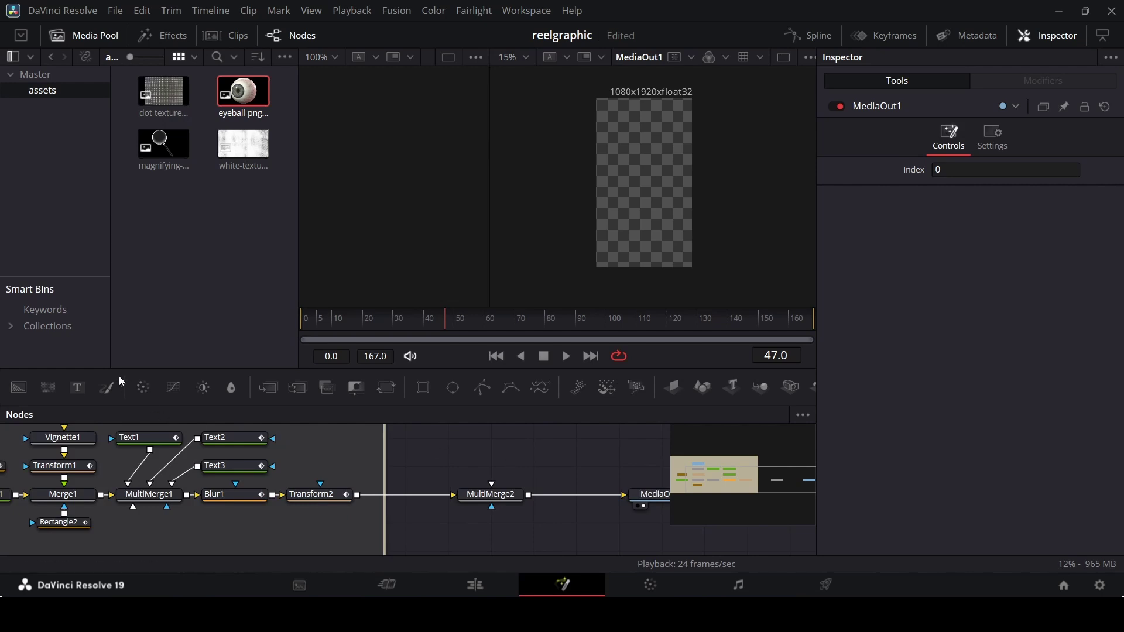
drag(77, 387, 461, 456)
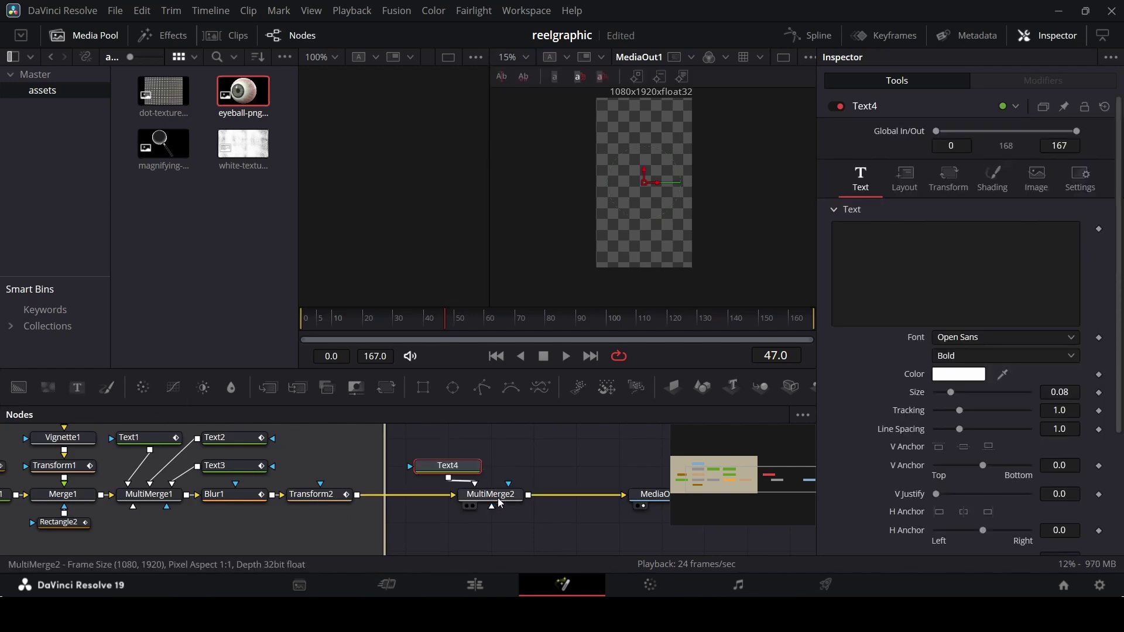
click(895, 241)
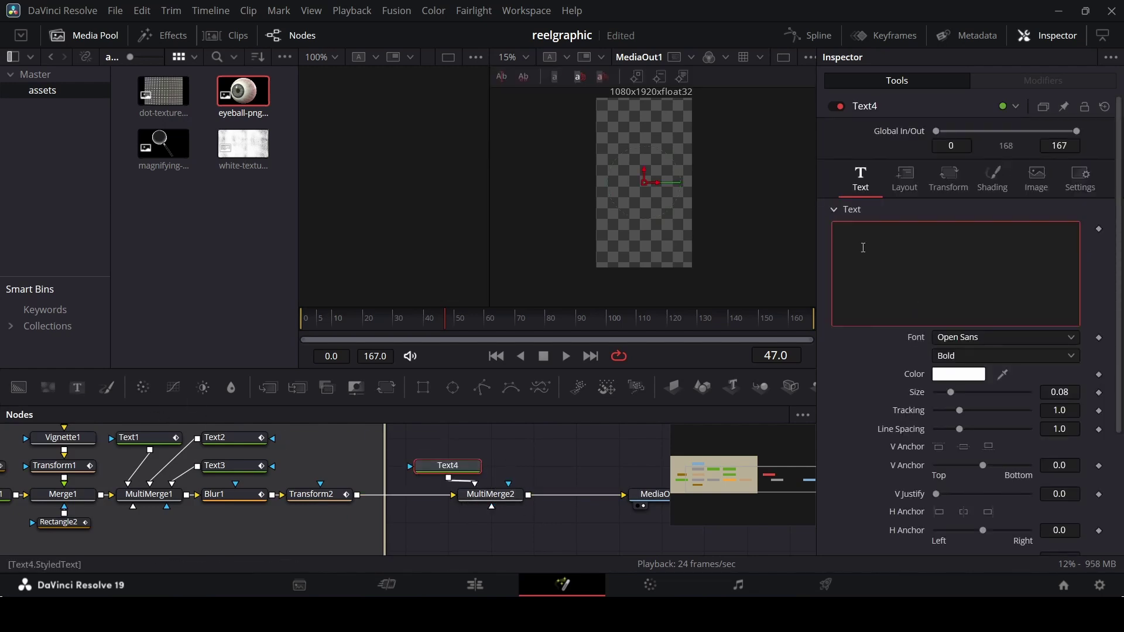
text(more than just)
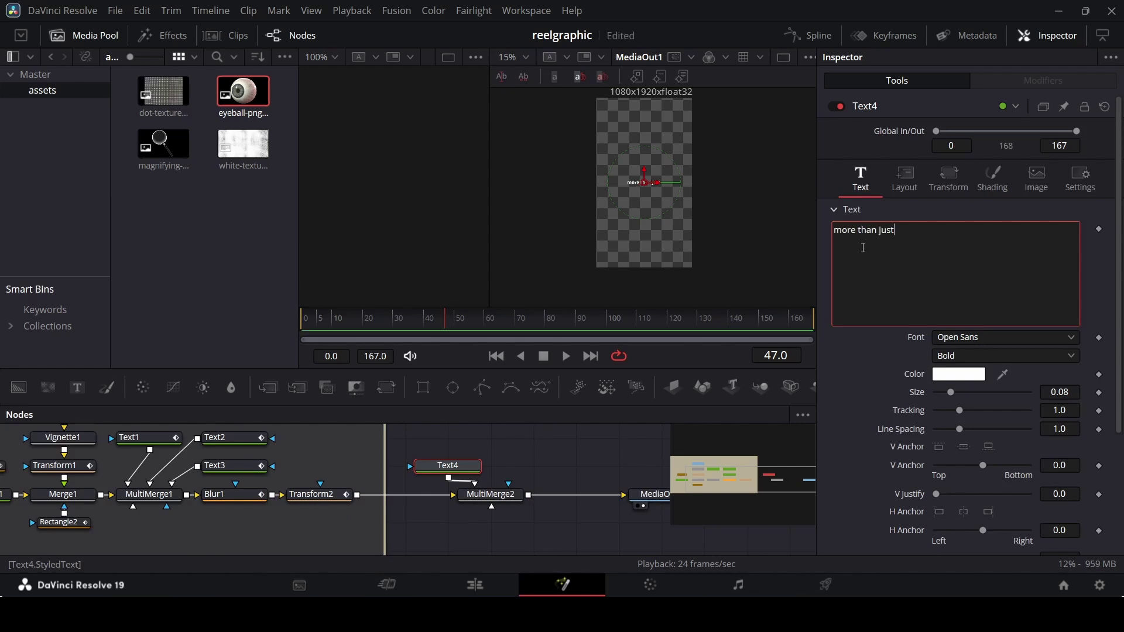
- Set the font of the "more than just" text to Bebas Neue in the Regular style
click(956, 337)
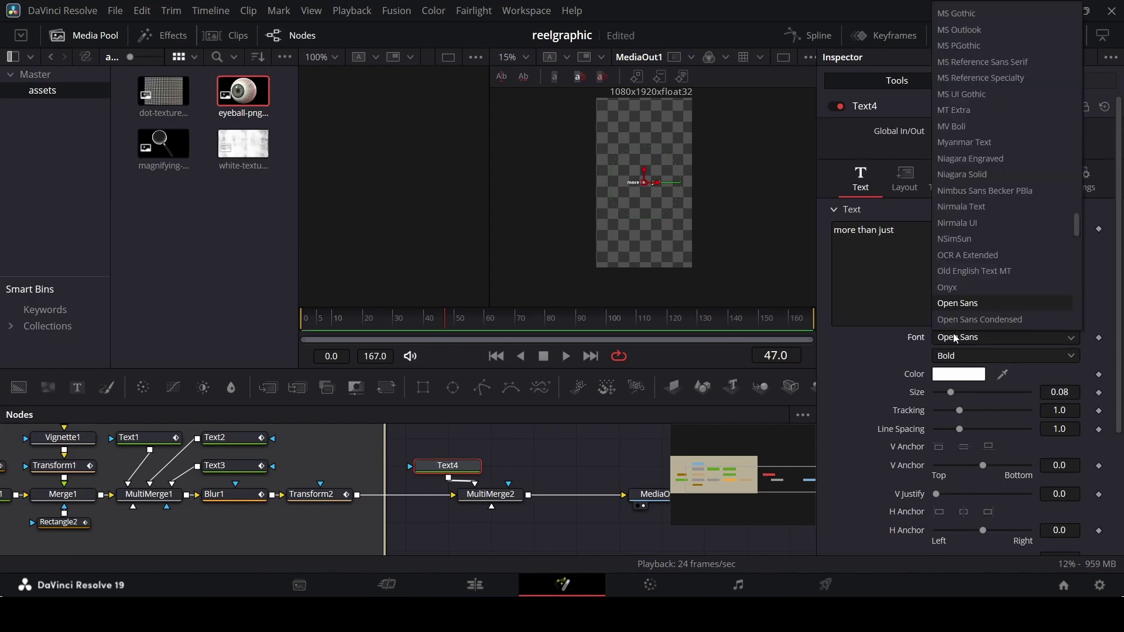
text(beb)
key(Return)
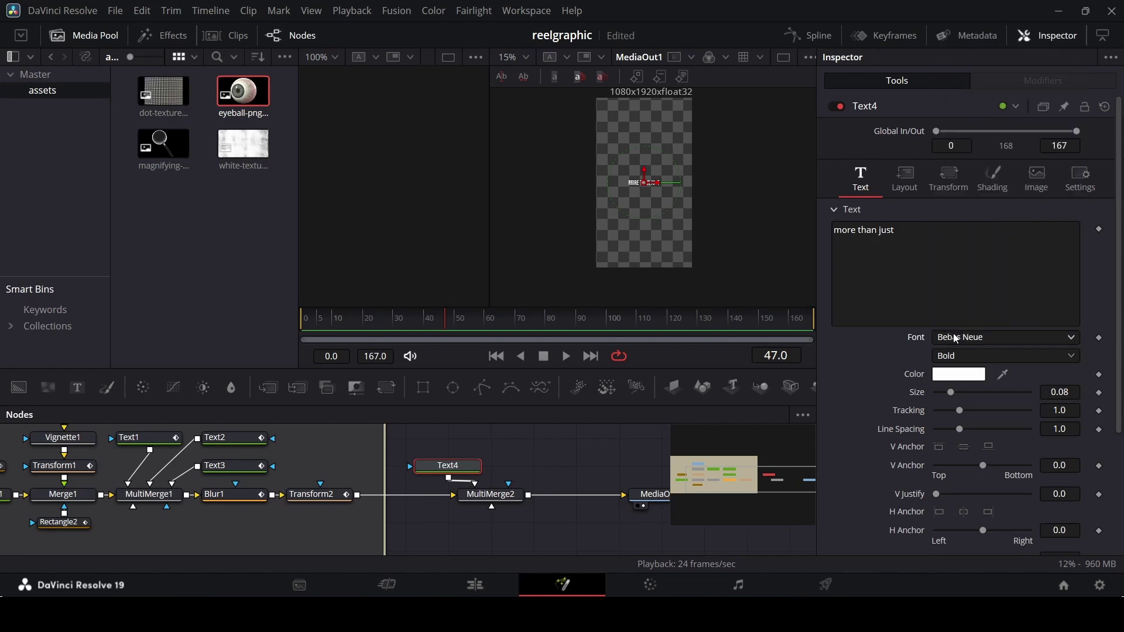
scroll(644, 172, up, 3)
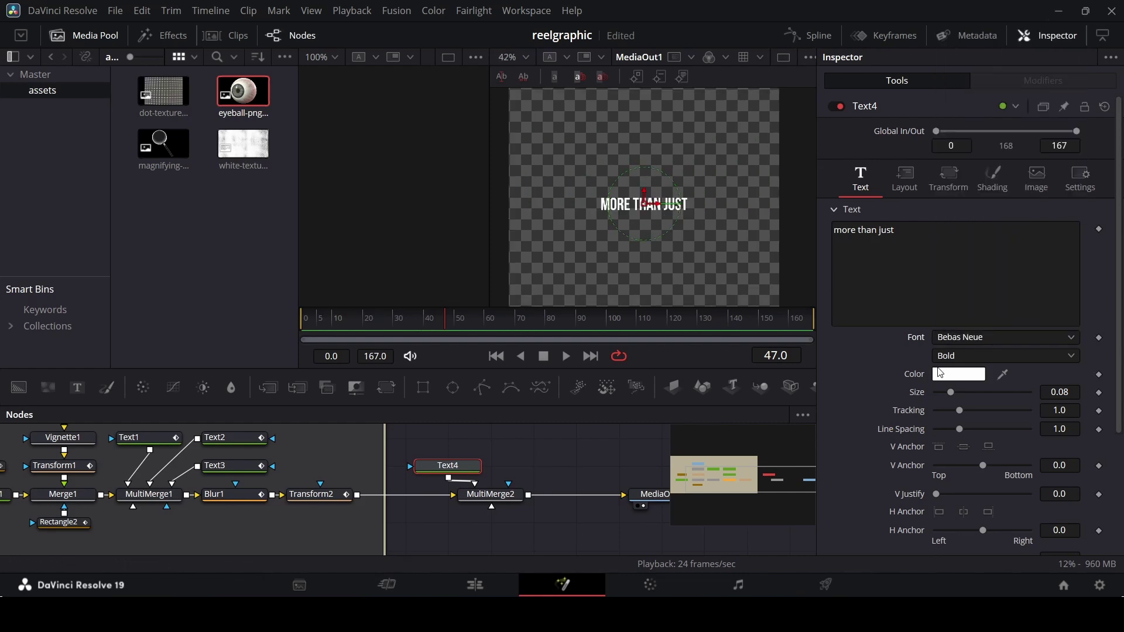
click(952, 358)
click(962, 423)
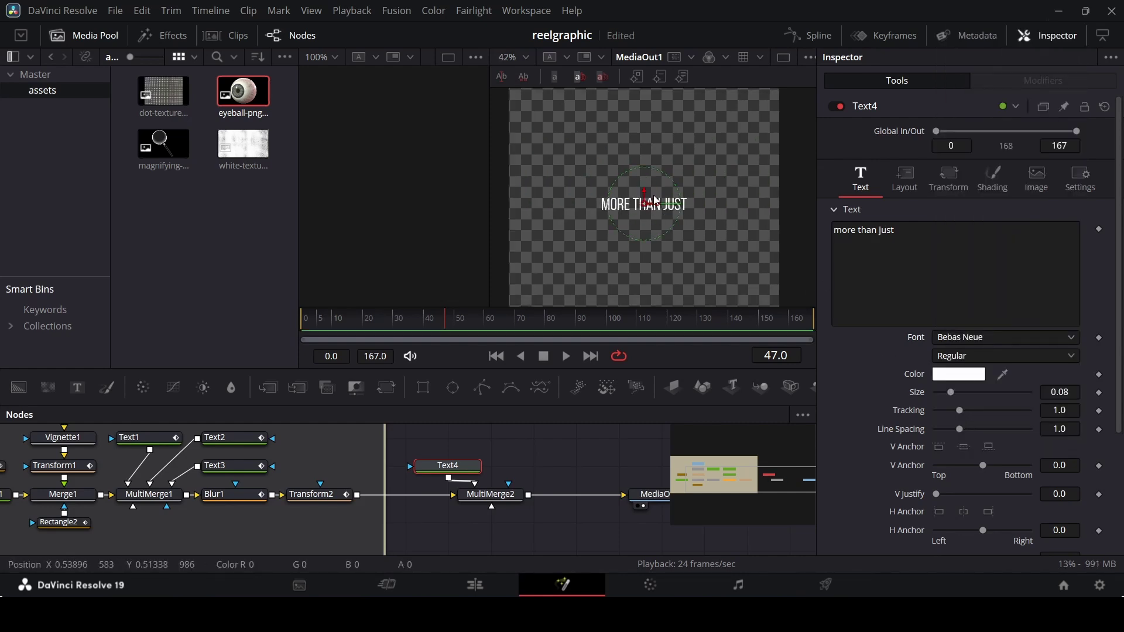
- Move the "more than just" text up above the frame's center and set its size to 0.1
drag(644, 190, 645, 143)
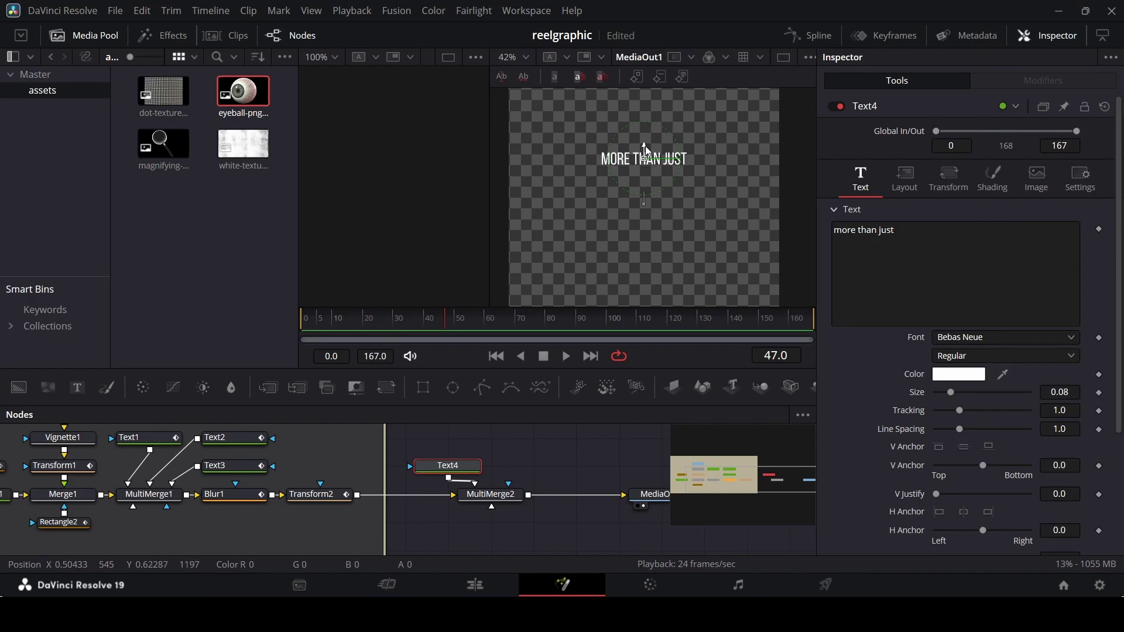
scroll(650, 173, down, 2)
scroll(650, 173, up, 1)
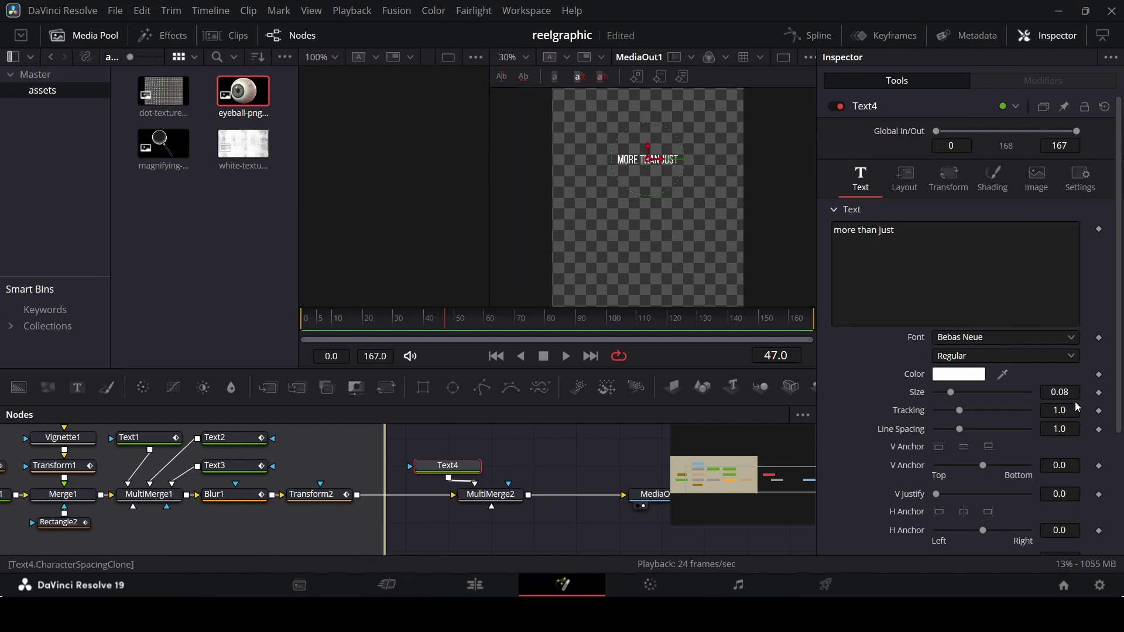
text(0.1)
key(Tab)
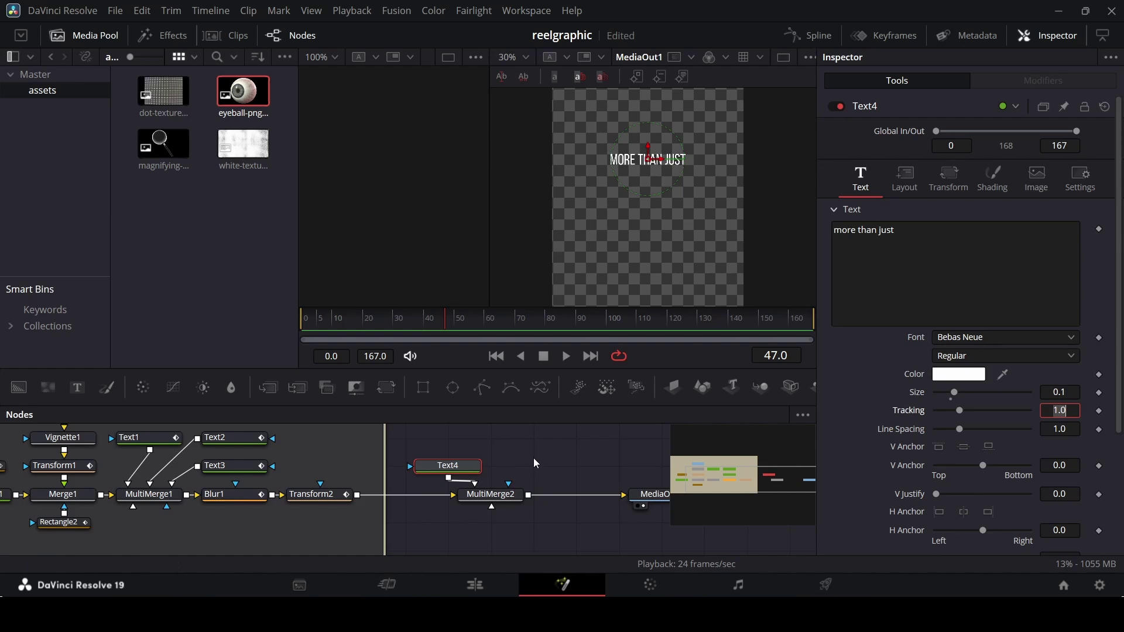
- Add a second text node beside Text4, paste Text4's settings into it and connect it to MultiMerge2
drag(78, 390, 523, 466)
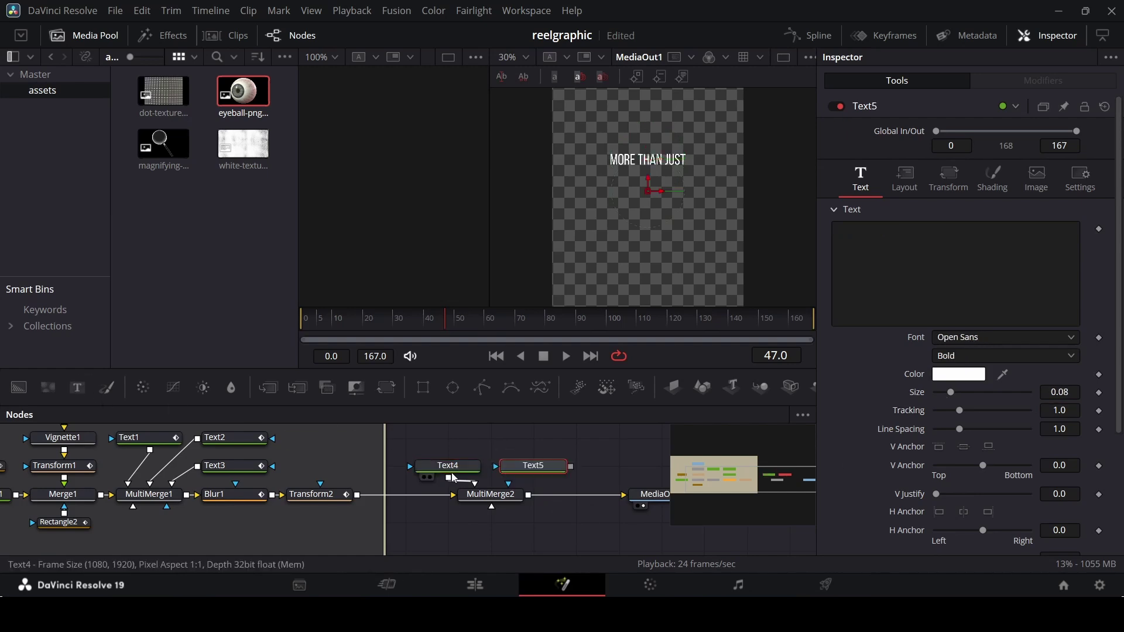
click(450, 468)
click(501, 466)
right_click(501, 465)
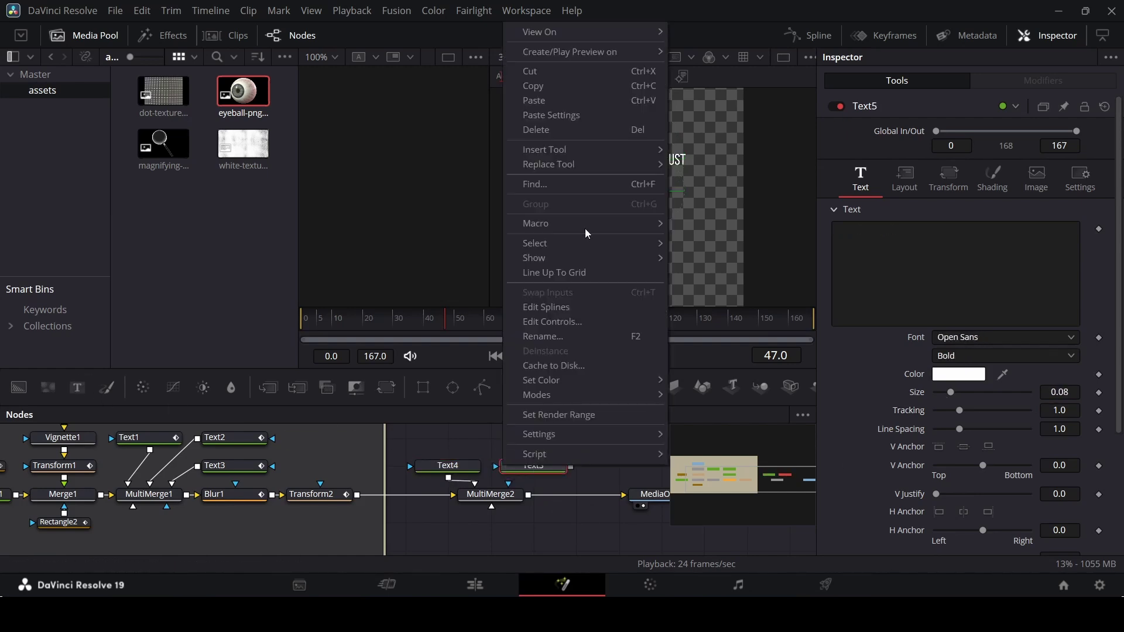
click(577, 116)
drag(571, 466, 492, 496)
- Place the duplicated text line below the first, change its wording to "says" and make it Bold
drag(652, 157, 652, 184)
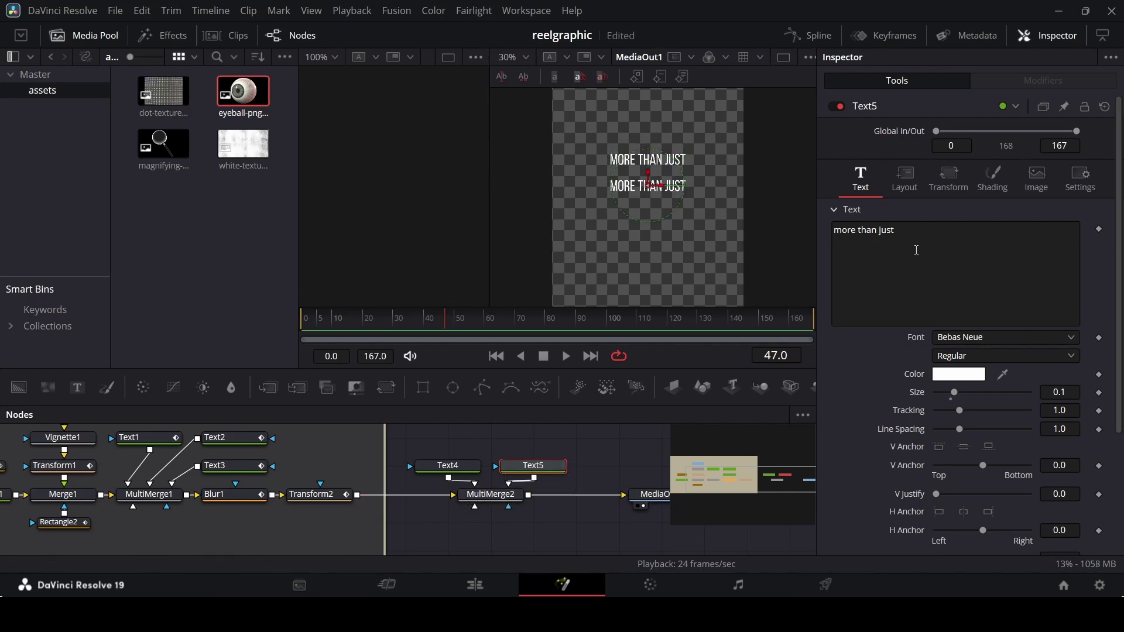
click(851, 248)
key(ctrl+a)
text(says)
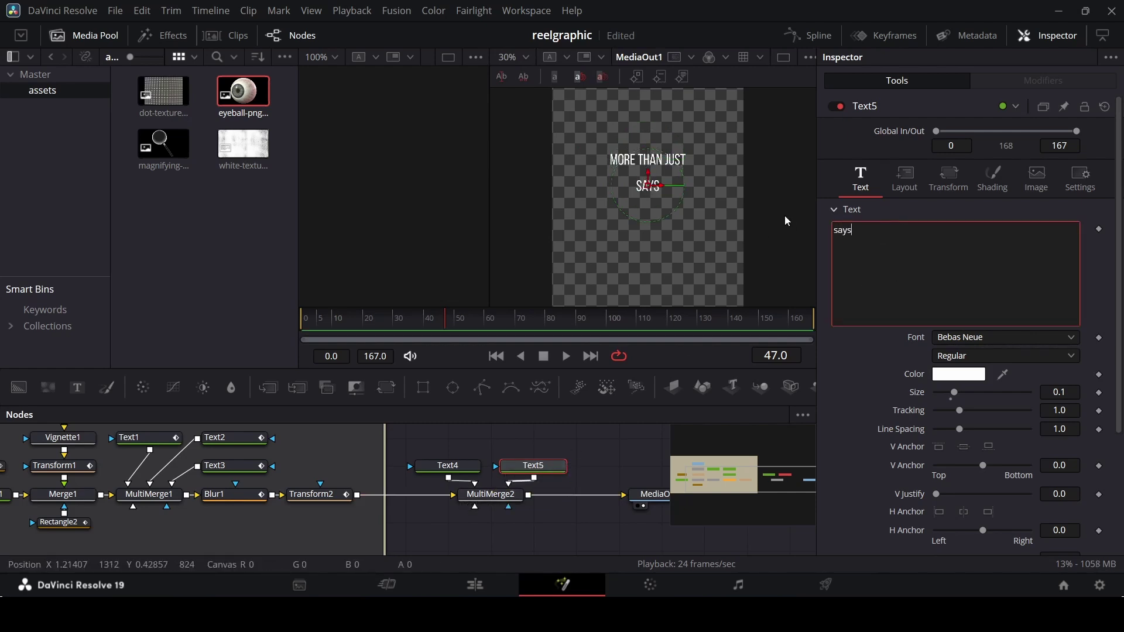
click(949, 356)
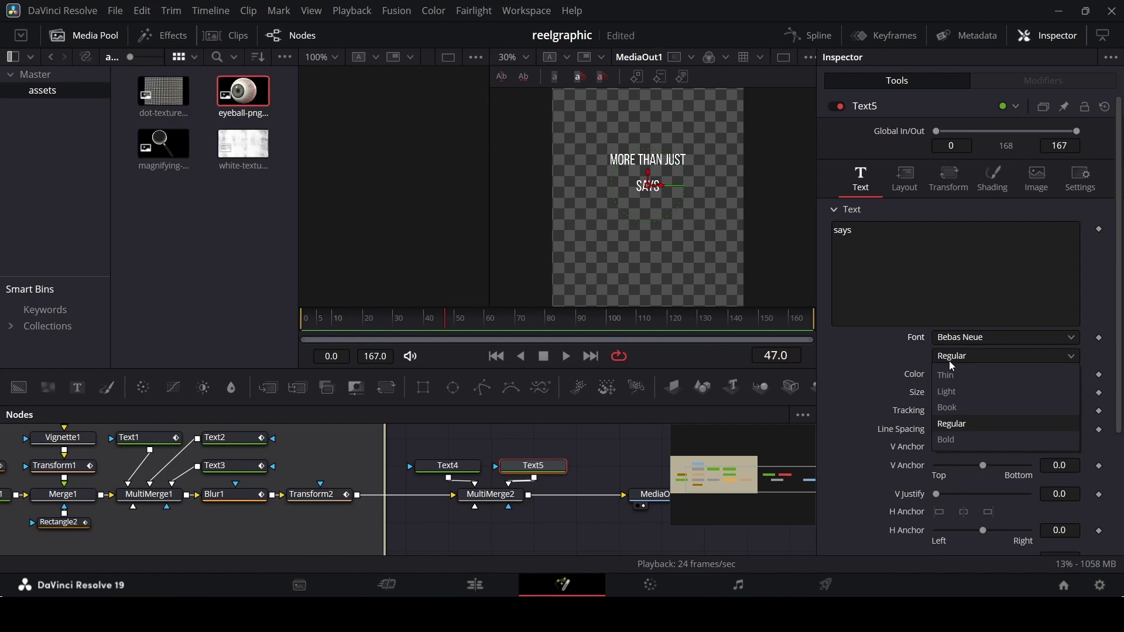
click(948, 440)
scroll(651, 197, up, 1)
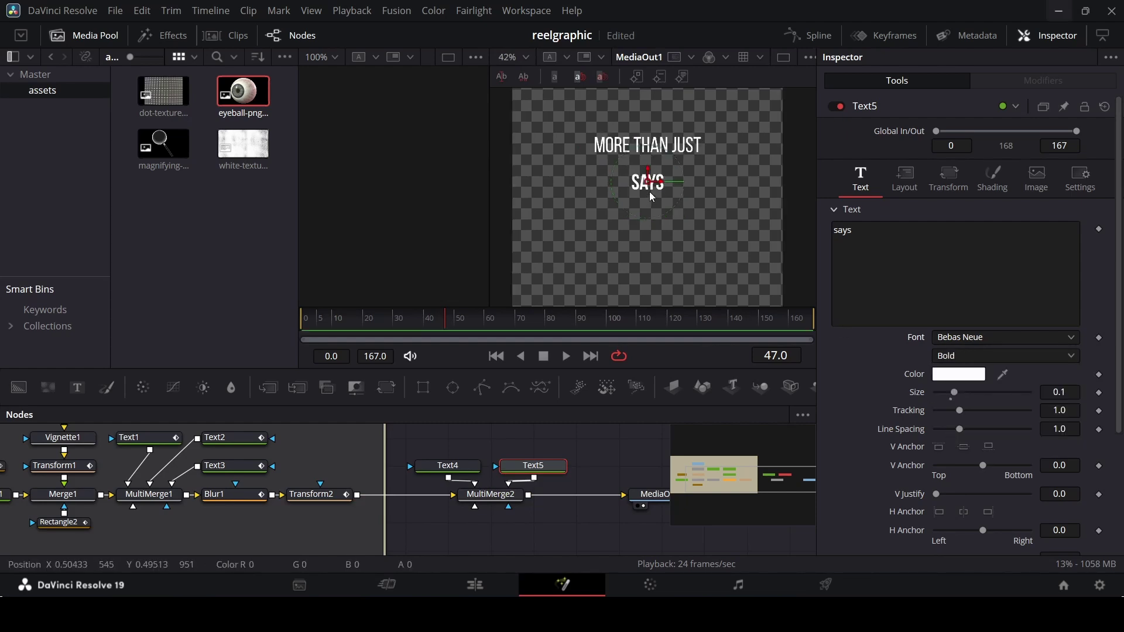
- Enlarge the "says" text to a size of 0.342 so it matches the width of the line above
scroll(648, 192, up, 1)
drag(955, 393, 1000, 395)
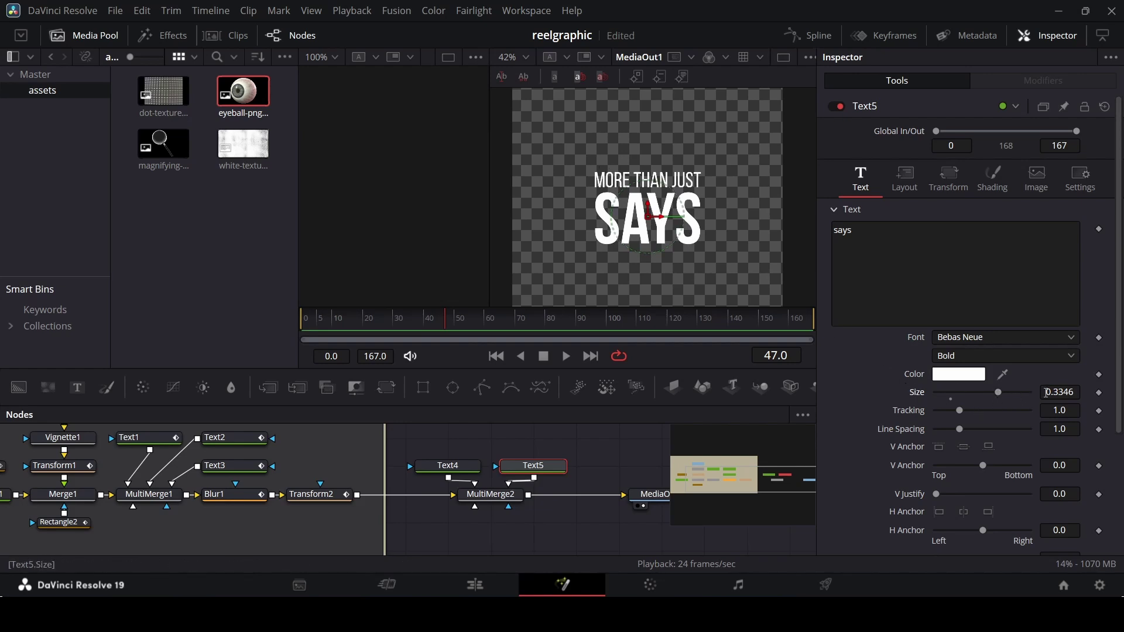
drag(1068, 391, 1078, 391)
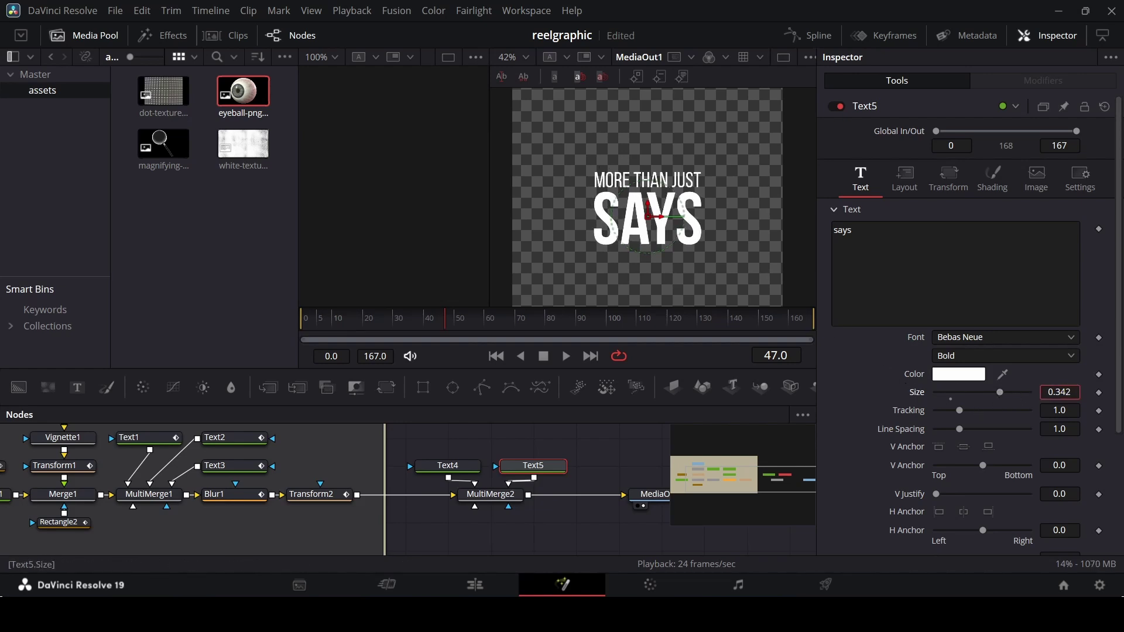
click(610, 459)
scroll(642, 225, down, 5)
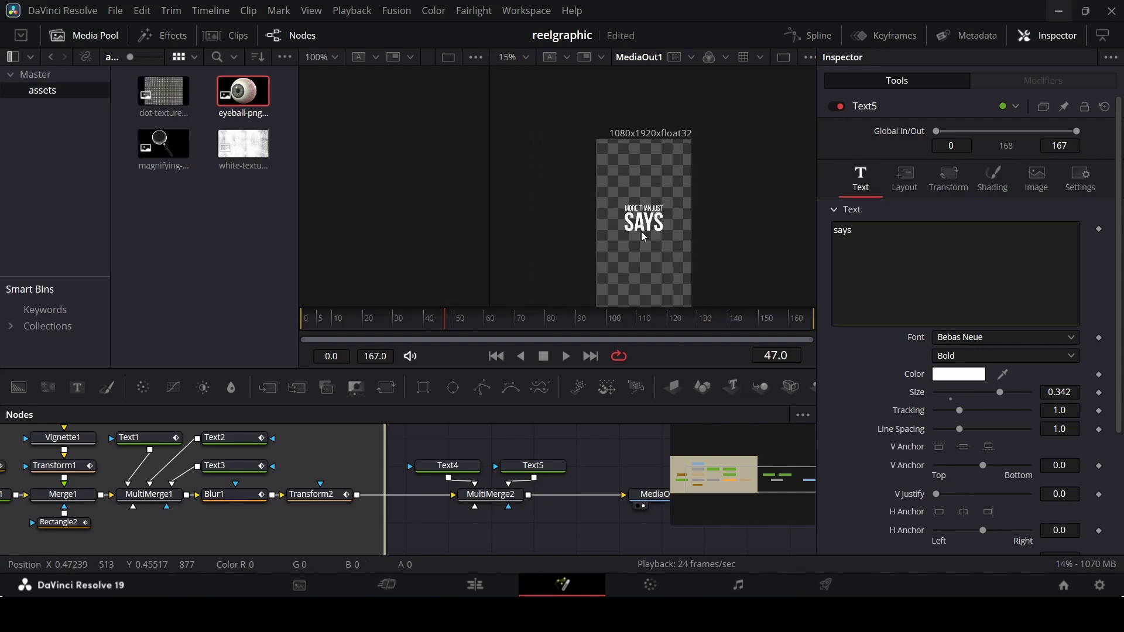
scroll(644, 237, up, 5)
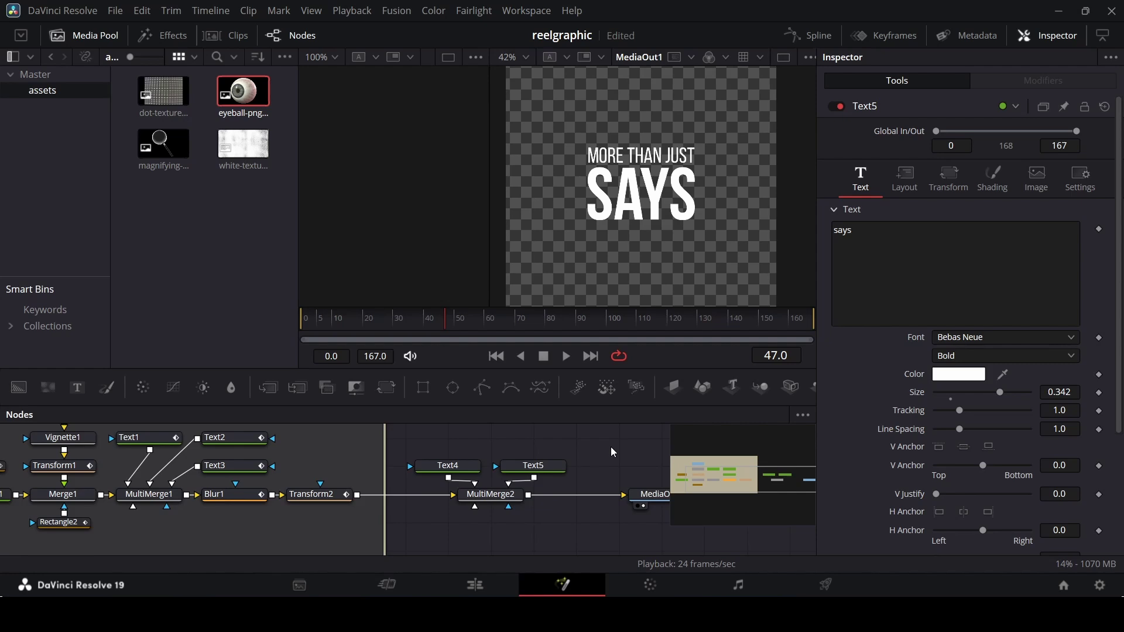
- Add a third text node to MultiMerge2 reading "attention" and place it below "says", slightly left of center
drag(76, 388, 492, 493)
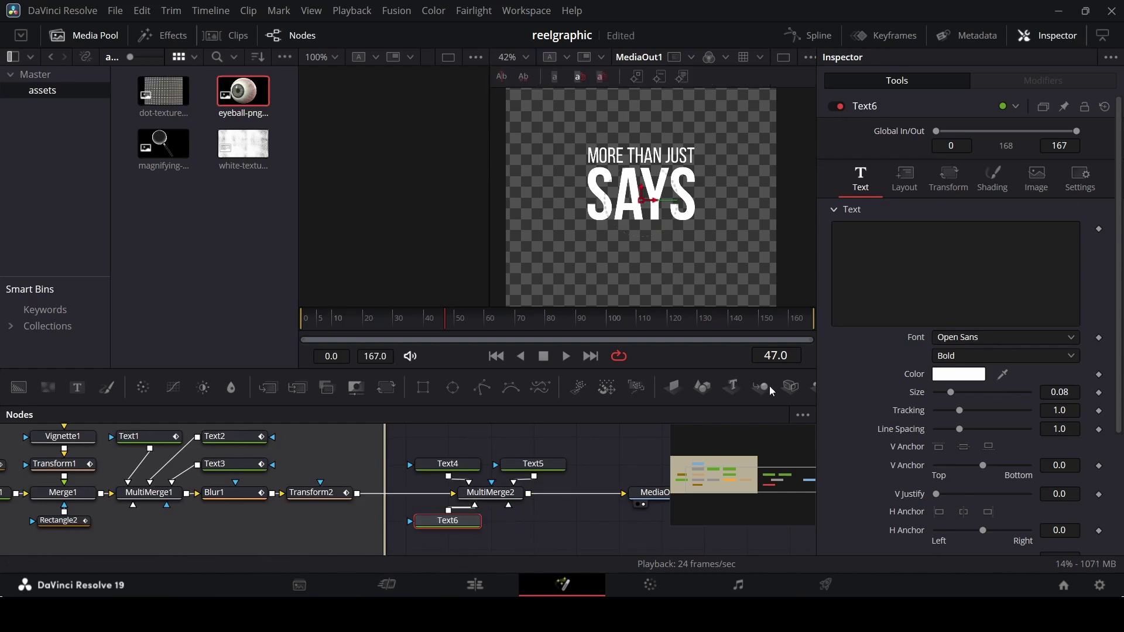
click(900, 275)
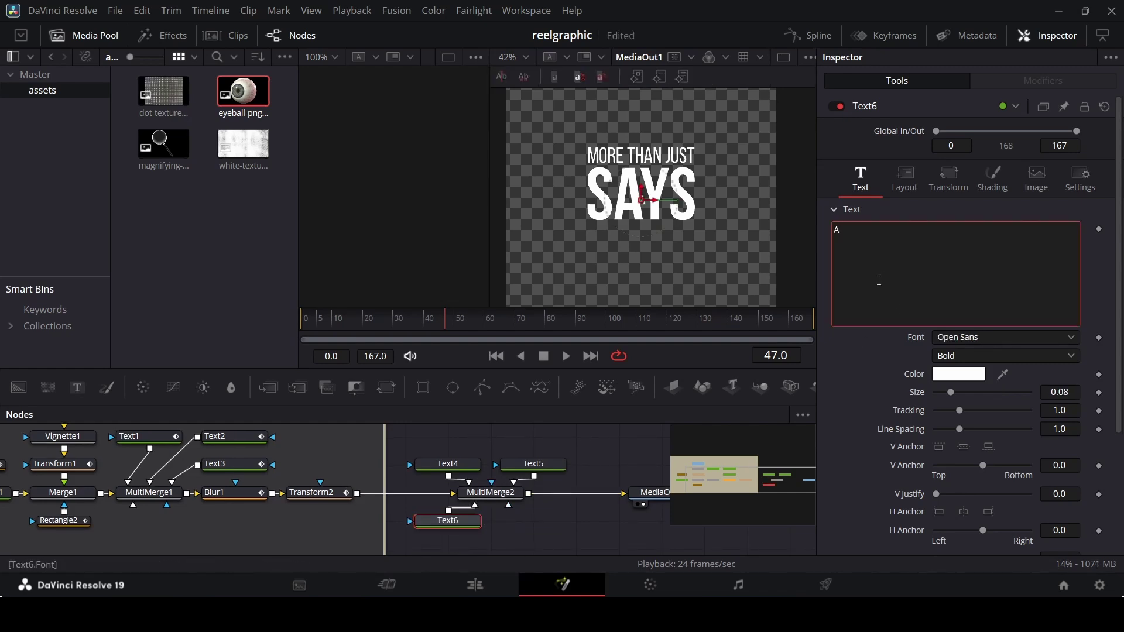
text(attention)
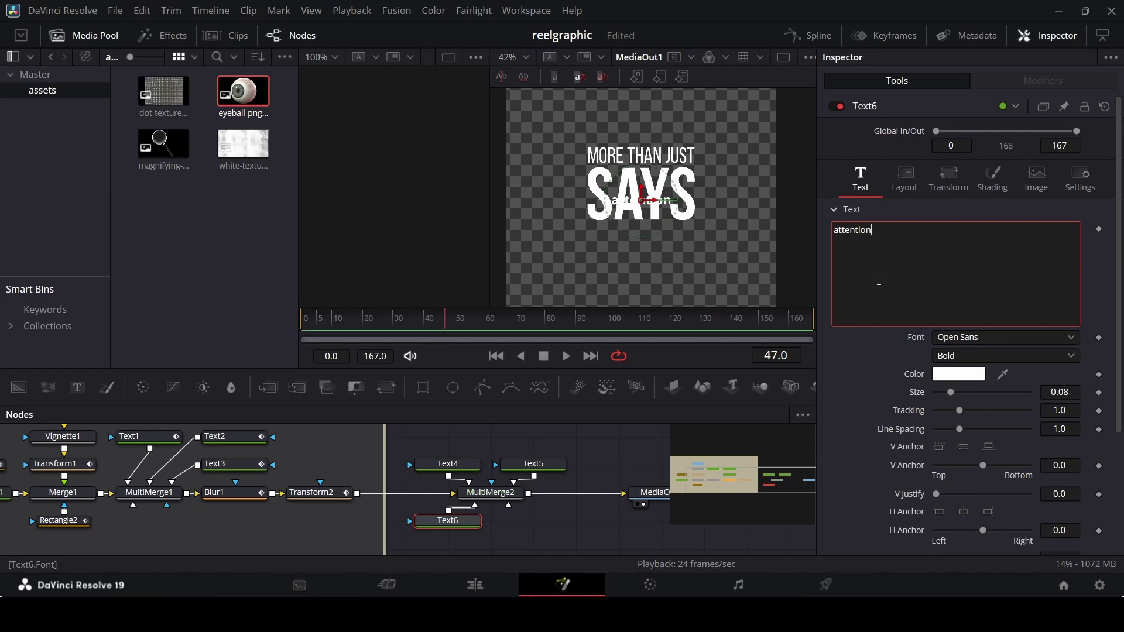
drag(641, 200, 603, 256)
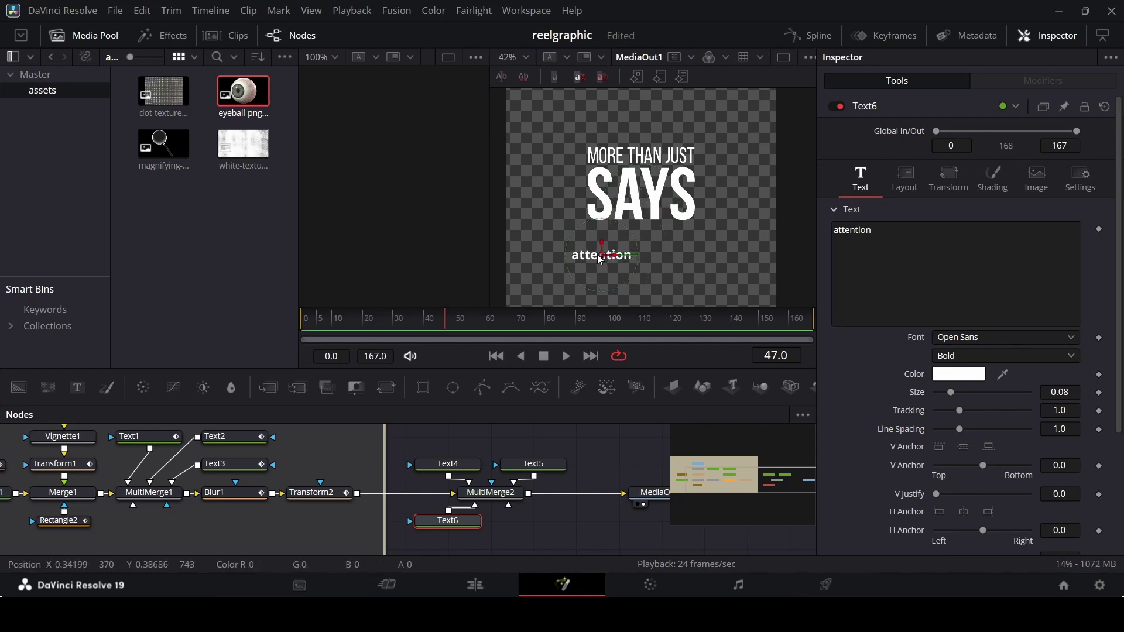
- Set the "attention" text to Edwardian Script ITC at a size of about 0.29 and shift it slightly right and up
click(958, 336)
key(e)
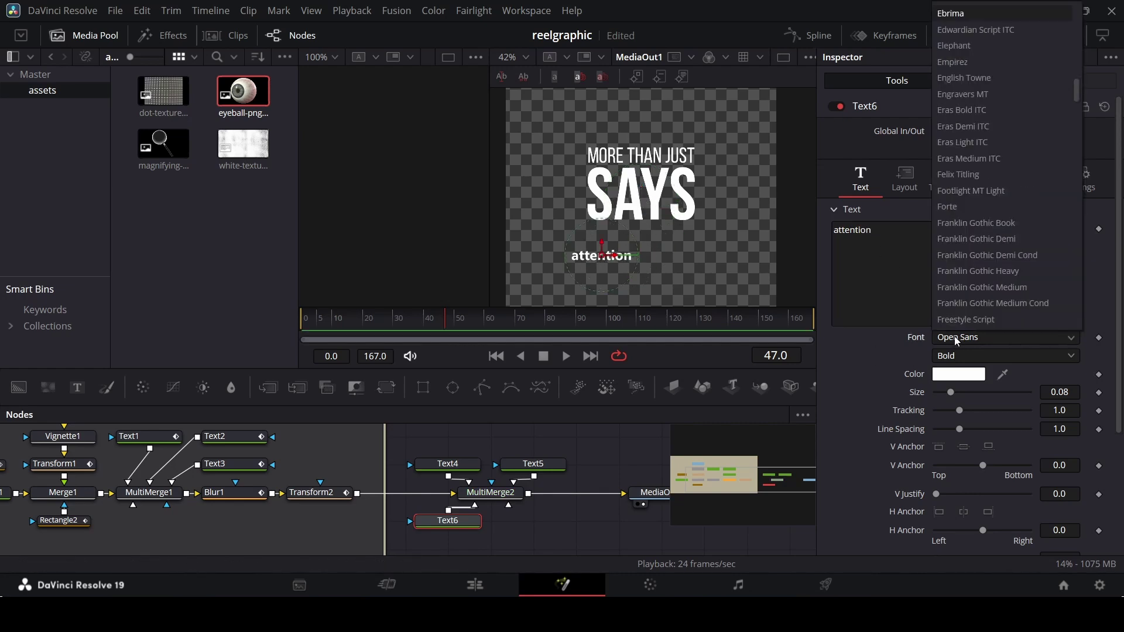
key(Down)
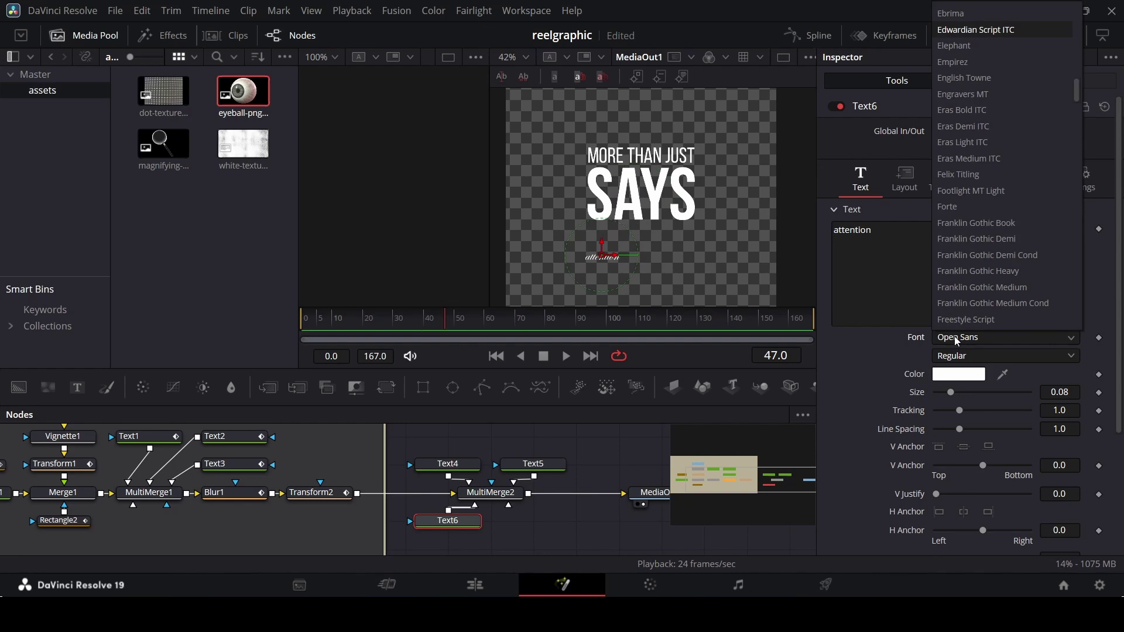
key(Return)
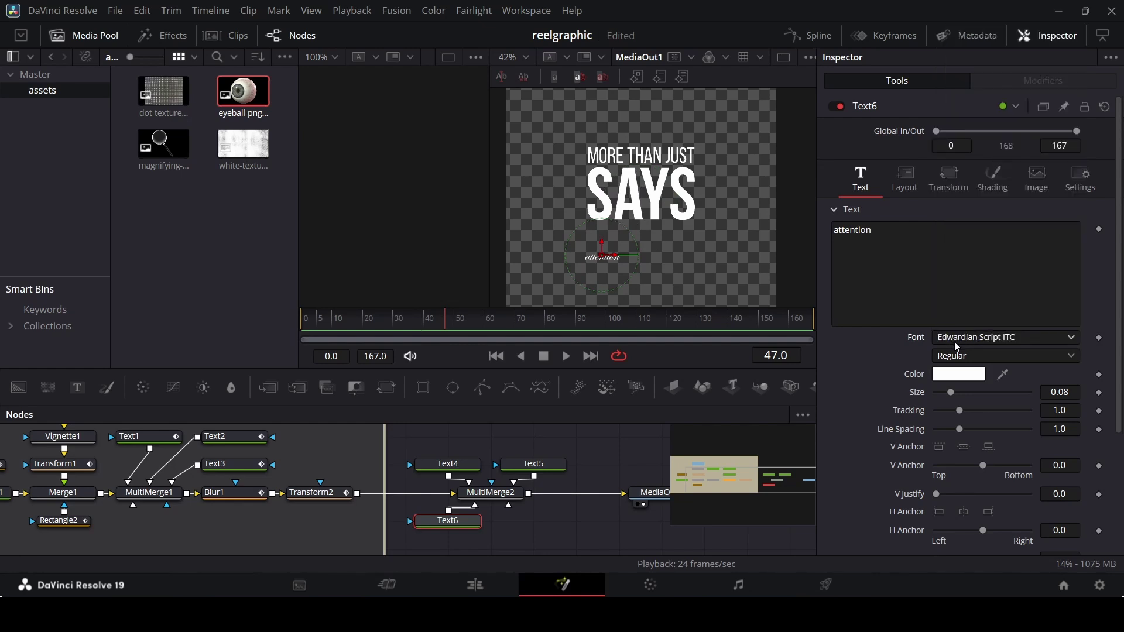
drag(951, 397, 990, 392)
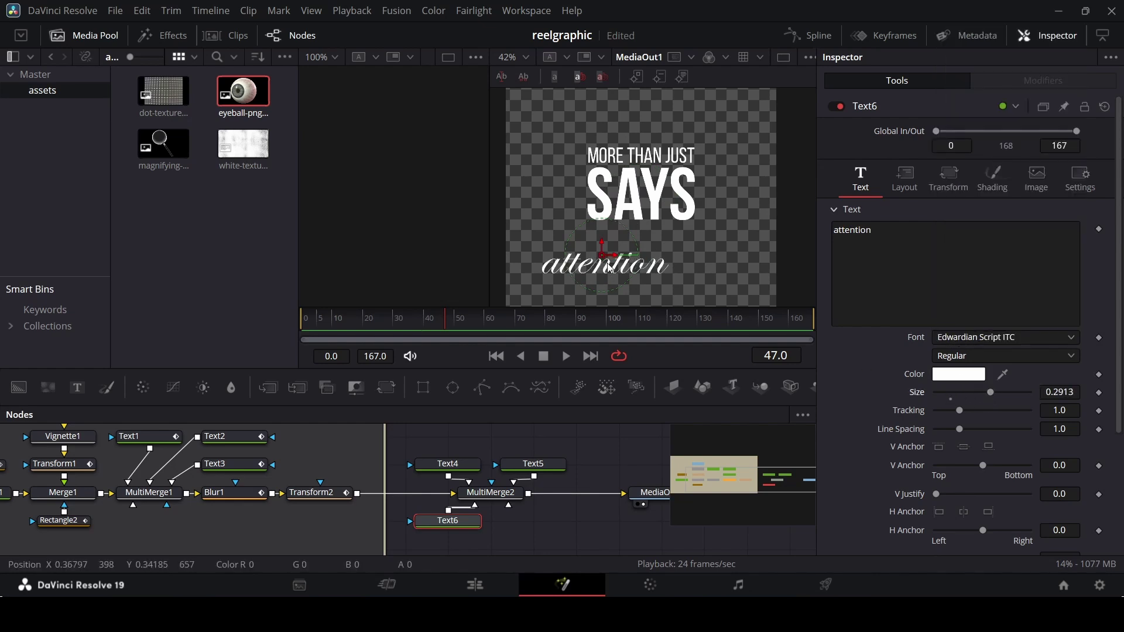
drag(604, 261, 619, 256)
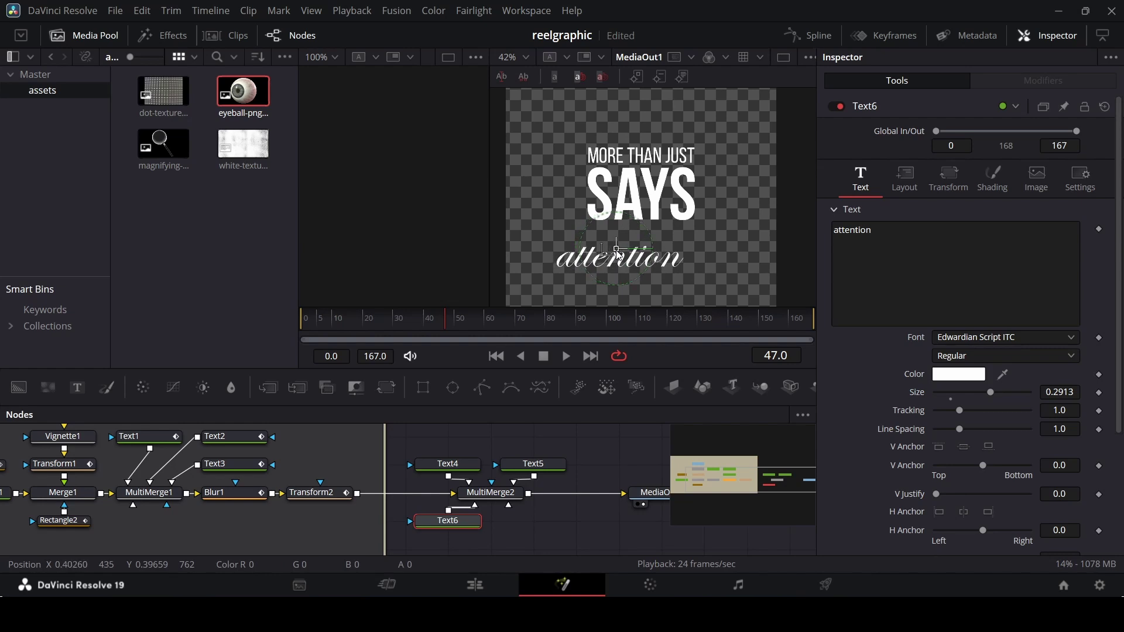
- Bring the magnifying glass image from the assets bin into the node graph and connect it to MultiMerge2
click(618, 437)
drag(164, 149, 505, 416)
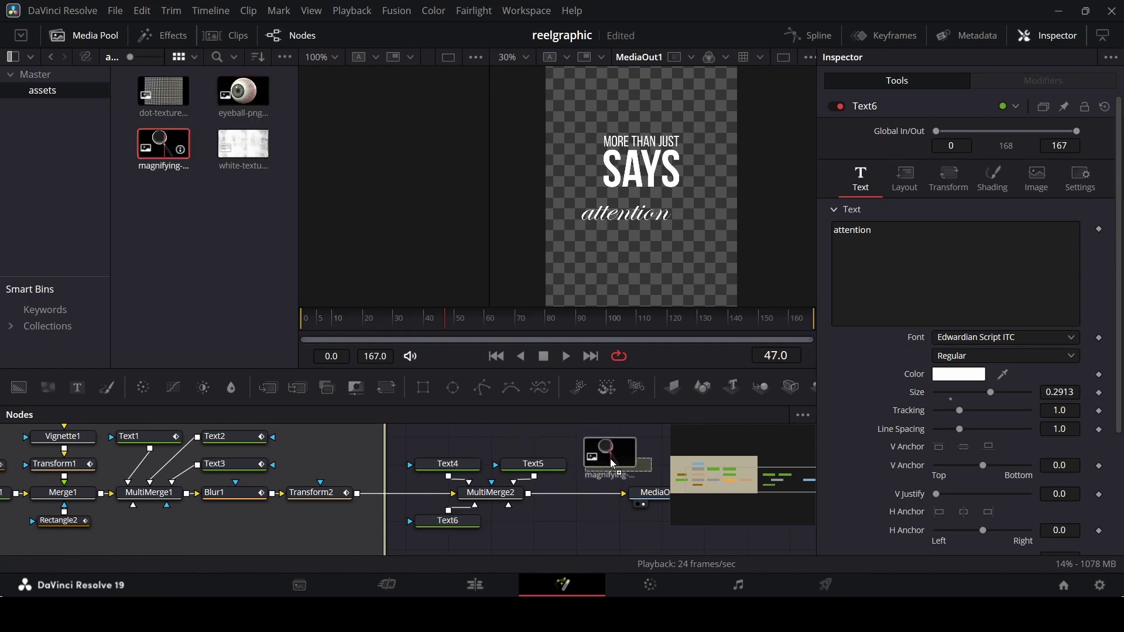
drag(610, 458, 484, 496)
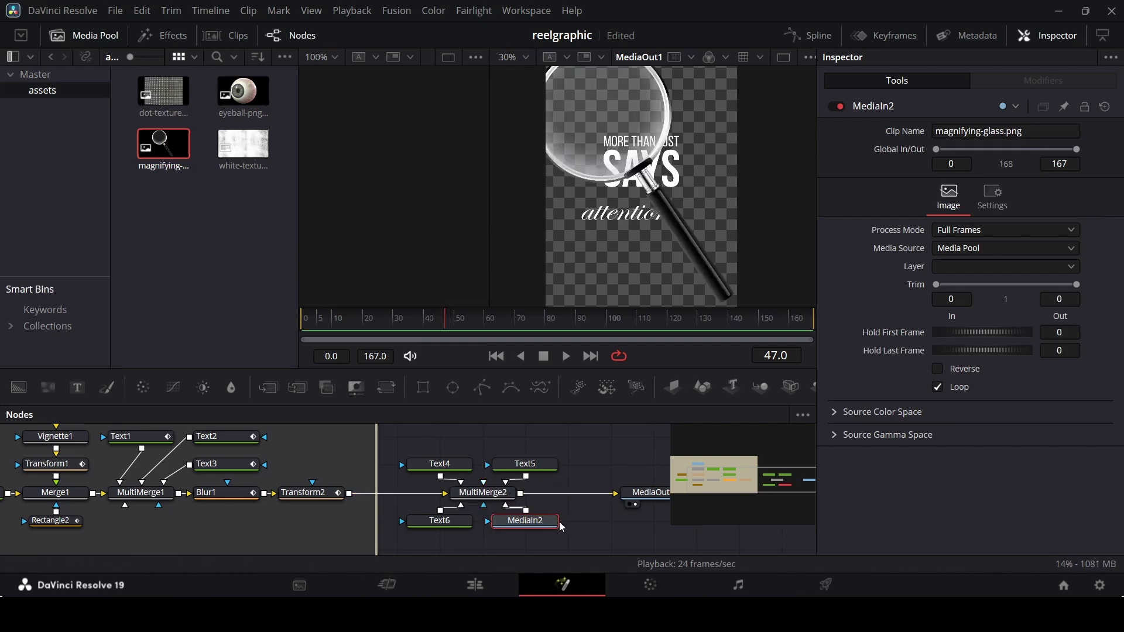
- In MultiMerge2, scale the magnifying glass layer to 0.44 and place it over the second half of "attention"
click(483, 493)
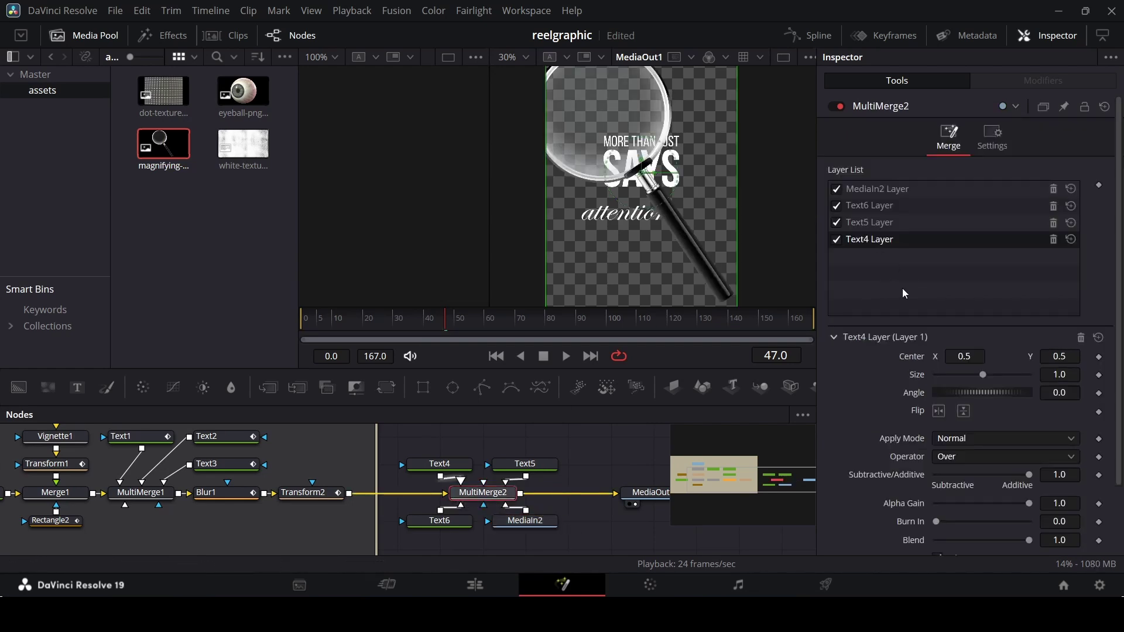
click(885, 193)
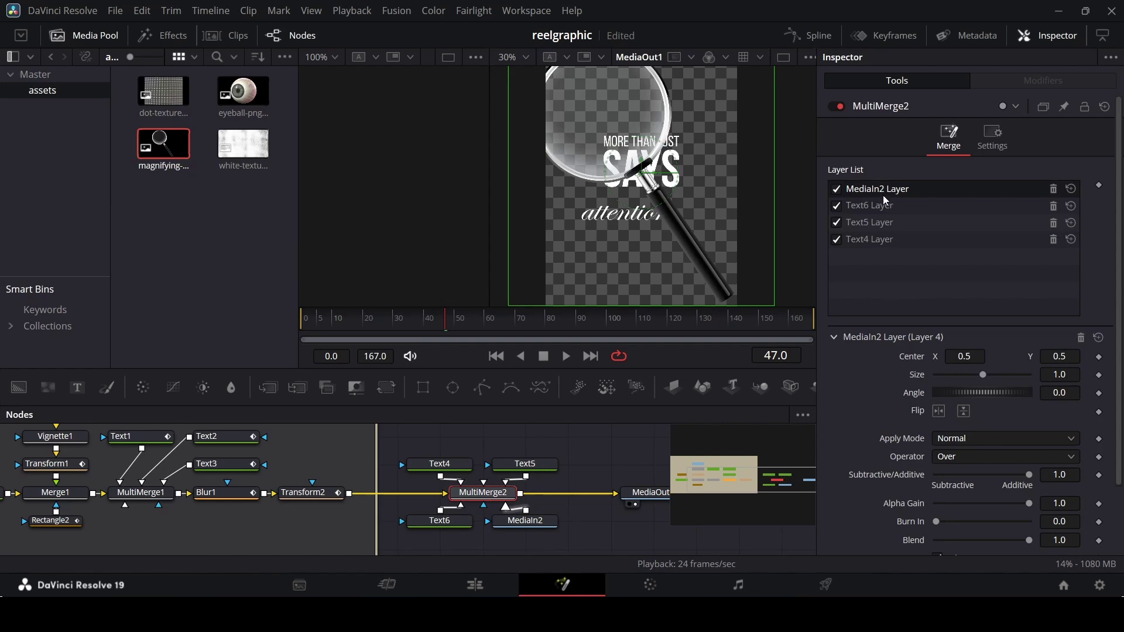
drag(645, 177, 717, 280)
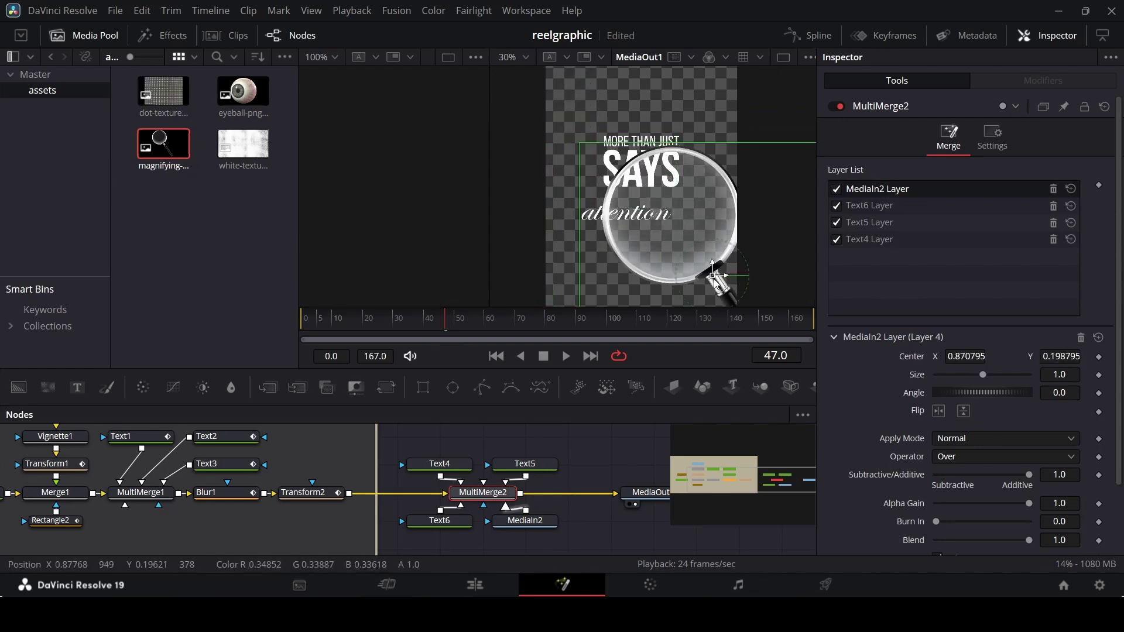
drag(983, 374, 957, 375)
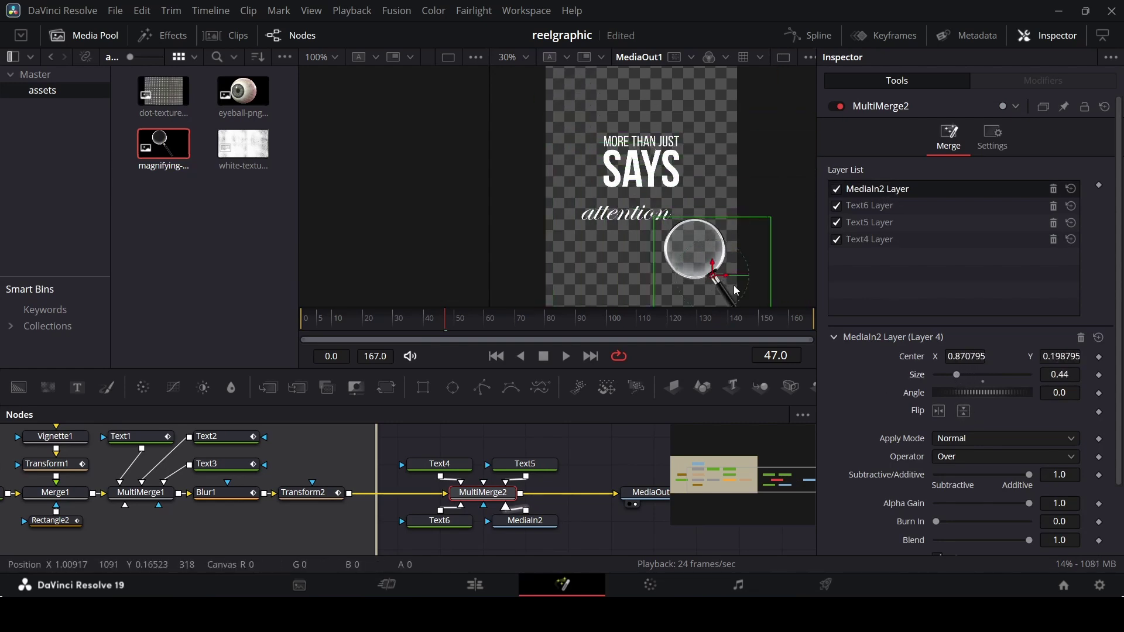
drag(714, 278, 676, 252)
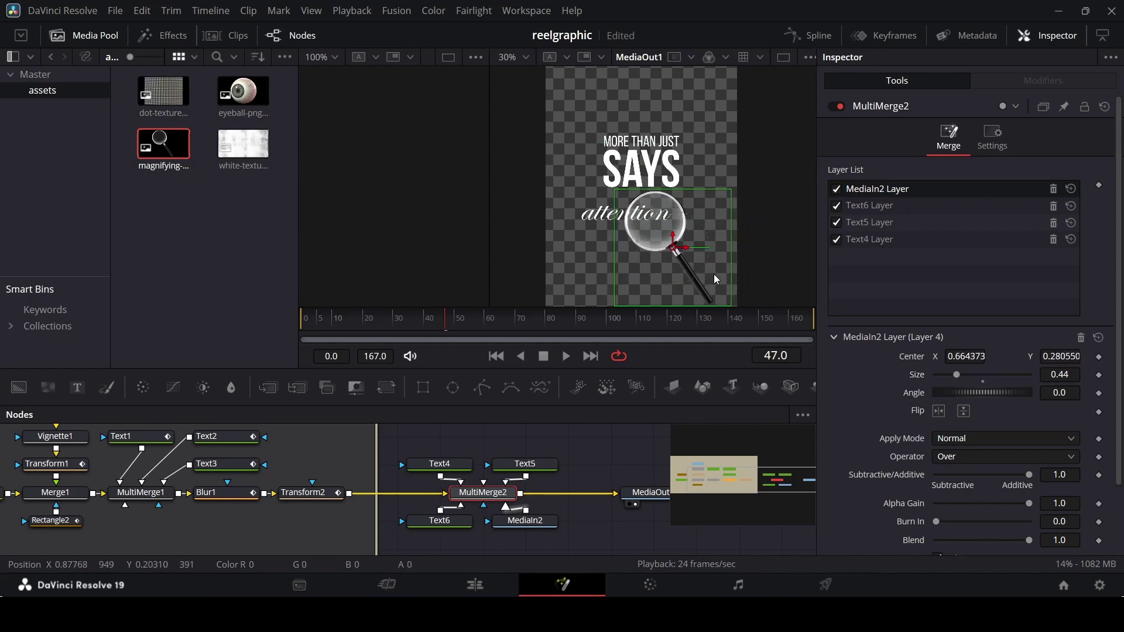
- Rotate the magnifying glass layer to an angle of about 15.7 and nudge it up to a Y center of about 0.30
drag(983, 392, 987, 391)
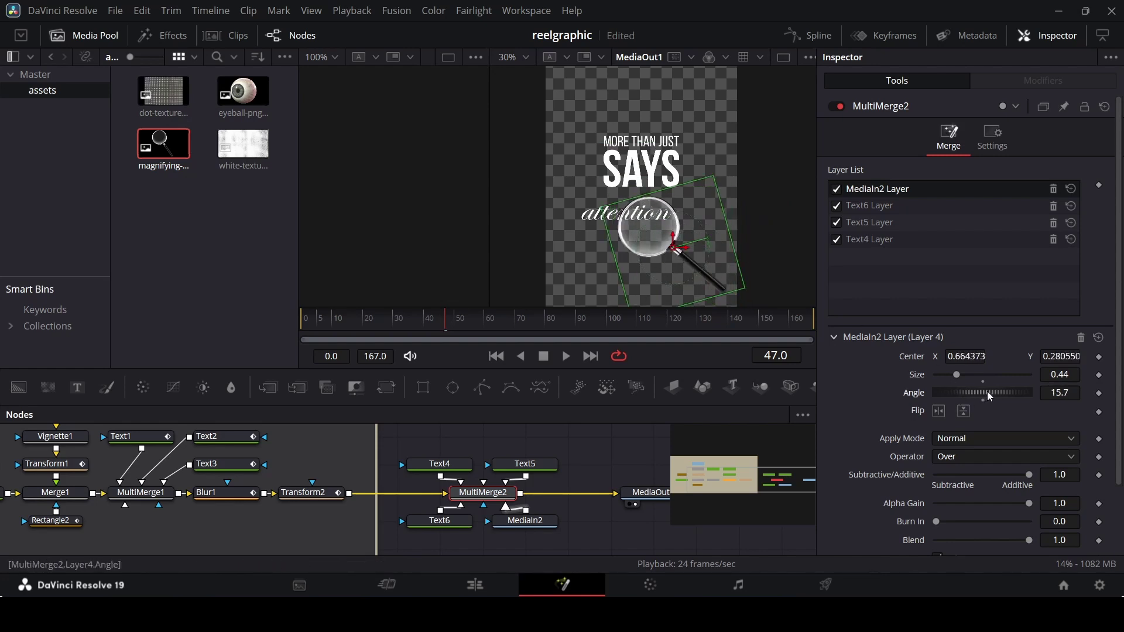
mouse_move(676, 248)
mouse_down()
mouse_move(684, 241)
mouse_move(673, 245)
mouse_up()
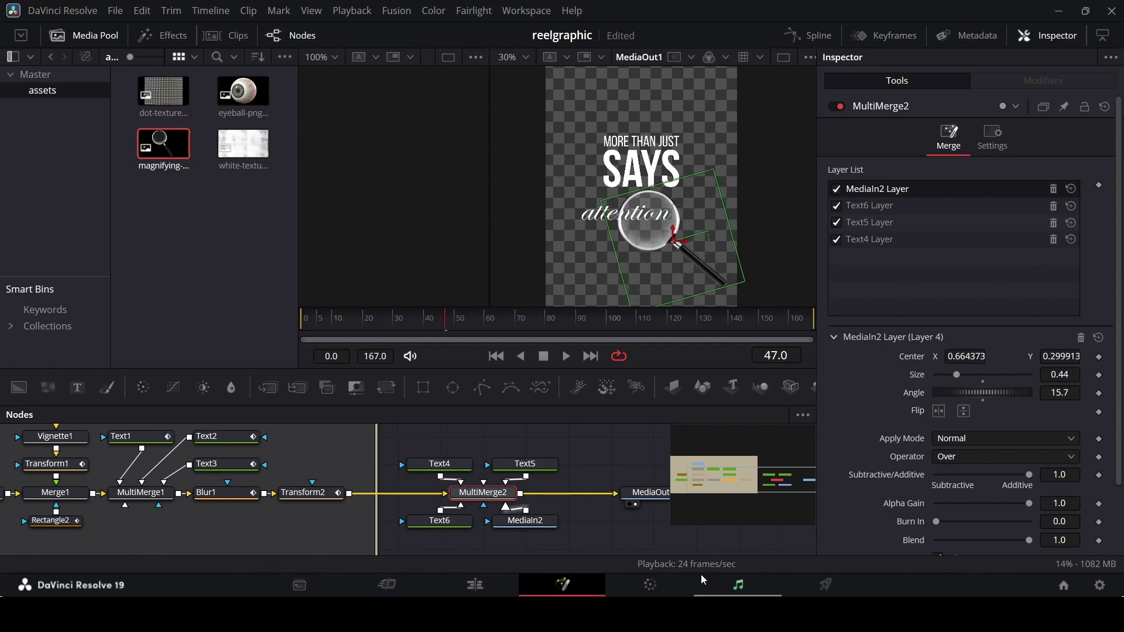
click(673, 615)
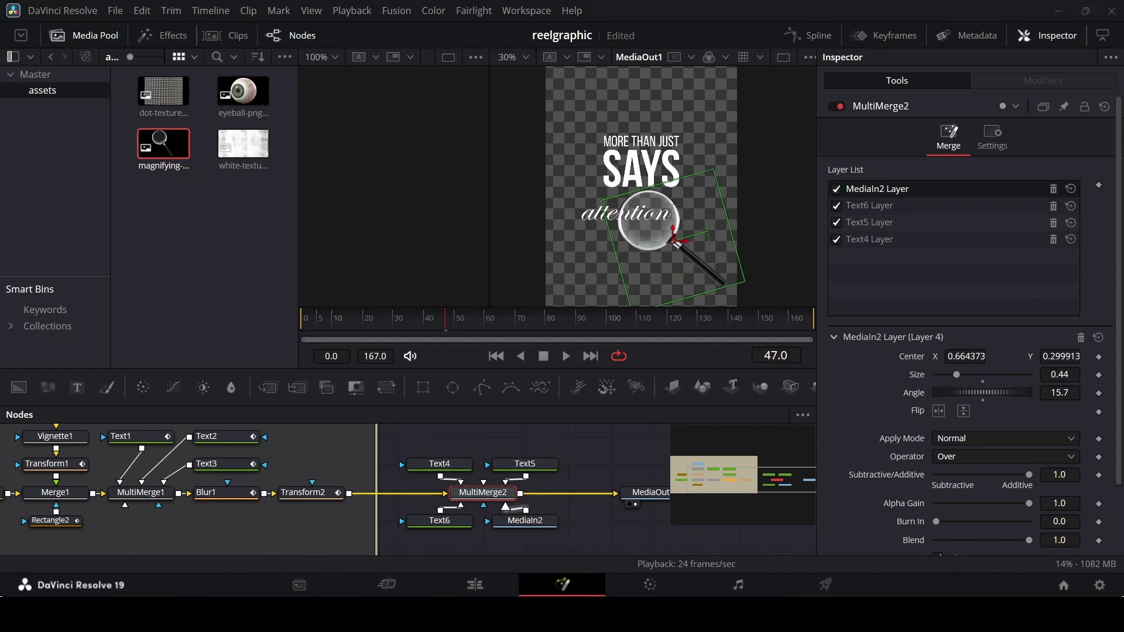
click(603, 462)
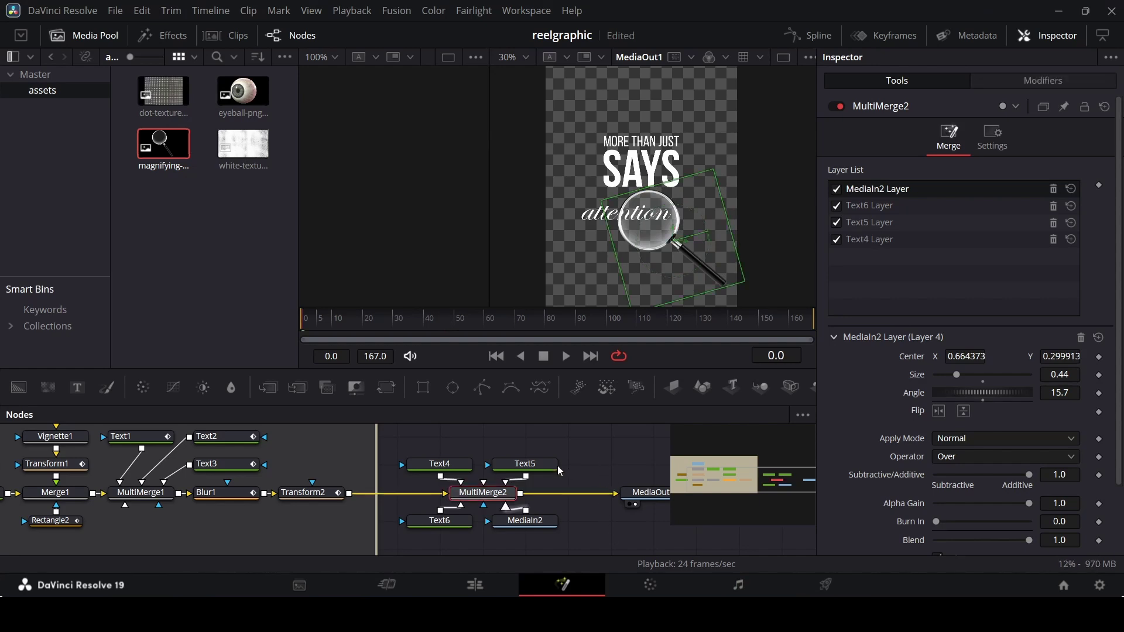
- Keyframe the text content of the "more than just" node at frames 30 and 40
click(467, 464)
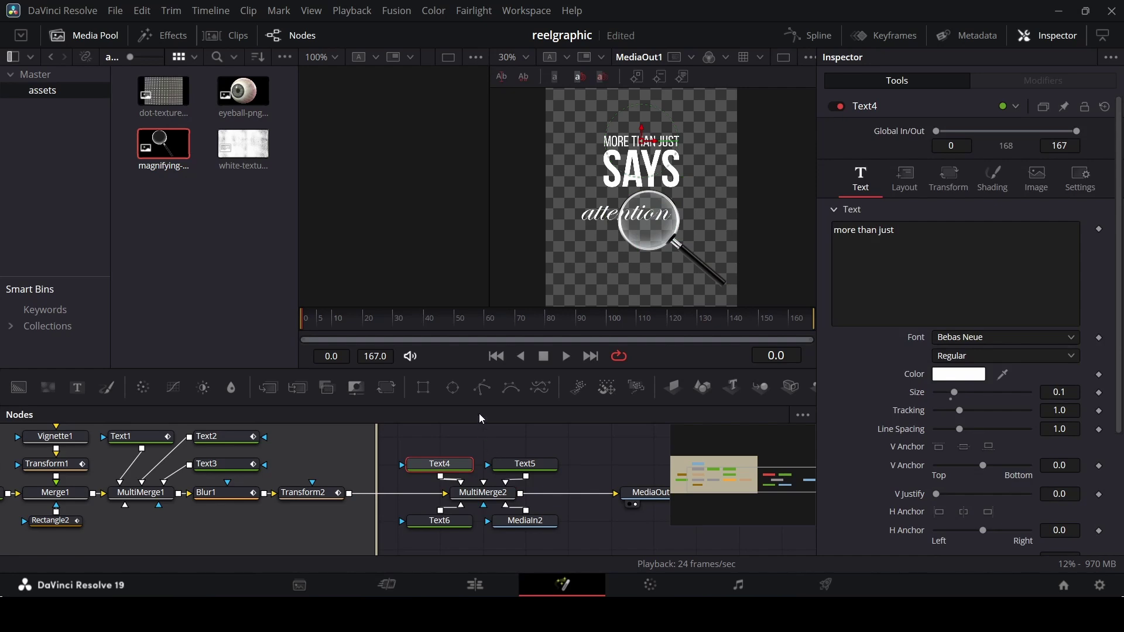
drag(640, 140, 639, 175)
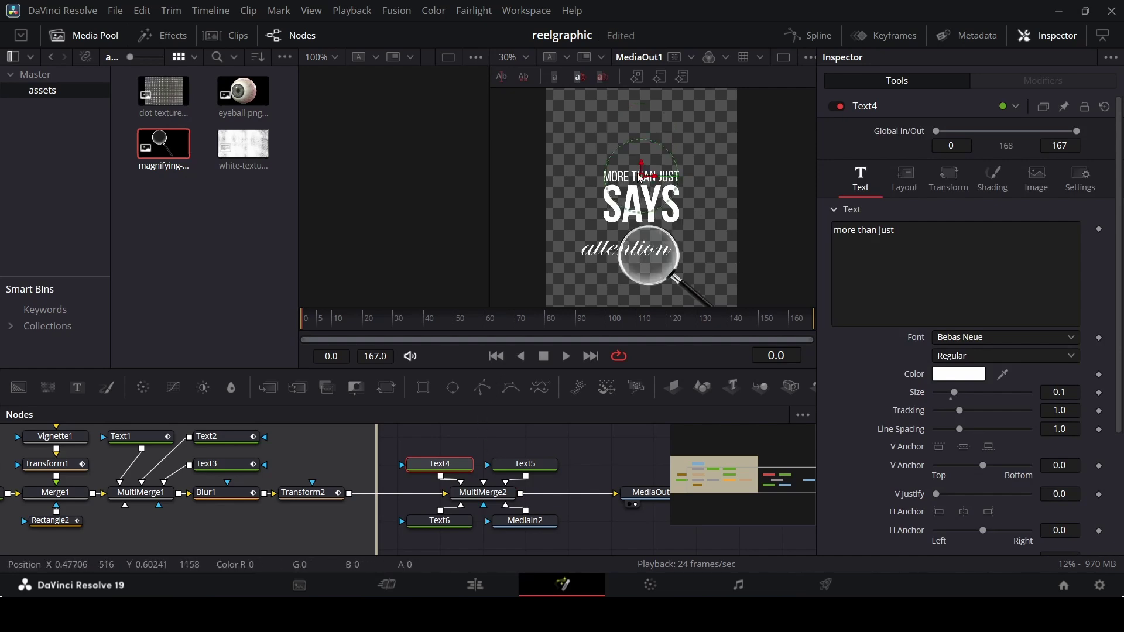
scroll(640, 176, up, 5)
click(378, 324)
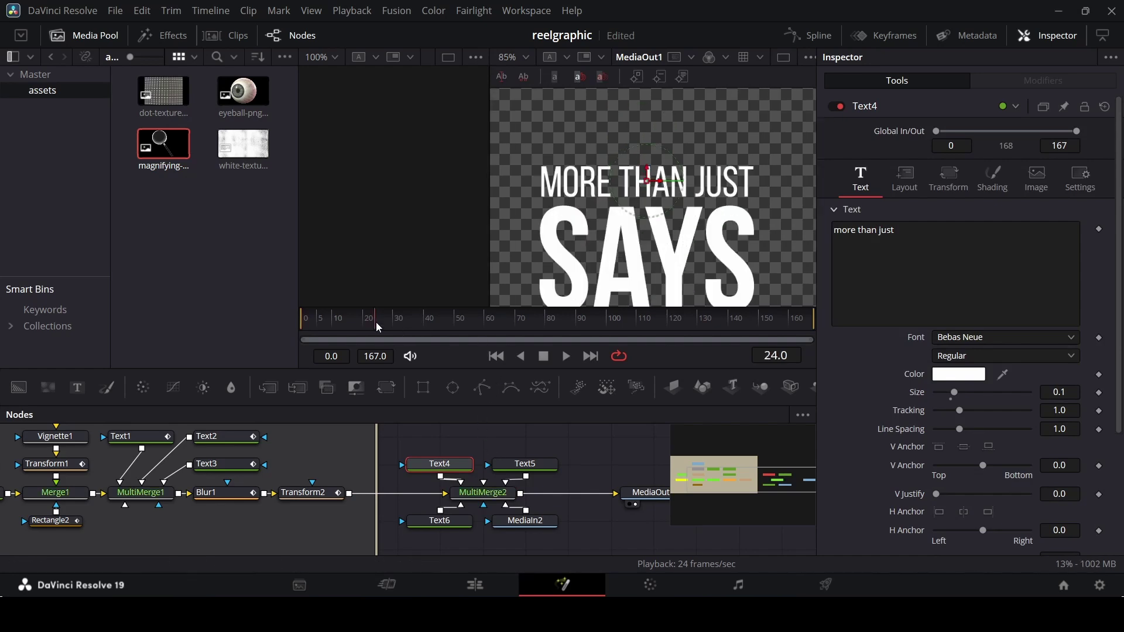
drag(379, 327, 398, 334)
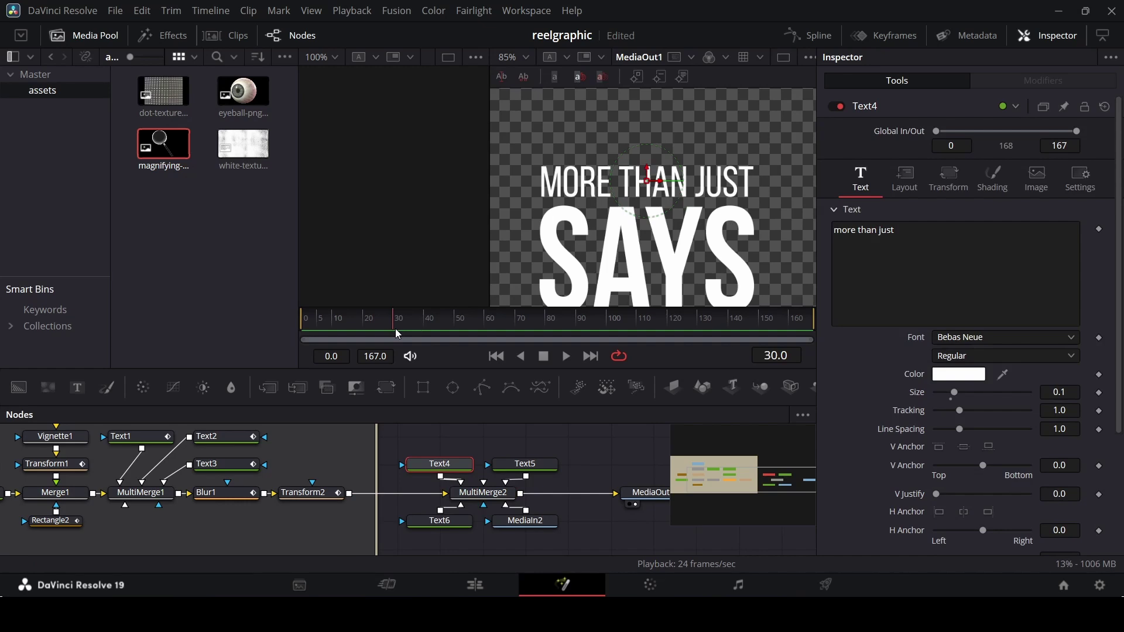
click(1100, 230)
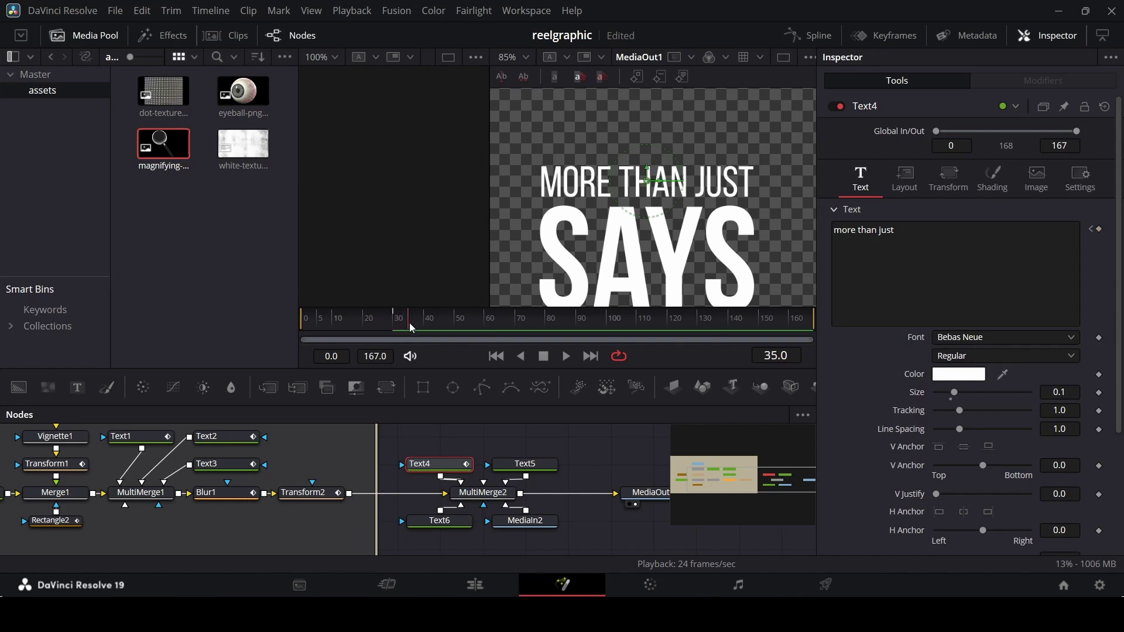
click(429, 326)
click(1100, 229)
- Shorten the Text4 wording to "more than" at frame 38 and to "more" at frame 35
click(419, 328)
click(897, 231)
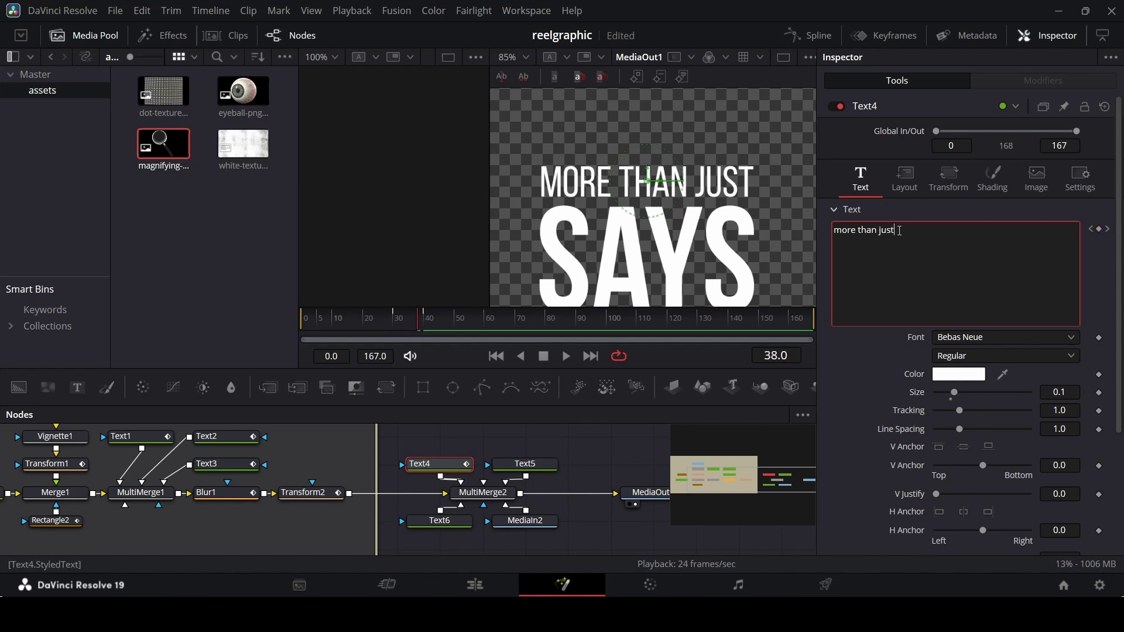
drag(896, 230, 880, 234)
key(BackSpace)
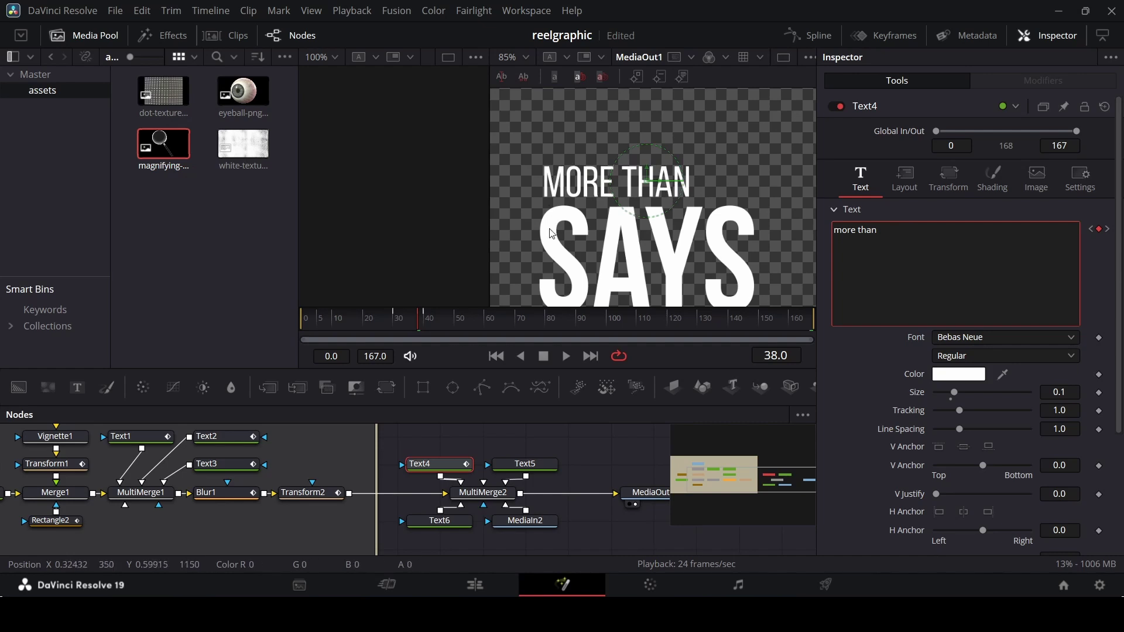
click(413, 330)
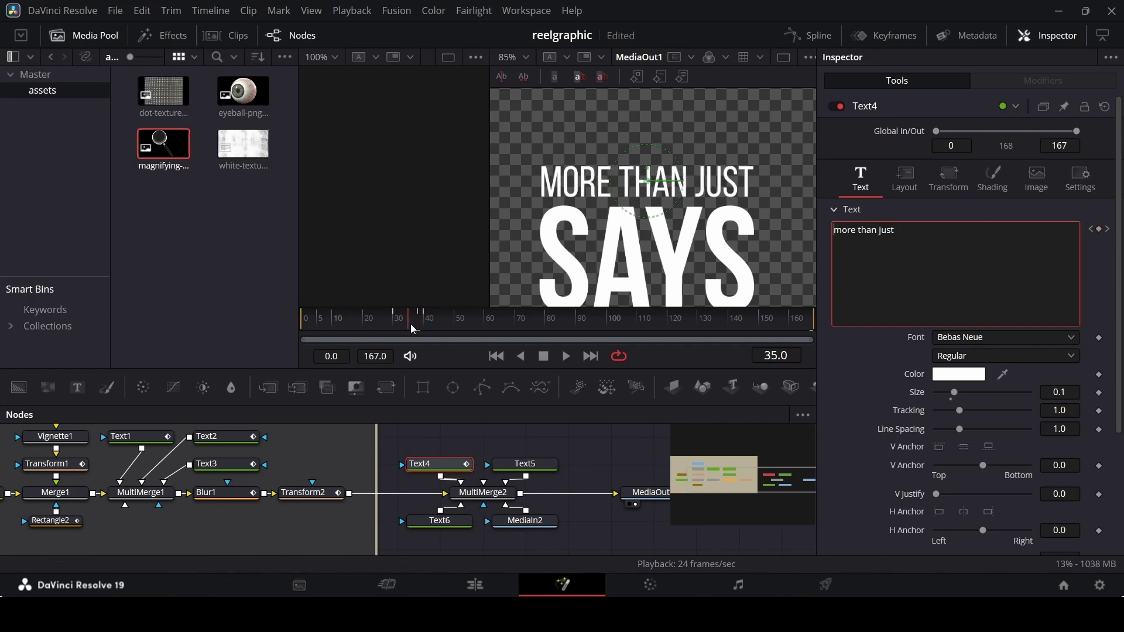
drag(899, 232, 864, 234)
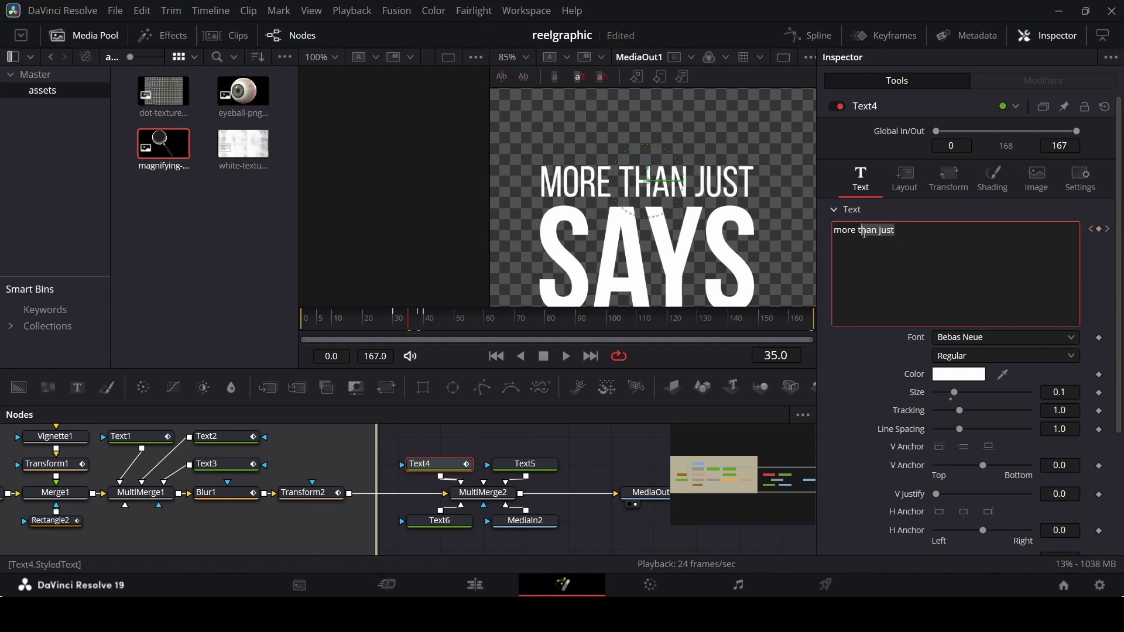
key(BackSpace)
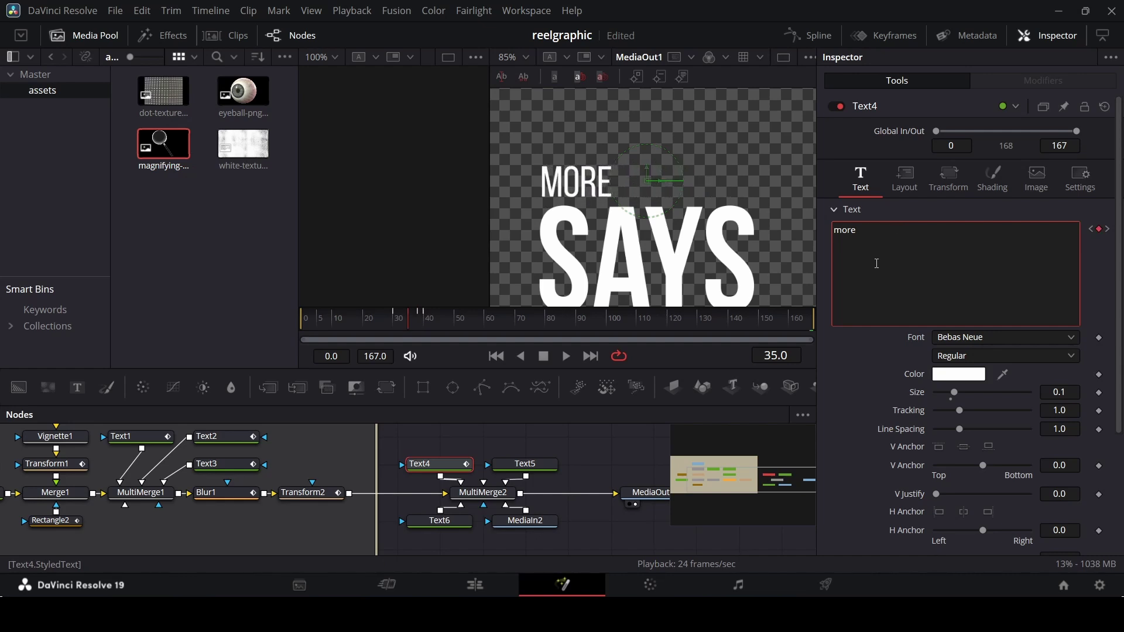
- Clear the Text4 wording at frame 30 so the line starts out empty
click(385, 321)
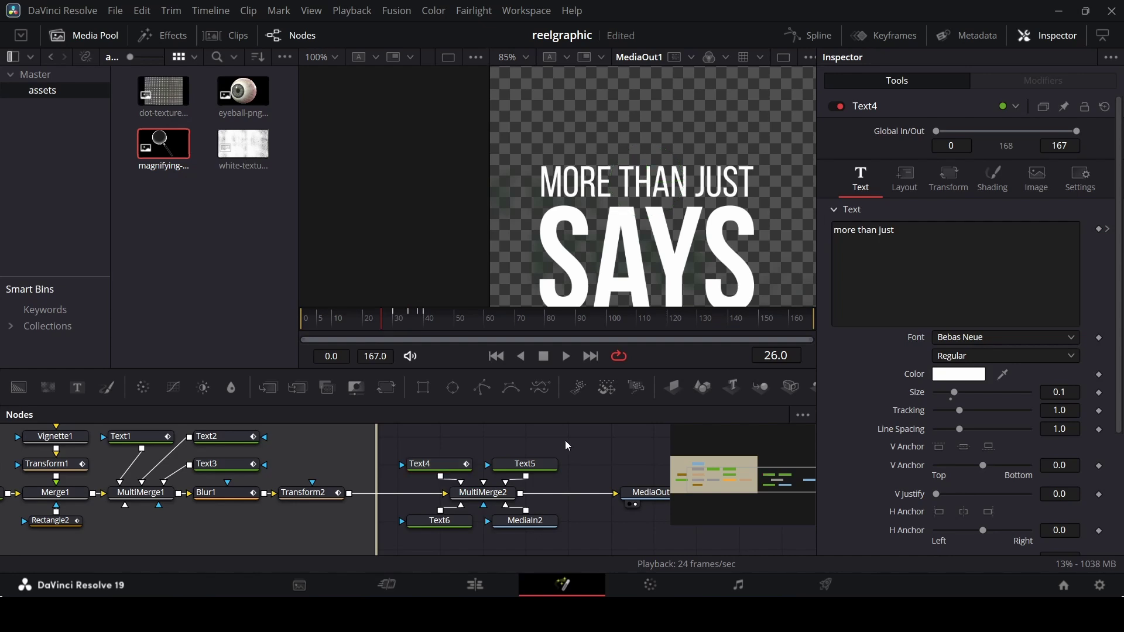
click(384, 321)
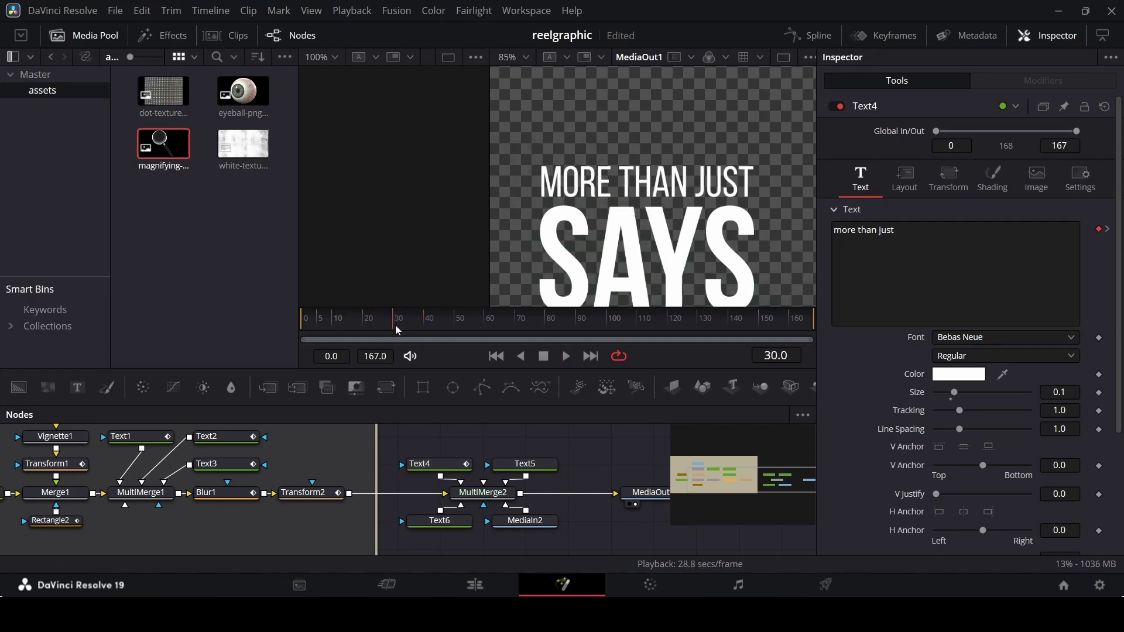
drag(907, 232, 787, 231)
key(BackSpace)
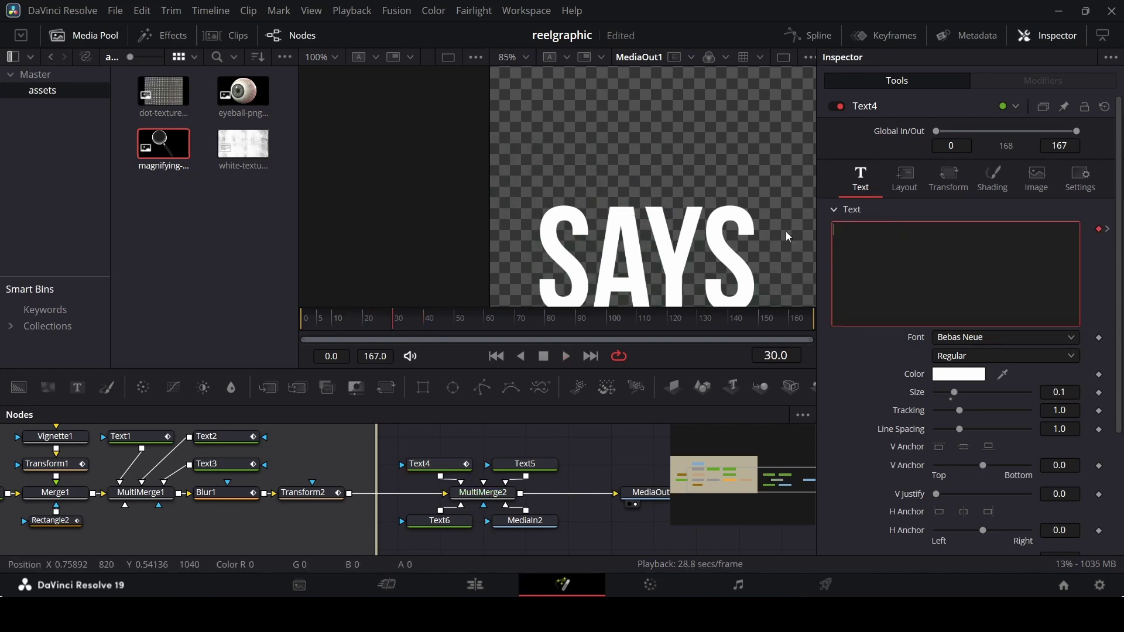
- Adjust the trailing spaces after "more" at frame 35 to align the word with the start of the full line
mouse_move(368, 324)
mouse_down()
mouse_move(440, 322)
mouse_move(382, 323)
mouse_move(430, 325)
mouse_move(416, 331)
mouse_up()
key(space)
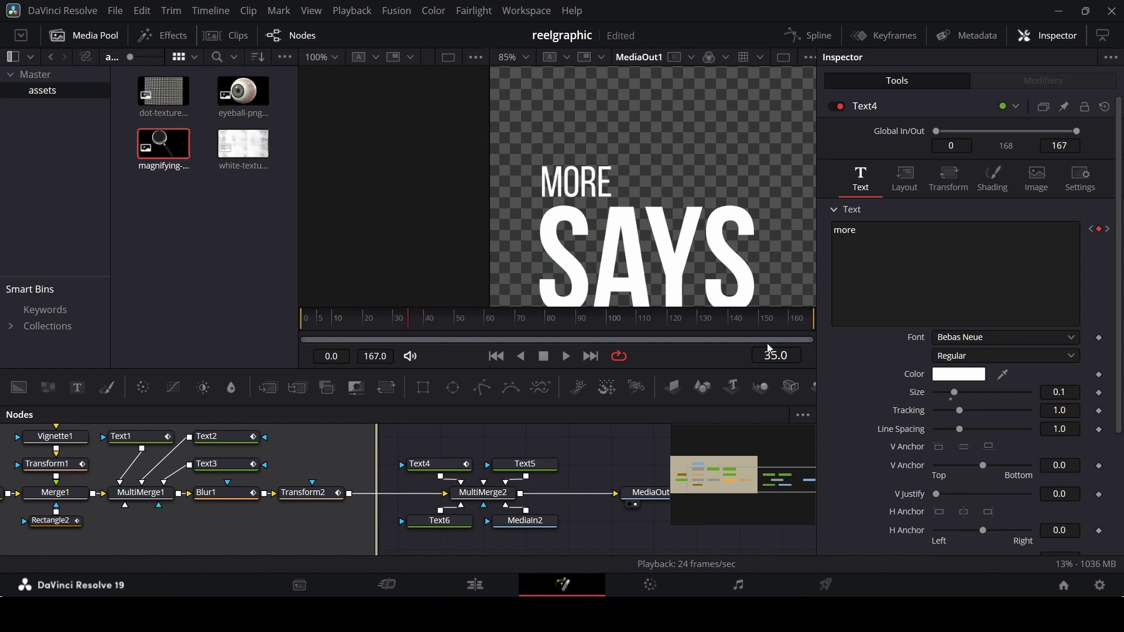
click(902, 232)
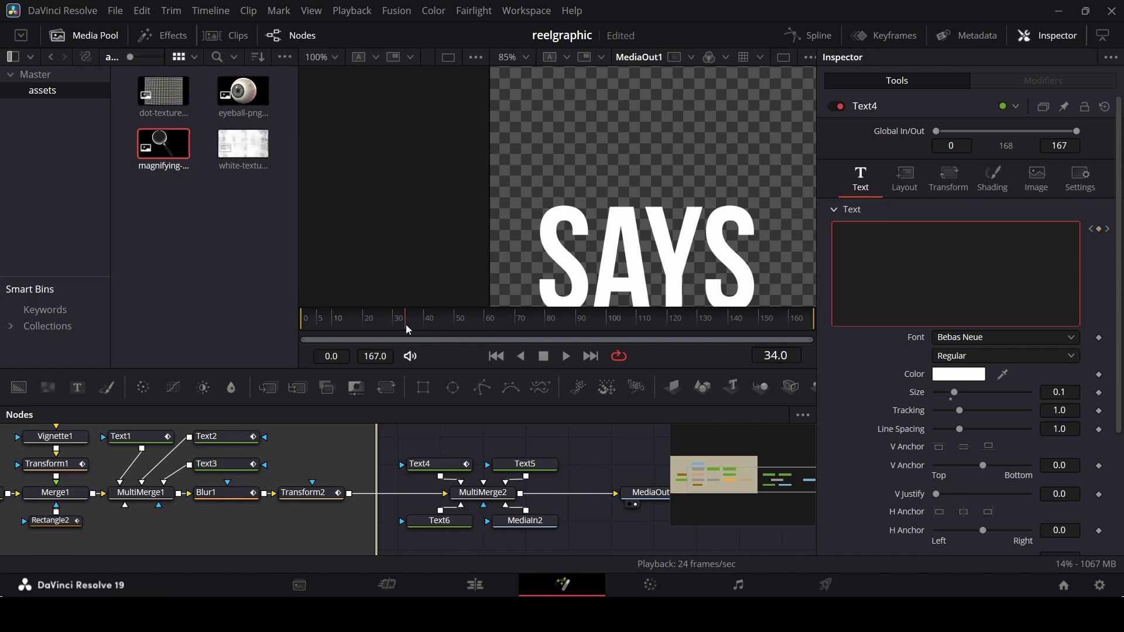
drag(406, 325, 433, 329)
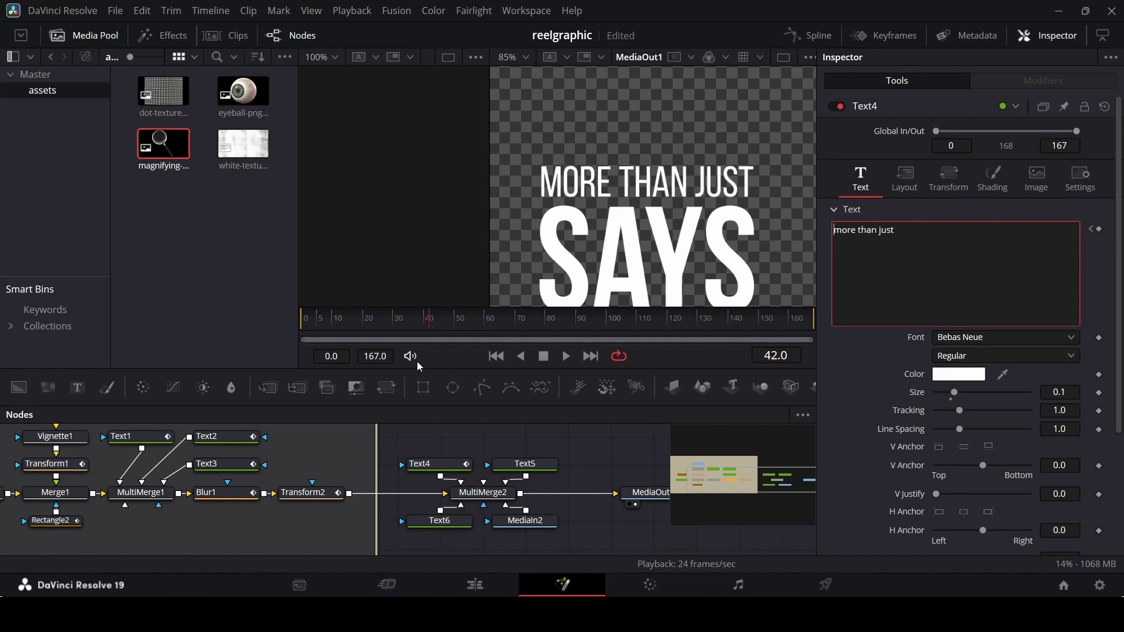
click(412, 327)
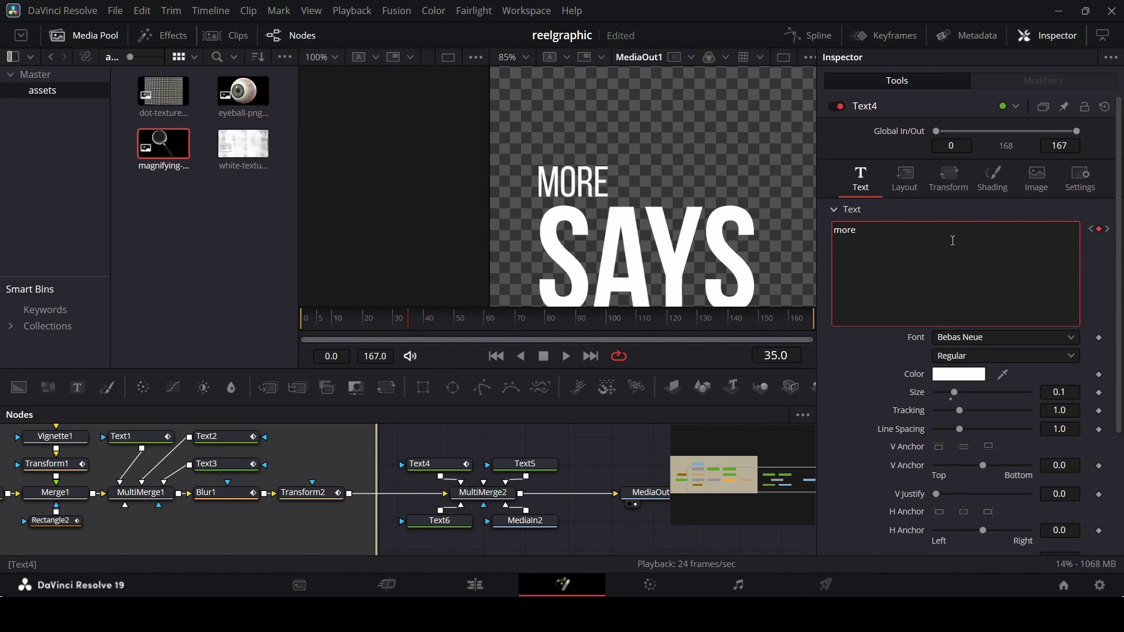
drag(364, 325, 438, 335)
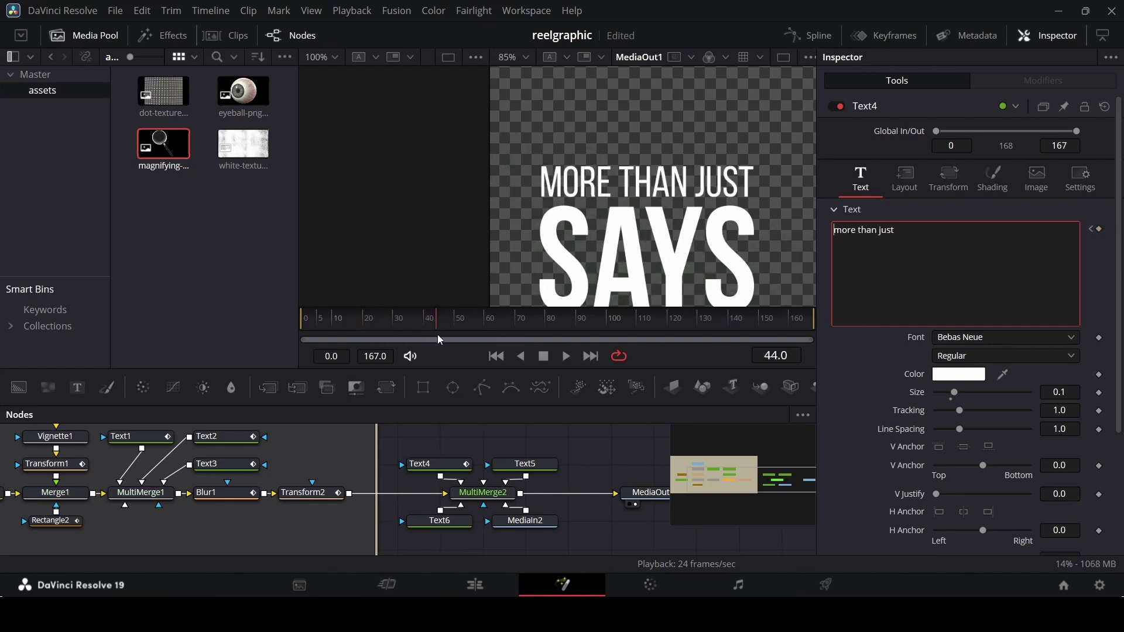
click(578, 440)
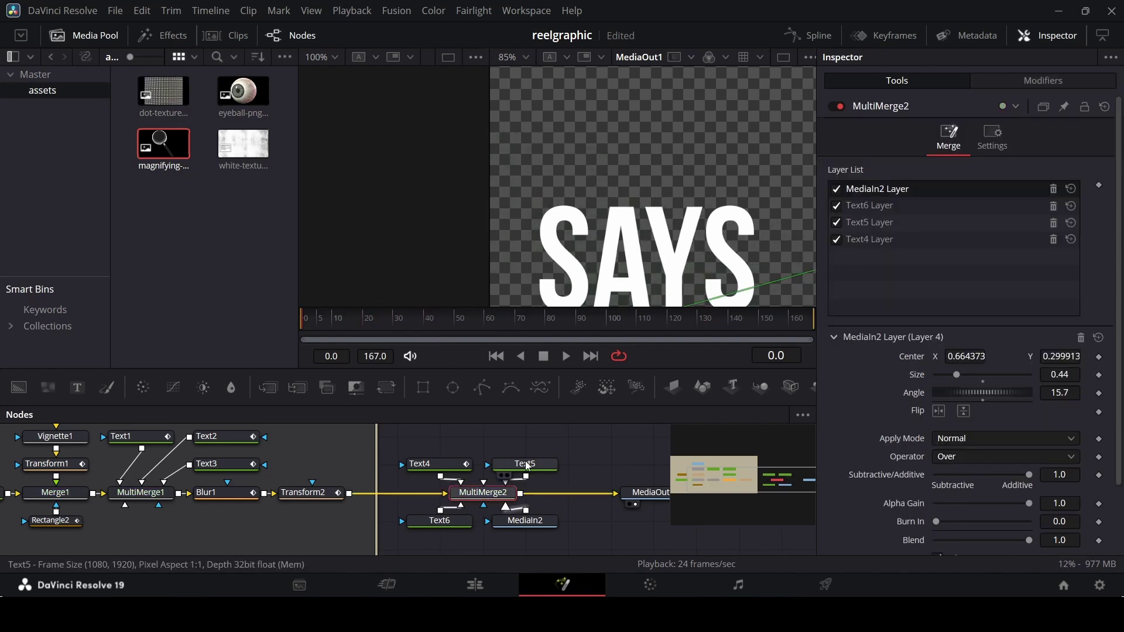
- Fade in the "says" text by keyframing its shading opacity at 0 on frame 30 and 1.0 on frame 40, and preview it
click(528, 465)
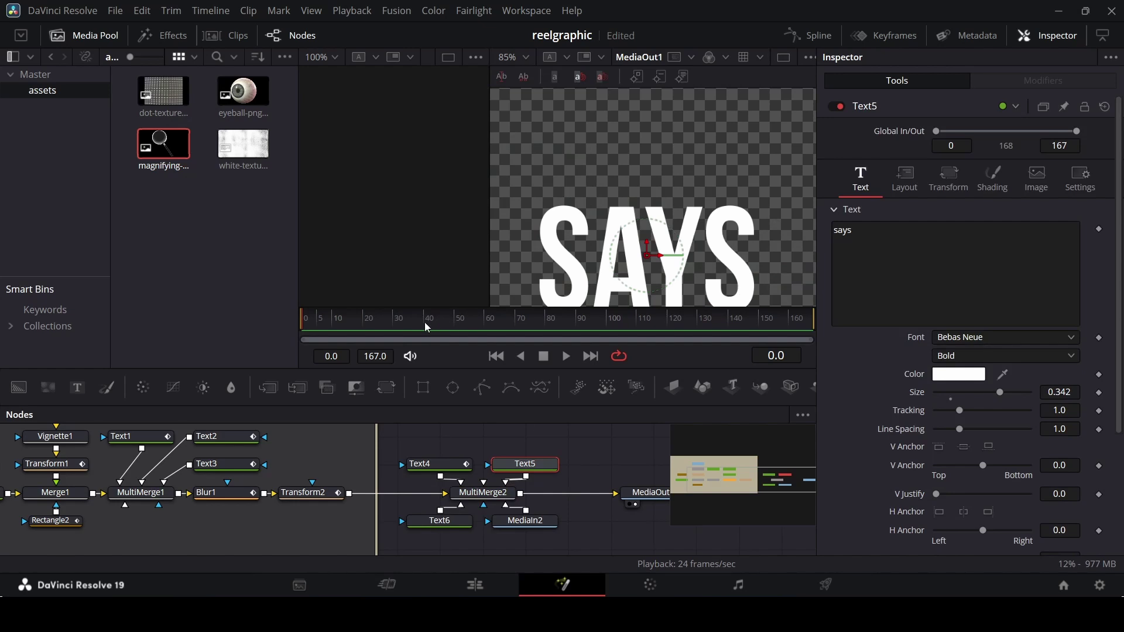
drag(427, 328, 431, 327)
click(995, 182)
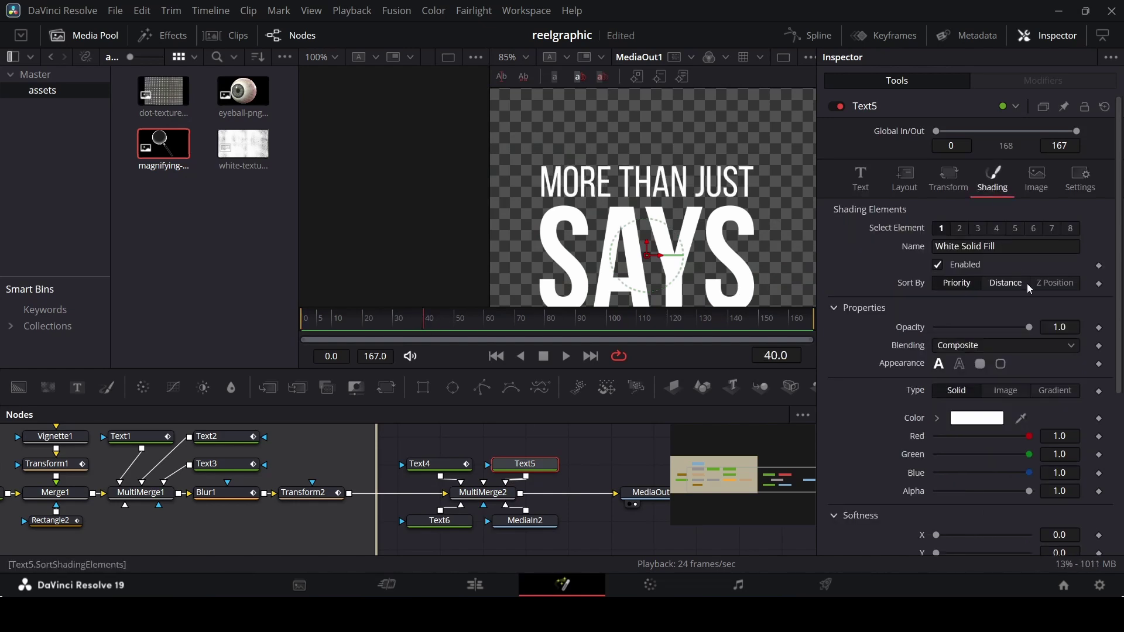
click(1099, 327)
click(404, 329)
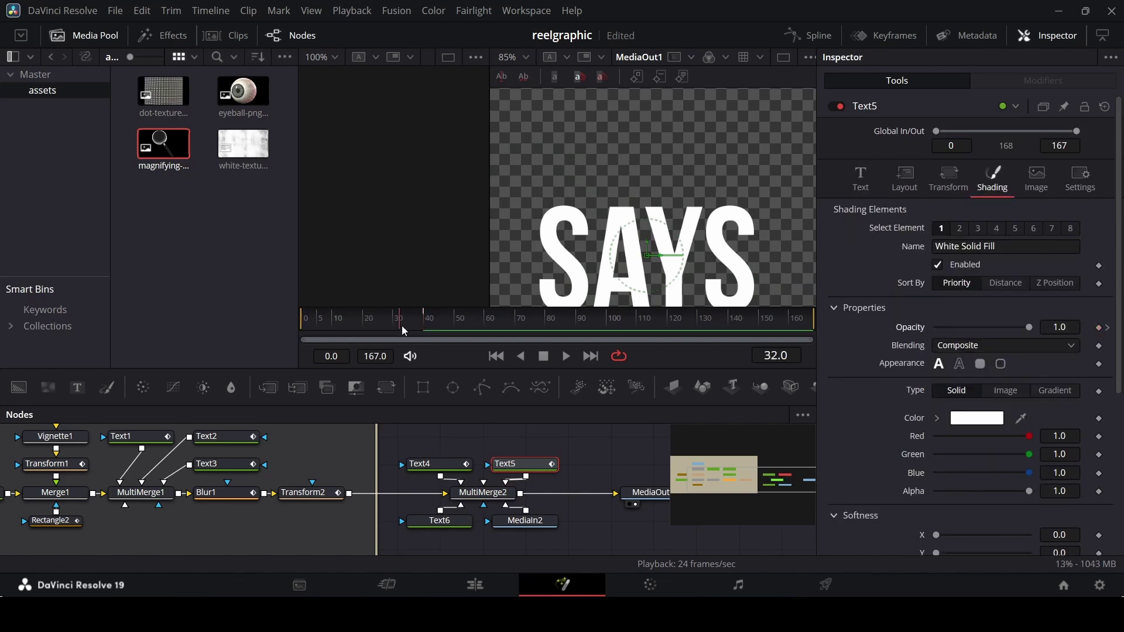
drag(404, 331, 393, 328)
drag(1030, 326, 850, 329)
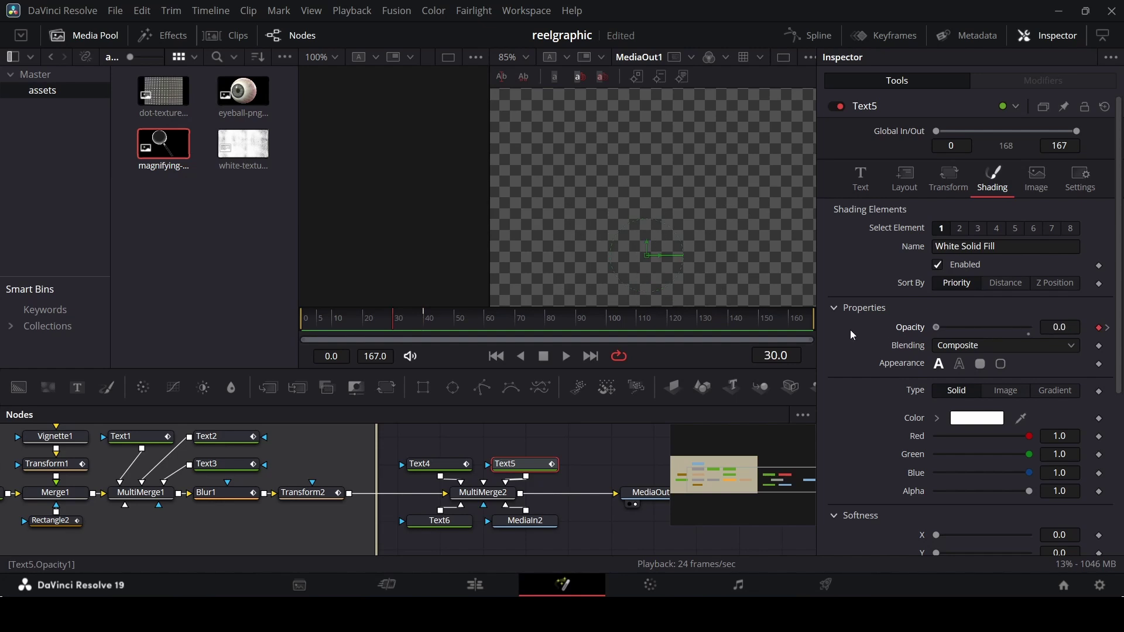
click(599, 448)
key(space)
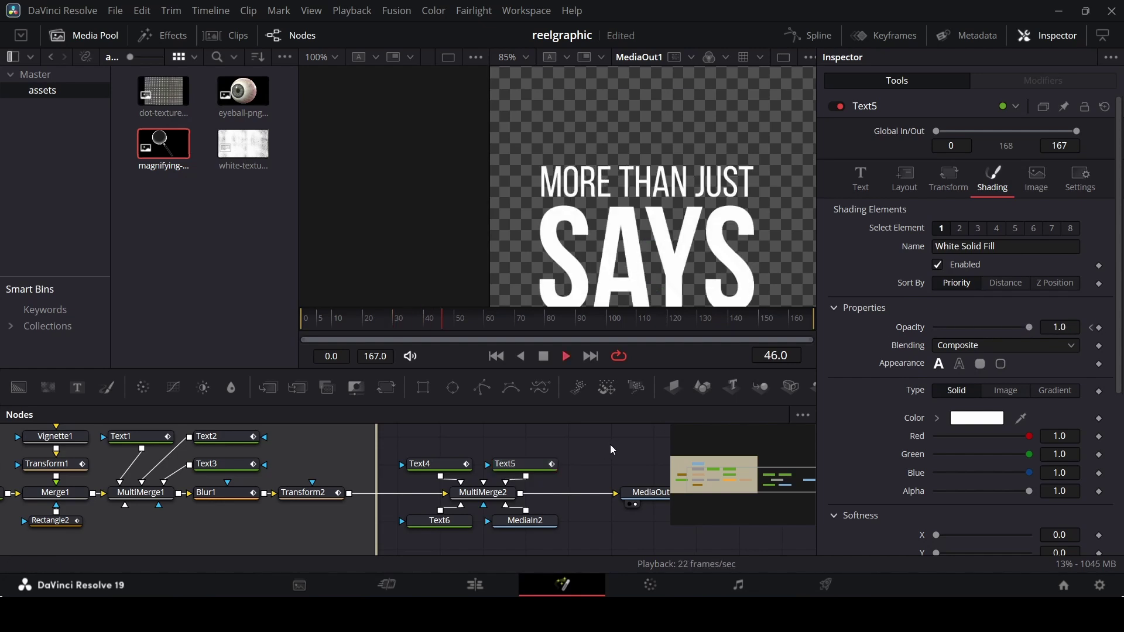
key(space)
- Add a Blur node followed by a Transform node between MultiMerge2 and MediaOut1
drag(378, 323, 464, 322)
scroll(634, 280, down, 3)
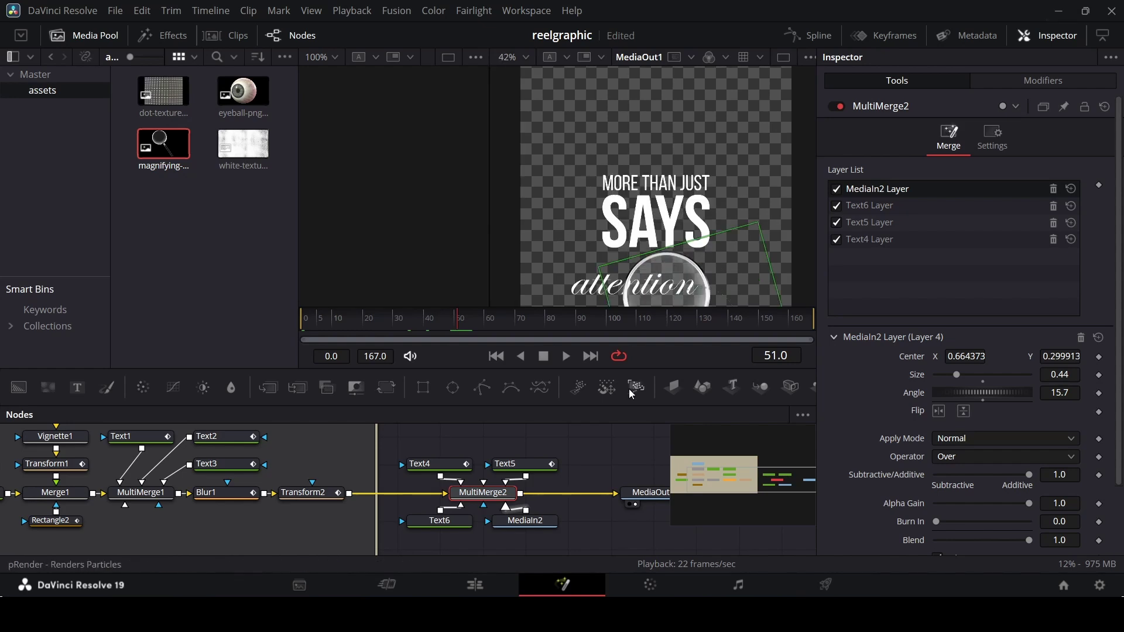
drag(224, 518, 319, 508)
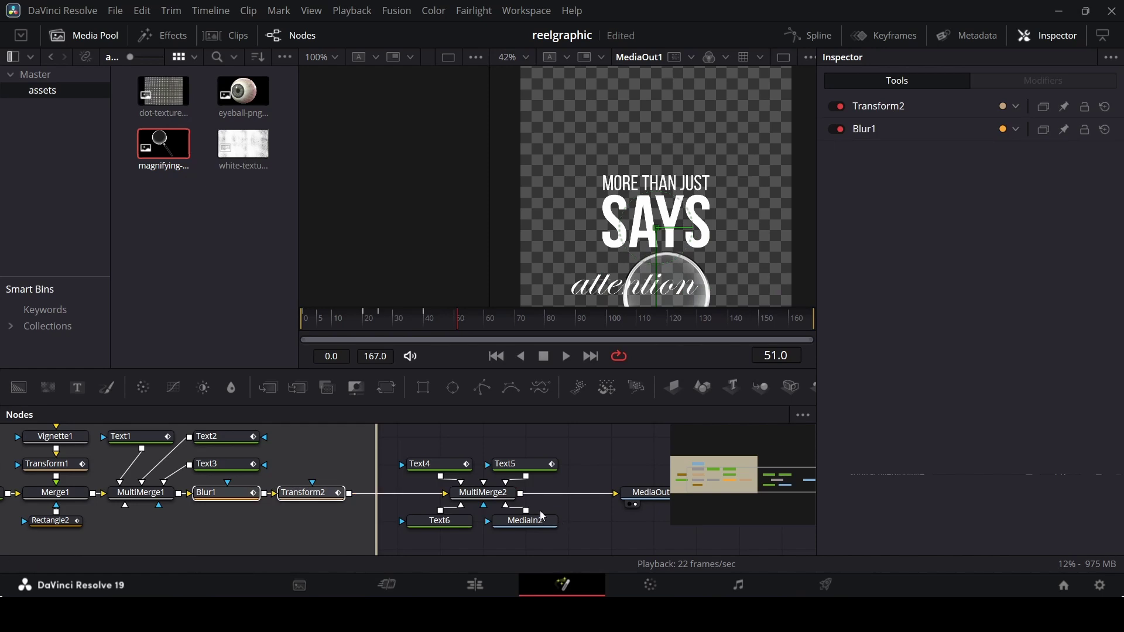
click(483, 493)
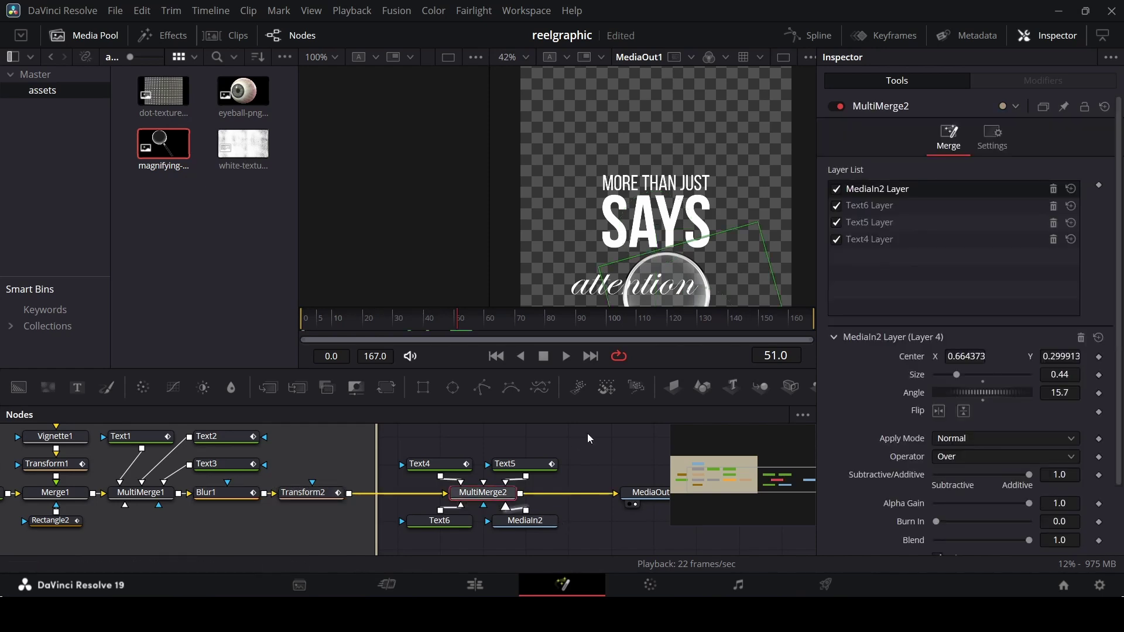
click(231, 388)
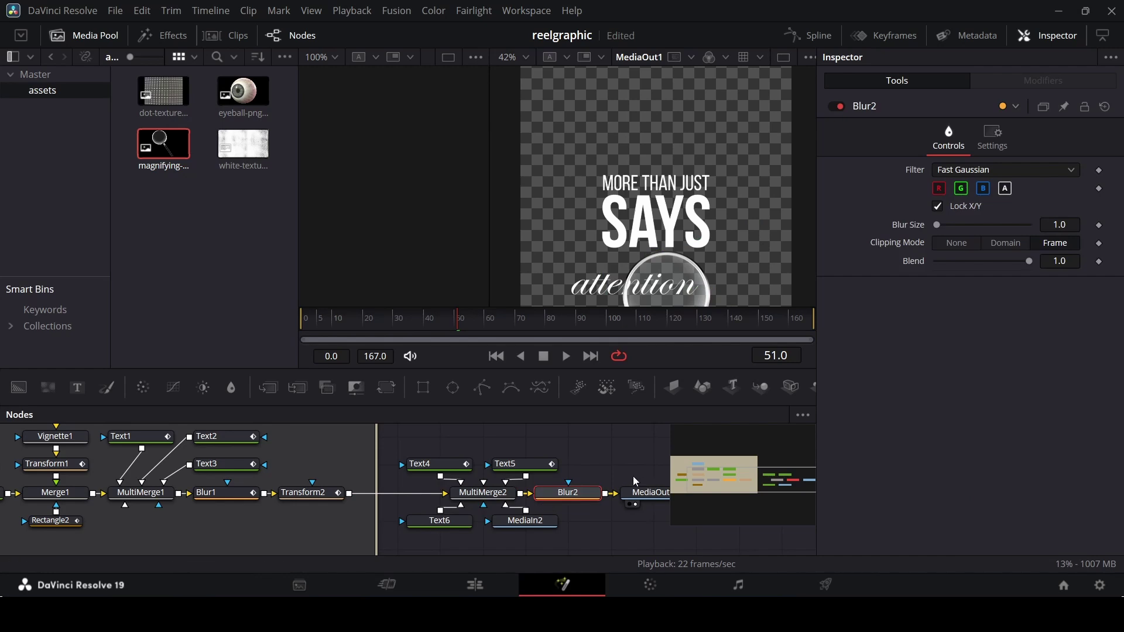
click(386, 388)
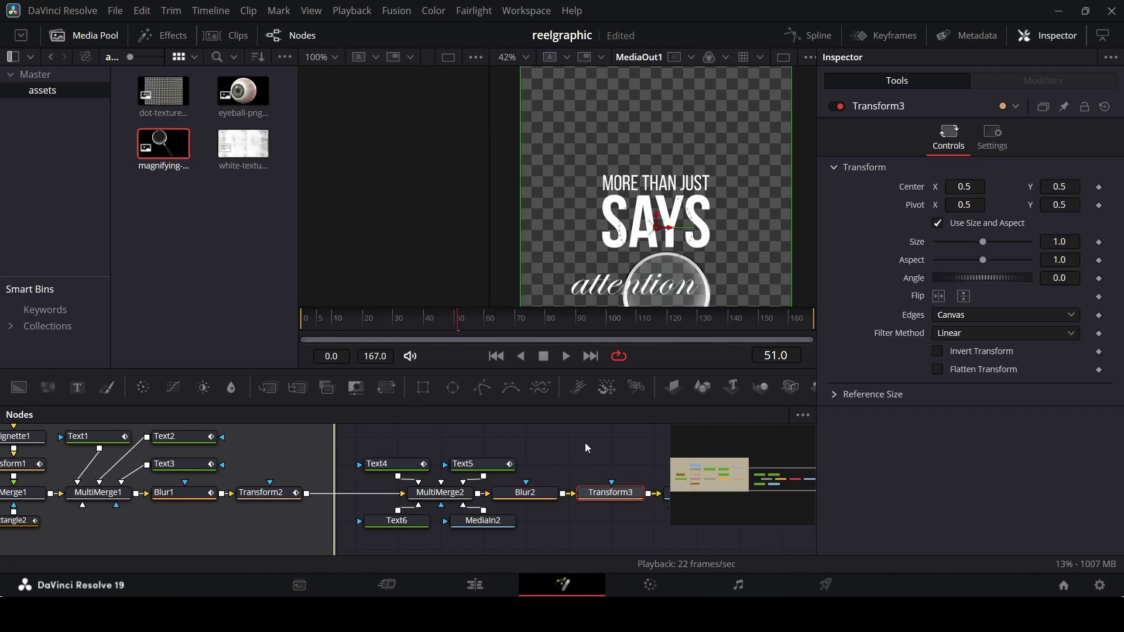
- Keyframe the Blur2 blur size at 0 on frames 40 and 50, with a peak of 10 on frame 45
click(516, 491)
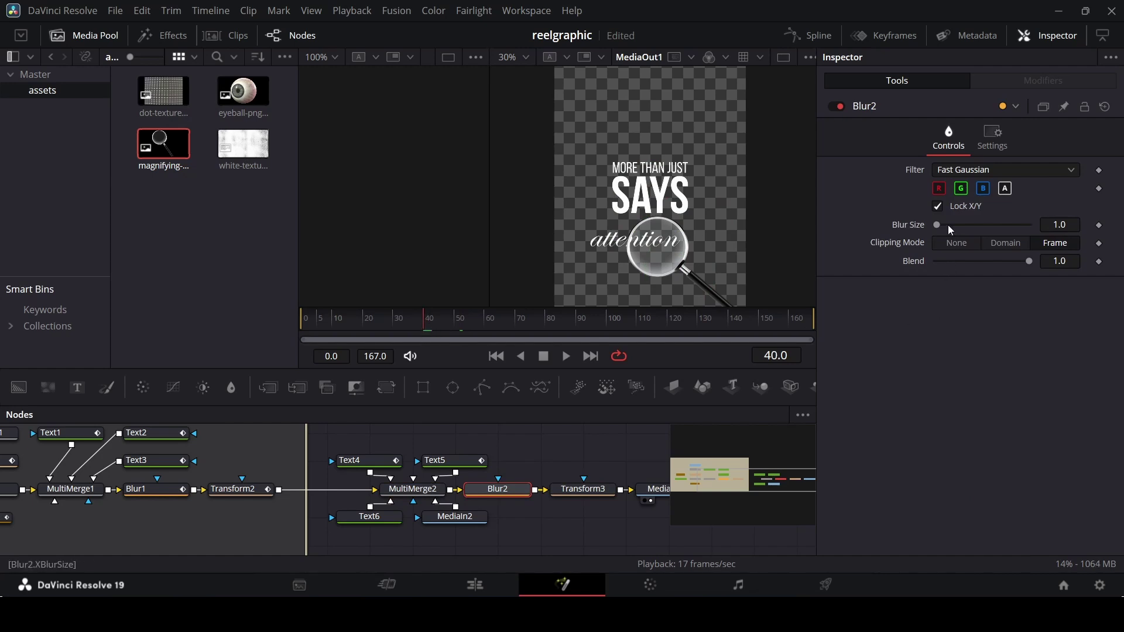
click(1099, 225)
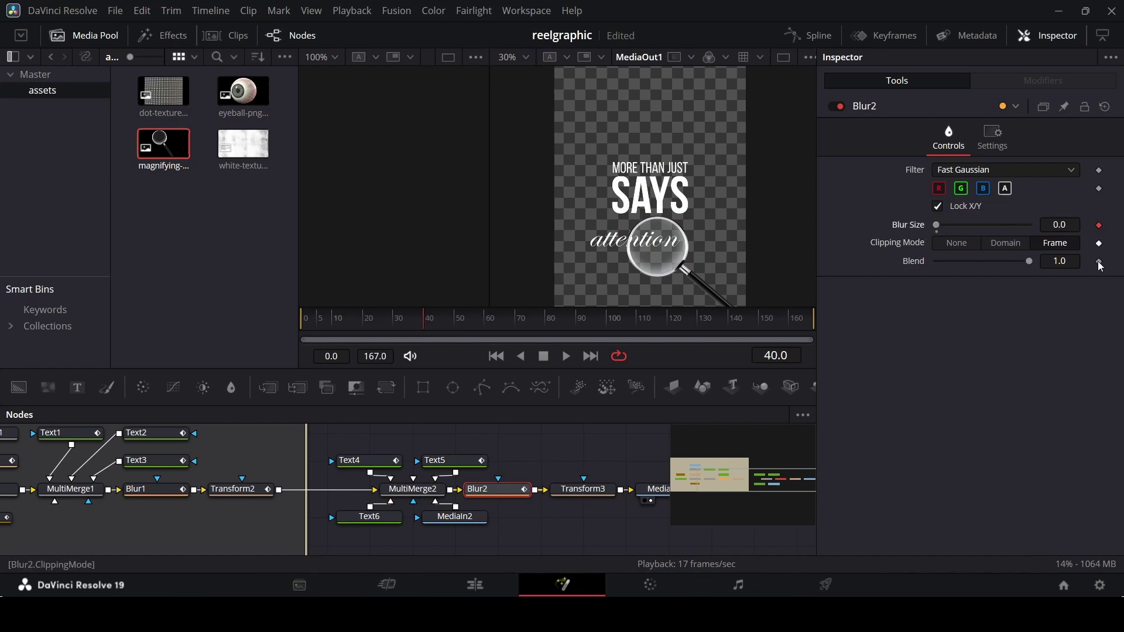
click(457, 329)
click(1099, 225)
click(1067, 225)
text(10)
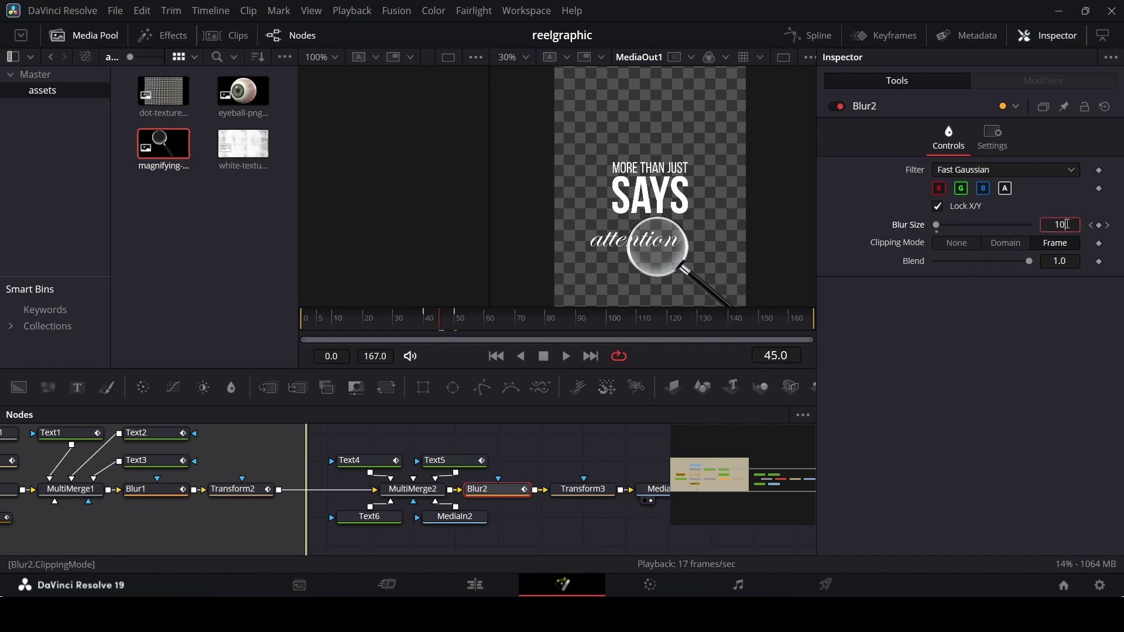
key(Tab)
- Keyframe the Transform3 size from 1.2 on frame 40 to 1.0 on frame 50, and preview the zoom
mouse_move(439, 322)
mouse_down()
mouse_move(419, 321)
mouse_move(455, 323)
mouse_up()
click(583, 500)
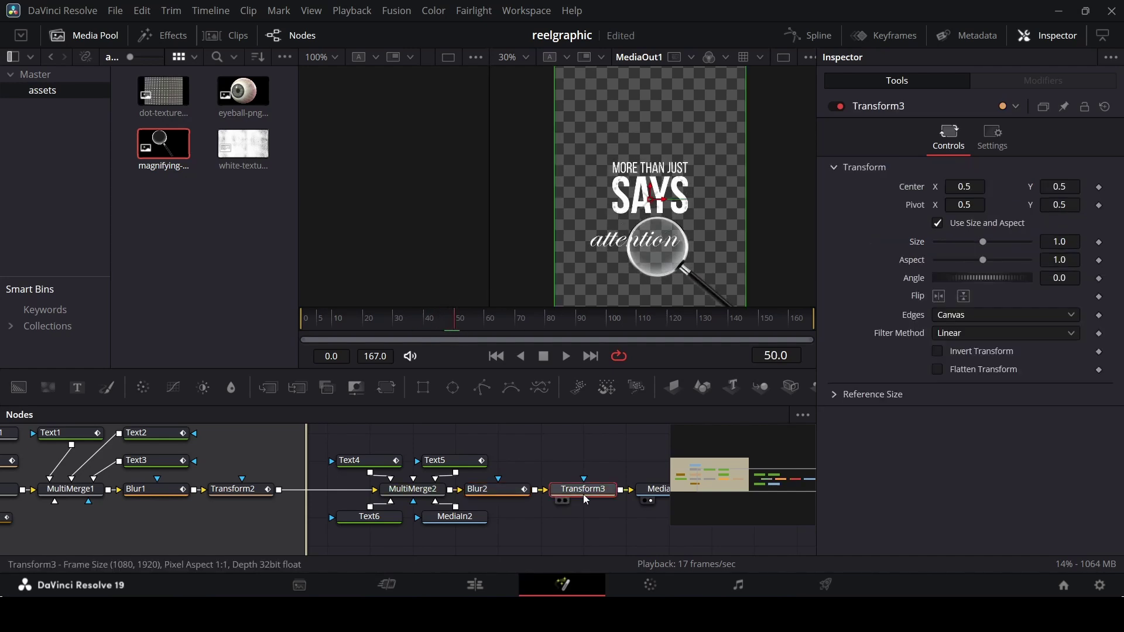
click(1099, 241)
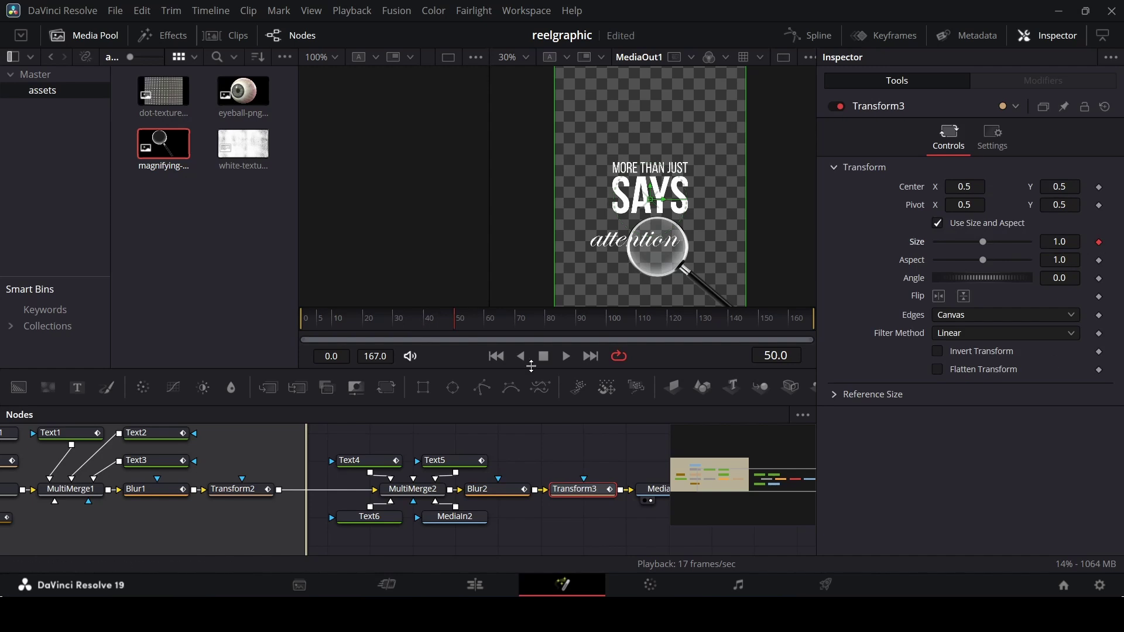
click(424, 325)
click(1078, 243)
text(1.2)
key(Tab)
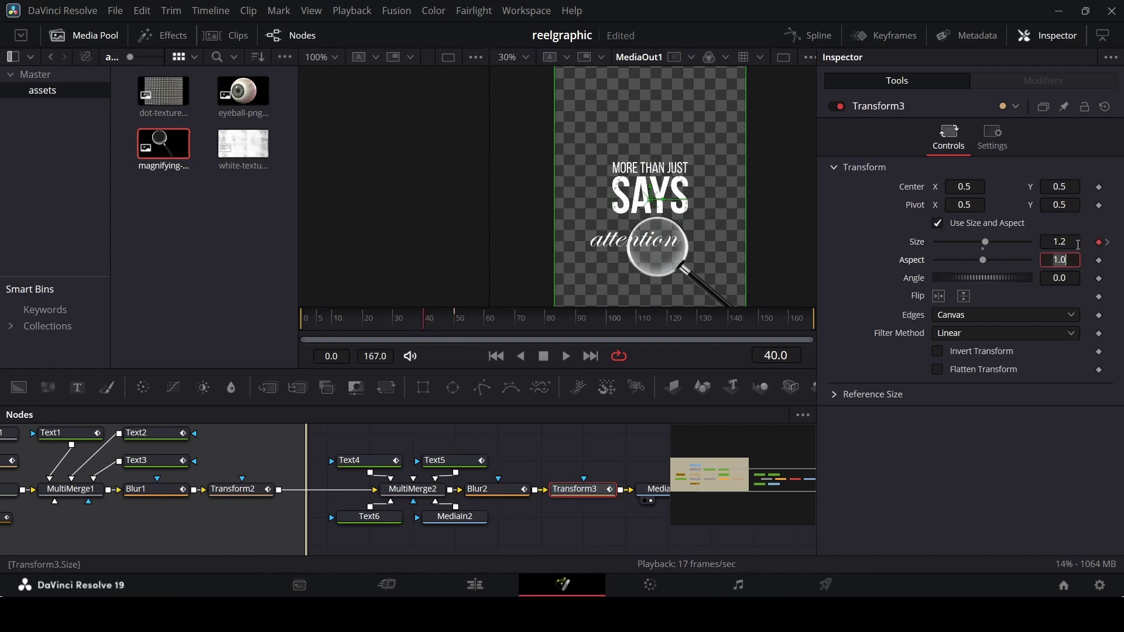
click(402, 322)
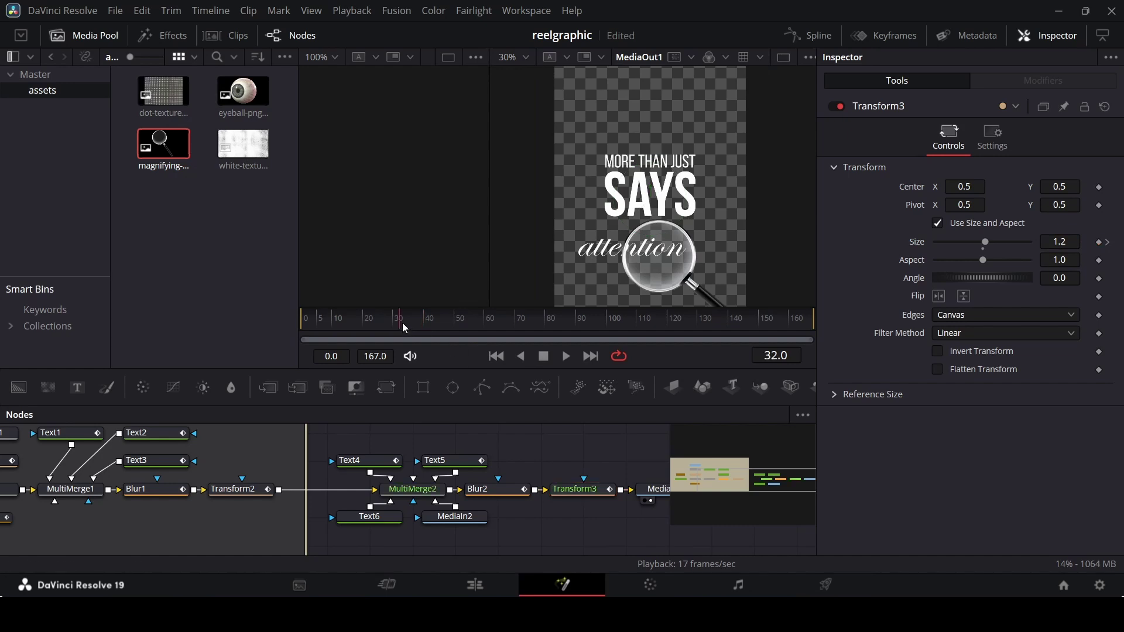
key(space)
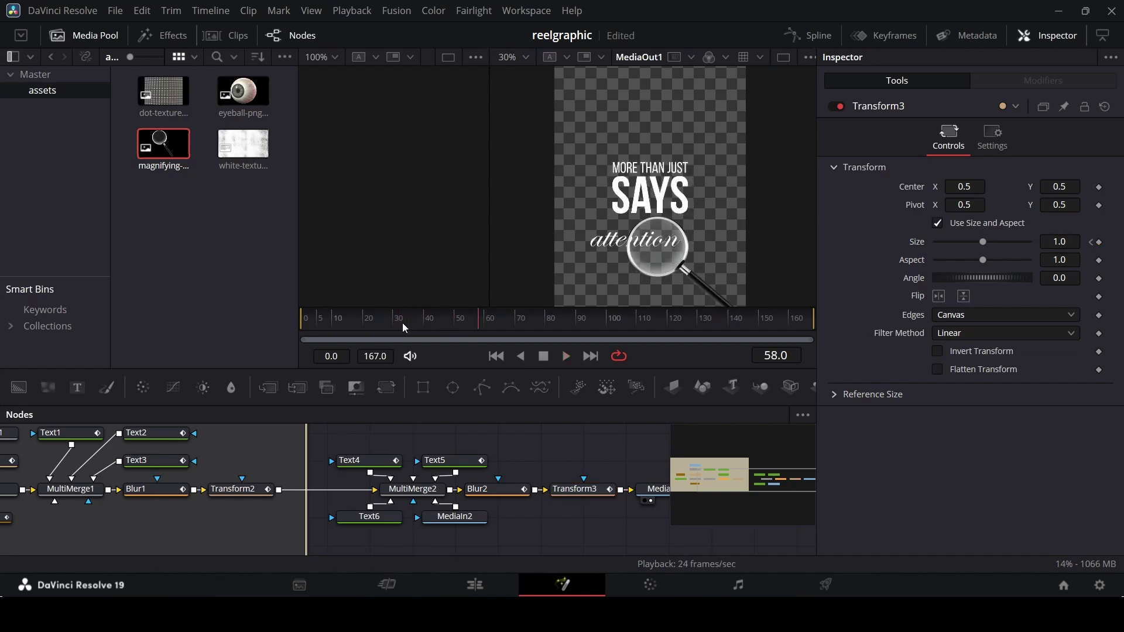
- Open the Spline editor with only the Transform3 curve enabled, collapse the other entries, and fit the curve in view
click(808, 35)
click(435, 471)
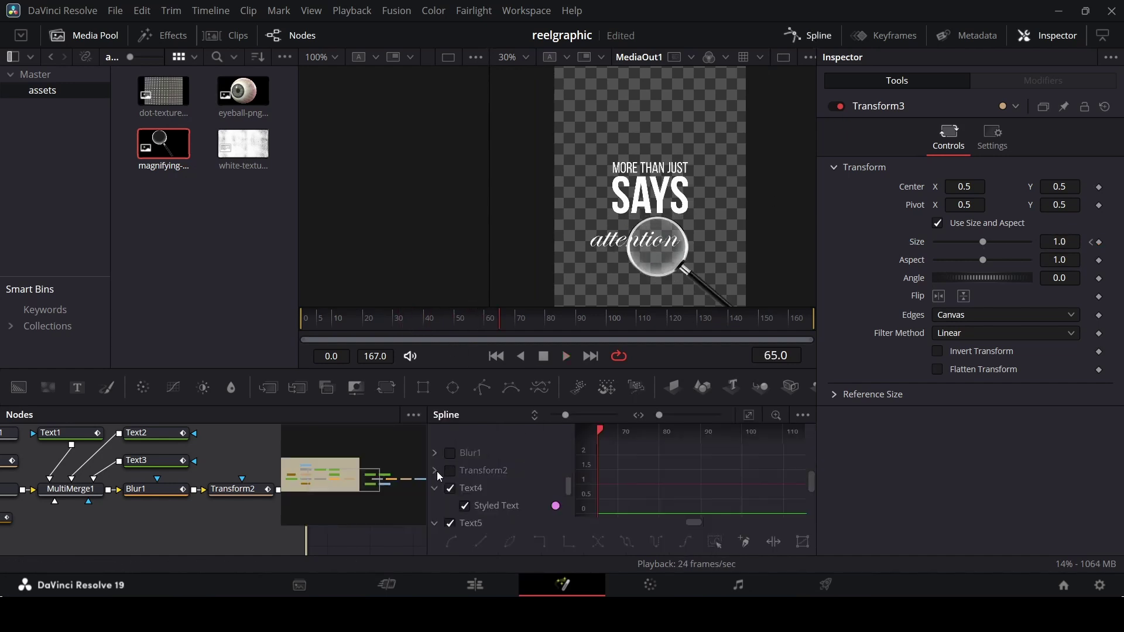
click(435, 488)
click(434, 505)
click(451, 490)
click(450, 507)
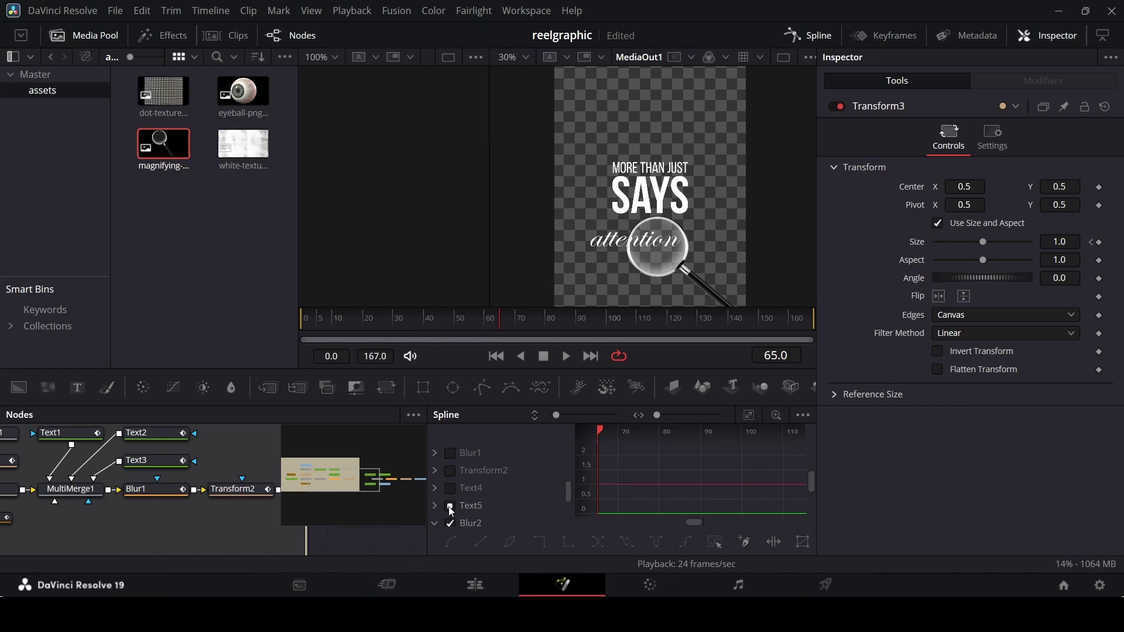
click(451, 524)
scroll(477, 507, down, 2)
click(435, 506)
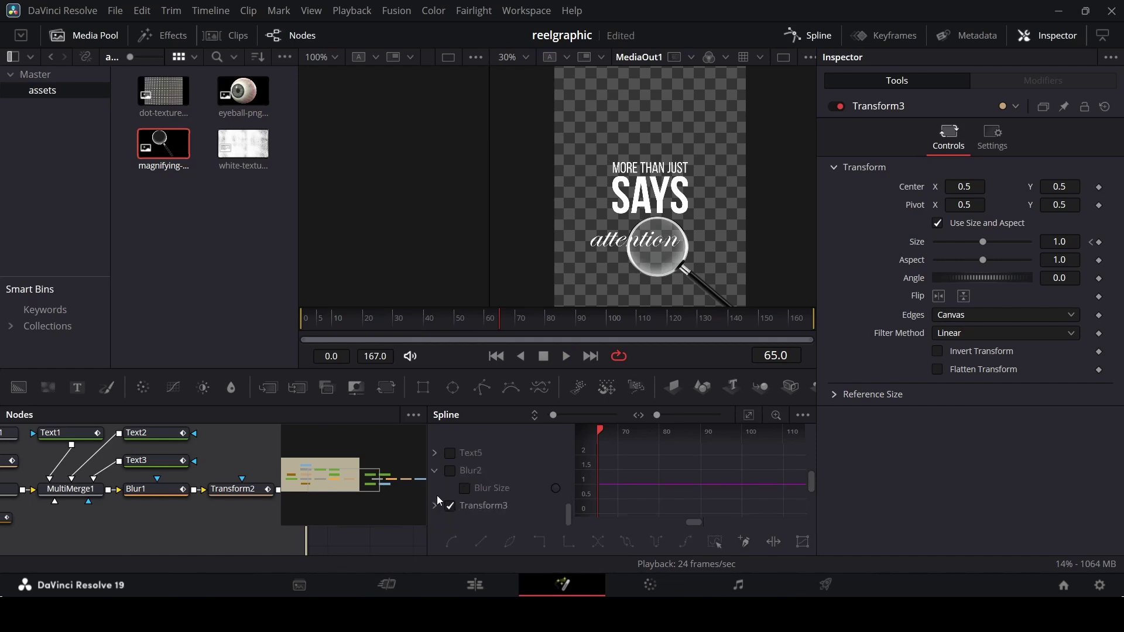
click(435, 471)
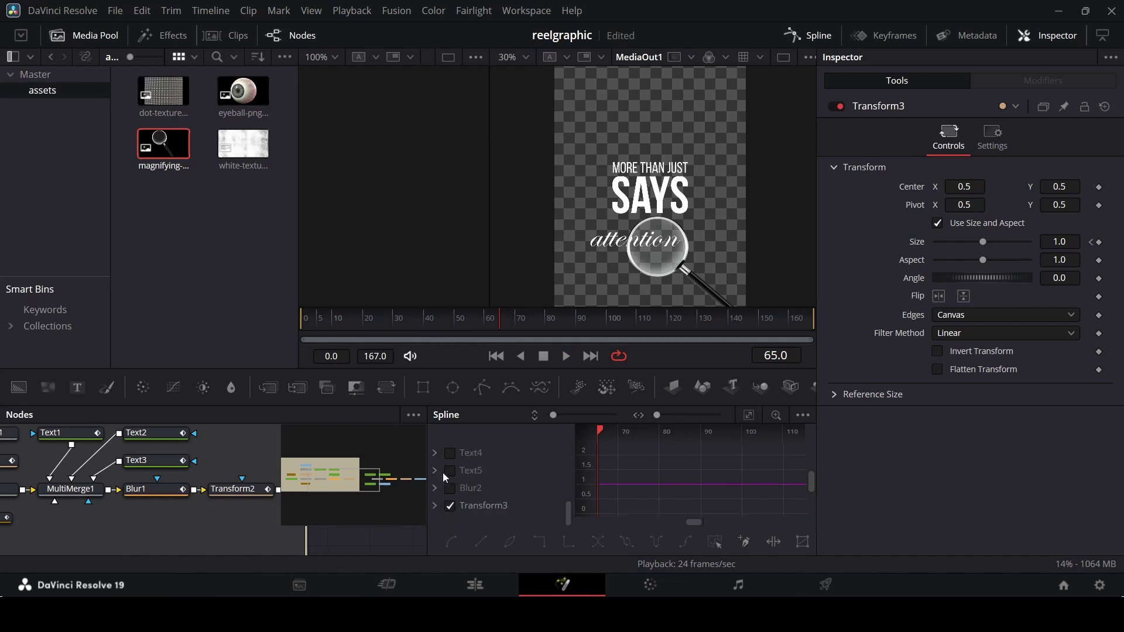
click(748, 417)
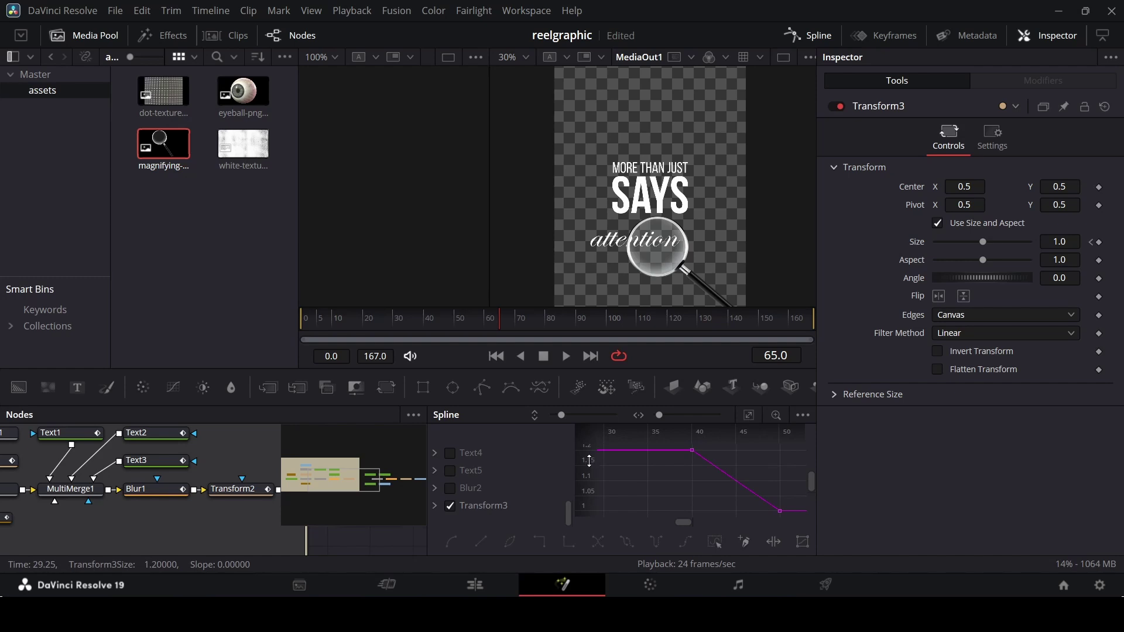
- Smooth both Transform3 size keyframes, stretch their handles horizontally across each other into a steep S-curve, and preview the motion
drag(589, 461, 590, 489)
drag(651, 509, 814, 435)
key(f)
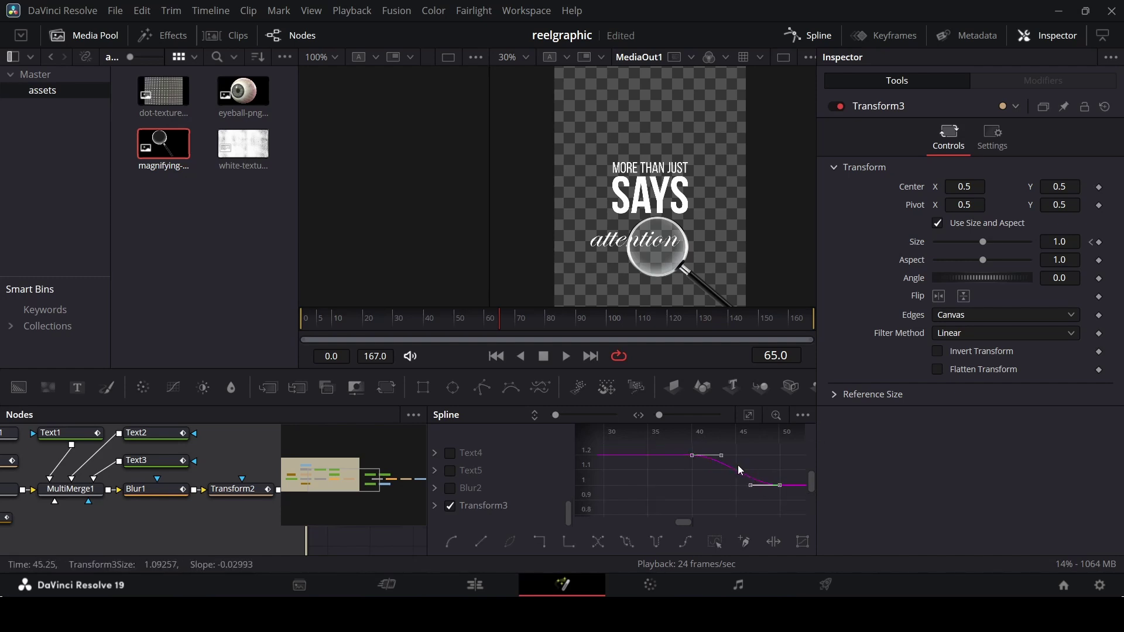
drag(721, 455, 694, 486)
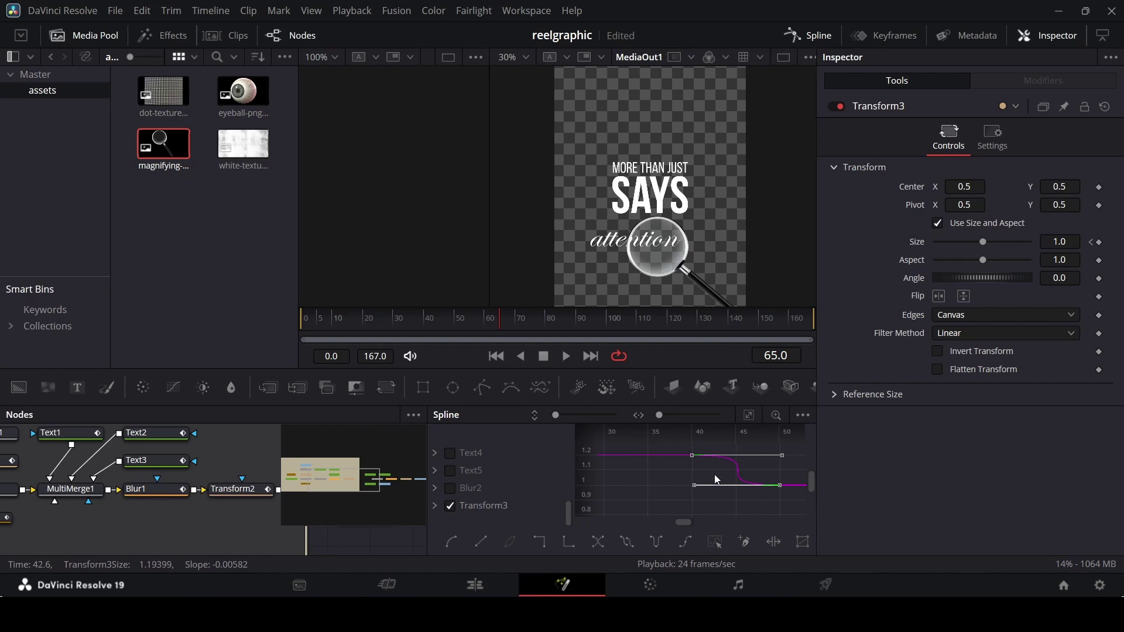
click(420, 324)
key(space)
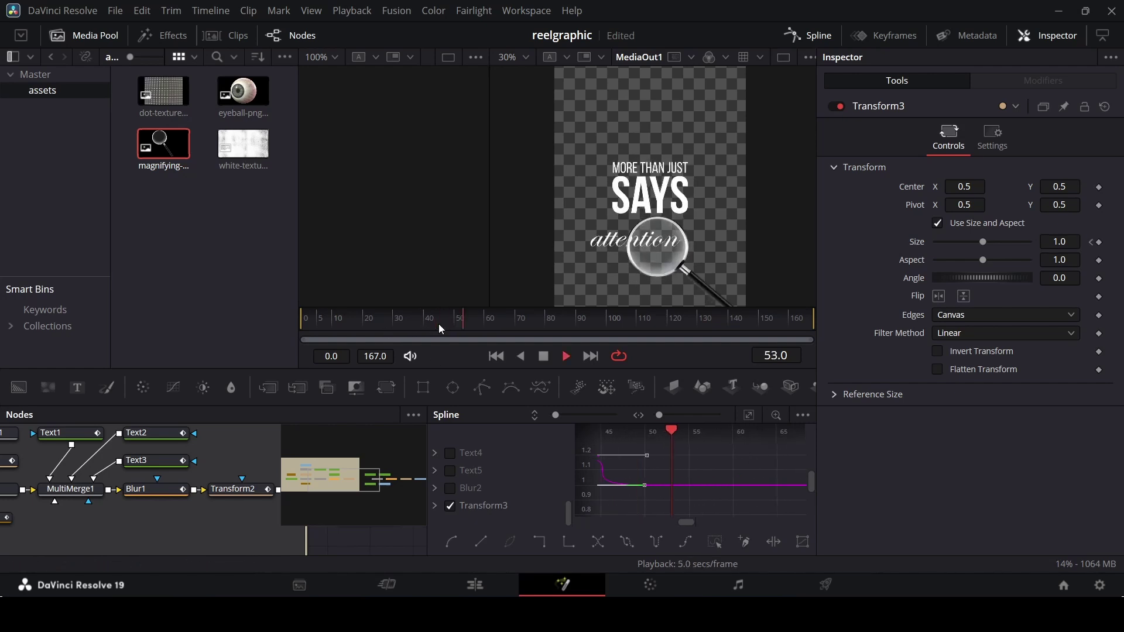
click(350, 320)
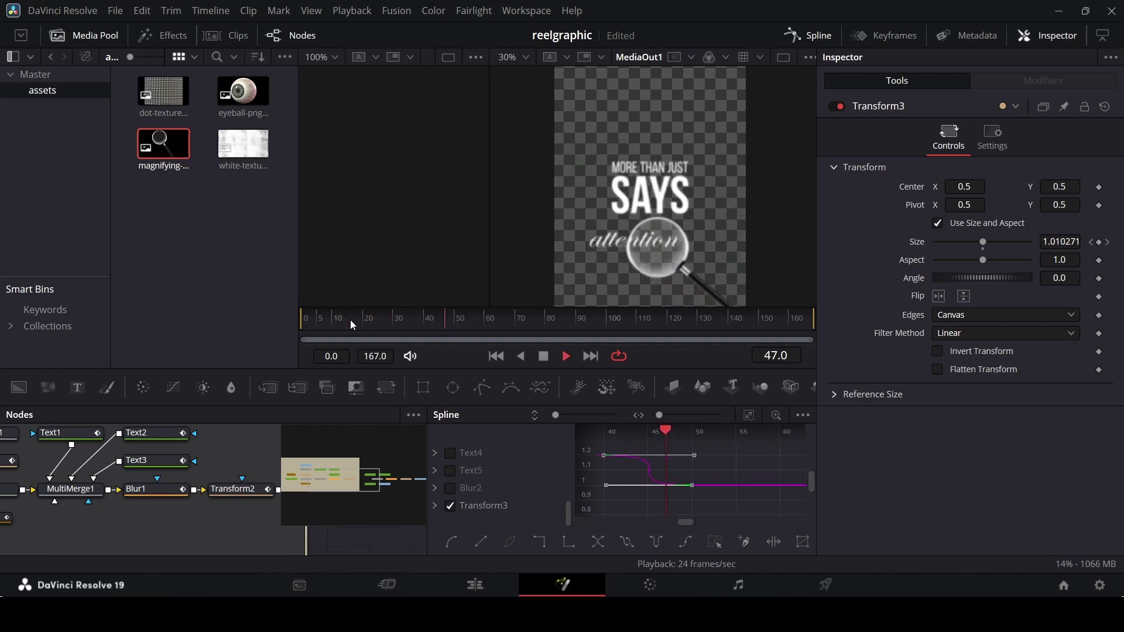
key(space)
- Close the Spline editor and save the project
click(810, 36)
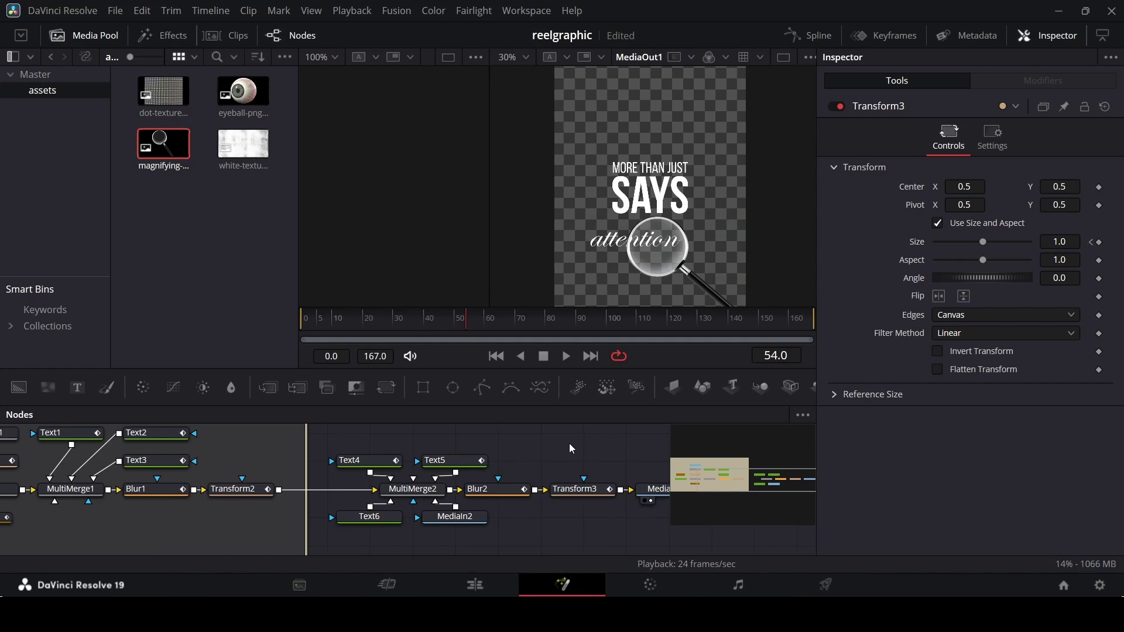
key(ctrl+s)
scroll(672, 233, down, 2)
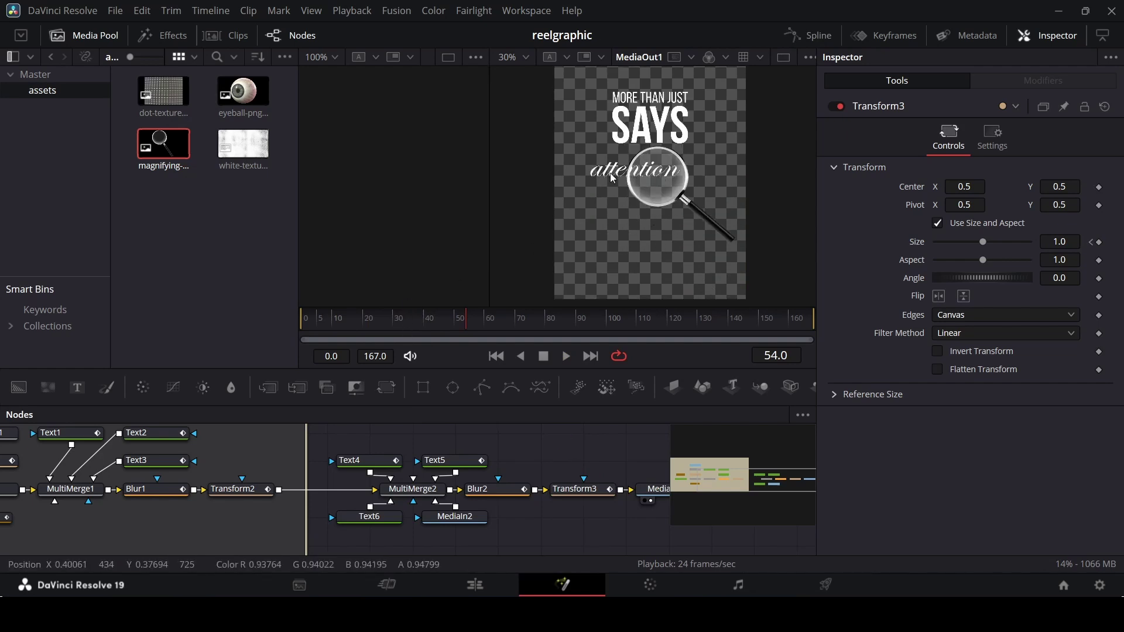
- Fade in the "attention" text by keyframing its shading opacity at 0 on frame 45 and 1.0 on frame 55
click(432, 330)
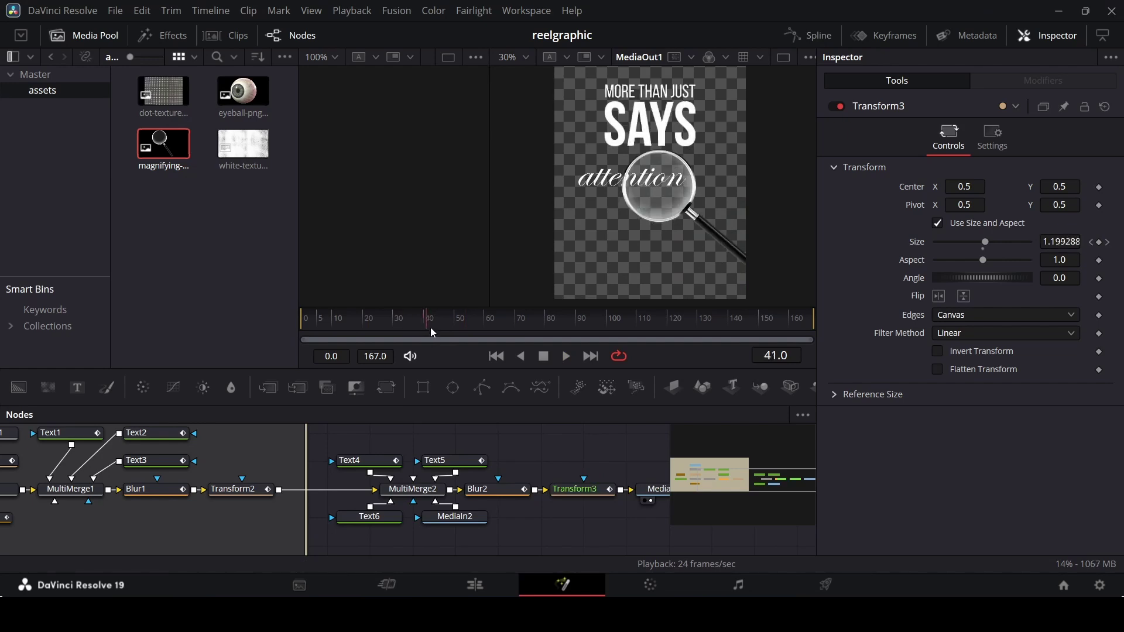
drag(431, 329, 467, 333)
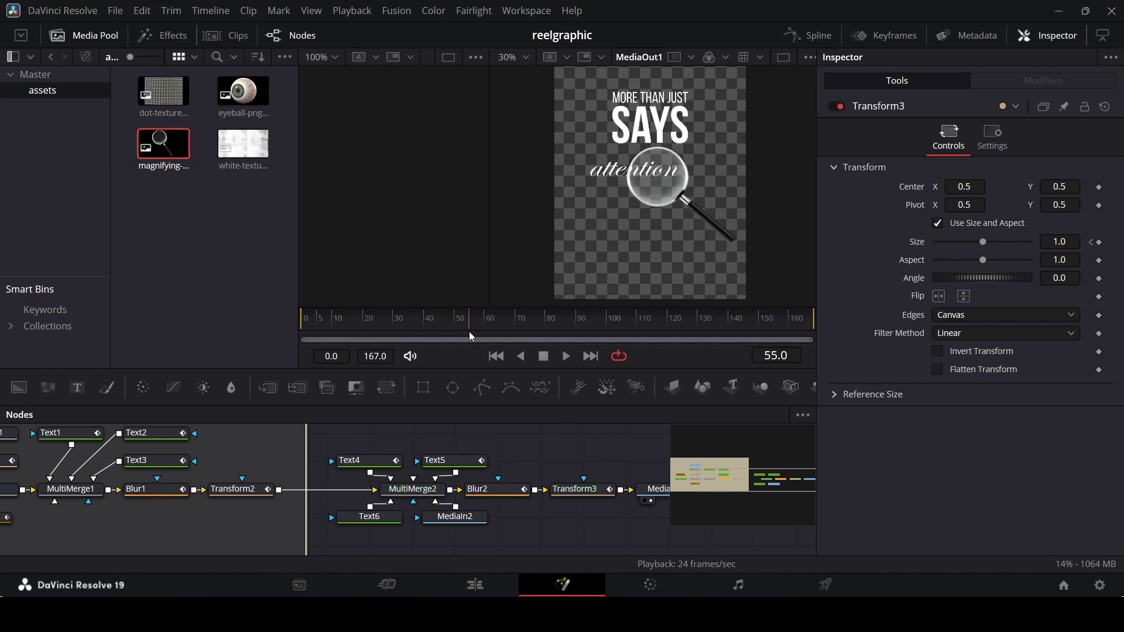
click(369, 517)
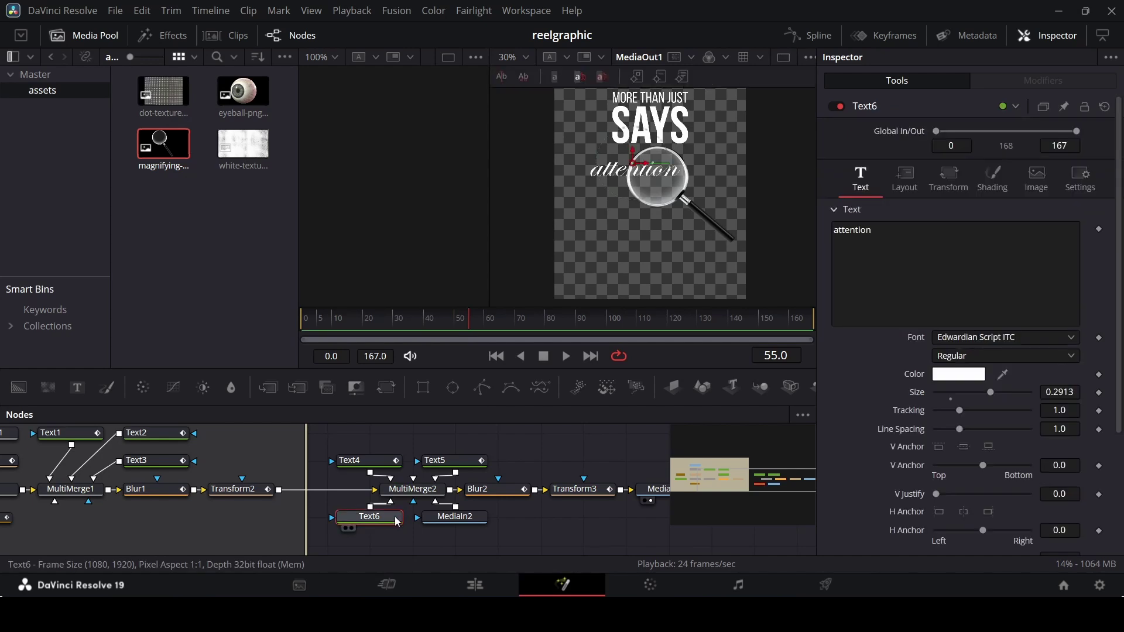
click(995, 184)
click(1099, 328)
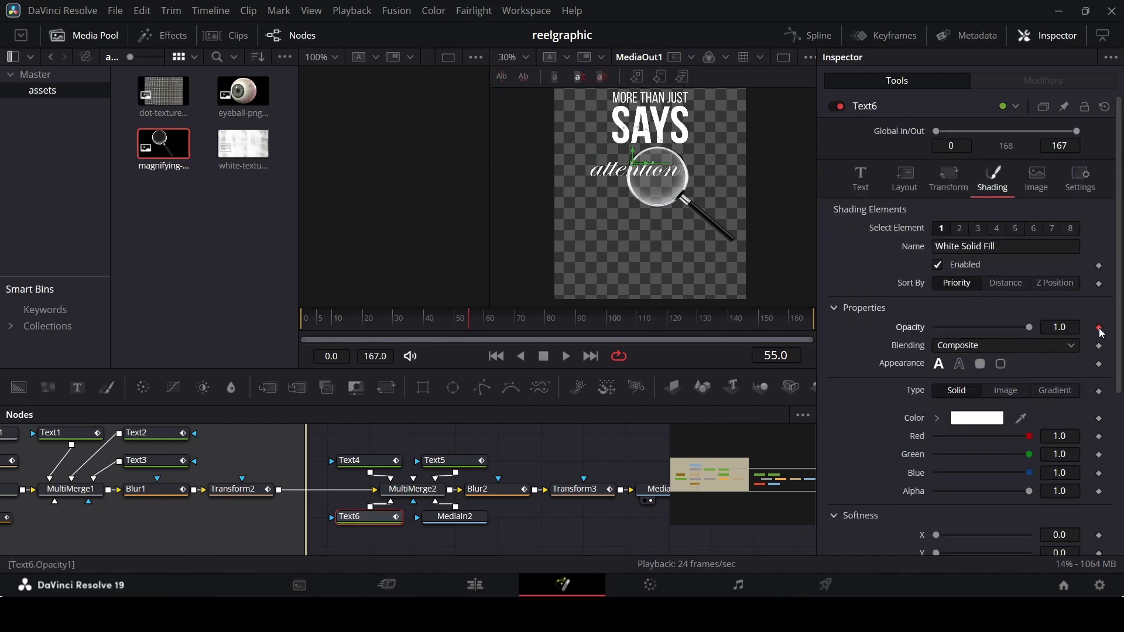
mouse_move(442, 328)
mouse_down()
mouse_move(426, 333)
mouse_move(440, 333)
mouse_up()
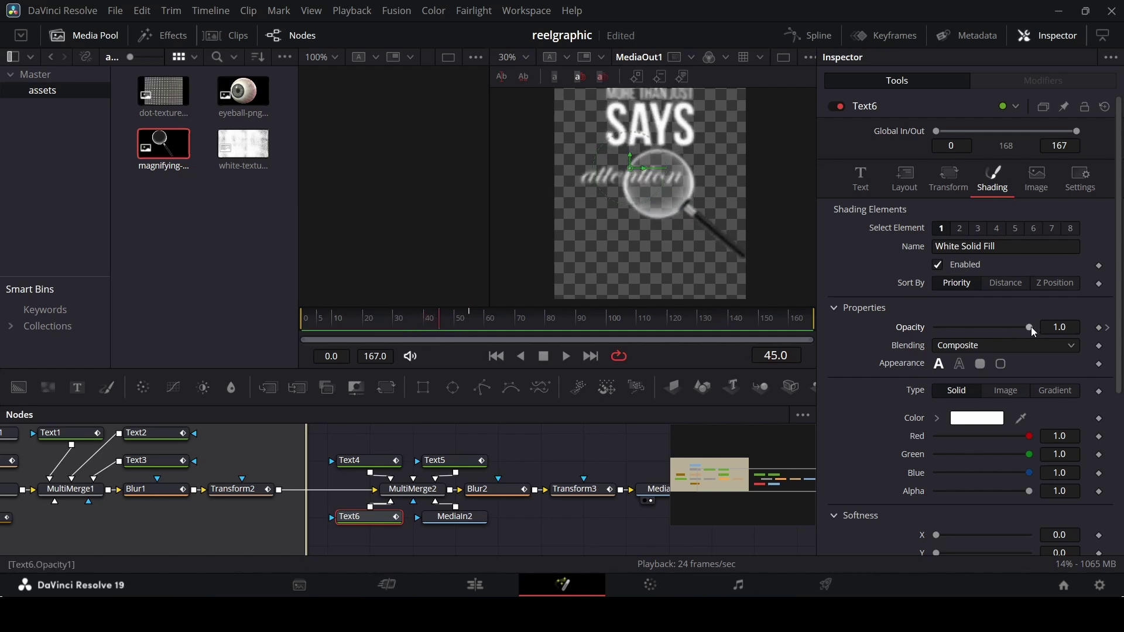
drag(1031, 327, 867, 330)
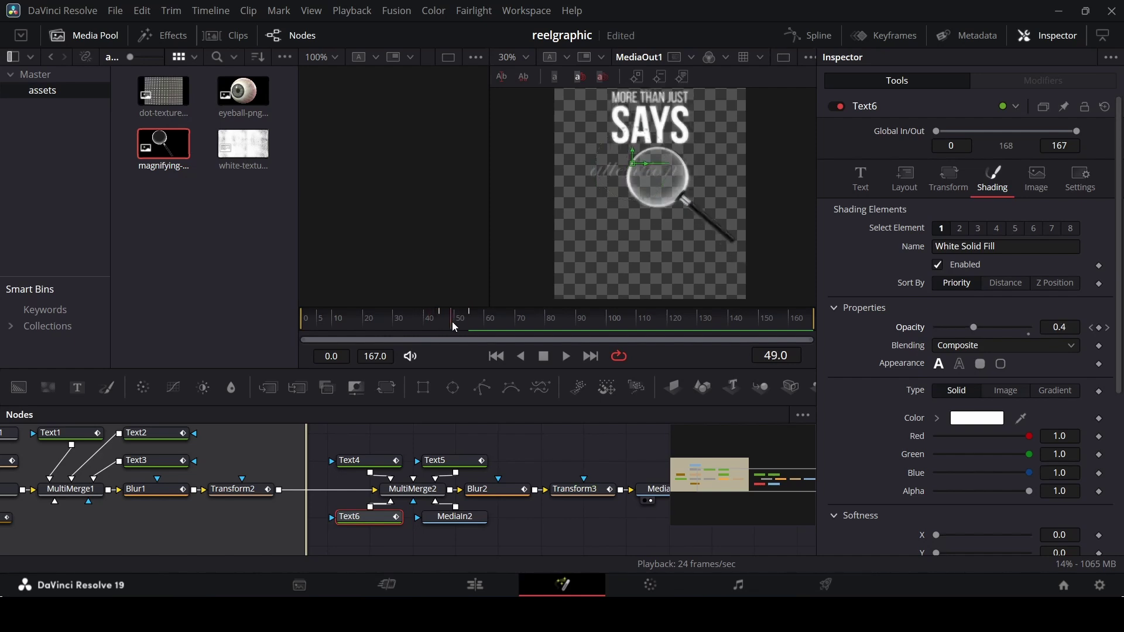
- Keyframe the "attention" layout center to slide in from off-canvas left on frame 40 to its current place on frame 50, and preview it
mouse_move(452, 321)
mouse_down()
mouse_move(470, 322)
mouse_move(440, 325)
mouse_move(472, 322)
mouse_move(459, 334)
mouse_up()
click(905, 176)
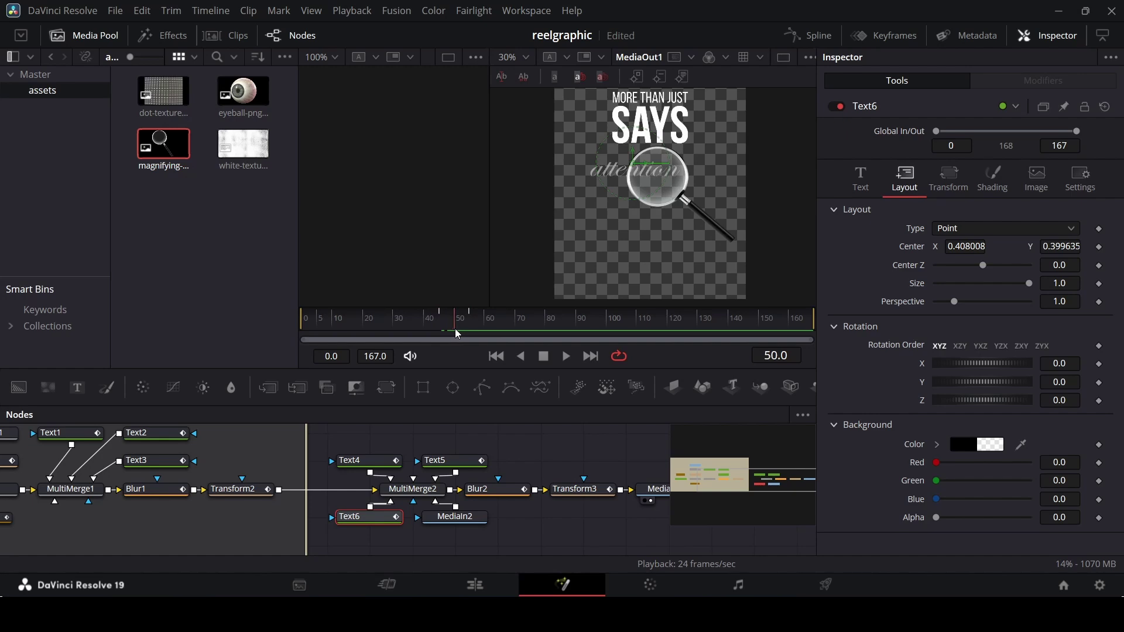
click(1099, 247)
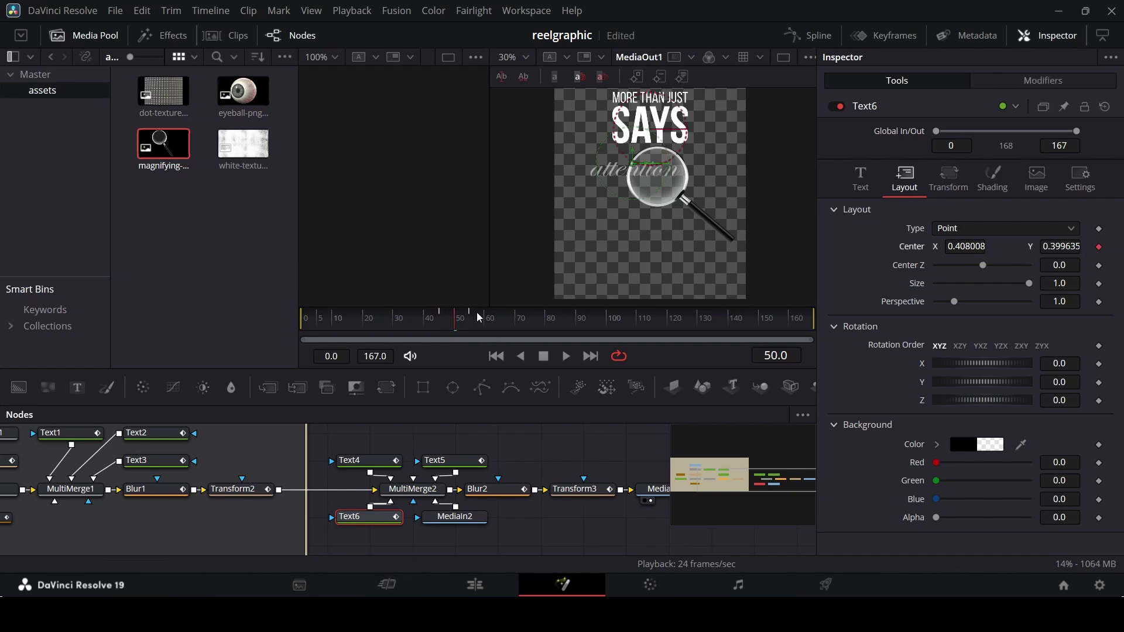
drag(444, 328, 425, 321)
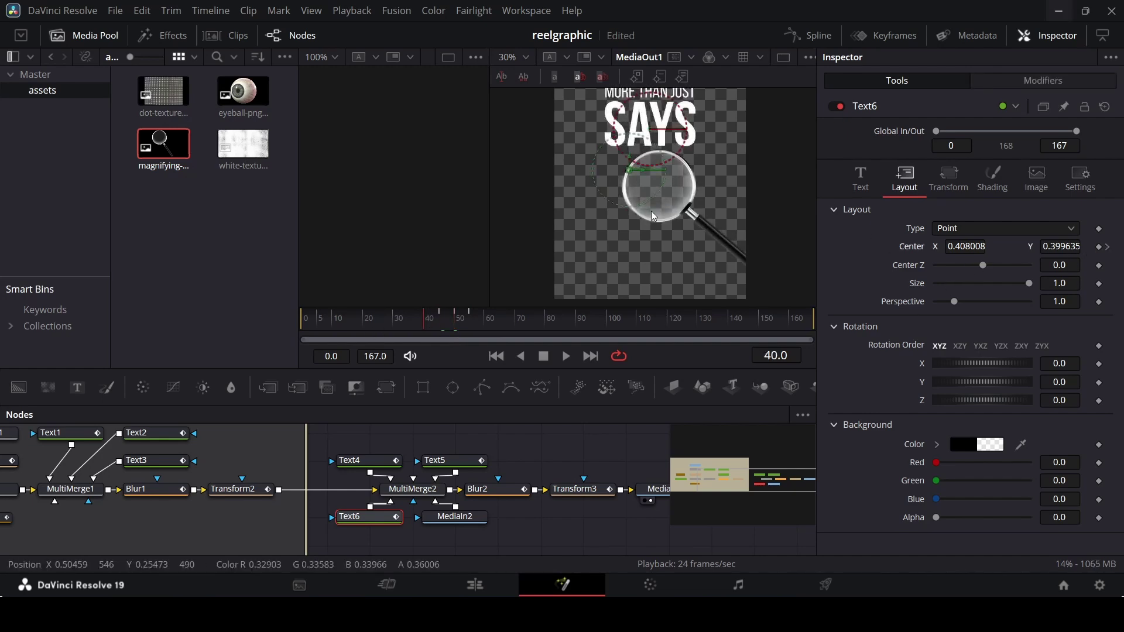
scroll(666, 209, down, 2)
drag(665, 189, 577, 217)
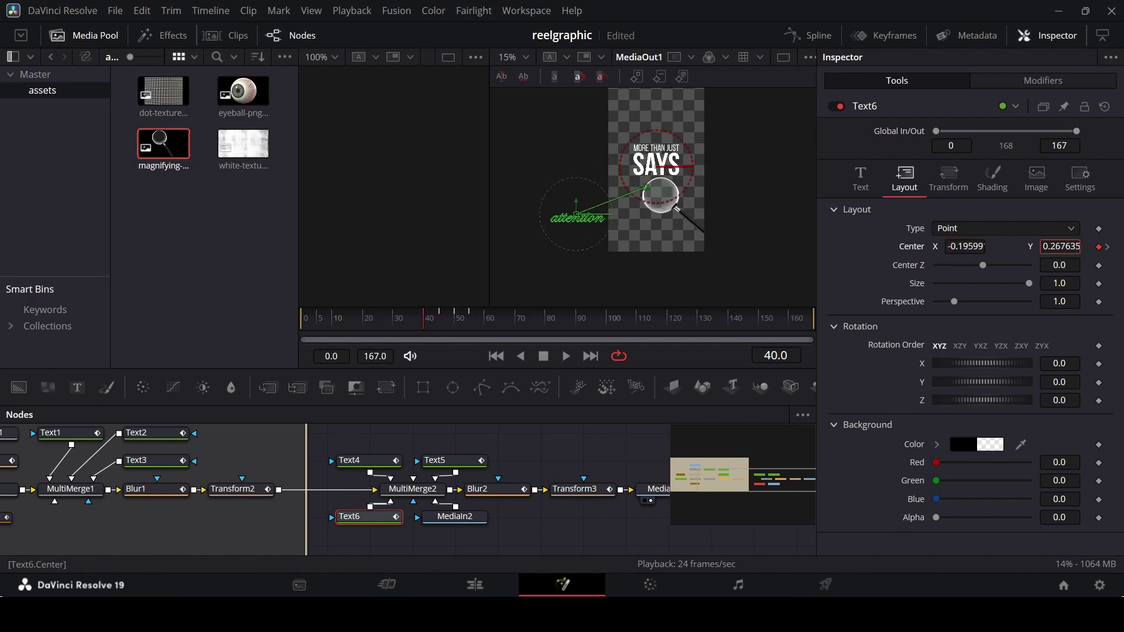
click(610, 444)
key(space)
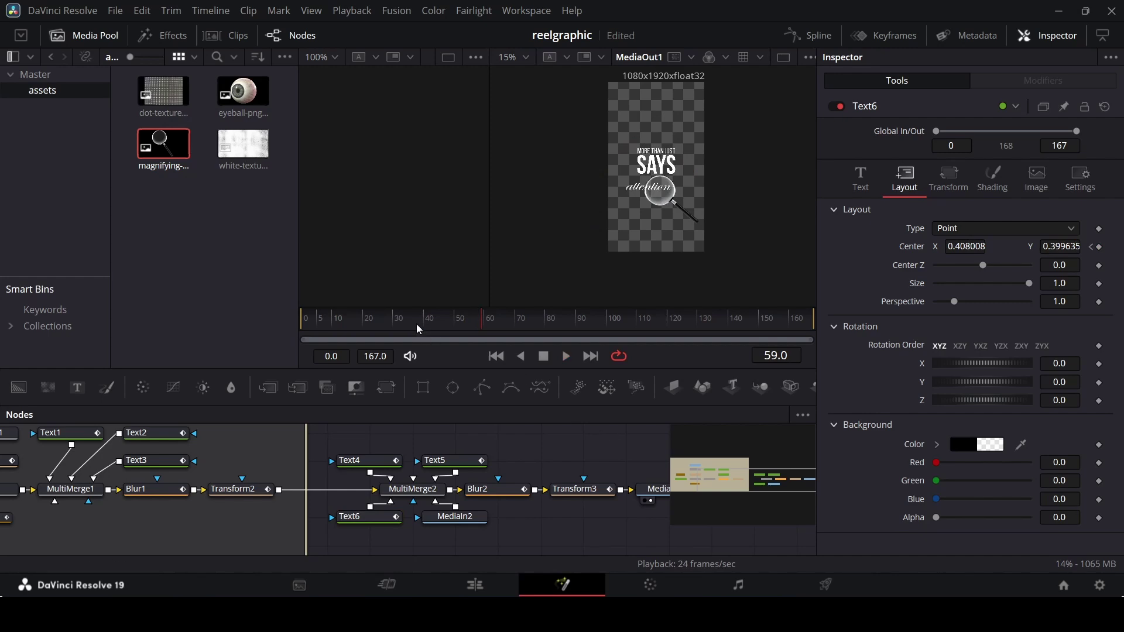
- Keyframe the magnifying glass layer's center in MultiMerge2 from off-canvas right, about X 1.31, Y 0.17, on frame 50 to its current place on frame 60, and preview it
click(445, 323)
drag(445, 323, 500, 322)
click(413, 489)
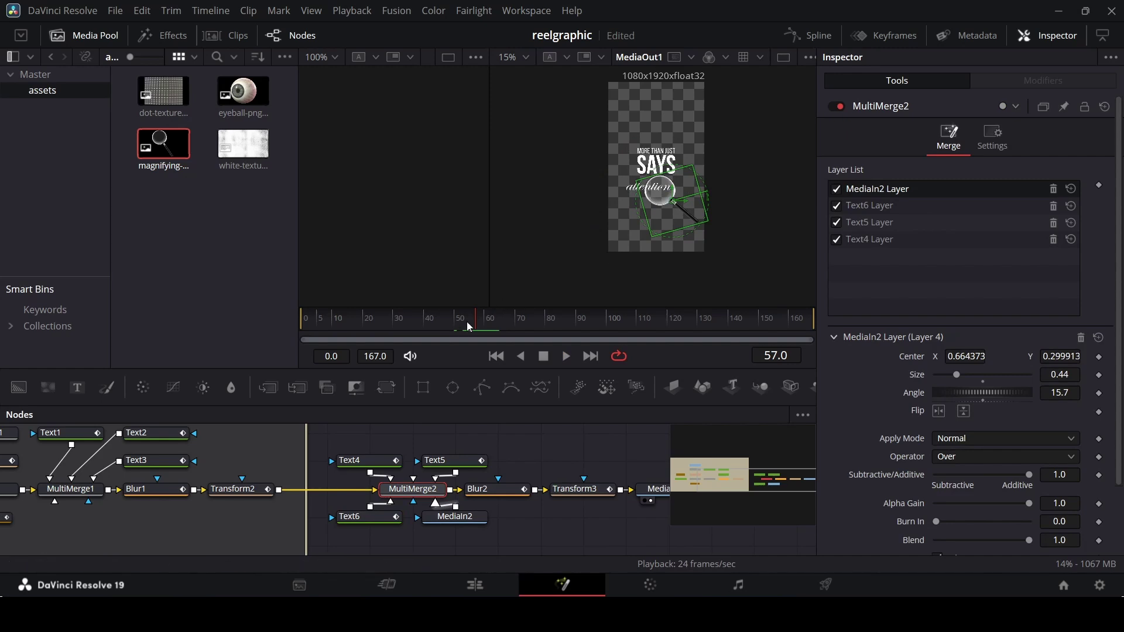
drag(464, 321, 492, 333)
click(1099, 356)
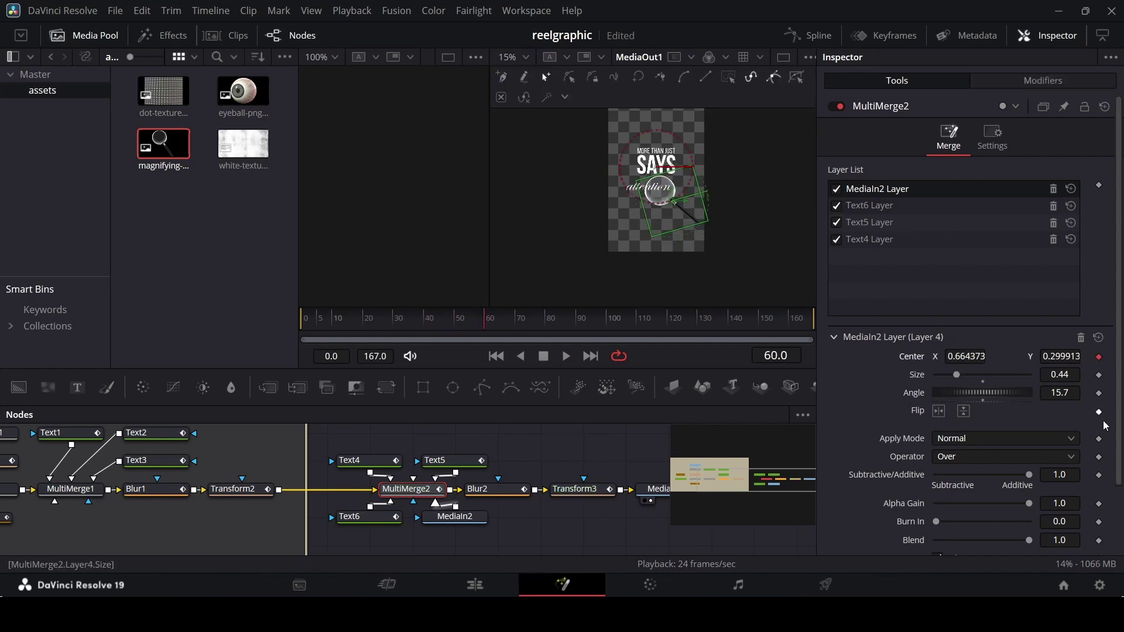
drag(473, 321, 452, 330)
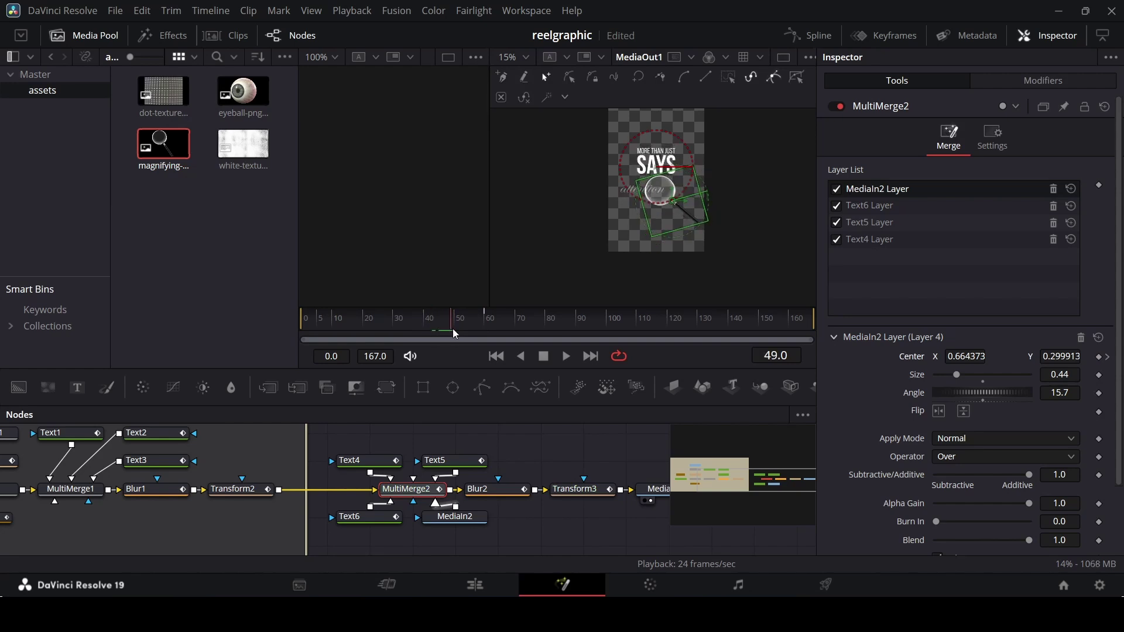
drag(671, 201, 740, 228)
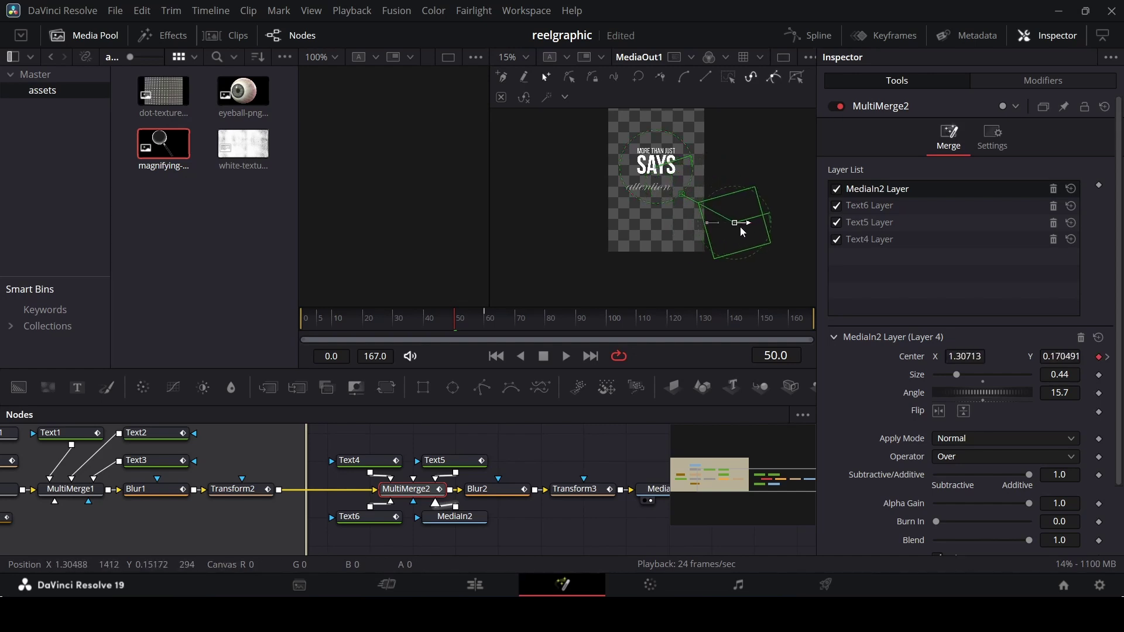
click(571, 448)
key(space)
key(space)
- Copy the HTML color code #2c3930 from the Background1 node's color and leave that color unchanged
drag(687, 471, 709, 474)
click(242, 531)
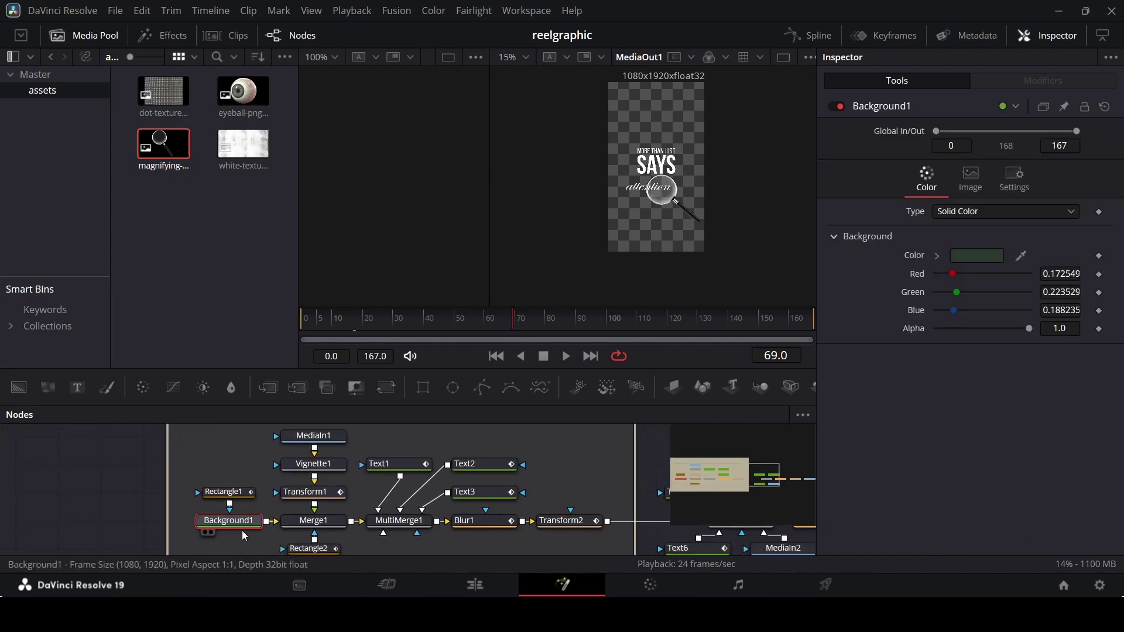
click(976, 256)
click(648, 409)
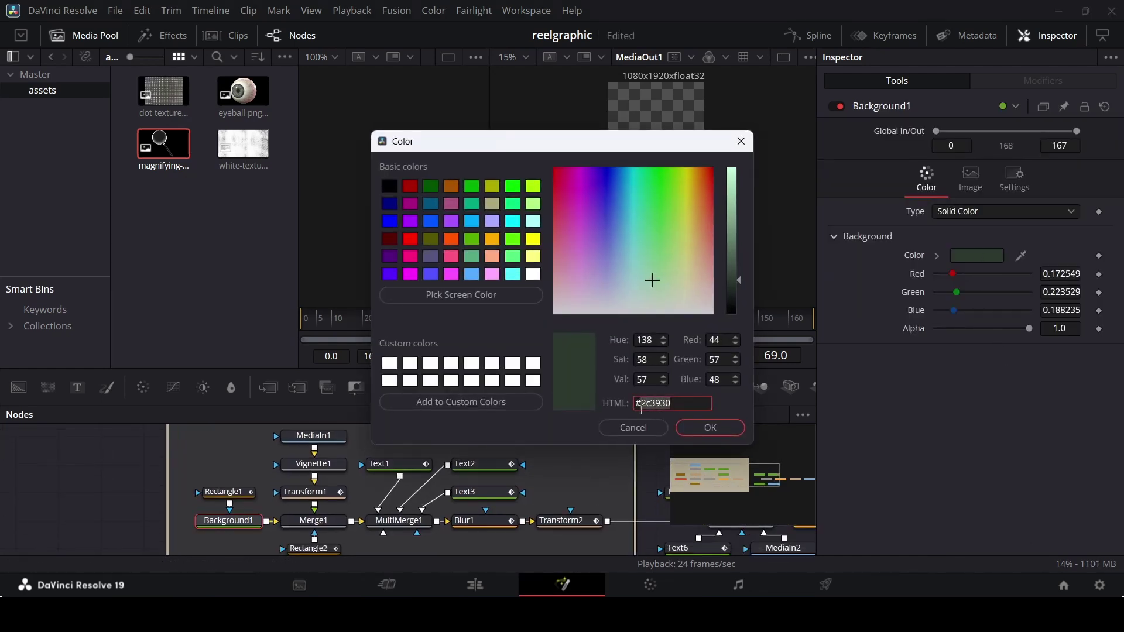
click(634, 428)
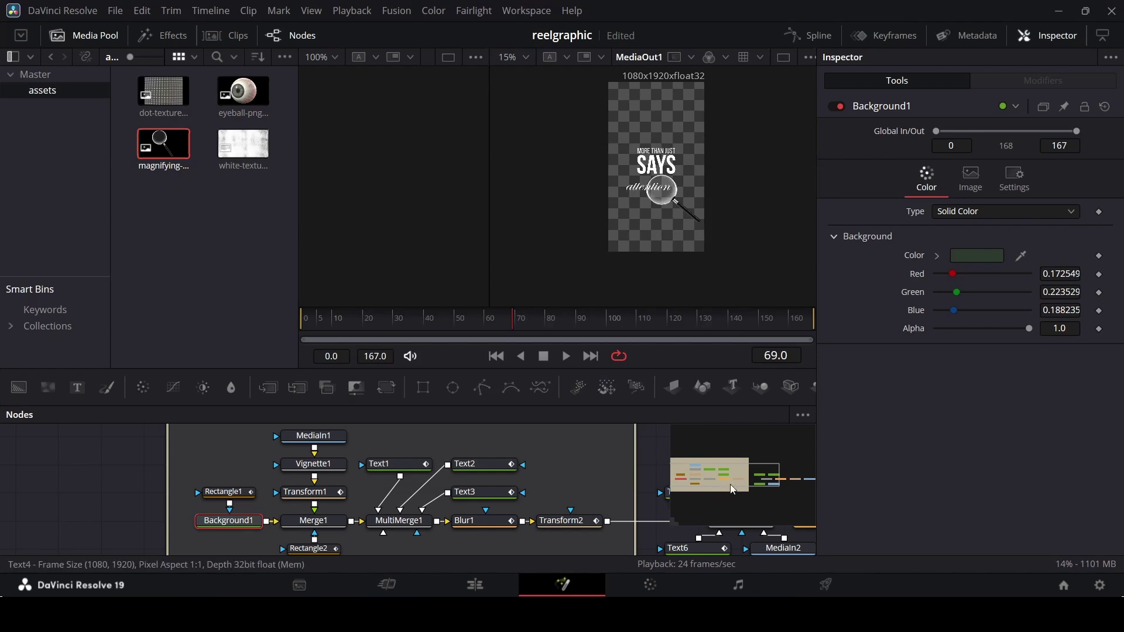
- Set the "more than just" text color to #2c3930 and inspect it up close
drag(731, 487, 777, 486)
click(310, 460)
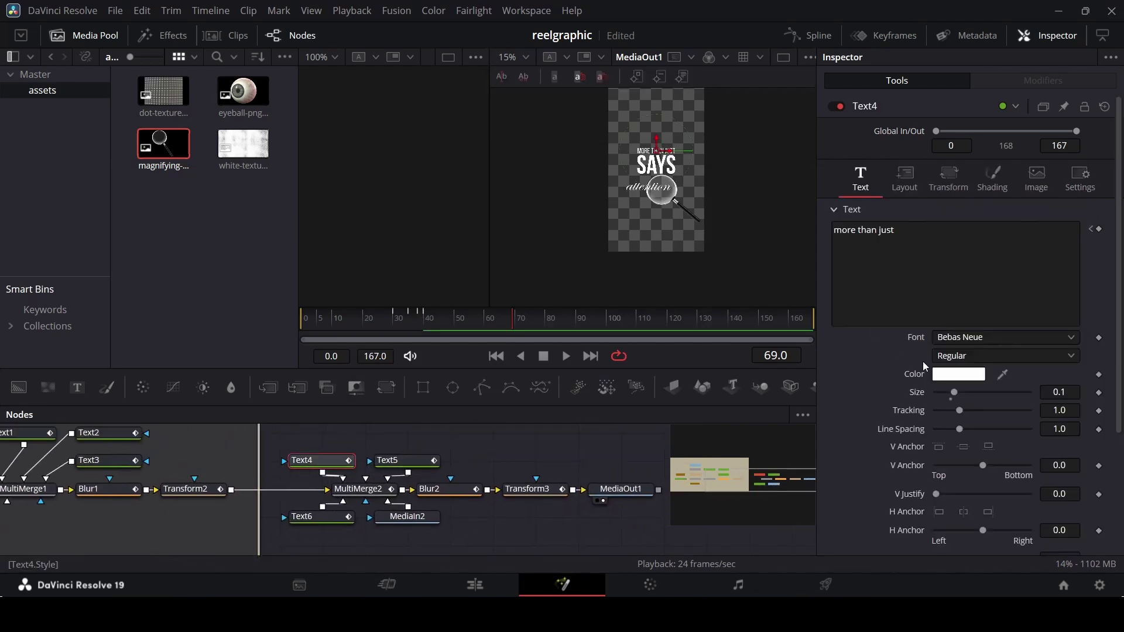
click(947, 373)
click(651, 403)
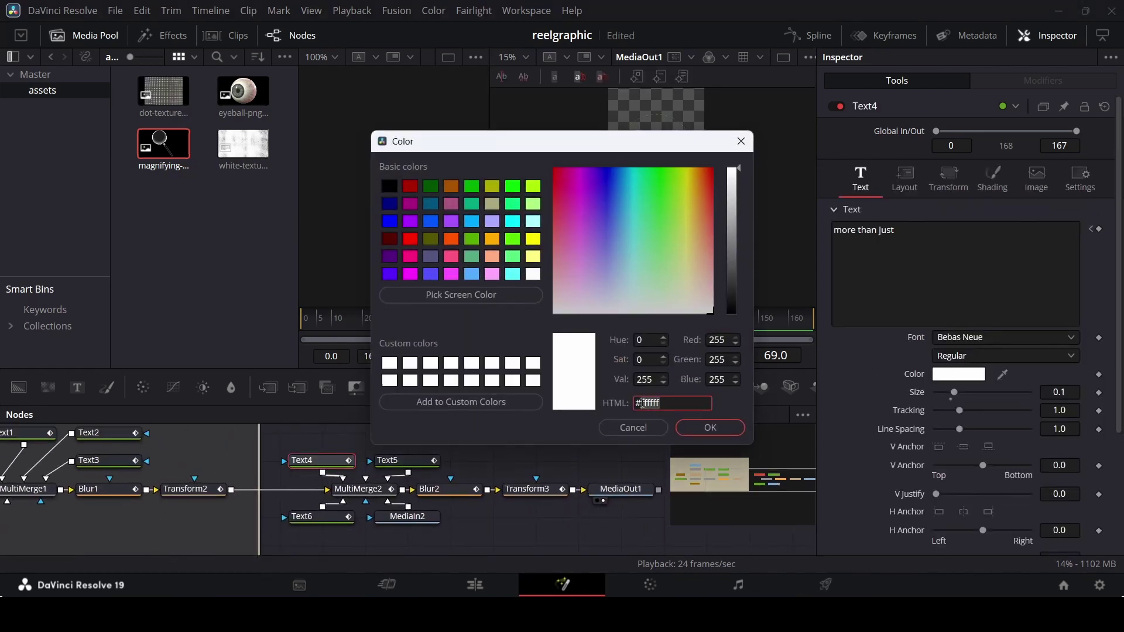
text(2c3930)
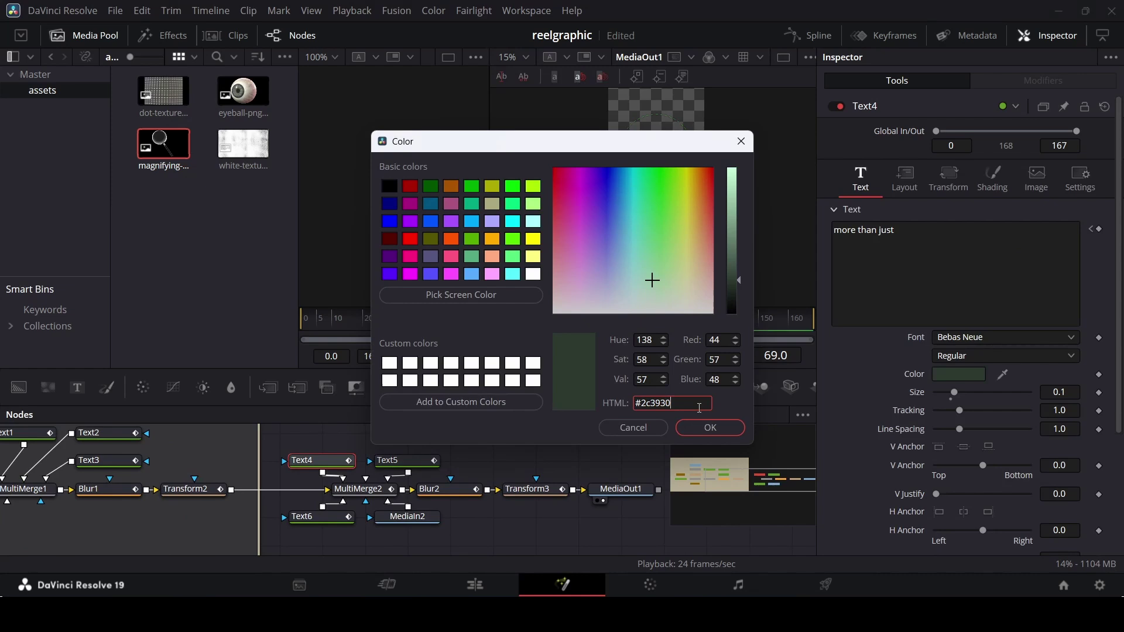
click(709, 430)
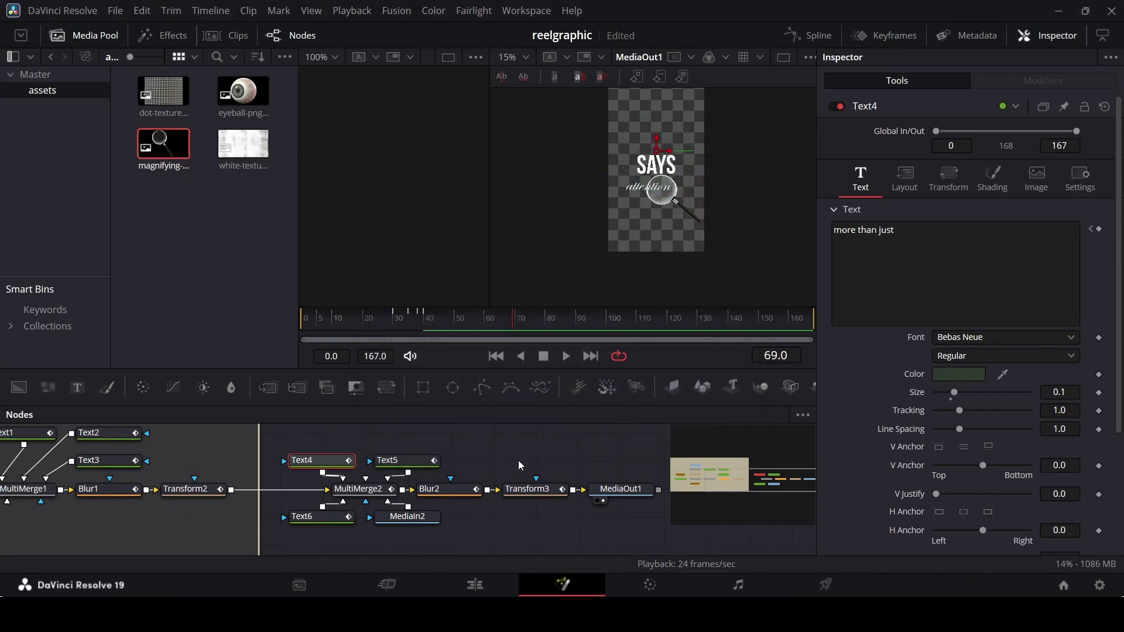
scroll(666, 184, up, 5)
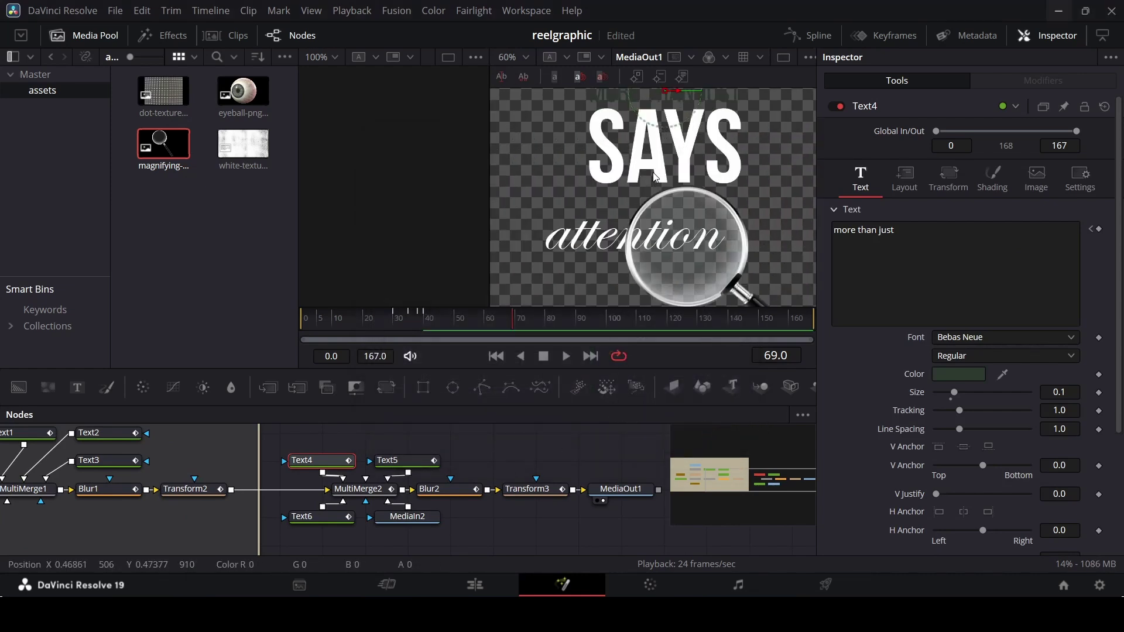
- Set the "says" text color to #2c3930
click(400, 461)
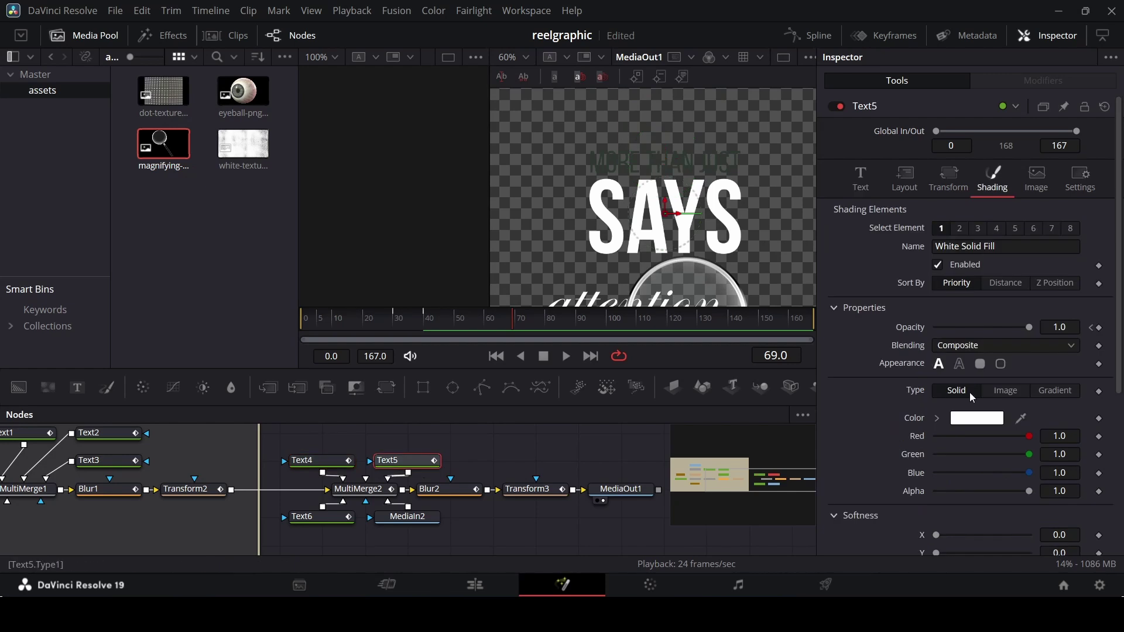
click(869, 176)
click(956, 374)
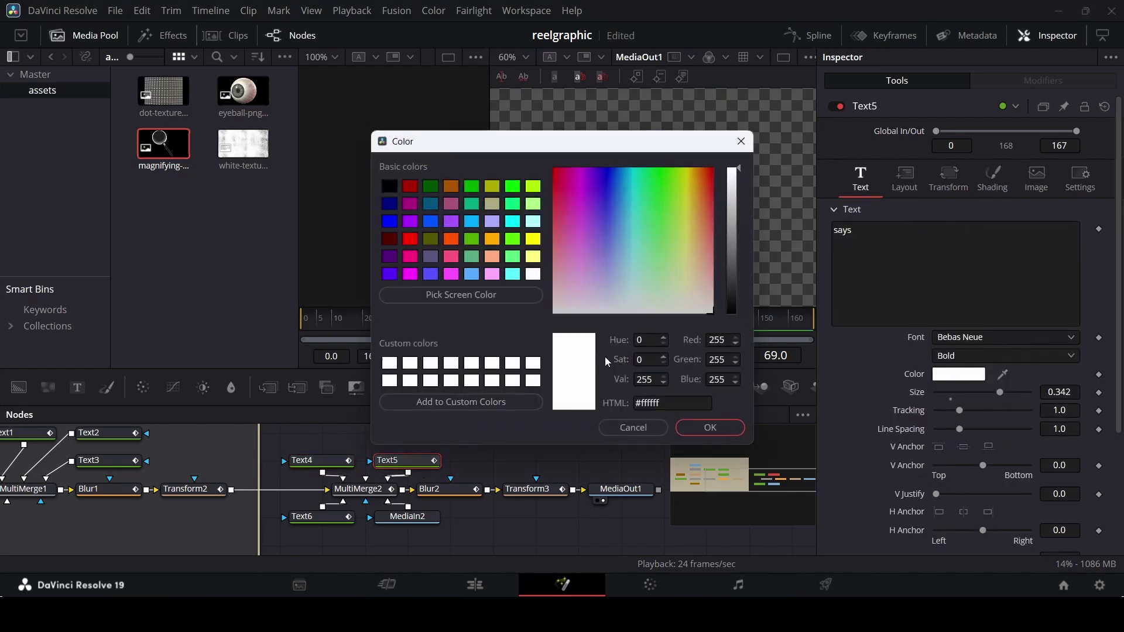
click(674, 402)
key(ctrl+a)
text(#2c3930)
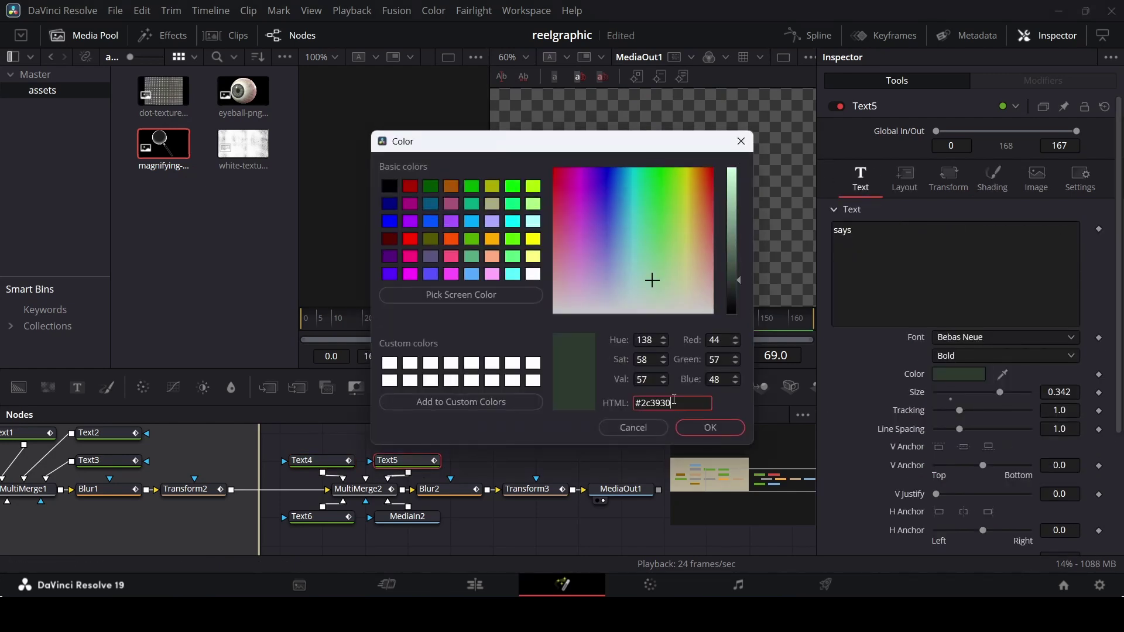
click(708, 428)
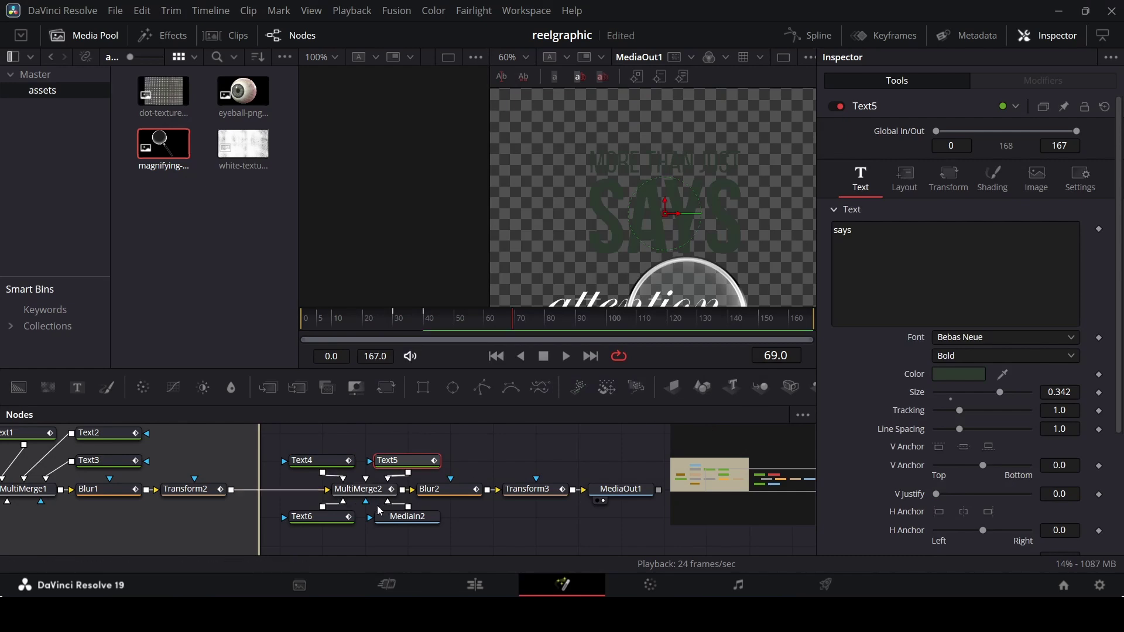
- Recolor the "attention" text to the same dark green as the other two text lines
click(320, 518)
click(860, 176)
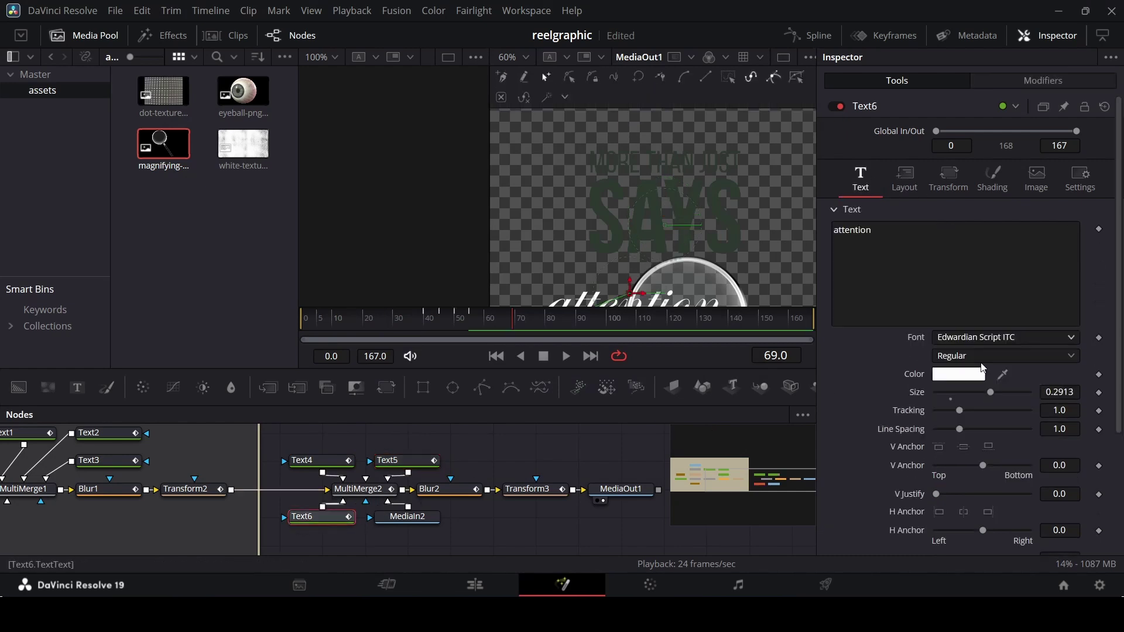
click(969, 375)
click(671, 408)
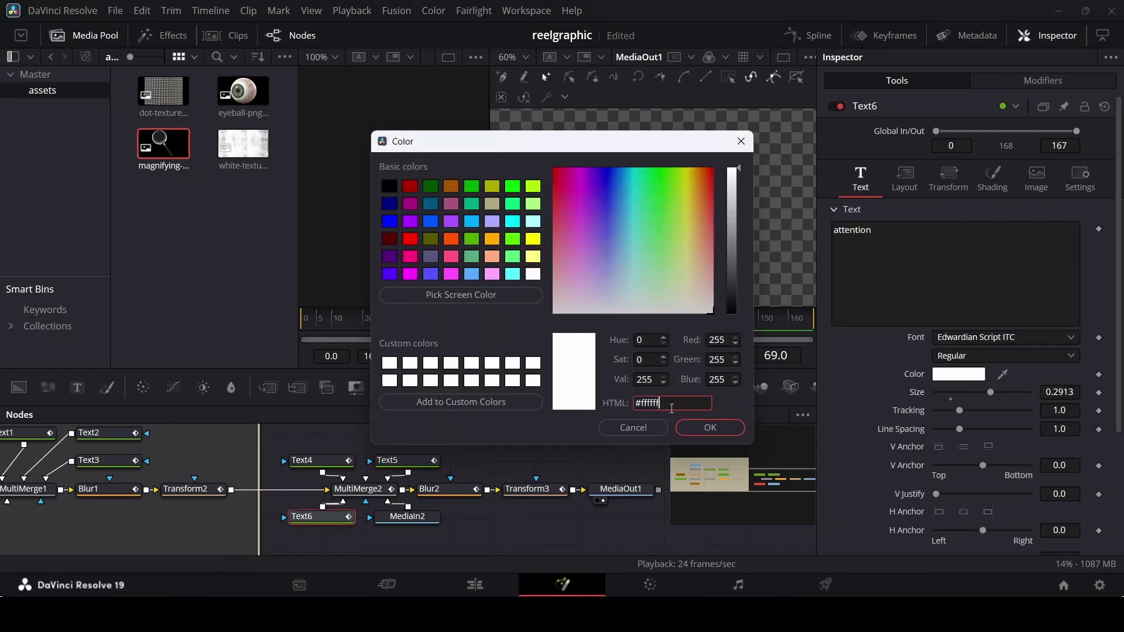
key(ctrl+a)
text(#1e3f2b)
key(Return)
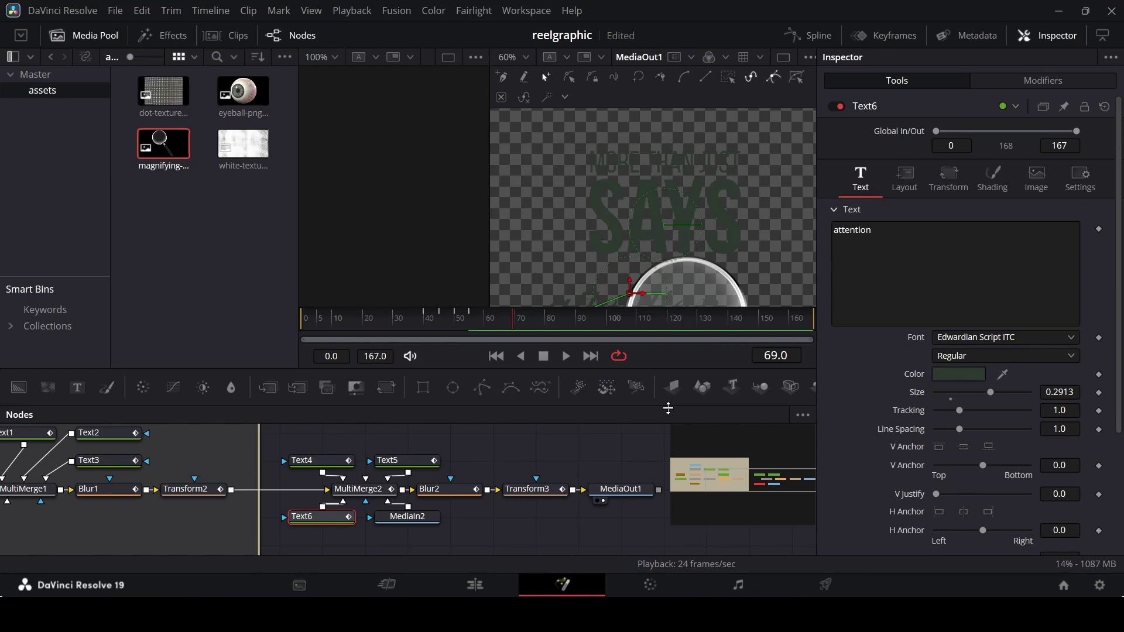
click(545, 468)
scroll(655, 224, down, 5)
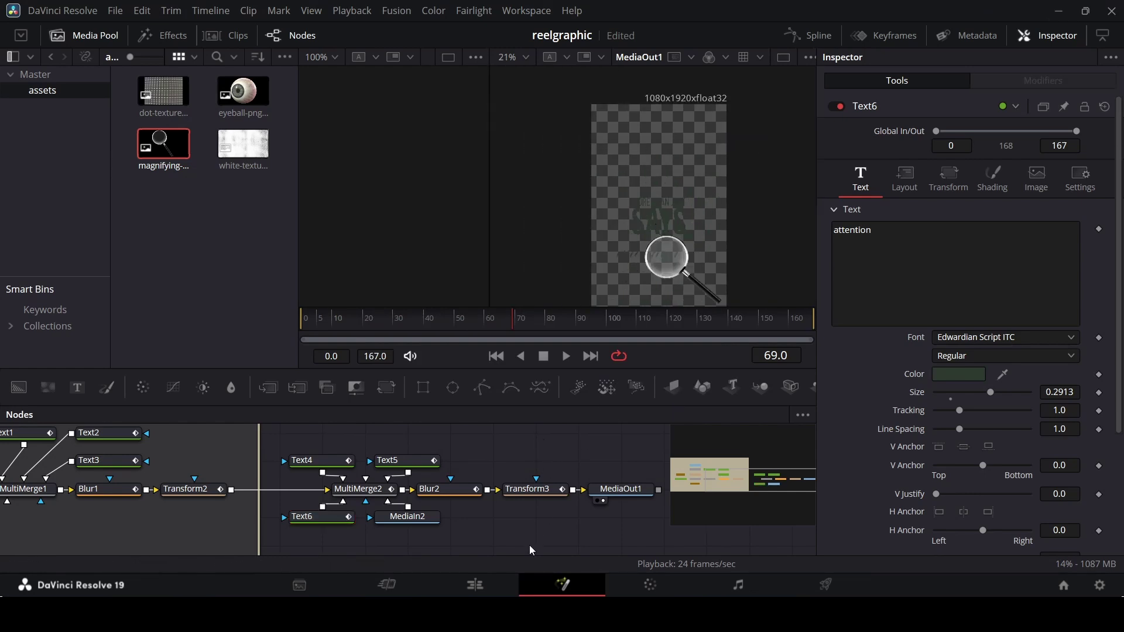
- Switch to the Edit page and play the second scene from its start at 00:00:17:19 over the white texture background
click(505, 577)
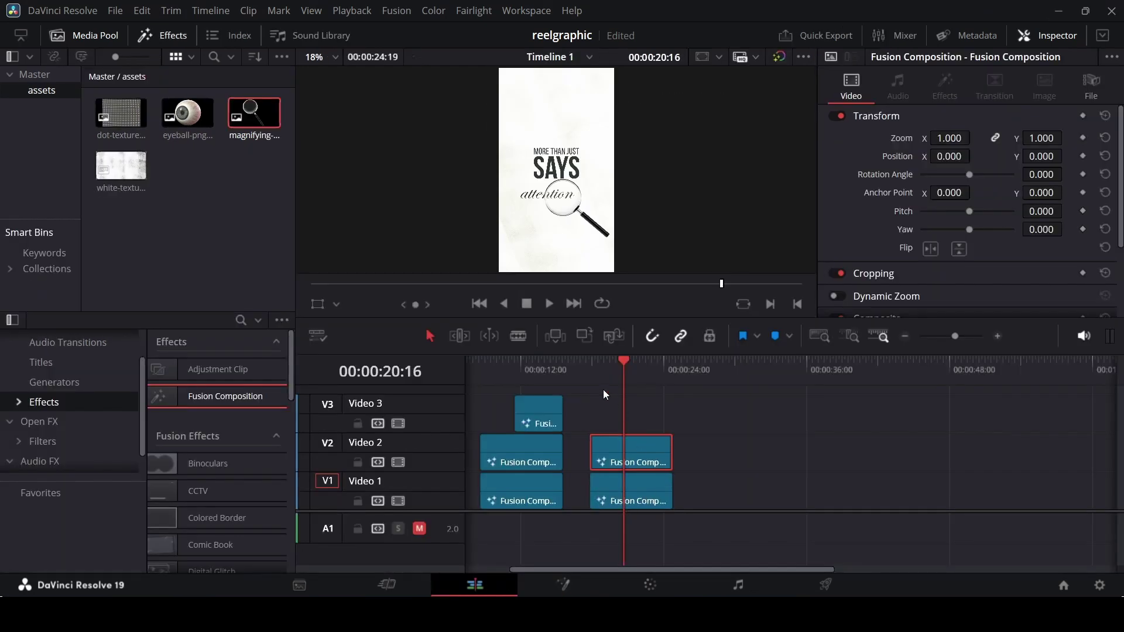
click(599, 379)
click(590, 377)
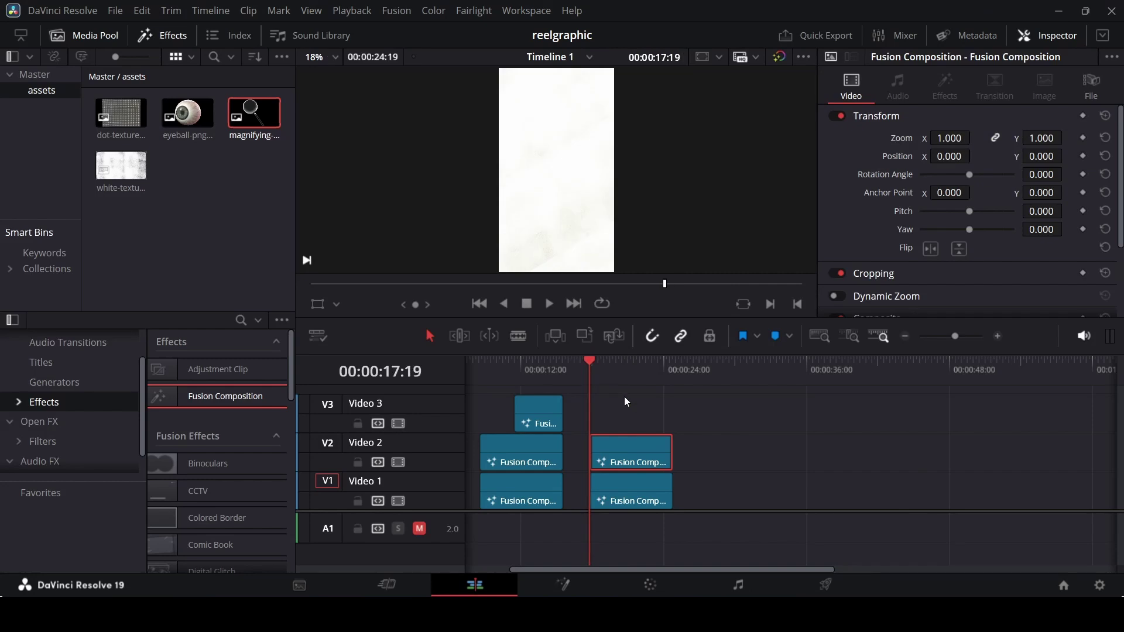
key(space)
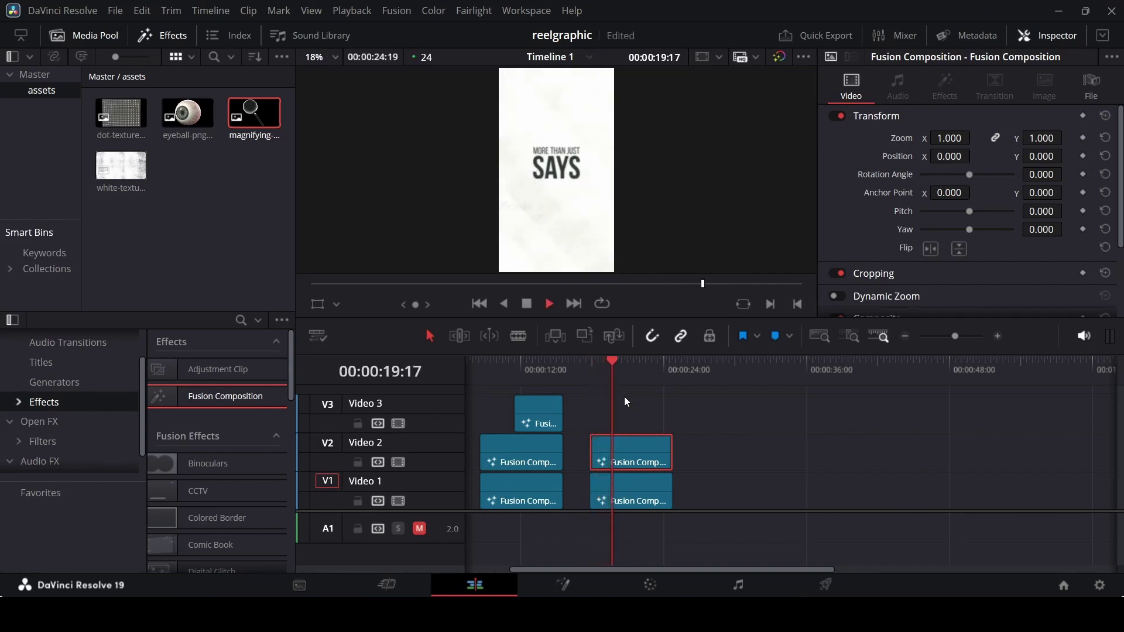
key(space)
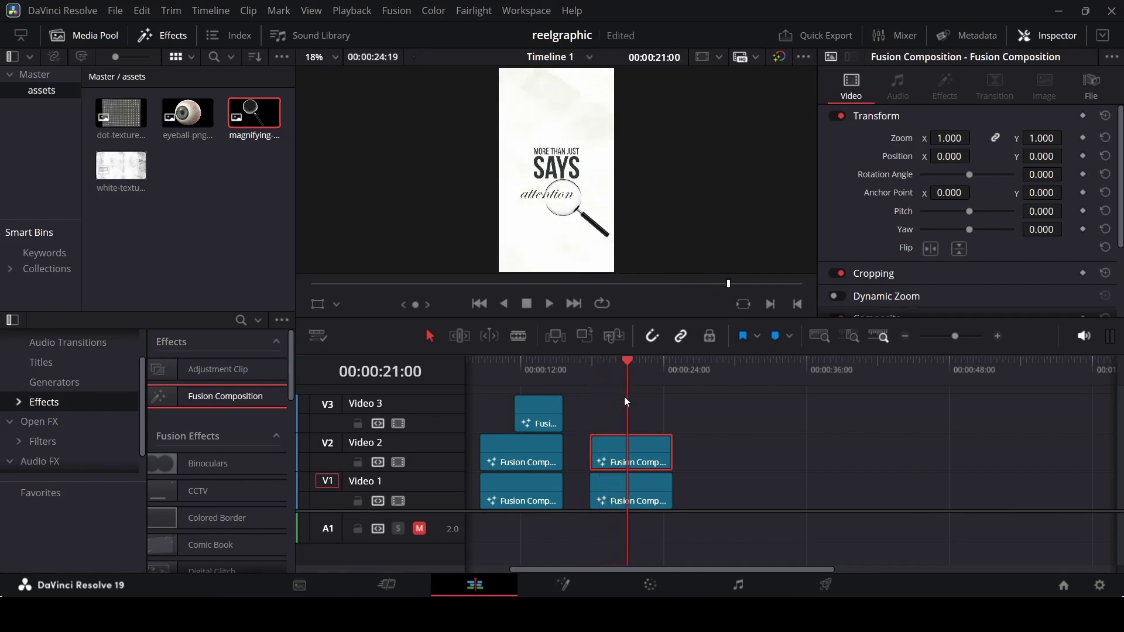
click(660, 402)
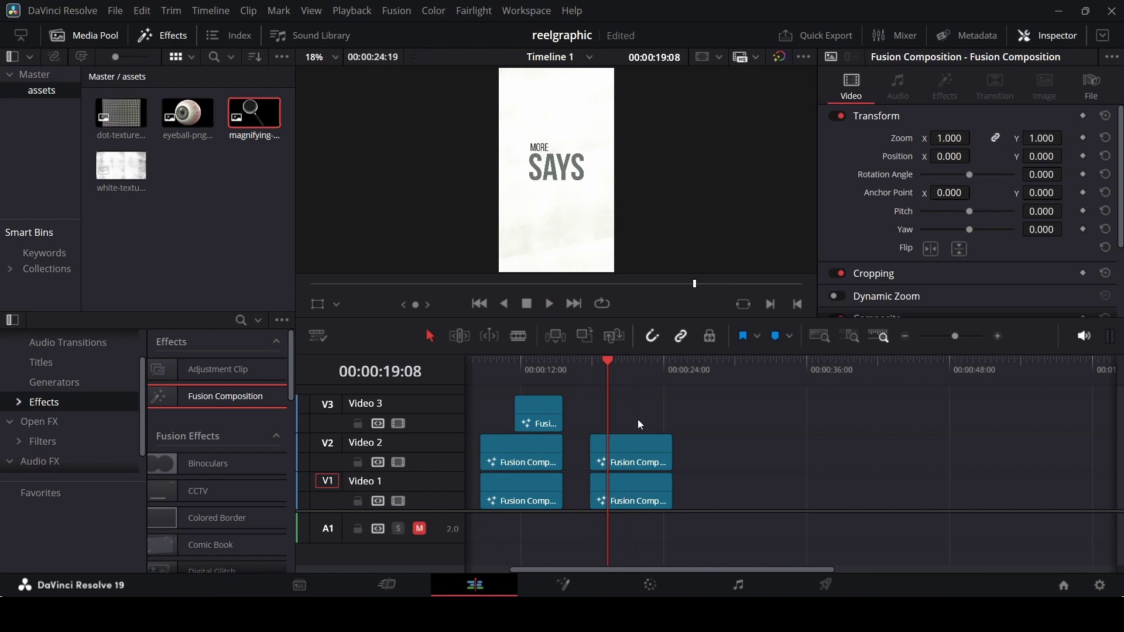
- Reopen the second scene's Video 2 composition in Fusion and insert a Merge node between Transform3 and MediaOut1, spacing the nodes apart
right_click(630, 453)
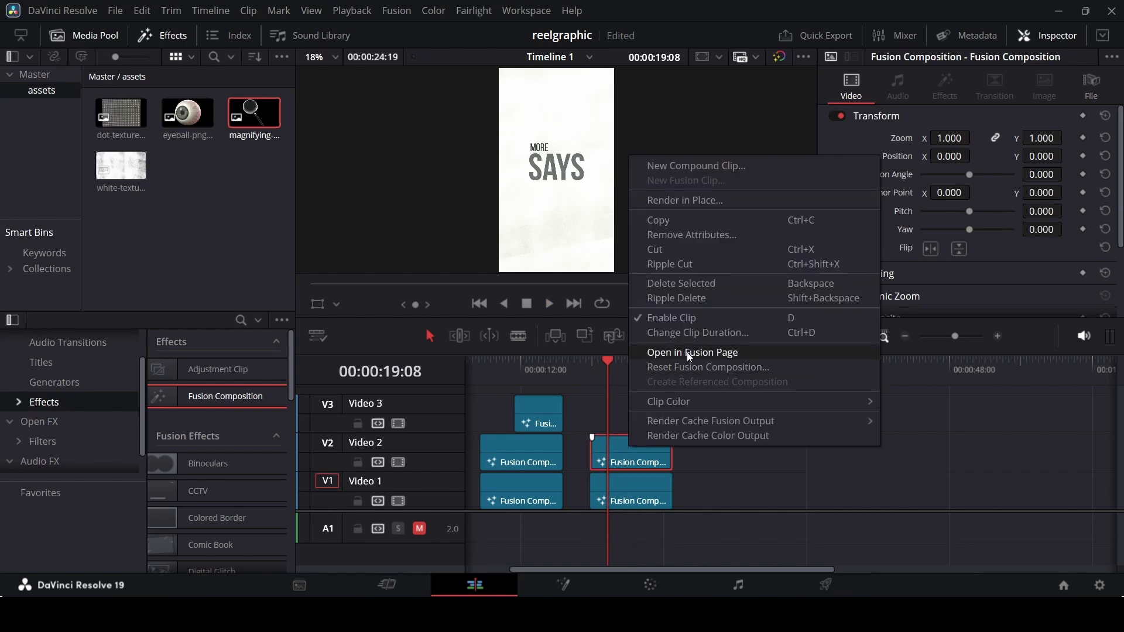
click(694, 350)
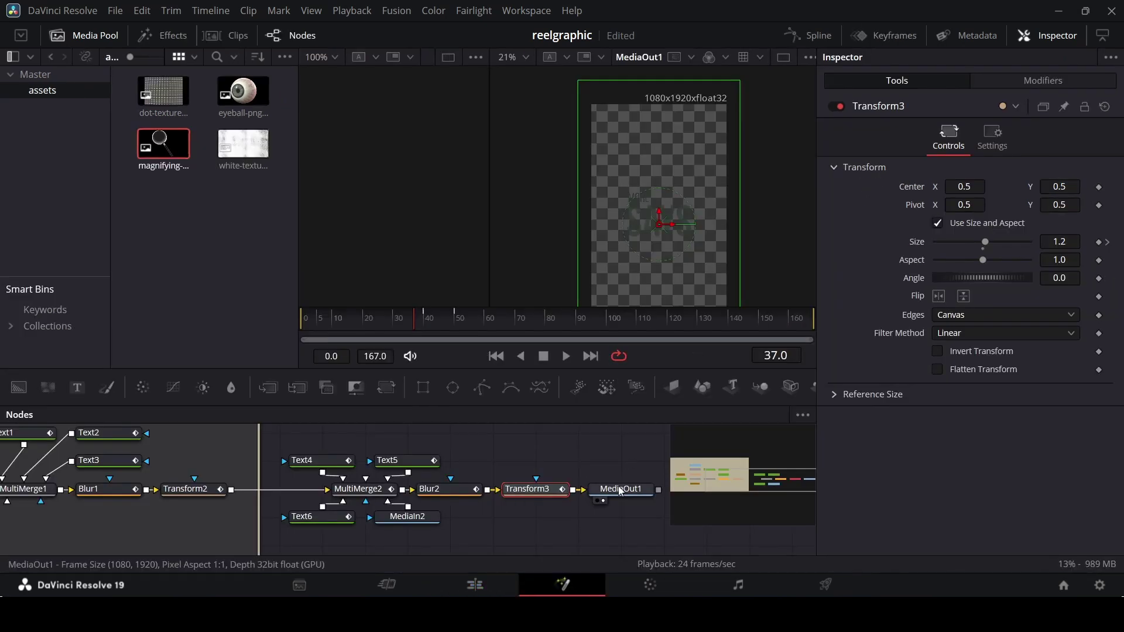
click(733, 489)
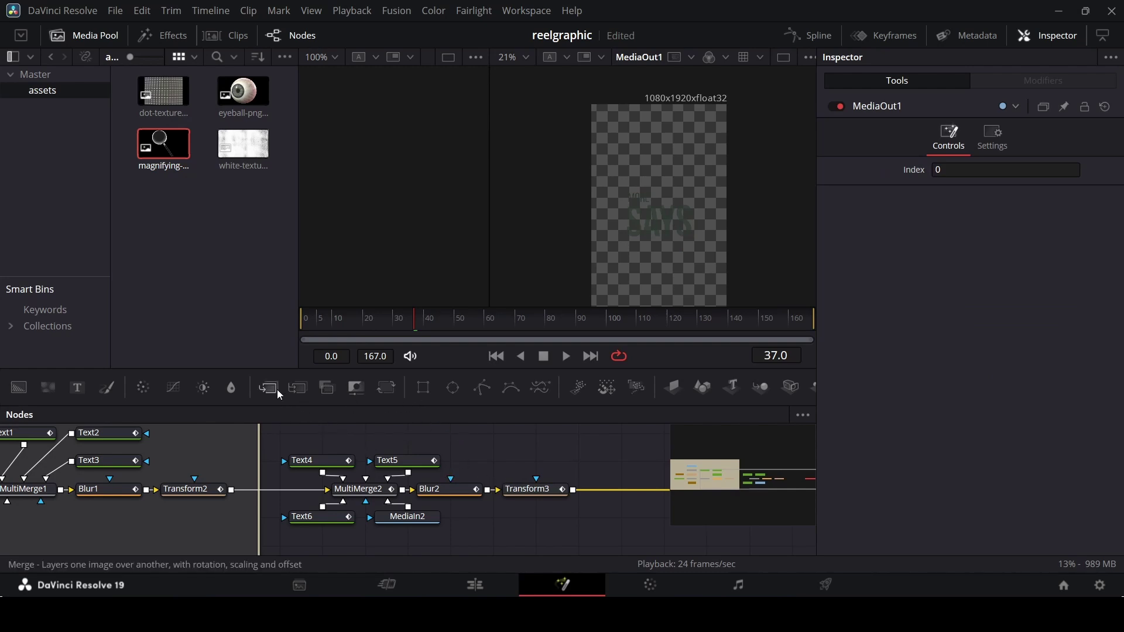
click(526, 488)
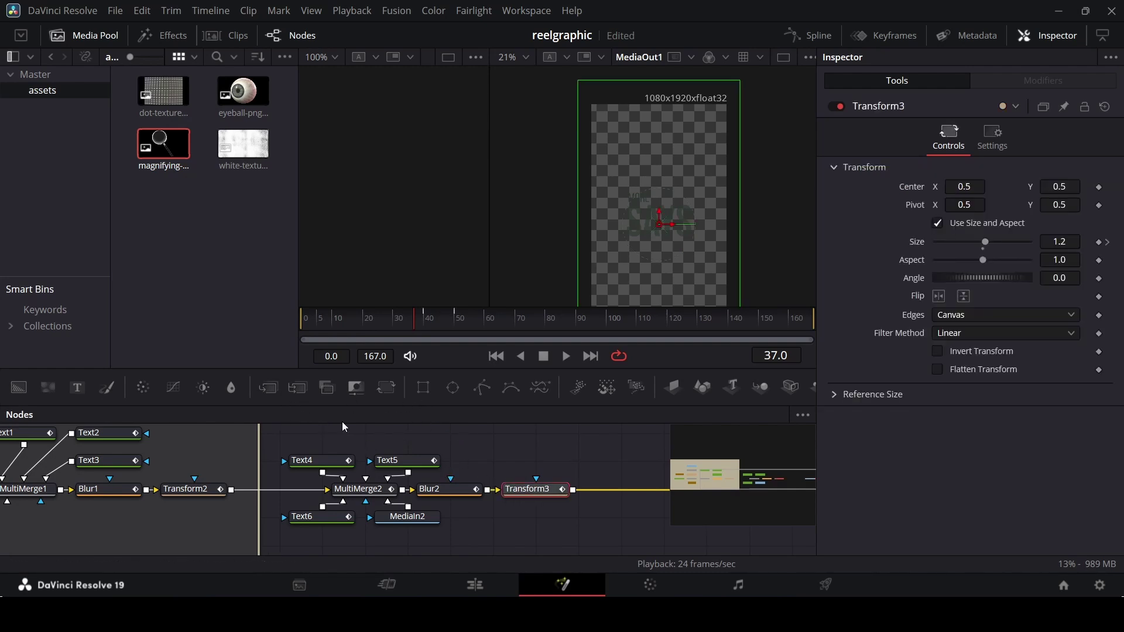
click(273, 387)
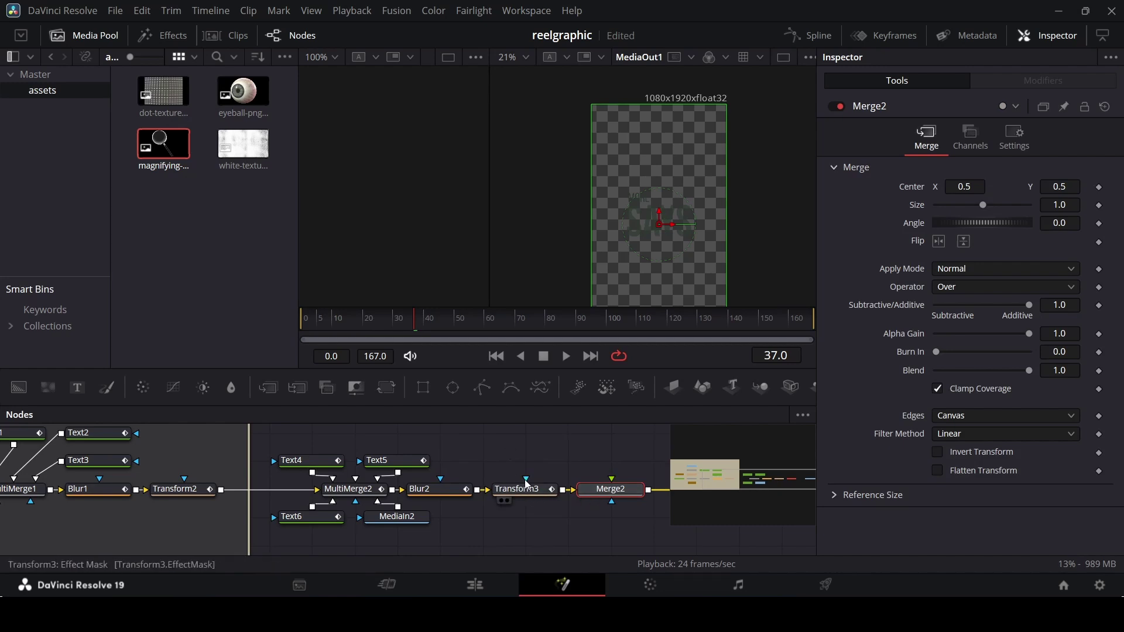
drag(611, 491, 652, 490)
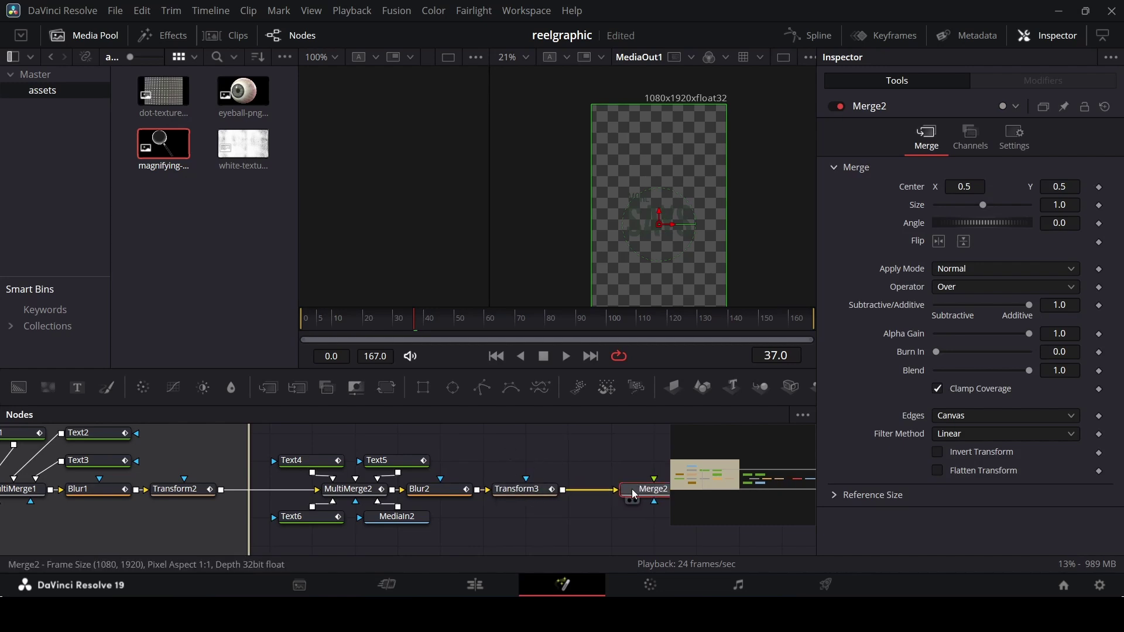
drag(754, 488, 772, 485)
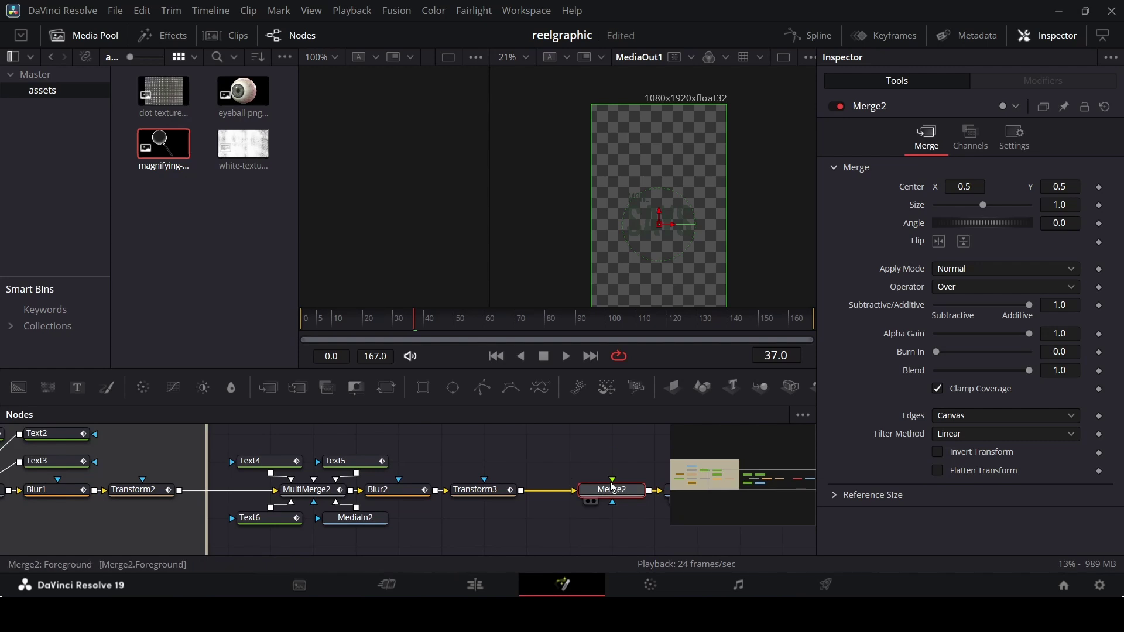
- Add the dot-texture image as the foreground of Merge2 and set the merge angle to 90
drag(164, 92, 549, 402)
drag(608, 460, 609, 461)
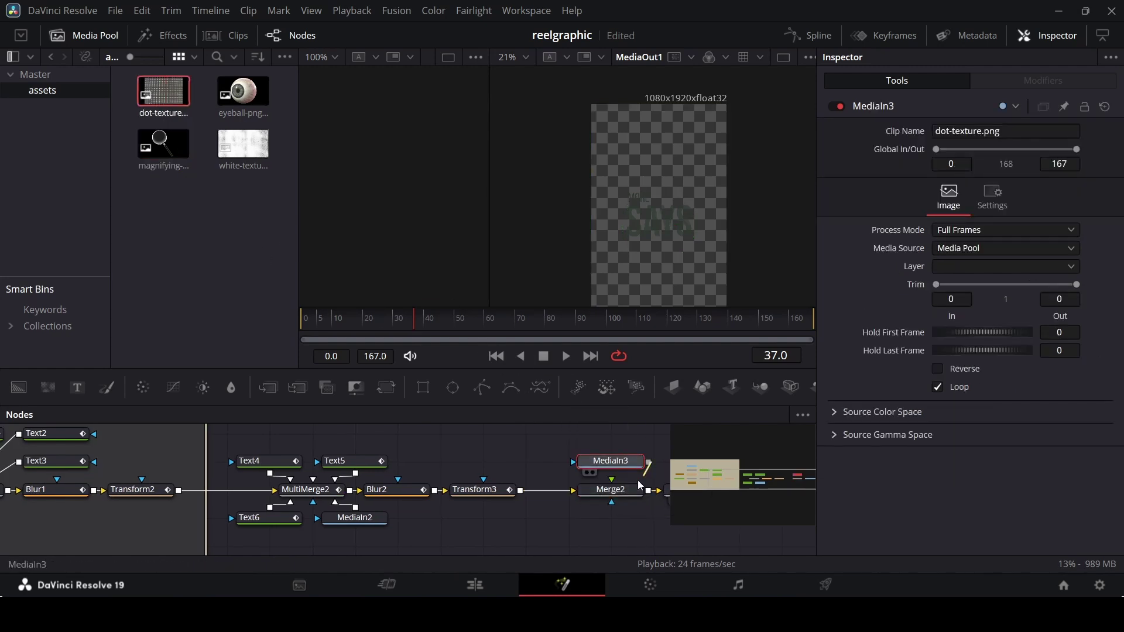
click(616, 493)
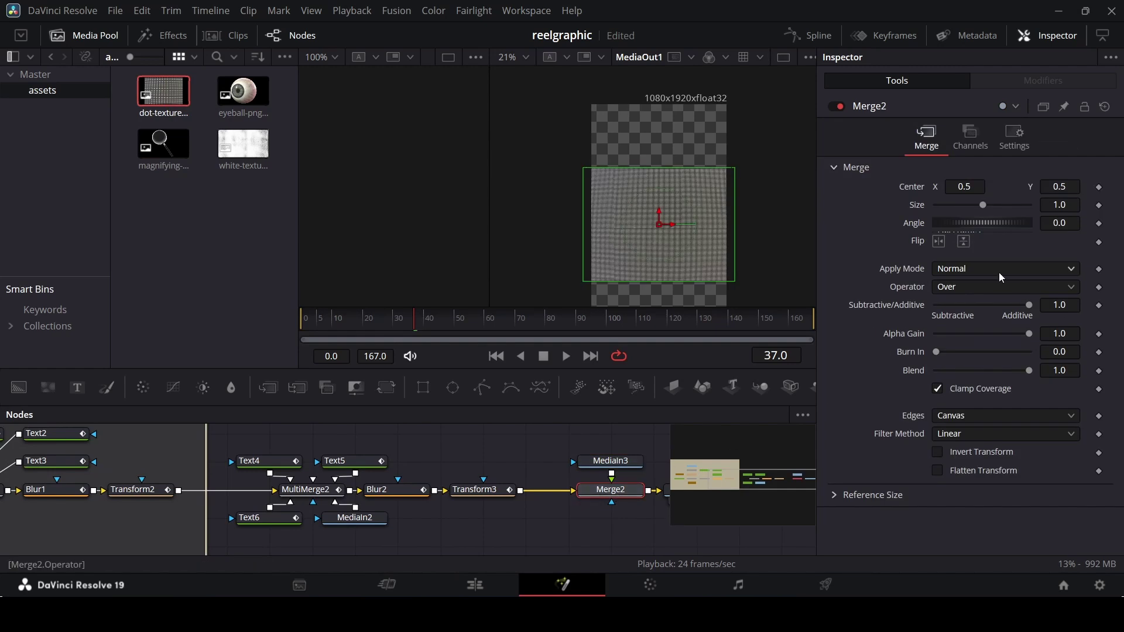
click(1059, 223)
text(90)
key(Tab)
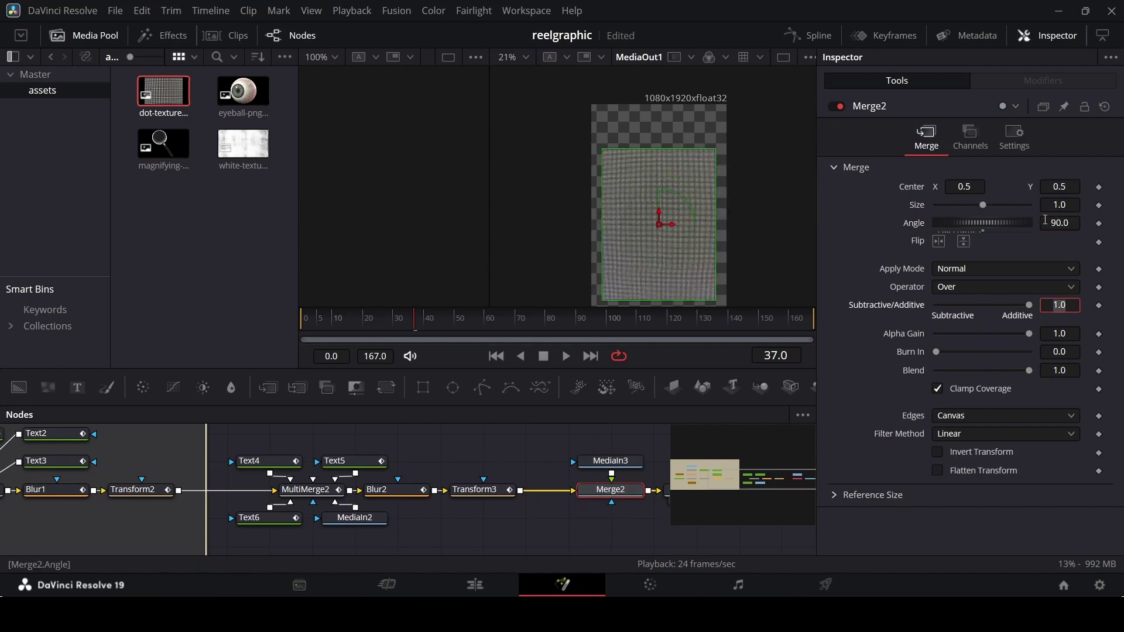
- Scale the Merge2 dot texture to 1.7 and blend it with Screen apply mode, In operator and a blend of 0.2
drag(981, 202, 989, 202)
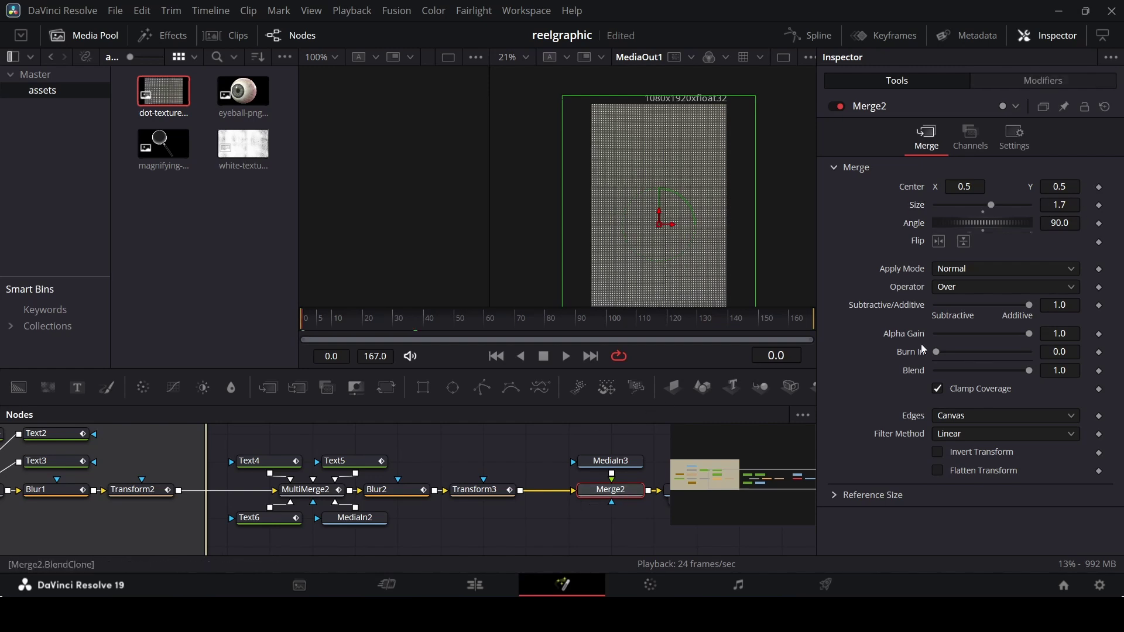
click(970, 269)
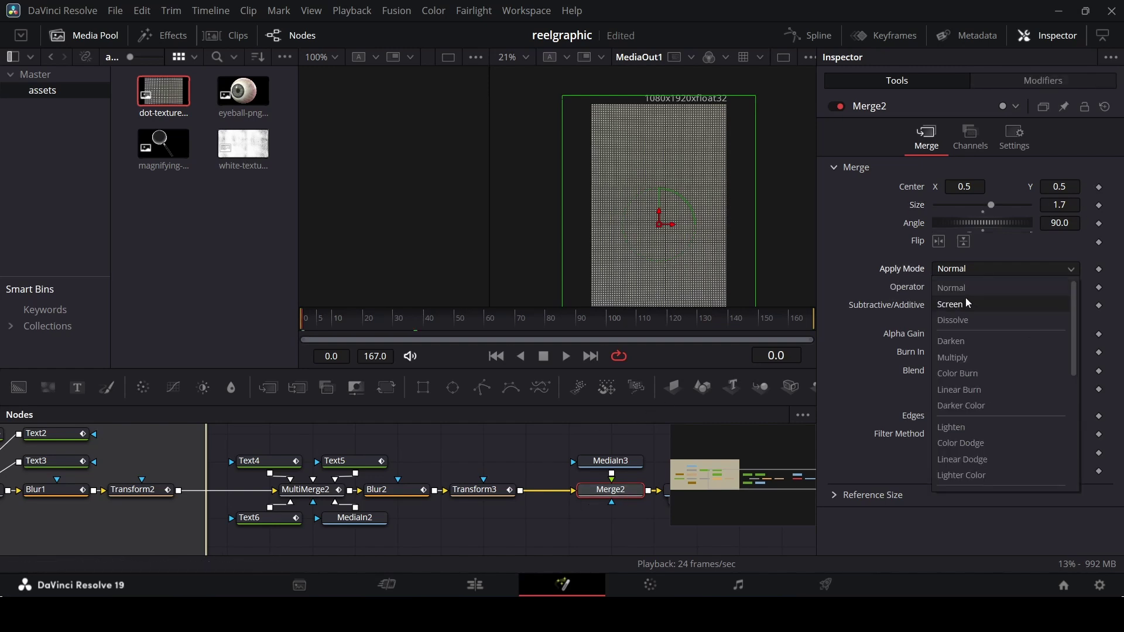
click(967, 303)
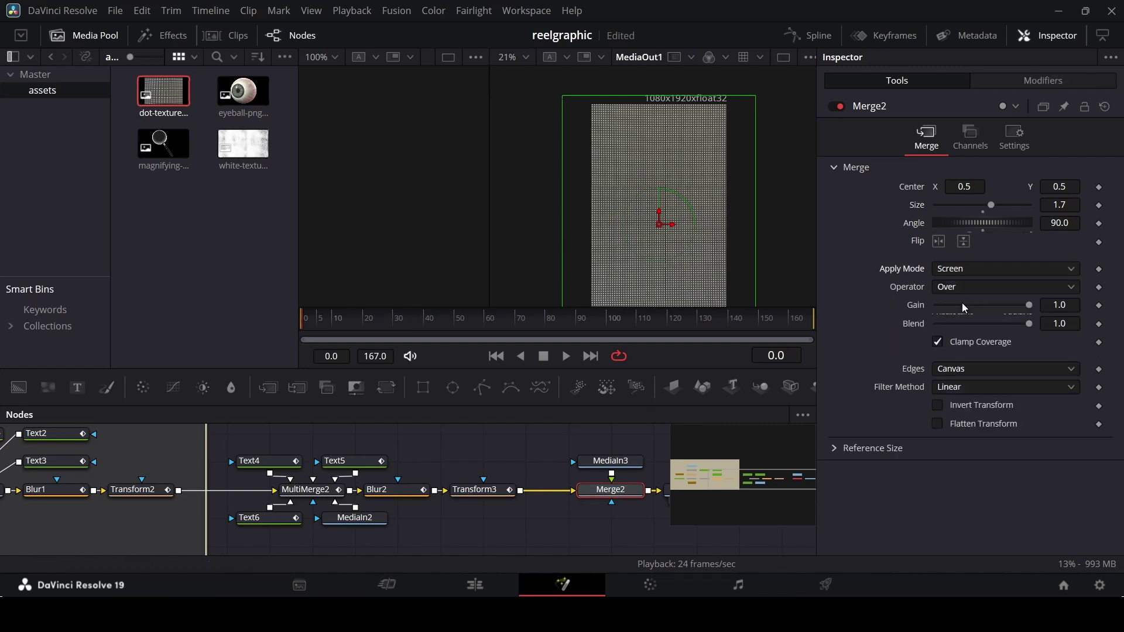
click(944, 287)
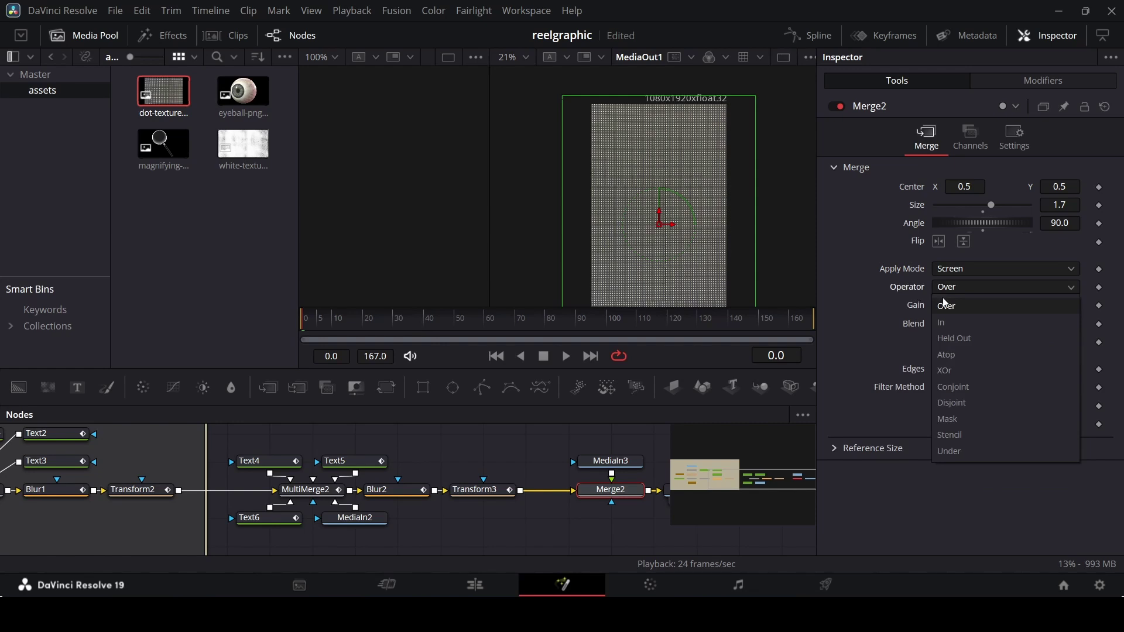
click(946, 321)
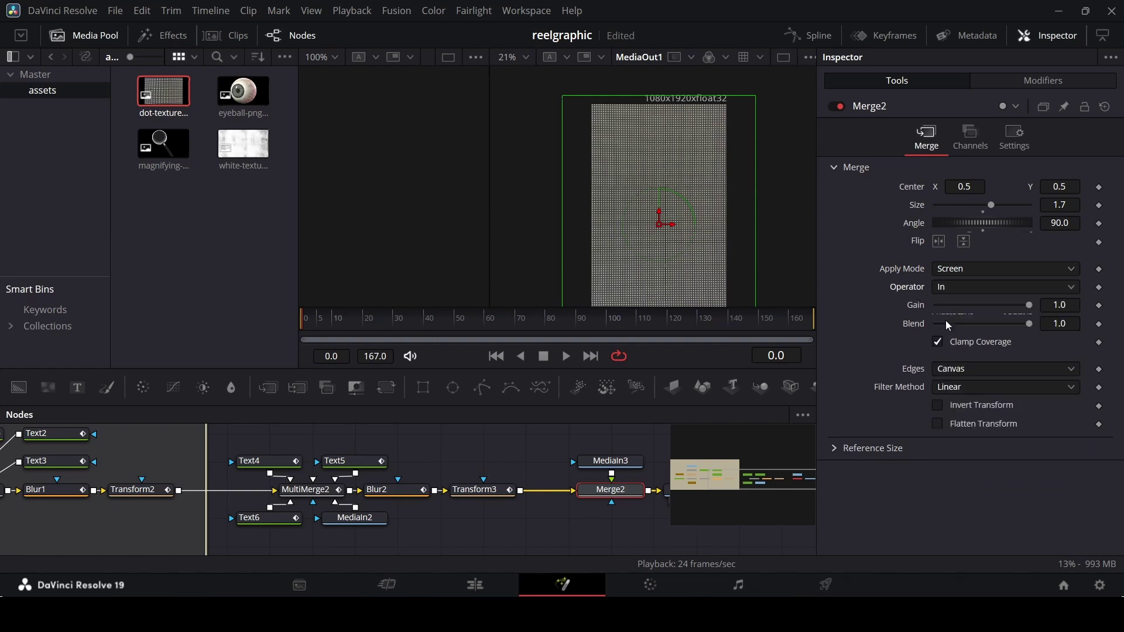
click(1054, 329)
text(0.2)
key(Tab)
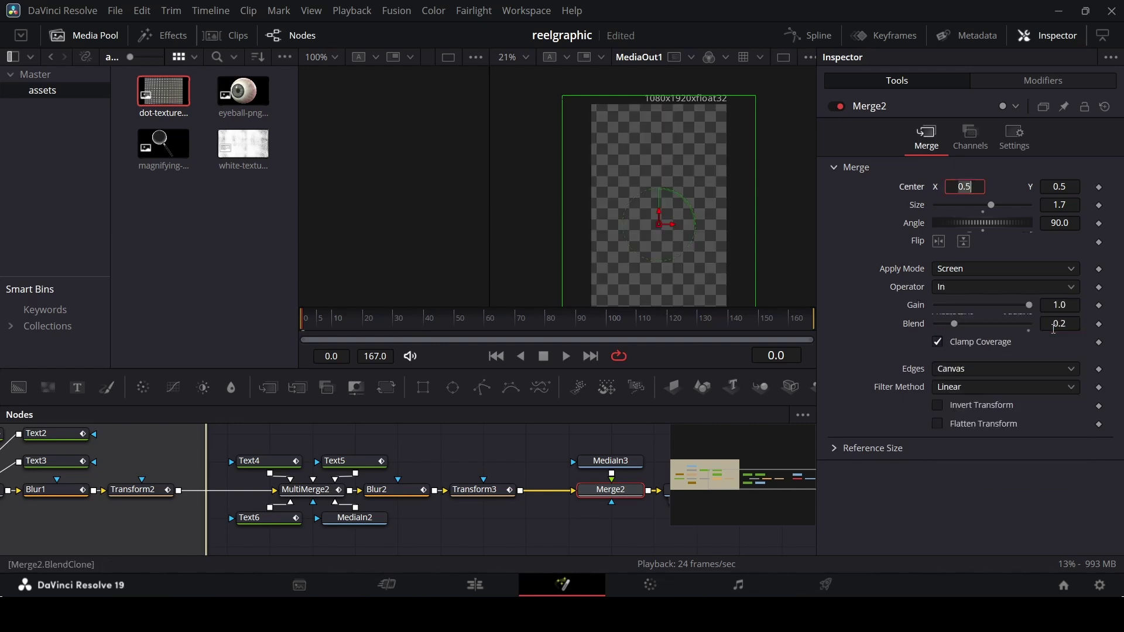
- Check the dot-texture overlay at frame 17, and play the second scene from its start on the Edit page
drag(304, 322, 355, 322)
scroll(670, 247, down, 2)
scroll(668, 247, up, 1)
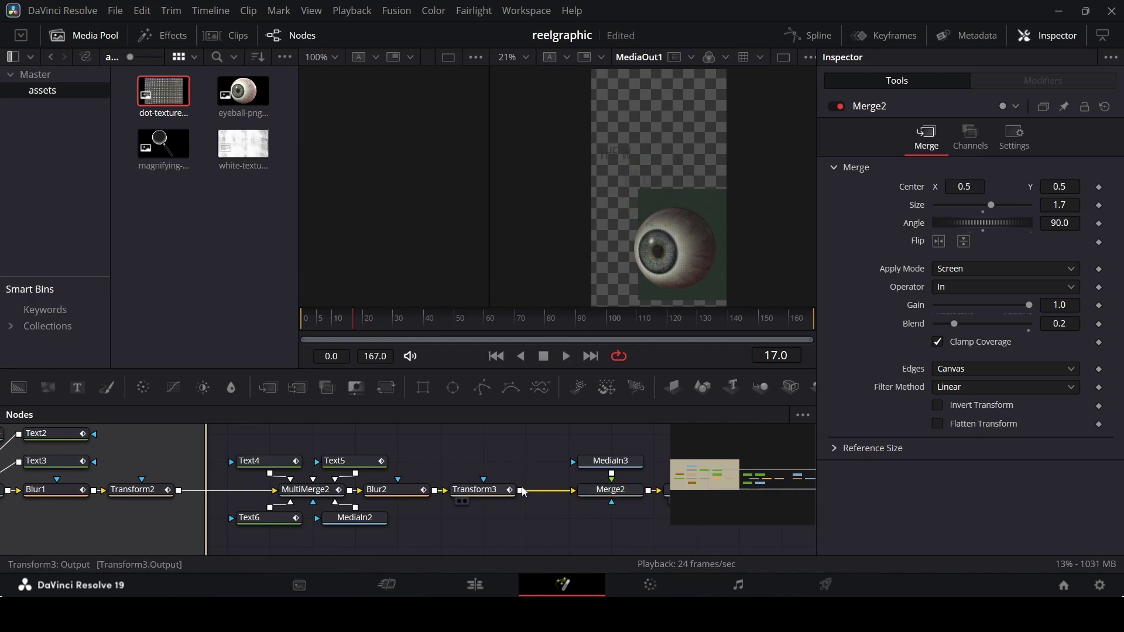
click(484, 587)
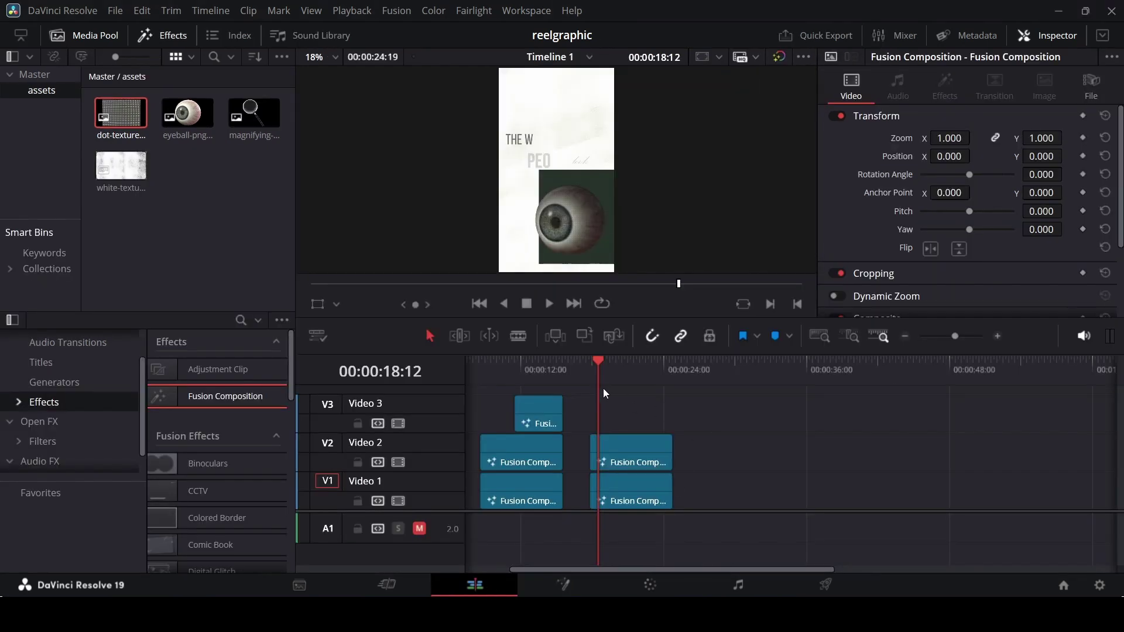
click(591, 377)
key(space)
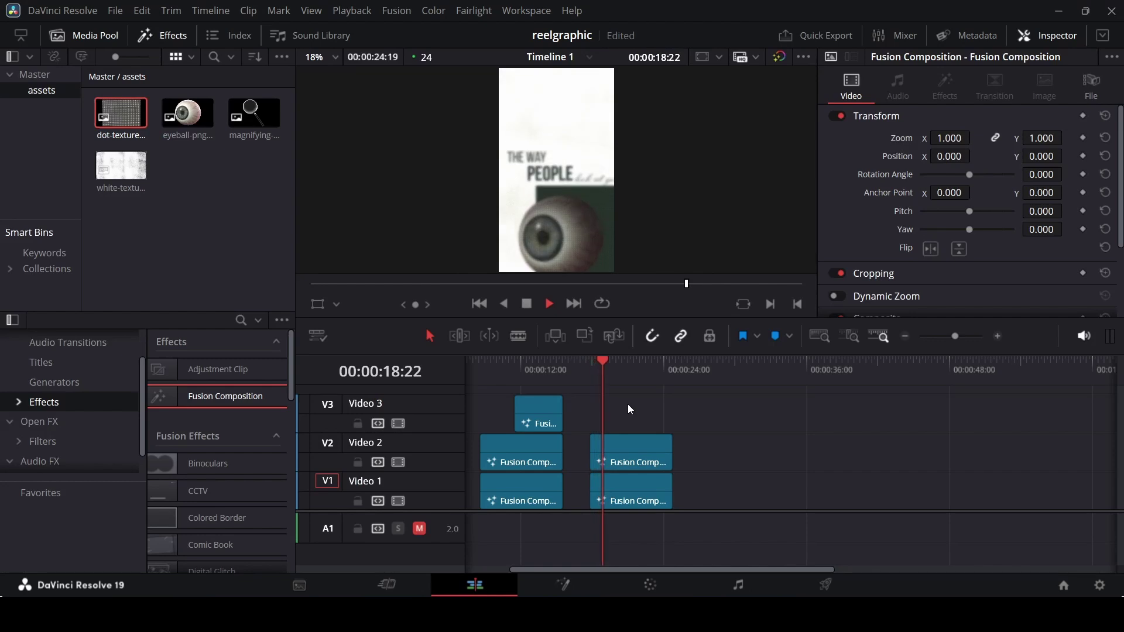
key(space)
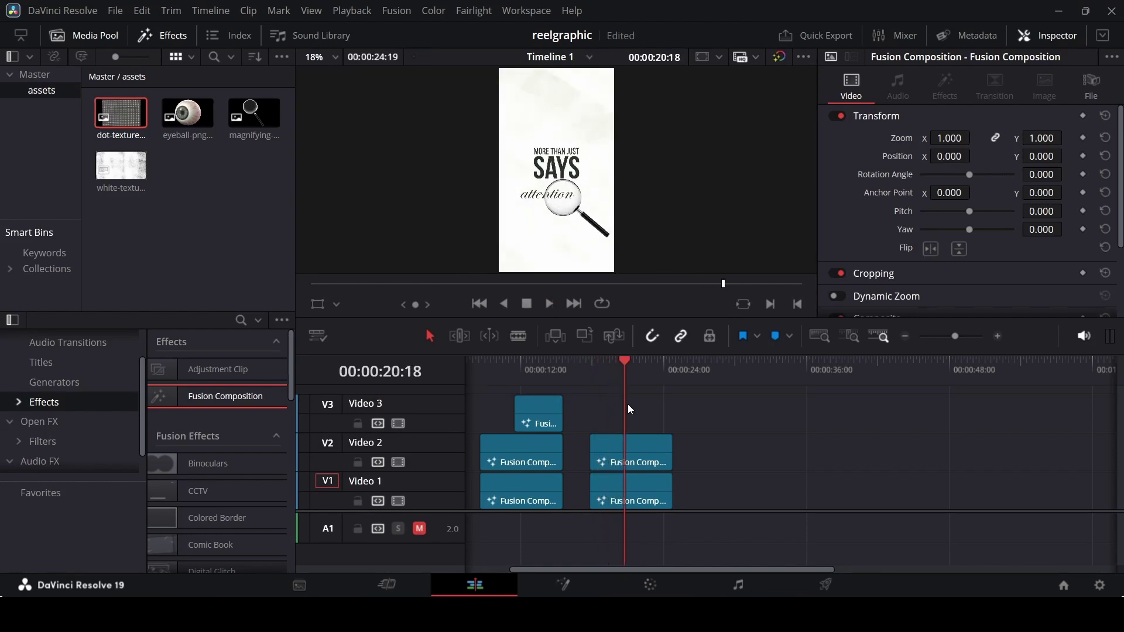
- Reopen the second scene's Video 2 composition in Fusion and keyframe Transform3's center at frame 70
right_click(636, 451)
click(687, 358)
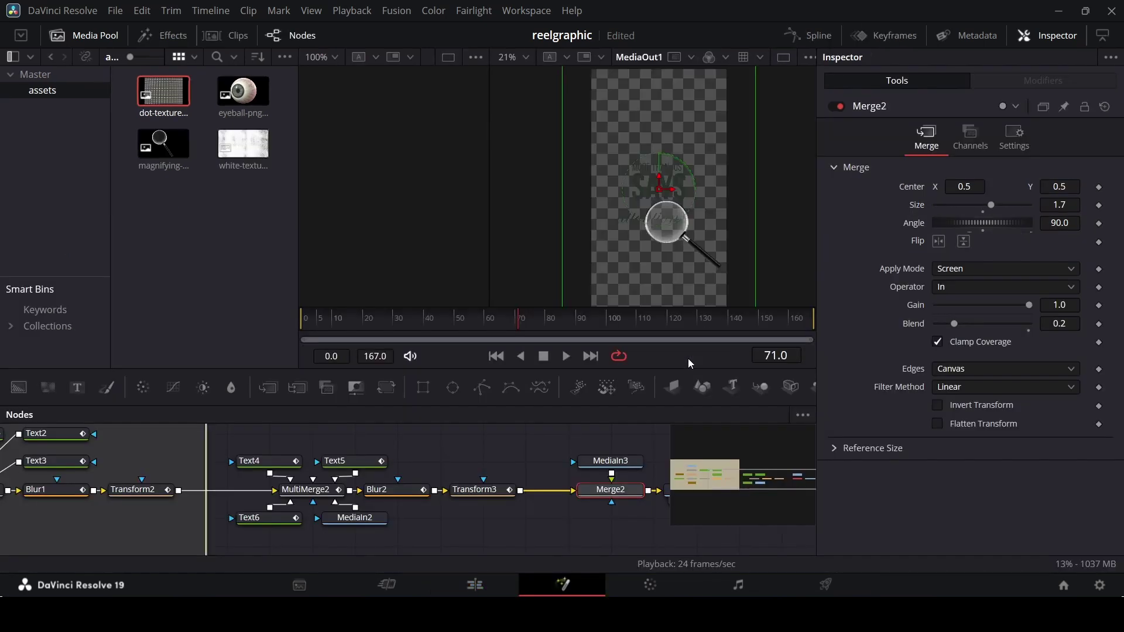
click(493, 490)
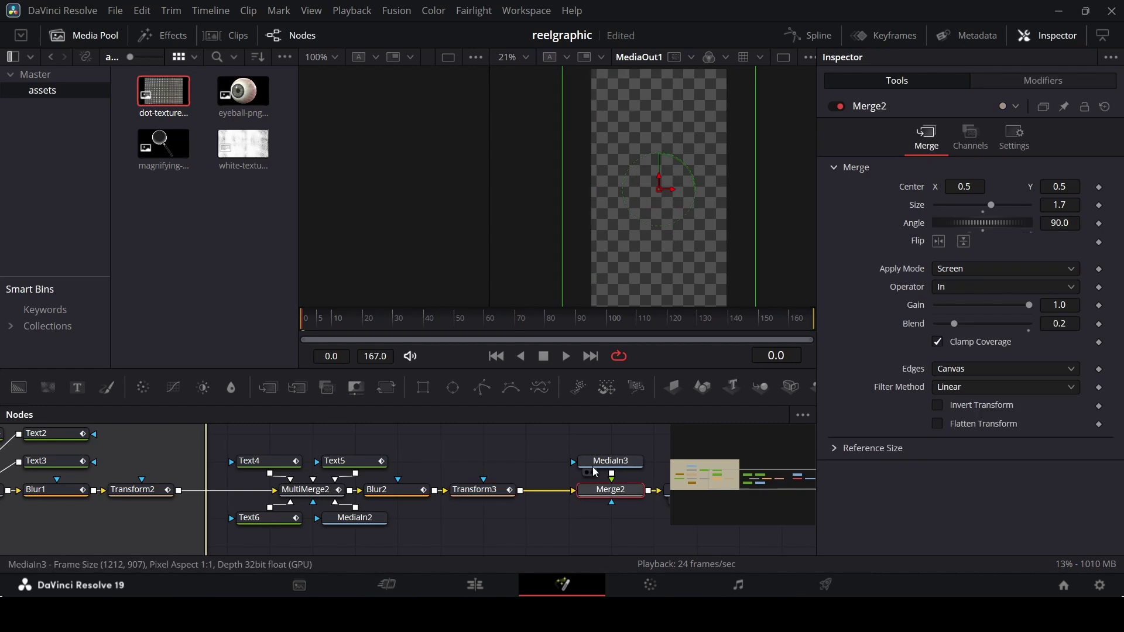
click(493, 489)
click(519, 325)
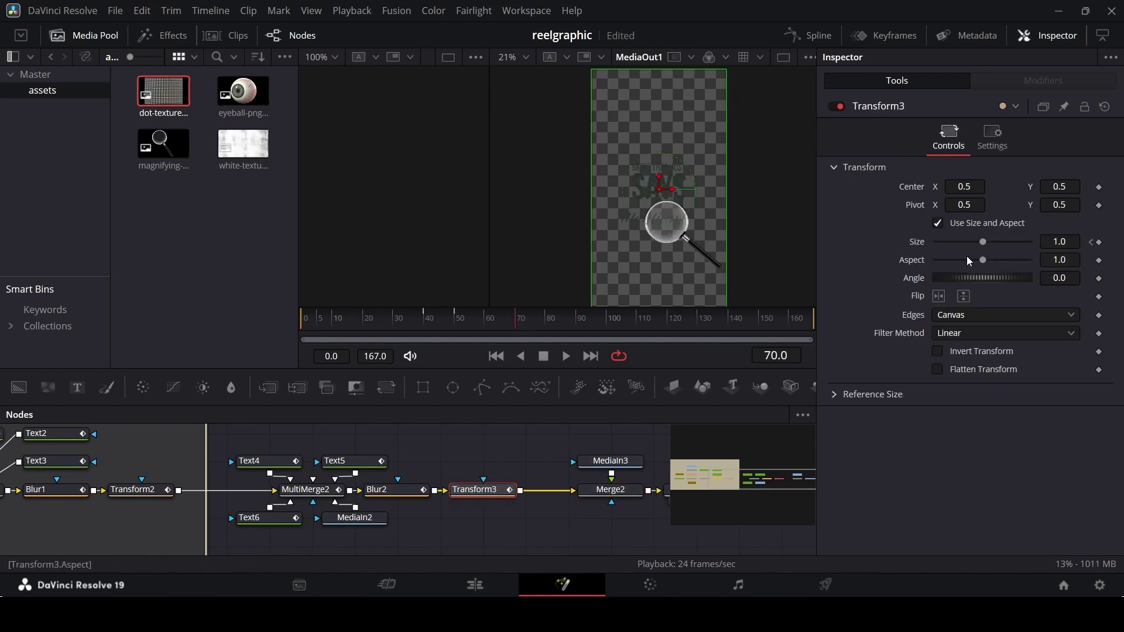
click(1100, 188)
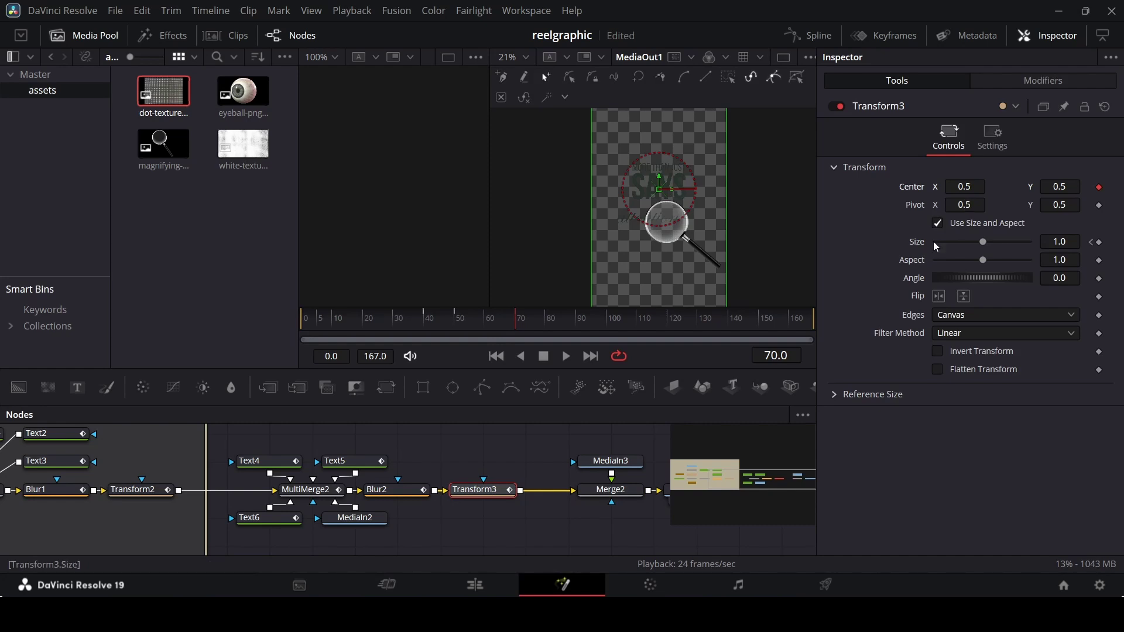
- Set Transform3's center Y to 1.531 at frame 90 and scrub through the upward exit
drag(549, 327, 575, 332)
scroll(684, 210, down, 2)
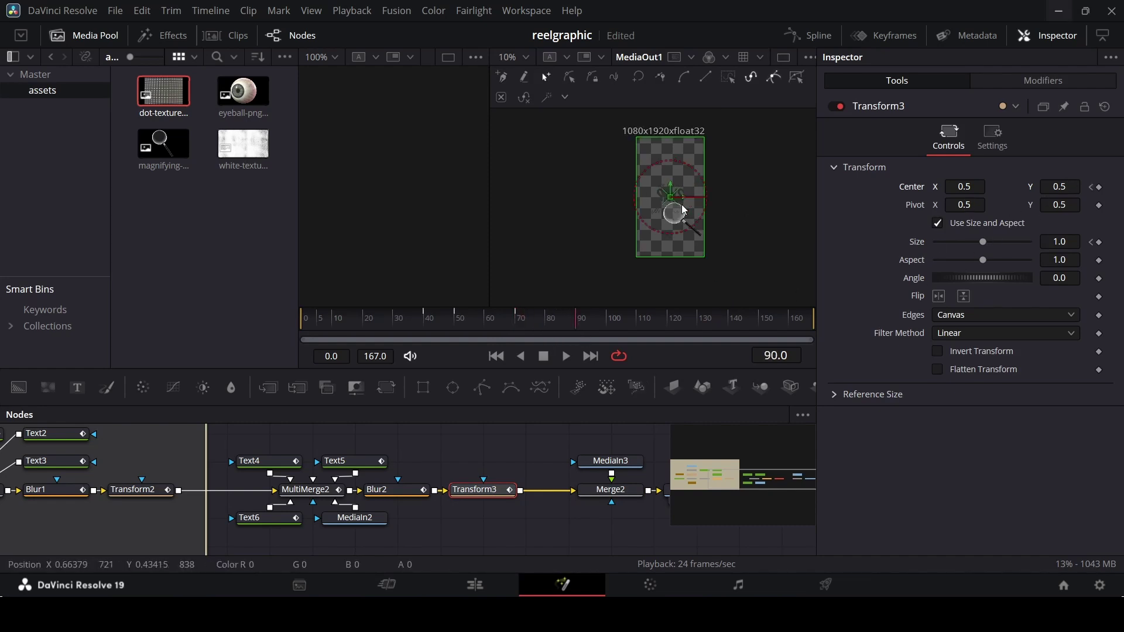
mouse_move(1056, 188)
mouse_down()
mouse_move(1115, 187)
mouse_move(1064, 201)
mouse_up()
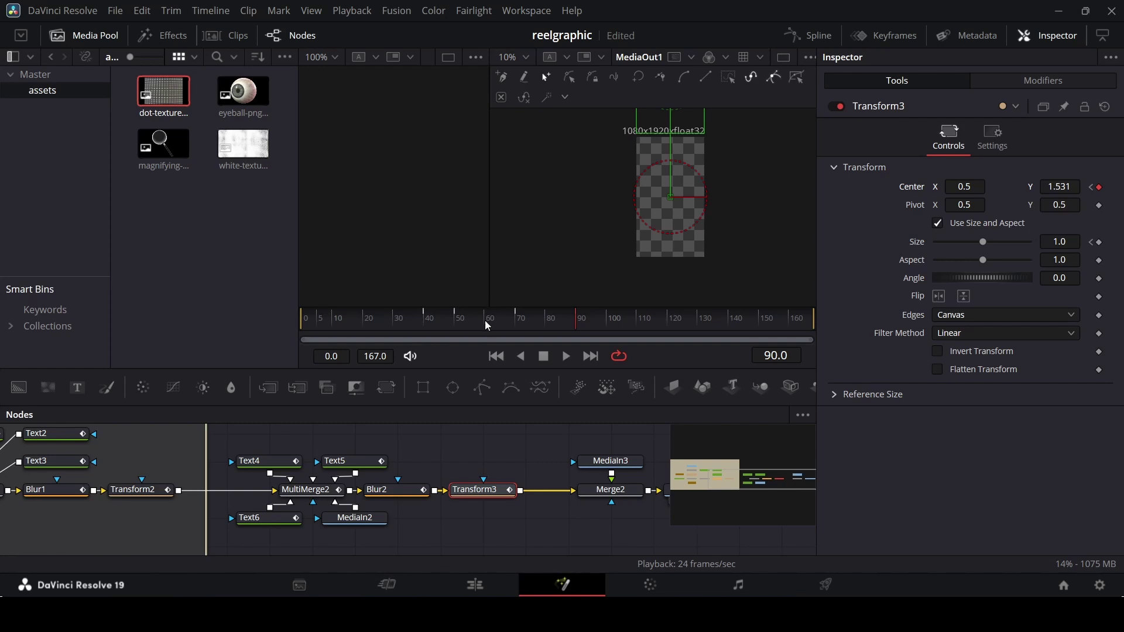
drag(488, 326, 546, 330)
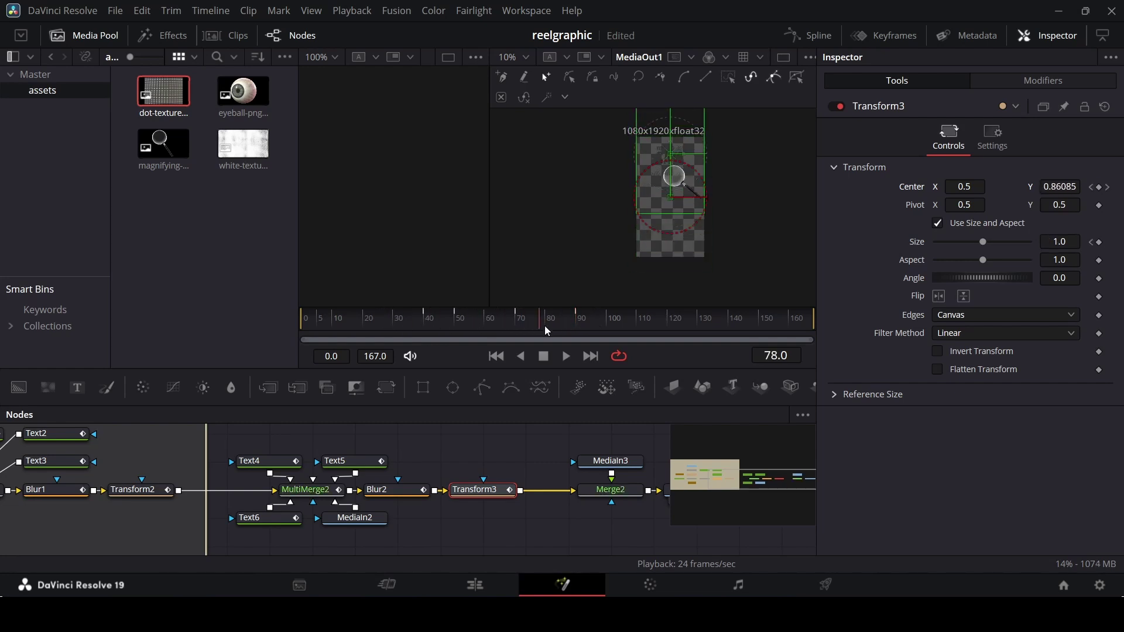
- Open the Spline editor with Text6 and MultiMerge2 hidden, and fit the Transform3 curves to view
click(808, 35)
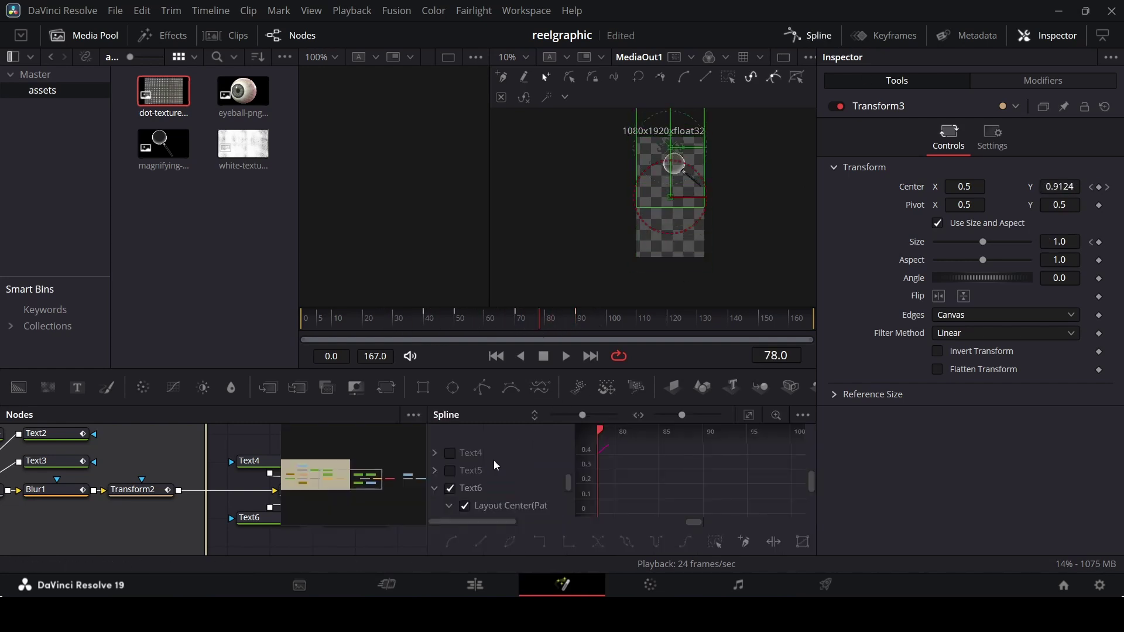
click(438, 492)
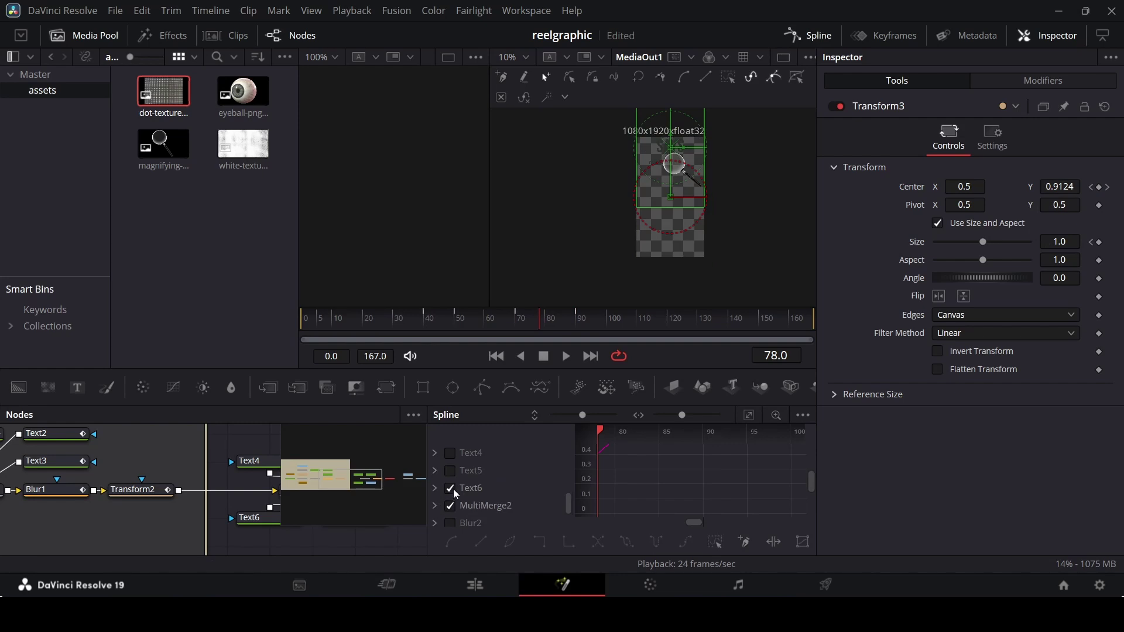
click(451, 488)
click(451, 505)
scroll(482, 490, down, 2)
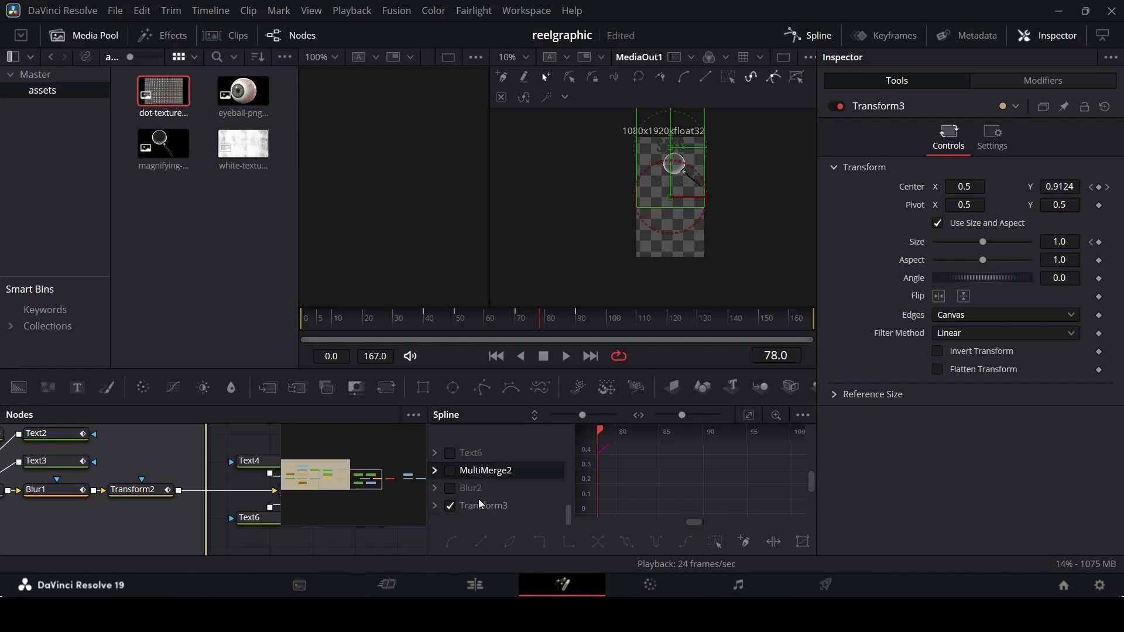
click(749, 417)
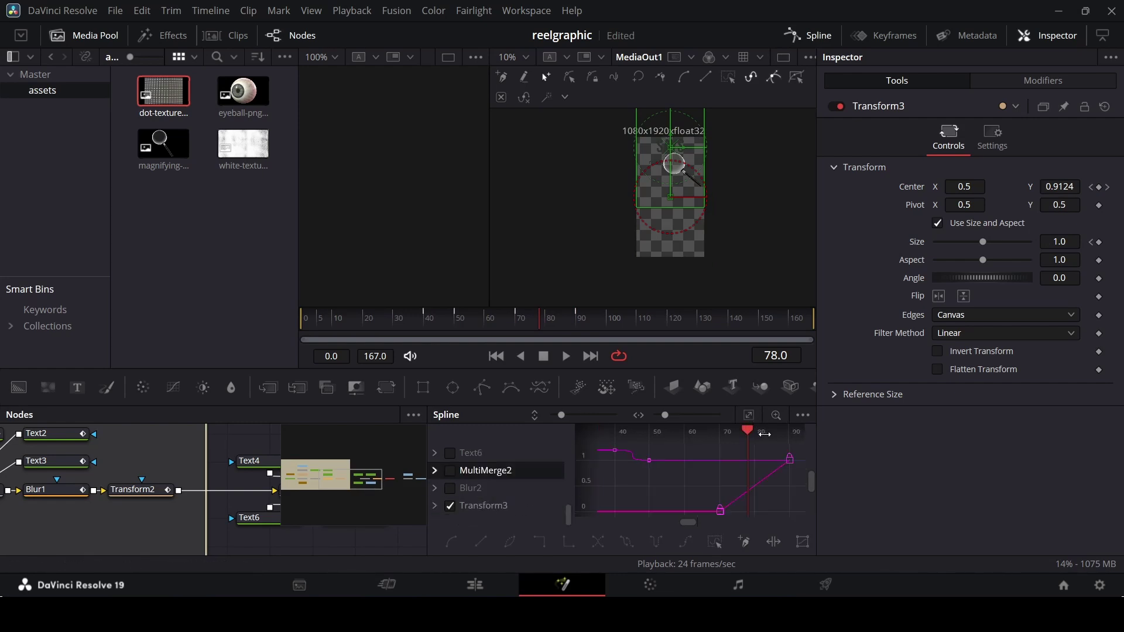
- Smooth Transform3's displacement keyframes at frames 70 and 90 and lengthen both handles into a steep S-curve
drag(765, 434, 720, 434)
drag(591, 452, 591, 472)
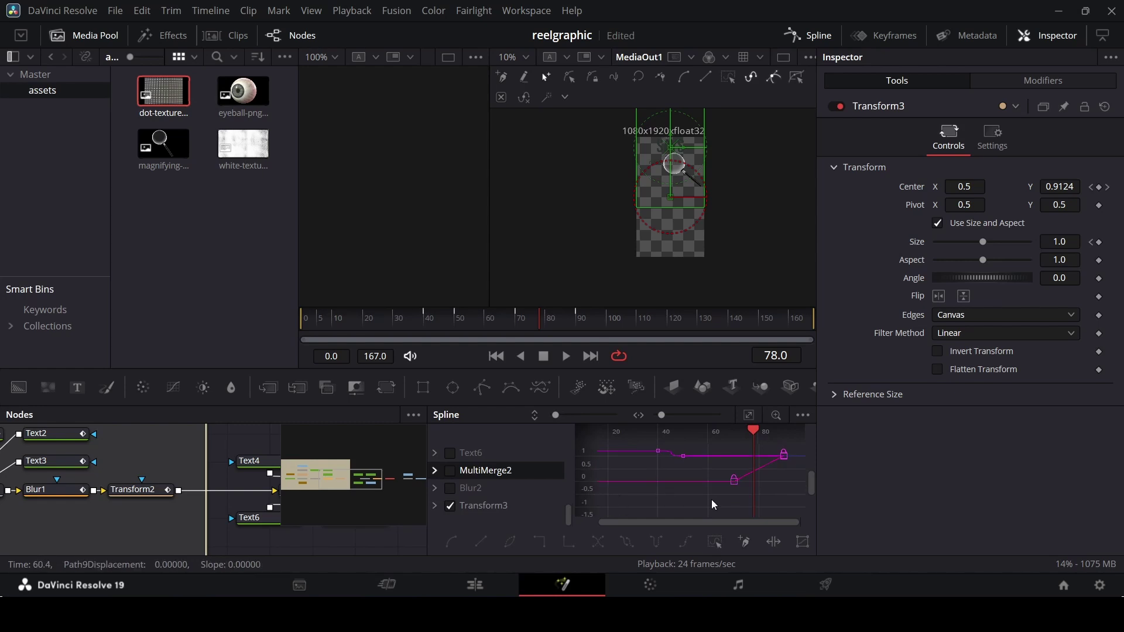
drag(807, 436, 806, 436)
key(s)
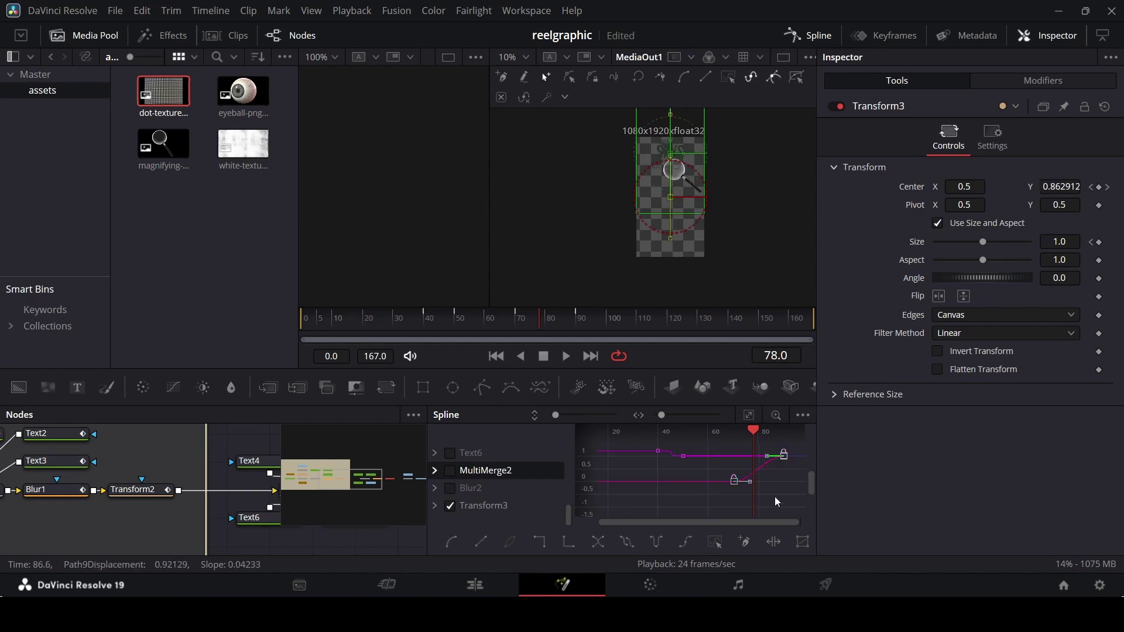
scroll(758, 481, up, 2)
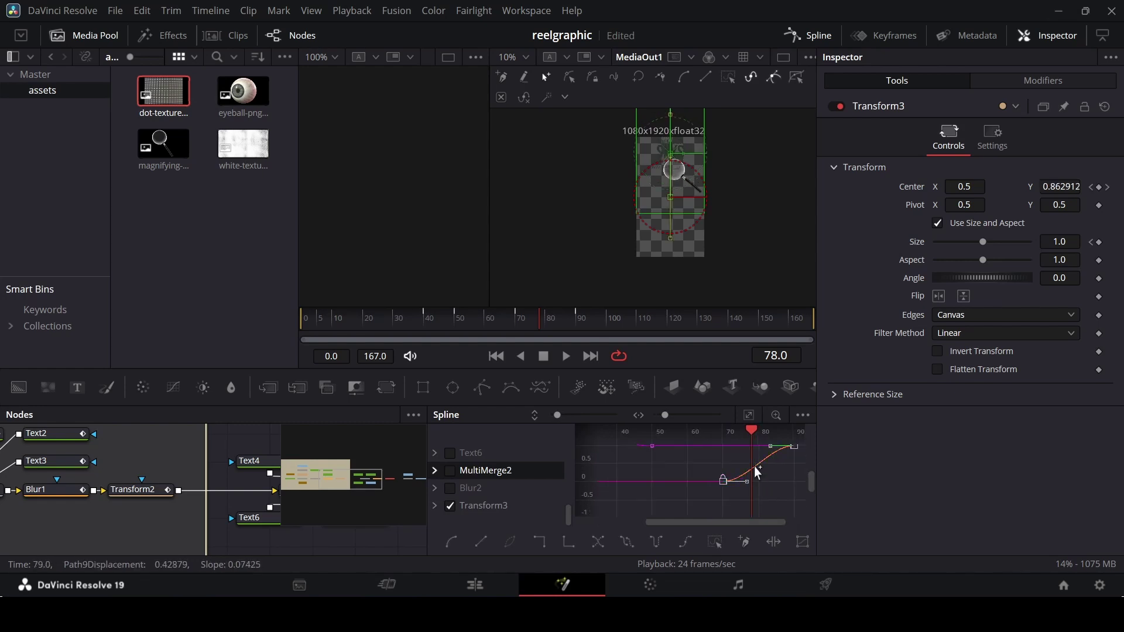
scroll(771, 473, up, 2)
drag(760, 523, 775, 523)
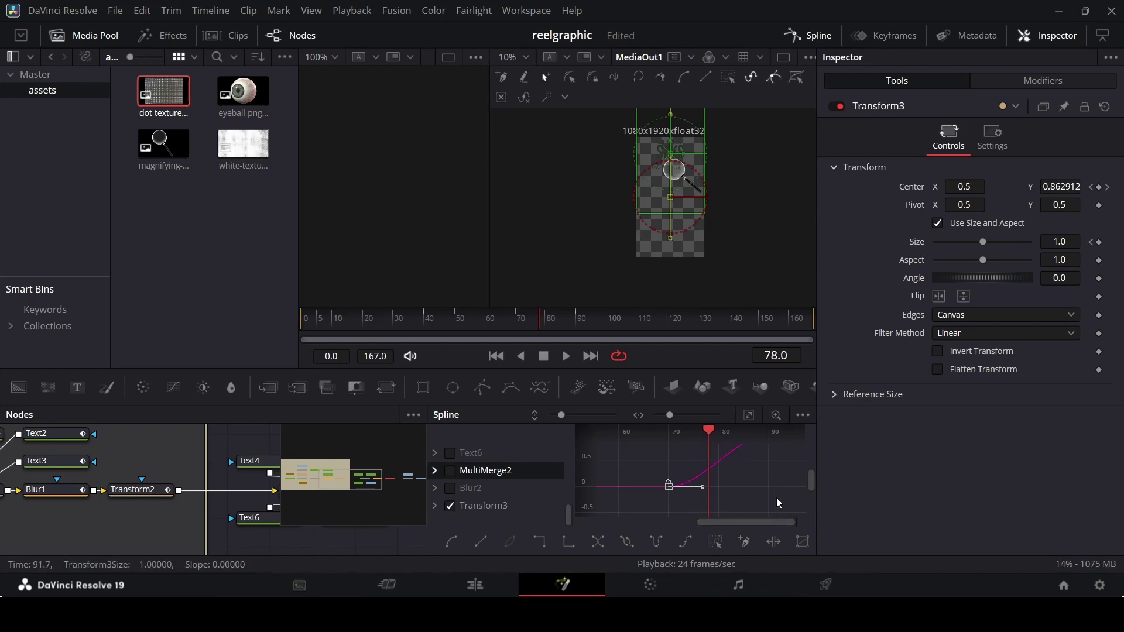
scroll(773, 492, up, 1)
drag(735, 462, 682, 462)
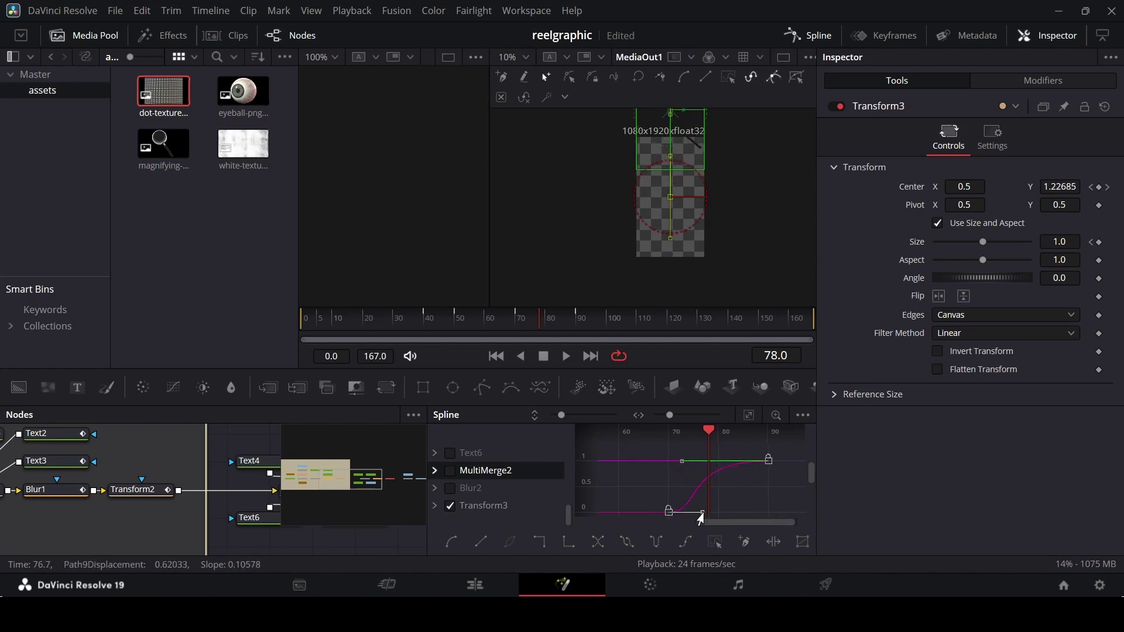
drag(702, 515, 762, 518)
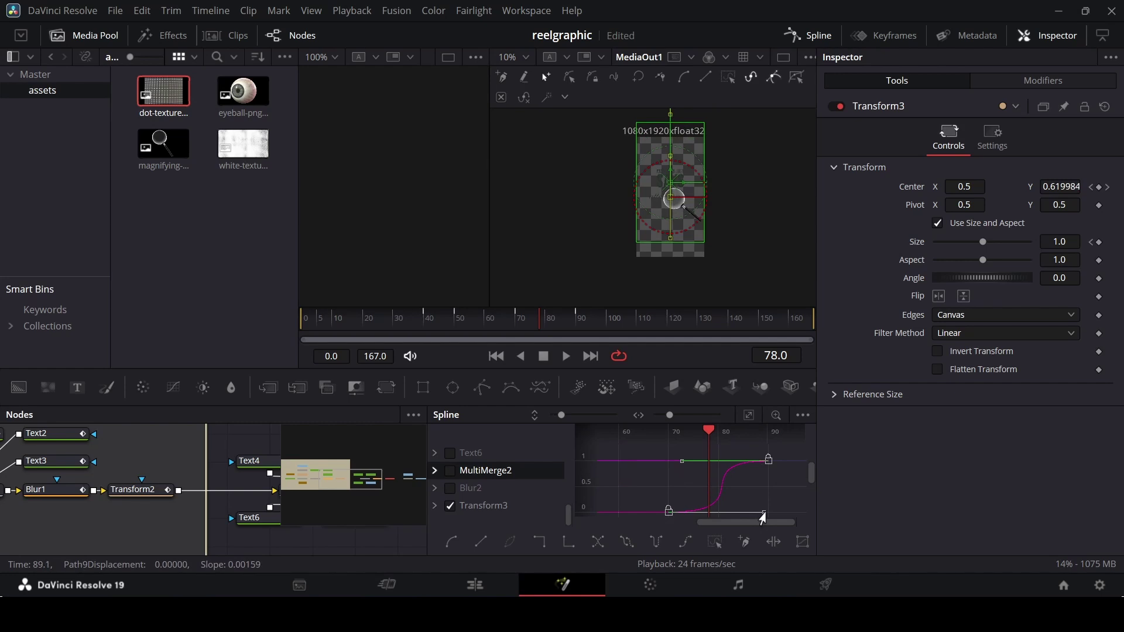
- Play the eased exit movement past frame 90 and close the Spline editor
click(471, 317)
key(space)
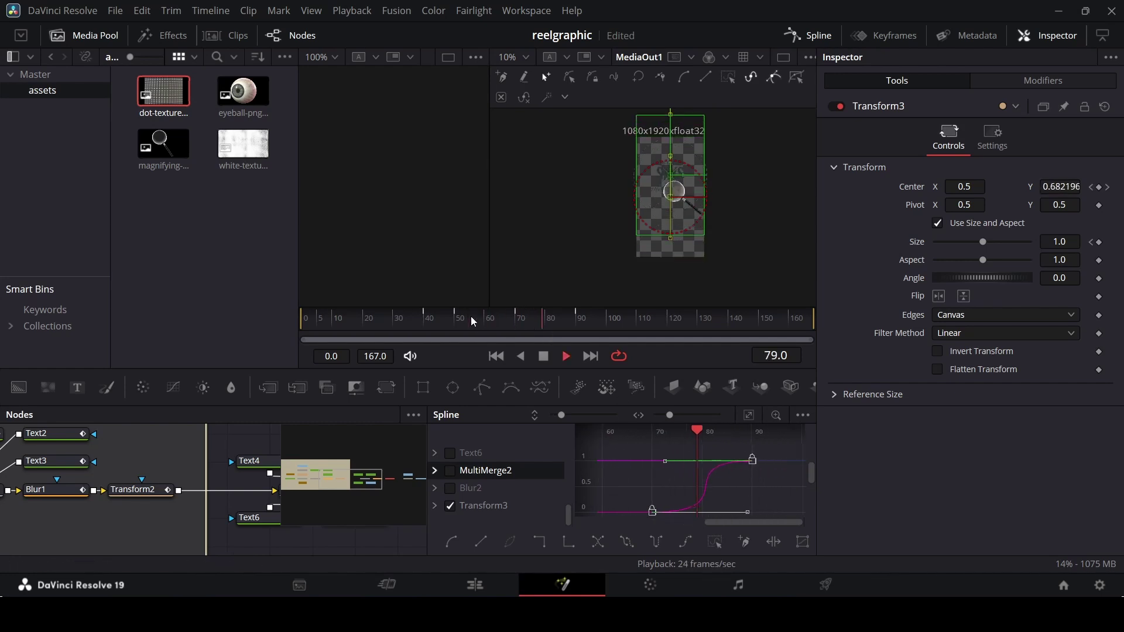
key(space)
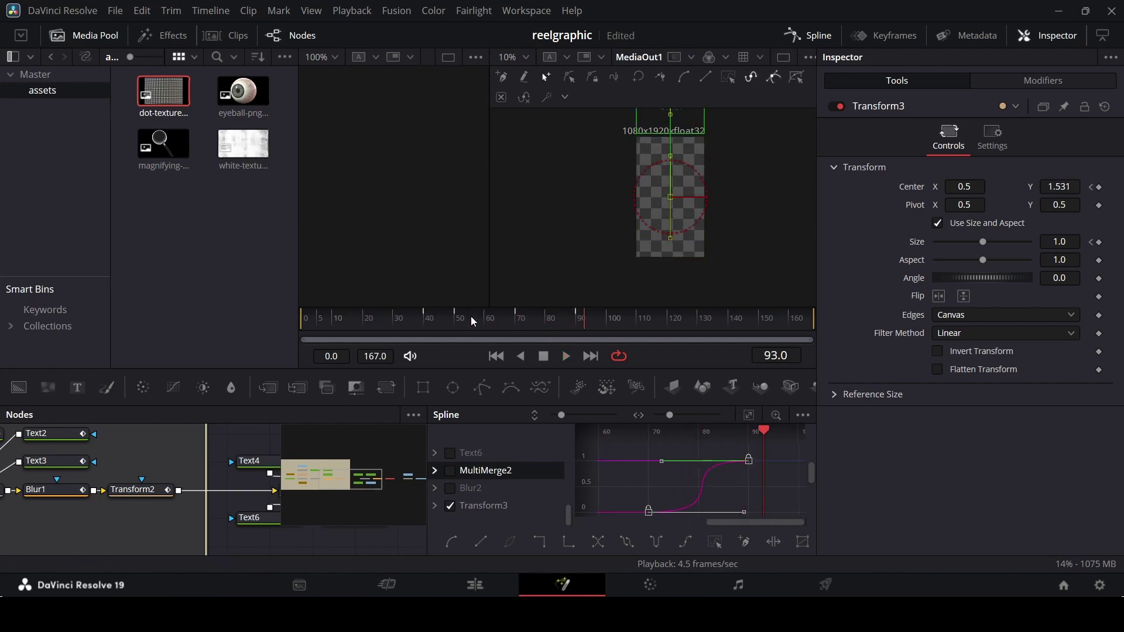
click(808, 36)
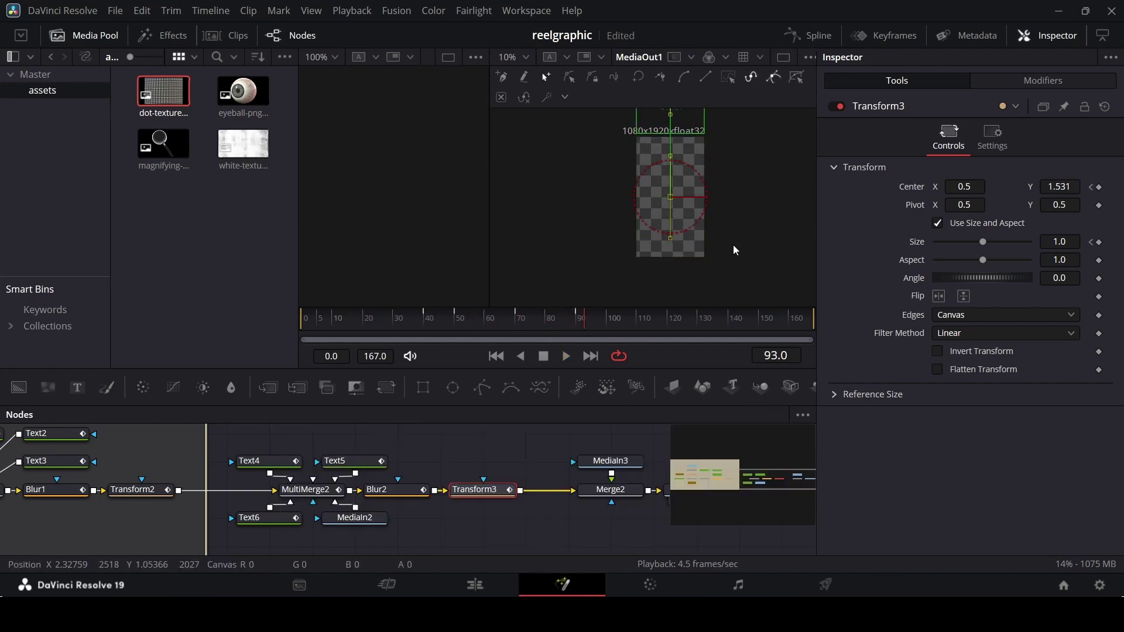
- Keyframe Blur2's blur size at 0 on frame 70 and 15 on frame 80, and return to the Edit page
click(406, 494)
mouse_move(519, 328)
mouse_down()
mouse_move(480, 322)
mouse_move(547, 330)
mouse_move(515, 334)
mouse_up()
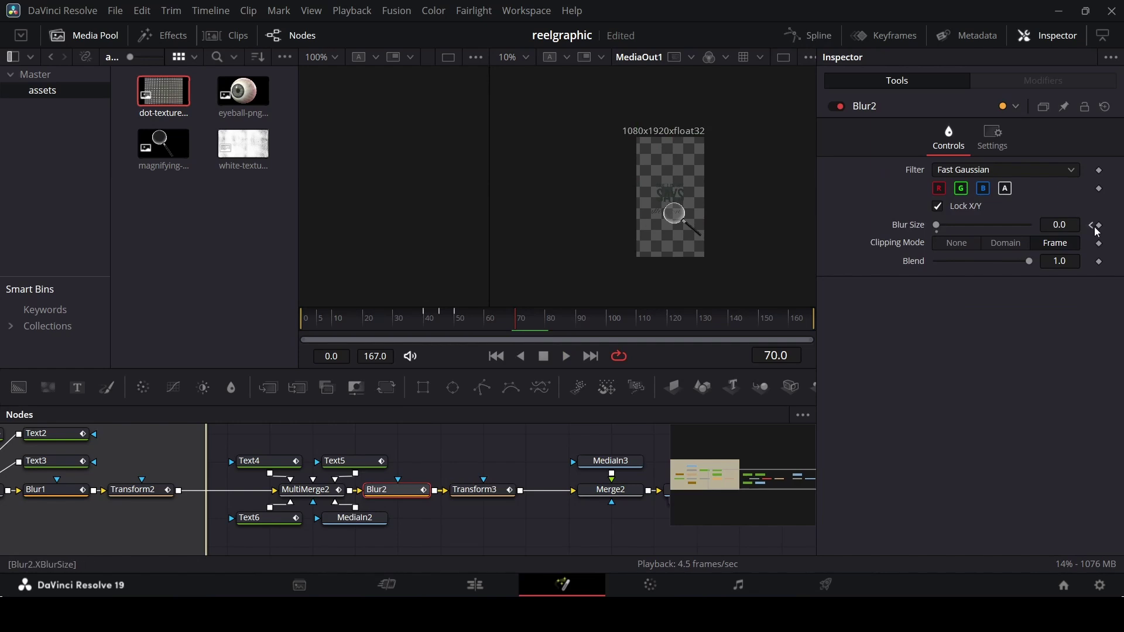
click(547, 321)
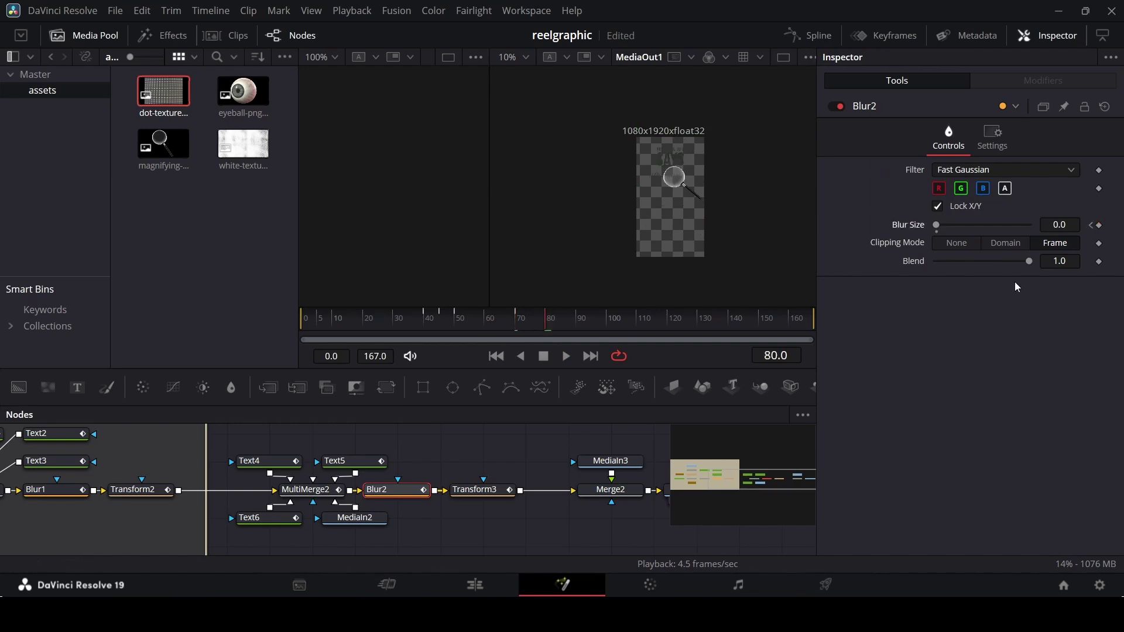
click(1057, 225)
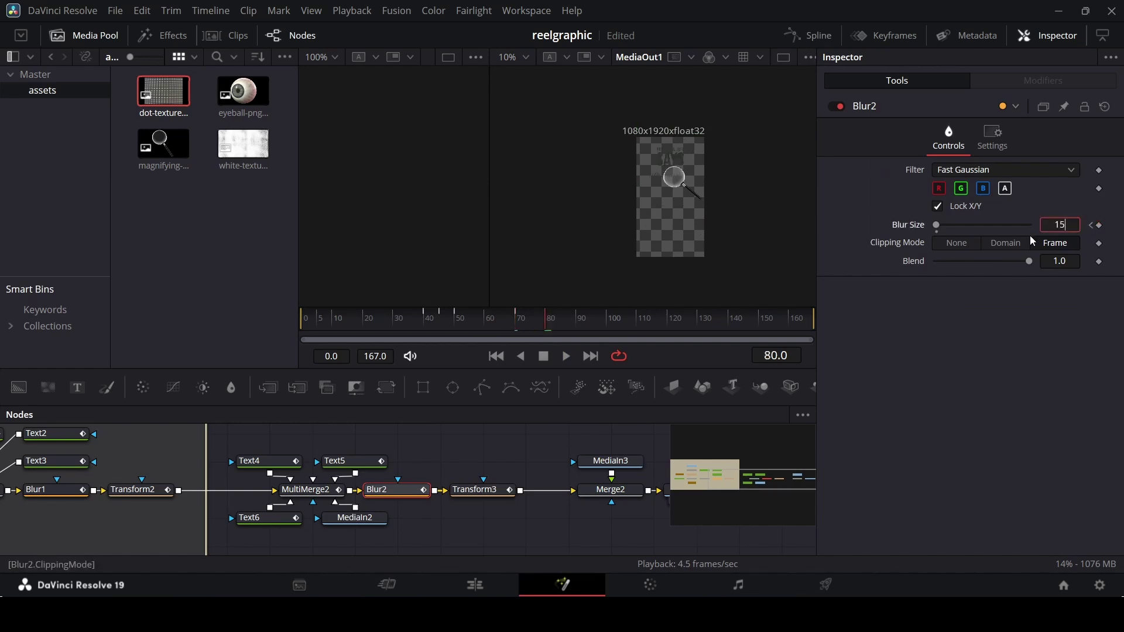
text(15)
key(Tab)
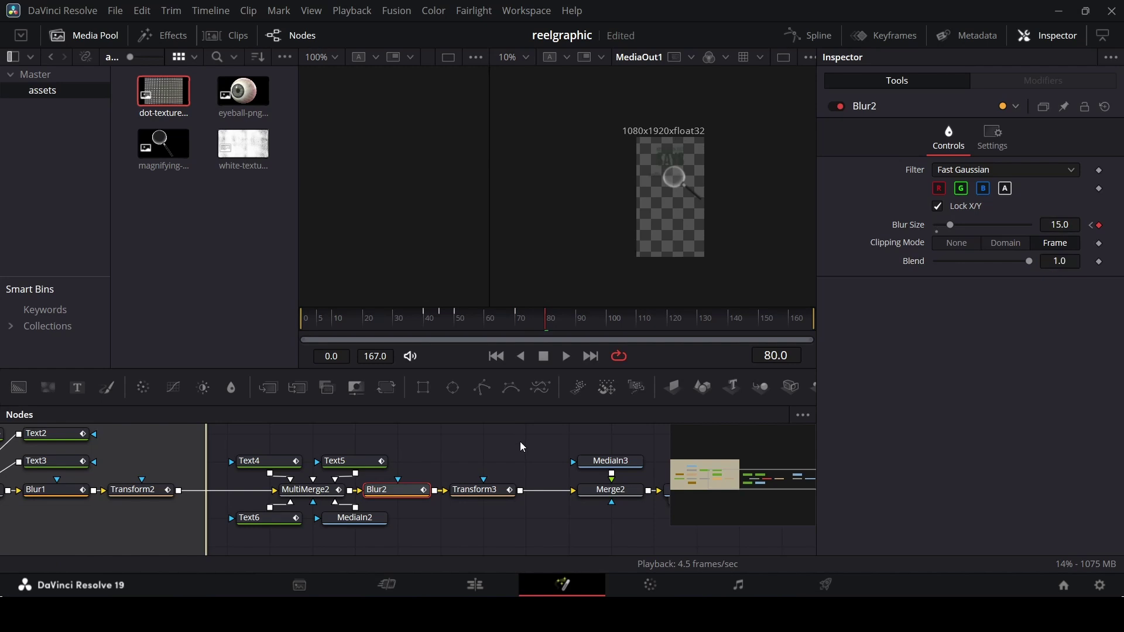
click(477, 585)
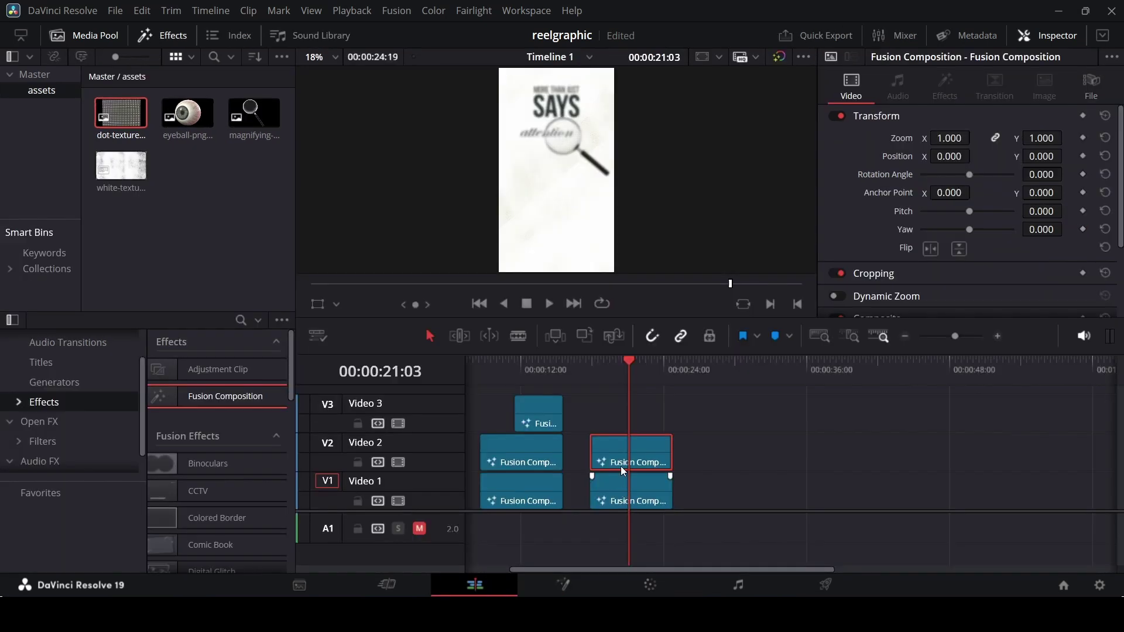
- Play the second scene's blurred upward exit on the timeline
click(602, 377)
click(629, 402)
key(space)
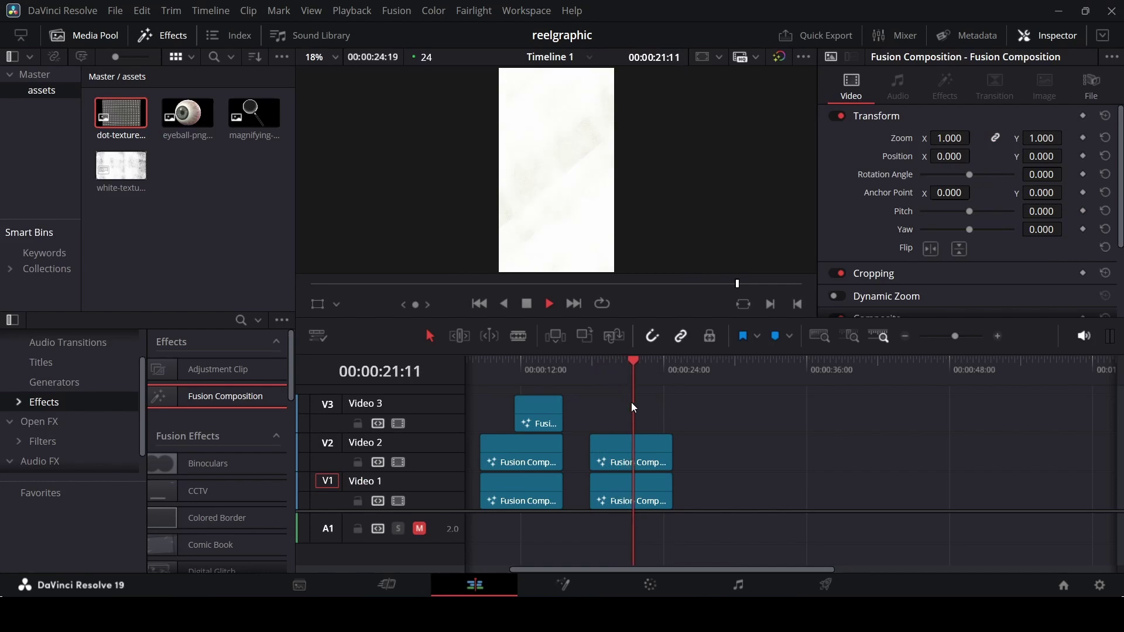
key(space)
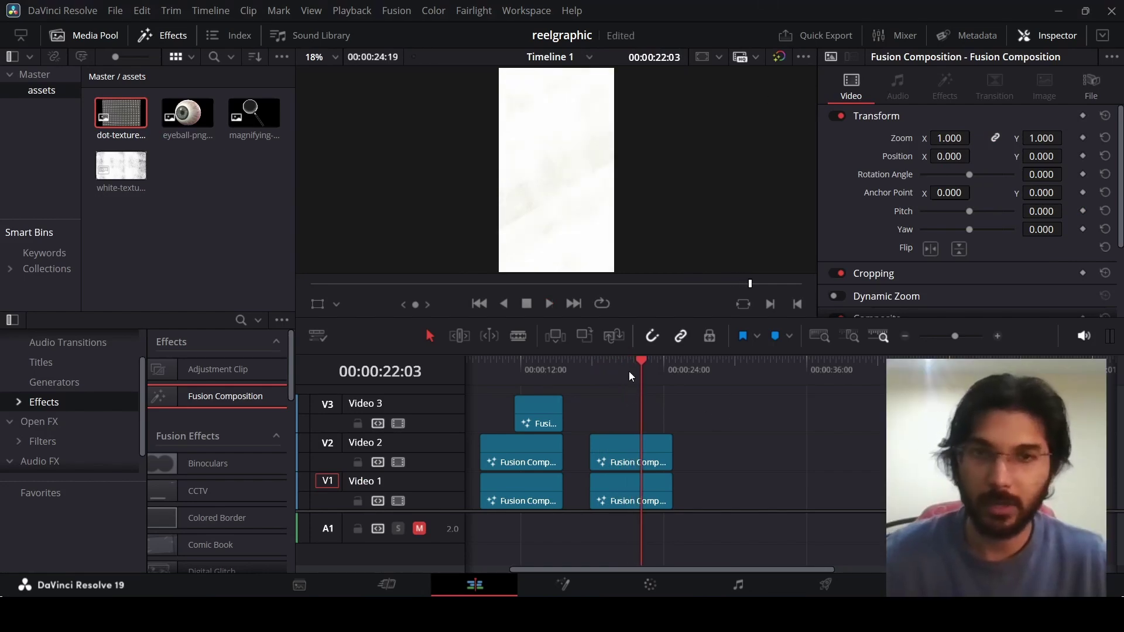
- Add a Fusion Composition clip on Video 3 starting at 00:00:21:10 and set its duration to 4 seconds
drag(630, 372, 634, 372)
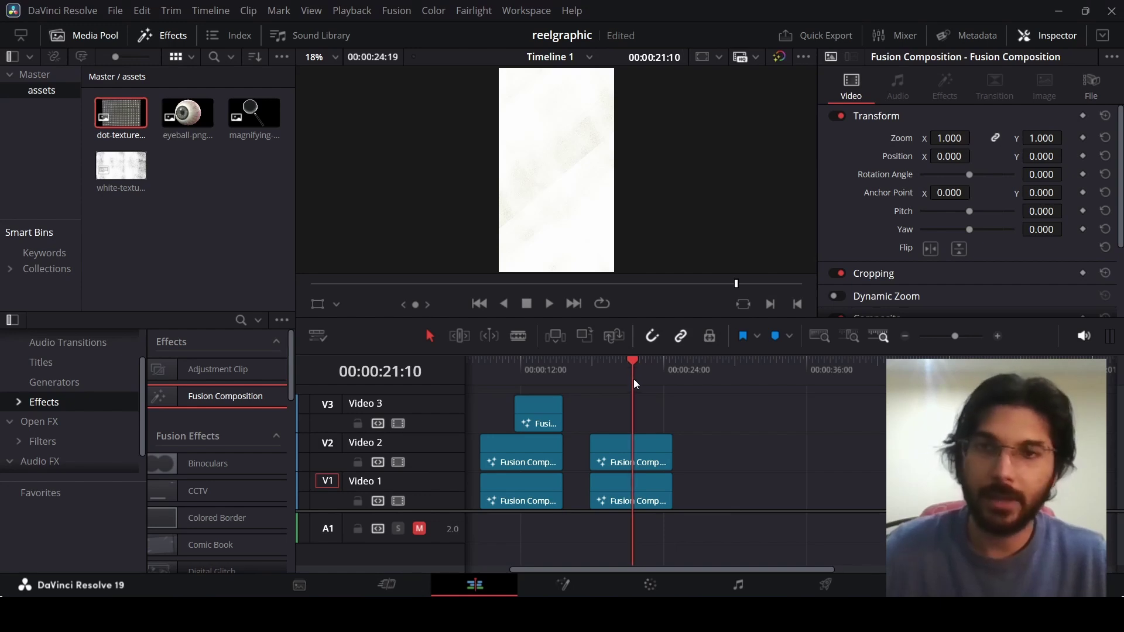
drag(225, 396, 703, 429)
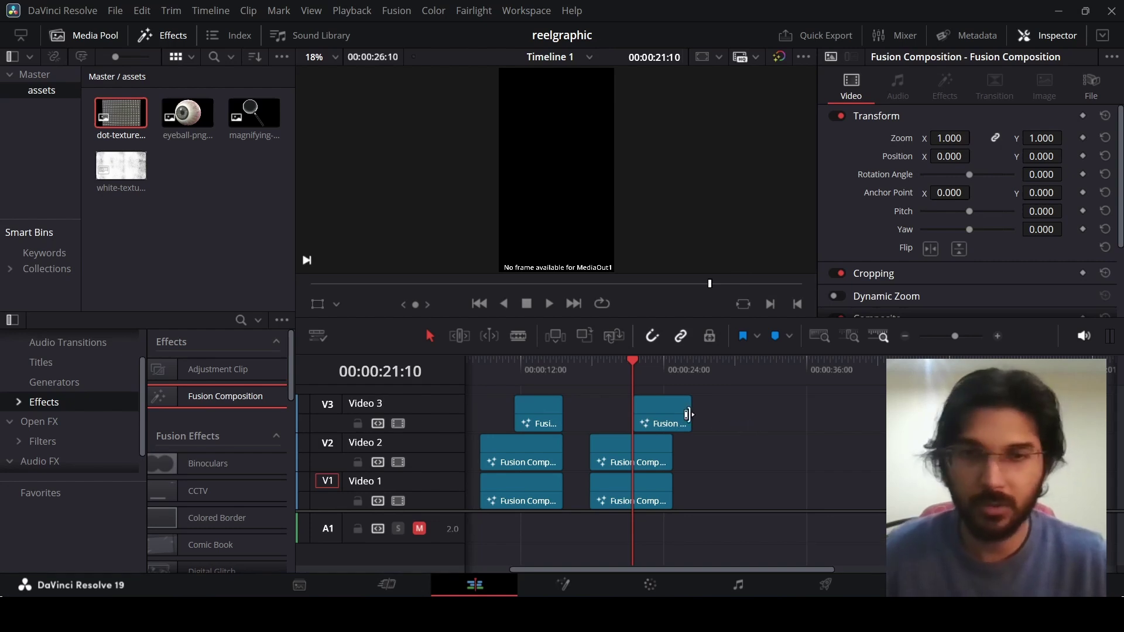
right_click(681, 416)
click(740, 297)
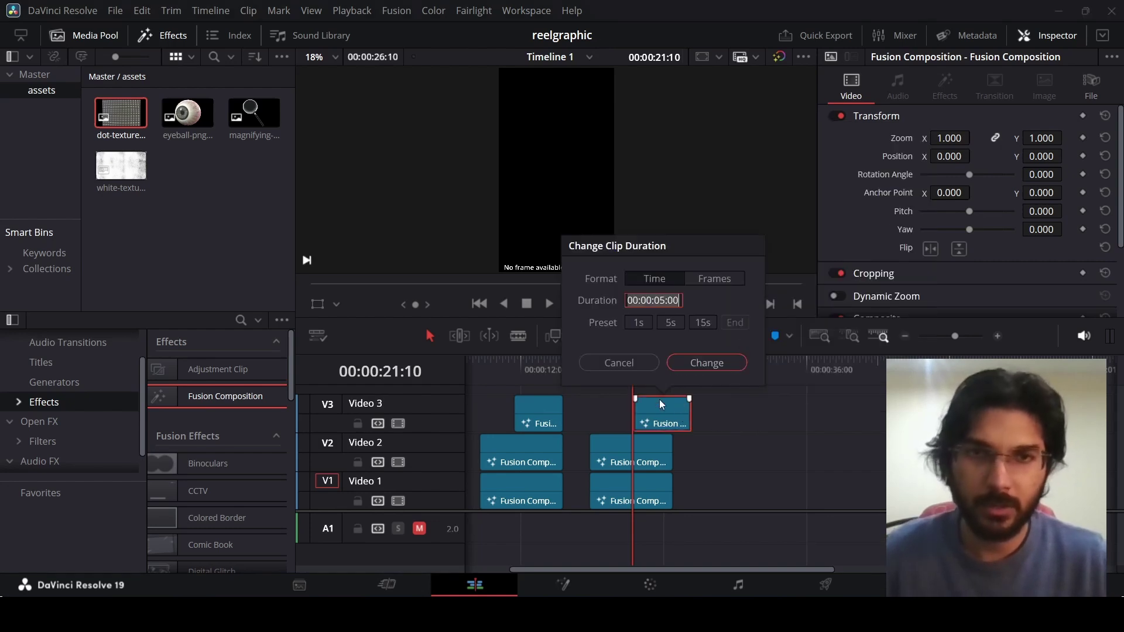
key(Right)
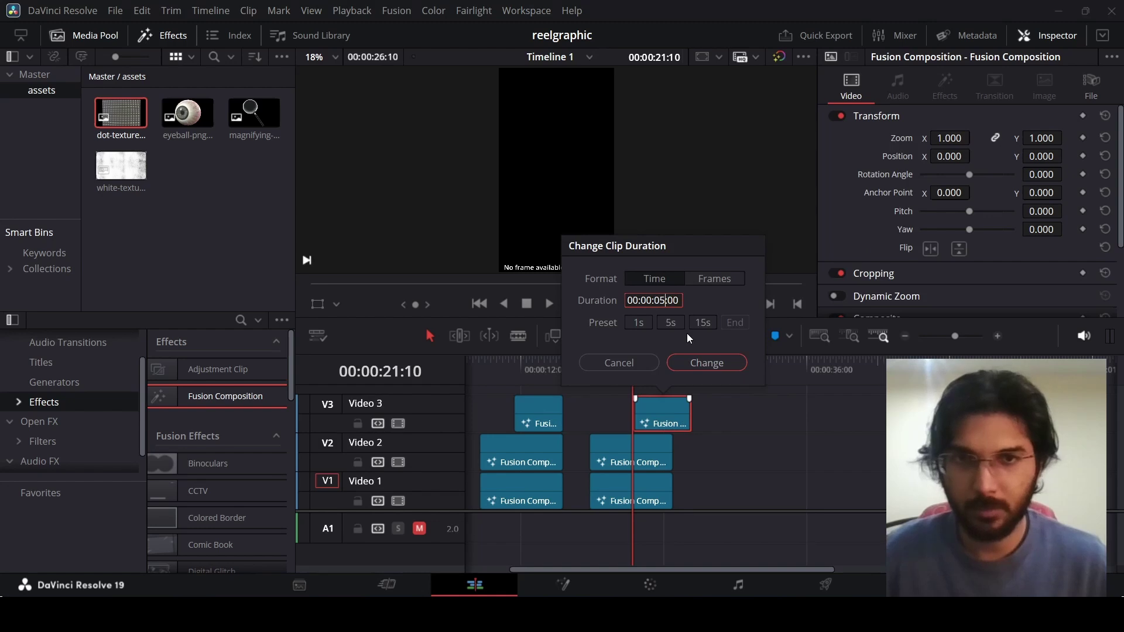
text(4)
key(Return)
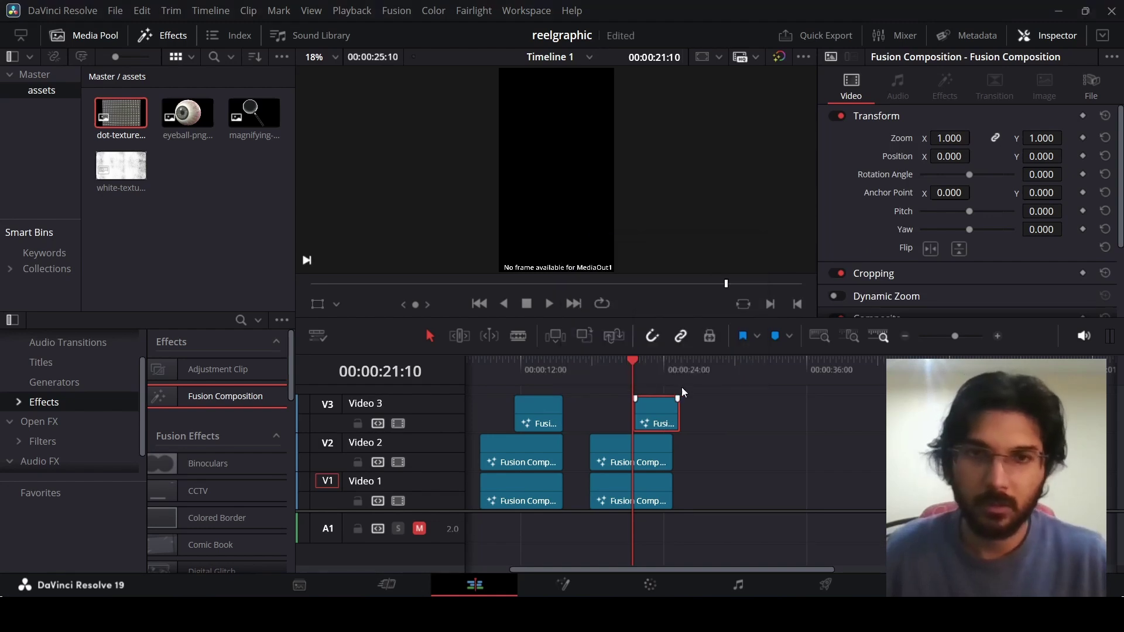
- Shift the new Video 3 composition earlier so its end lines up with the clips below
scroll(684, 408, up, 1)
scroll(763, 421, up, 2)
drag(870, 422, 841, 424)
- Review the second scene's exit with Video 3 disabled, then enable the track again
click(398, 423)
drag(731, 375, 737, 376)
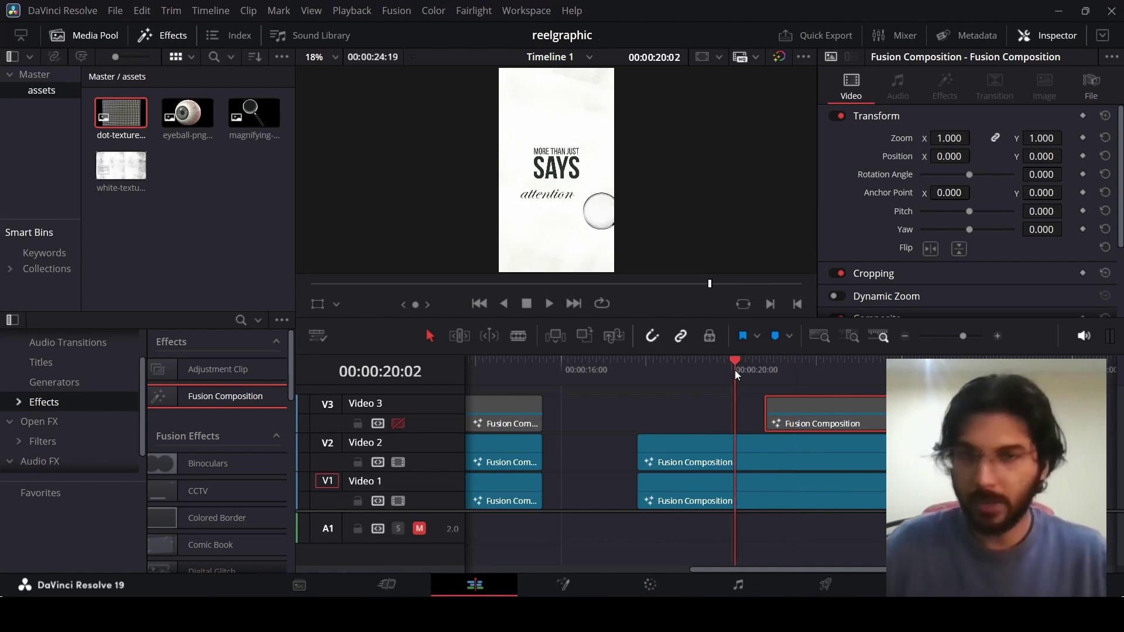
scroll(697, 381, right, 3)
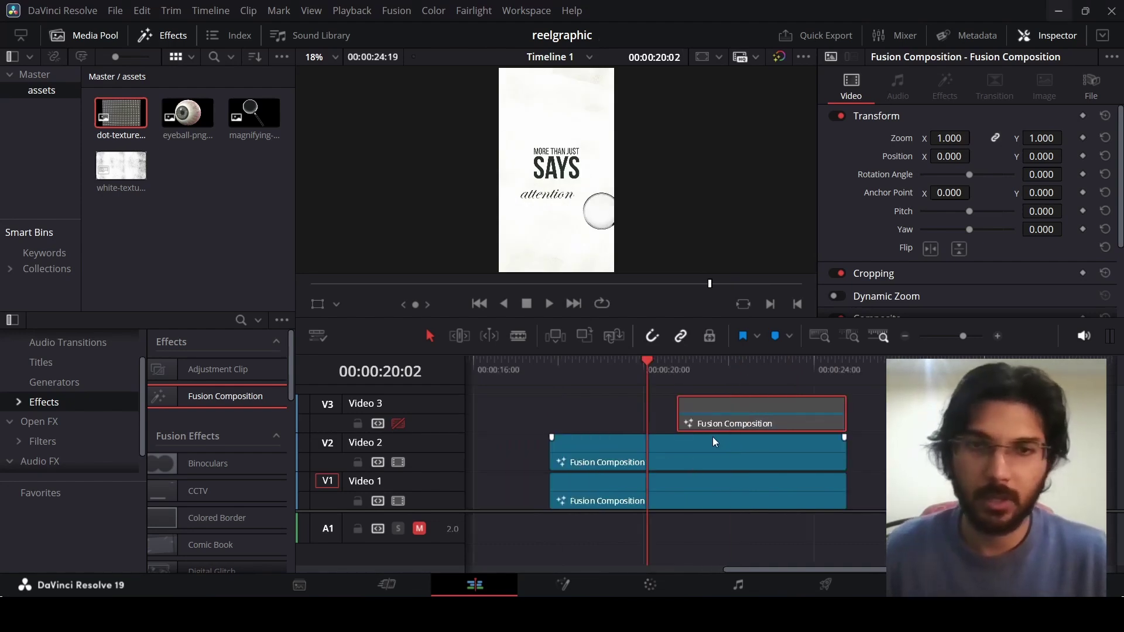
drag(656, 378, 665, 372)
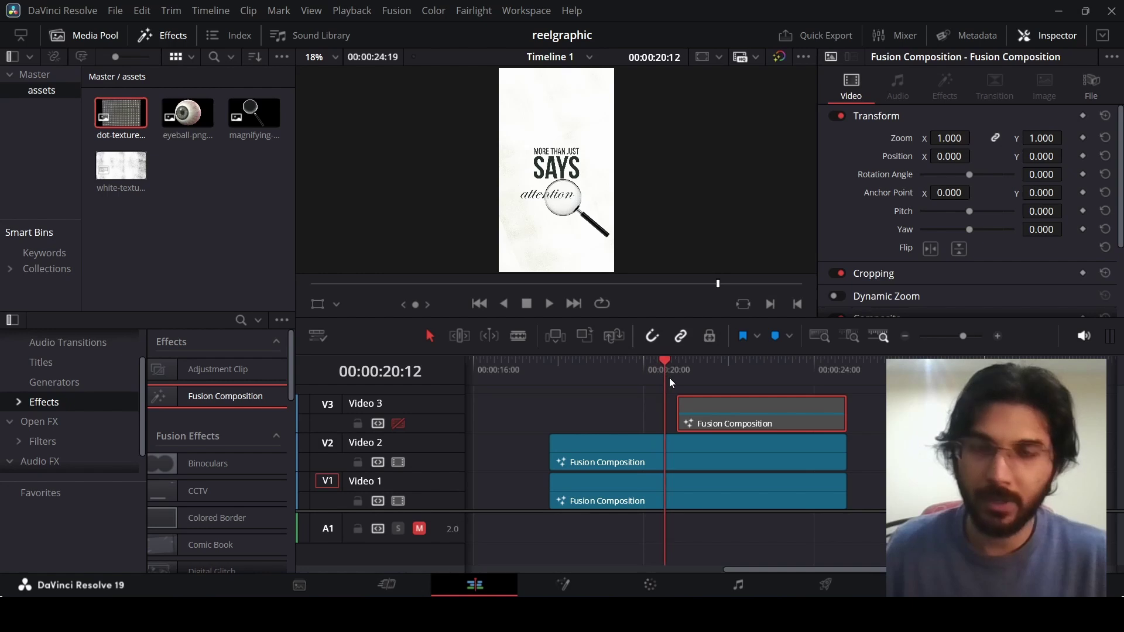
key(space)
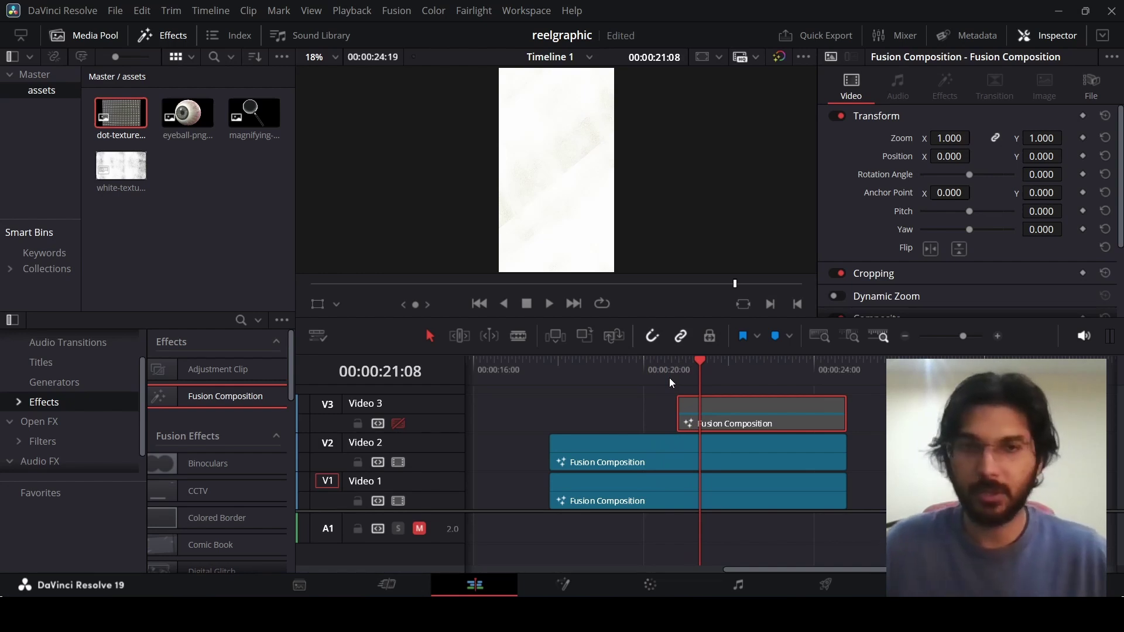
drag(673, 371, 721, 374)
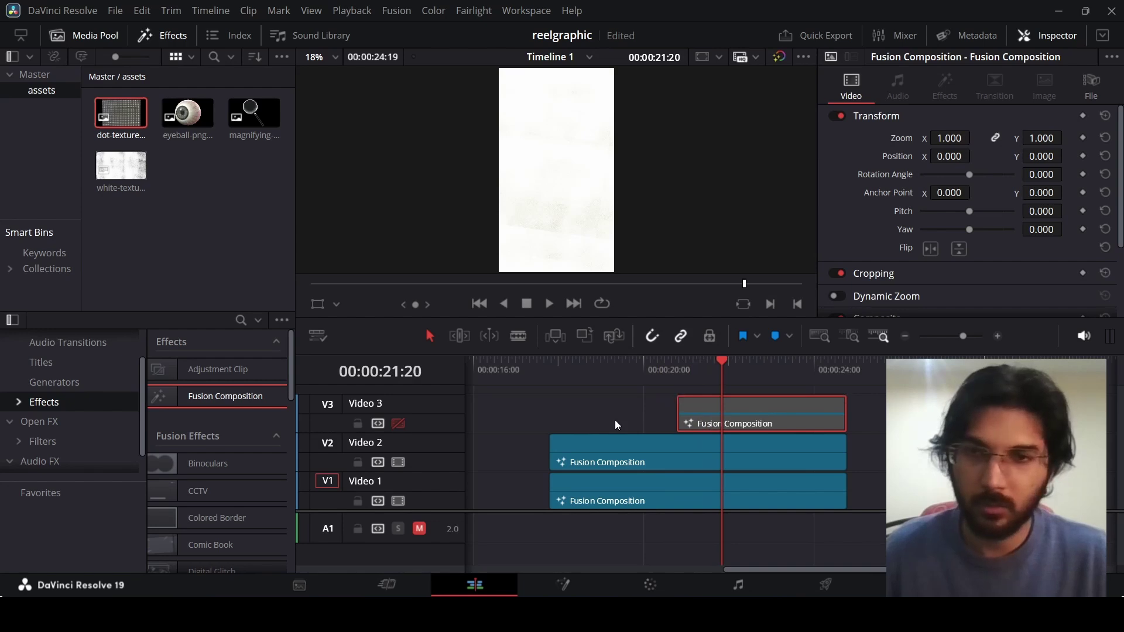
click(402, 423)
- Open the Video 3 composition in the Fusion page and connect a Background with alpha 0 to MediaOut1
right_click(733, 417)
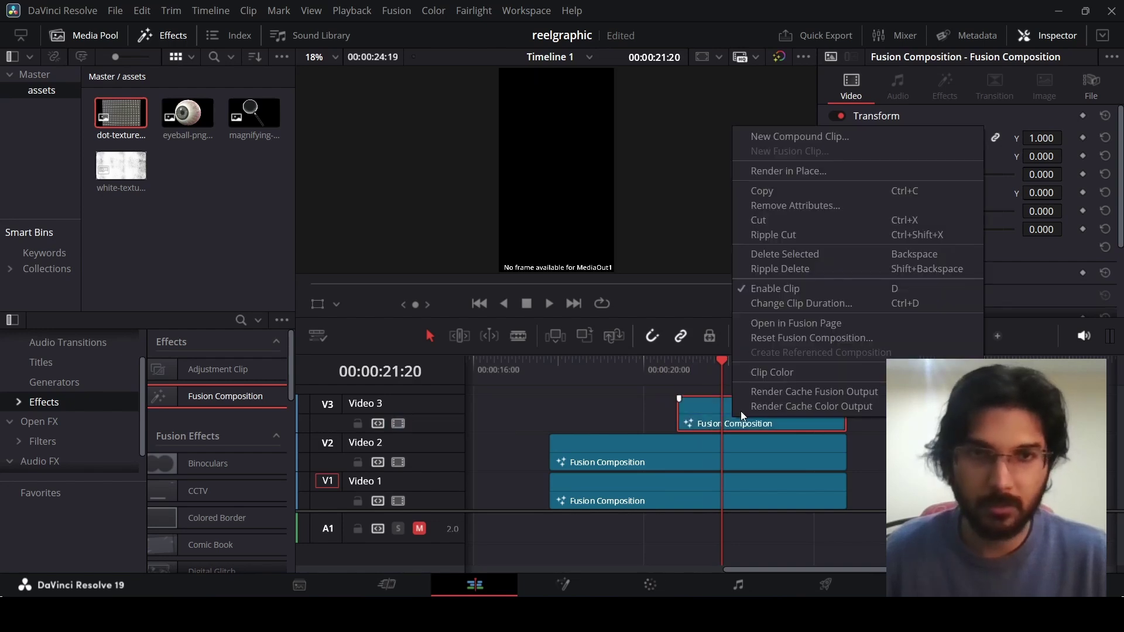
click(804, 328)
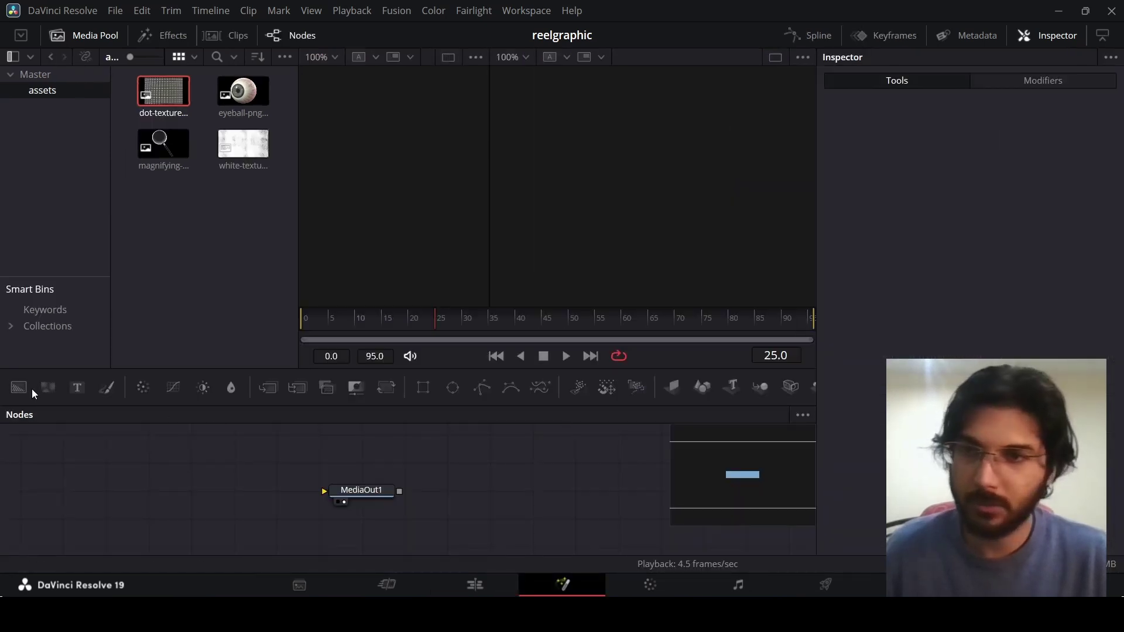
drag(240, 511, 338, 494)
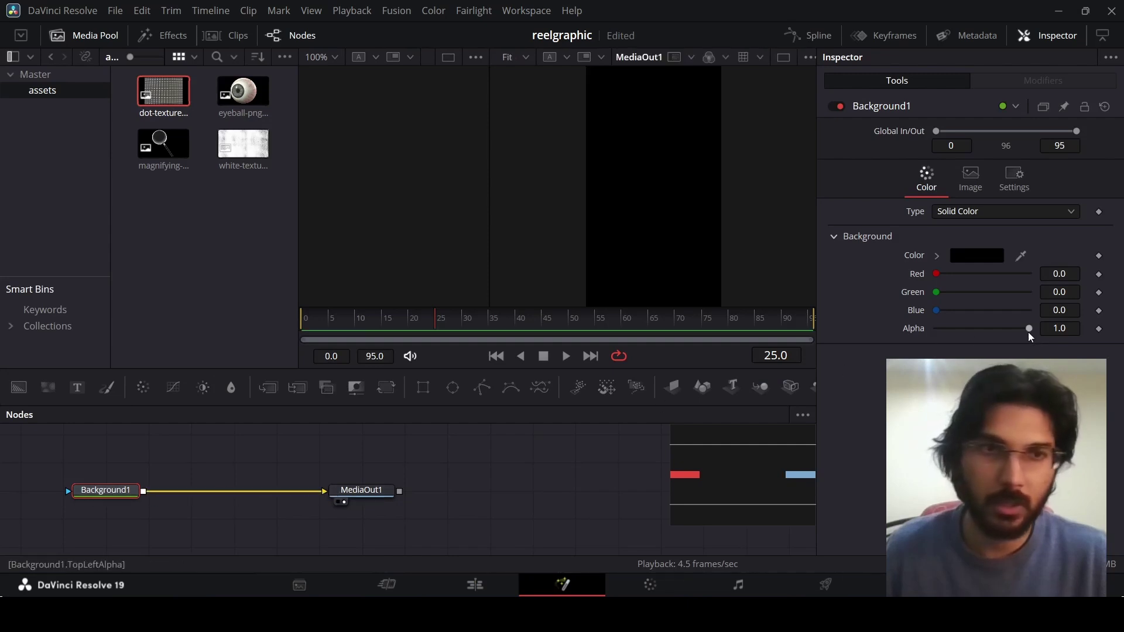
drag(1028, 329, 803, 338)
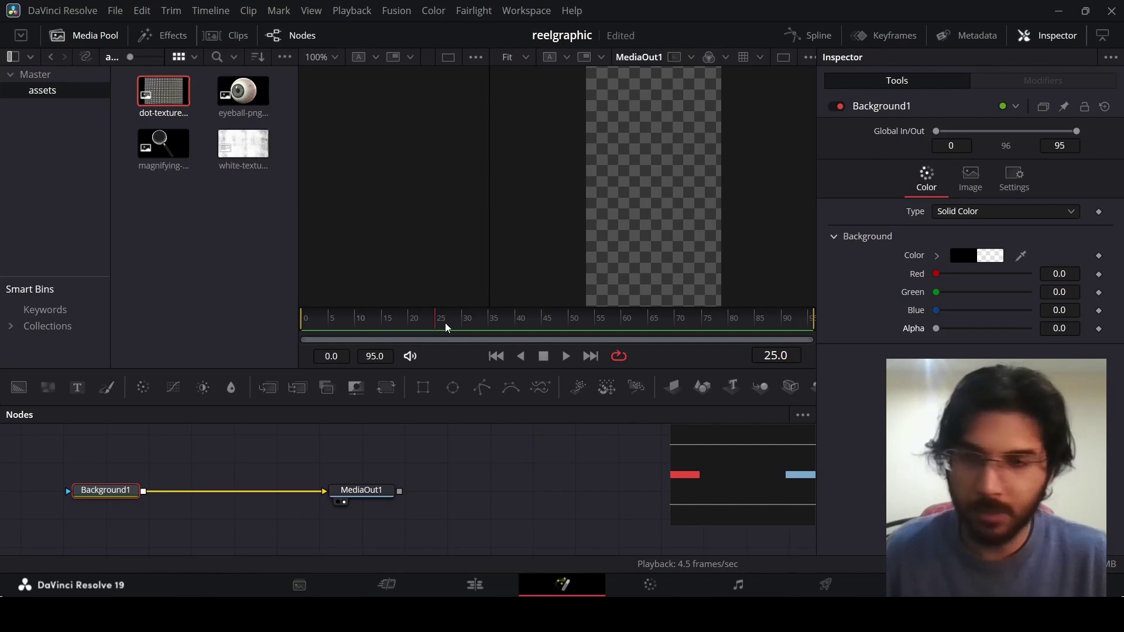
drag(388, 489, 586, 492)
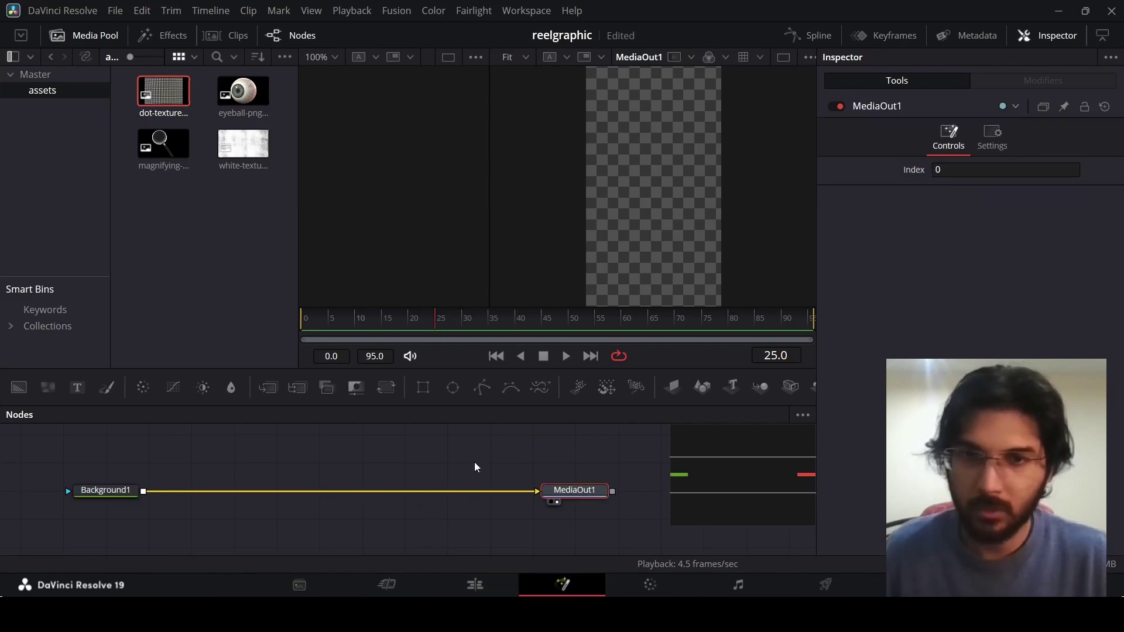
- Insert a Transform before MediaOut1 and keyframe its center on frames 10 and 25, using 0.5, 0.5 on frame 25
click(112, 492)
click(385, 389)
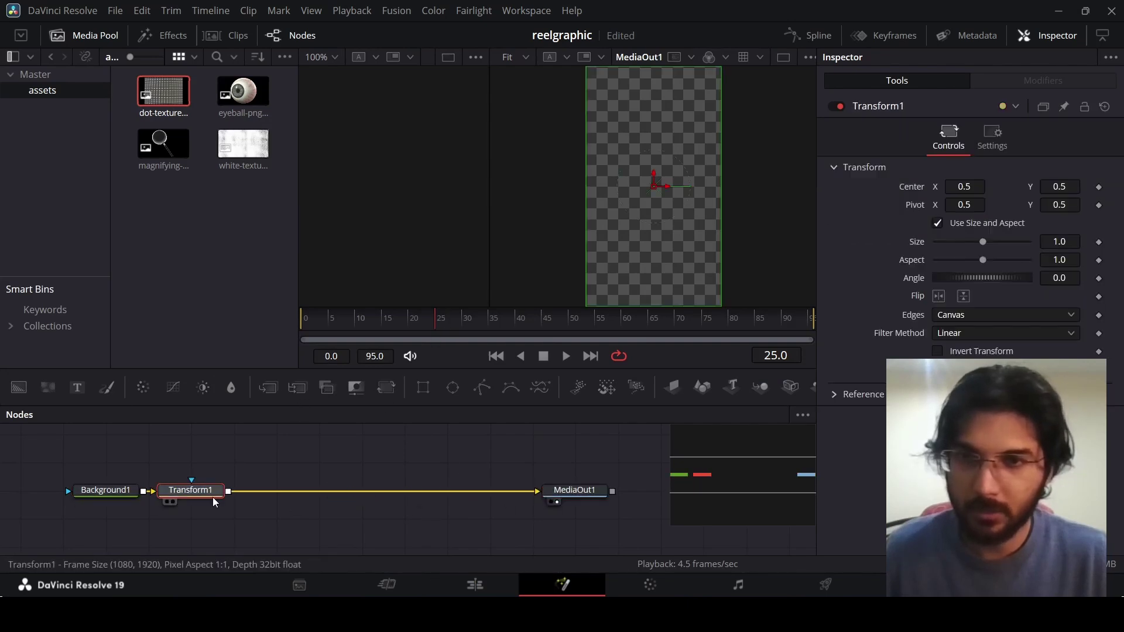
drag(212, 497, 475, 495)
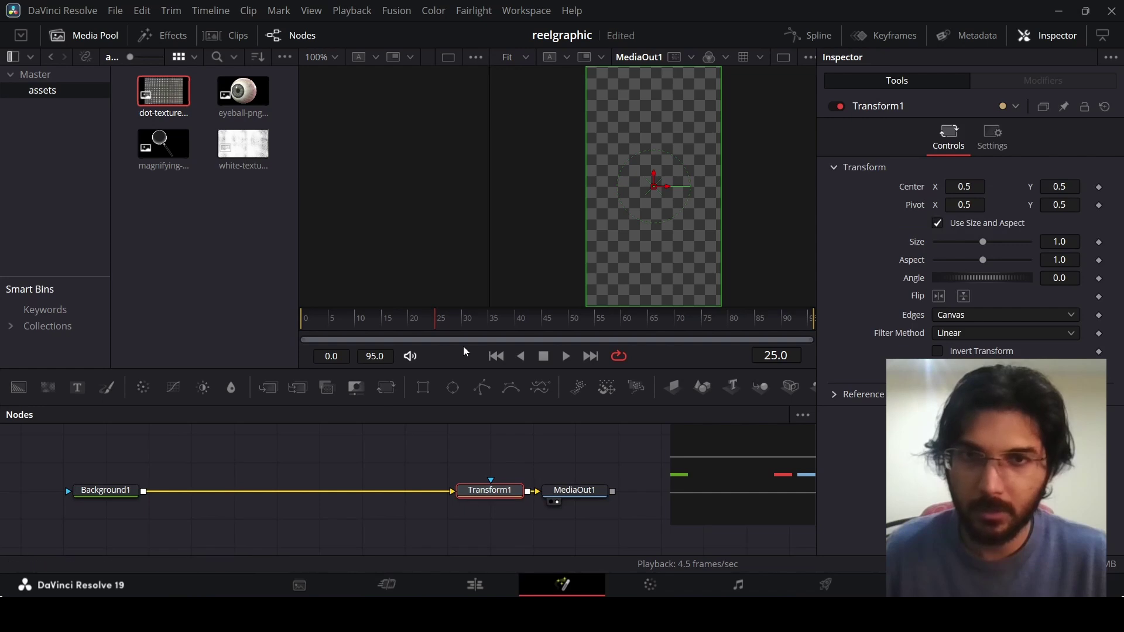
click(1100, 187)
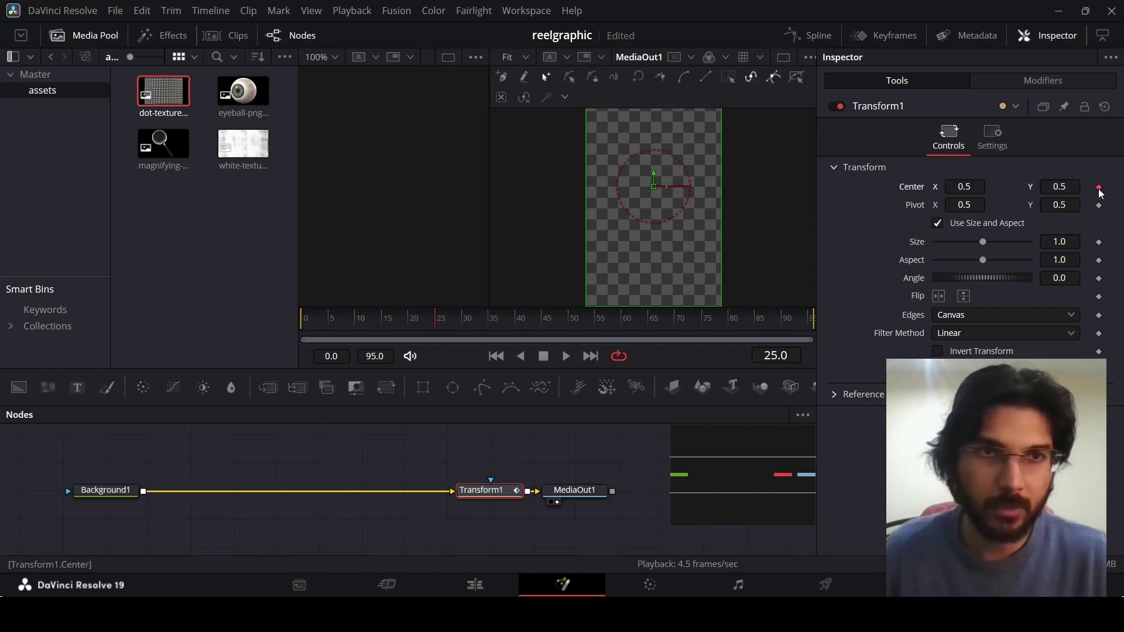
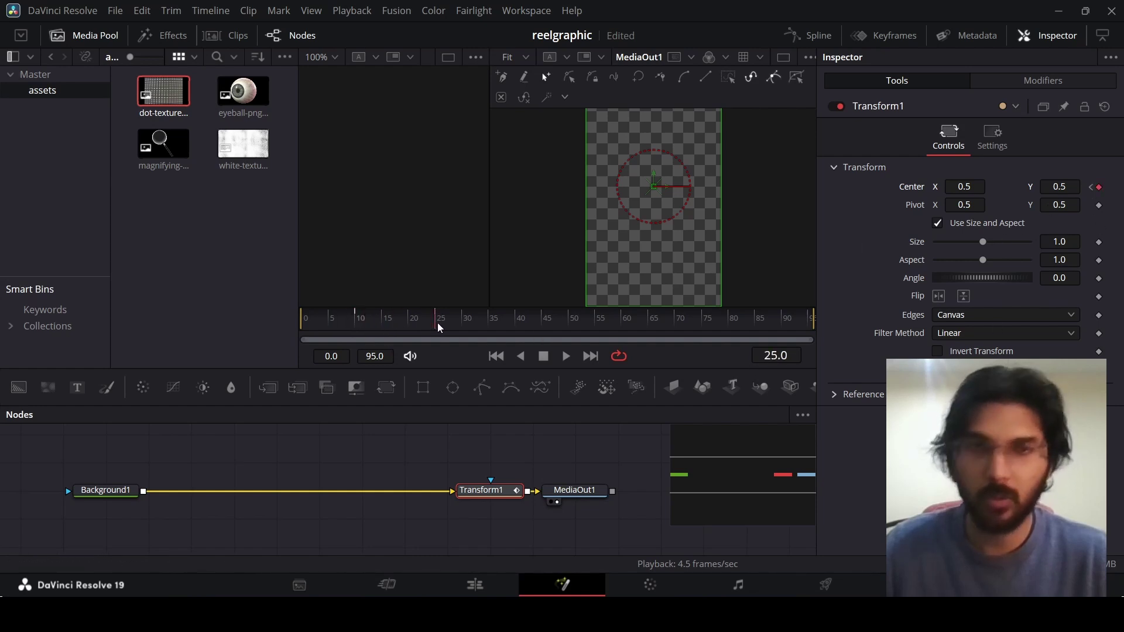
click(526, 451)
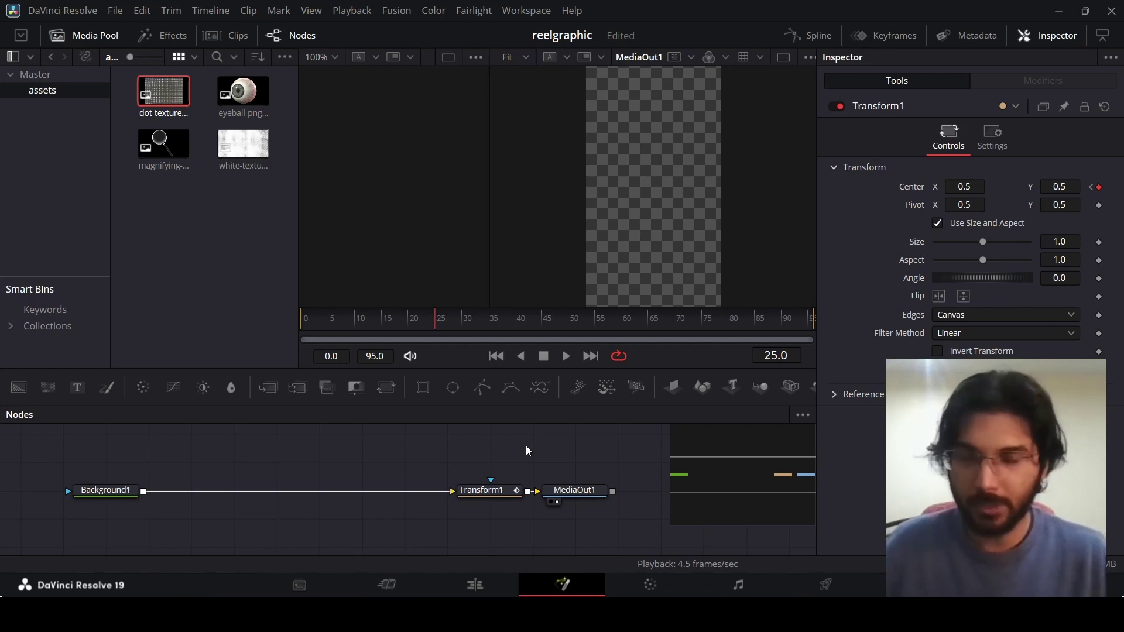
- Insert a MultiMerge between Background1 and Transform1 and space it midway between them
click(123, 493)
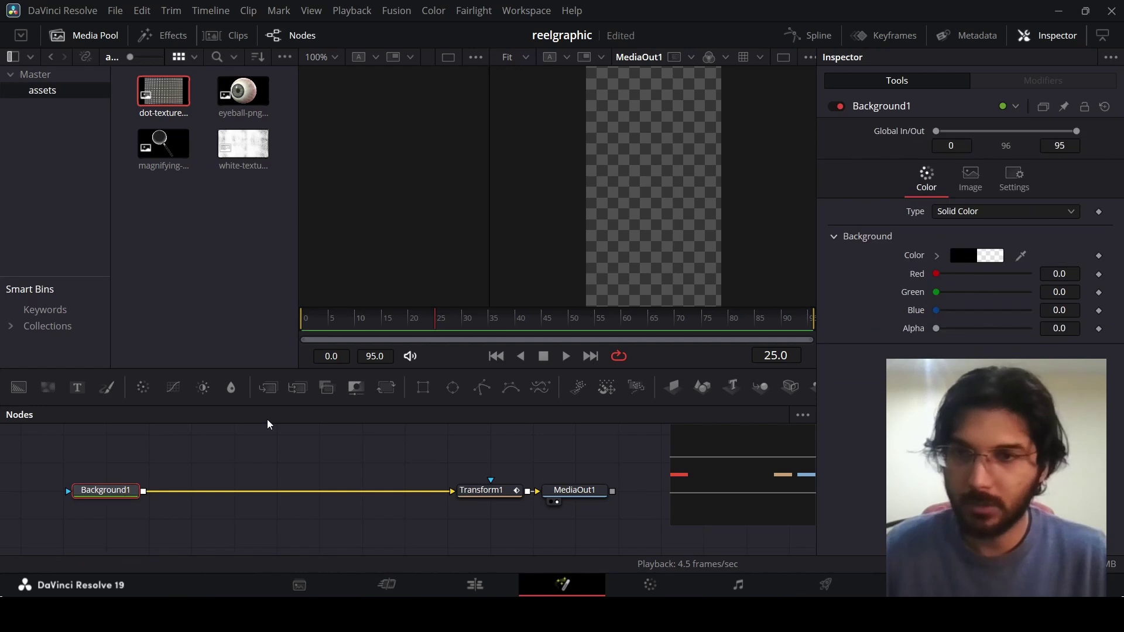
click(298, 388)
drag(198, 492, 326, 492)
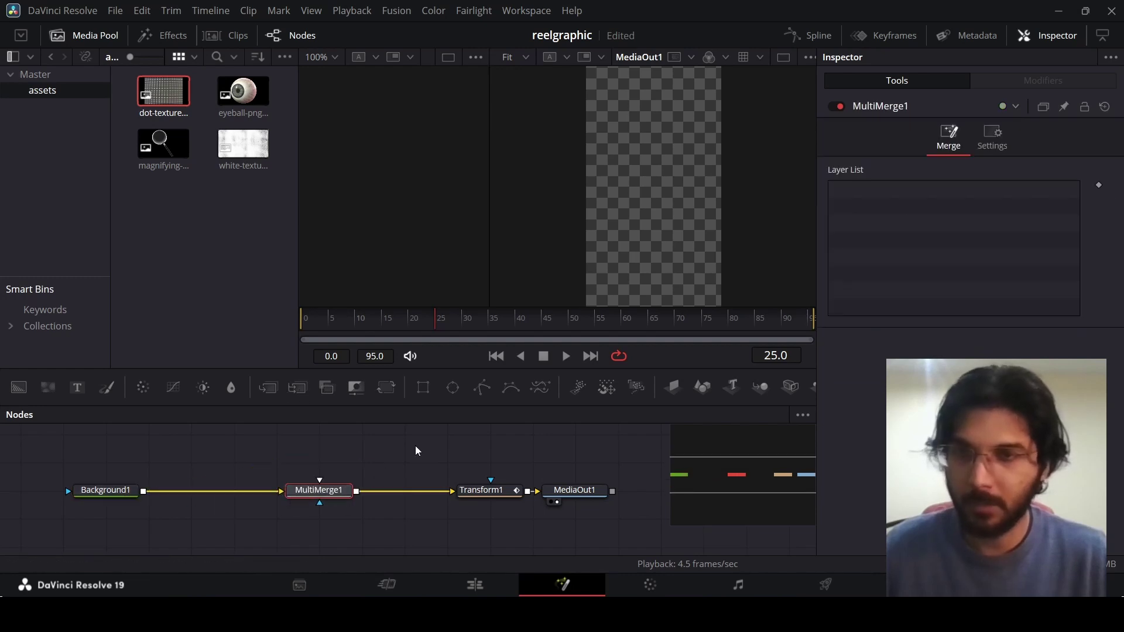
- Feed a Text node into MultiMerge1 reading "looks" in Bebas Neue Bold
drag(79, 389, 319, 463)
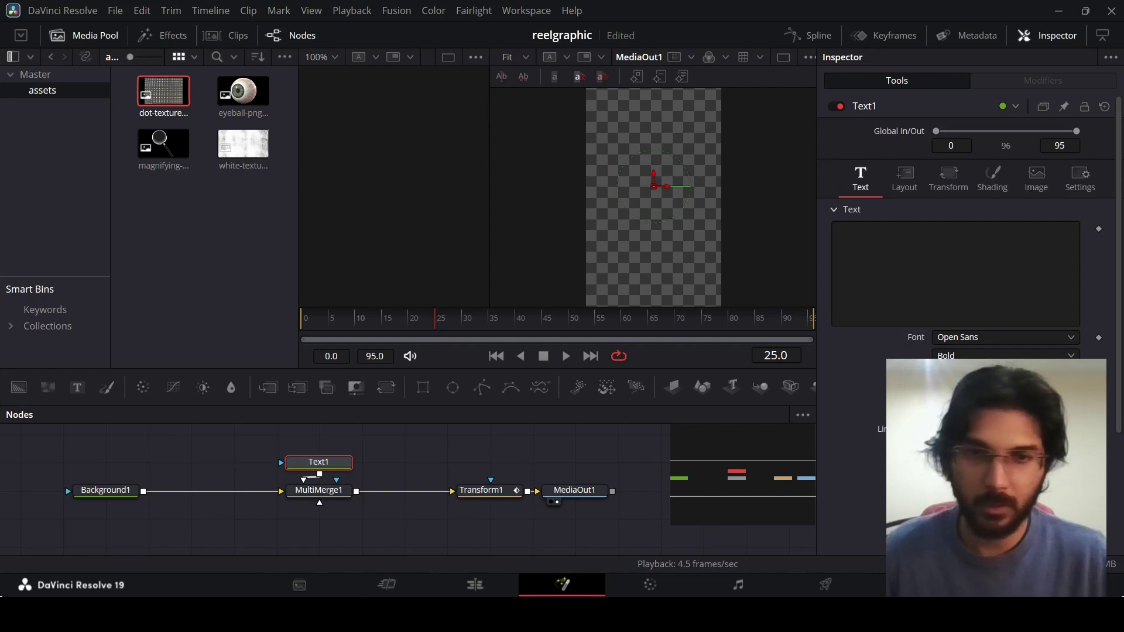
click(896, 262)
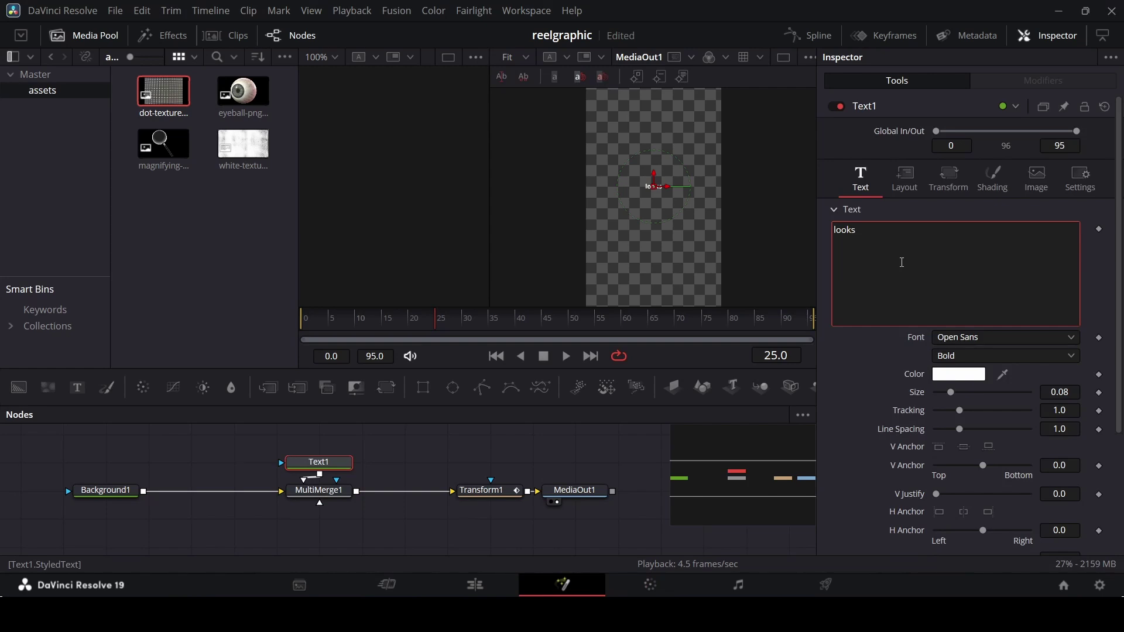
click(977, 336)
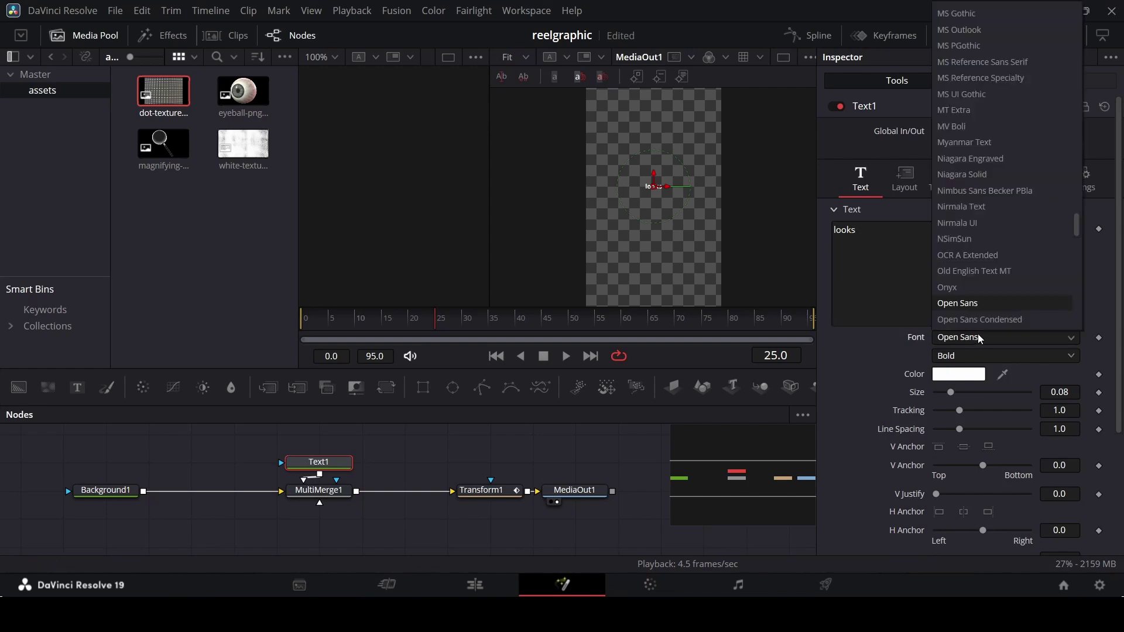
text(be)
key(Return)
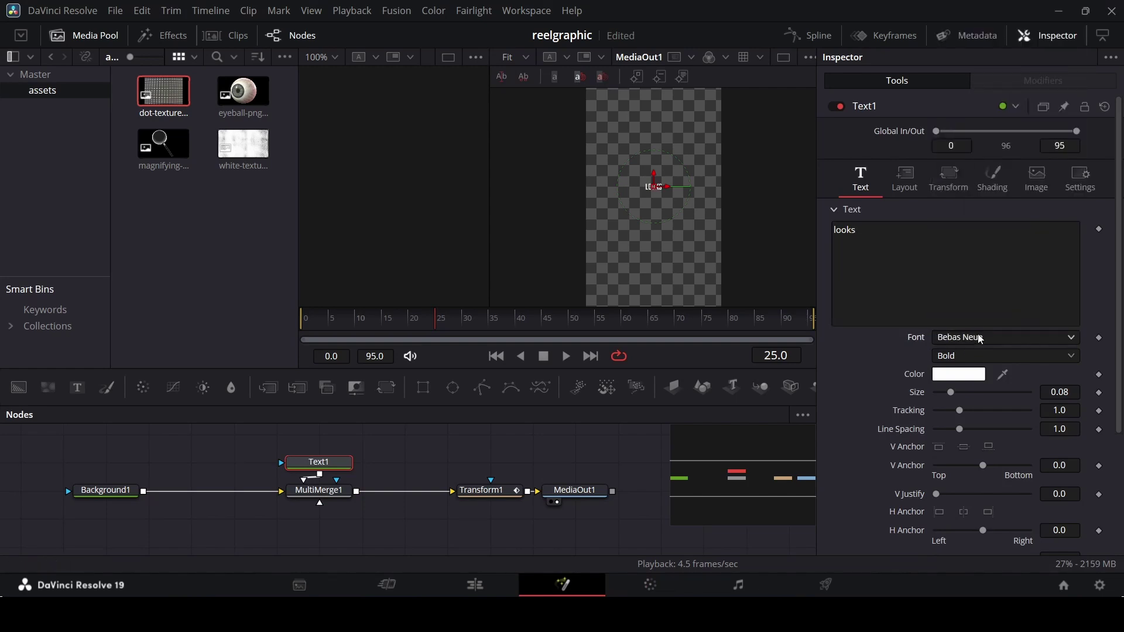
click(975, 358)
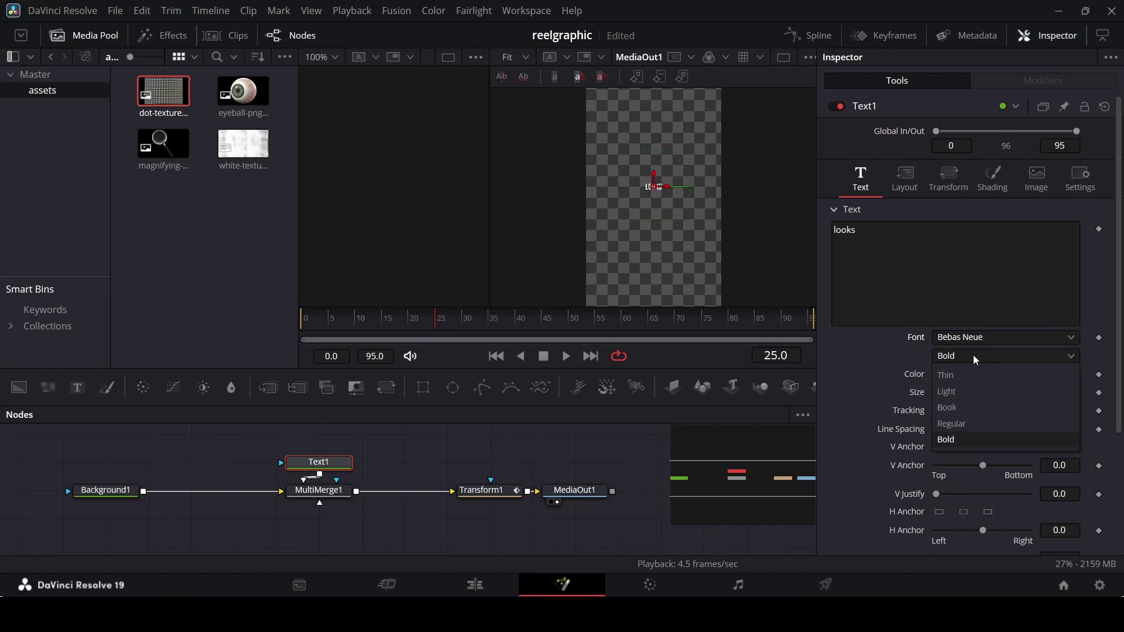
click(963, 356)
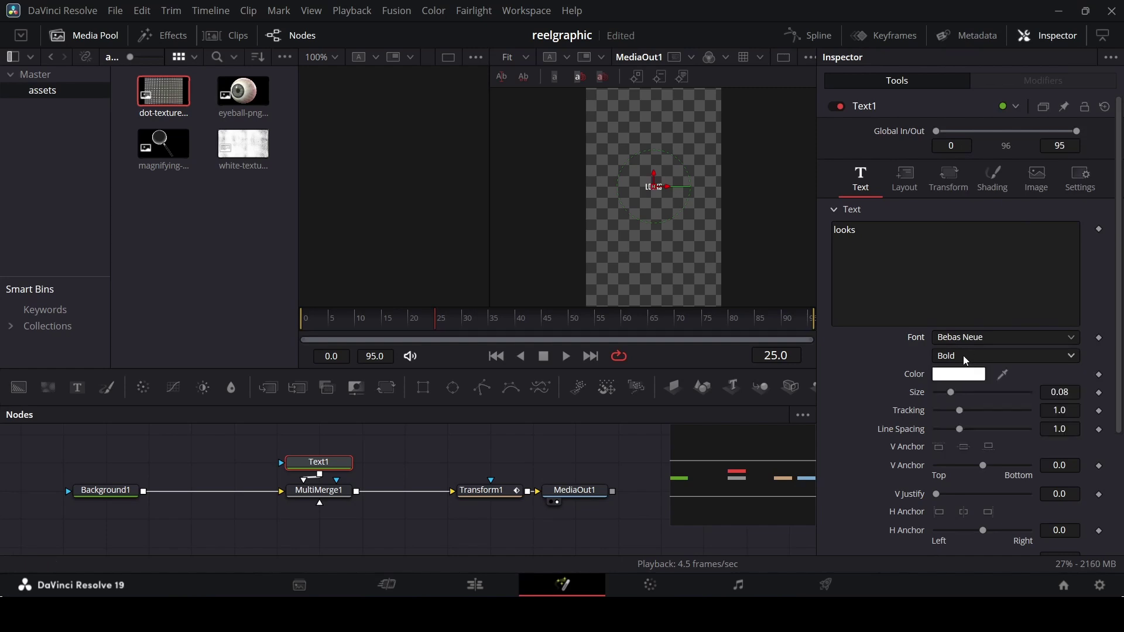
- Add the eyeball image to the node graph and feed it into MultiMerge1
click(466, 446)
scroll(469, 446, up, 2)
drag(243, 92, 319, 534)
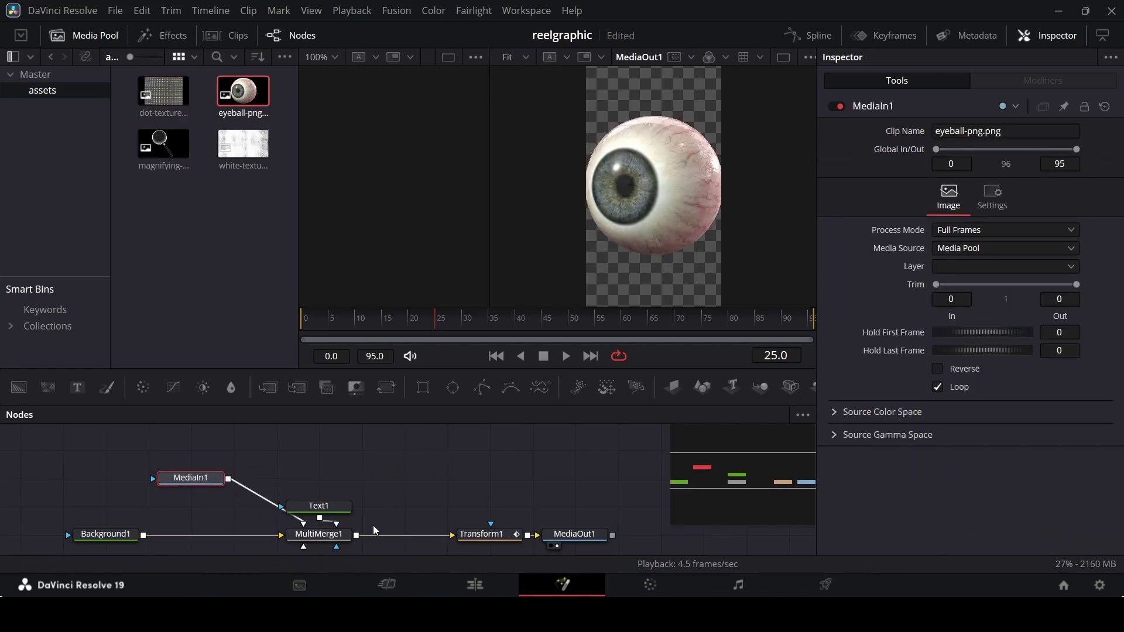
- Scale the eyeball layer to 0.47, rotate it to -36.5 and place it near the frame's lower-right corner, center about 0.86, 0.13
click(319, 534)
scroll(328, 527, down, 1)
drag(980, 374, 969, 395)
click(887, 192)
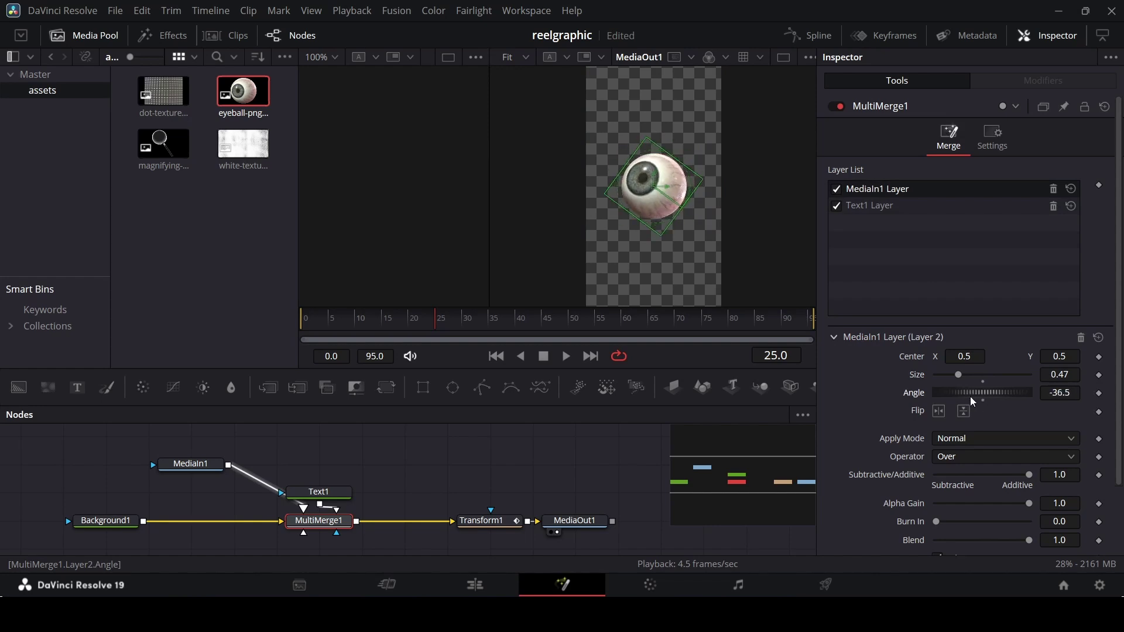
drag(653, 154, 702, 245)
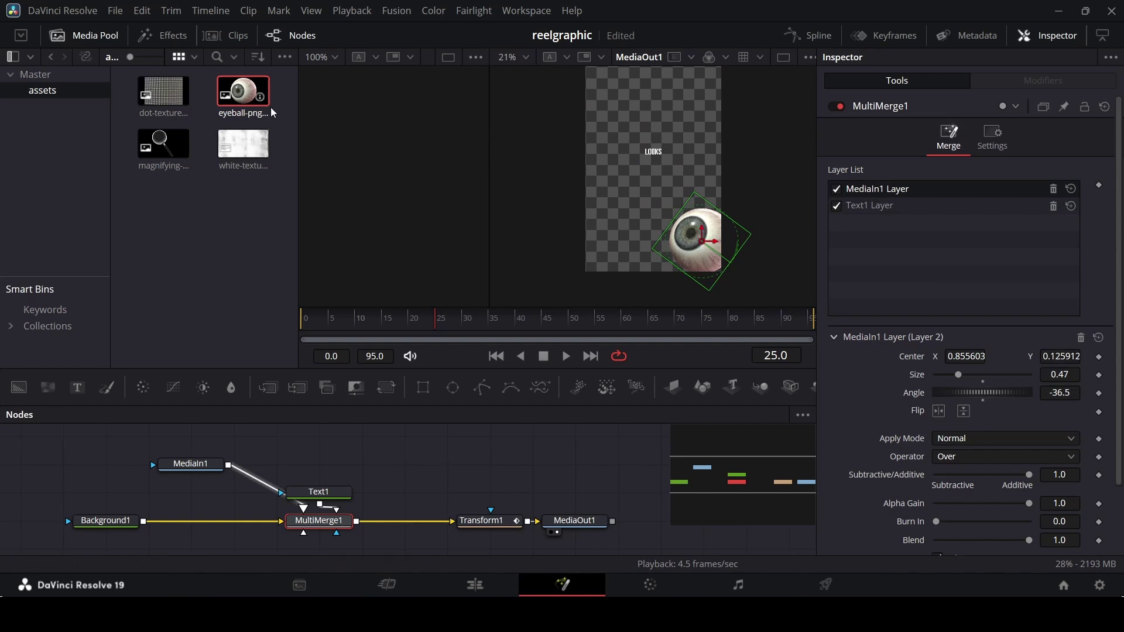
- Feed a second eyeball image into MultiMerge1 and set its layer to size 0.72, angle 28.7, center about 0.97, 0.85 near the frame's upper-right corner
drag(272, 112, 329, 529)
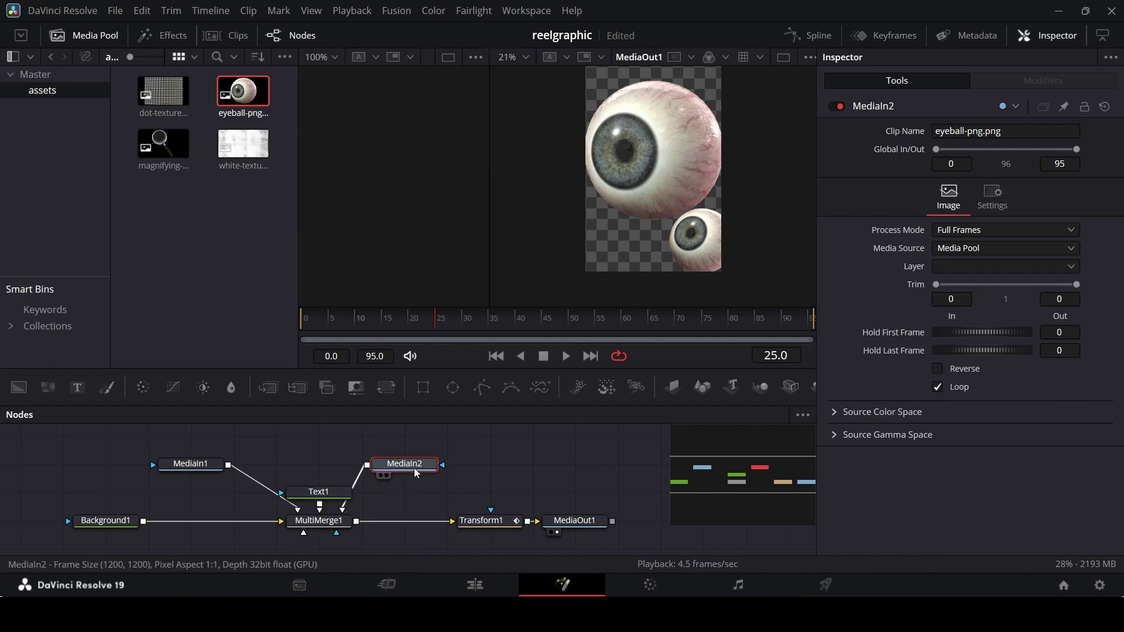
click(319, 520)
click(893, 188)
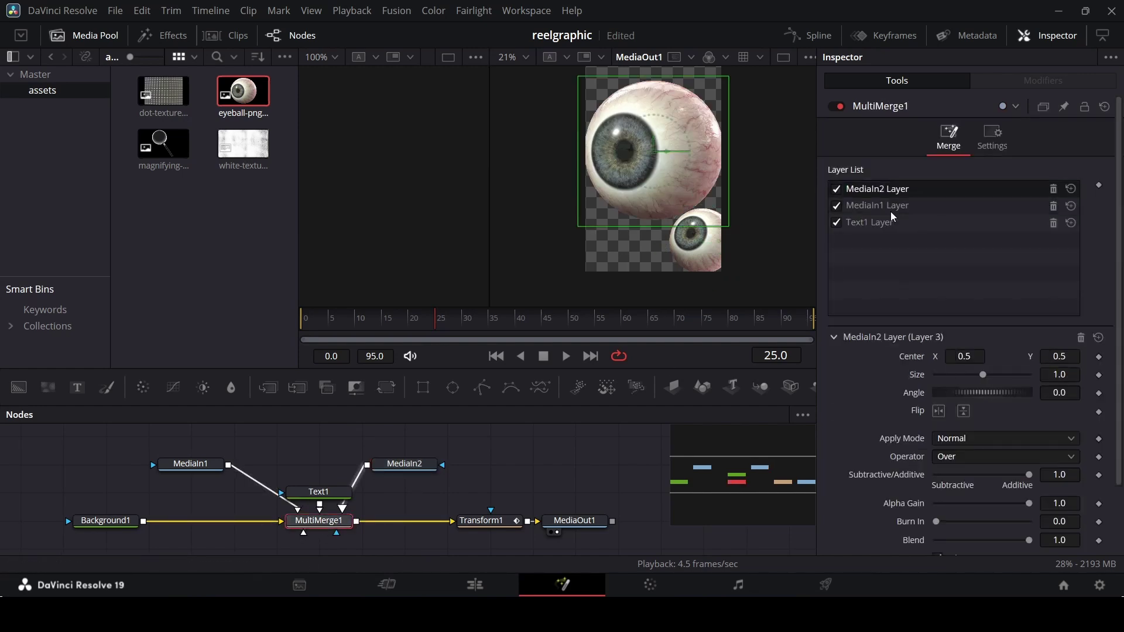
drag(981, 374, 958, 381)
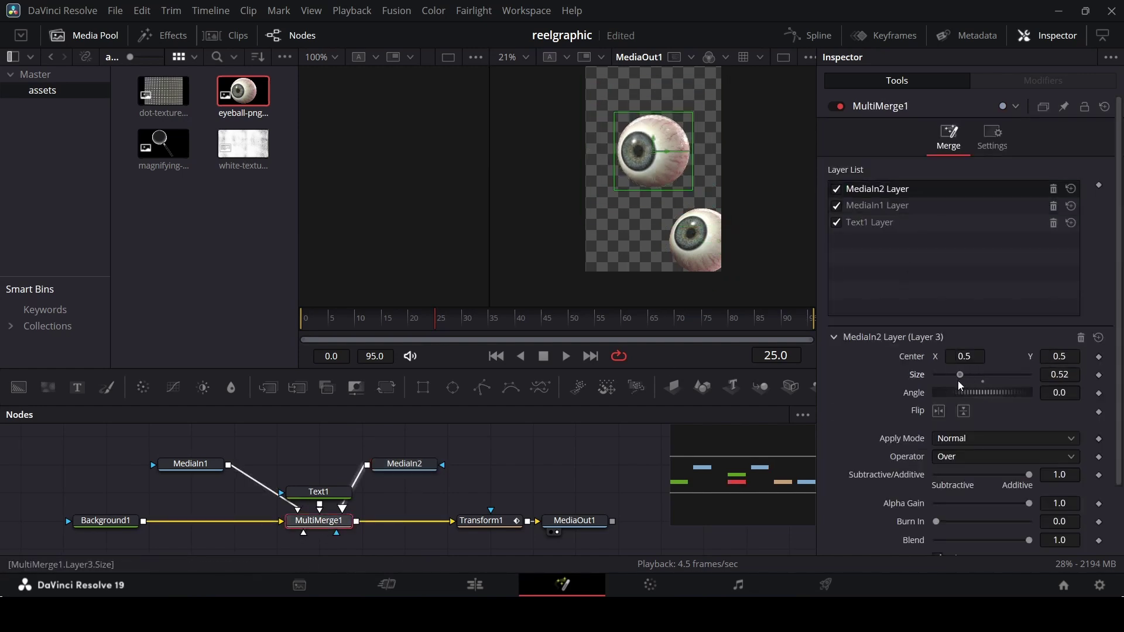
drag(672, 184, 714, 100)
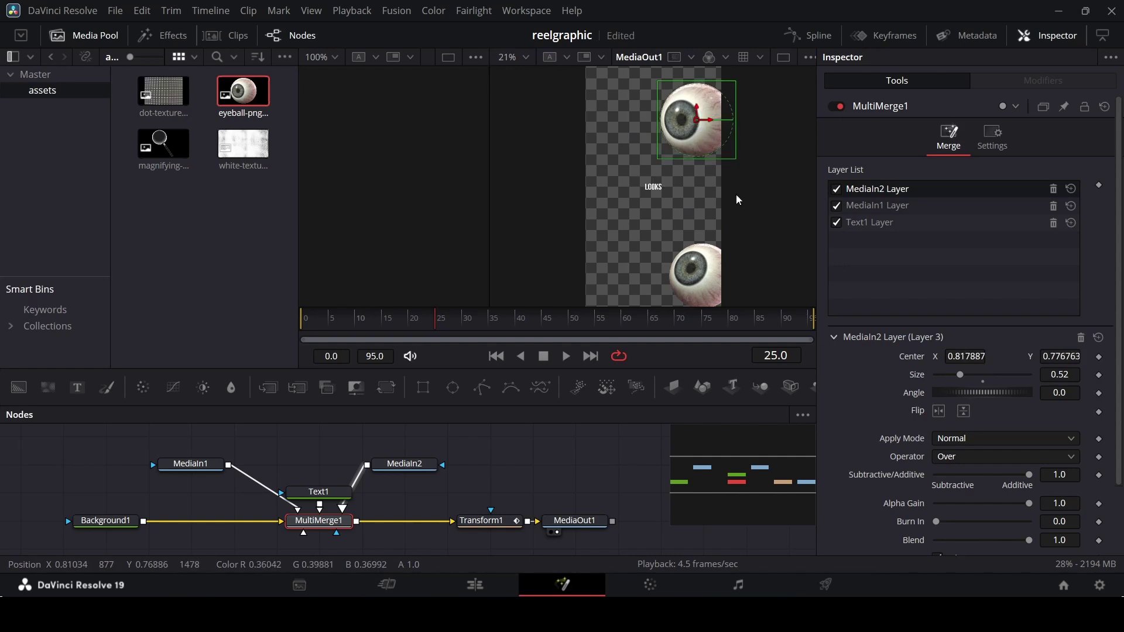
mouse_move(975, 397)
mouse_down()
mouse_move(990, 395)
mouse_move(972, 396)
mouse_move(972, 378)
mouse_up()
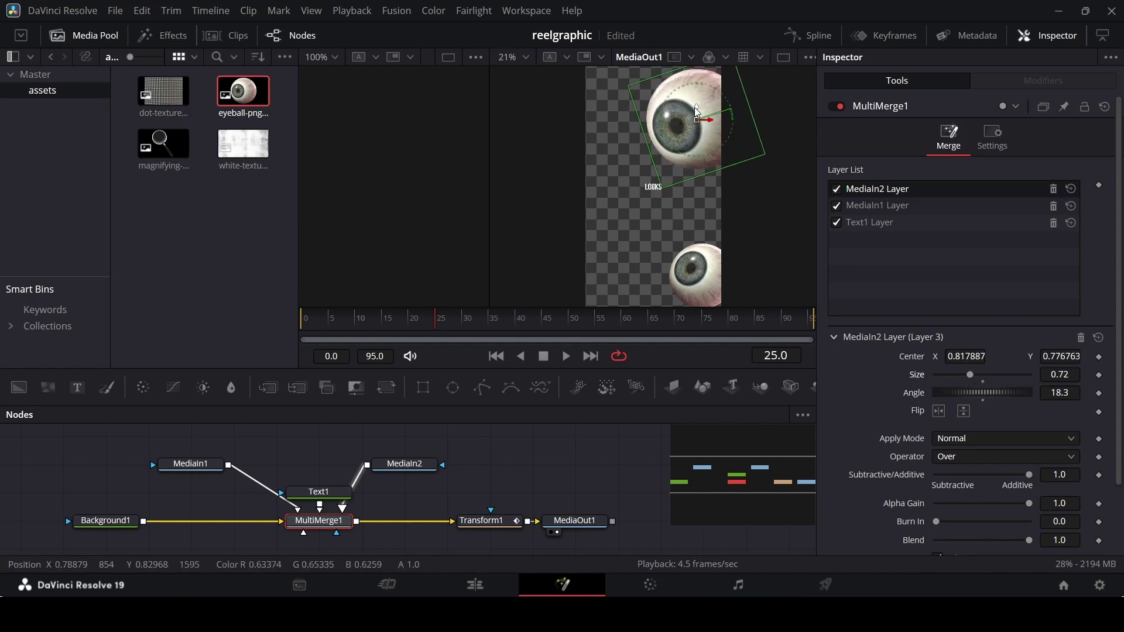
scroll(702, 170, up, 2)
drag(698, 160, 718, 142)
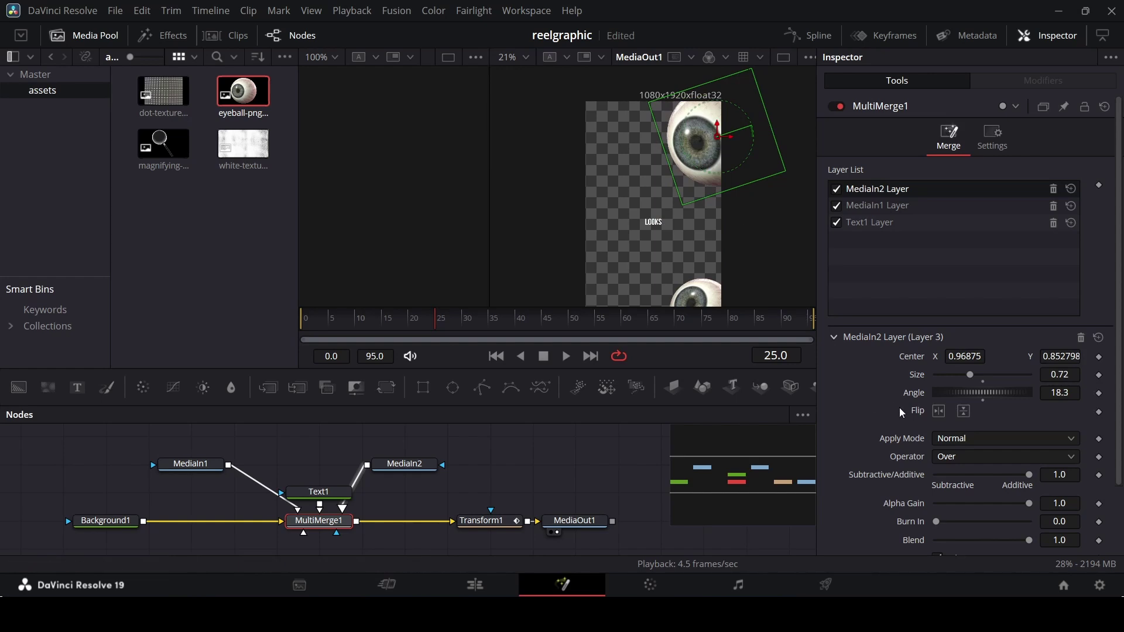
drag(982, 393, 985, 402)
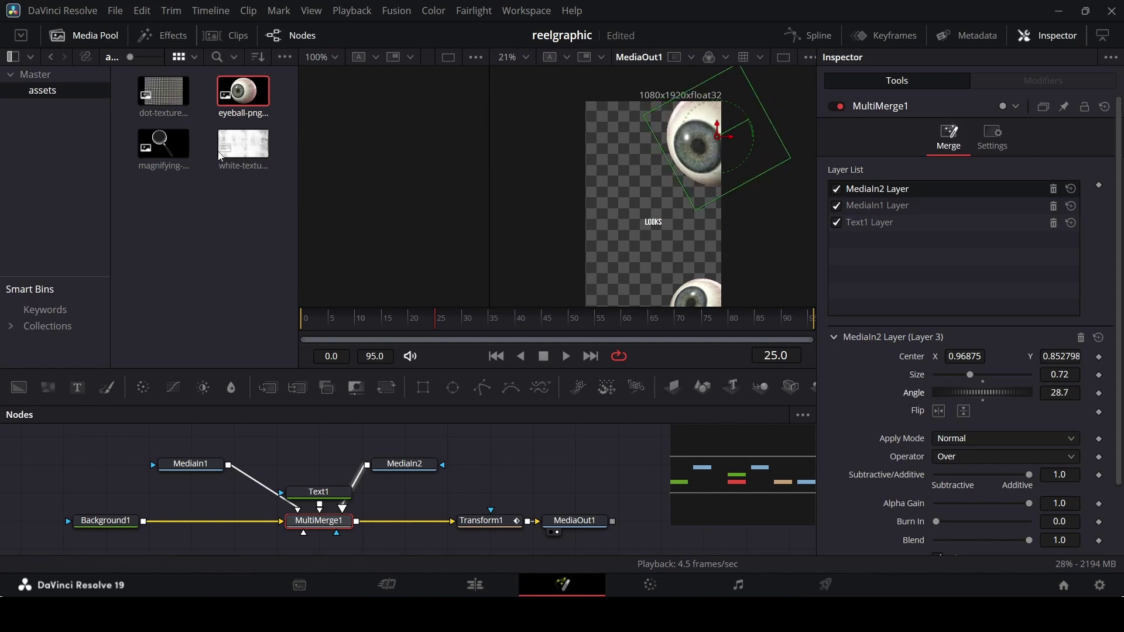
- Add a third eyeball image to the node graph and feed it into MultiMerge1
drag(243, 92, 418, 499)
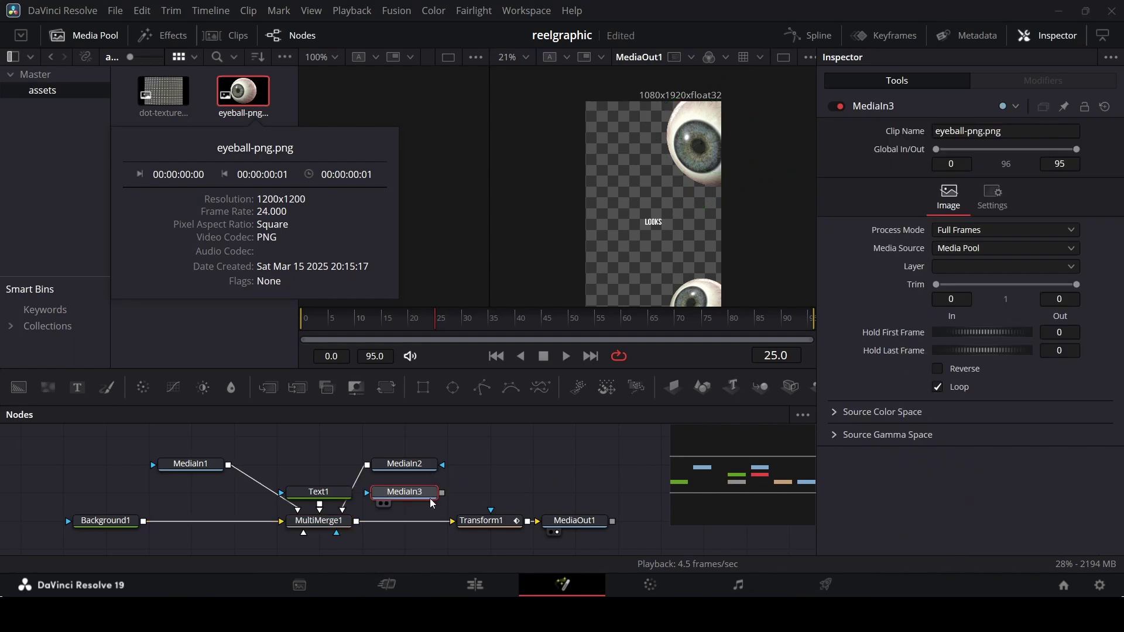
scroll(431, 502, down, 1)
drag(415, 451, 317, 479)
click(318, 479)
- Flip the MediaIn3 layer horizontally, scale it to 0.56, rotate it to -44.3 and center it at about 0.03, 0.90
click(837, 239)
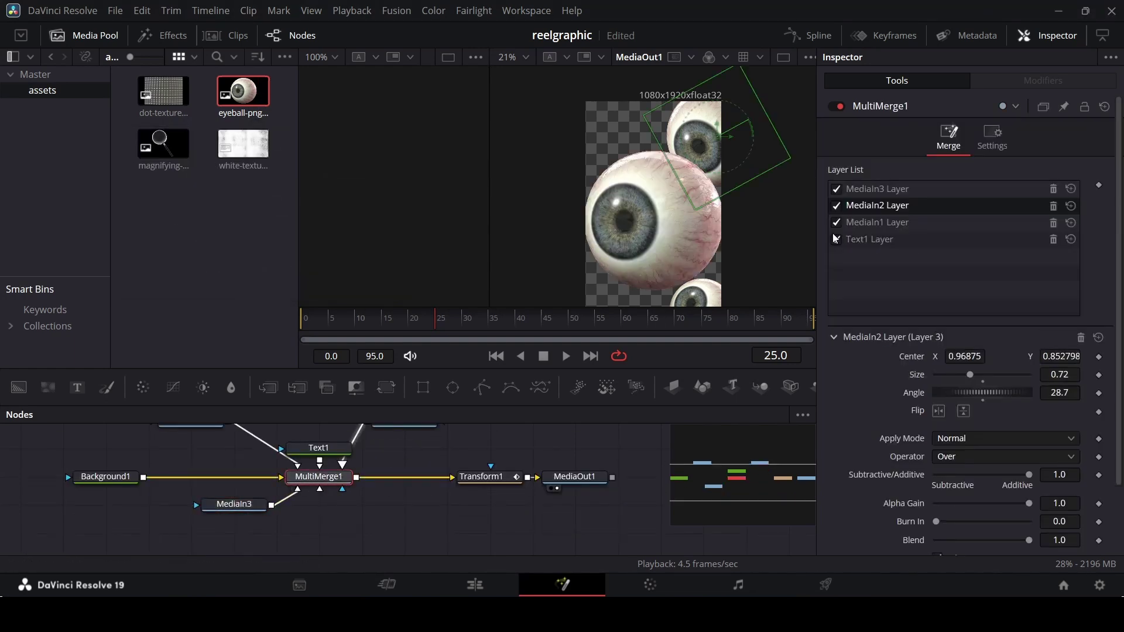
click(875, 190)
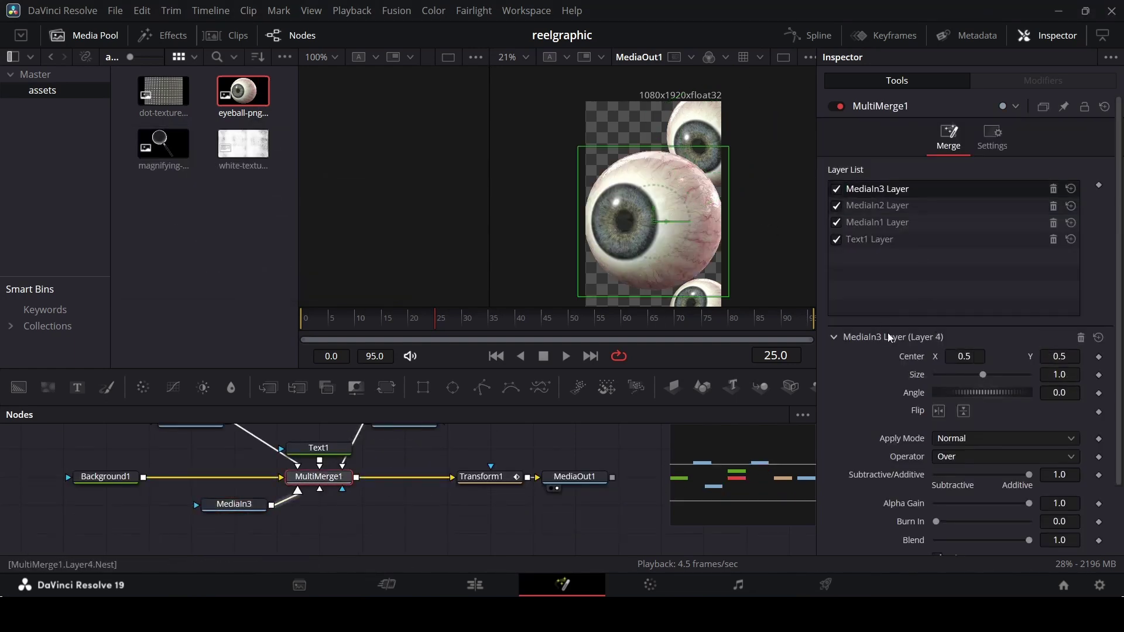
click(940, 411)
drag(978, 395, 956, 378)
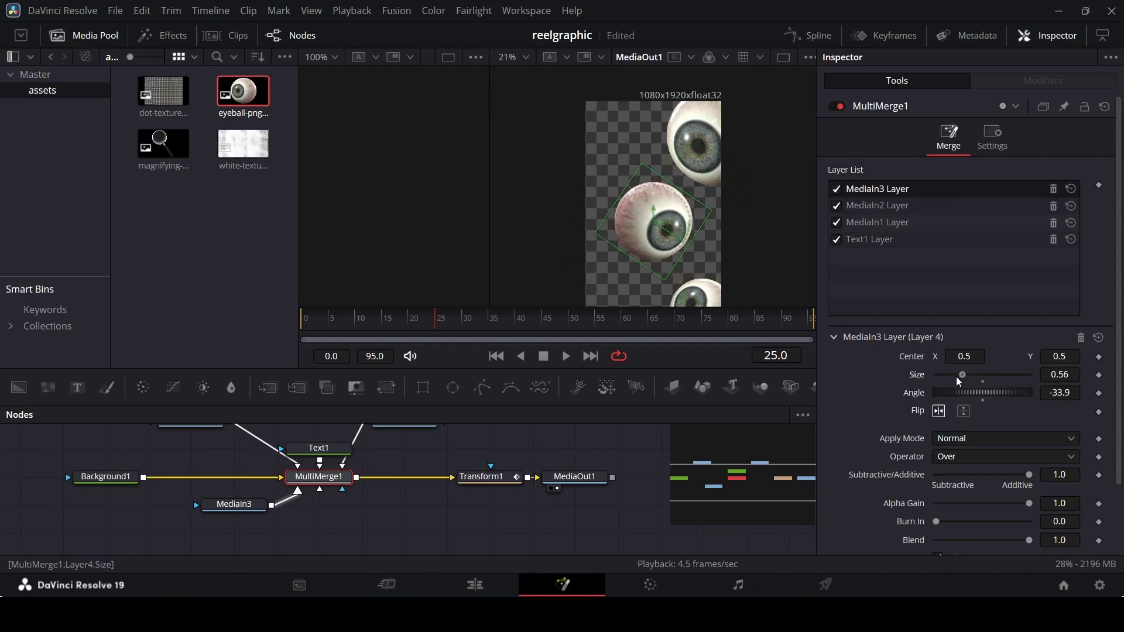
drag(656, 224, 592, 133)
drag(999, 390, 997, 393)
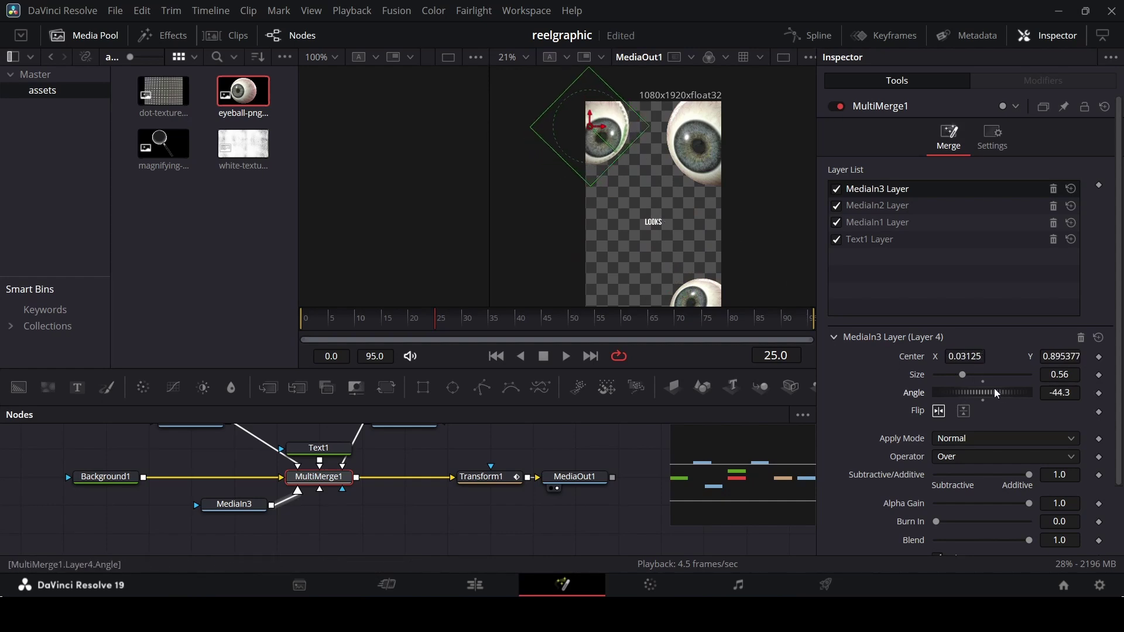
- Enlarge the MediaIn1 eyeball layer in the frame's lower-right corner to size 0.78
scroll(658, 219, down, 2)
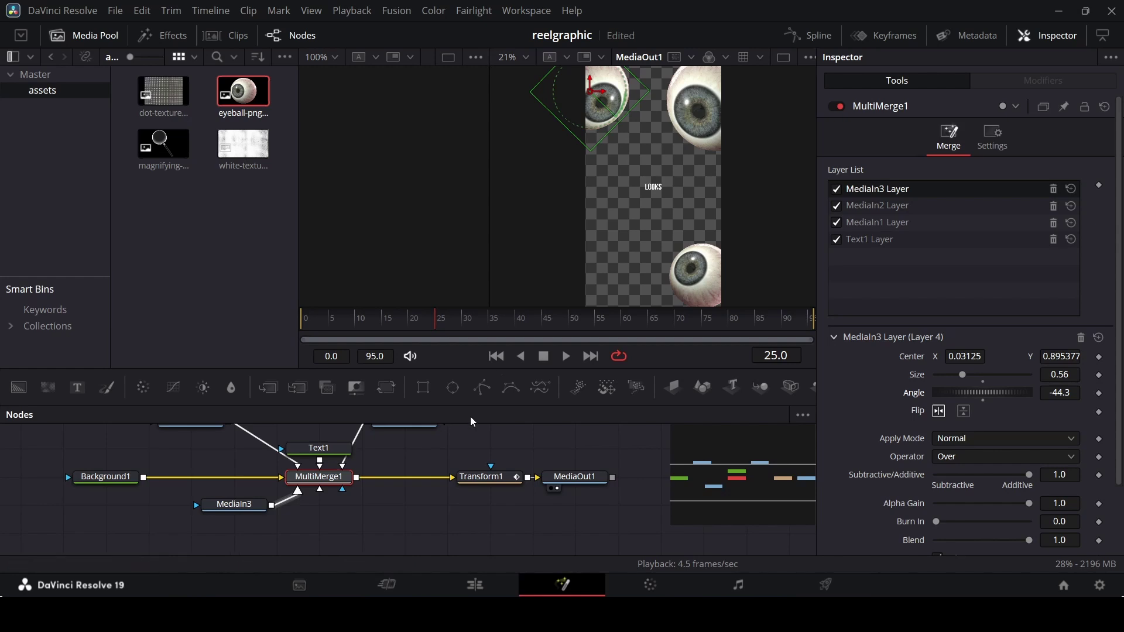
scroll(541, 451, up, 3)
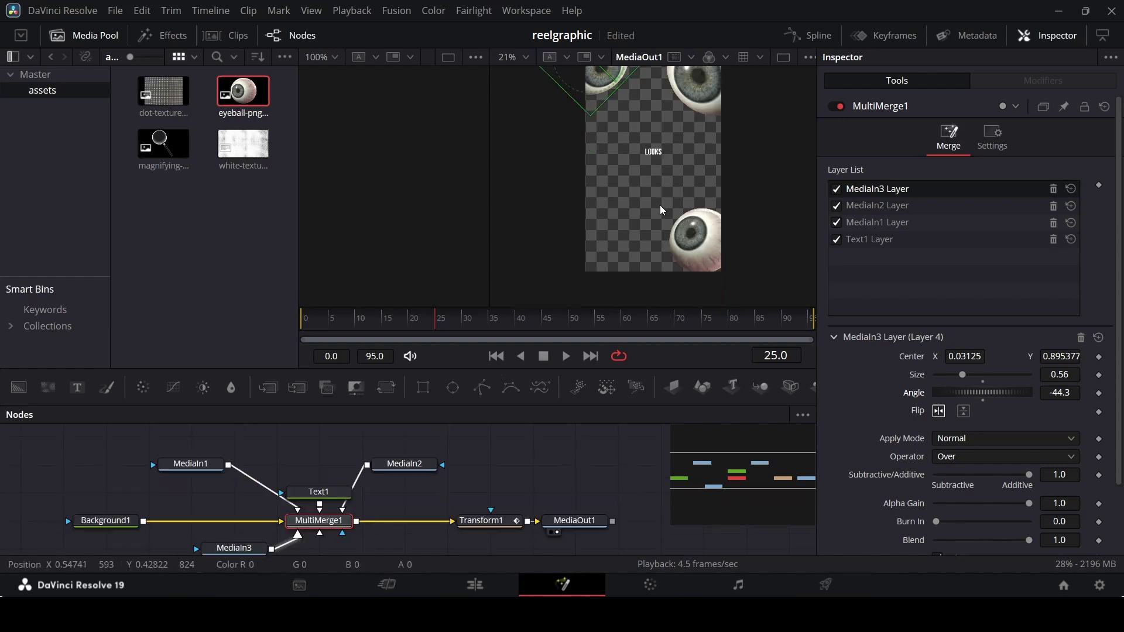
click(886, 223)
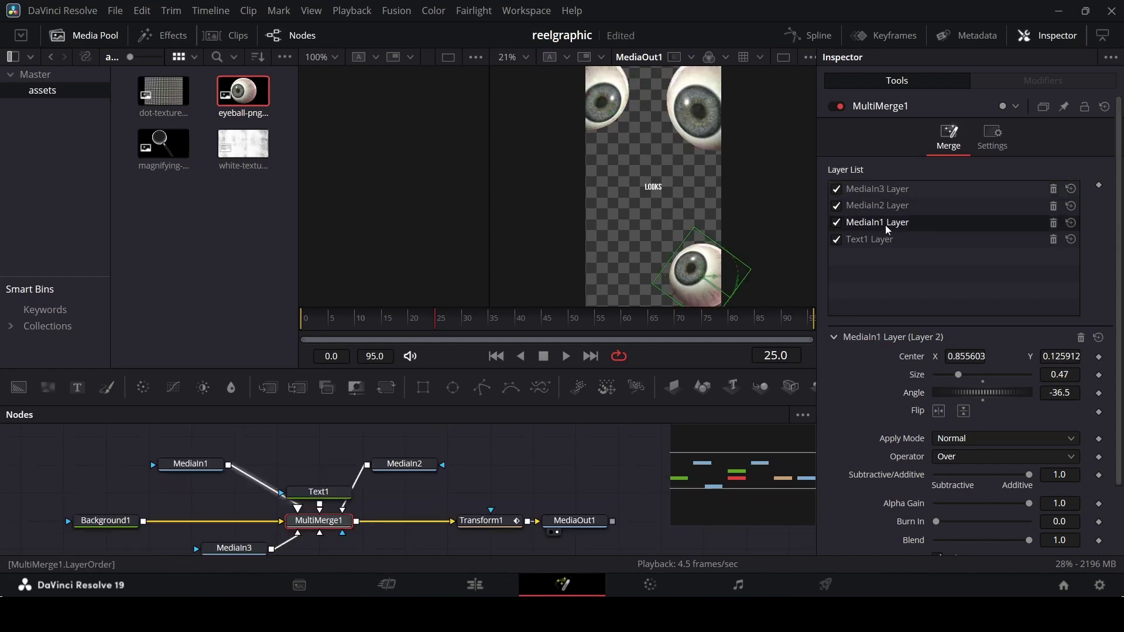
scroll(689, 265, down, 2)
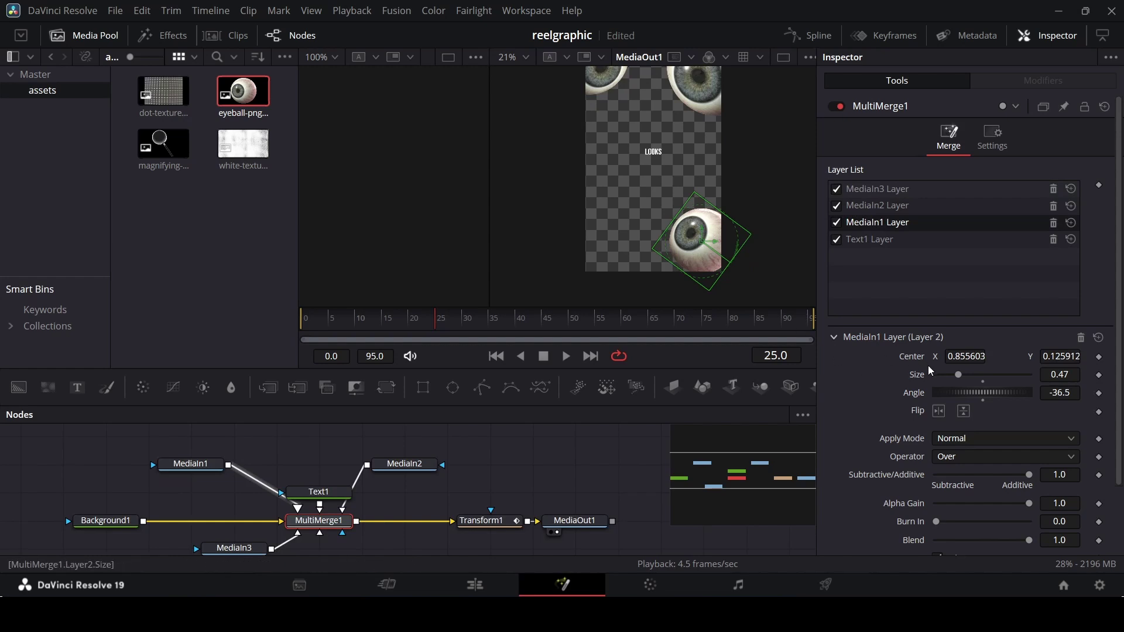
drag(958, 374, 975, 381)
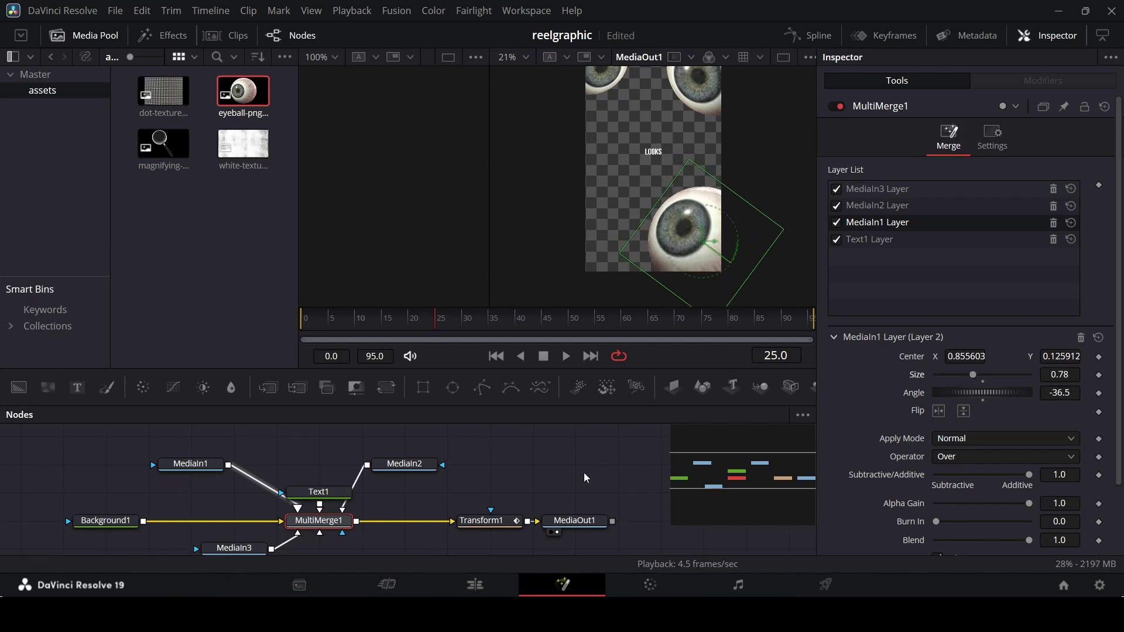
scroll(644, 246, up, 2)
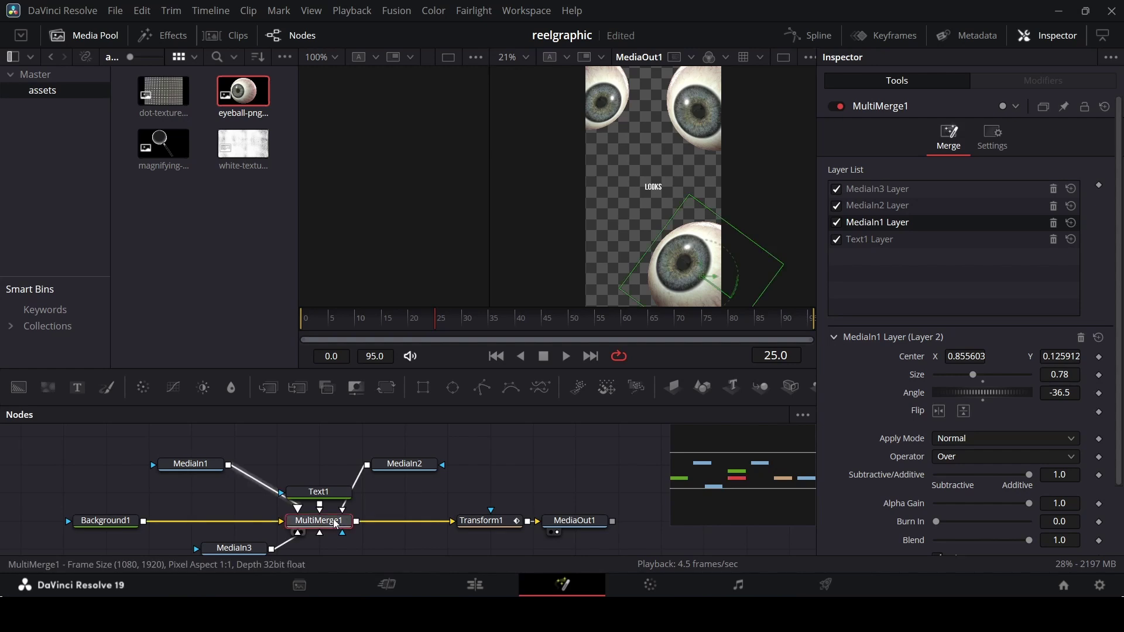
- Shift the MediaIn2 layer's center to about 1.02, 0.91 and set its size to 0.74
click(886, 204)
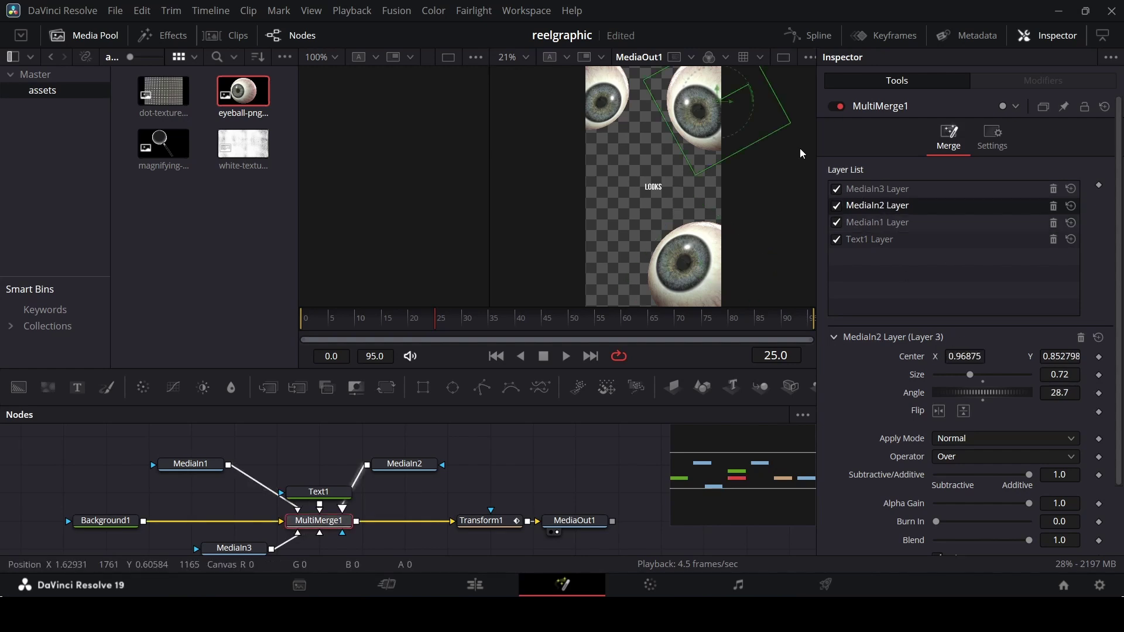
drag(969, 357, 983, 363)
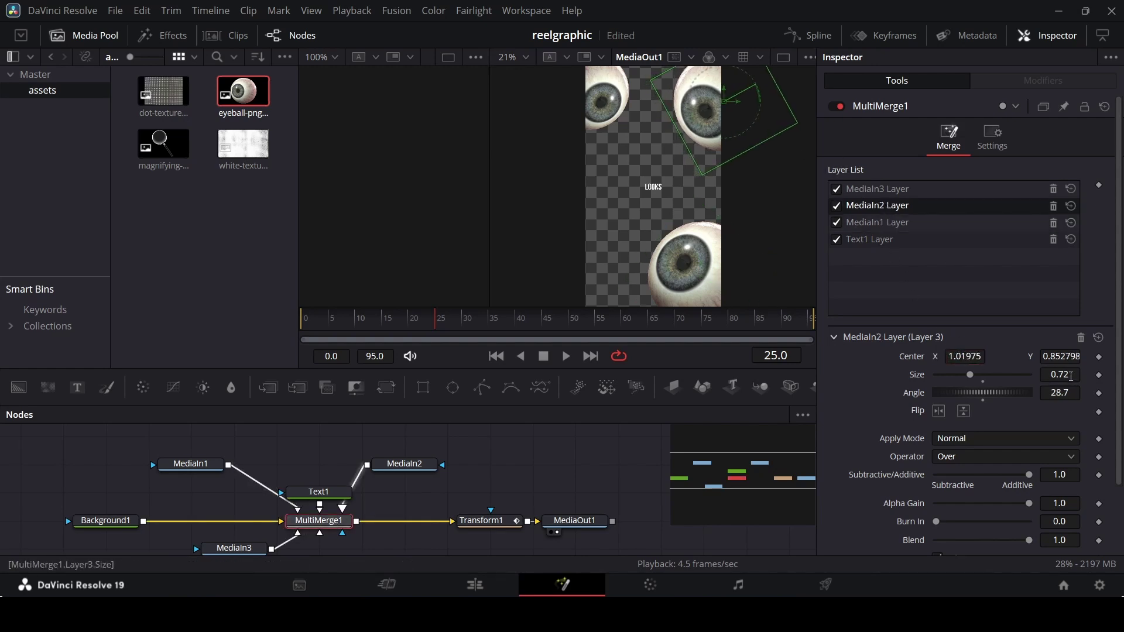
drag(1065, 373, 1071, 355)
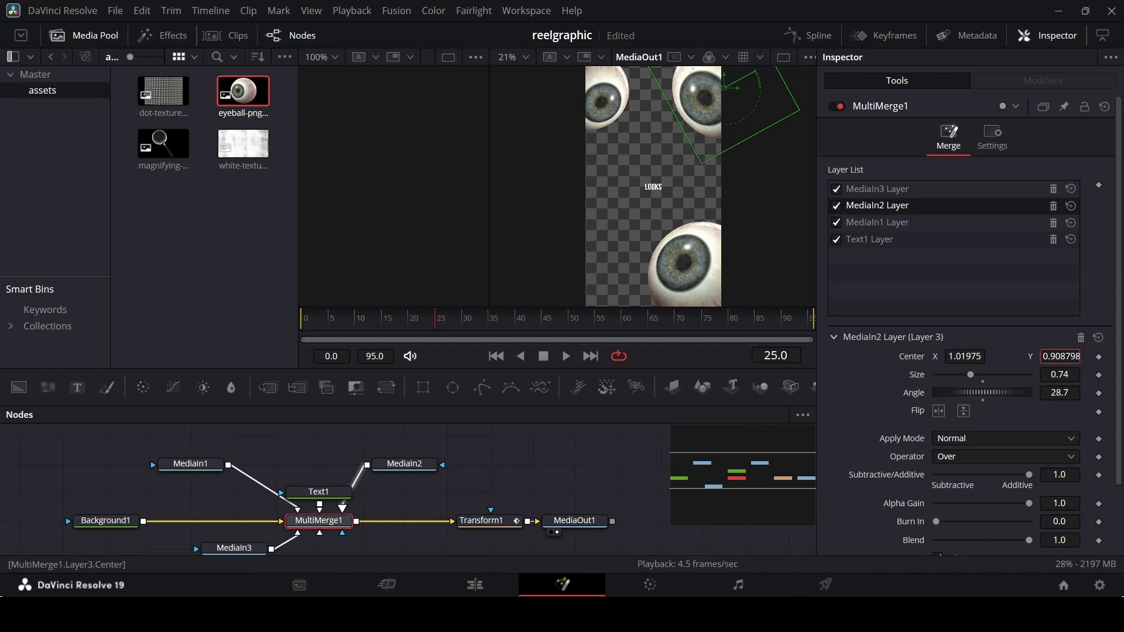
- Move the MediaIn3 layer's center to about 0.08, 0.87 and rotate it to -52.1
click(874, 191)
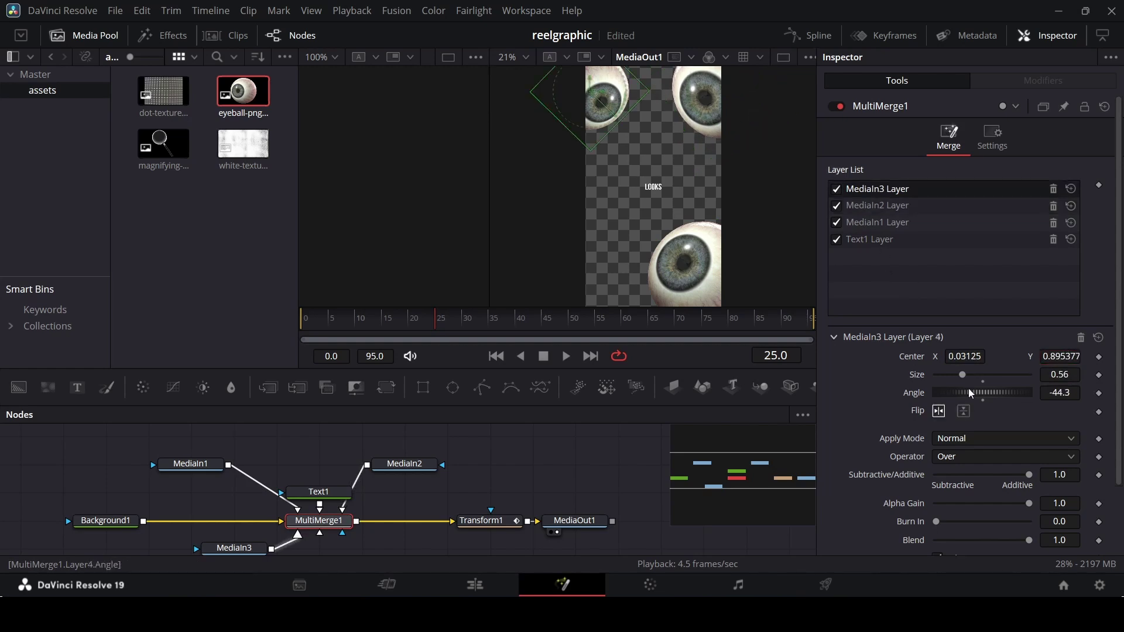
drag(964, 357, 972, 356)
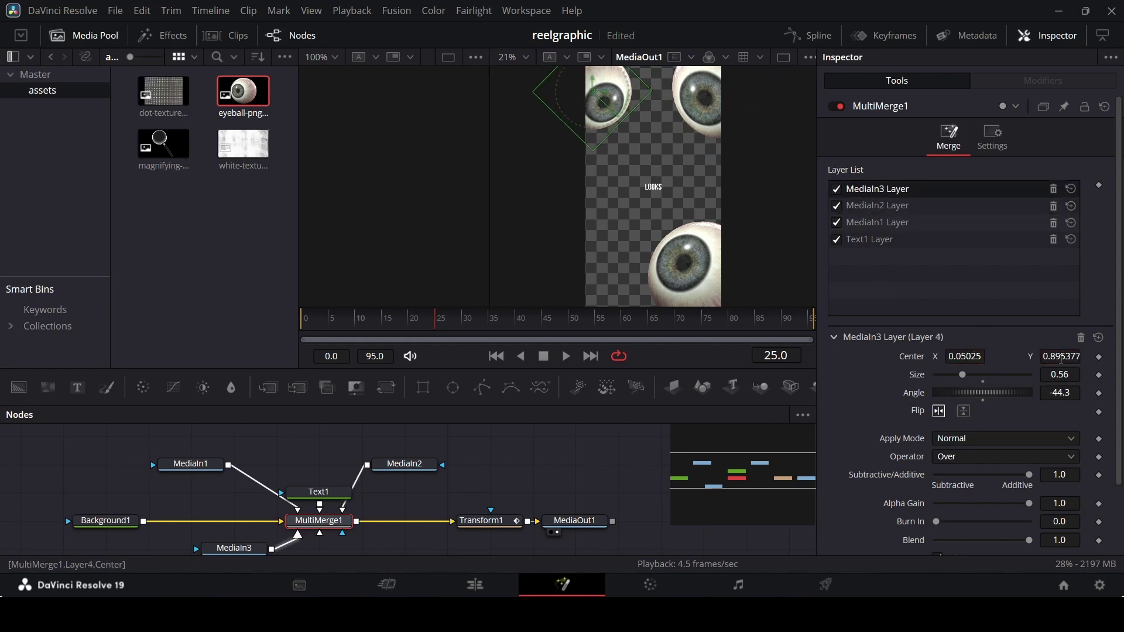
drag(1062, 358, 1058, 358)
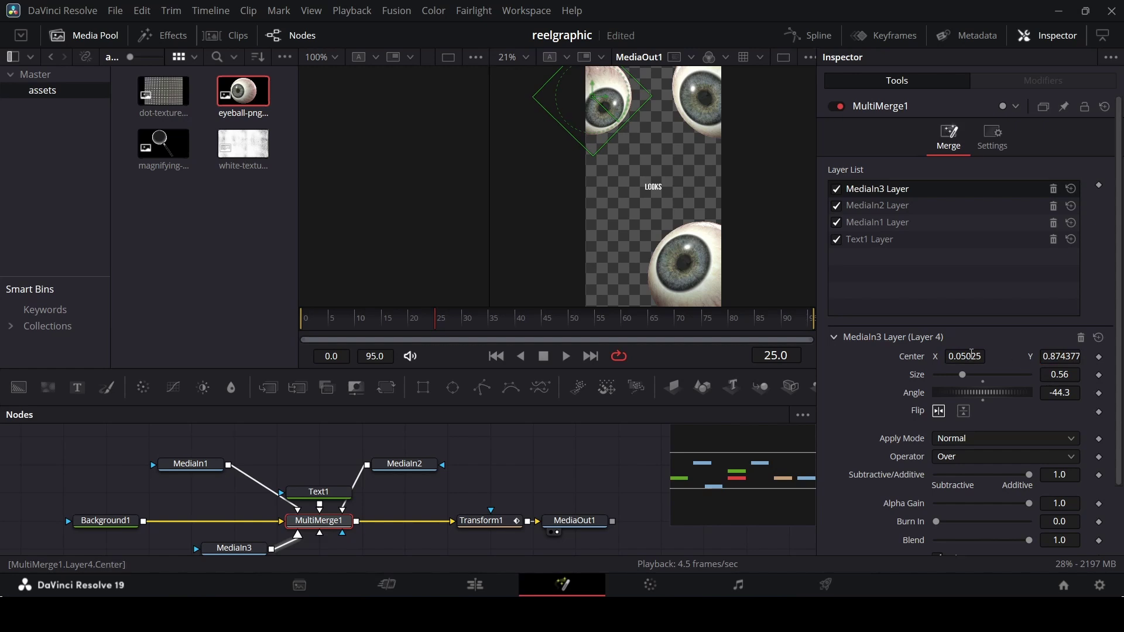
drag(972, 356, 990, 390)
click(571, 463)
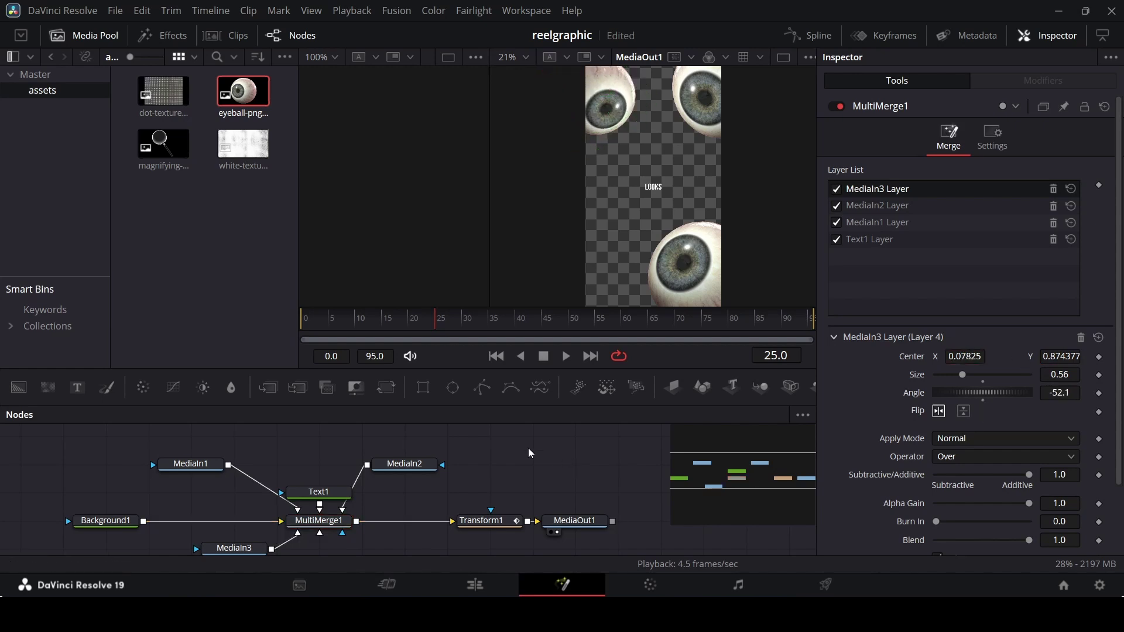
- Increase the "looks" text size to 0.189
click(336, 493)
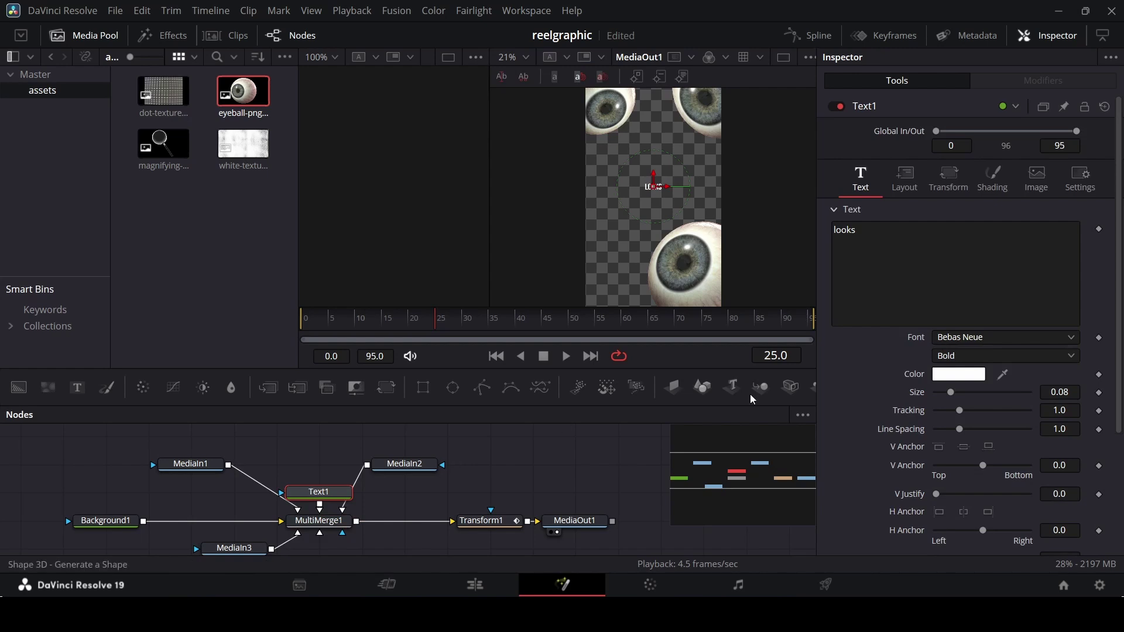
drag(951, 392, 974, 396)
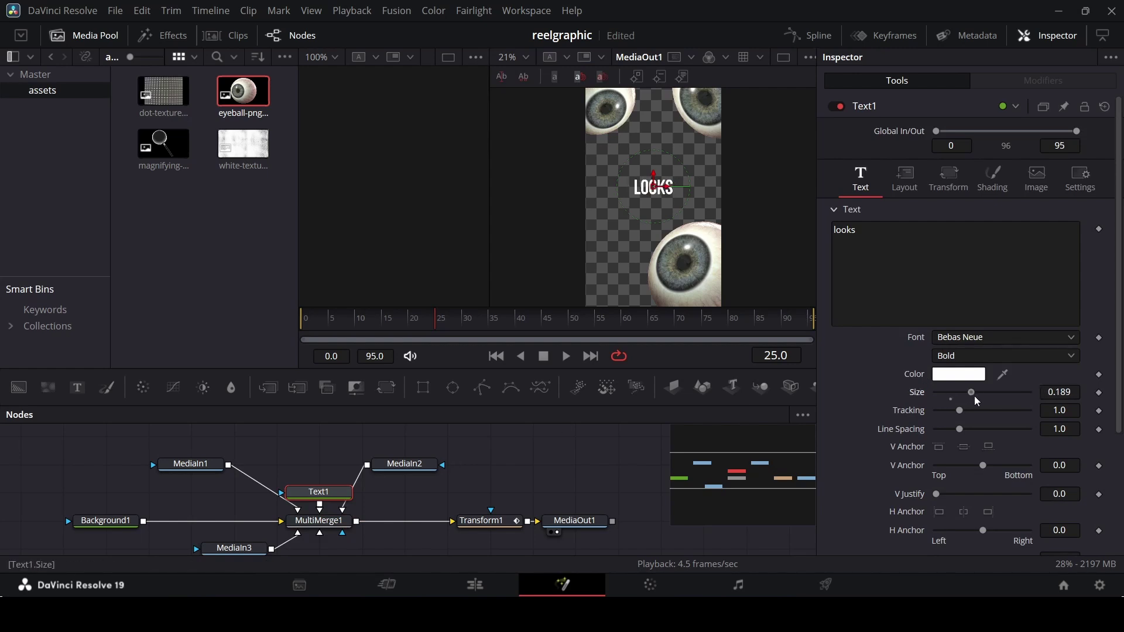
click(543, 472)
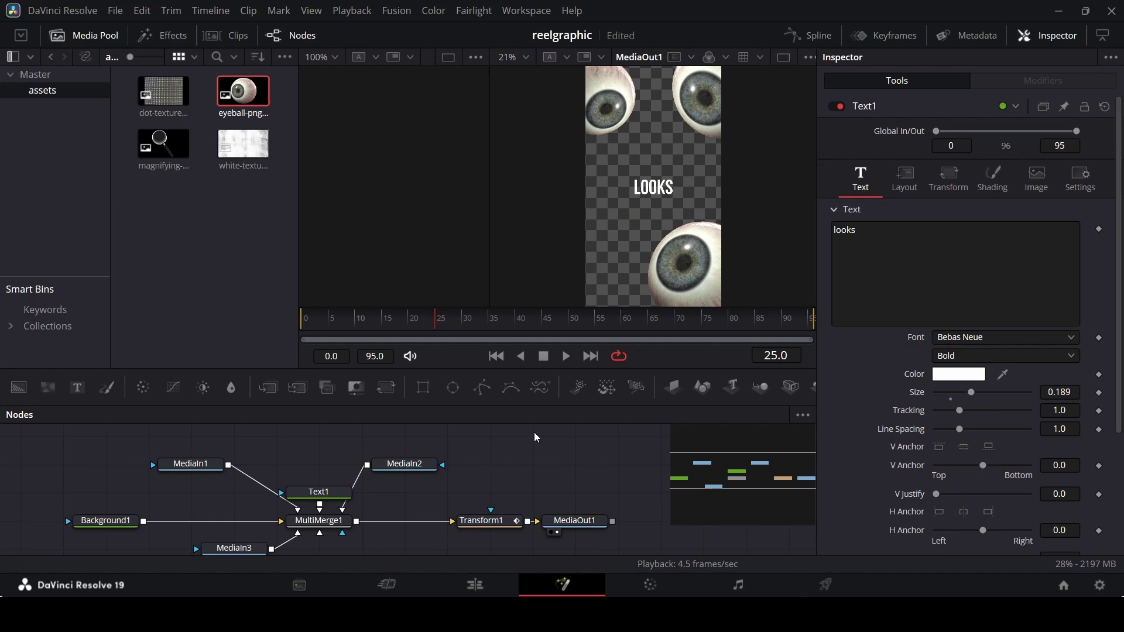
- At the frame 10 keyframe, move Transform1's center below the frame to Y about -0.68, and play back the slide-in
click(492, 522)
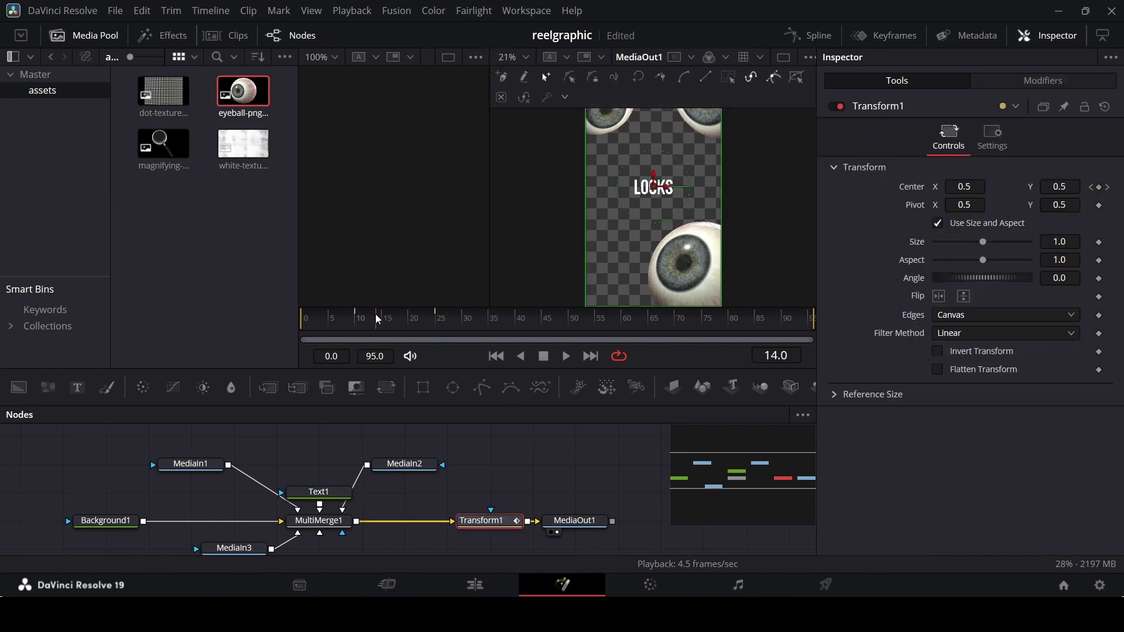
drag(377, 319, 436, 328)
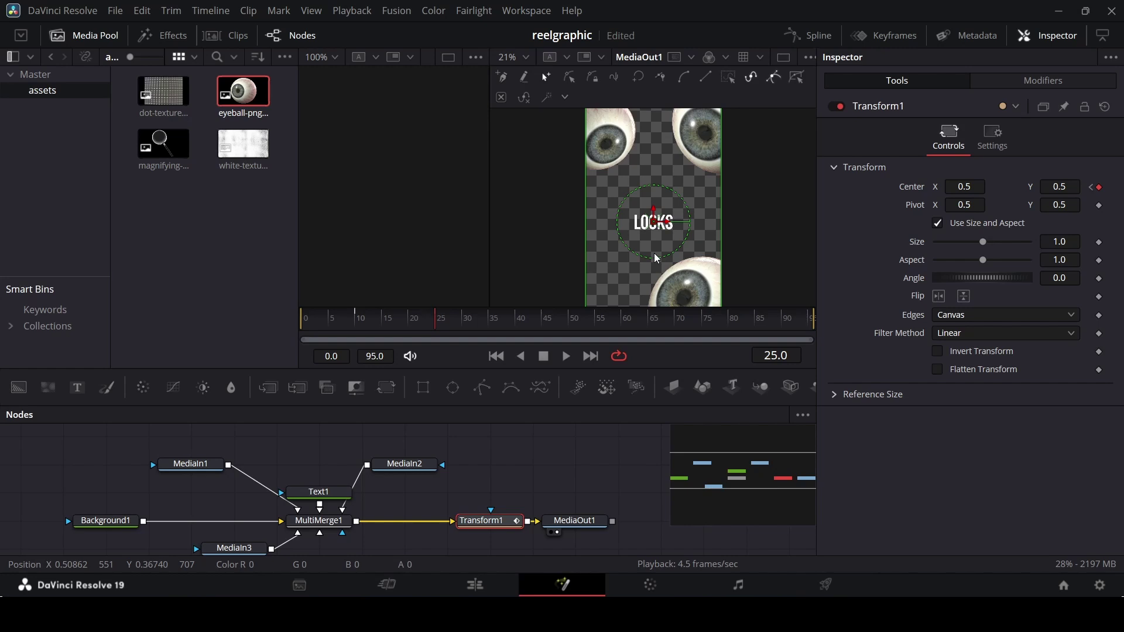
scroll(654, 253, down, 2)
click(357, 322)
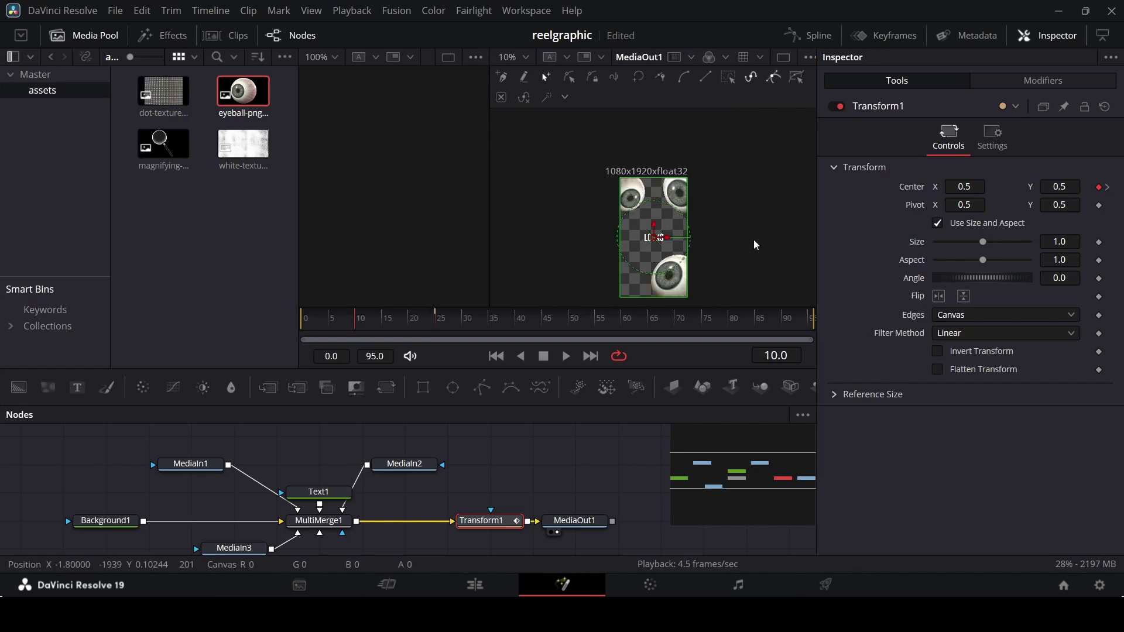
drag(654, 238, 656, 333)
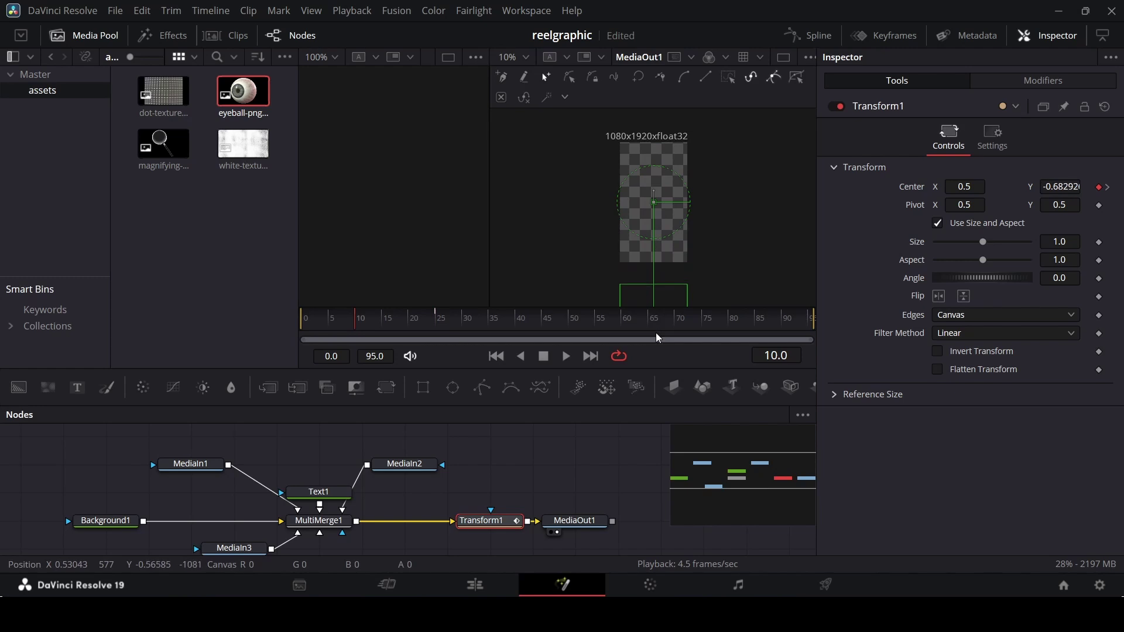
click(593, 459)
key(space)
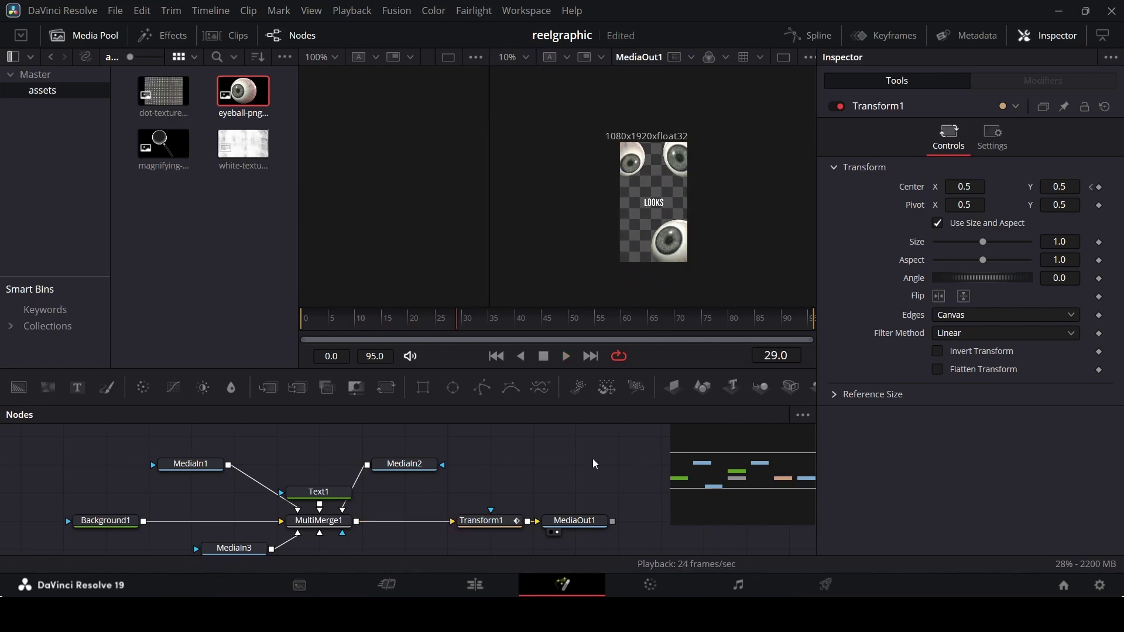
- Display Transform1's center displacement curve in the Spline editor, fitted to the view
click(808, 35)
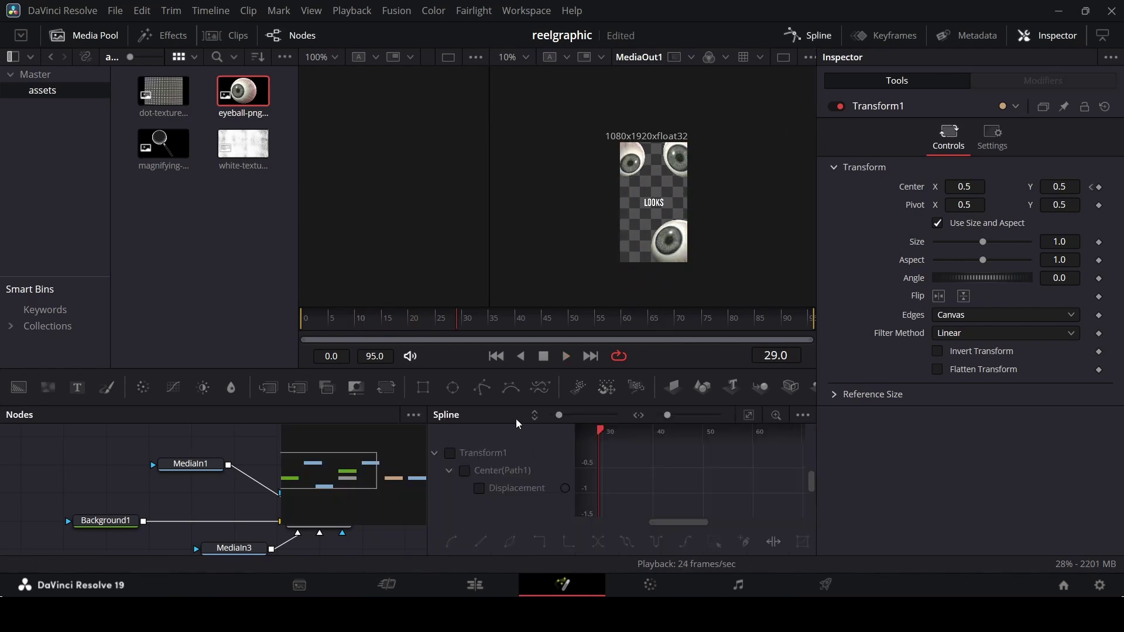
click(451, 453)
click(749, 415)
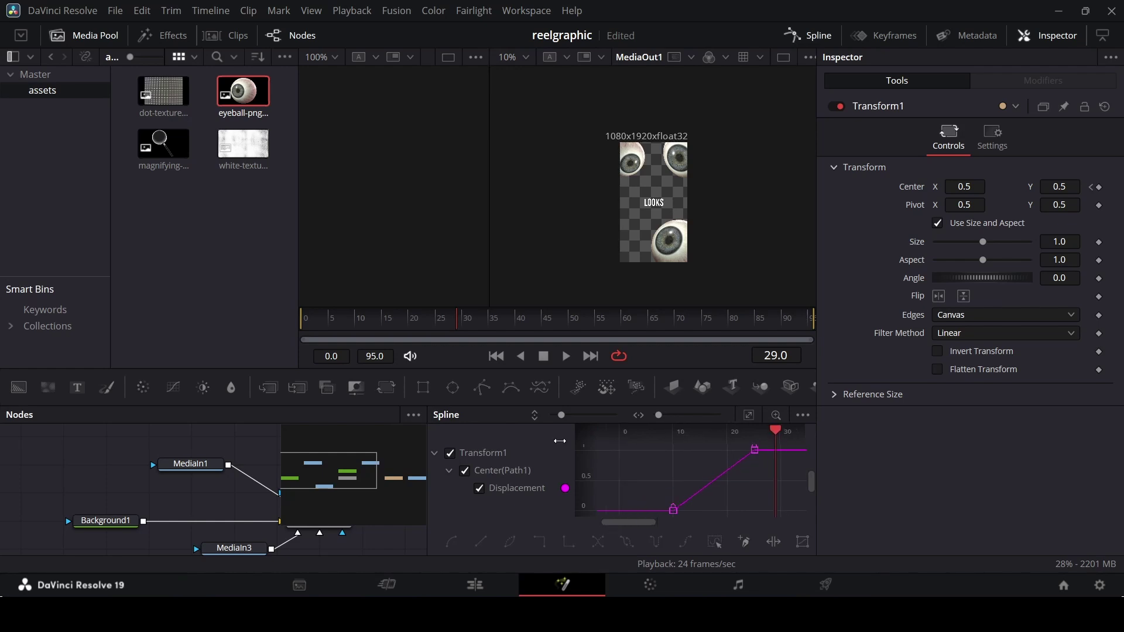
- Smooth both keyframes of Transform1's displacement curve and reshape the easing at the frame 10 keyframe
drag(651, 521, 792, 435)
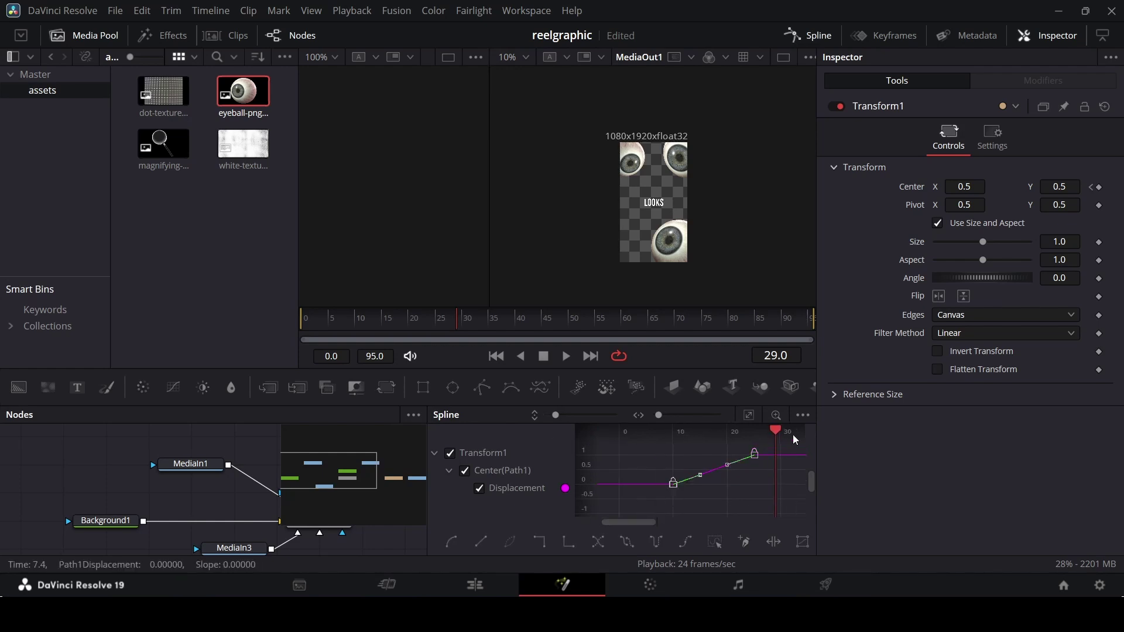
key(shift+s)
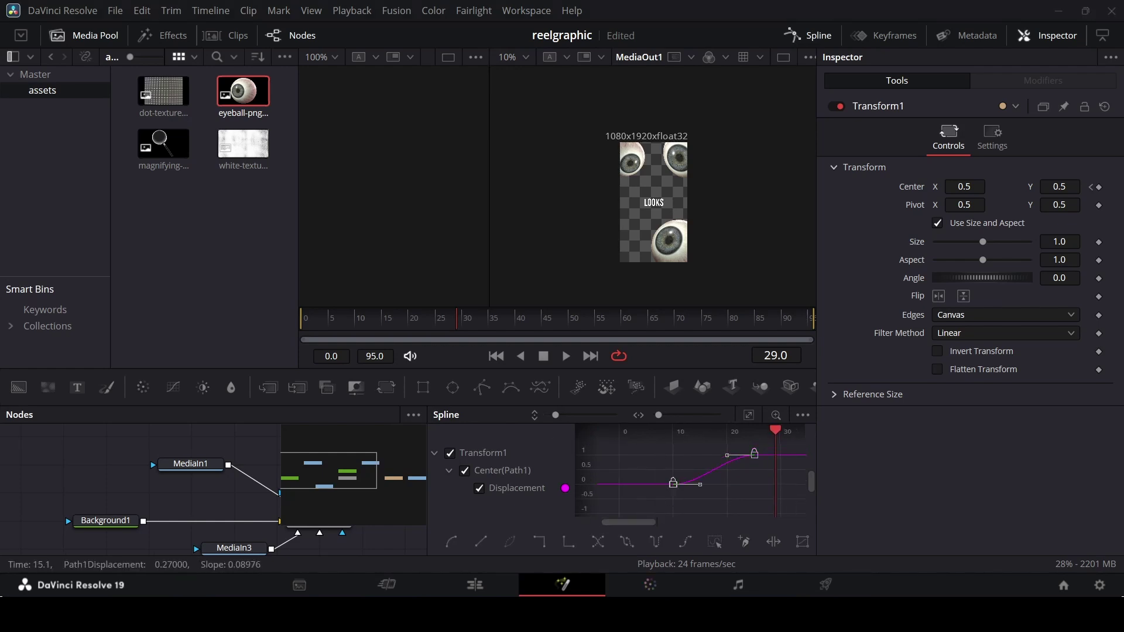
drag(701, 485, 668, 460)
click(814, 36)
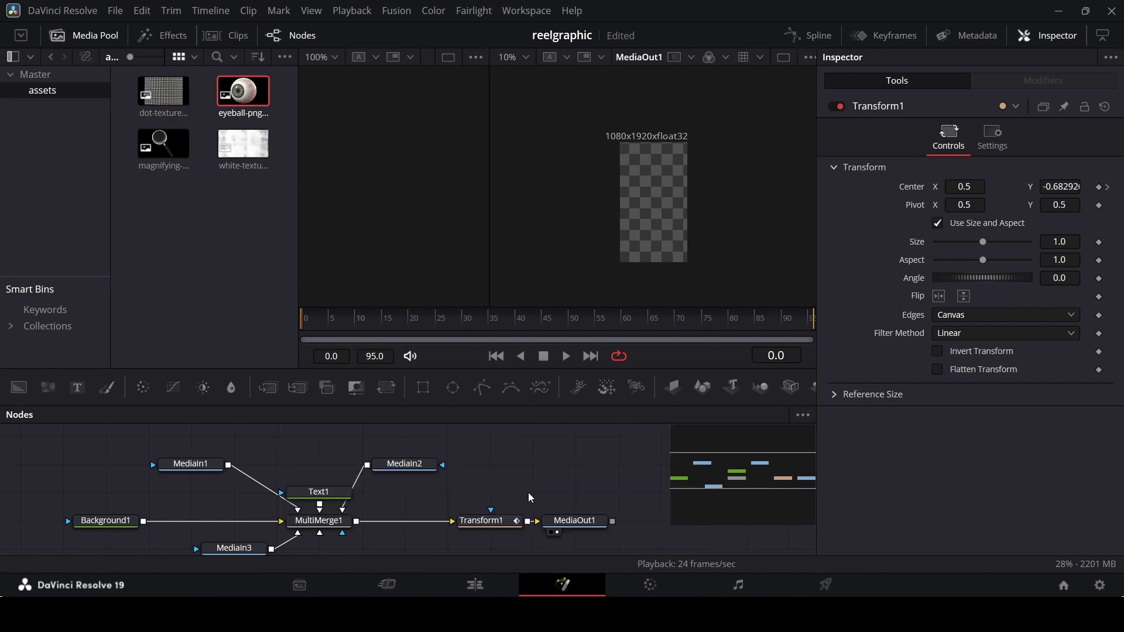
- Return to the Edit page and play back the timeline from 00:00:20:02 through the start of the Video 3 clip
click(474, 585)
click(648, 368)
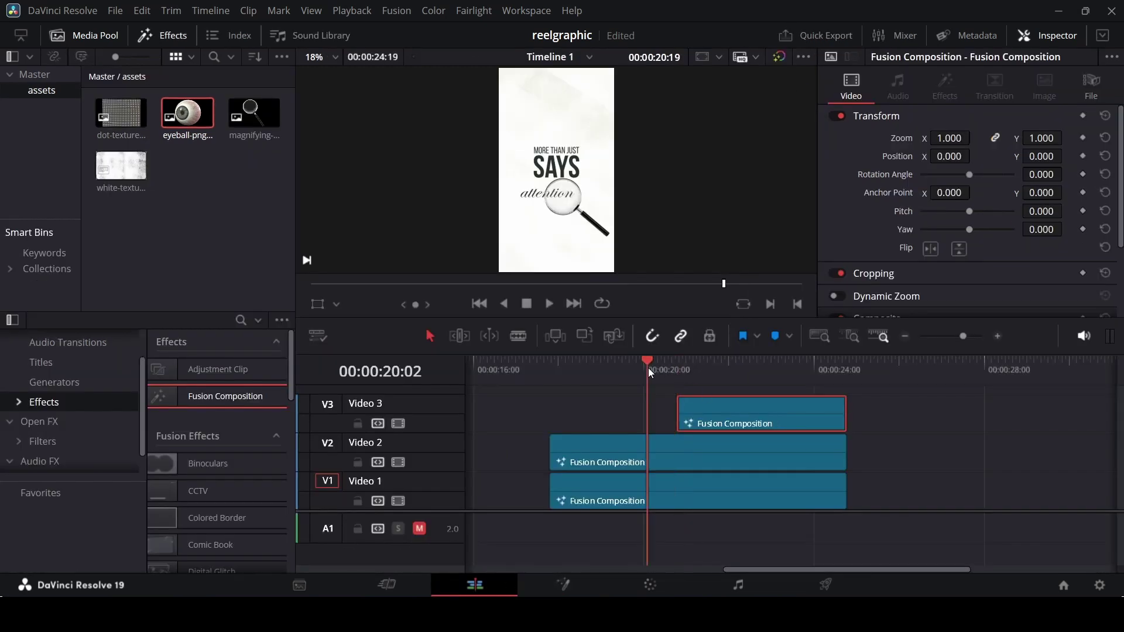
key(space)
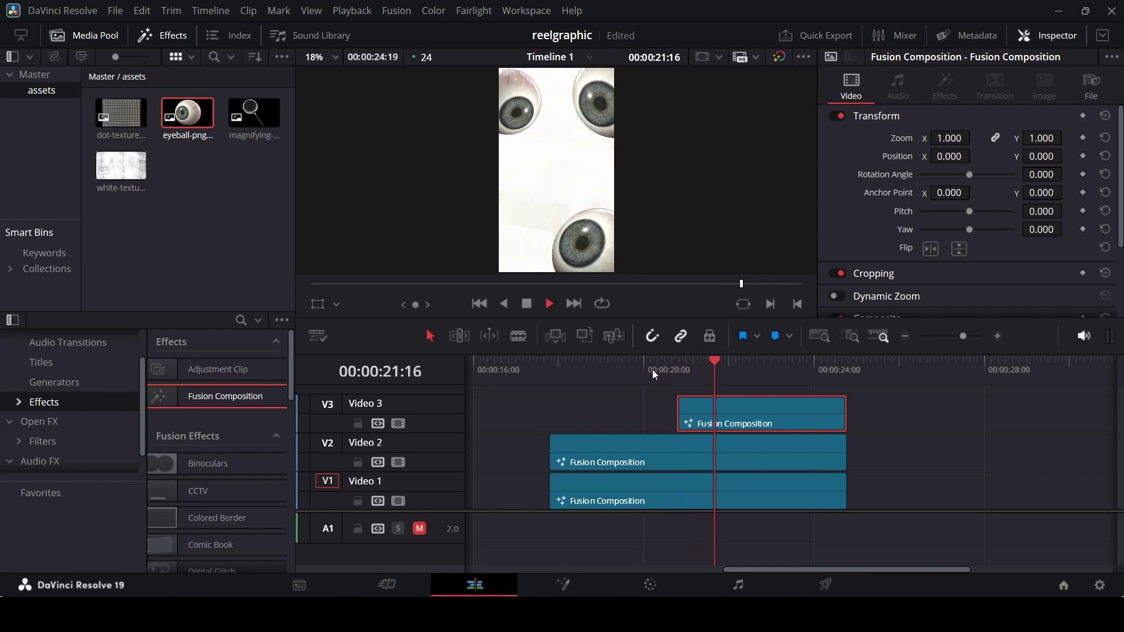
key(space)
- Open the Video 3 composition in Fusion and insert a Blur node between MultiMerge1 and Transform1
right_click(722, 411)
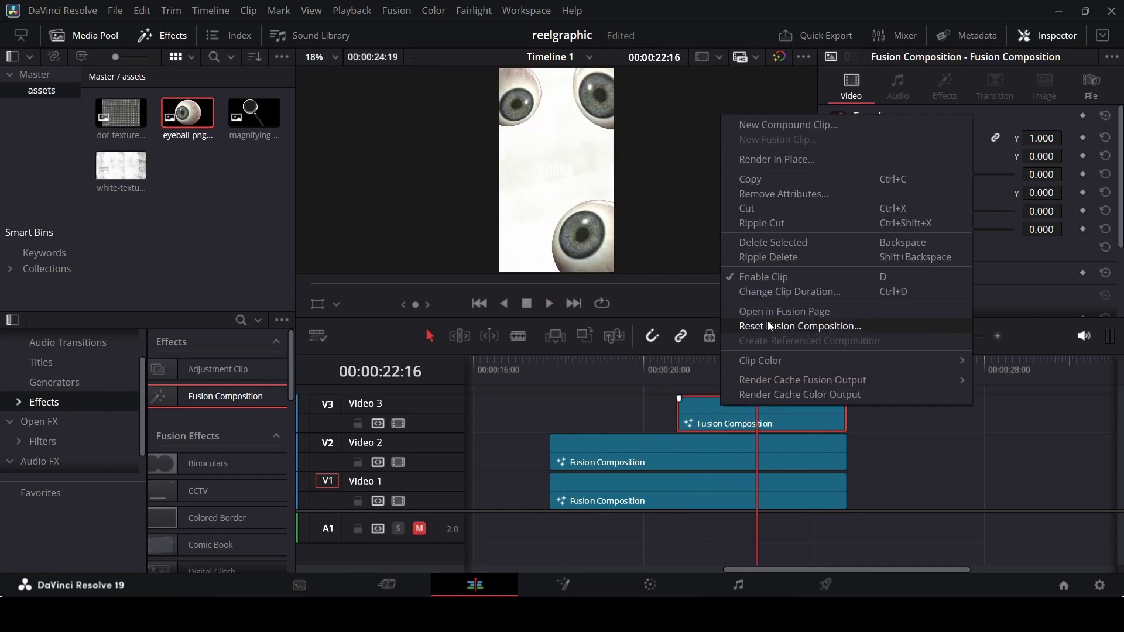
click(761, 312)
click(331, 527)
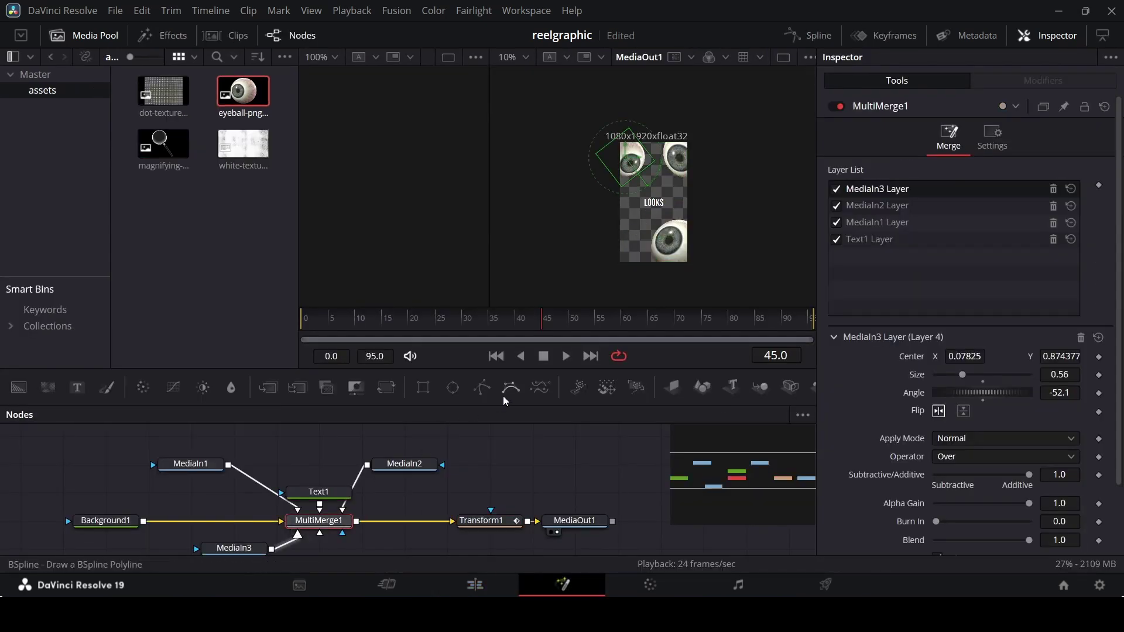
click(234, 390)
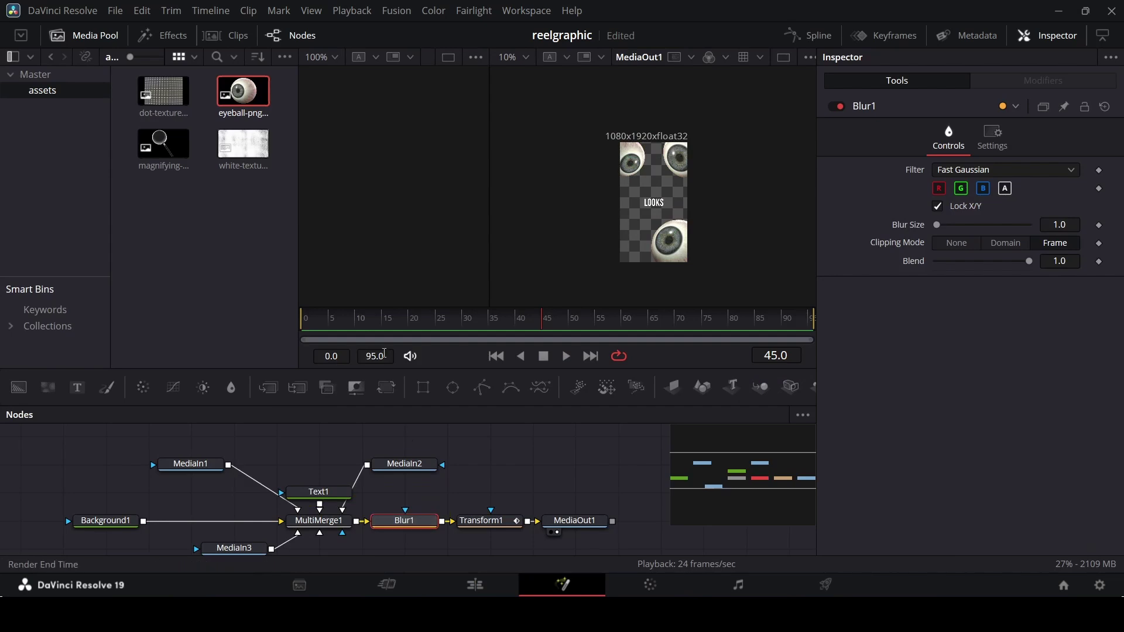
- Keyframe Blur1's blur size at 0 on frame 20 and at 10 on frame 0
drag(331, 321, 410, 335)
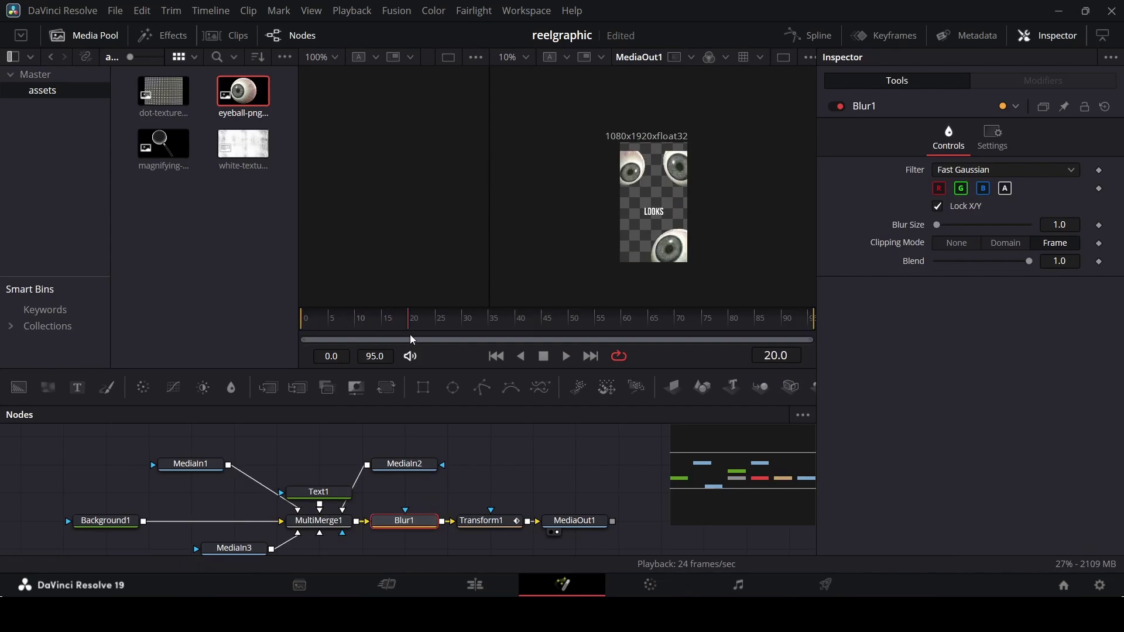
click(1099, 225)
click(302, 323)
double_click(1059, 225)
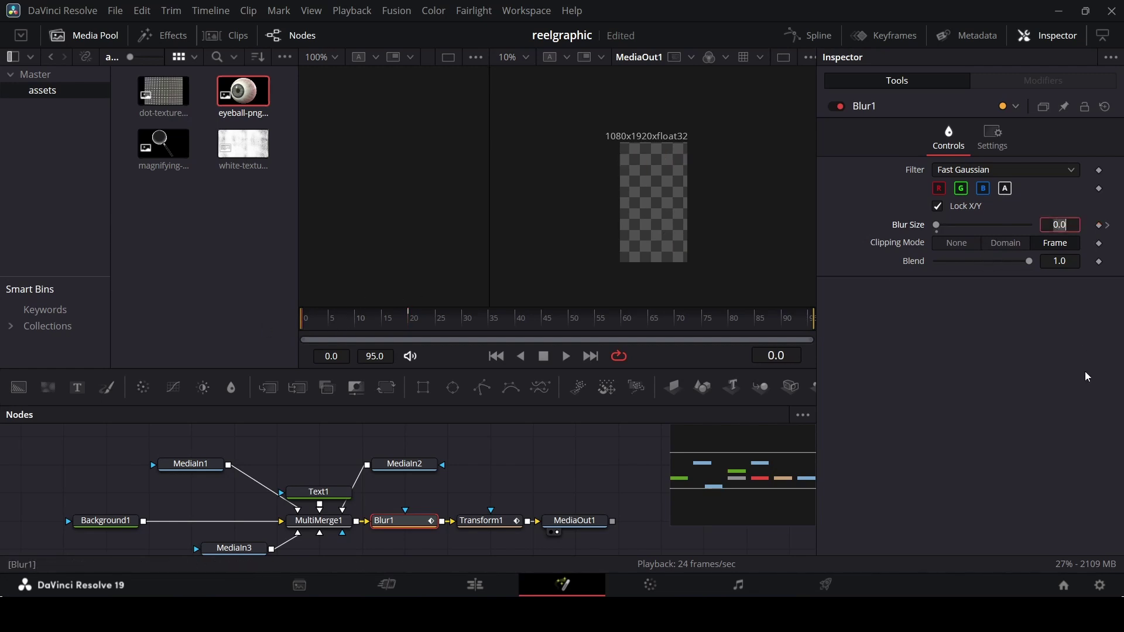
text(10)
key(Return)
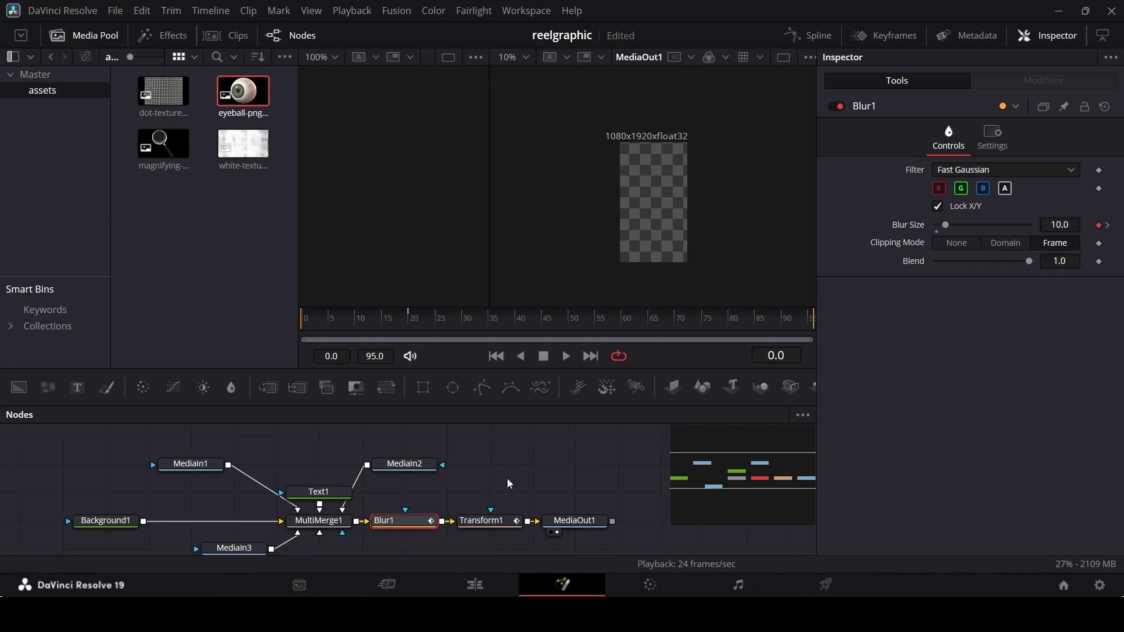
- Play back the slide-in and examine the upper edges of the eyeballs up close between frames 18 and 20
key(space)
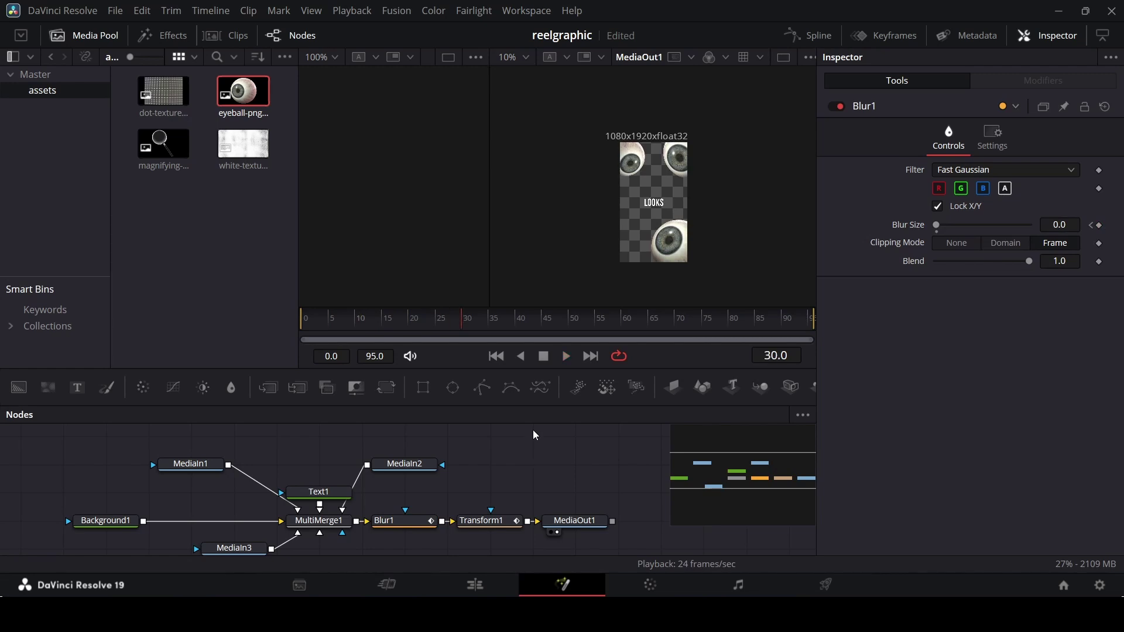
click(354, 319)
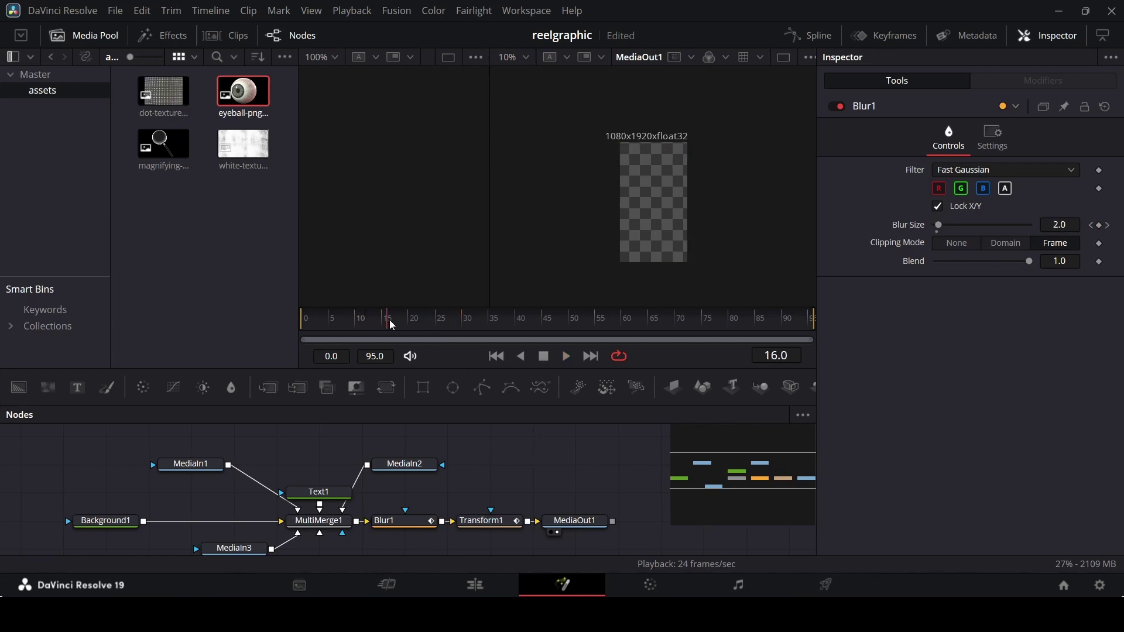
drag(390, 321, 402, 321)
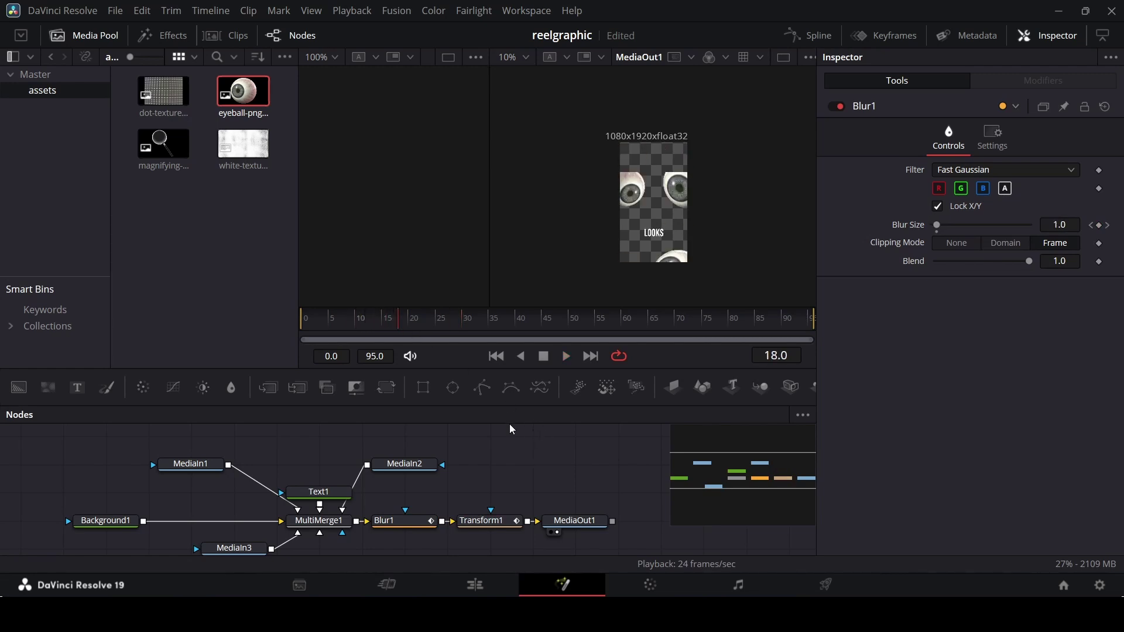
key(ctrl+f)
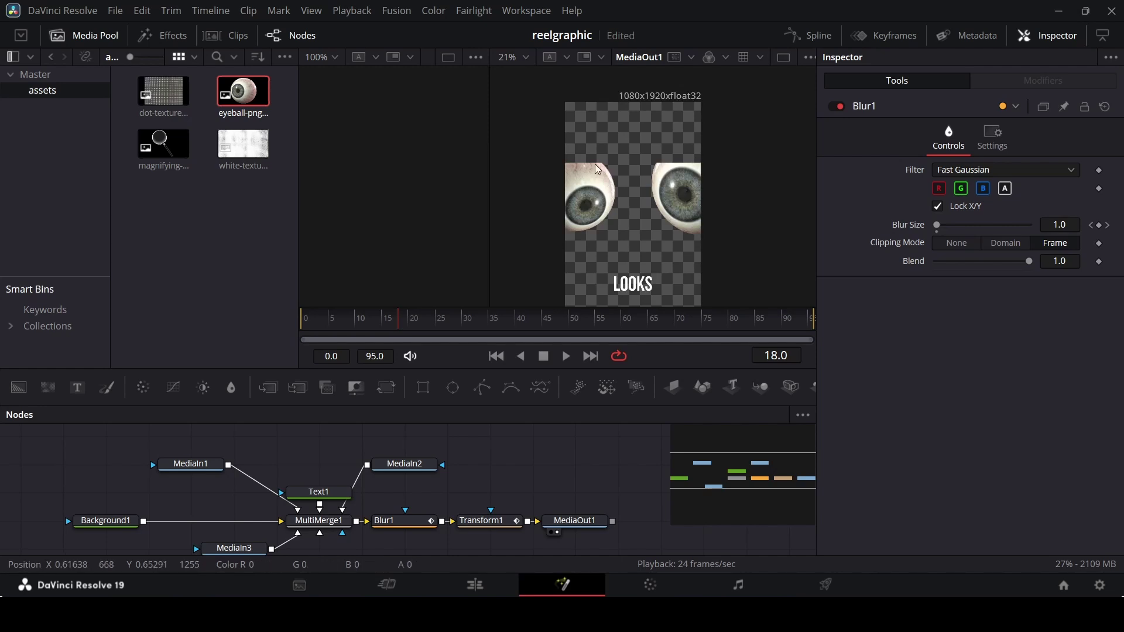
key(Right)
key(Right)
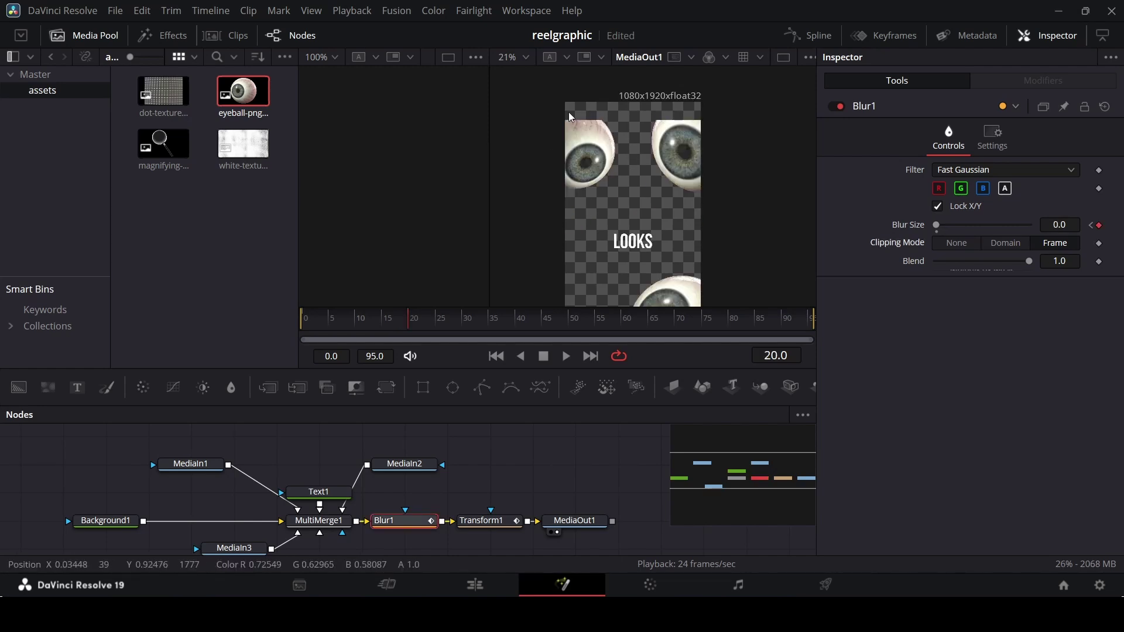
scroll(612, 154, up, 2)
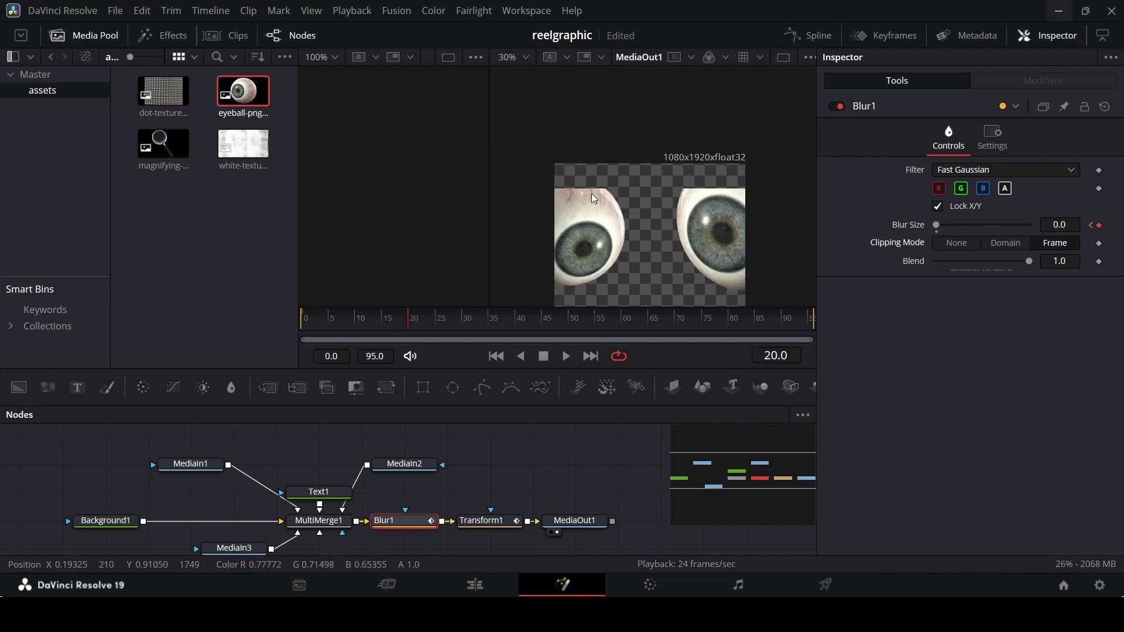
scroll(609, 188, up, 2)
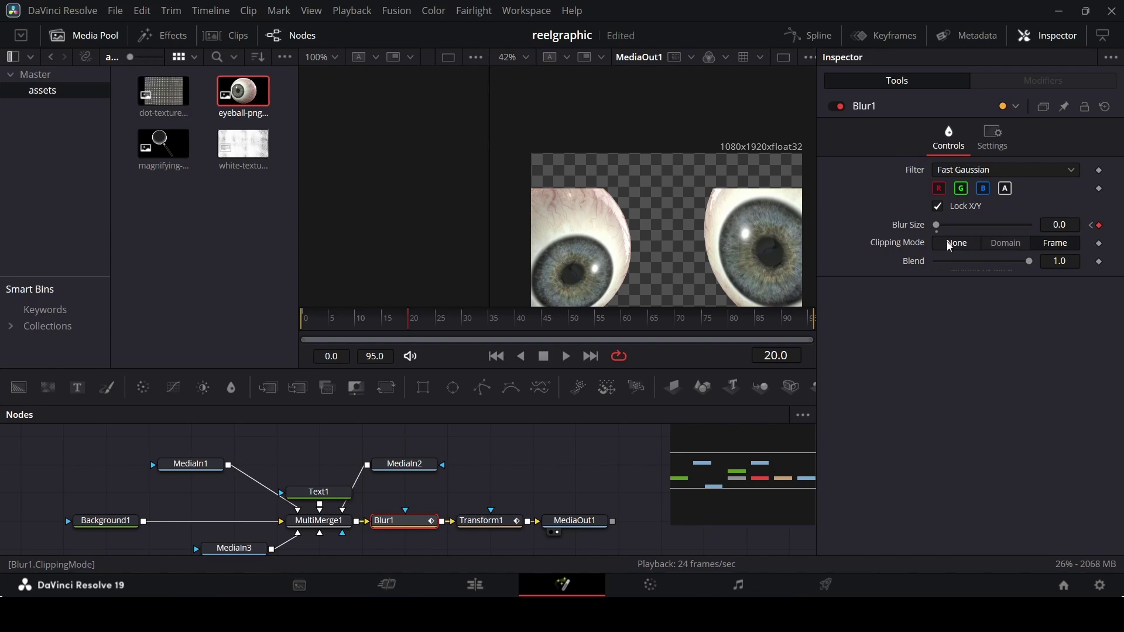
- Set Blur1's clipping mode to None and check the eyeball edges around frame 18
click(964, 244)
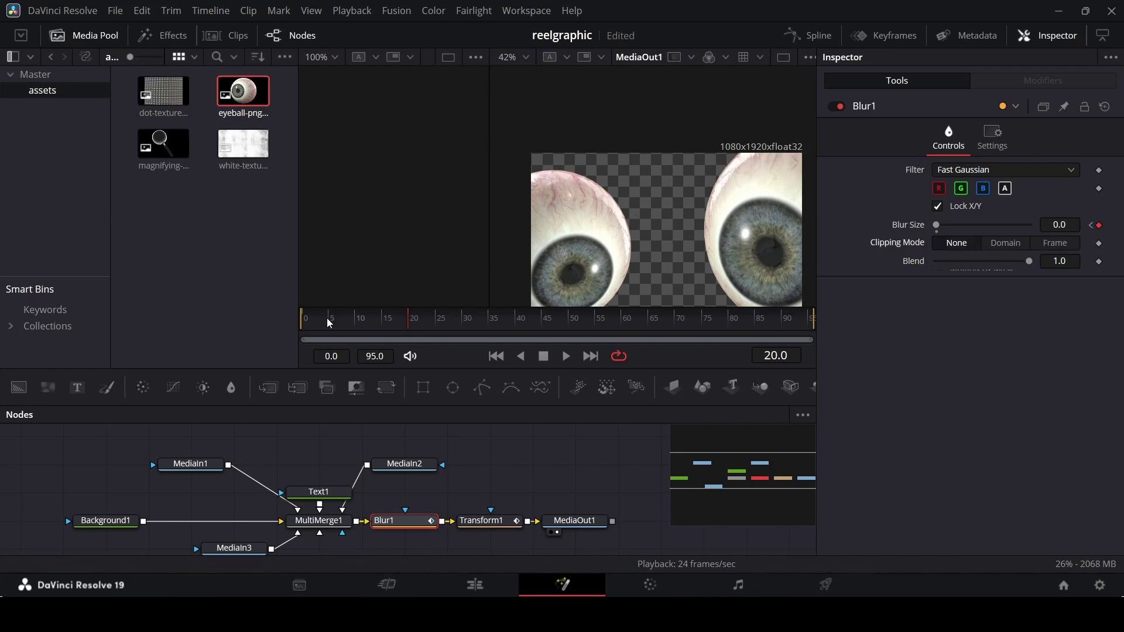
click(307, 325)
drag(356, 327, 400, 329)
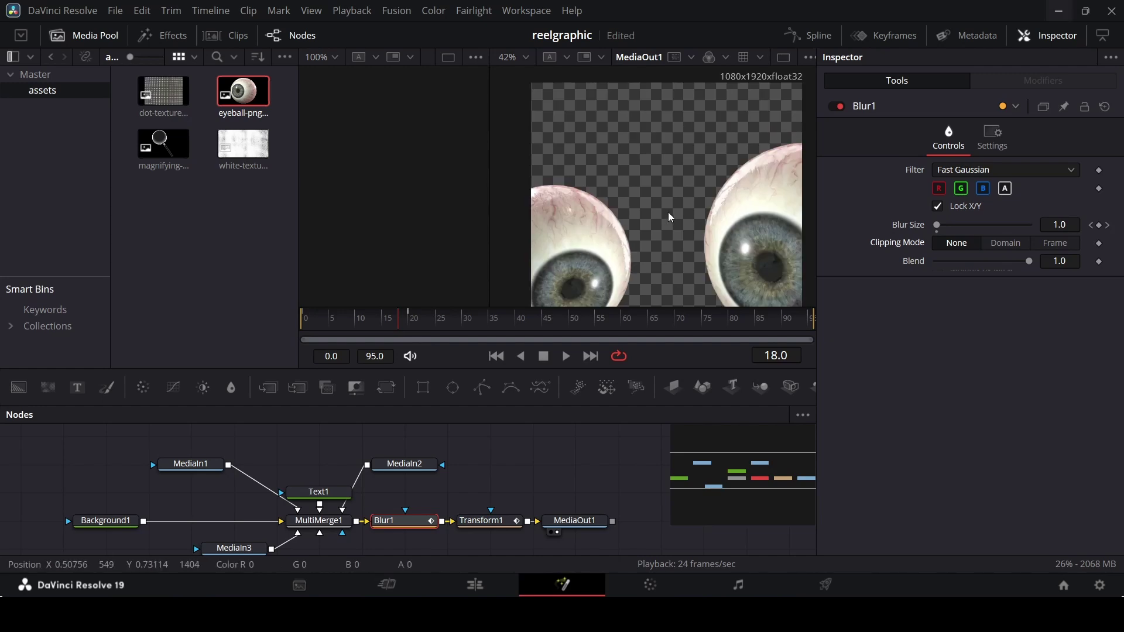
scroll(669, 212, down, 4)
scroll(673, 210, up, 2)
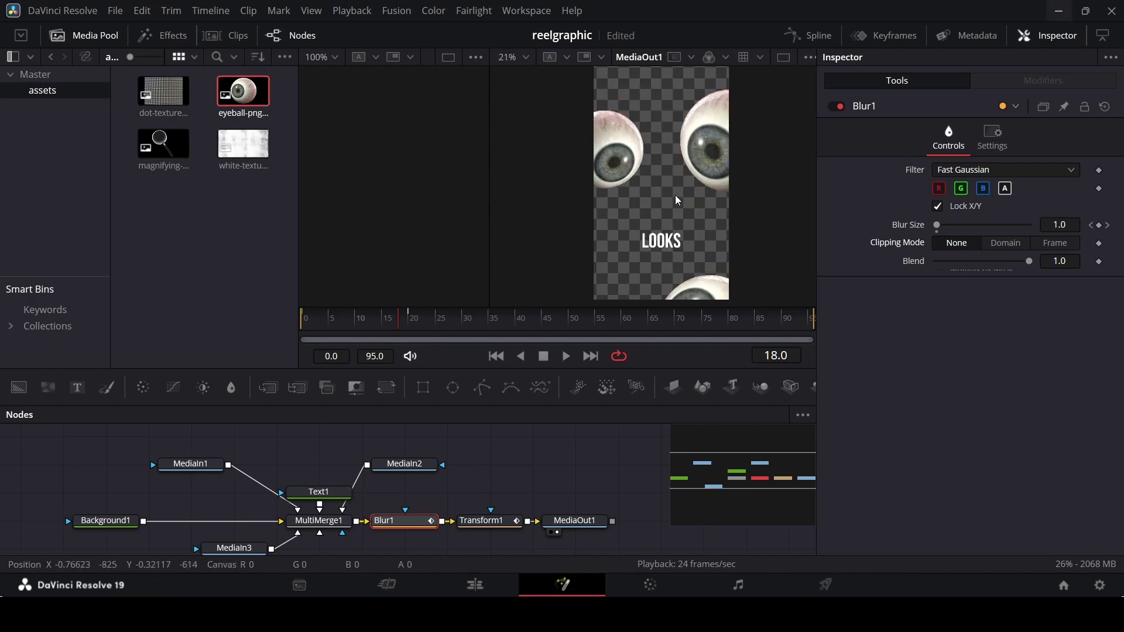
- Retime Blur1's blur size keyframes to frames 10 and 25, with a blur size of 0 at frame 25
drag(408, 331, 437, 329)
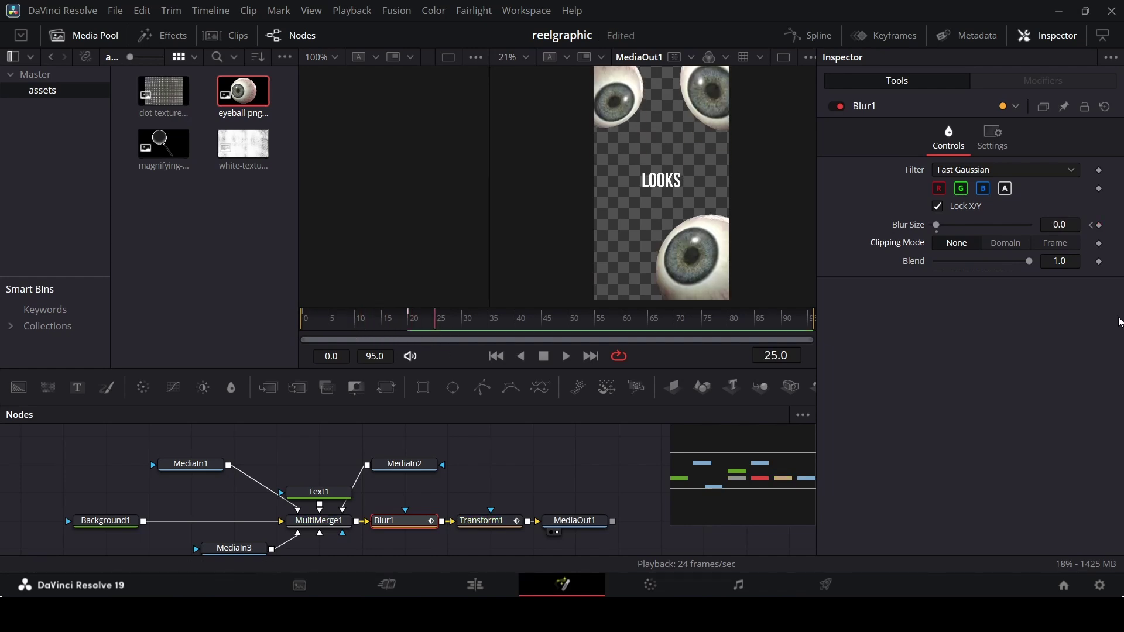
click(1100, 225)
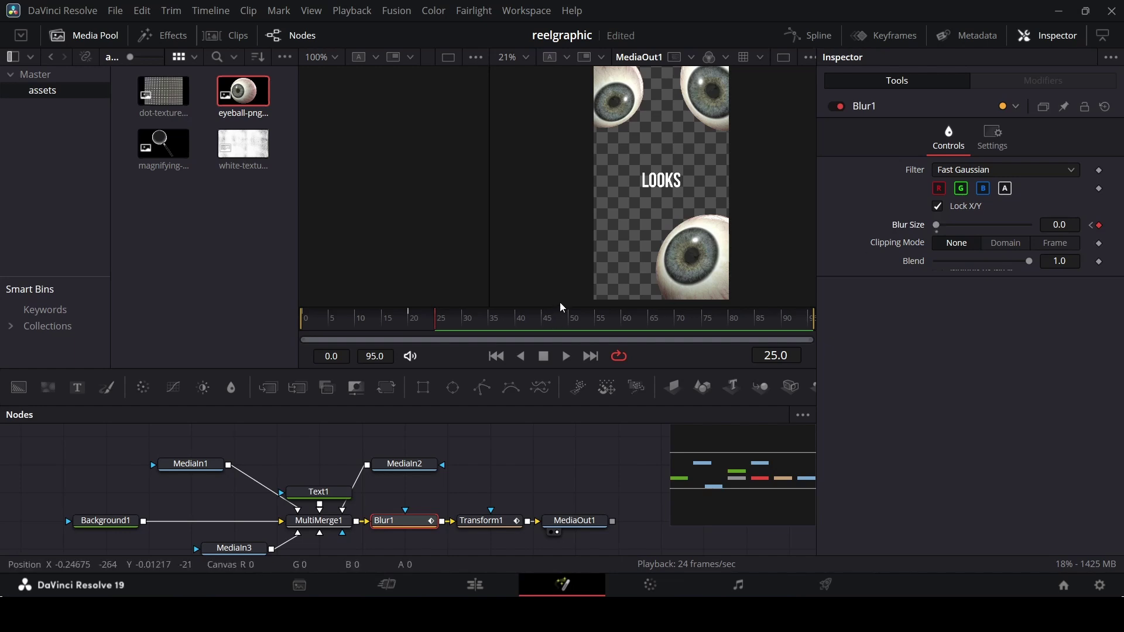
drag(435, 323, 369, 329)
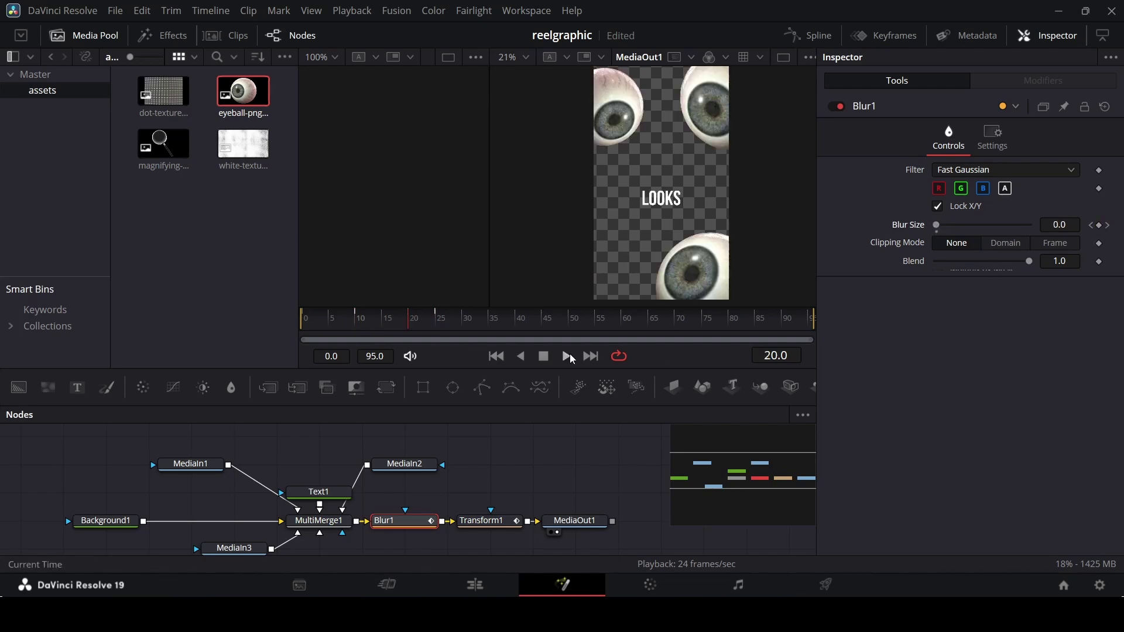
drag(421, 323, 385, 334)
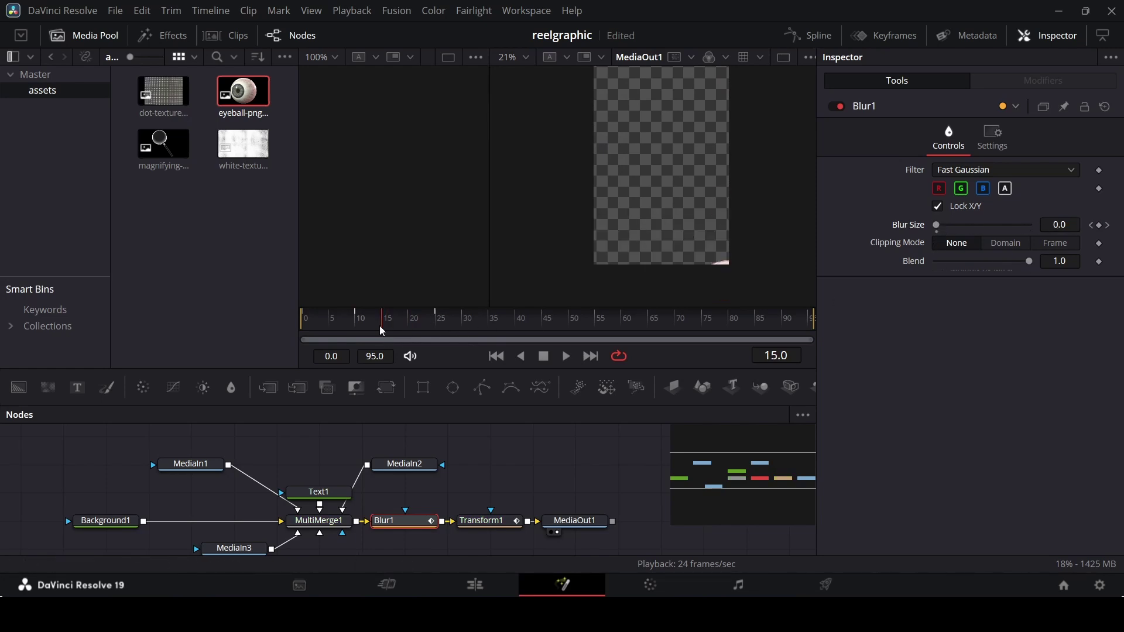
click(353, 332)
drag(376, 332, 295, 333)
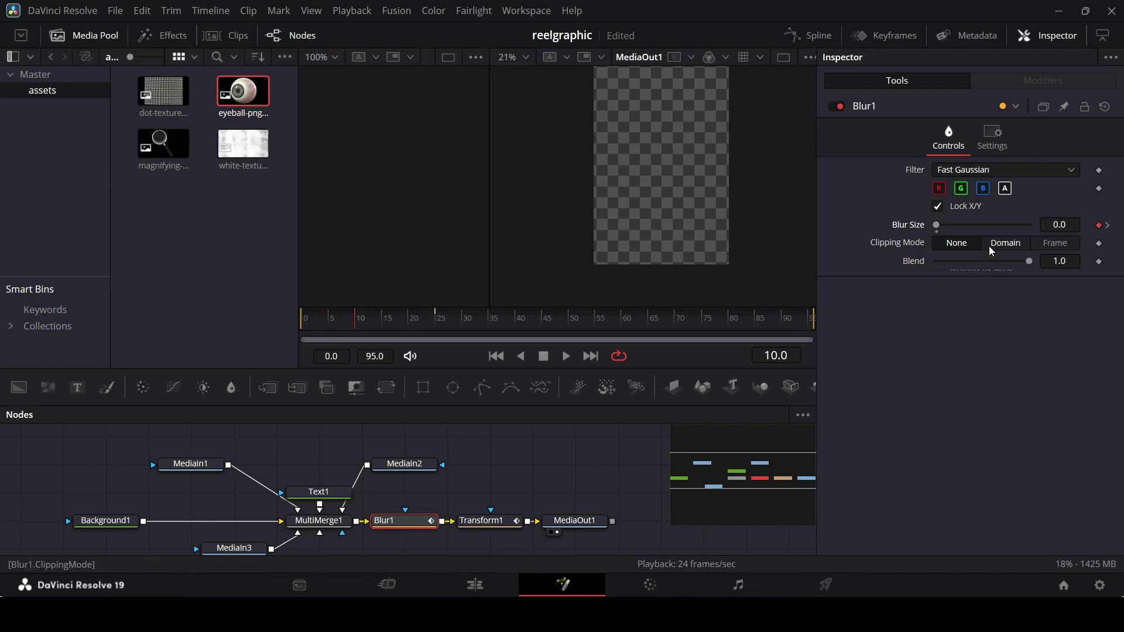
- Set Blur1's blur size to 10 at frame 10 and play back the slide-in
drag(940, 228, 945, 228)
click(1069, 226)
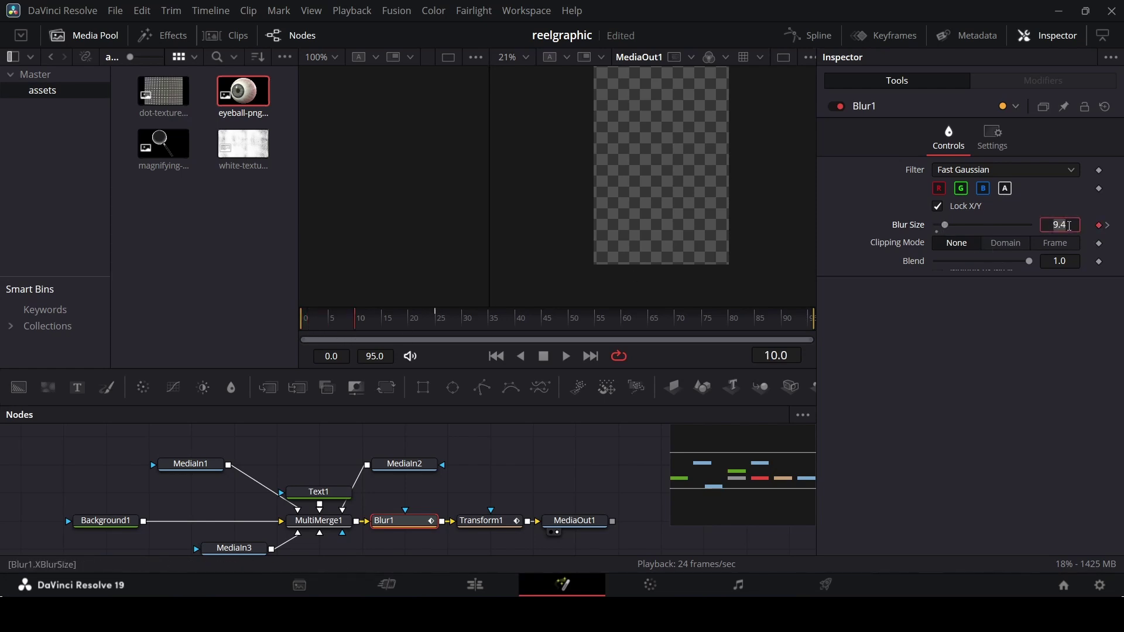
text(10)
key(Tab)
click(606, 438)
key(space)
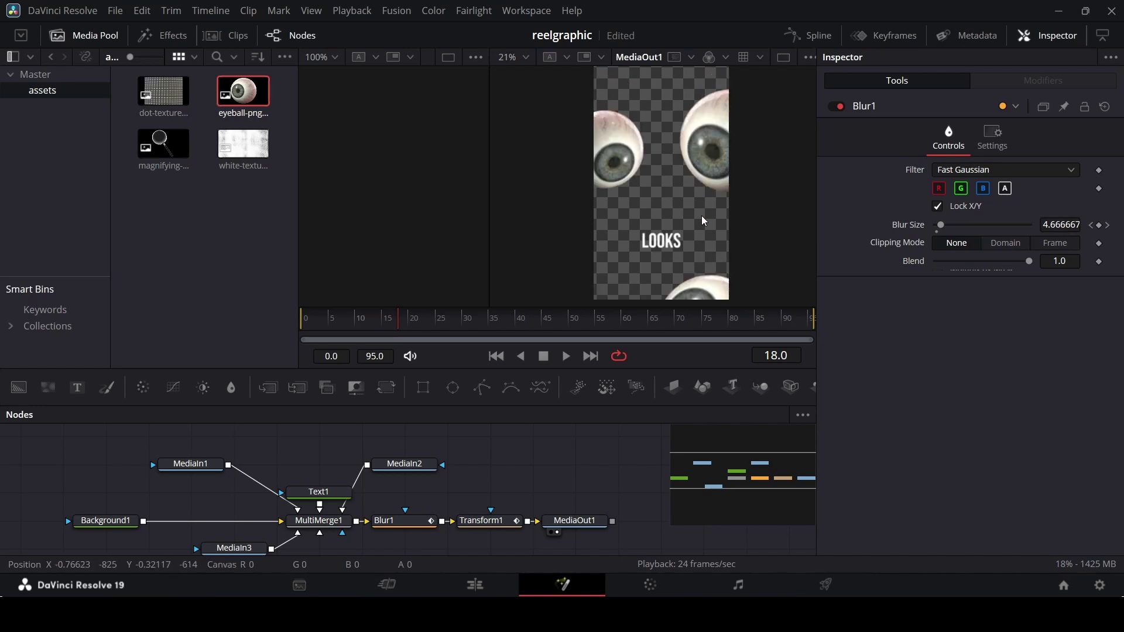
- Set Blur1's blur size to 15 at frame 10 and scrub through the slide-in
drag(398, 327, 357, 328)
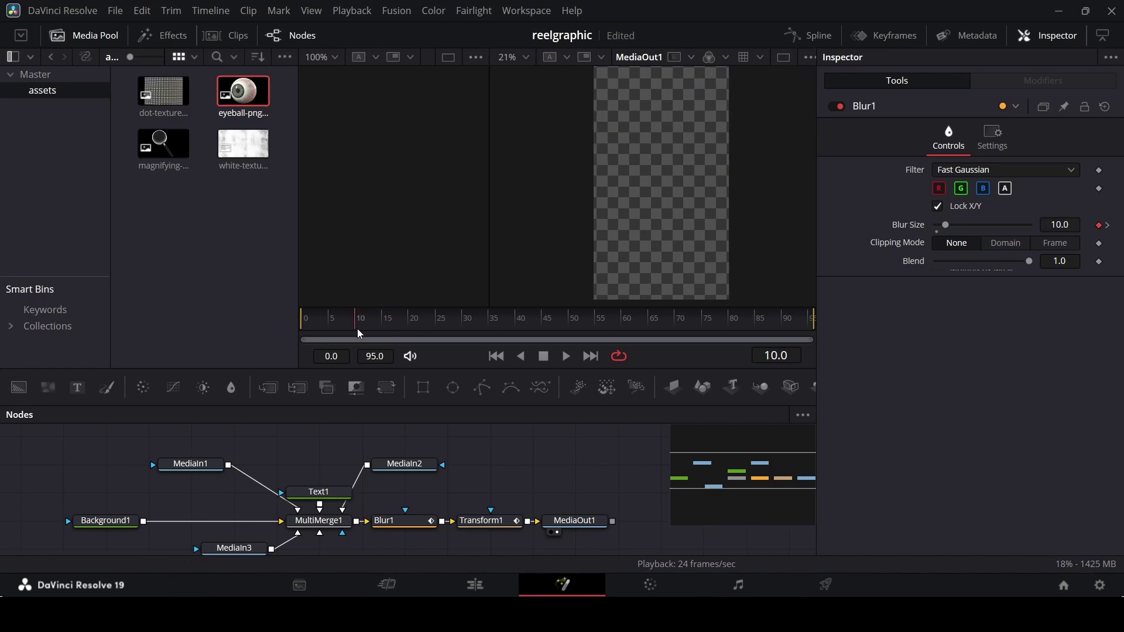
click(401, 520)
click(1074, 226)
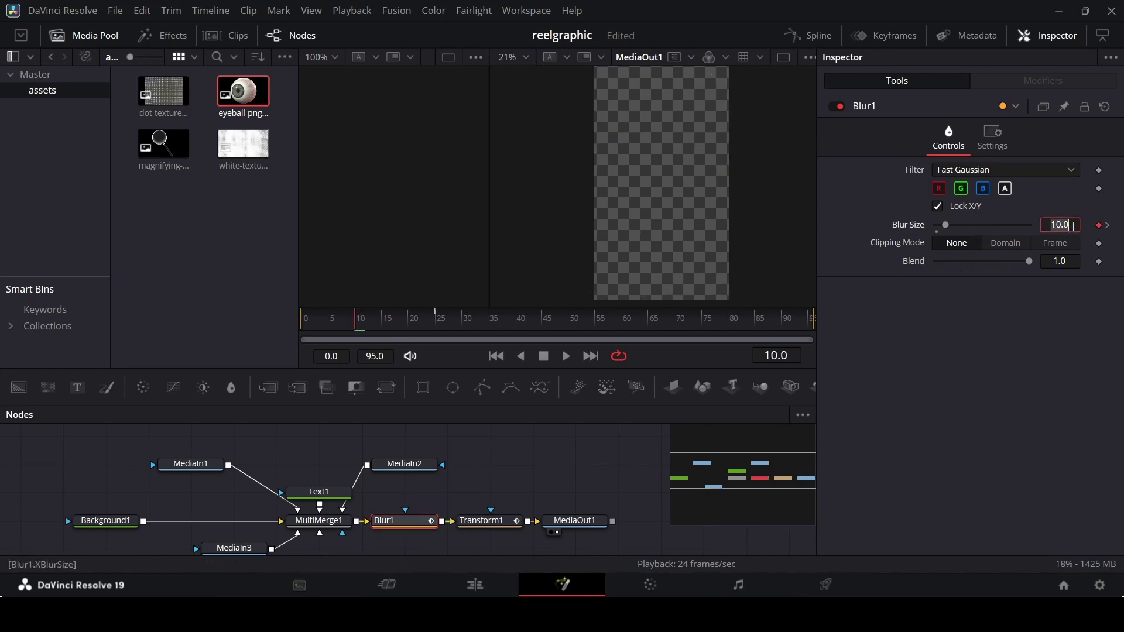
text(15)
key(Tab)
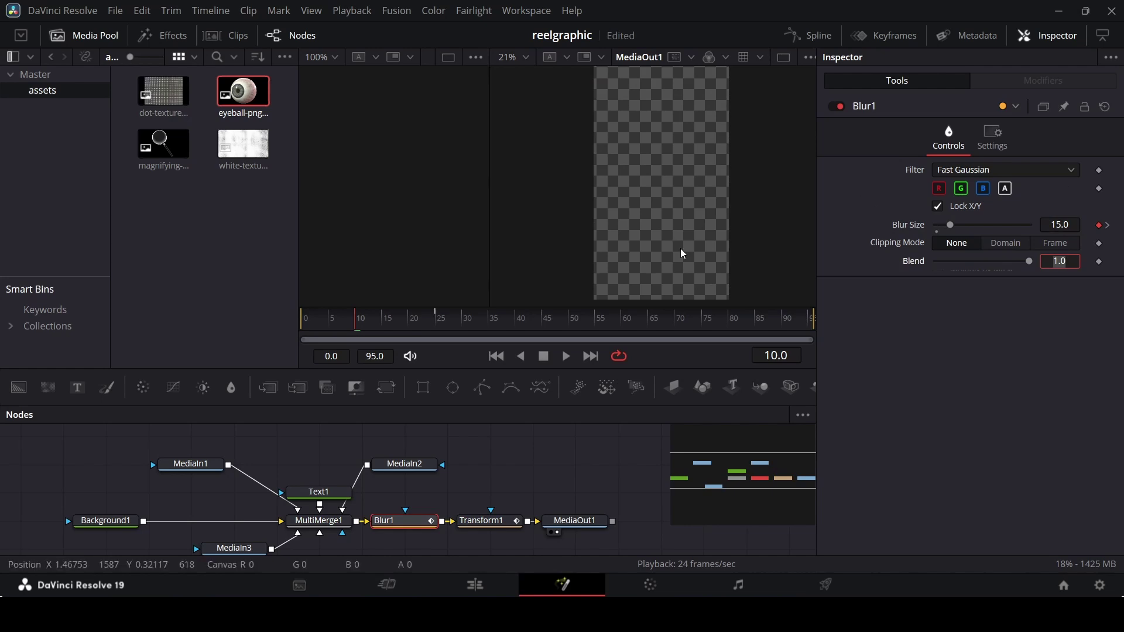
mouse_move(354, 324)
mouse_down()
mouse_move(411, 328)
mouse_move(354, 336)
mouse_move(424, 332)
mouse_move(357, 337)
mouse_up()
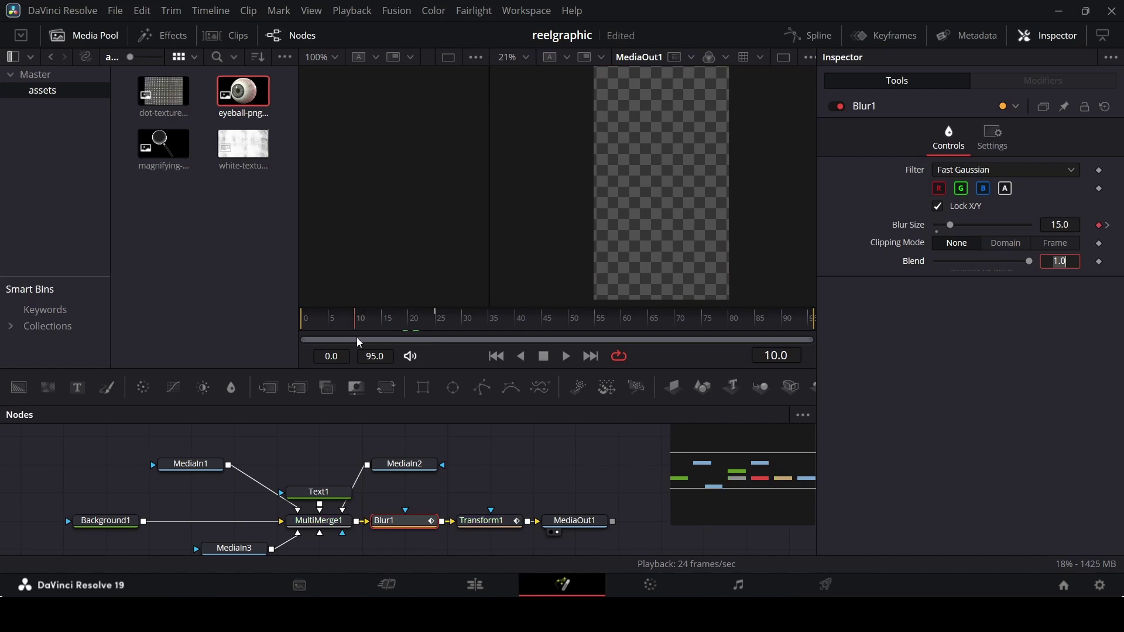
- Increase Blur1's blur size at the frame 10 keyframe further and scrub through the slide-in to check it
click(1079, 224)
key(Tab)
drag(364, 325, 419, 331)
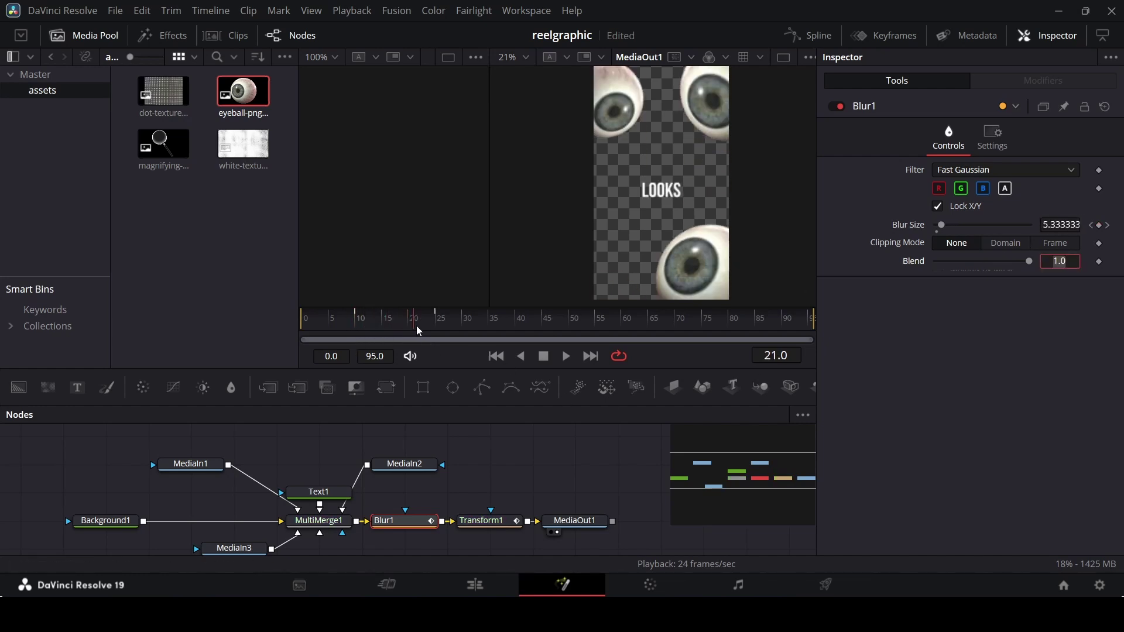
click(513, 463)
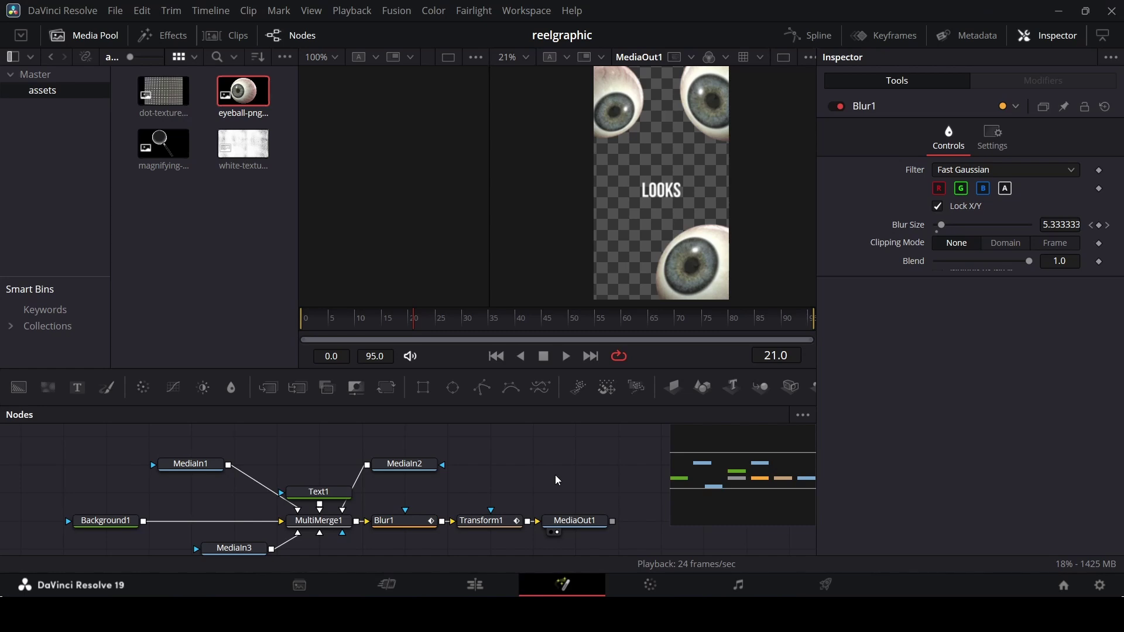
scroll(666, 233, down, 2)
drag(328, 319, 432, 337)
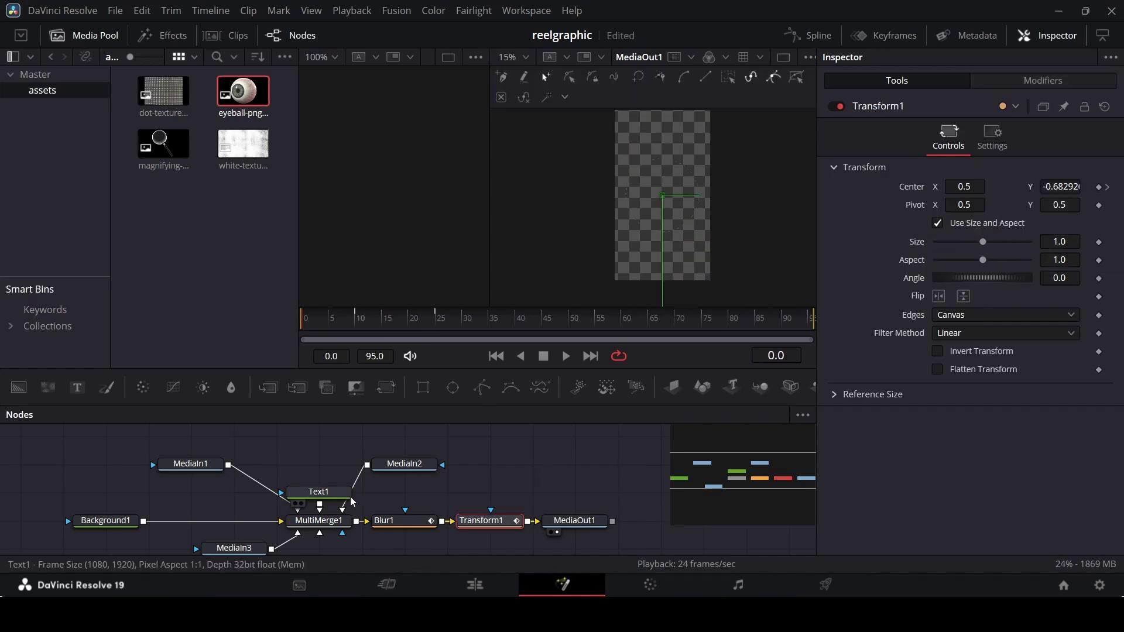
- Move the Text1 node up in line with the media nodes and keyframe its text "looks" at frame 30
drag(343, 495, 338, 472)
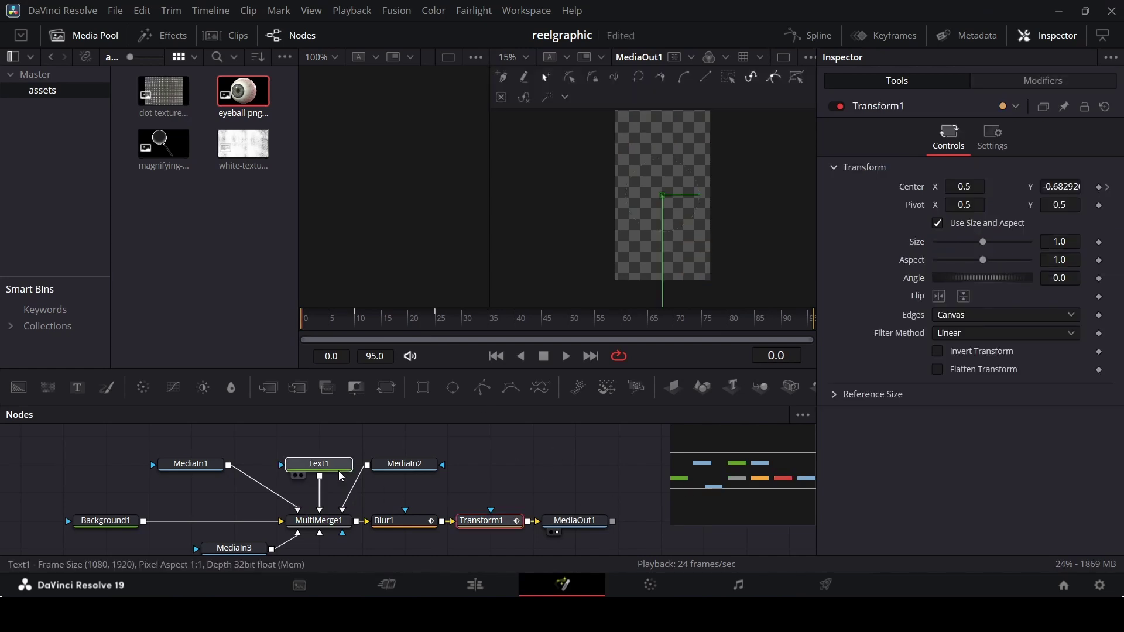
click(340, 463)
drag(386, 324, 410, 335)
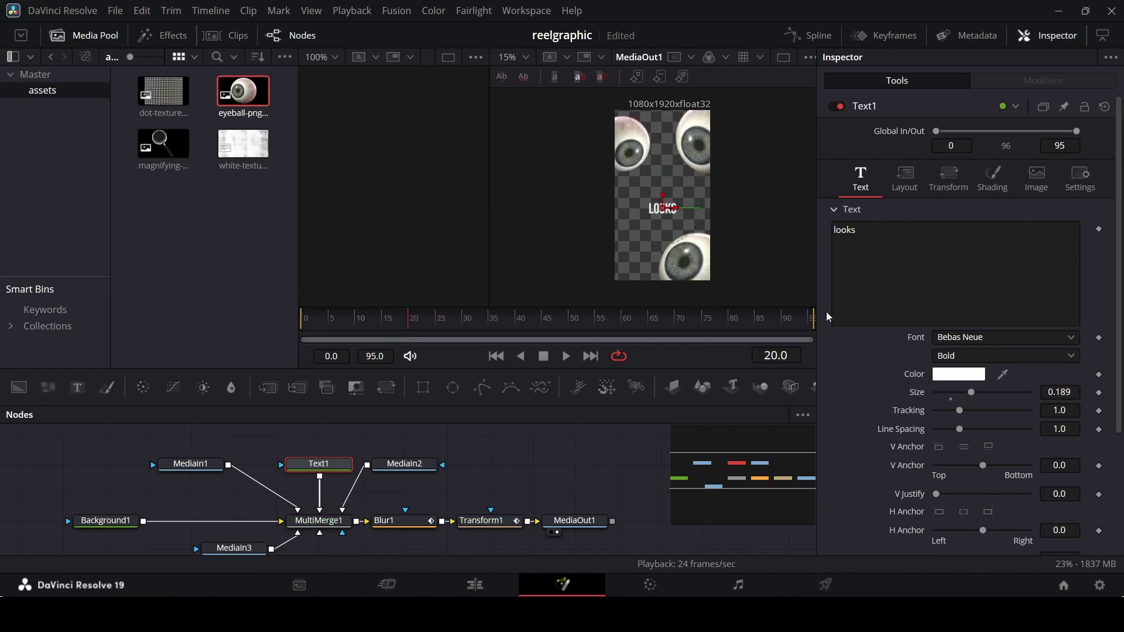
drag(872, 234, 797, 235)
drag(439, 327, 467, 334)
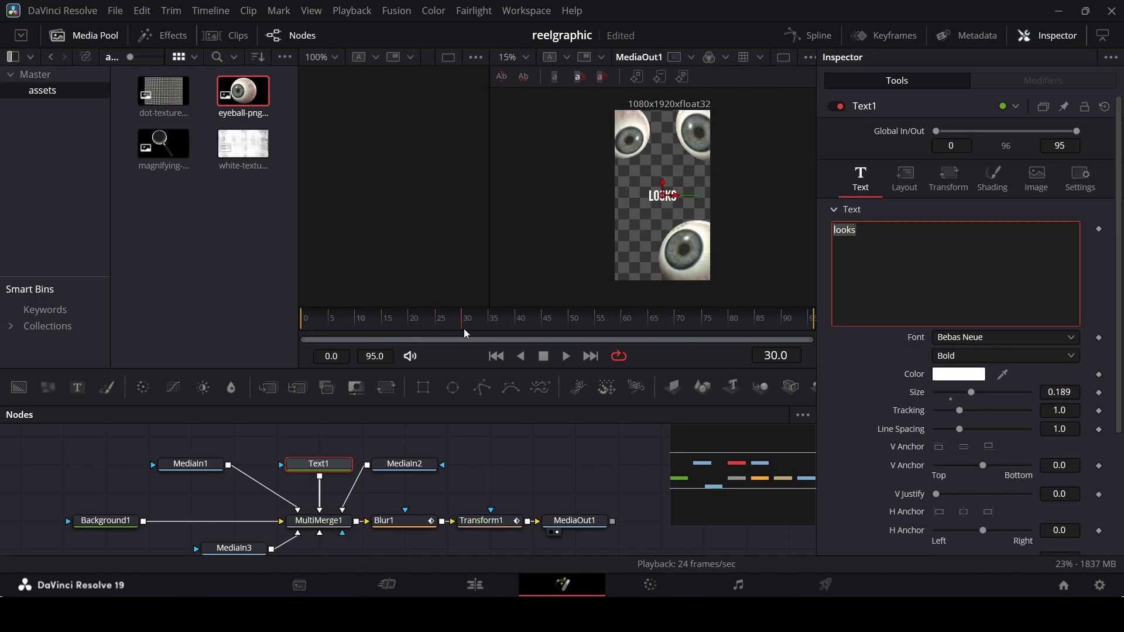
click(1099, 229)
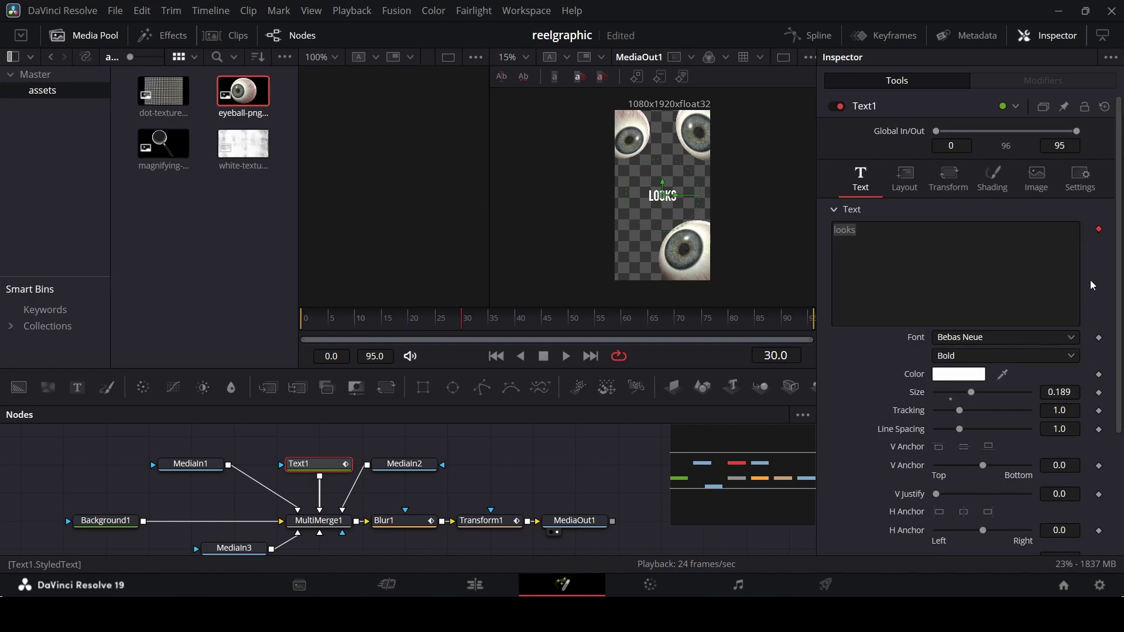
- Change Text1's text to "at the end" at frame 25
mouse_move(435, 324)
mouse_down()
mouse_move(413, 329)
mouse_move(438, 332)
mouse_up()
click(891, 240)
key(ctrl+a)
text(at t)
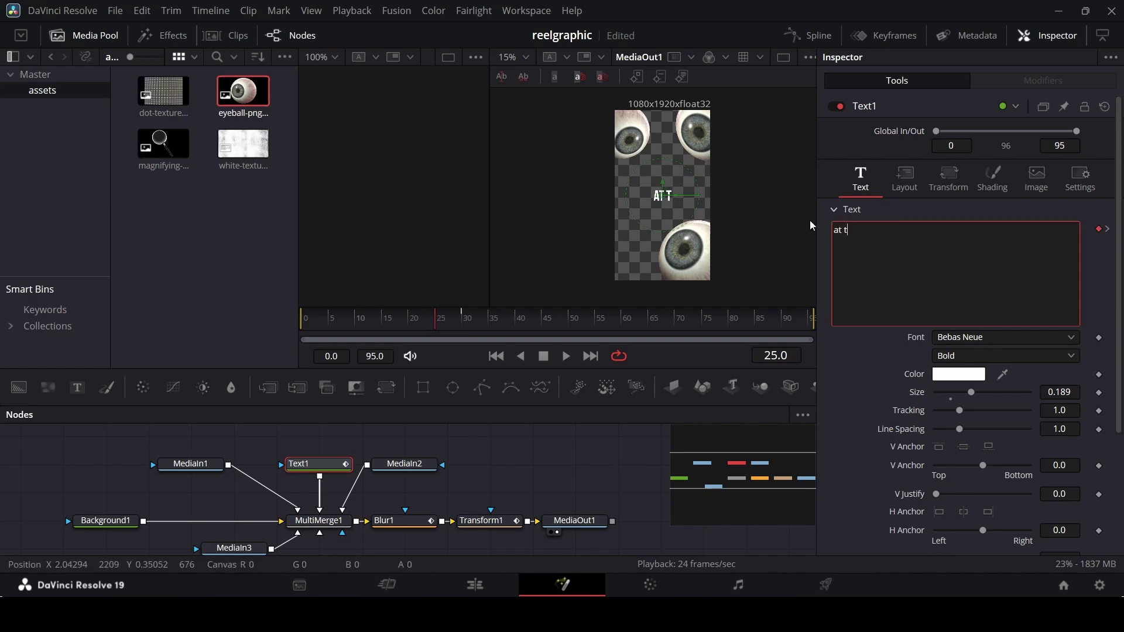
text(he end)
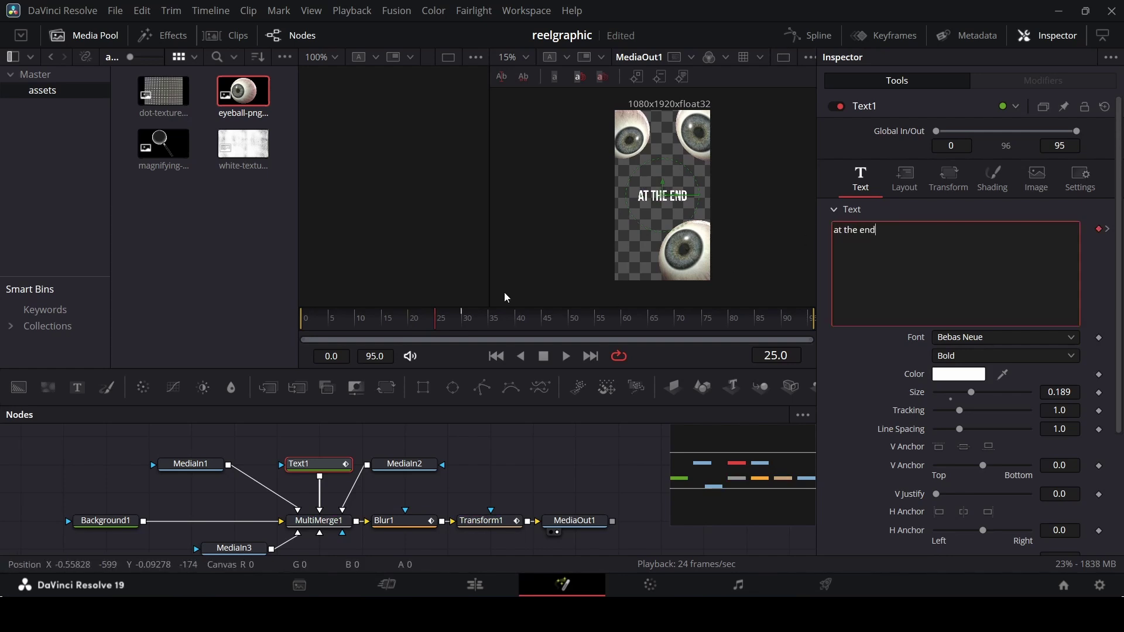
- Keyframe Text1's text as "won't" at frame 35 and "matter" at frame 40
drag(434, 326, 475, 337)
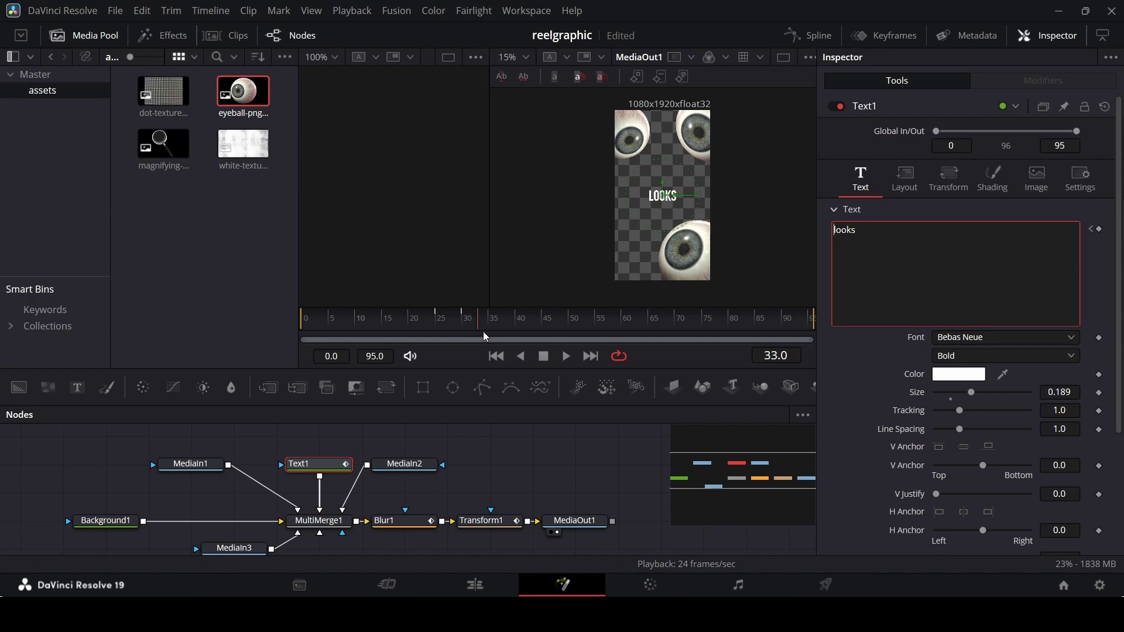
drag(858, 231, 784, 230)
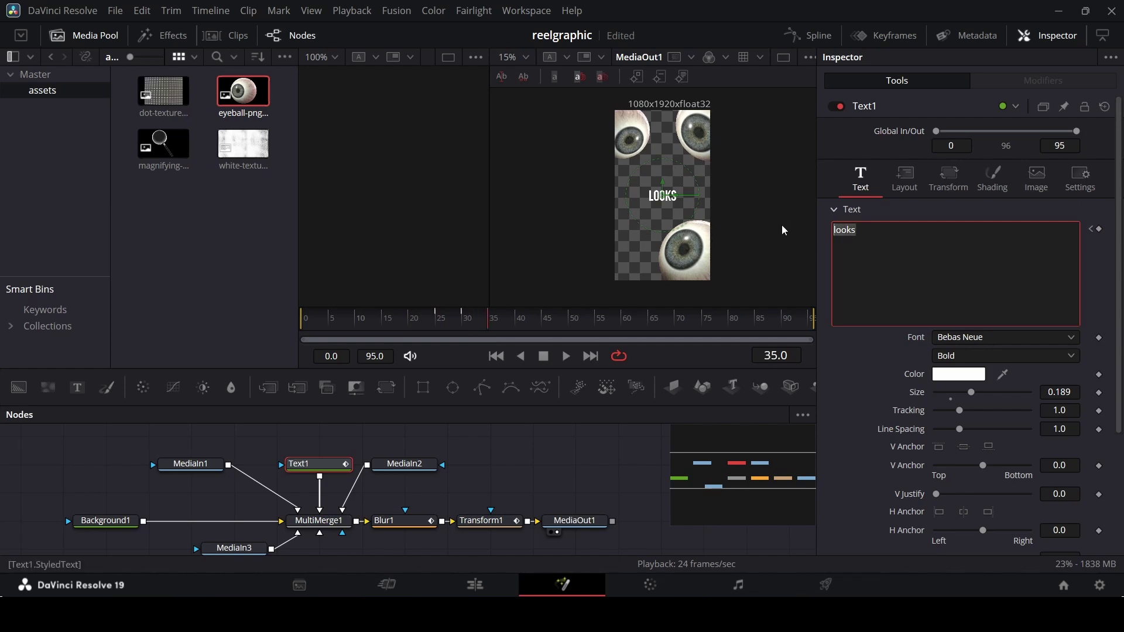
text(won't)
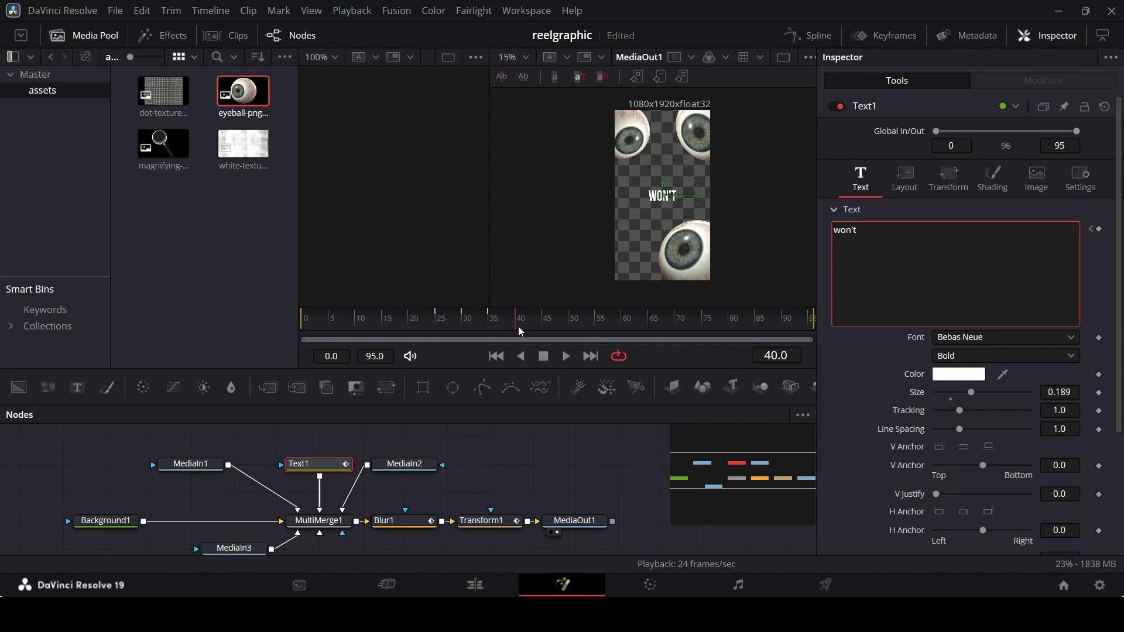
drag(860, 230, 794, 231)
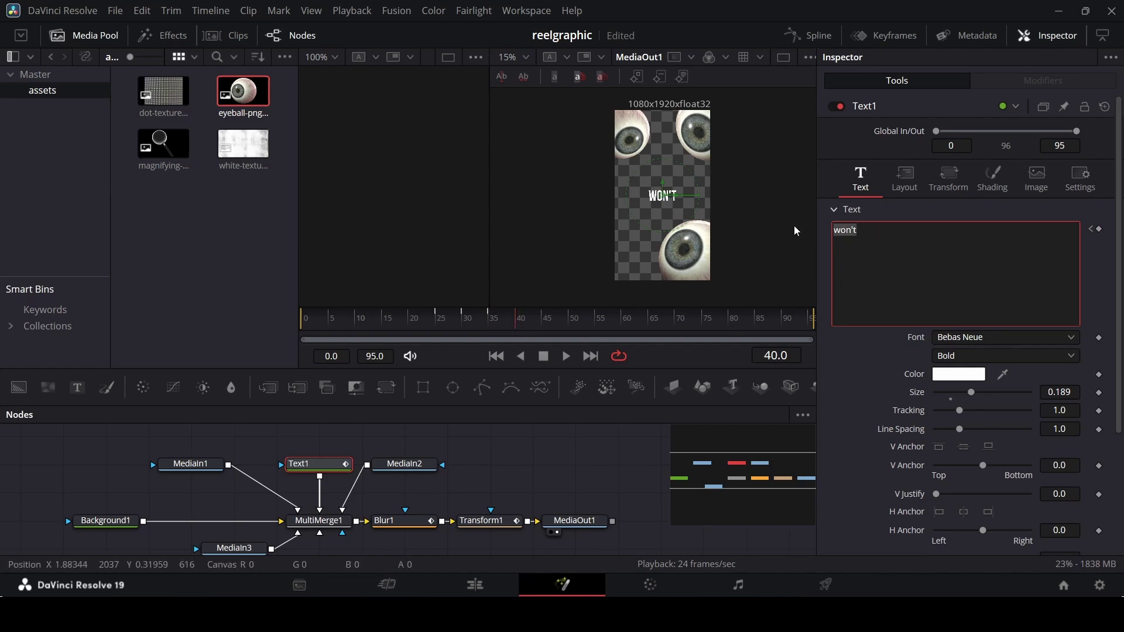
text(matter)
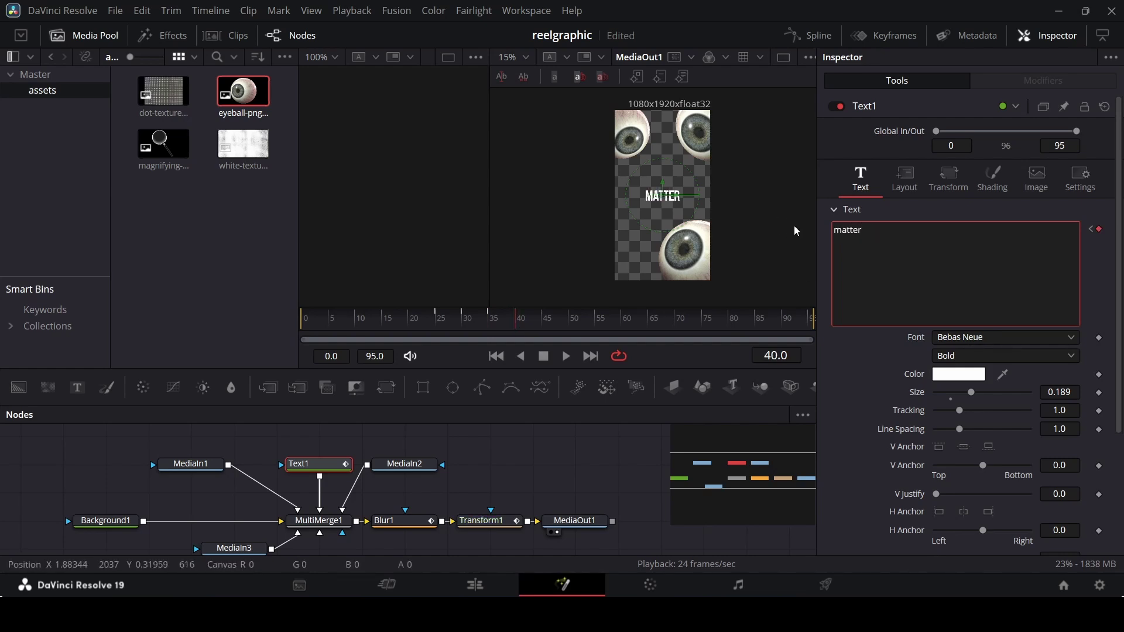
- Play back and scrub through the slide-in and the word changes to check their timing
click(413, 320)
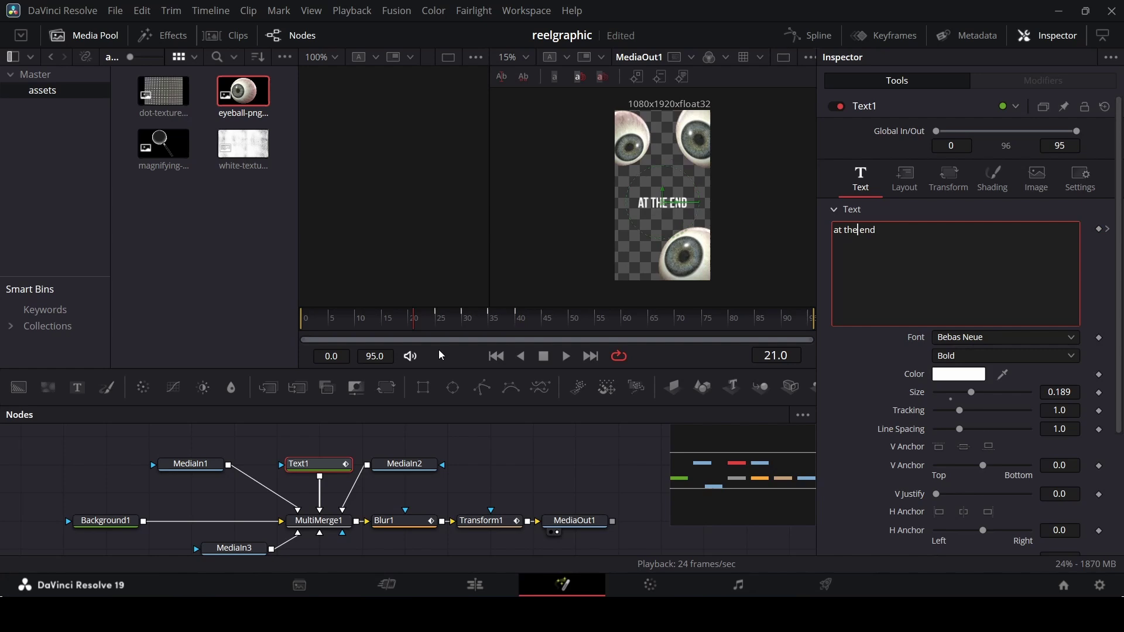
click(533, 464)
click(403, 323)
key(space)
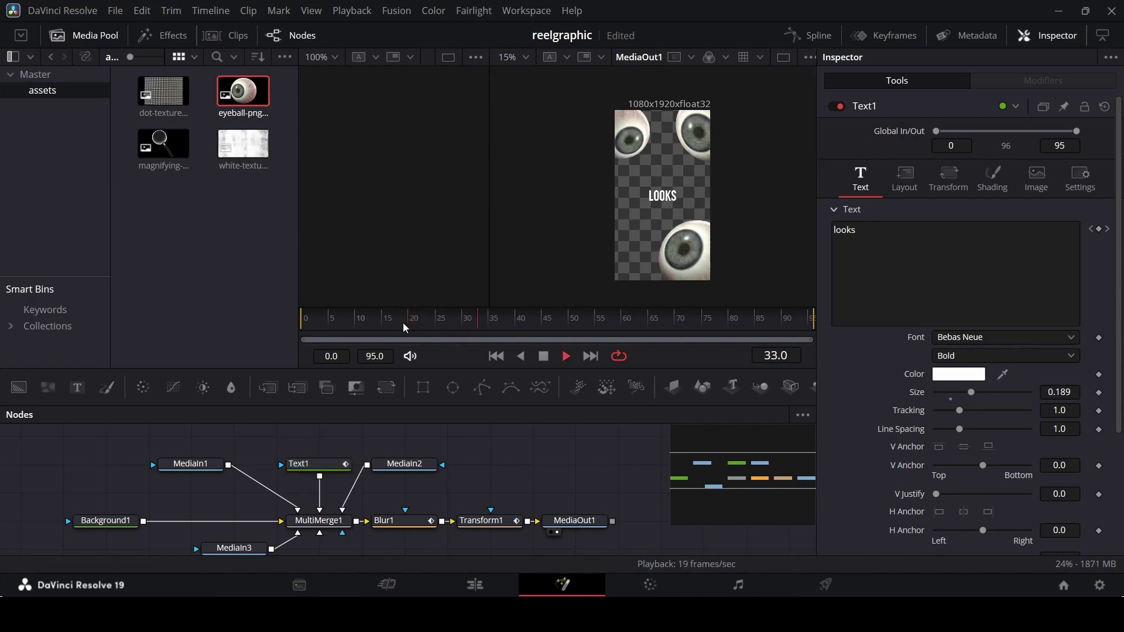
drag(403, 323, 555, 328)
- Set Text1's color to the dark green #2c3930
click(661, 404)
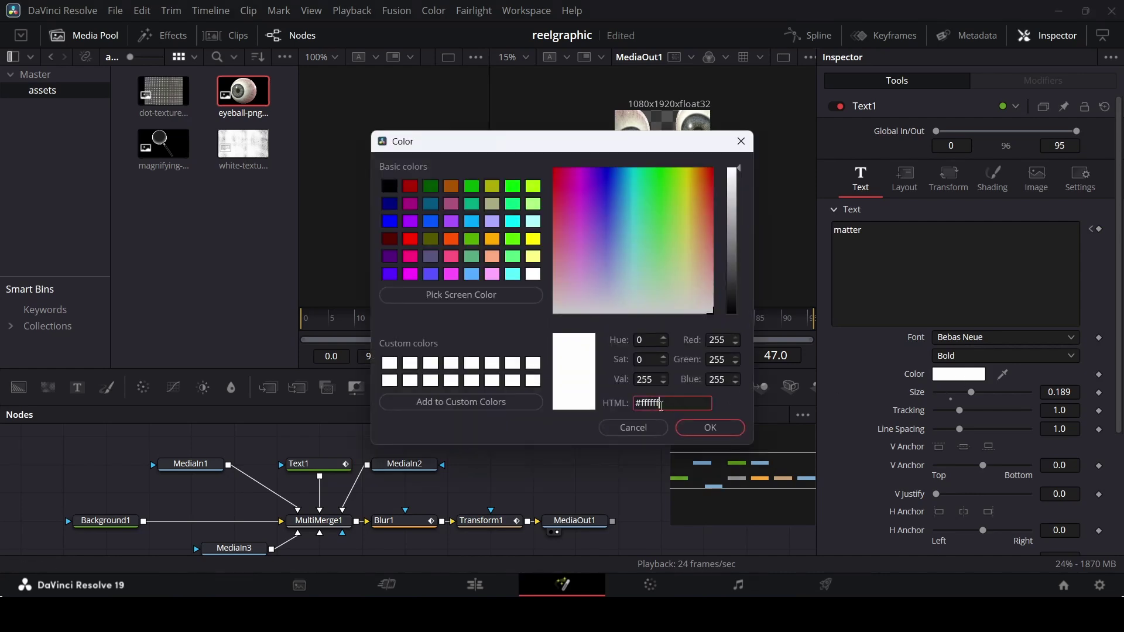
text(2c3930)
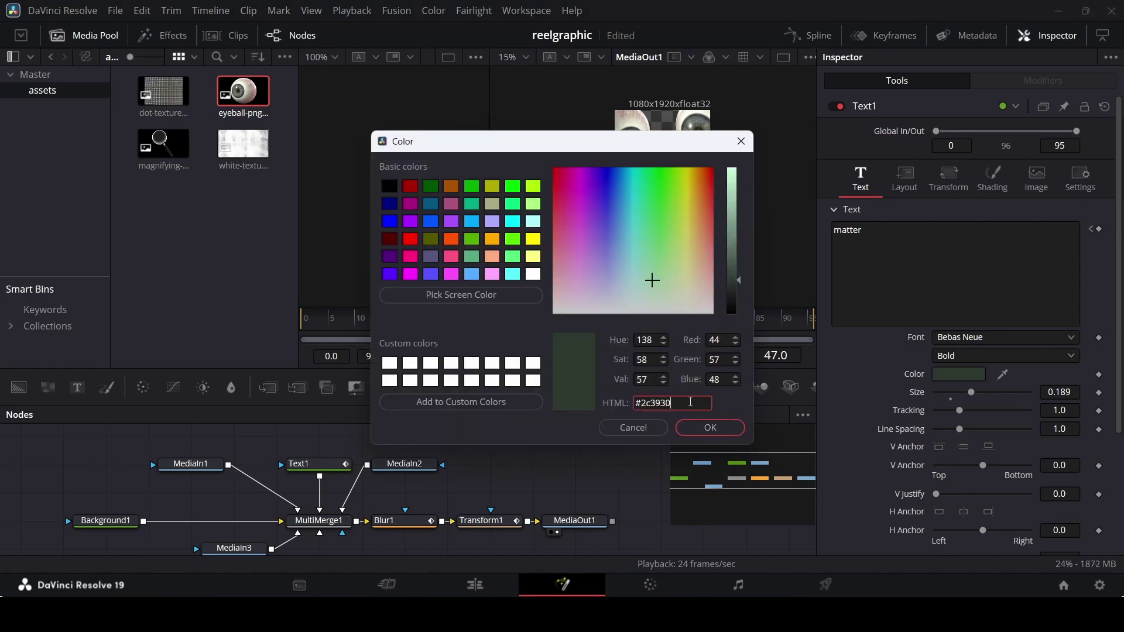
drag(691, 401, 598, 396)
click(716, 428)
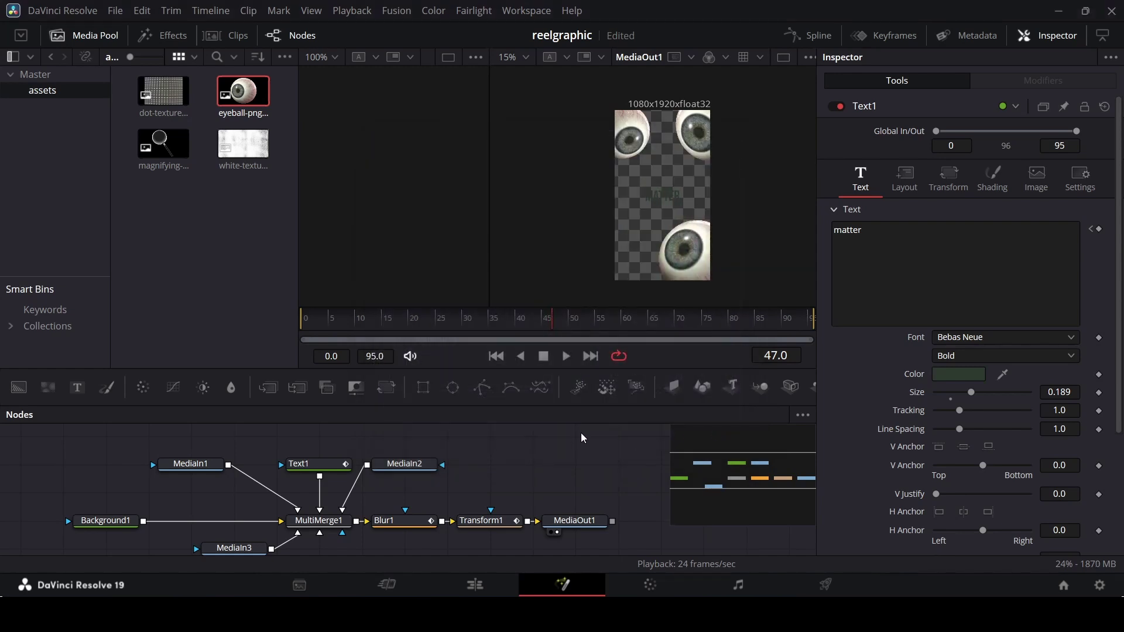
- Keyframe Transform1's size at 1.0 on frame 40 and 1.1 on frame 45, and scrub through the zoom
drag(333, 319, 518, 336)
click(516, 520)
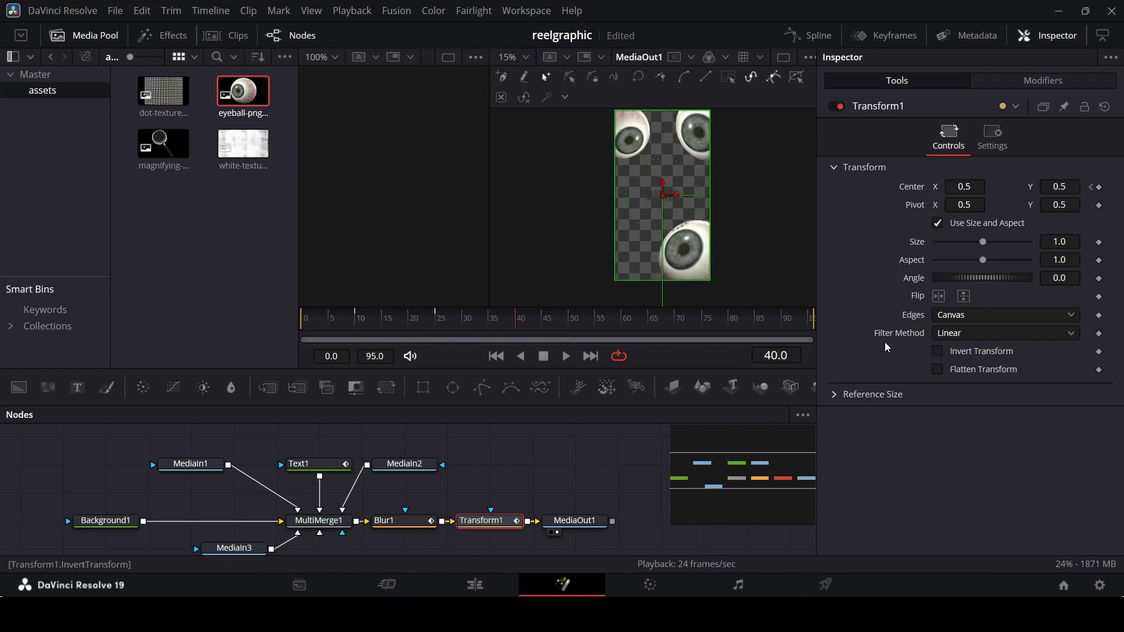
click(1099, 241)
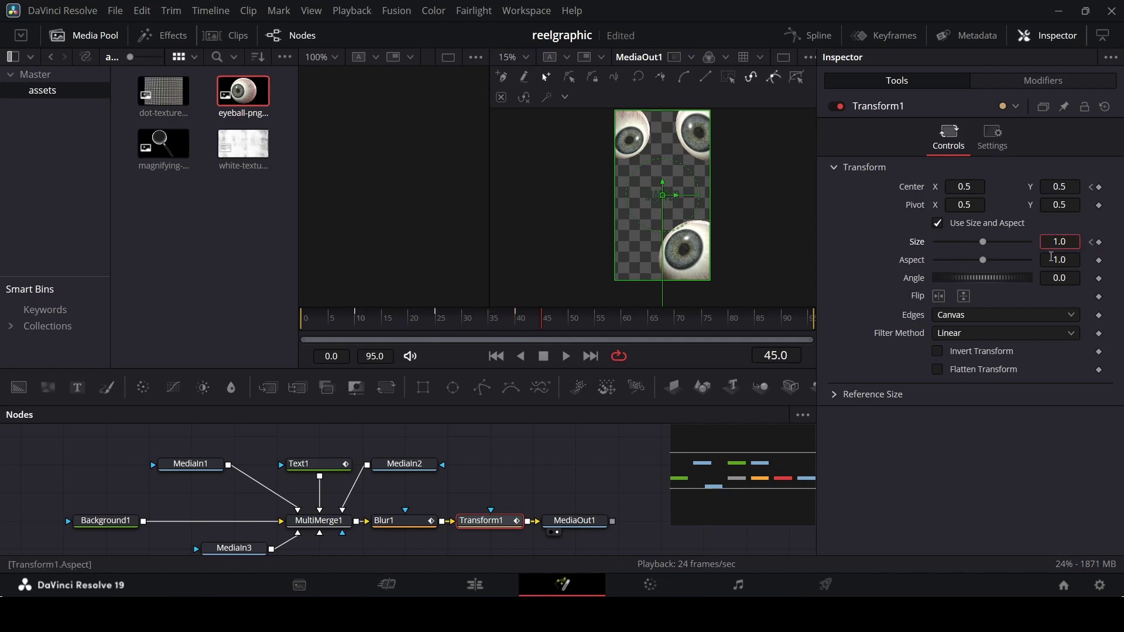
click(1052, 258)
click(495, 324)
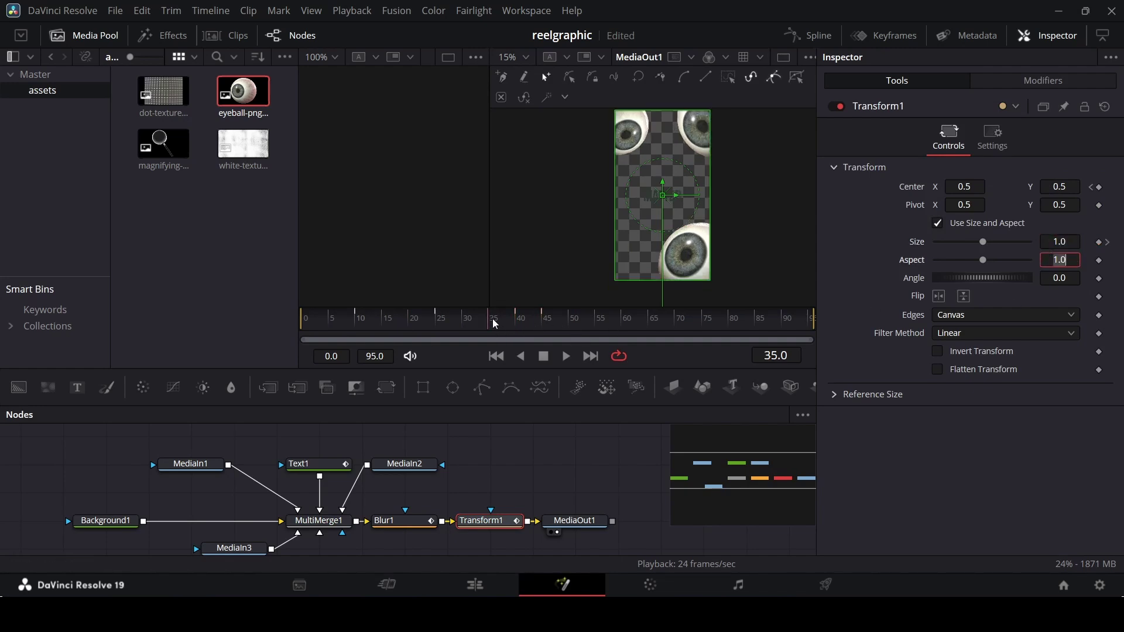
click(523, 446)
drag(451, 323, 559, 322)
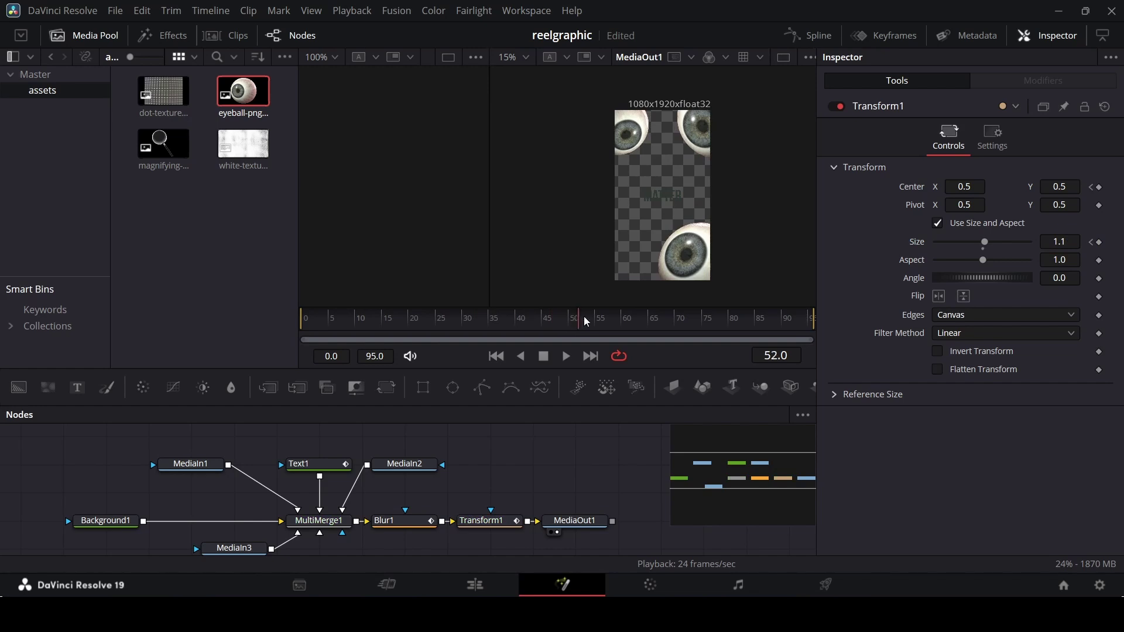
drag(709, 322, 587, 329)
- Keyframe Blur1's blur size at 0 on frames 40 and 45, and set it to 5 at frame 43
click(398, 521)
drag(544, 328, 518, 322)
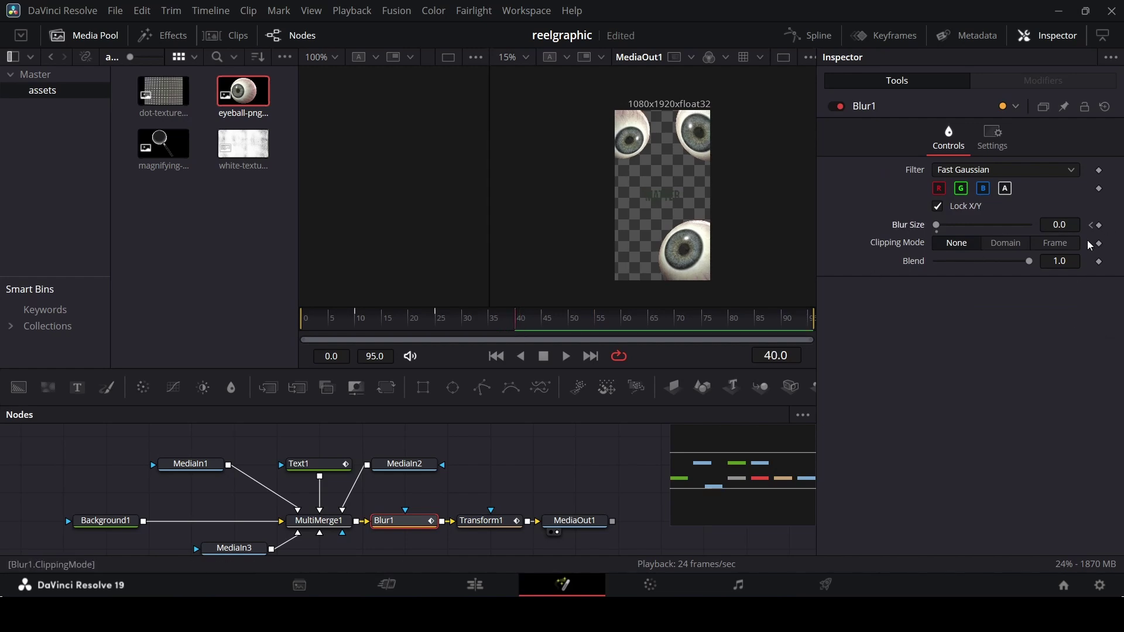
mouse_move(515, 321)
mouse_down()
mouse_move(547, 328)
mouse_move(534, 322)
mouse_up()
click(1099, 226)
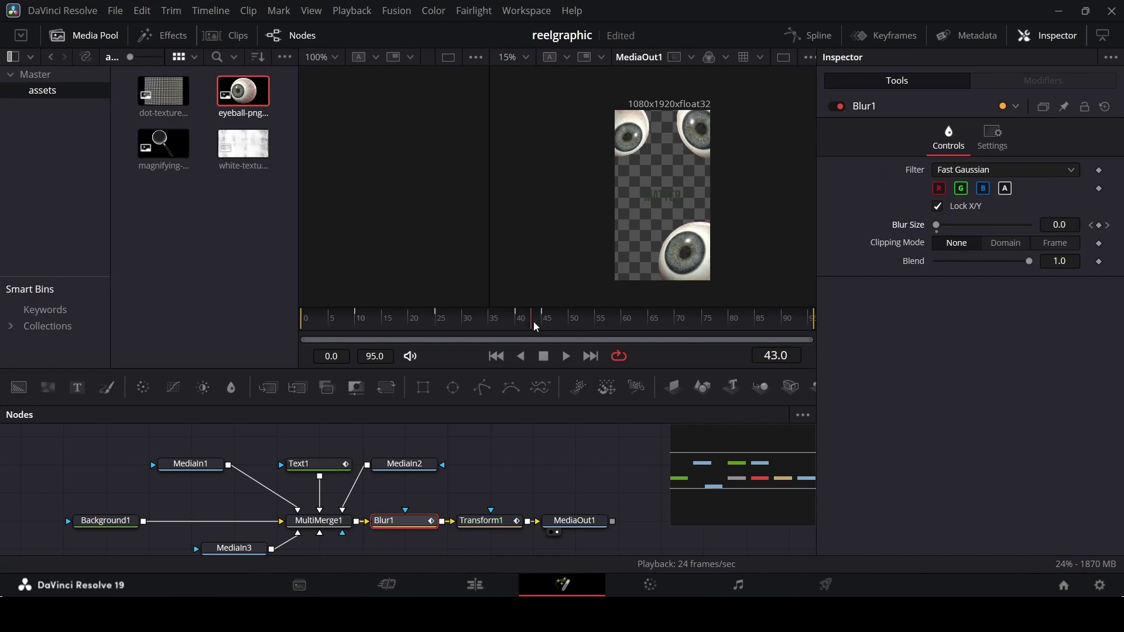
click(1060, 226)
text(5)
key(Tab)
click(1062, 225)
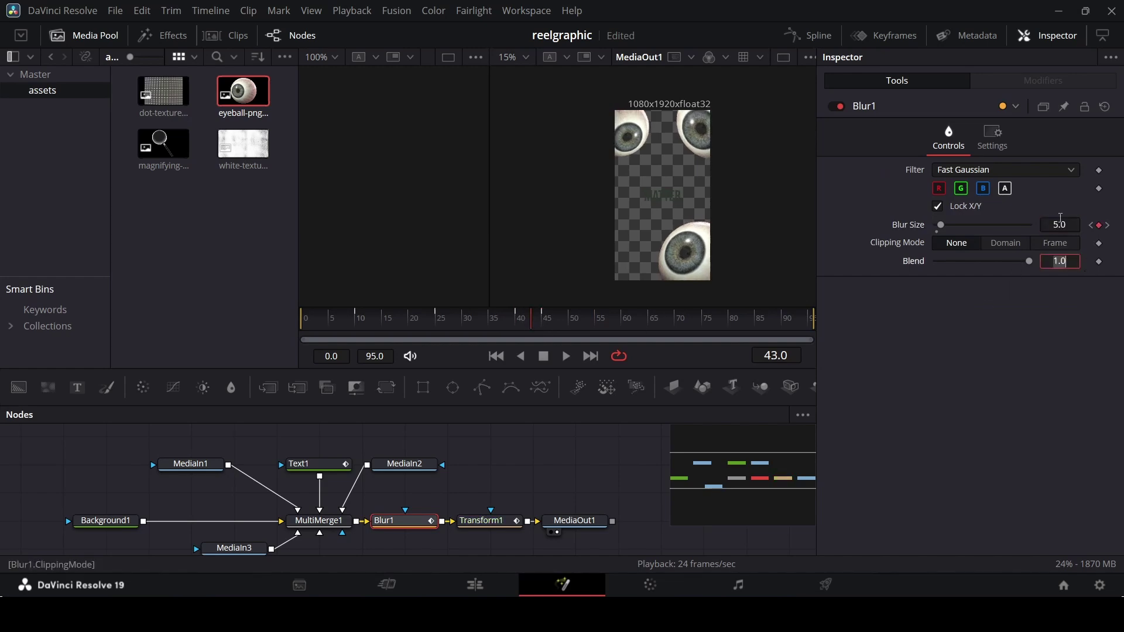
key(Tab)
- Scrub back and forth around frame 40 to check the combined zoom and blur
click(515, 323)
drag(523, 321, 566, 324)
mouse_move(414, 524)
mouse_down()
mouse_move(422, 498)
mouse_move(426, 525)
mouse_up()
drag(522, 323, 484, 326)
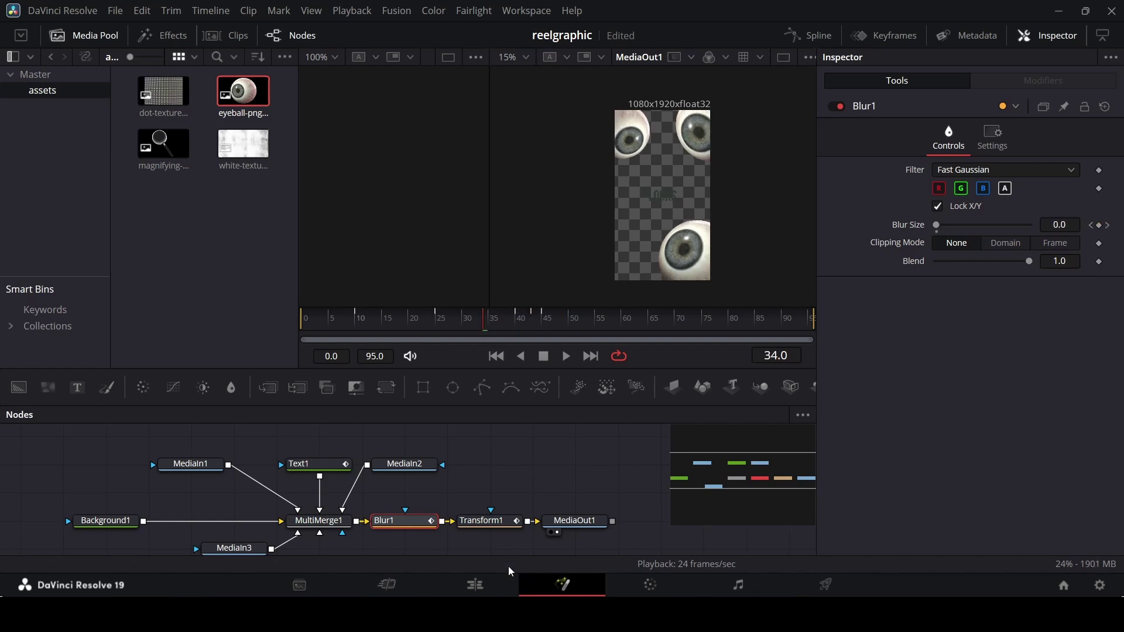
- Go to the Edit page and play the current scene from its start at 00:00:17:19
click(507, 584)
click(721, 366)
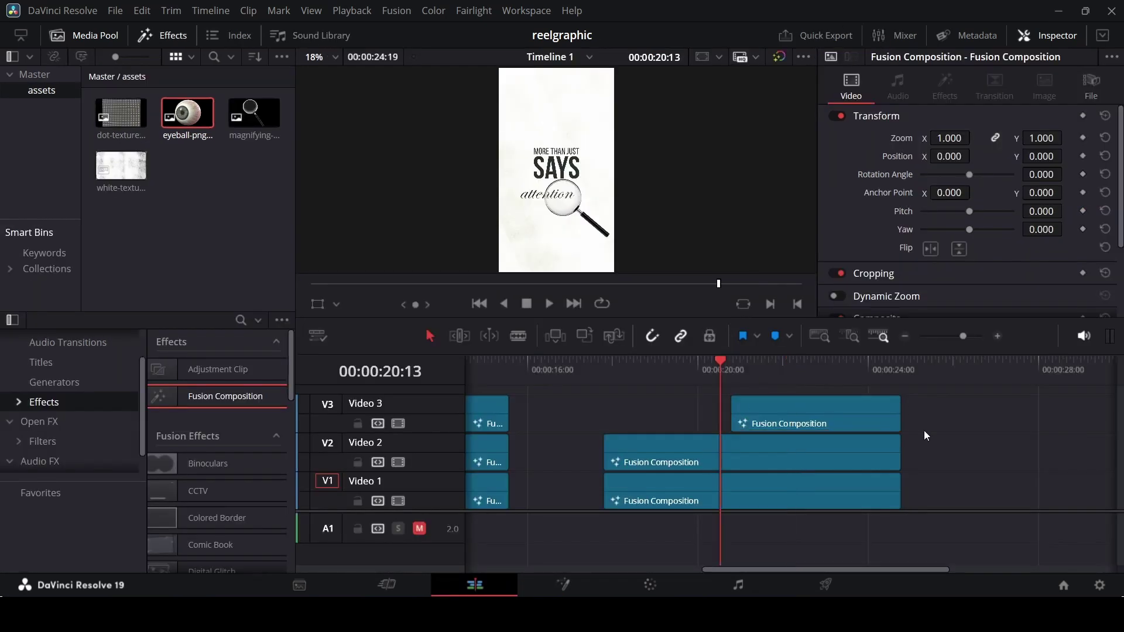
click(631, 368)
scroll(673, 410, right, 3)
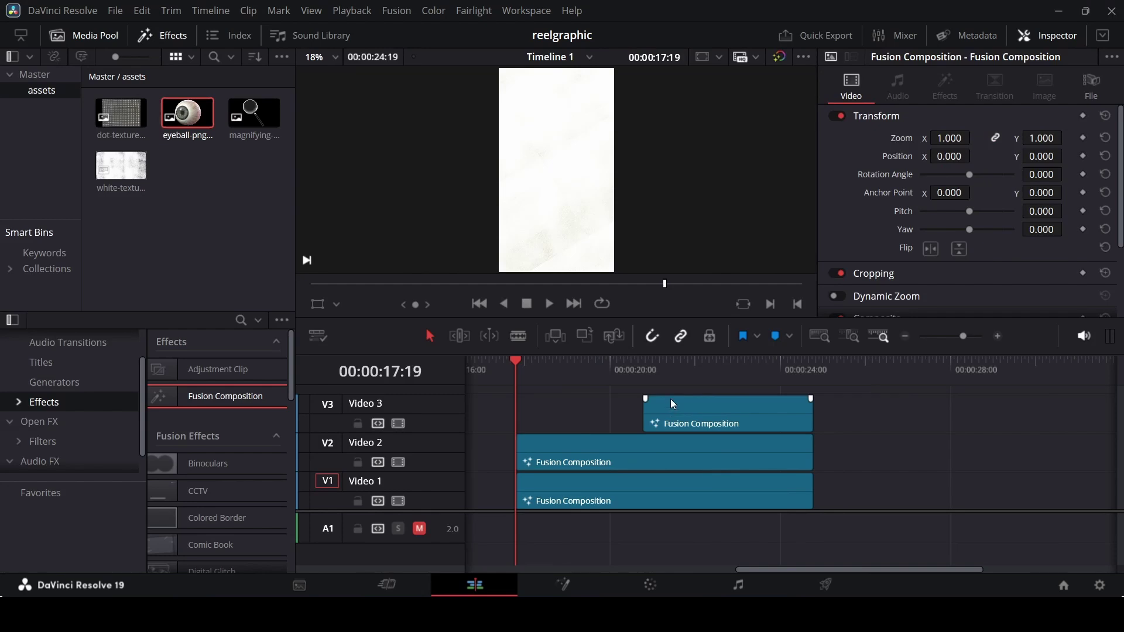
key(space)
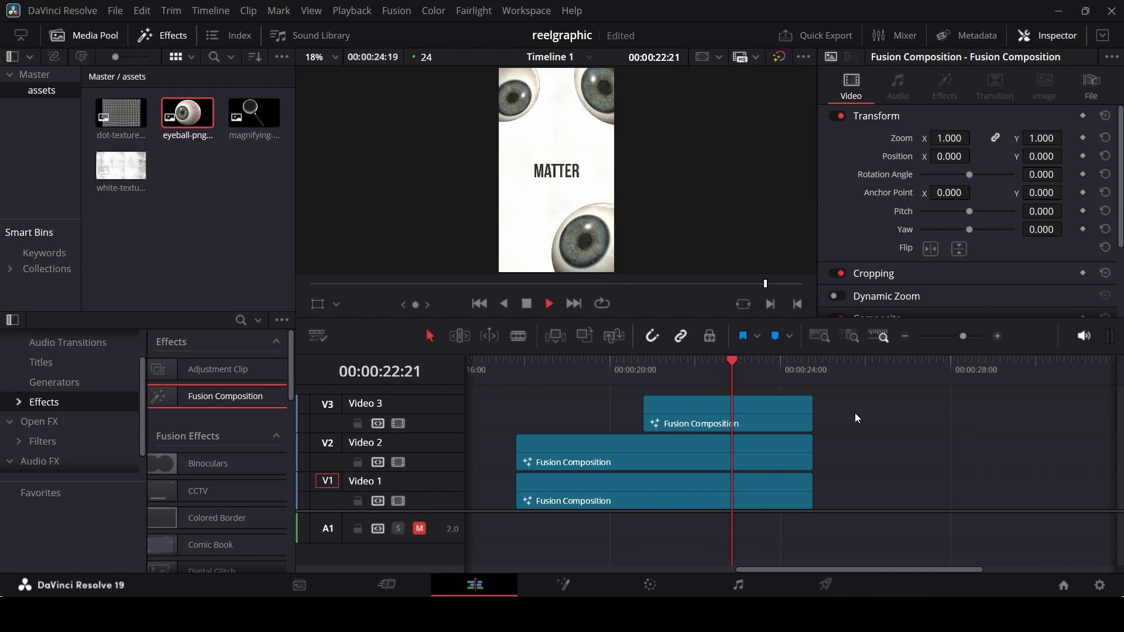
key(space)
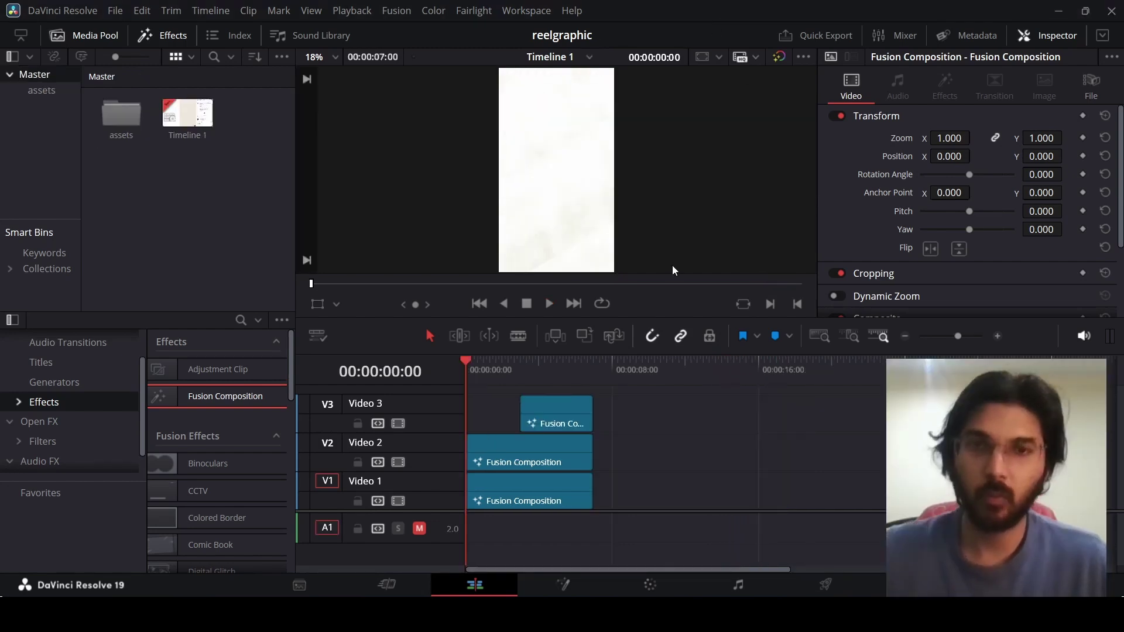
- Open the Video 3 composition on the Fusion page, select MultiMerge1 and scrub through the eyeballs' slide-in
right_click(568, 454)
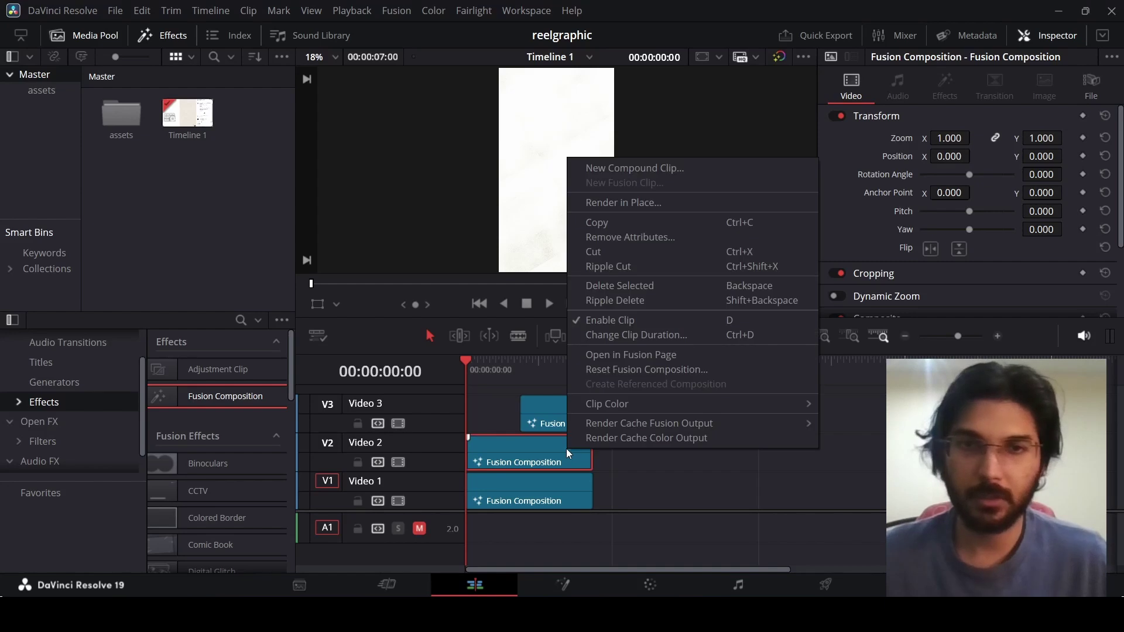
right_click(528, 416)
right_click(547, 403)
click(612, 306)
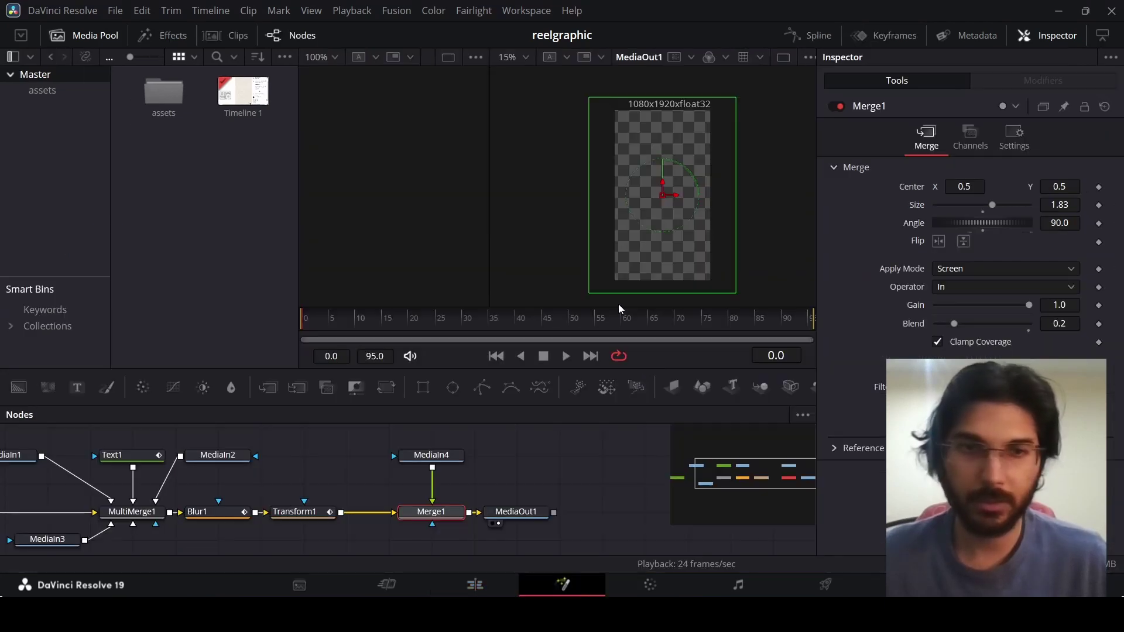
drag(733, 474, 724, 474)
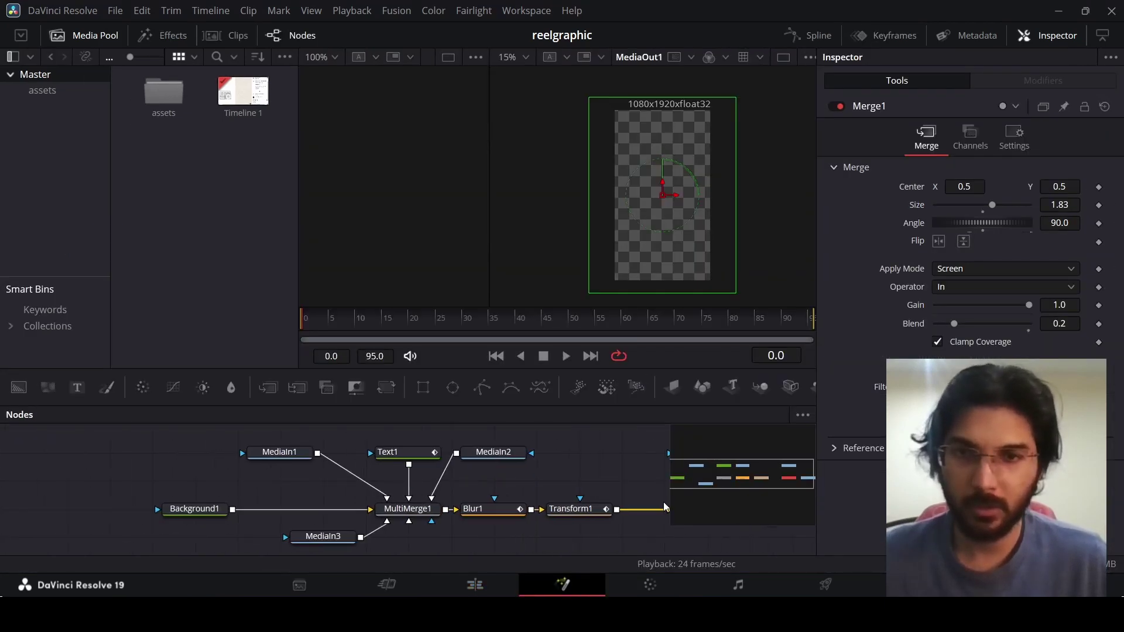
click(418, 511)
drag(416, 324, 538, 320)
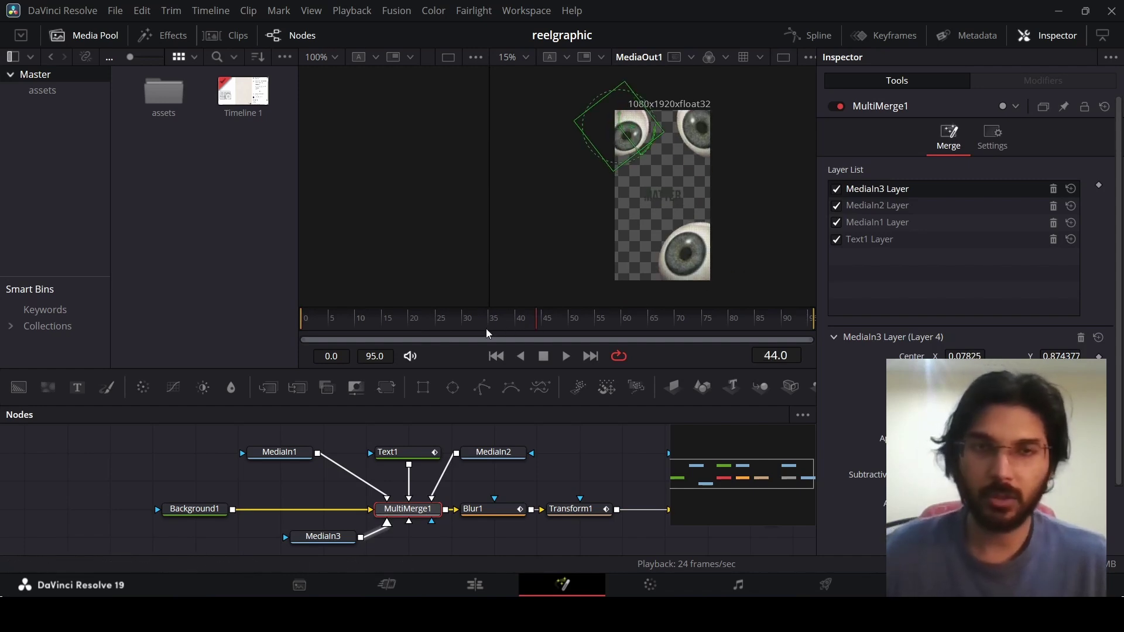
click(337, 331)
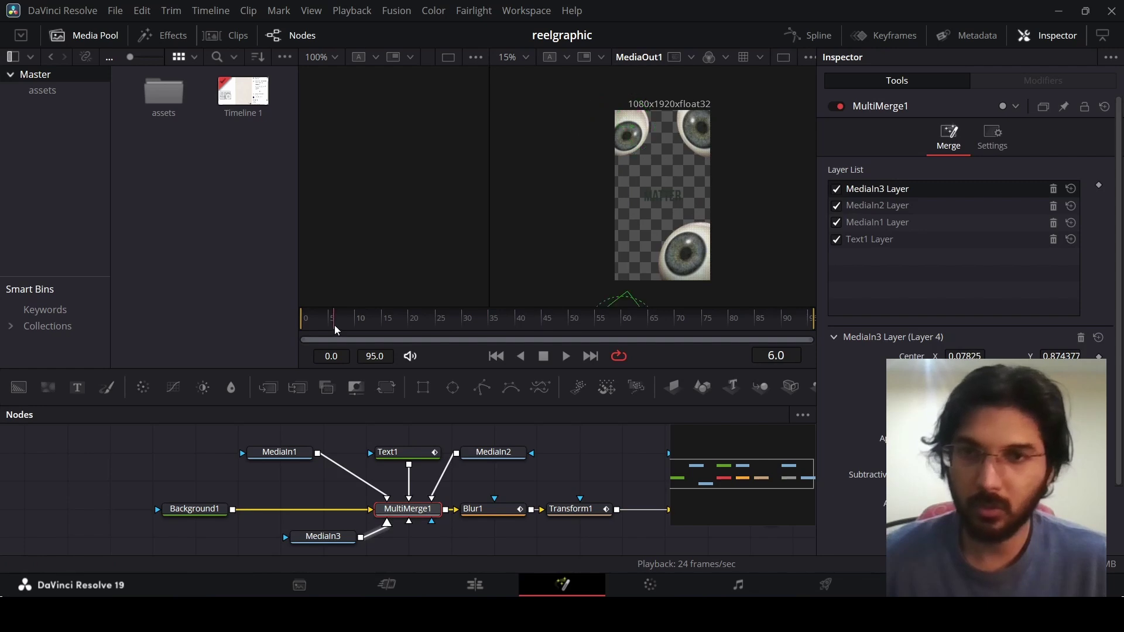
- Keyframe the current angles of the MediaIn3, MediaIn2 and MediaIn1 layers in MultiMerge1 at frame 10
drag(337, 330, 359, 332)
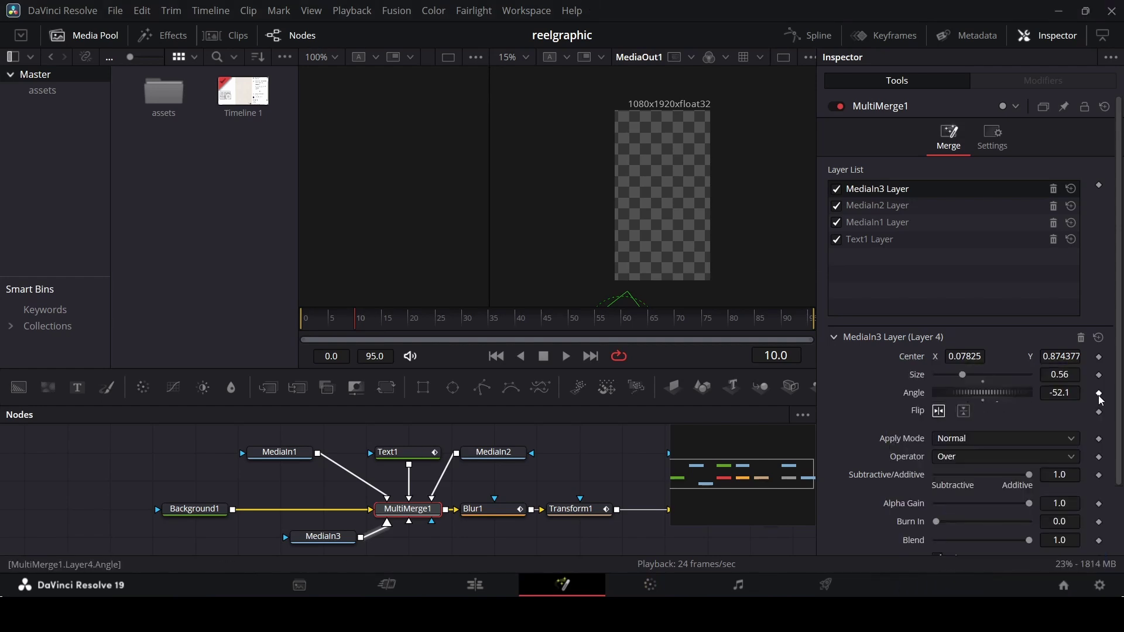
click(1100, 394)
click(888, 207)
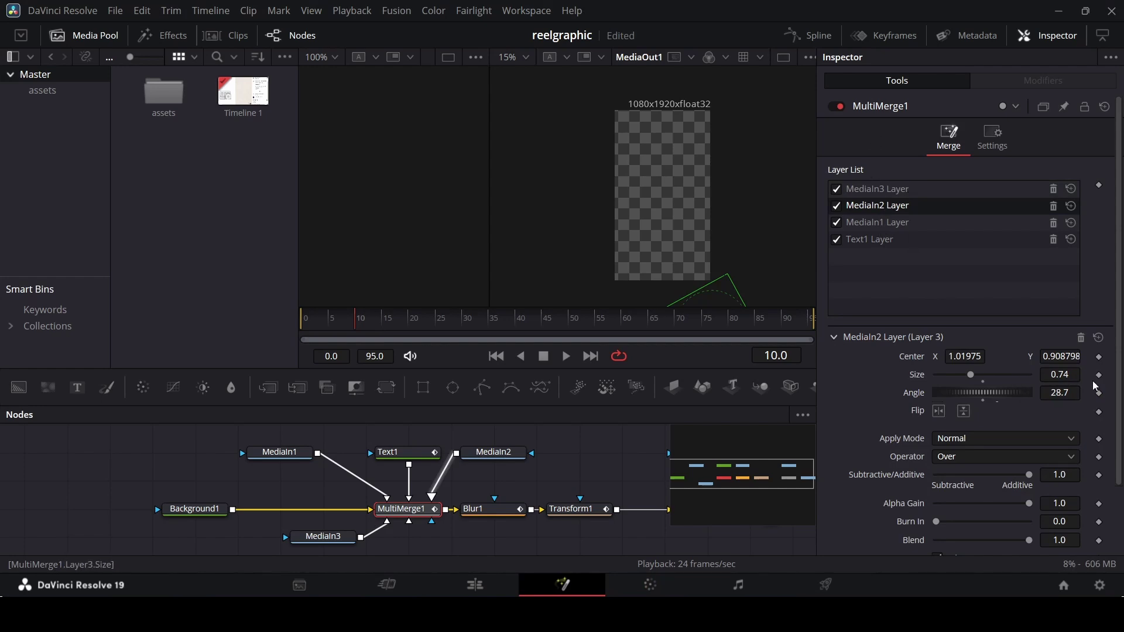
click(866, 225)
click(1099, 393)
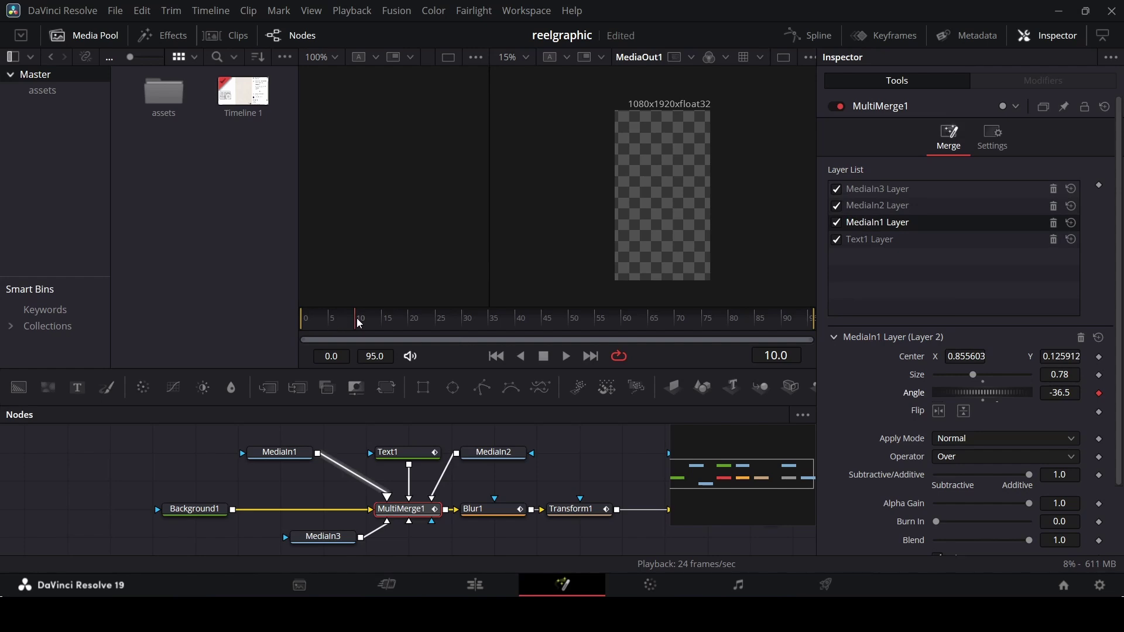
- At frame 95, turn the MediaIn1 layer's angle to about -52.7 and rotate the MediaIn2 and MediaIn3 layers slightly to keyframe the eyeballs' end rotation
drag(327, 328, 813, 327)
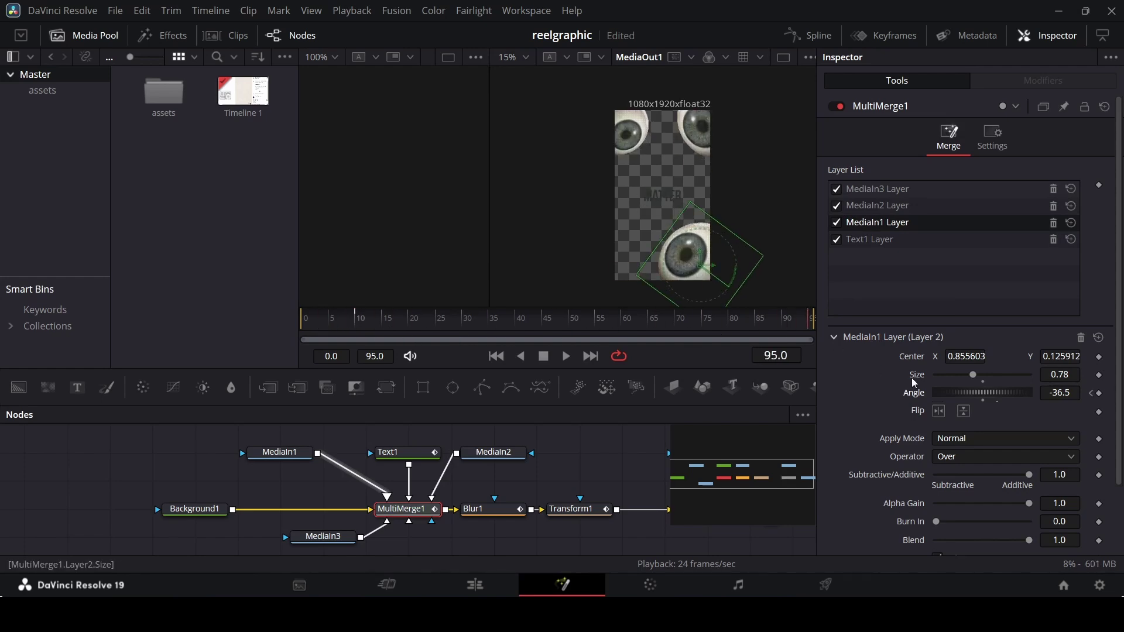
drag(989, 393, 957, 393)
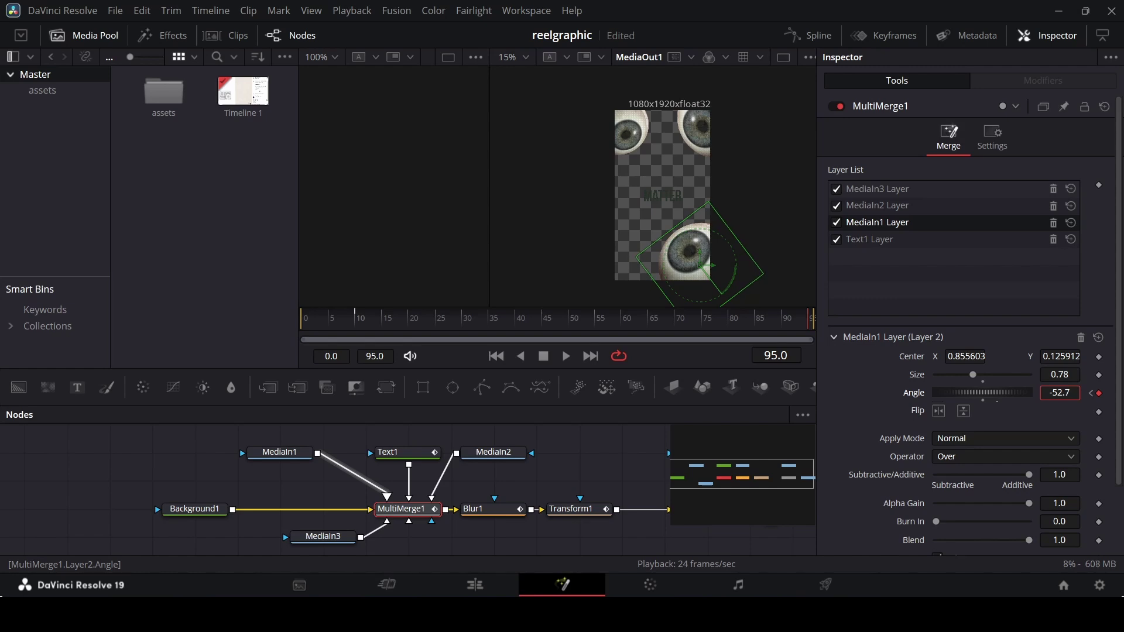
click(876, 206)
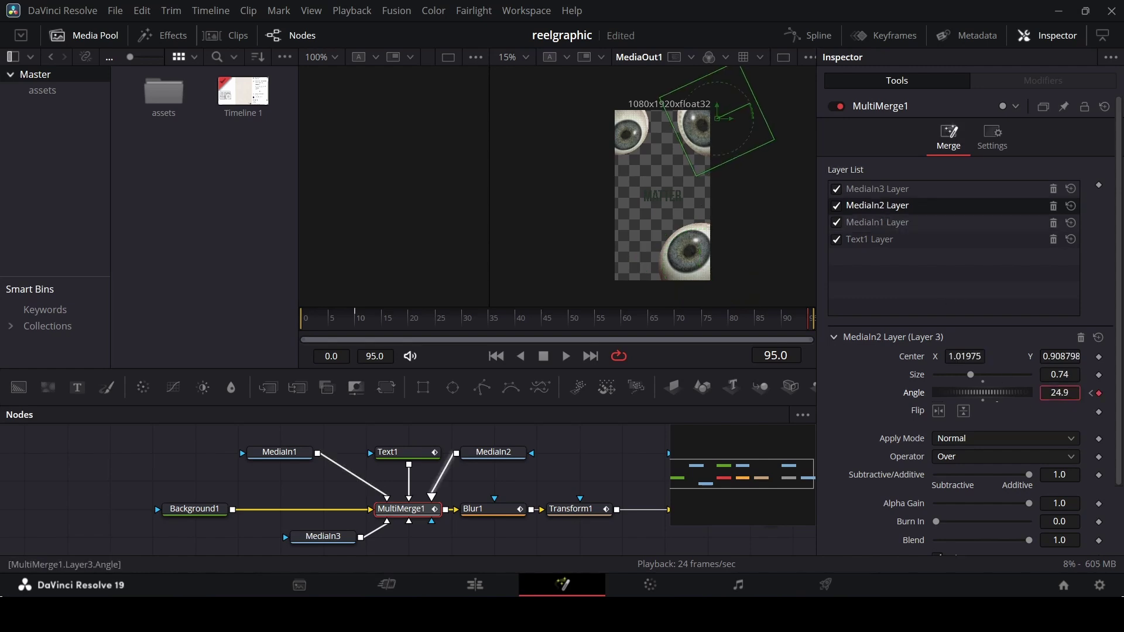
drag(983, 393, 1069, 392)
click(883, 191)
drag(997, 393, 985, 393)
- Play the composition from frame 9 to check the eyeballs' slow rotation, and stop playback
click(350, 320)
click(589, 459)
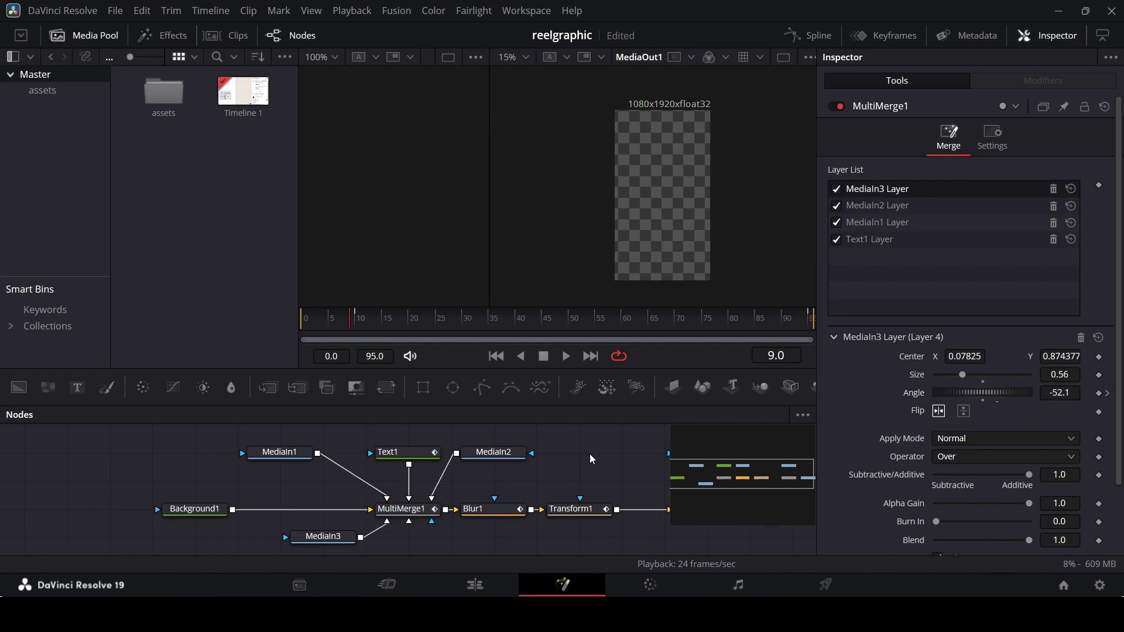
key(space)
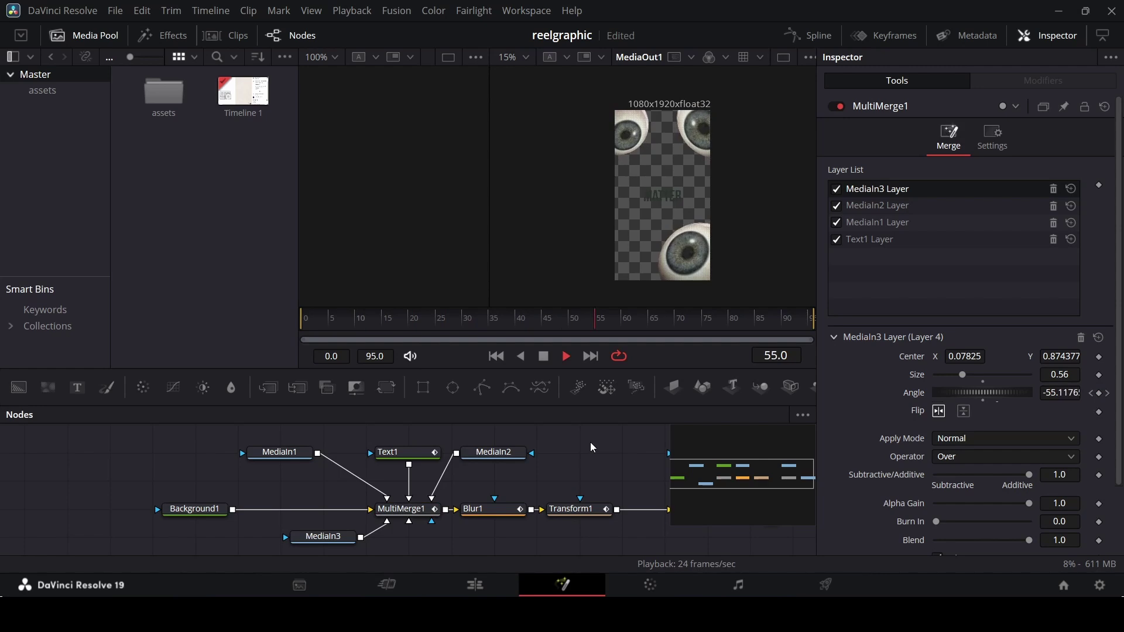
key(space)
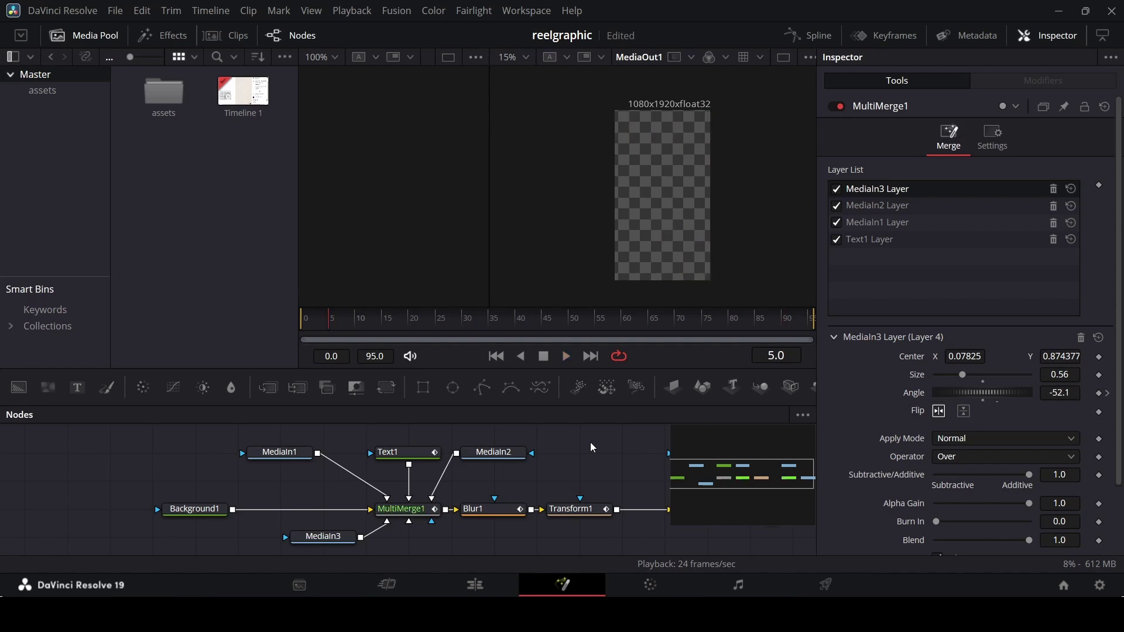
- Go to the Edit page and play the timeline from 00:00:00:00 to review the whole animation
click(500, 582)
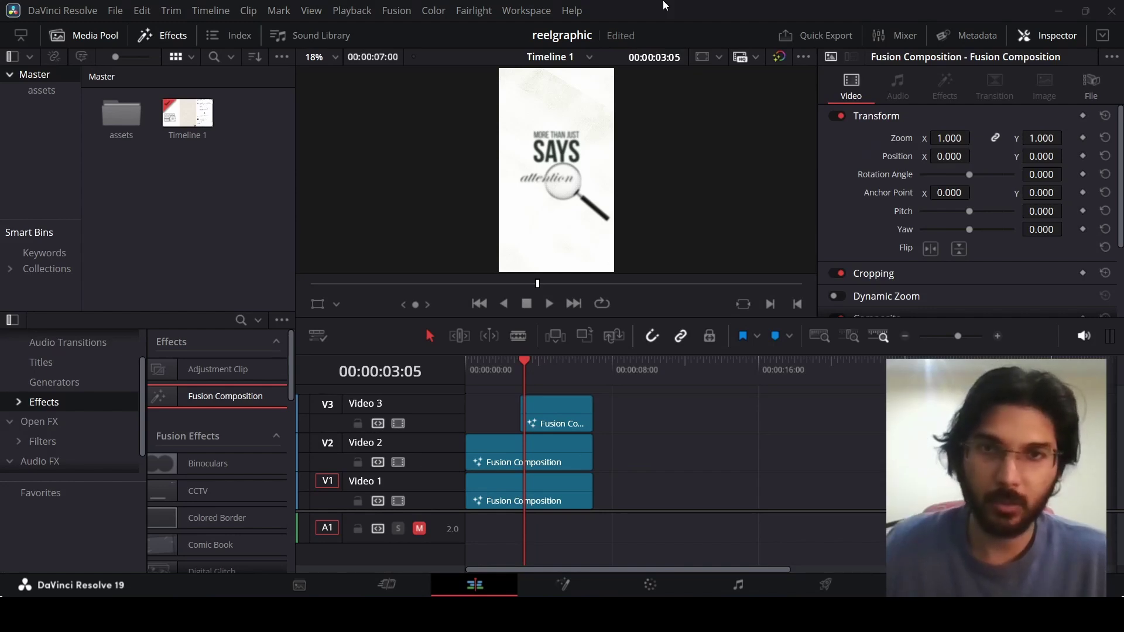
drag(521, 368, 461, 371)
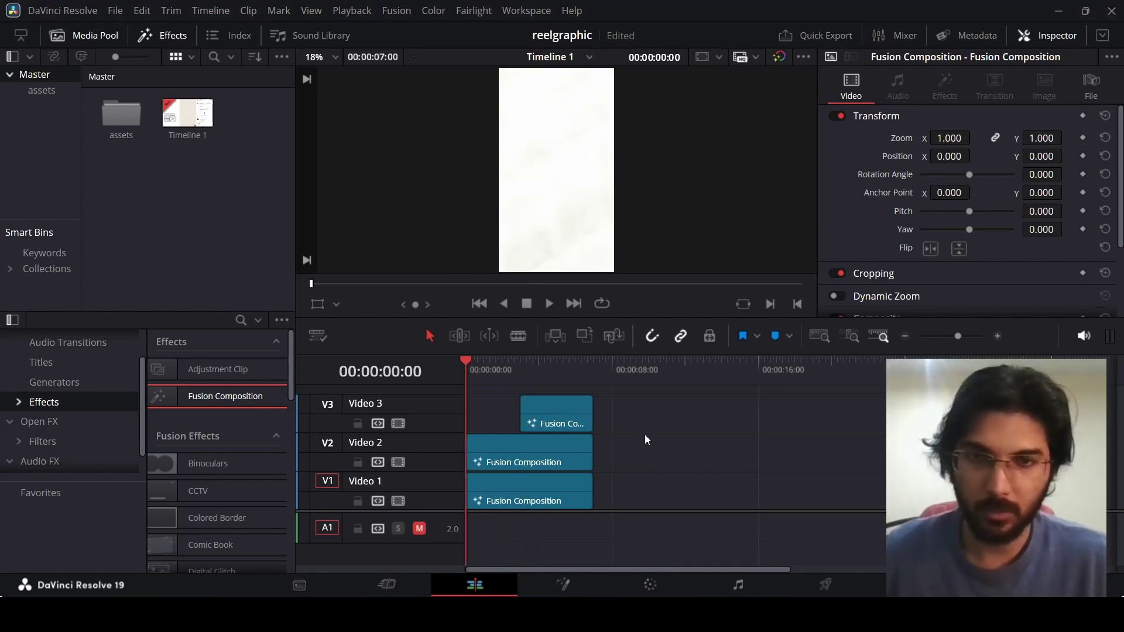
key(space)
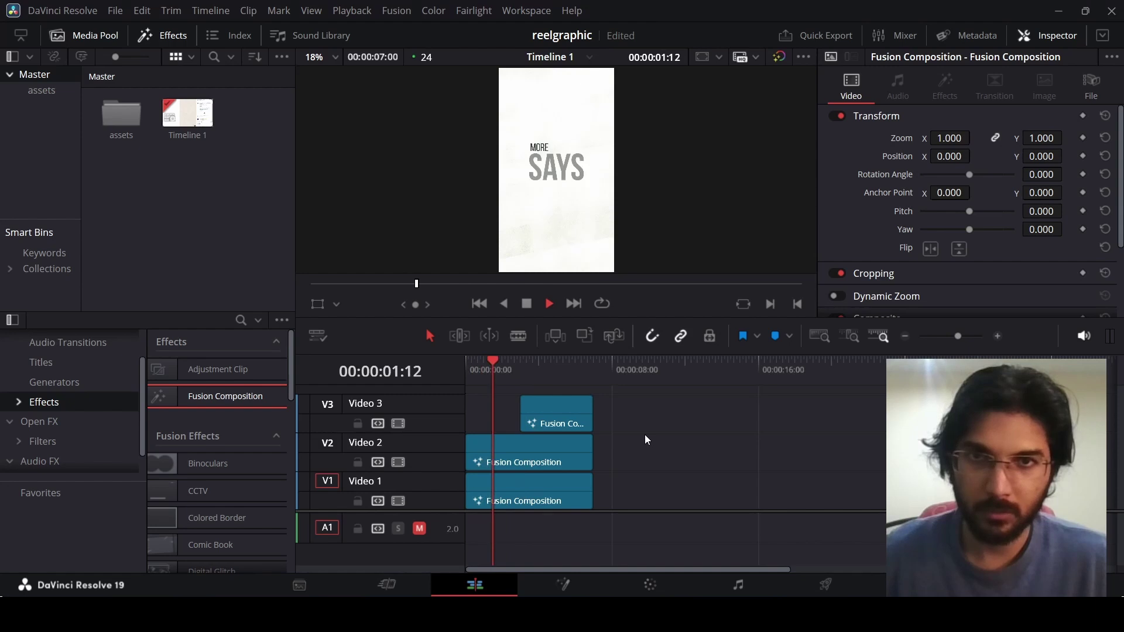